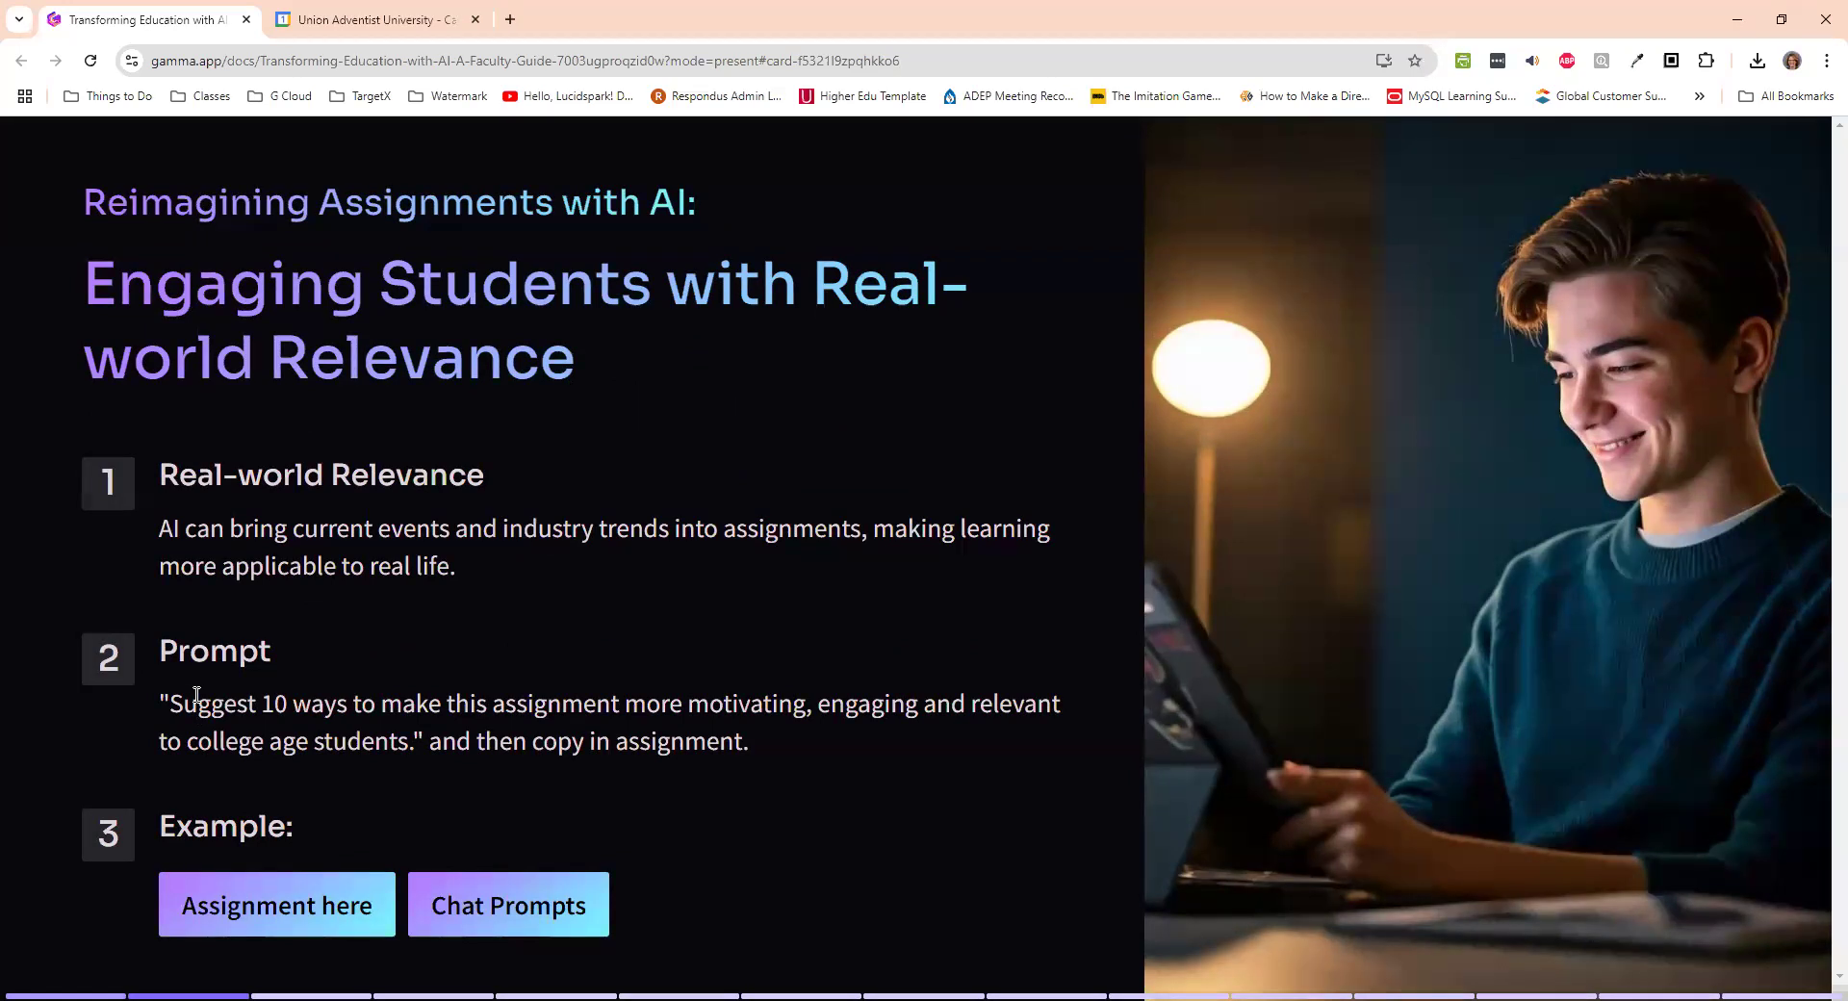
# - Open the linked Excel #1 Overview assignment and select all of its text
pyautogui.click(253, 915)
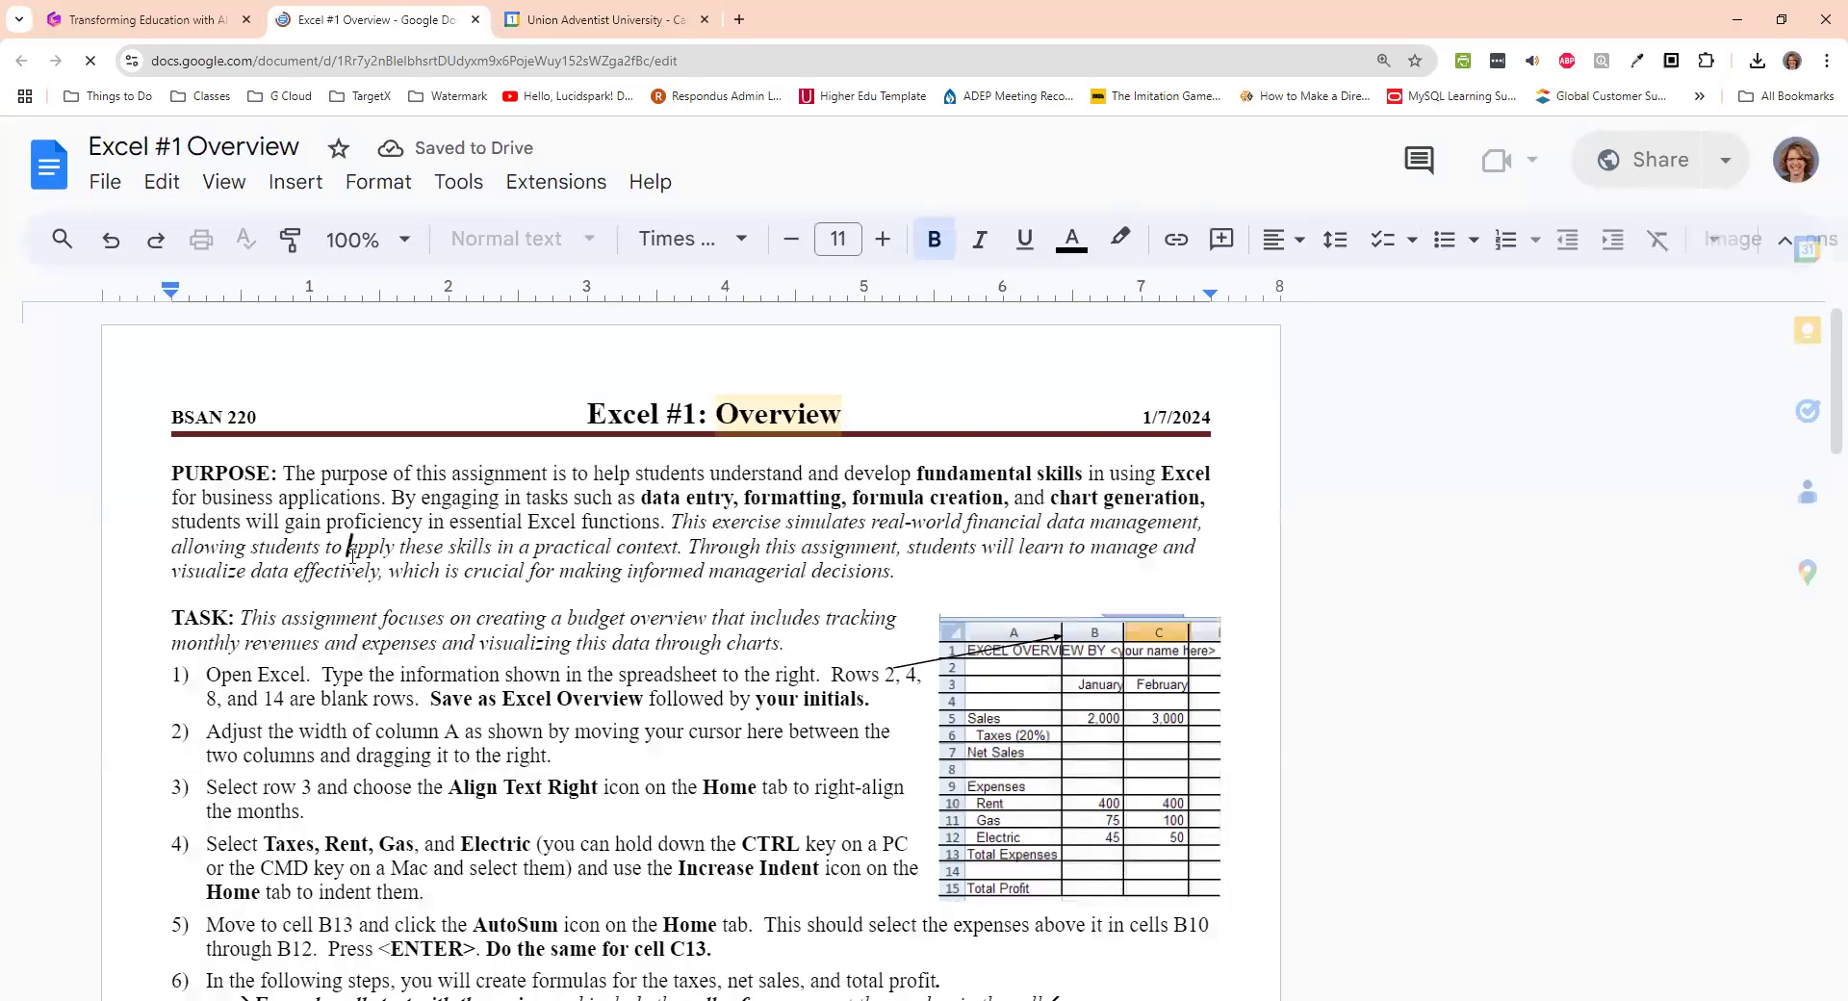
pyautogui.hotkey('ctrl', 'a')
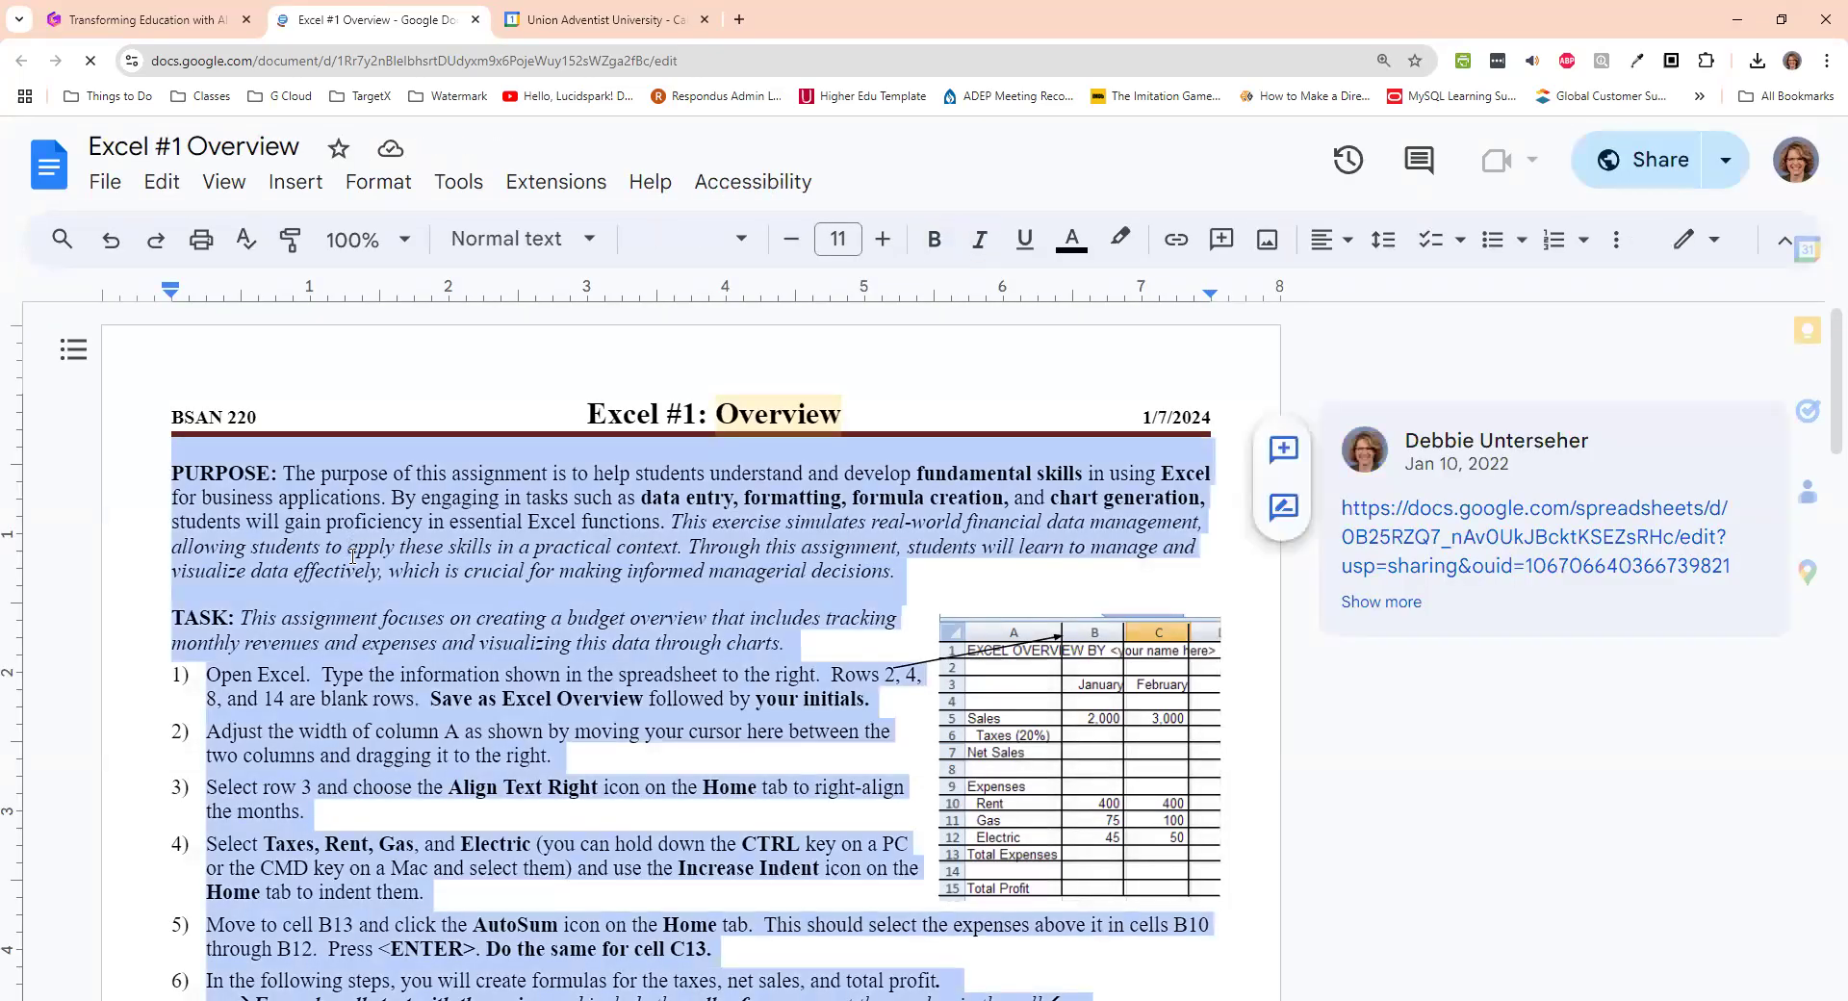
pyautogui.click(108, 13)
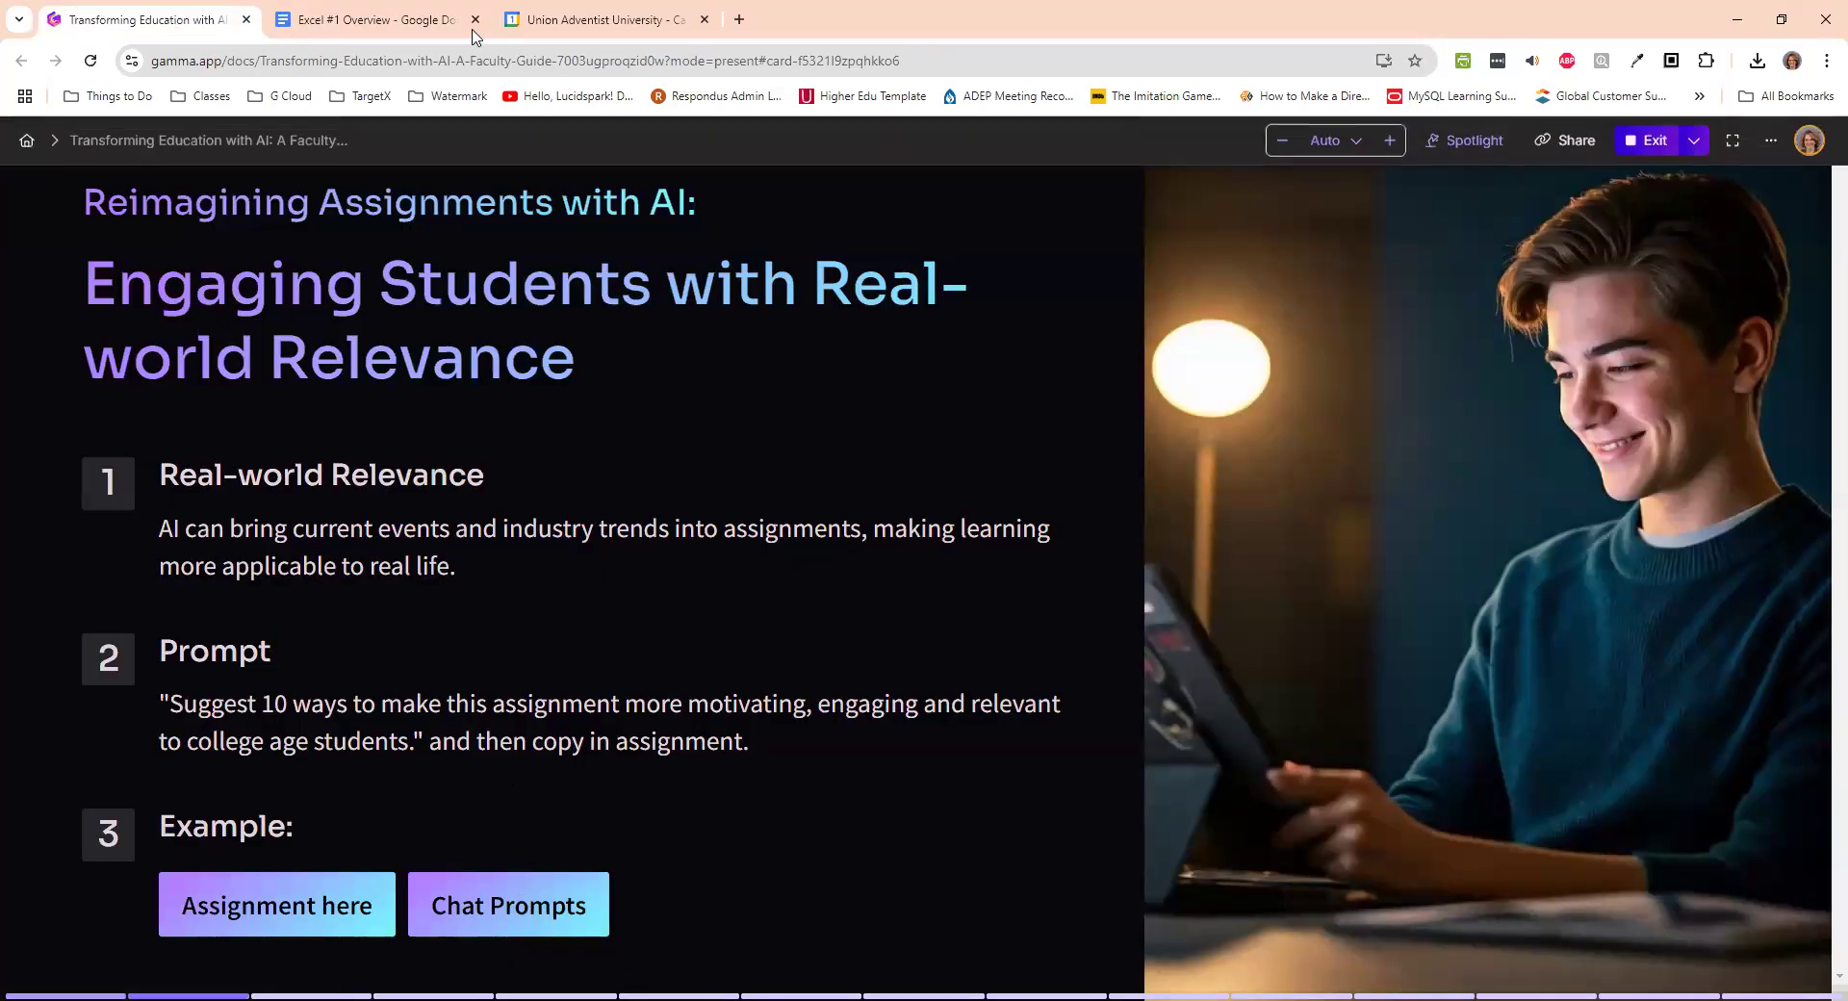
# - Paste the Excel #1 Overview assignment text into the ChatGPT message box
pyautogui.click(516, 27)
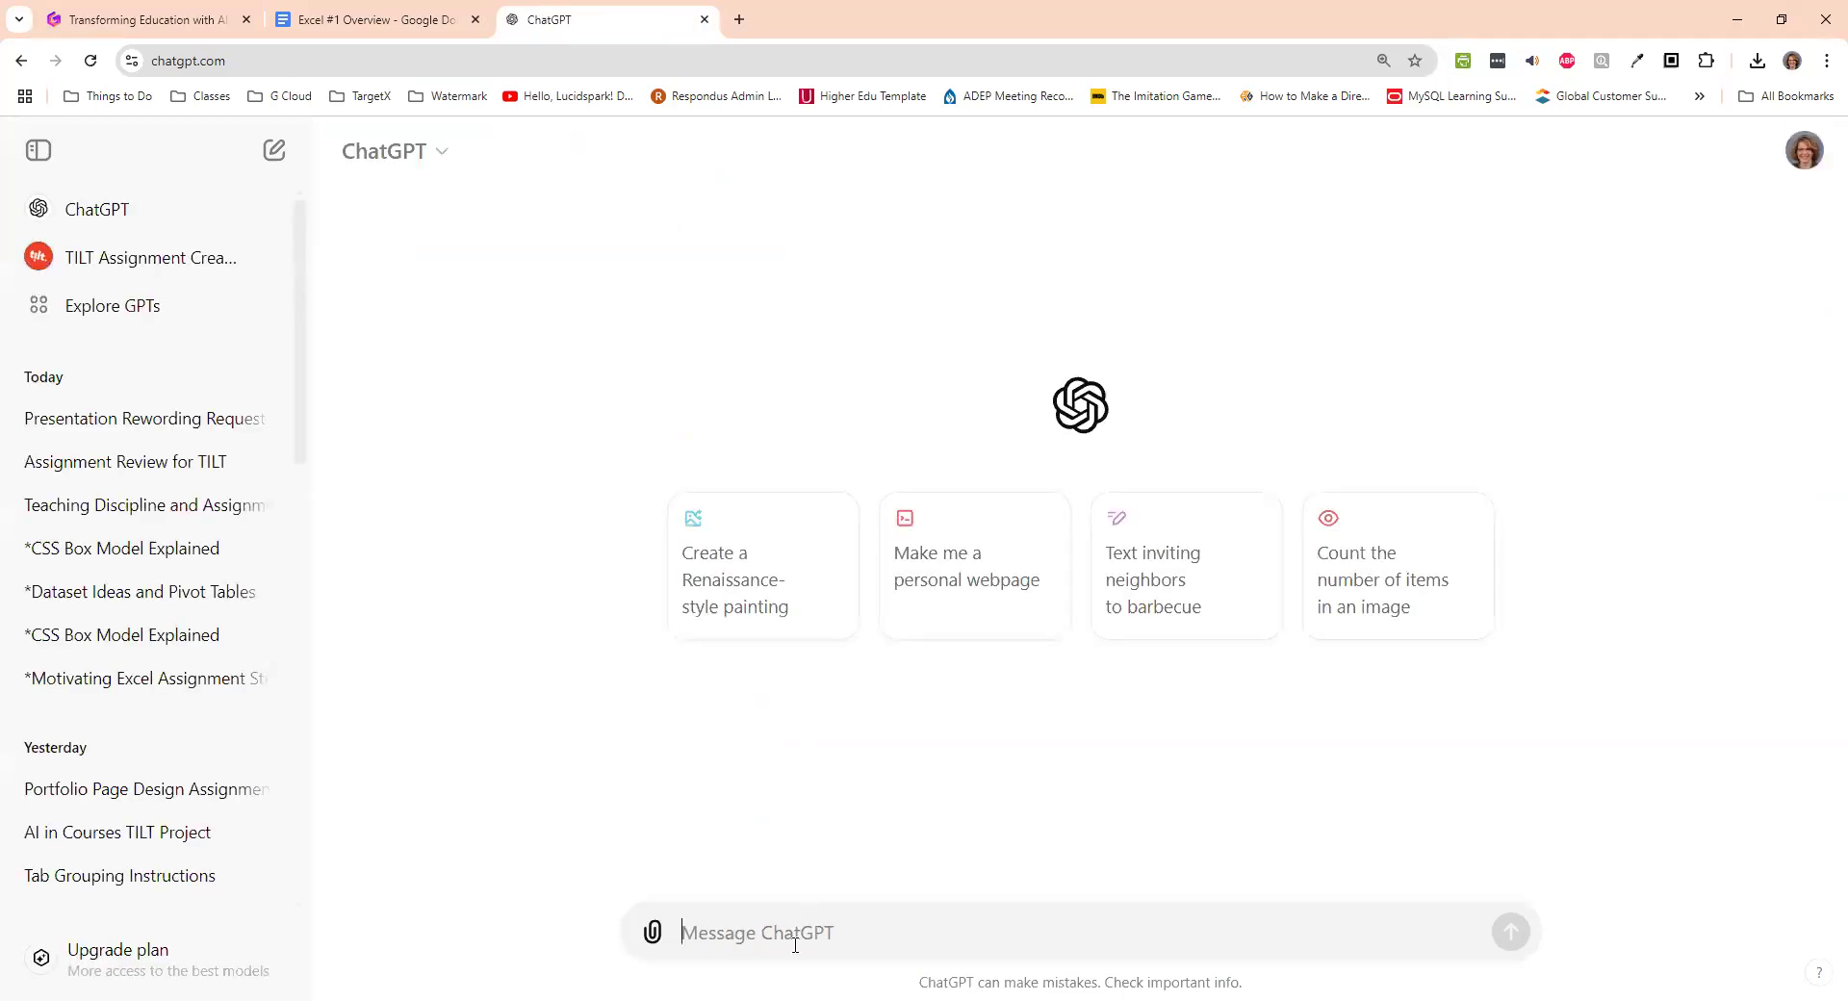
pyautogui.hotkey('ctrl', 'v')
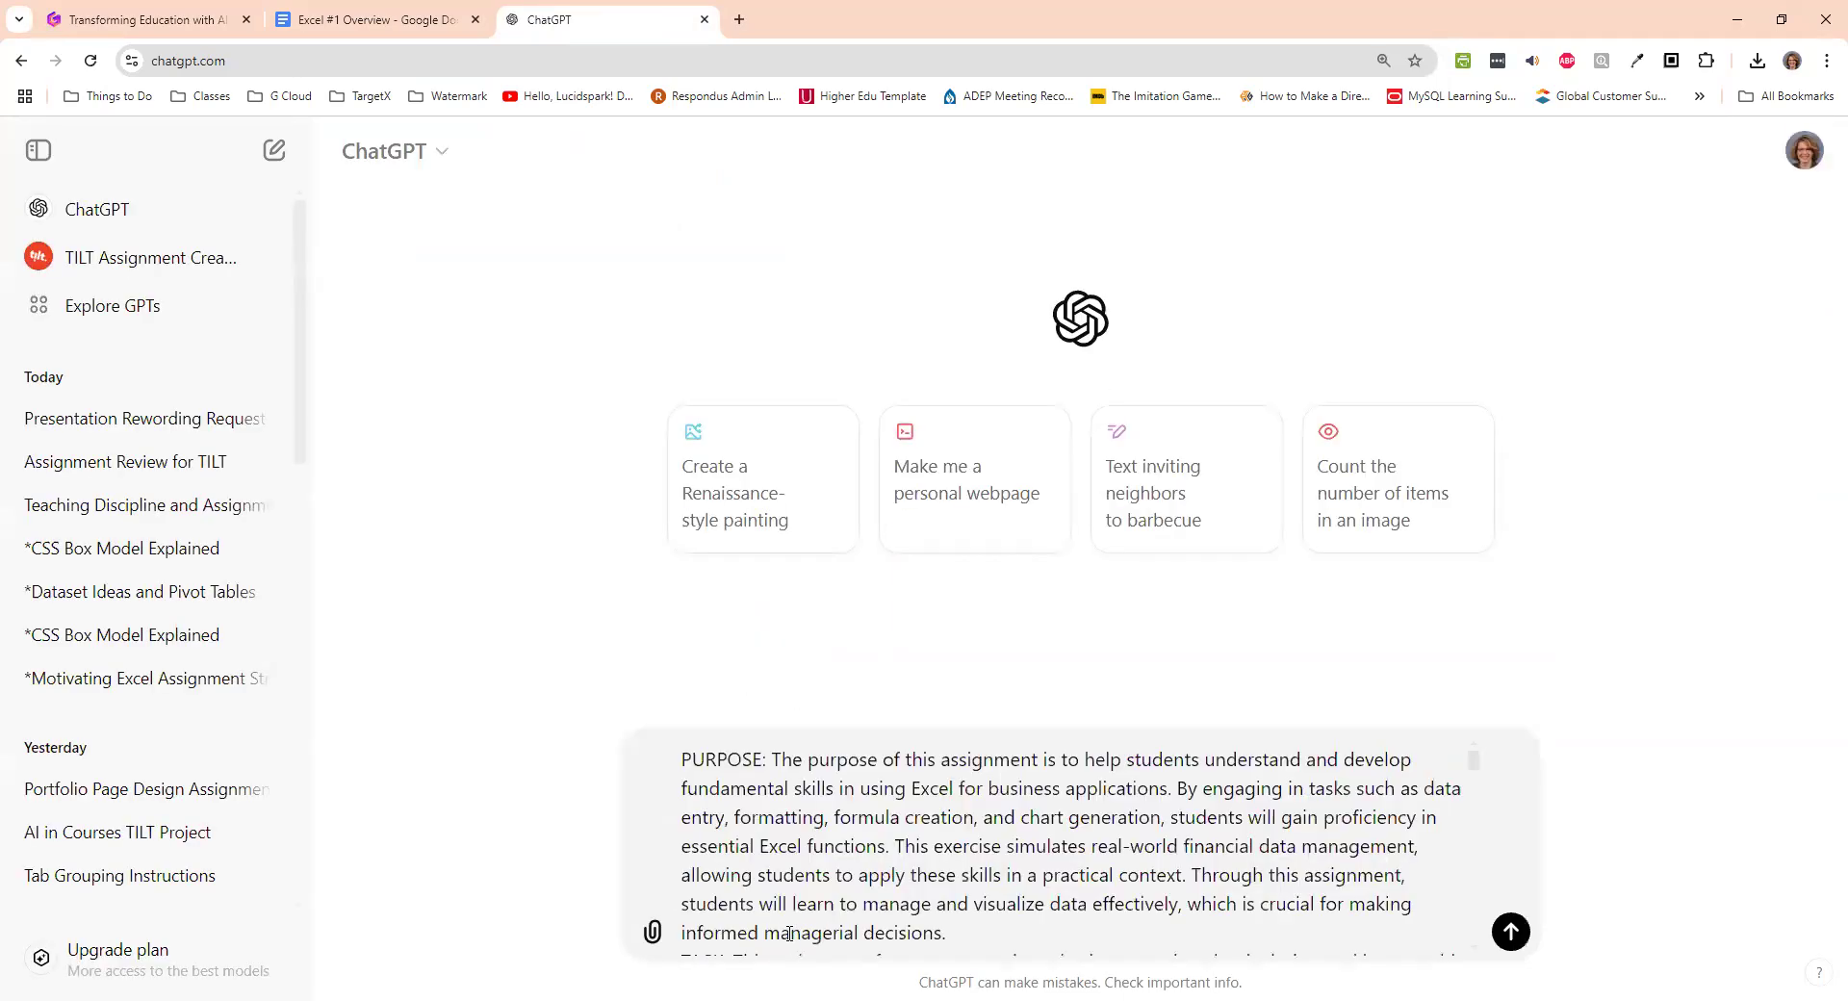
pyautogui.click(683, 763)
# - Add the slide's 'Suggest 10 ways' prompt above the assignment and send the message
pyautogui.click(99, 25)
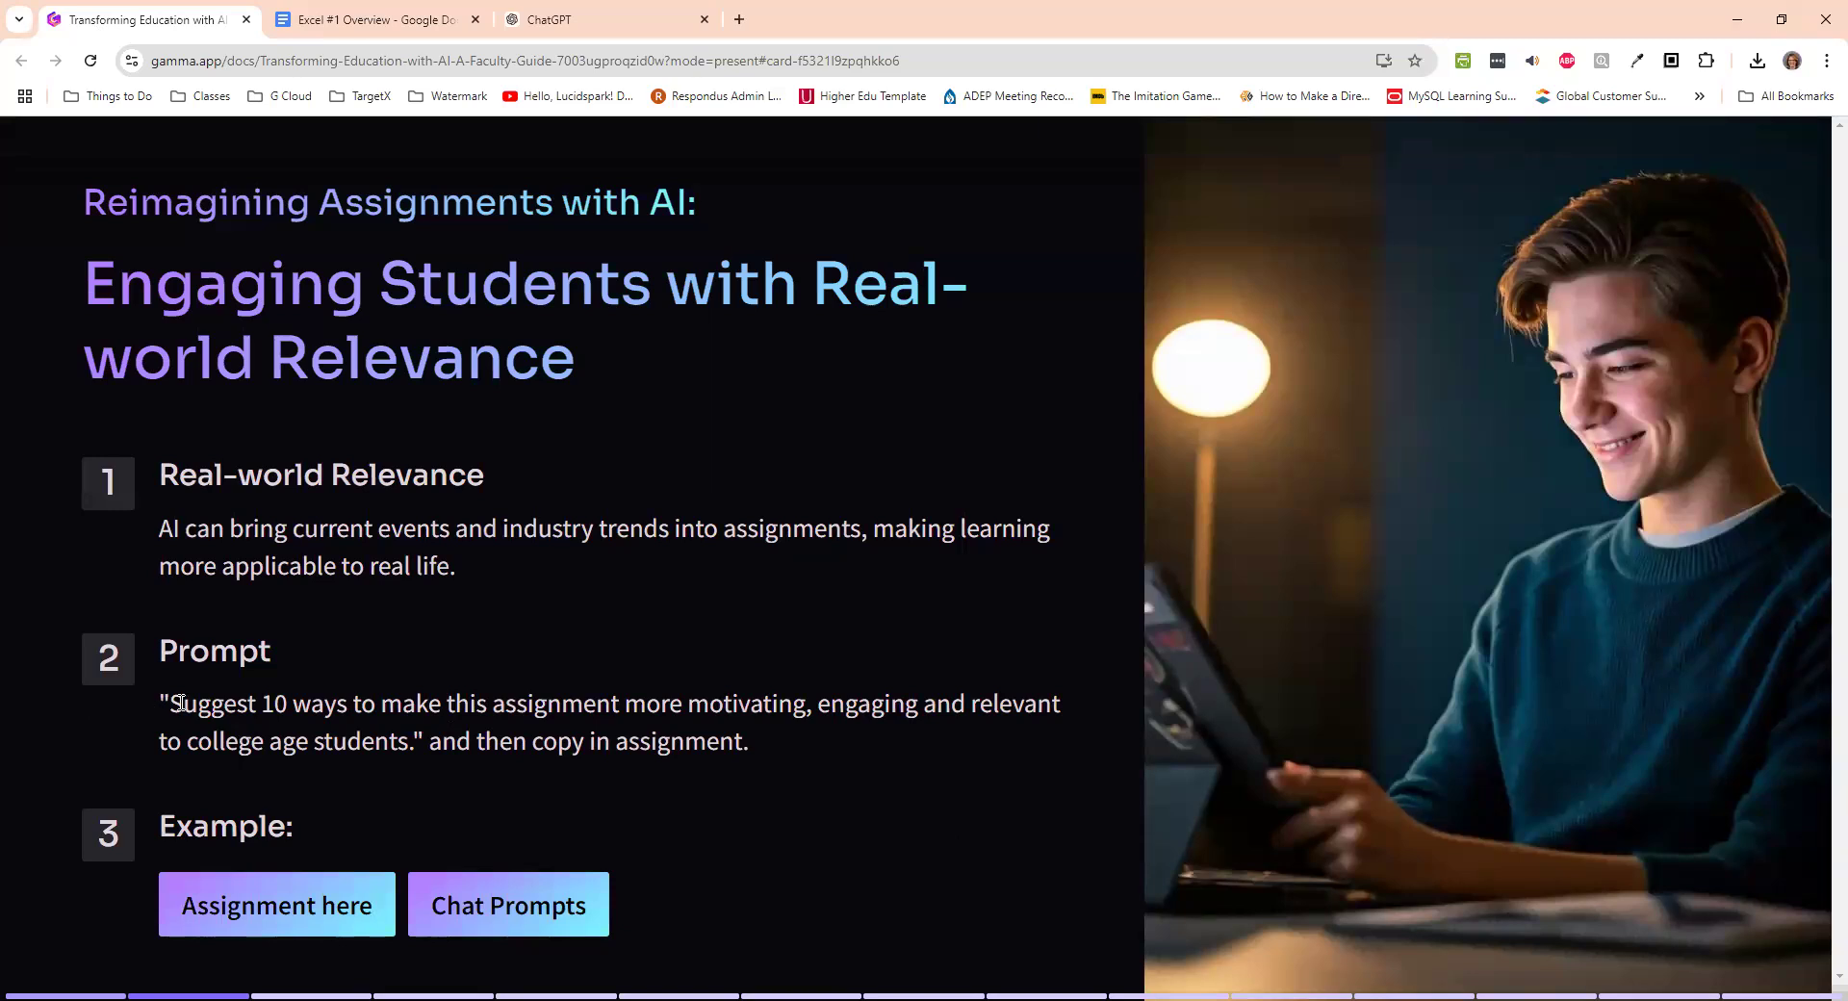
pyautogui.moveTo(170, 703); pyautogui.dragTo(713, 734)
pyautogui.hotkey('ctrl', 'c')
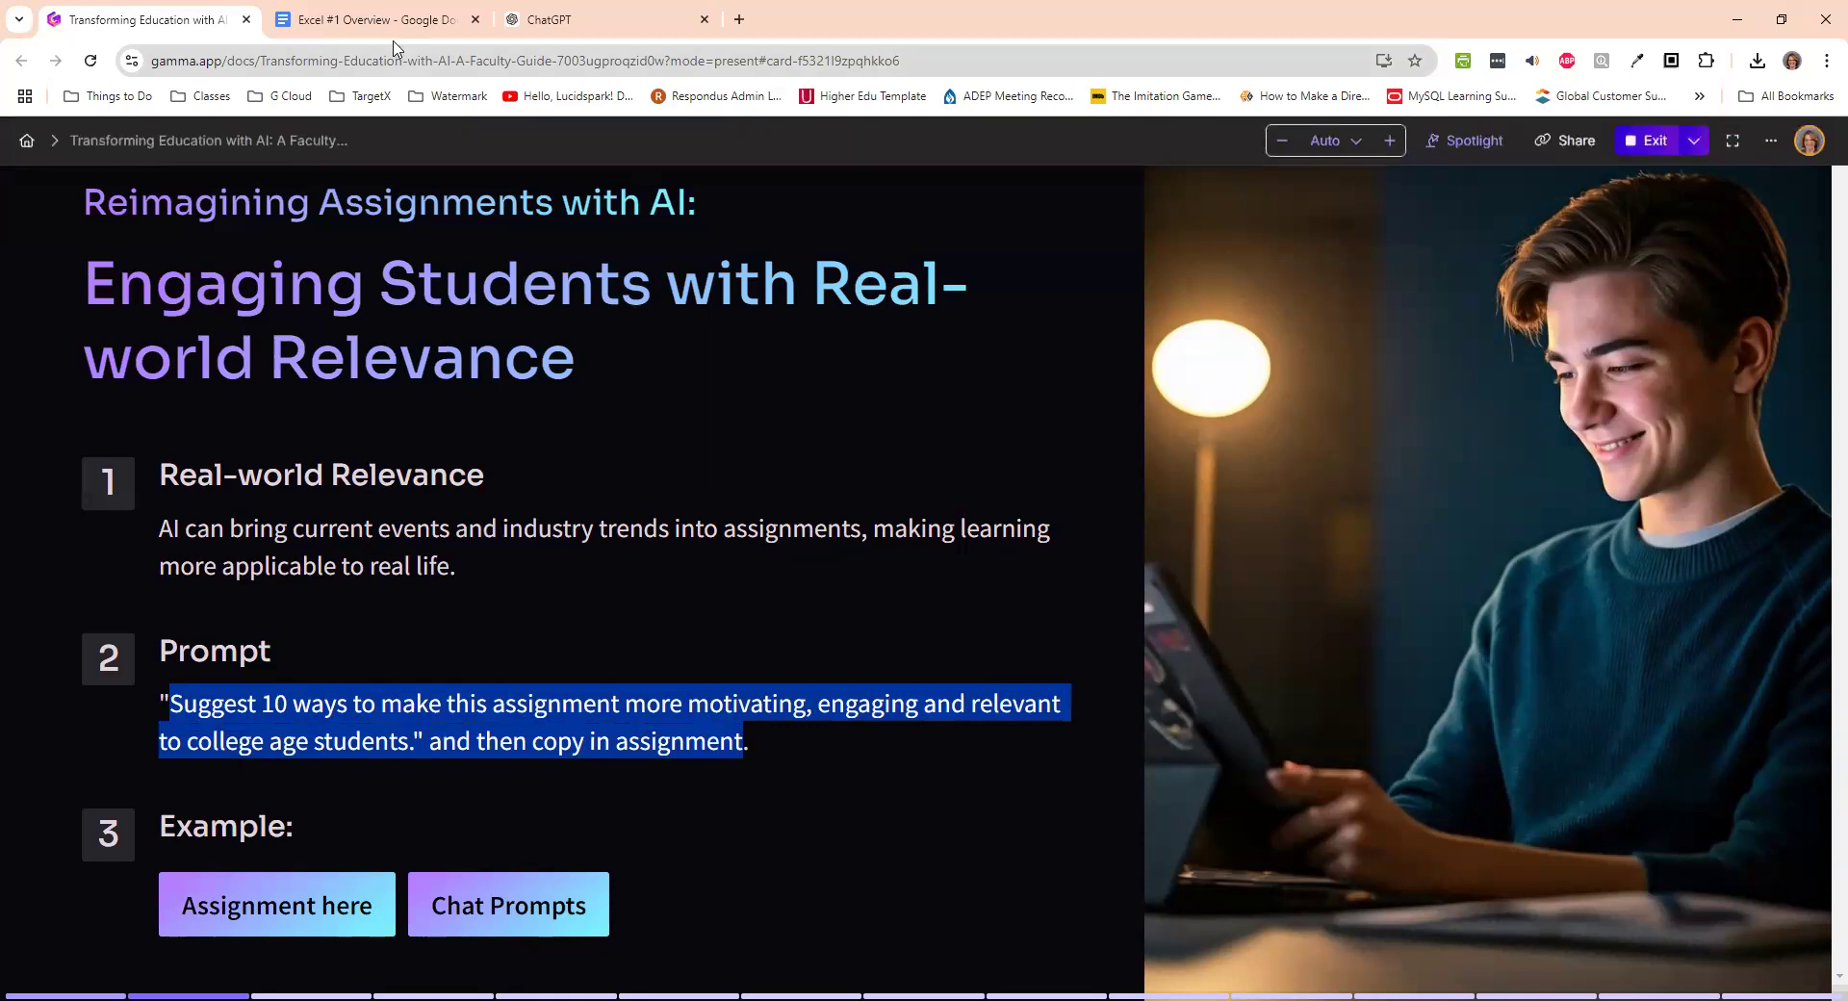
pyautogui.click(536, 17)
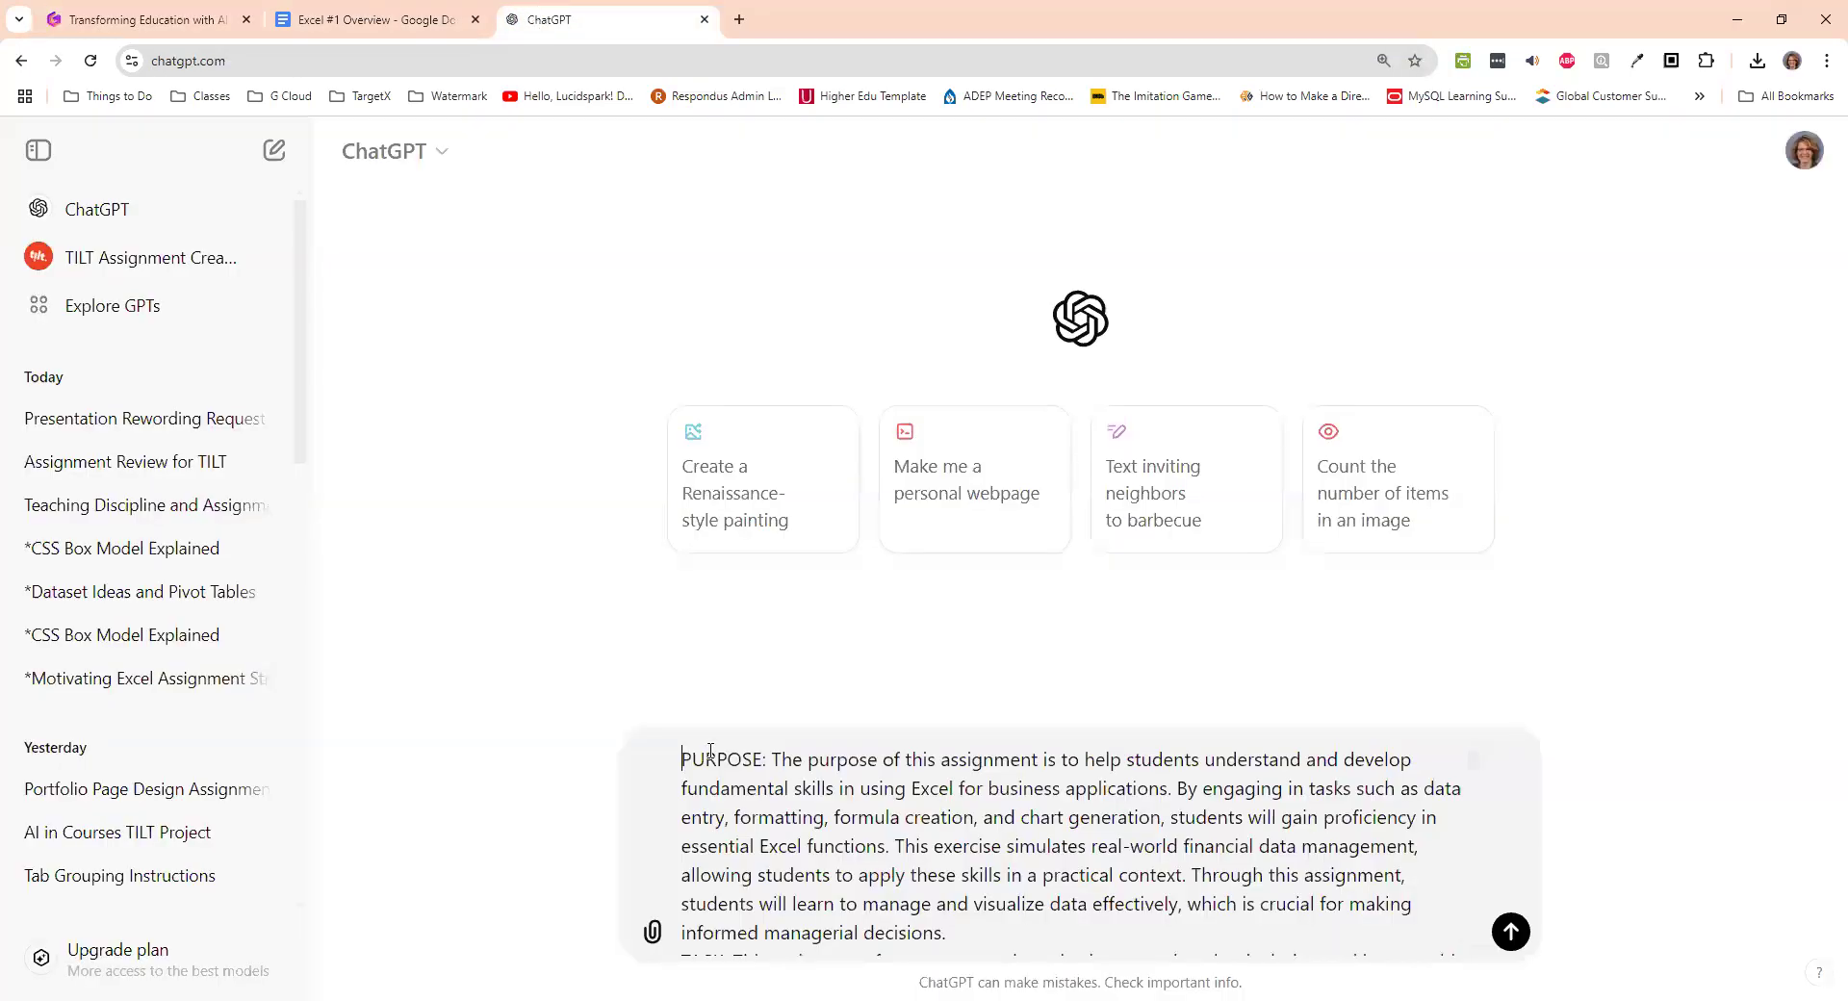
pyautogui.hotkey('ctrl', 'v')
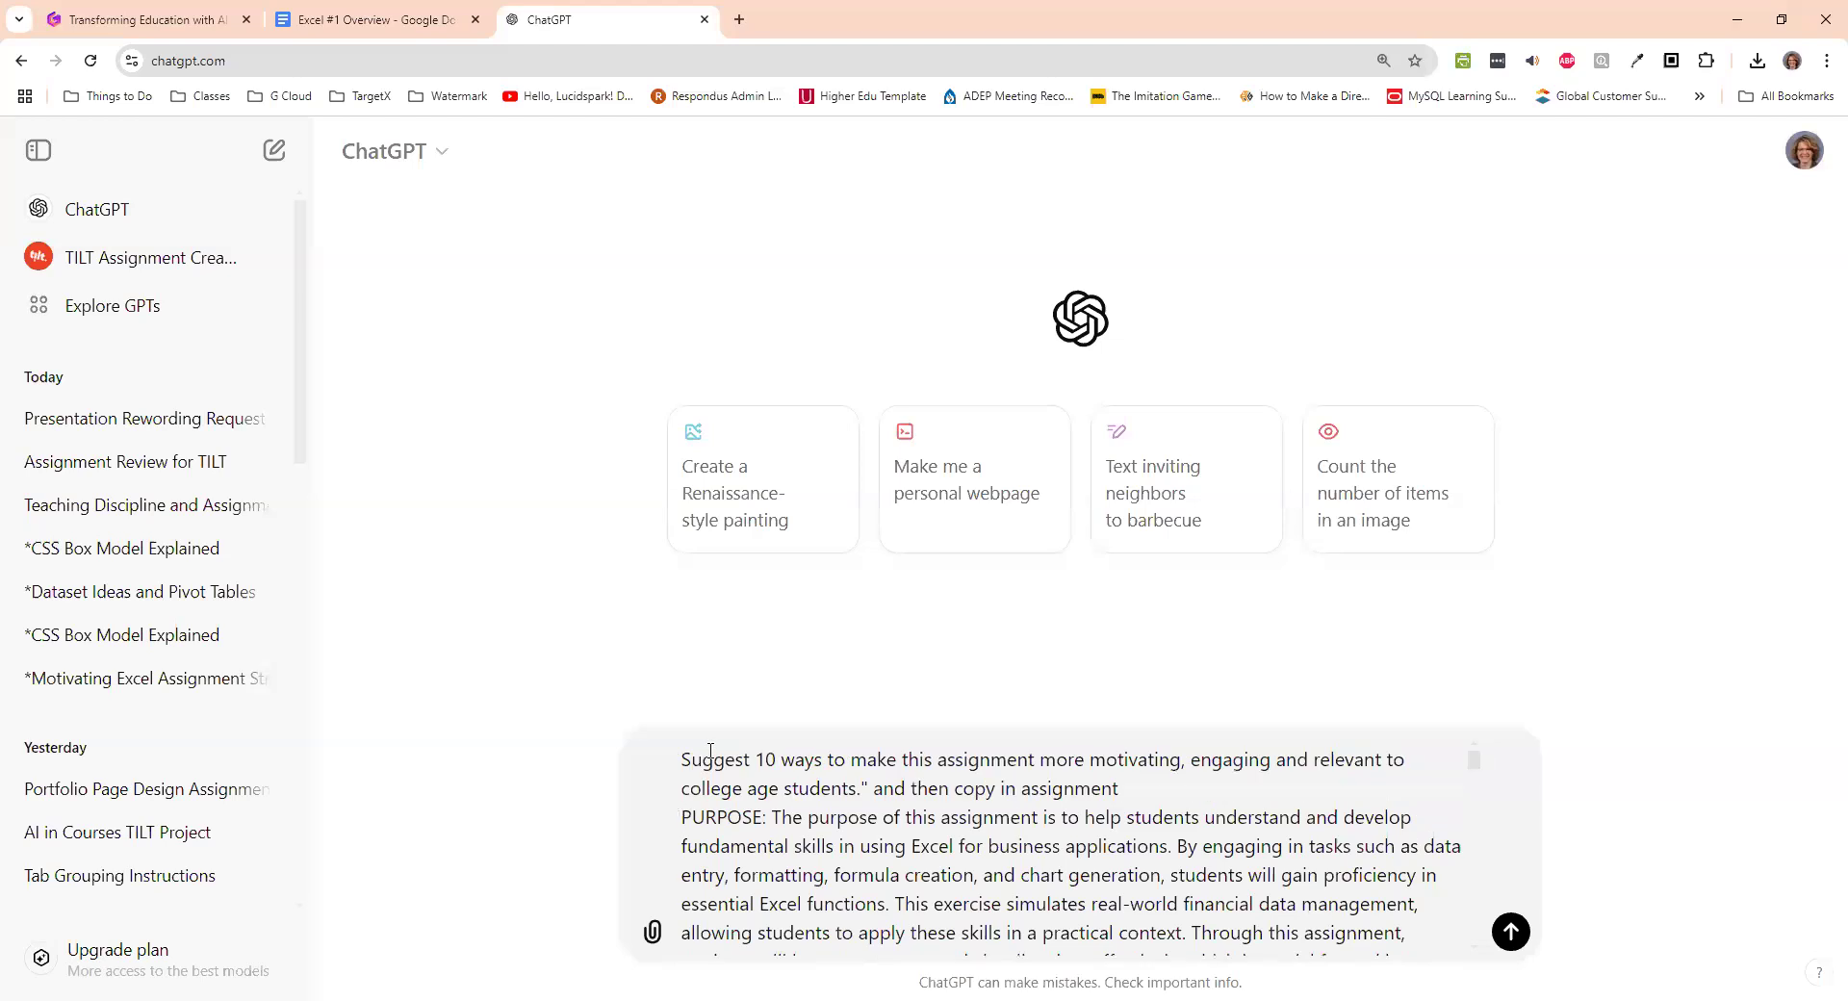
pyautogui.hotkey('shift', 'Return')
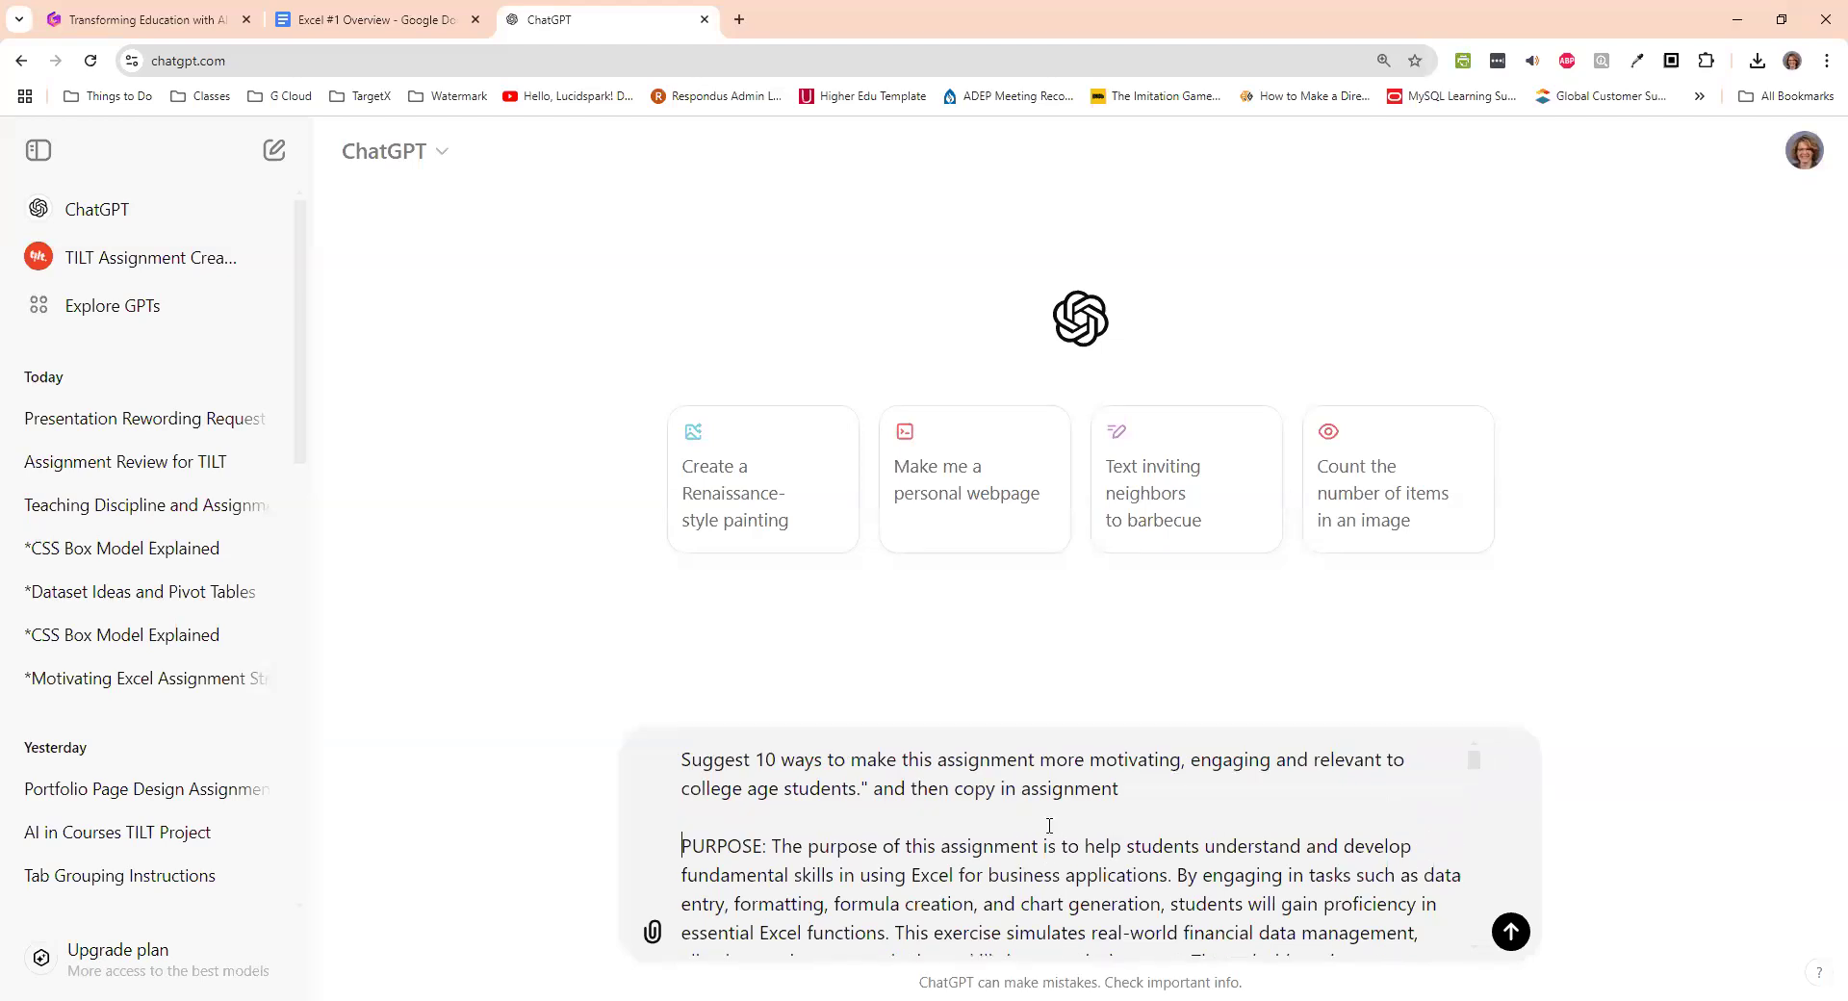
pyautogui.click(1510, 930)
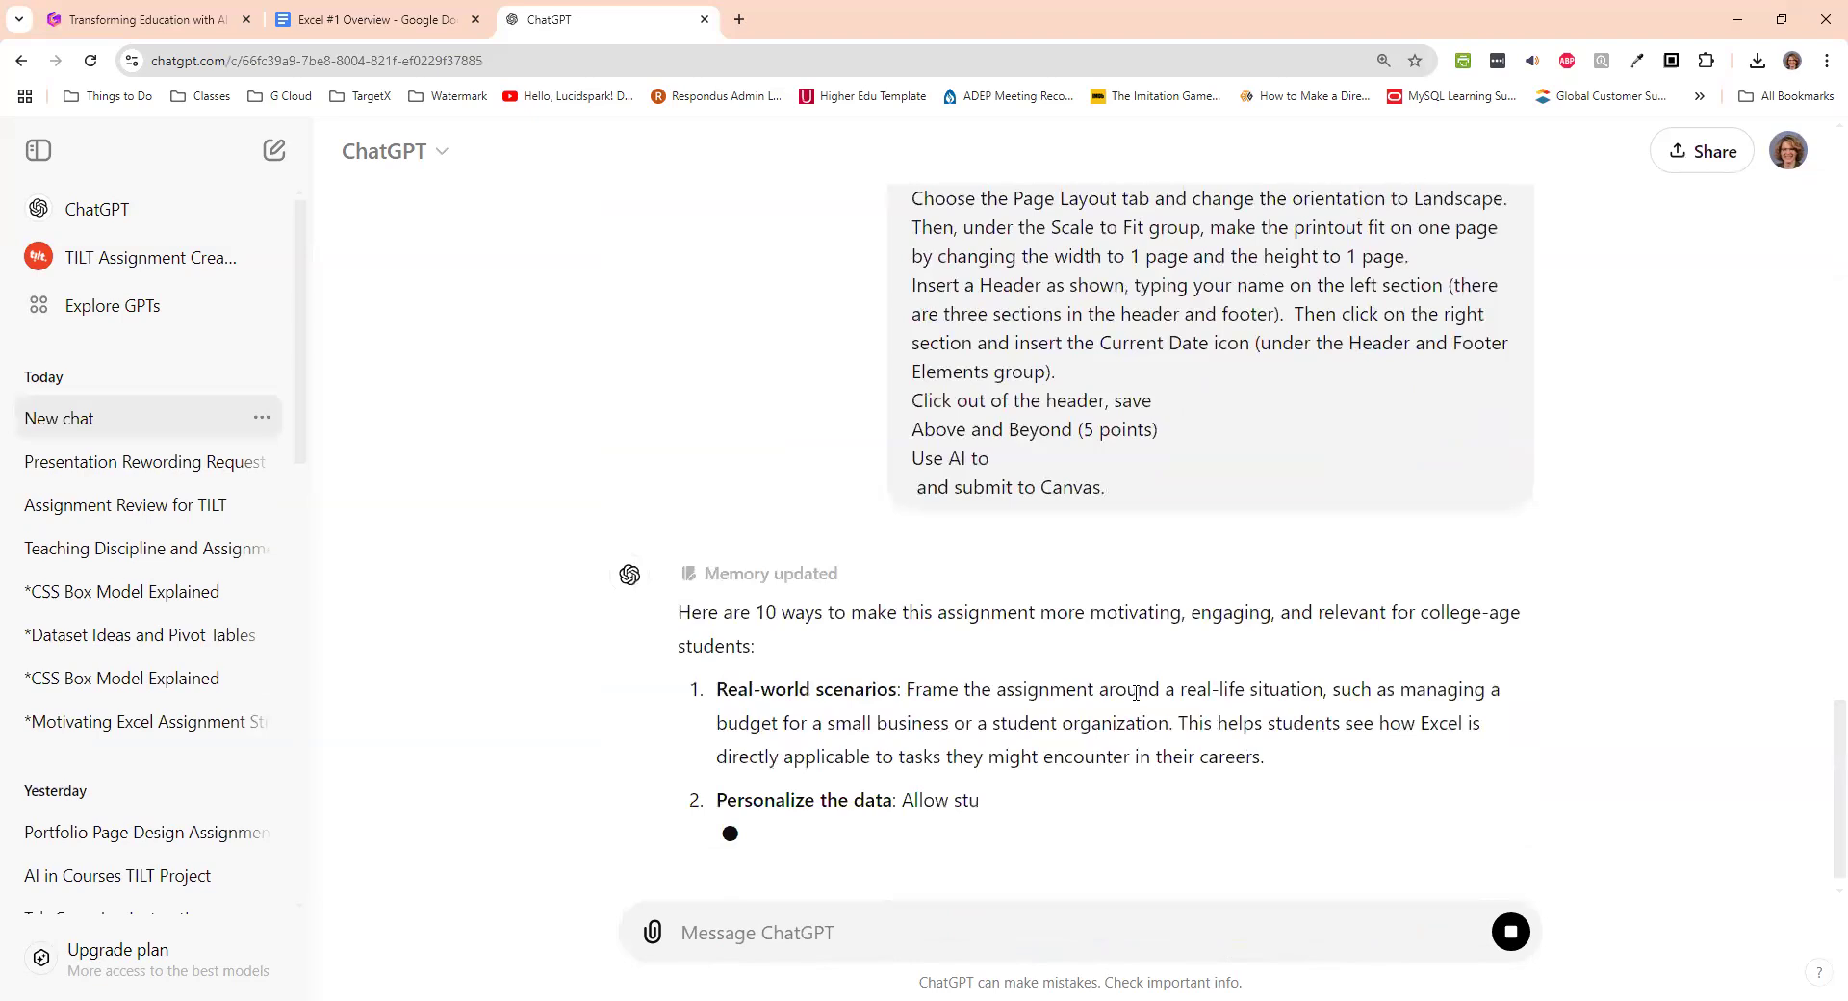
# - Read through ChatGPT's 10 ideas for making the assignment more motivating and relevant
pyautogui.scroll(-3, 1137, 693)
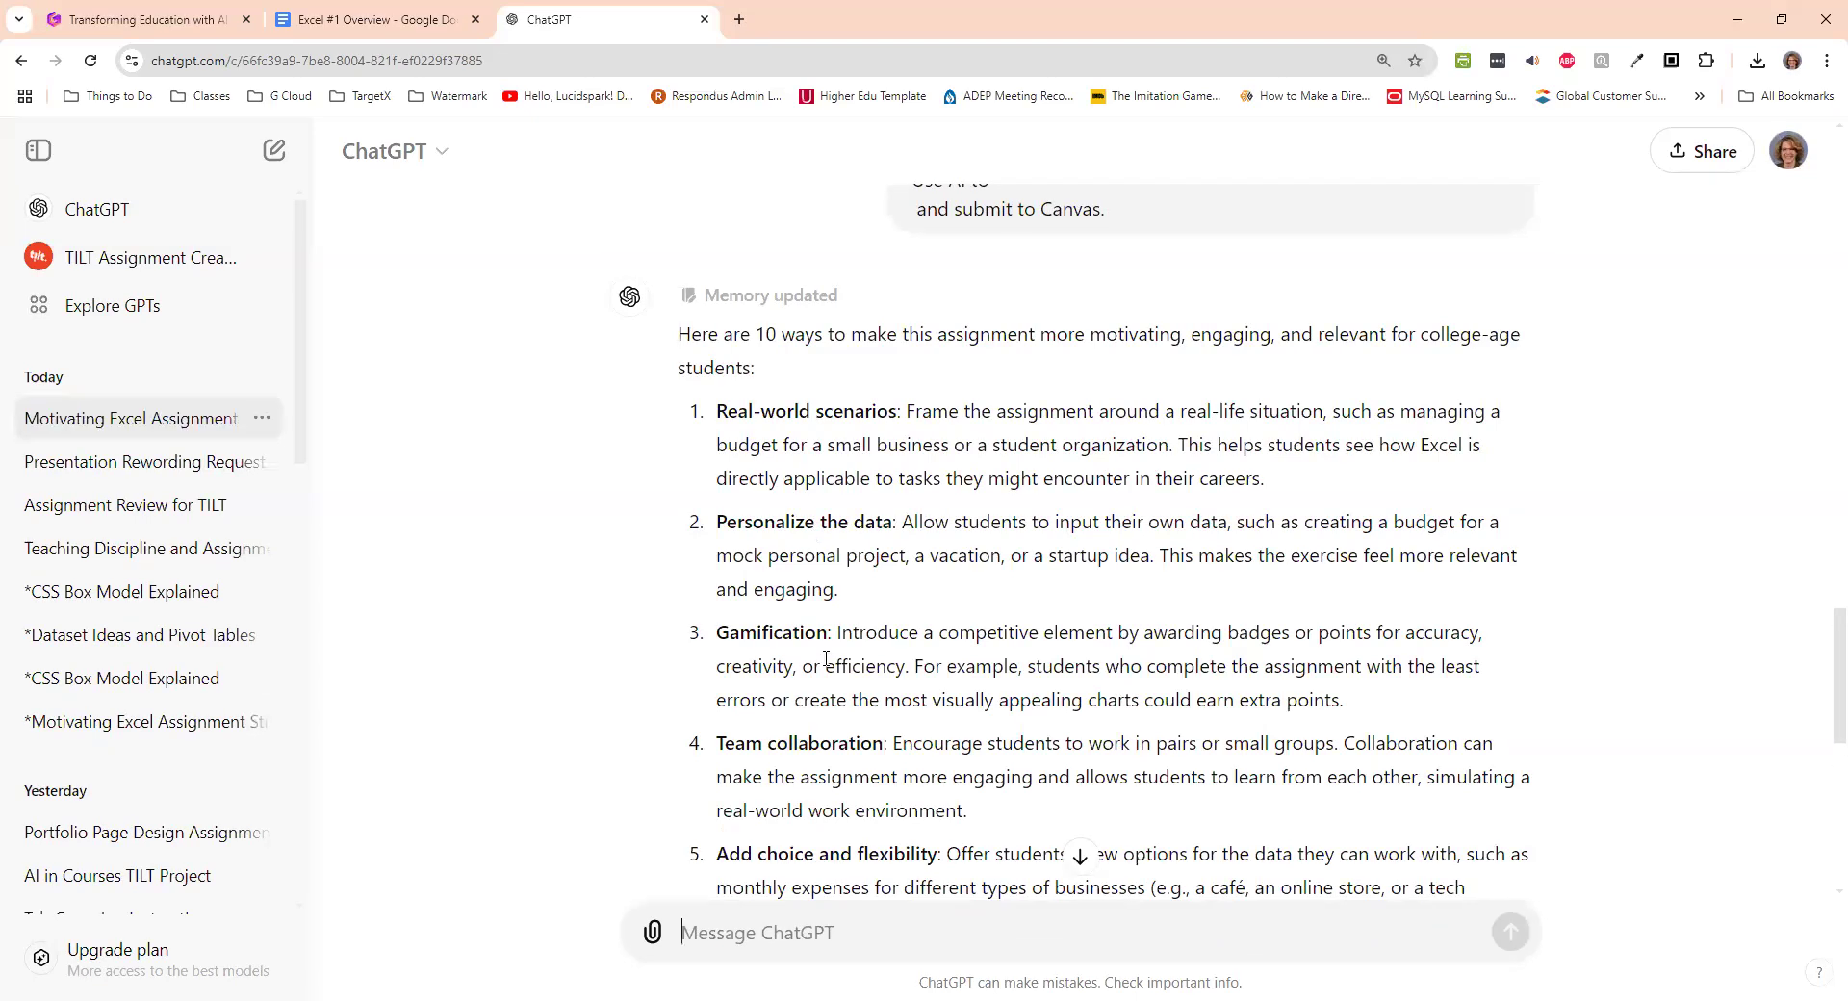
pyautogui.scroll(-1, 867, 767)
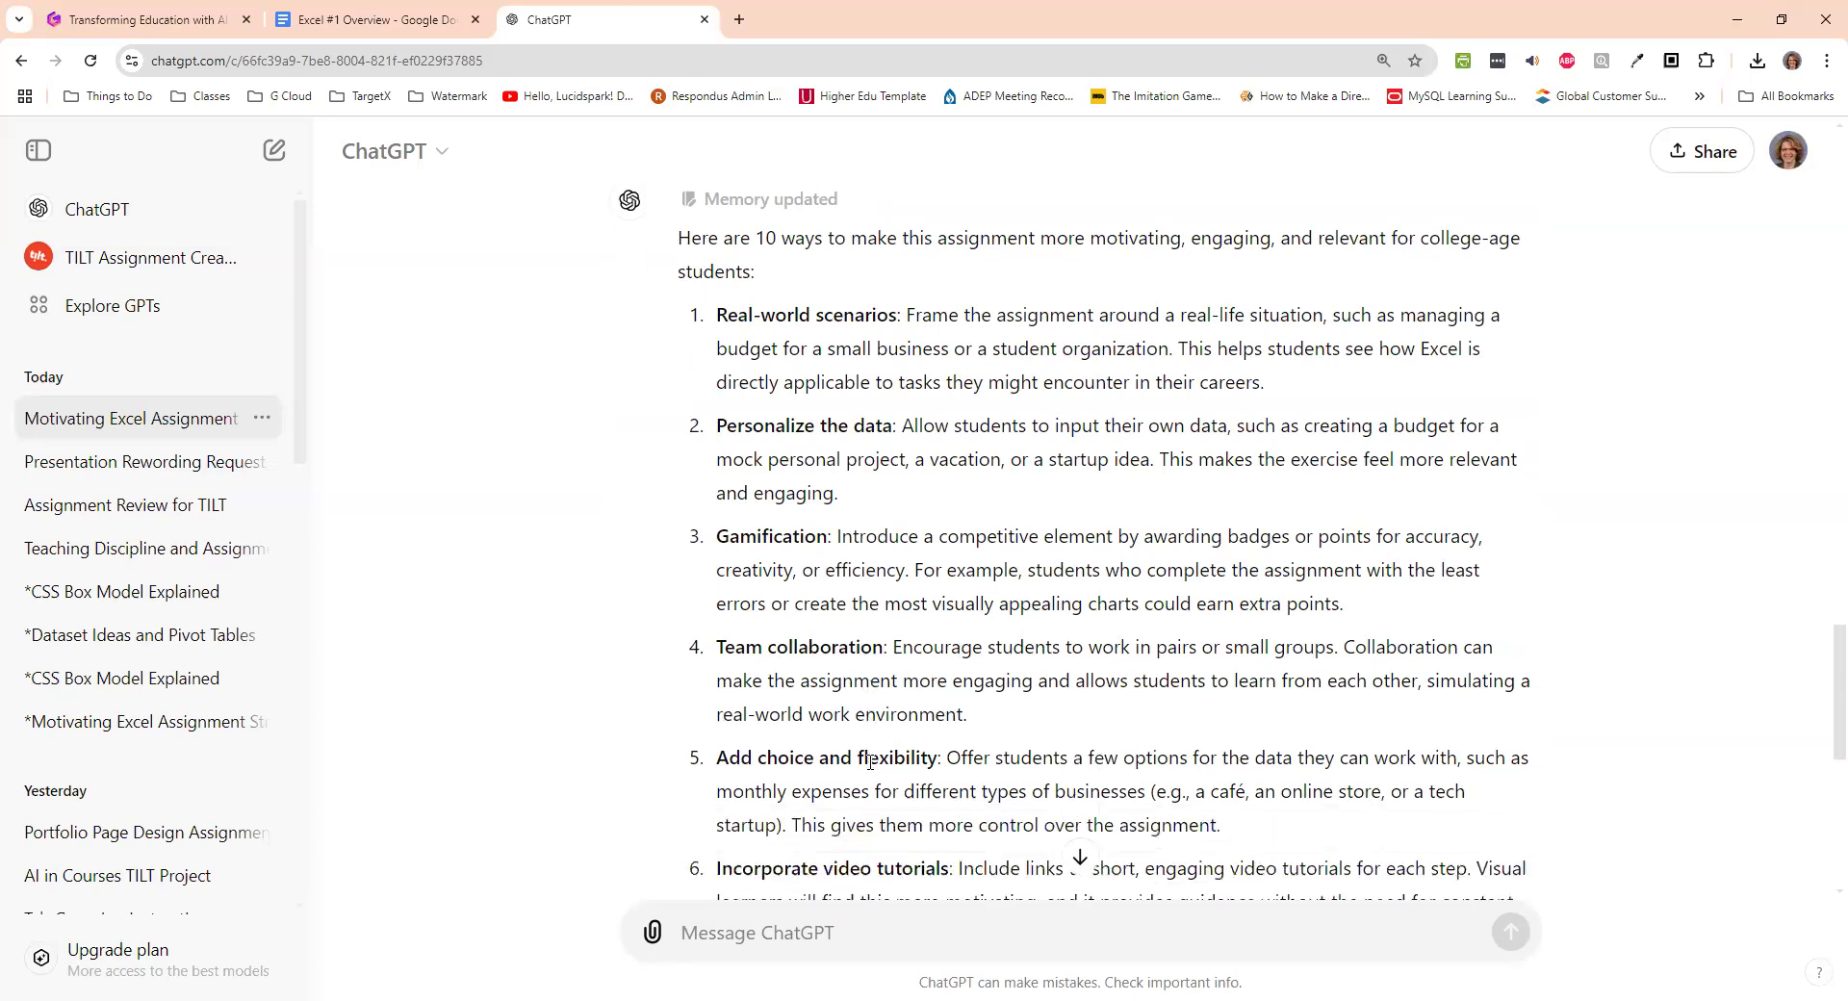
pyautogui.scroll(-2, 871, 761)
pyautogui.scroll(-1, 876, 751)
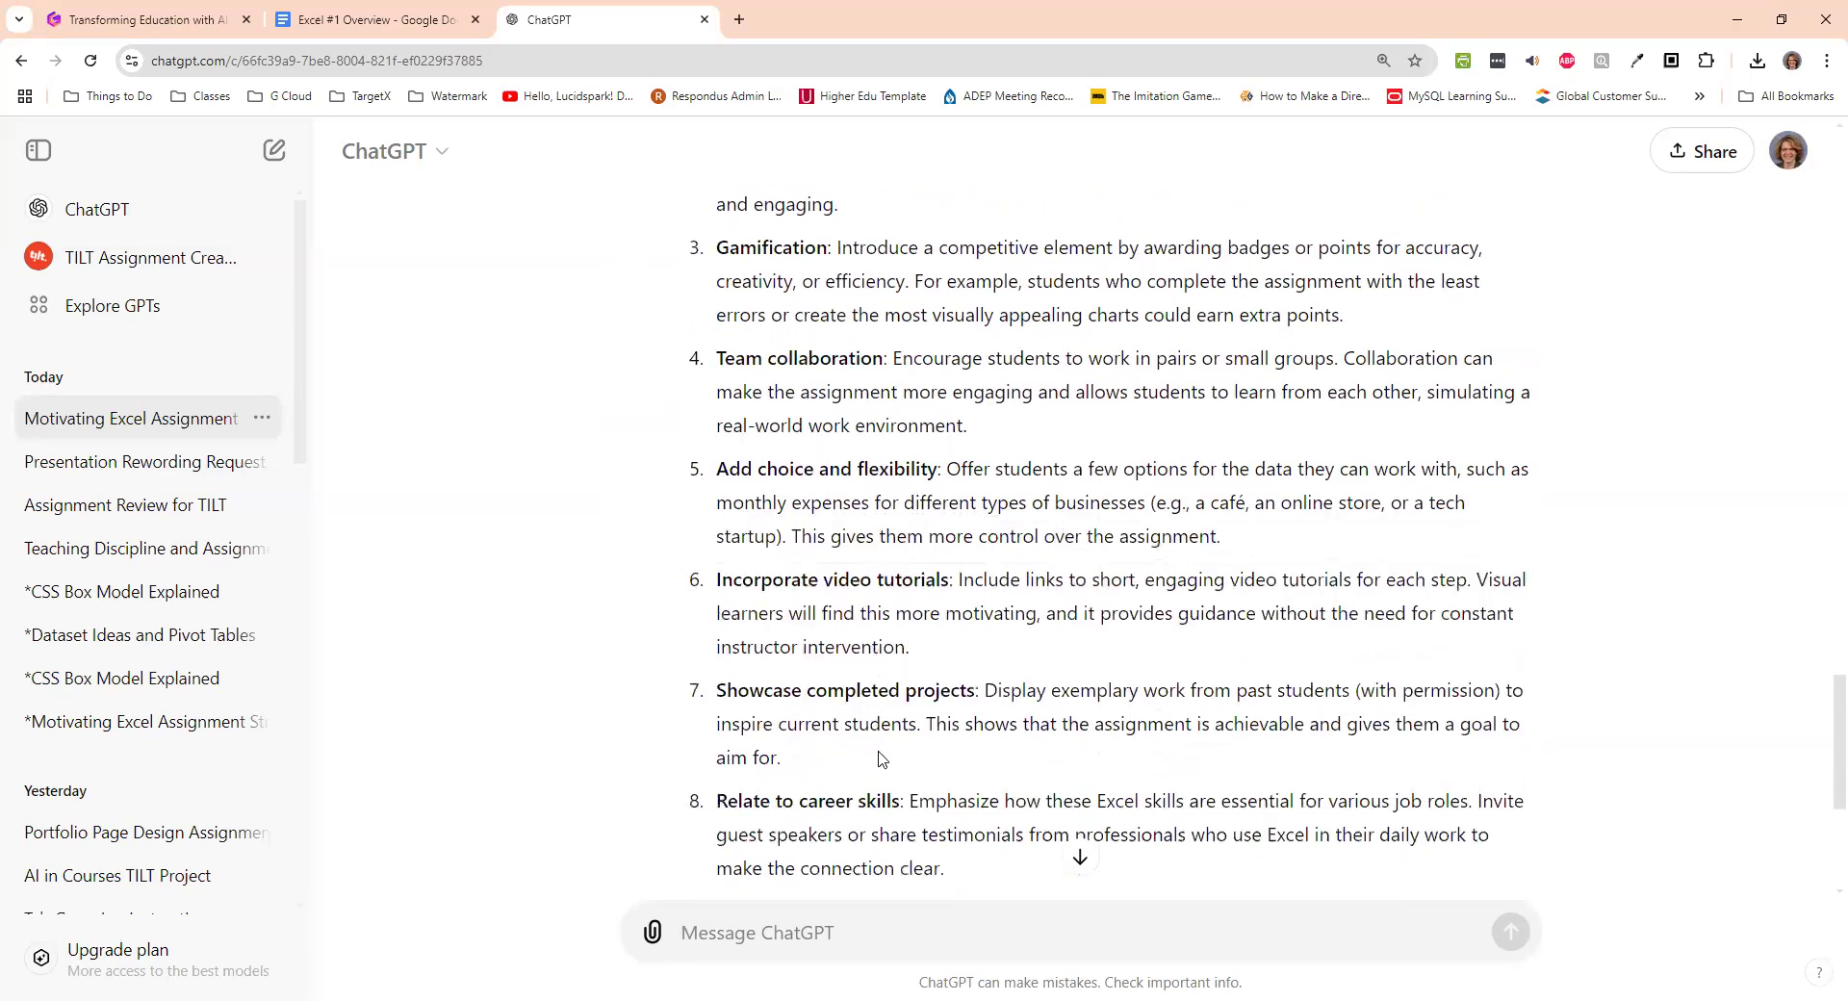
pyautogui.scroll(-1, 884, 756)
pyautogui.scroll(2, 919, 760)
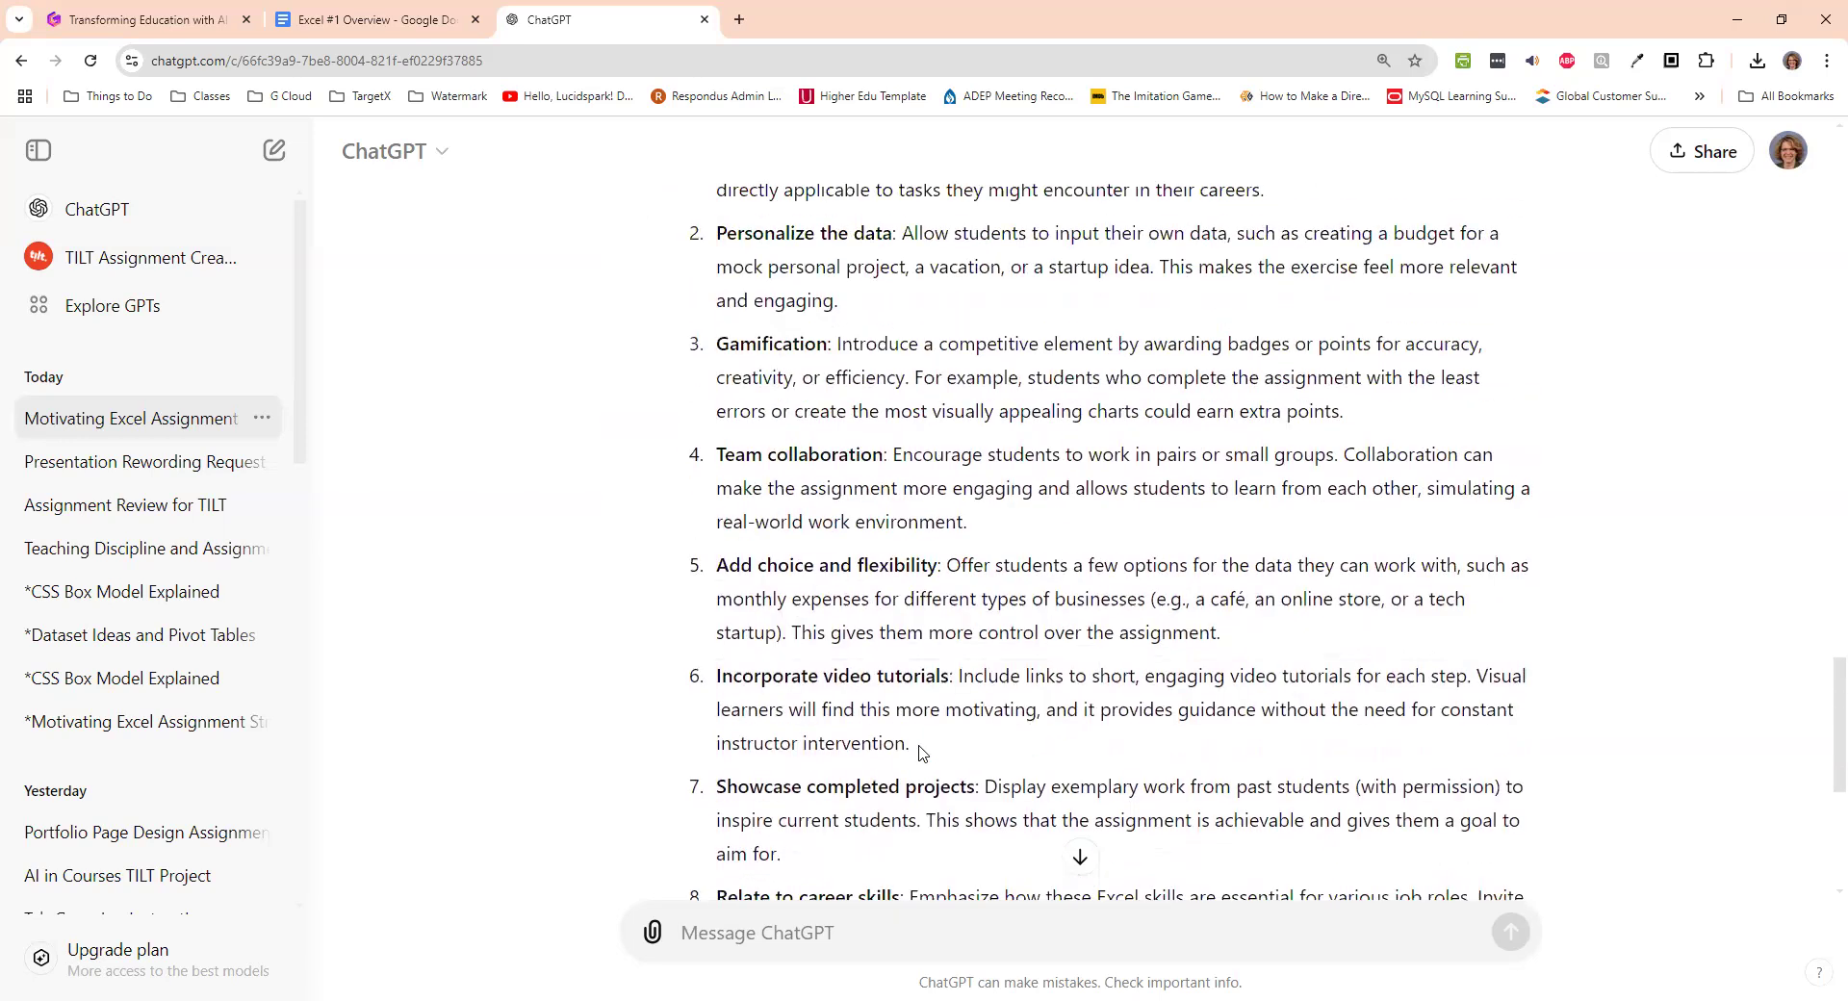
pyautogui.scroll(2, 922, 752)
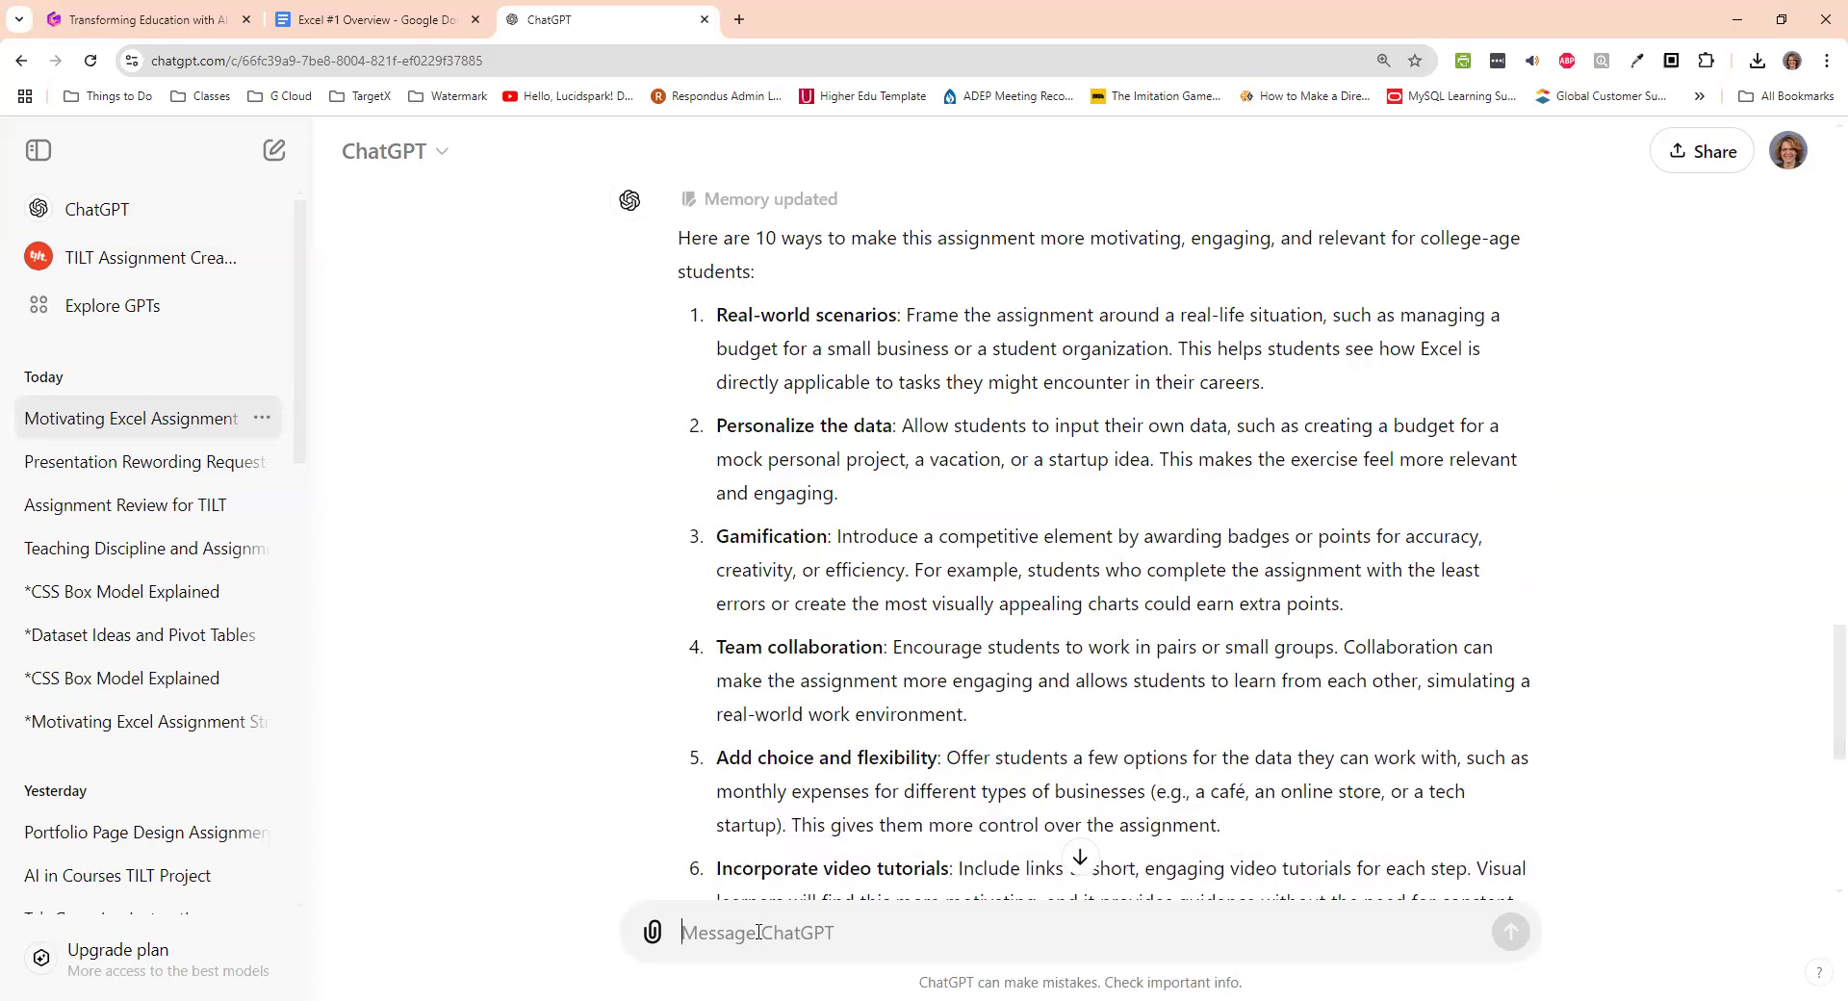
# - Ask 'I want 10 ways using real-world scenarios' and follow the streamed list
pyautogui.write('I')
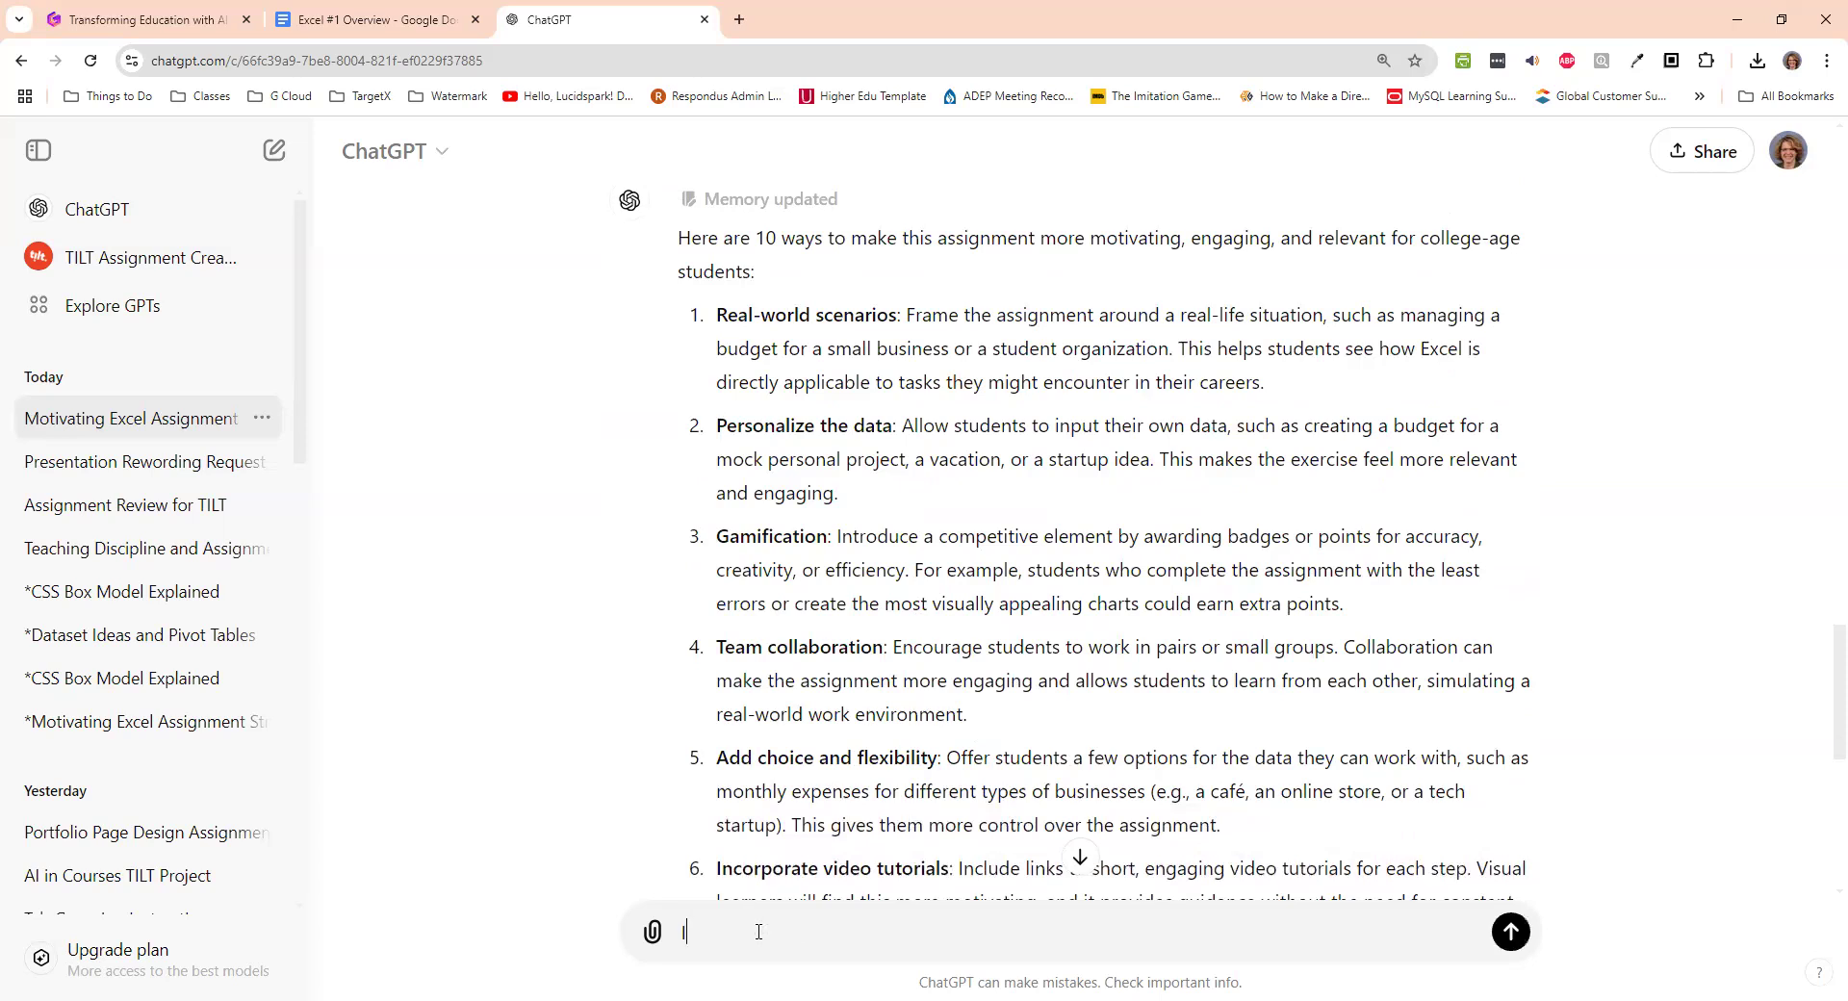
pyautogui.write(' want 10 ways t')
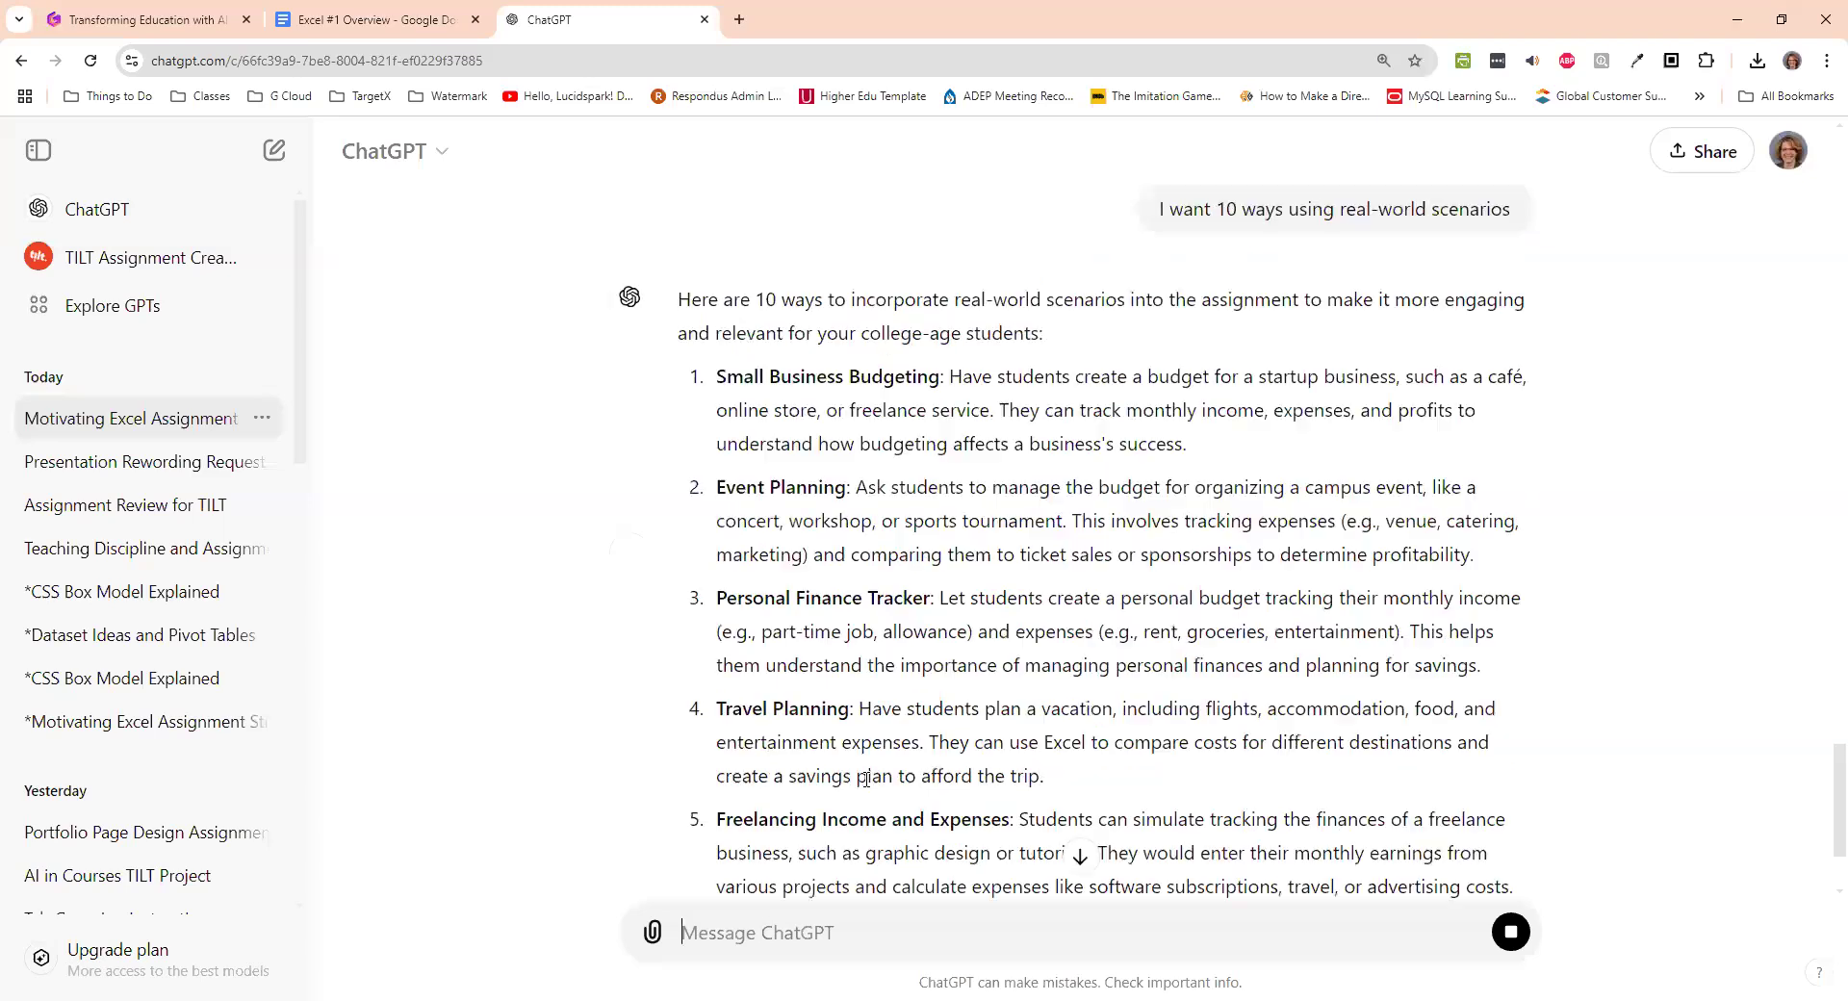
pyautogui.scroll(-1, 866, 731)
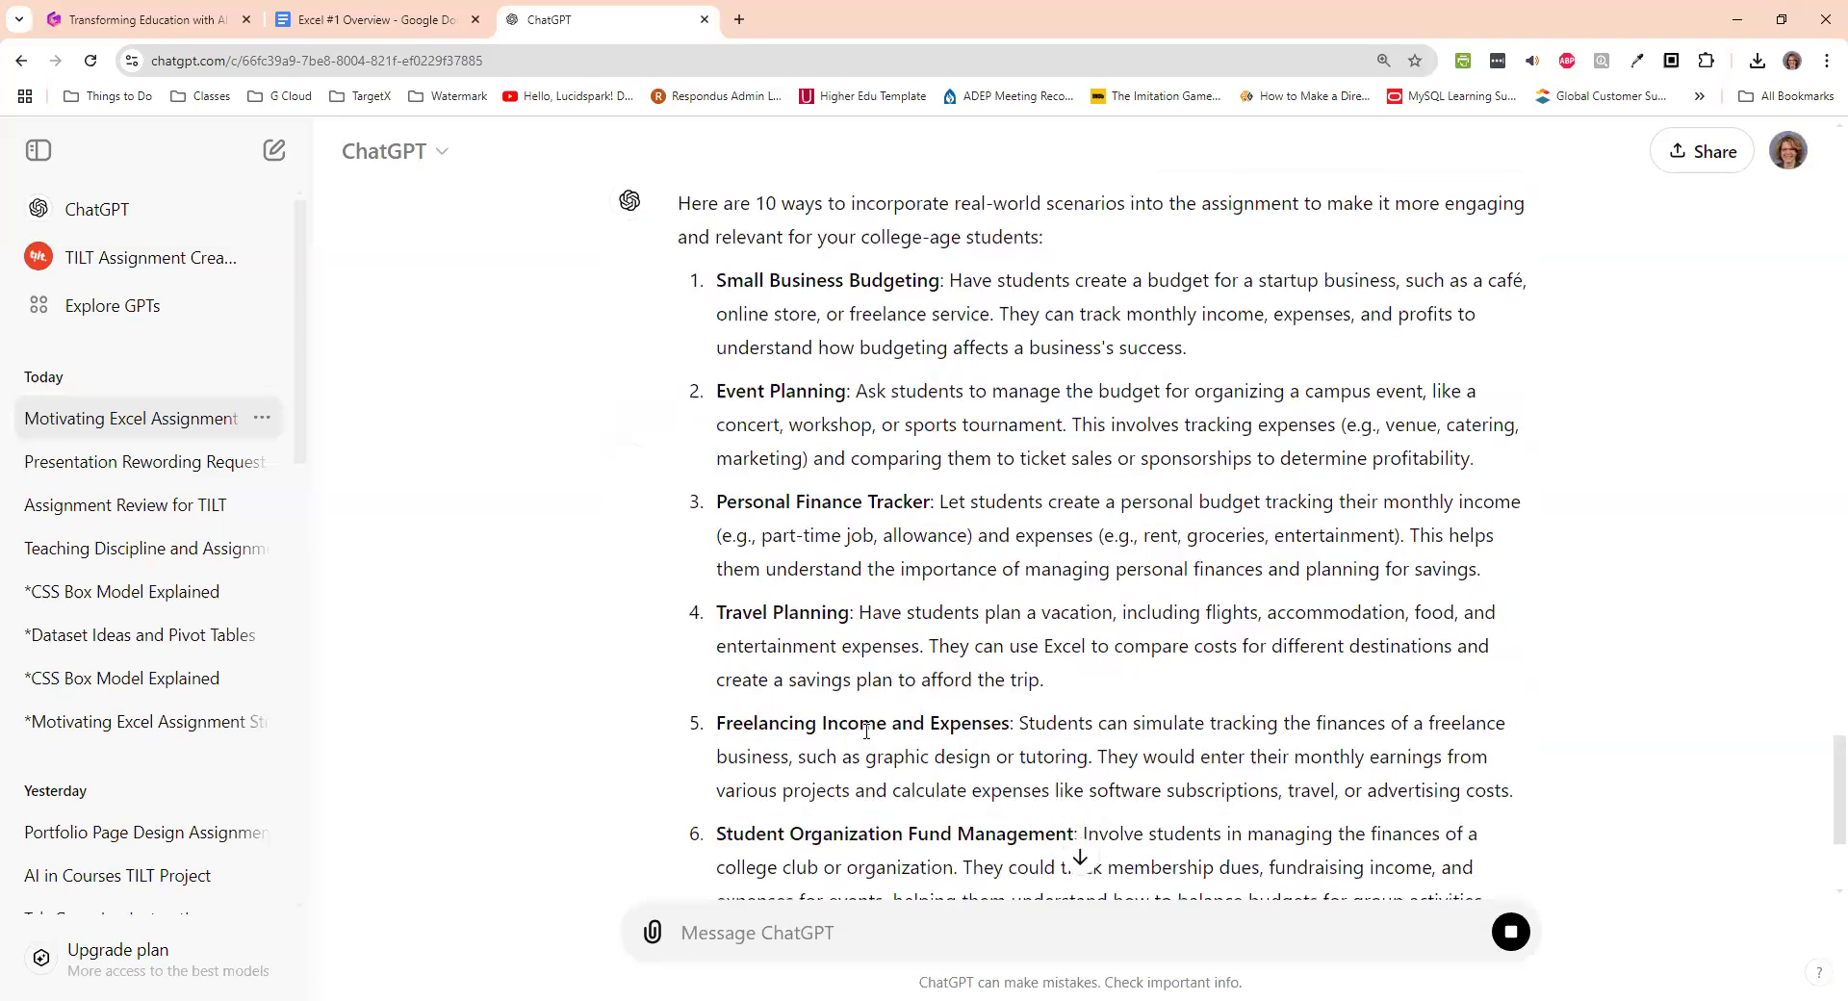
pyautogui.scroll(-1, 866, 731)
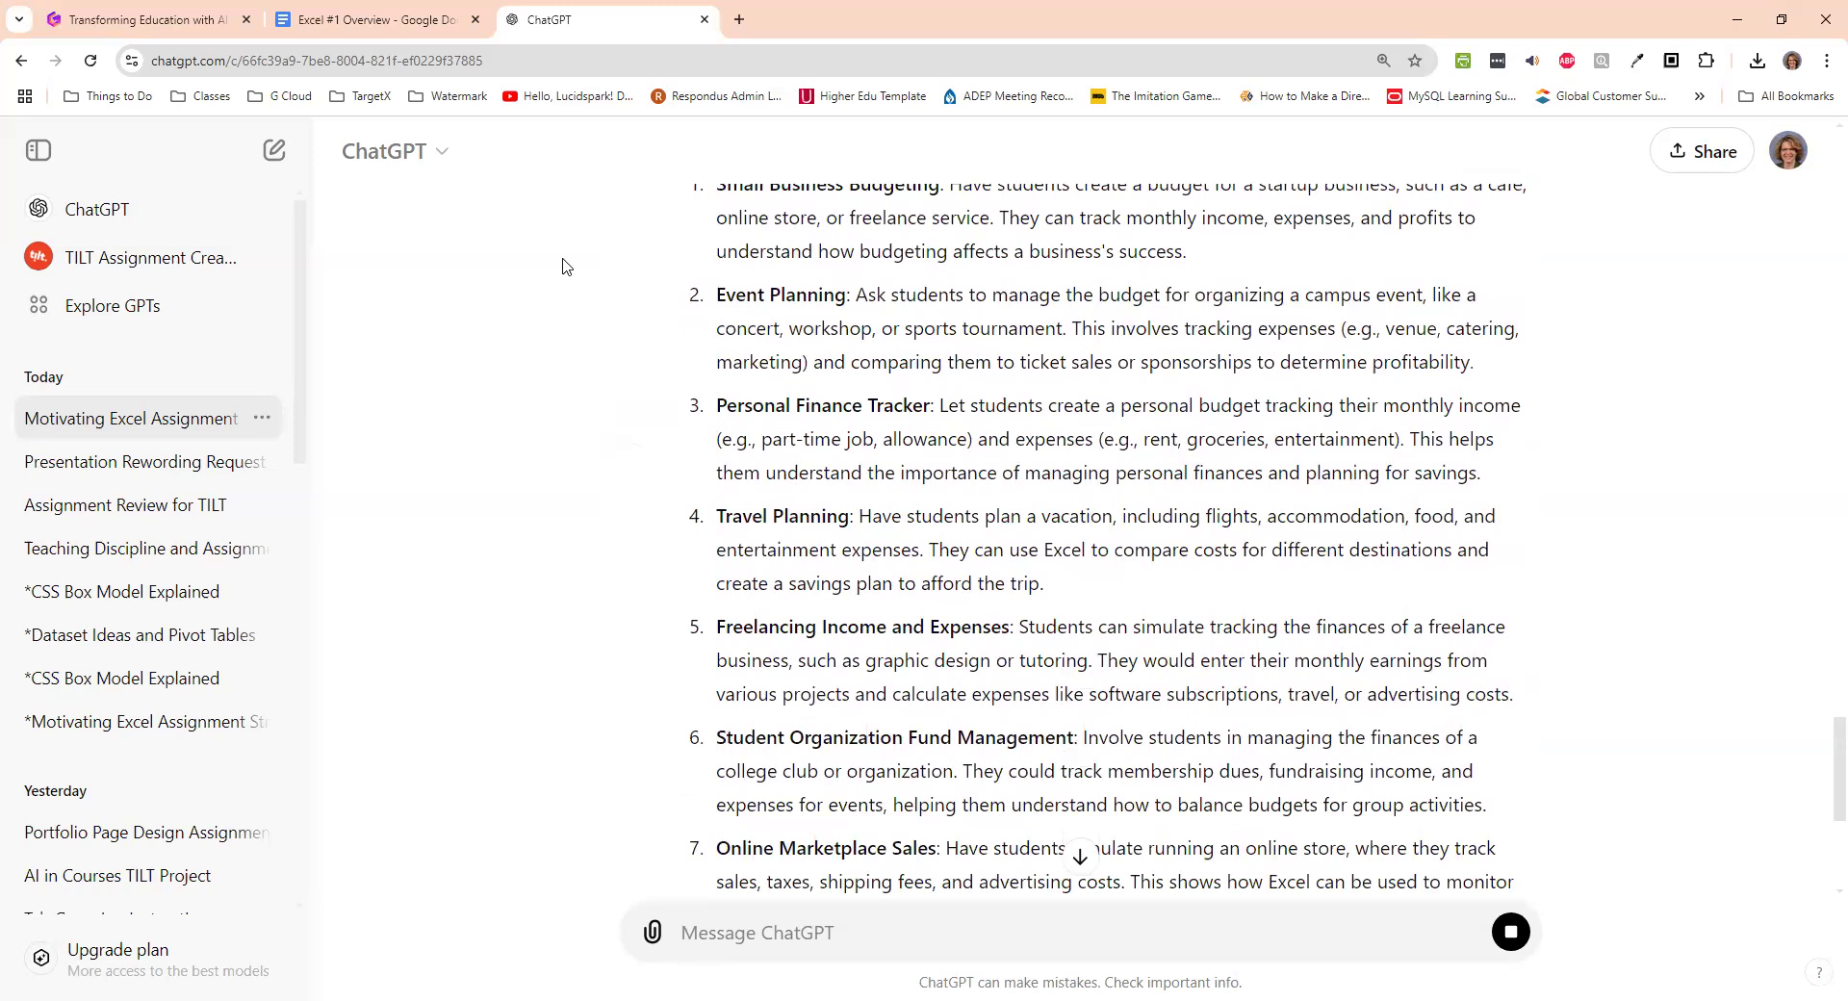
# - Review the Excel #1 Overview doc down to Above and Beyond and the sample budget sheet
pyautogui.click(349, 12)
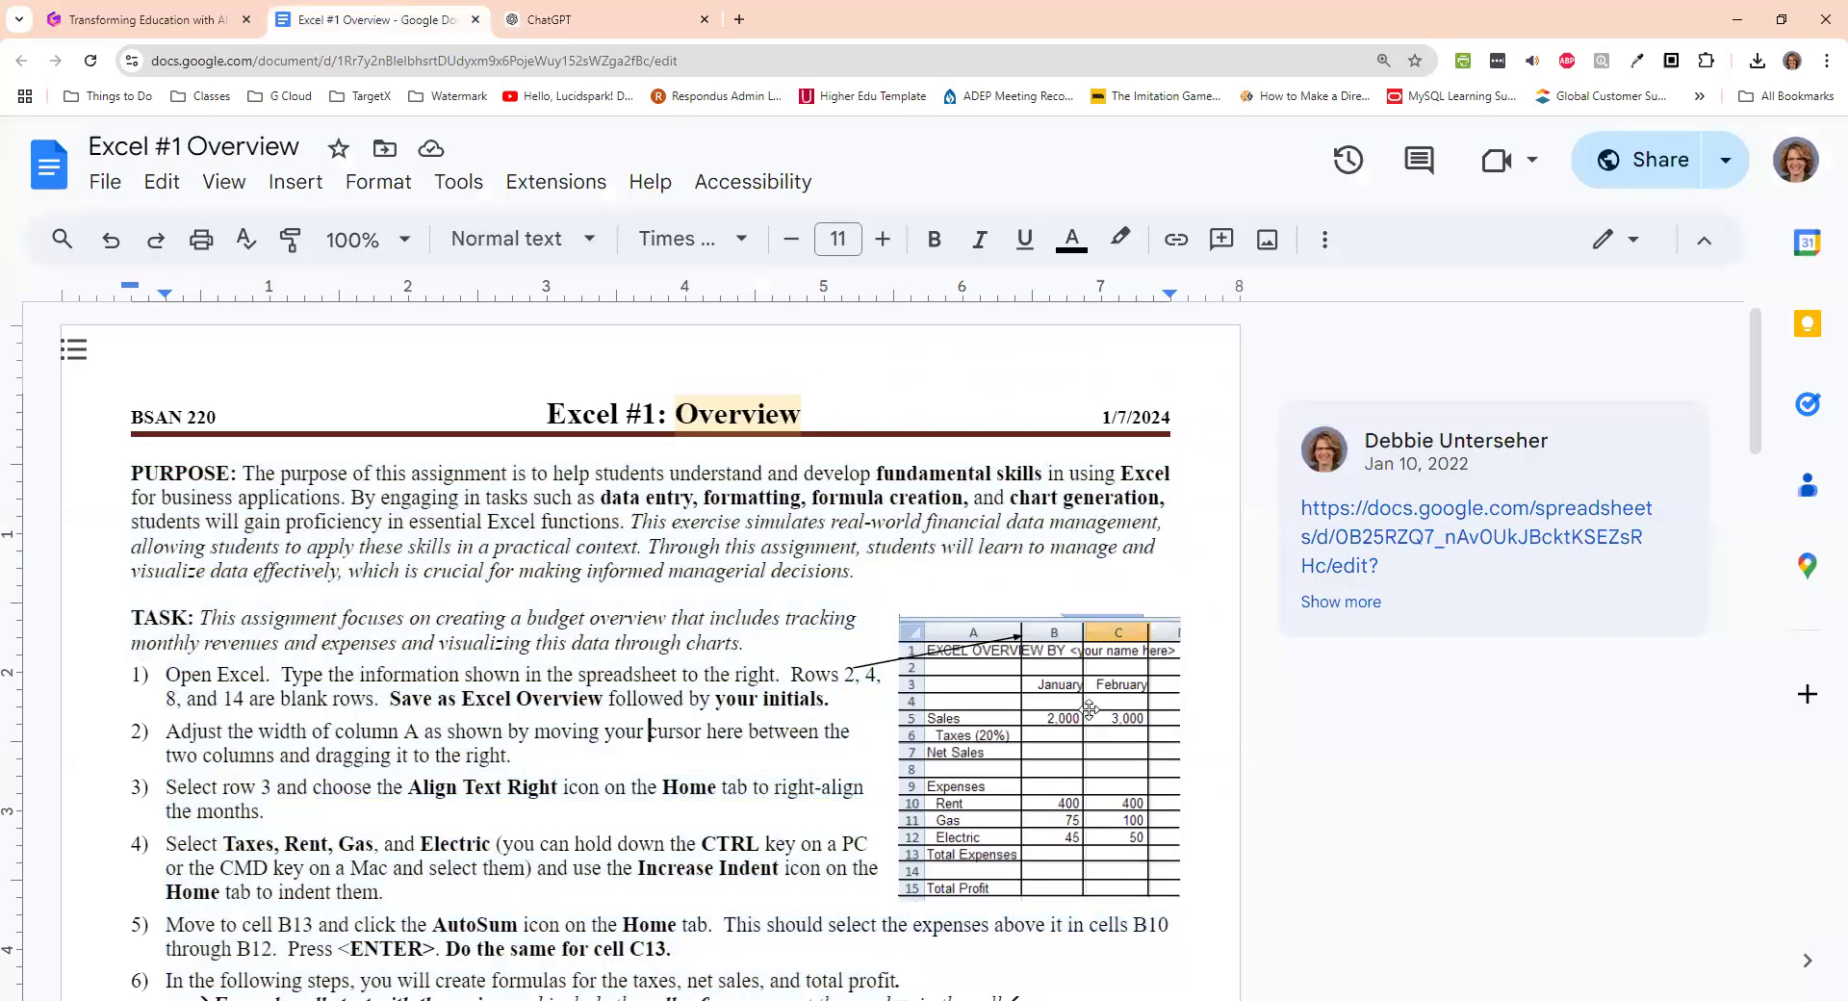
pyautogui.scroll(-1, 1064, 727)
pyautogui.scroll(-4, 778, 748)
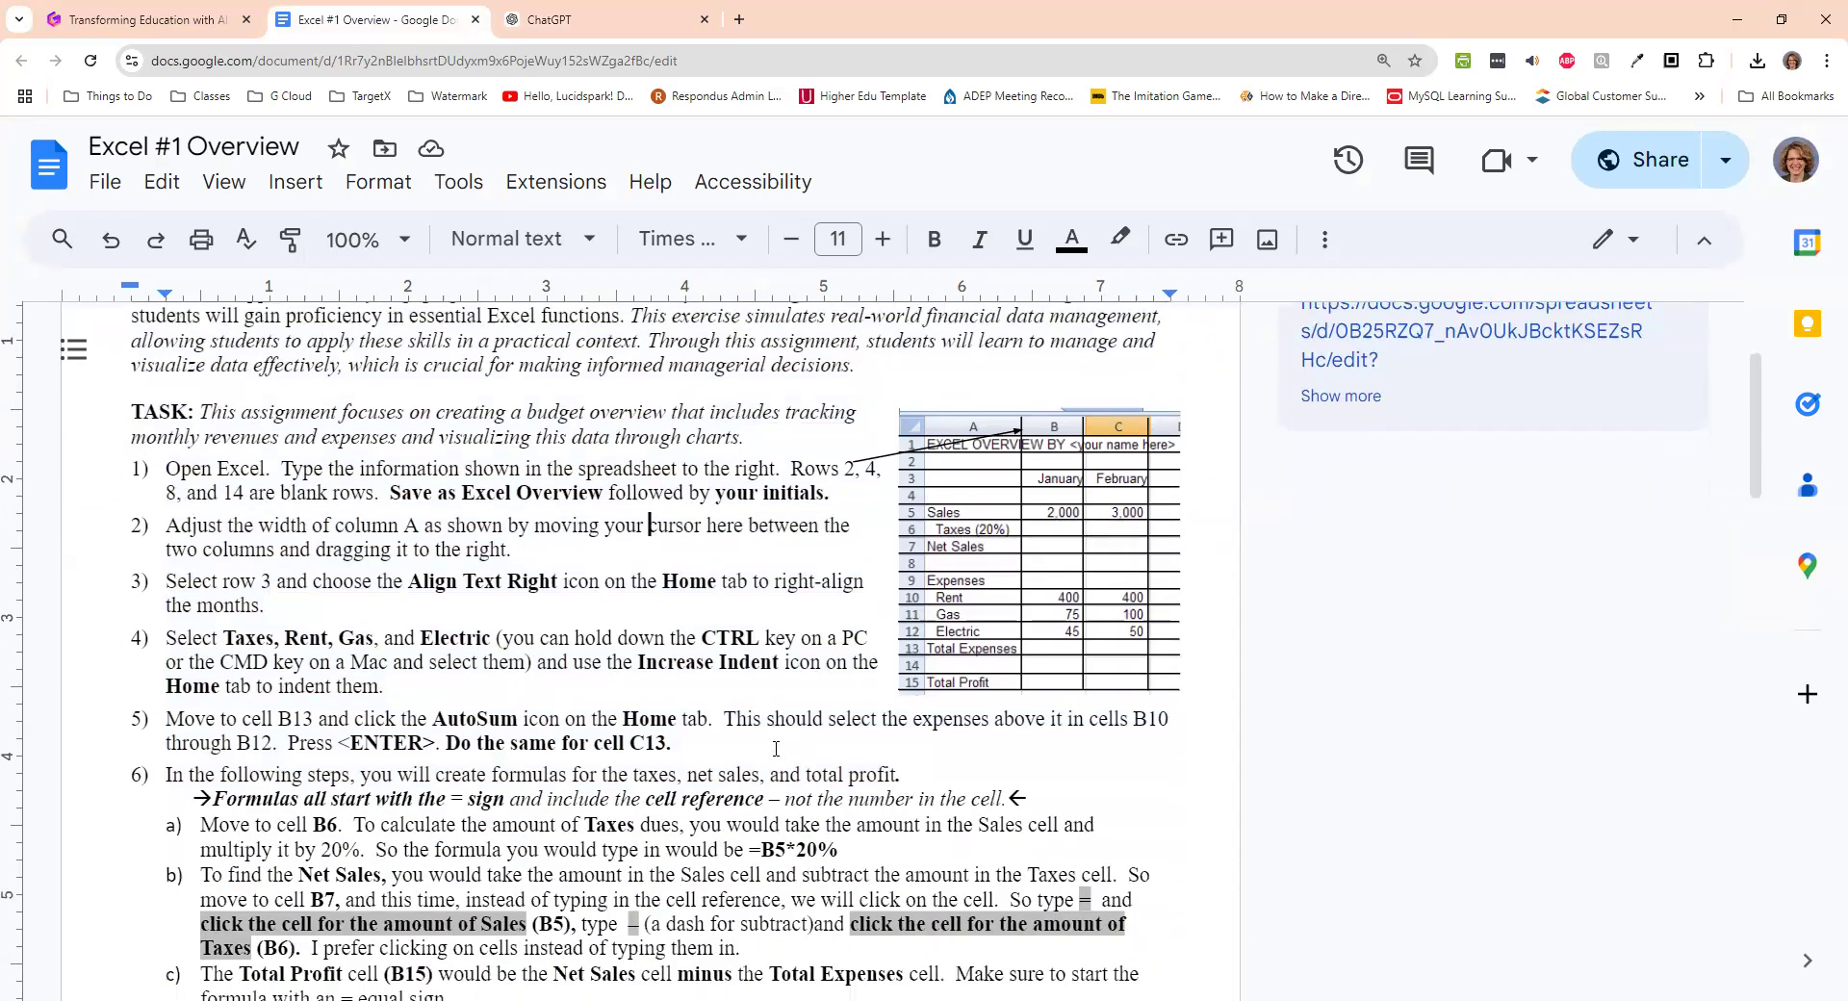
pyautogui.scroll(-7, 776, 757)
pyautogui.scroll(-5, 716, 762)
pyautogui.scroll(-4, 720, 829)
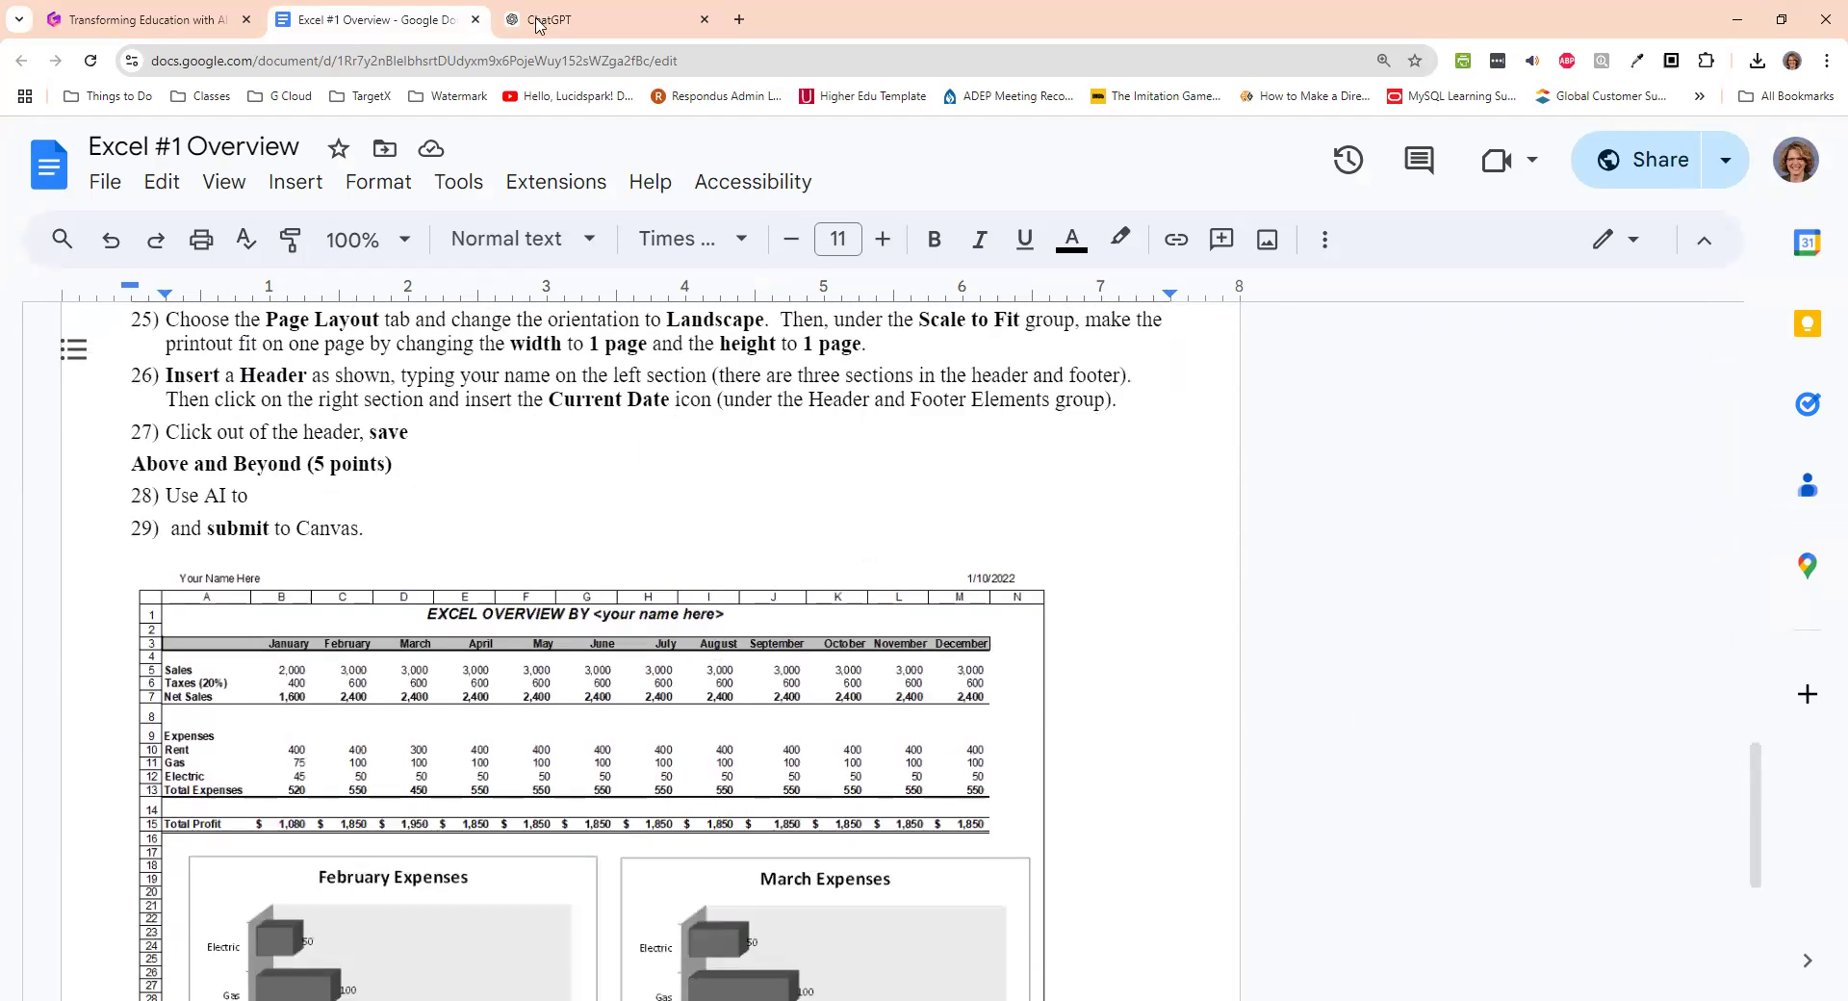
pyautogui.click(539, 21)
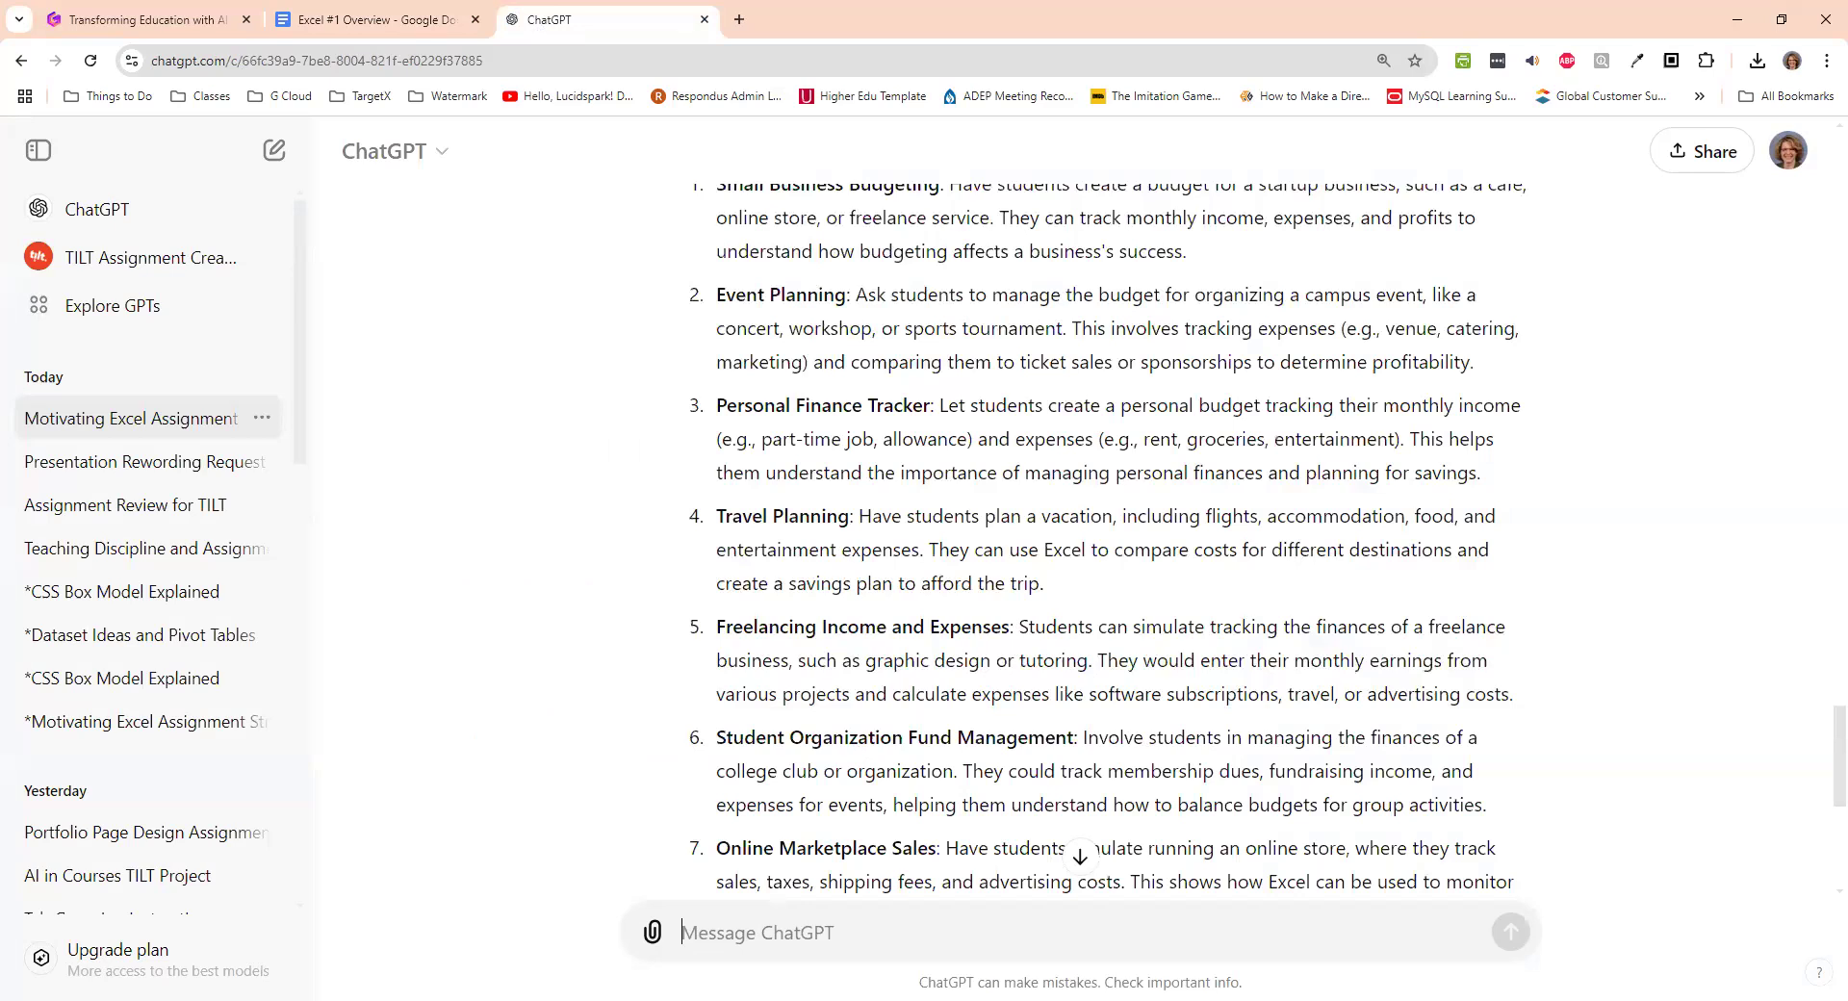
# - Open the example Chat Prompts conversation and read the TILT-style Assignment #4
pyautogui.click(126, 16)
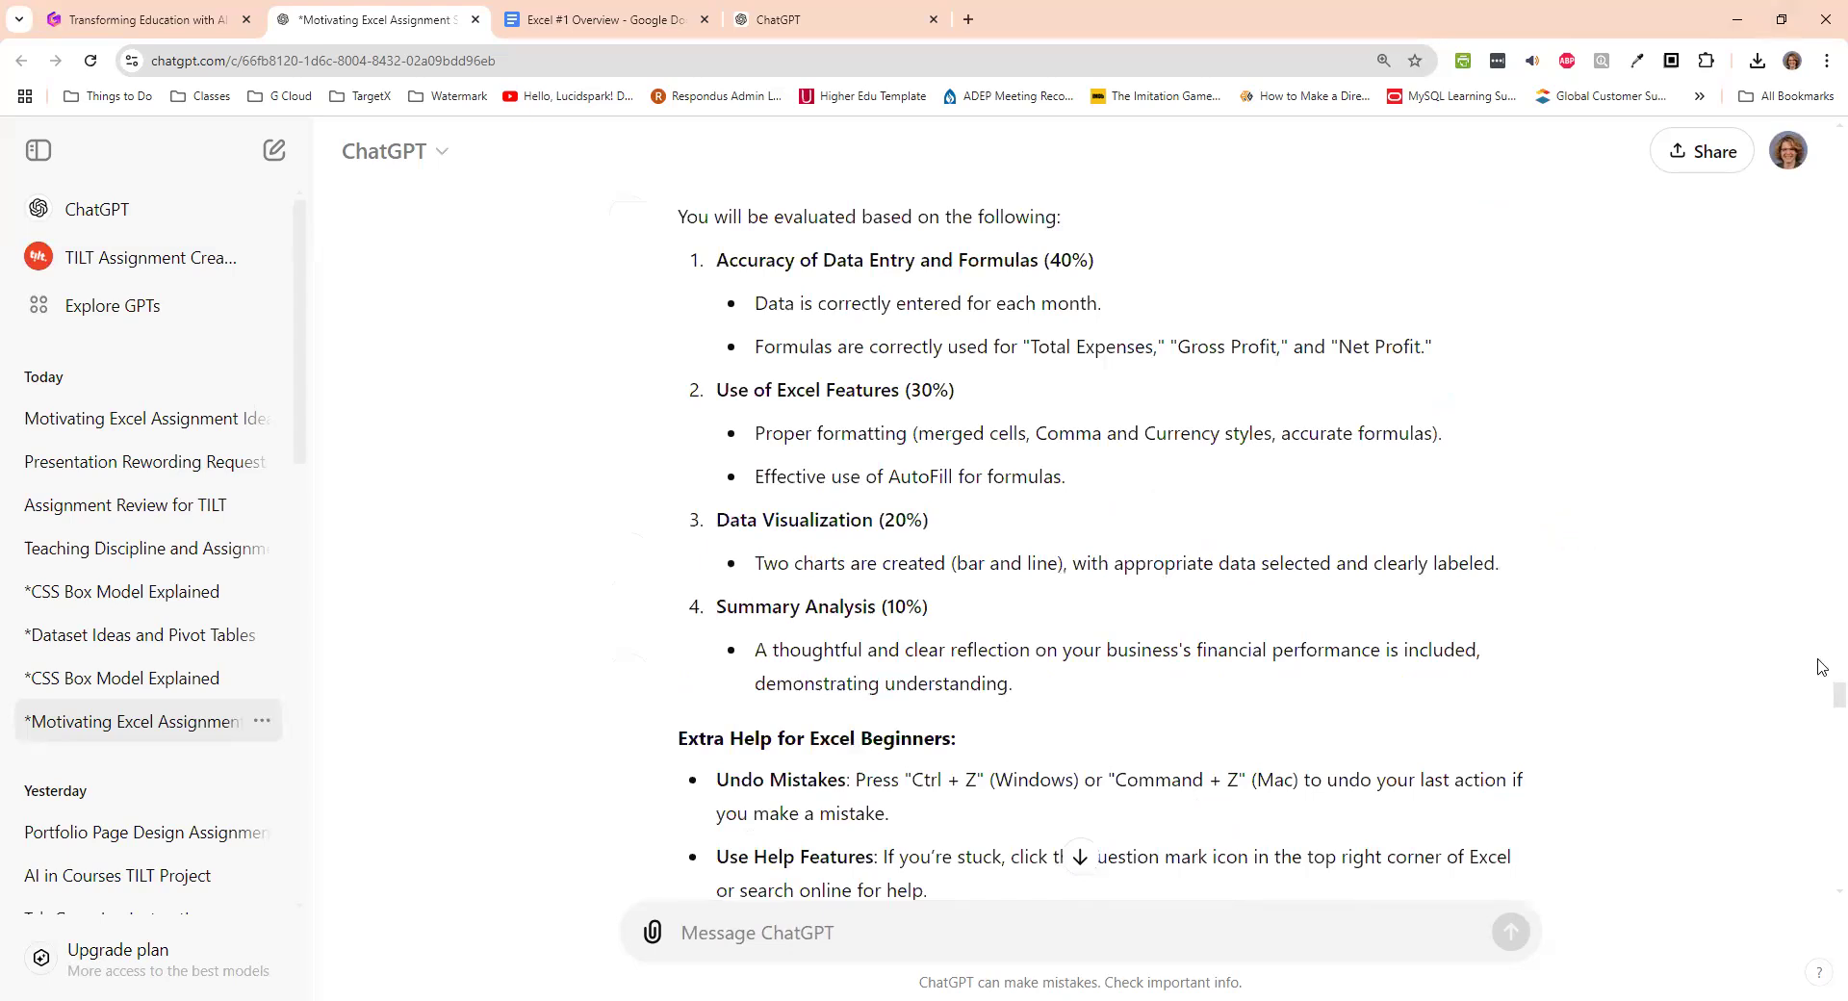
pyautogui.scroll(15, 1190, 308)
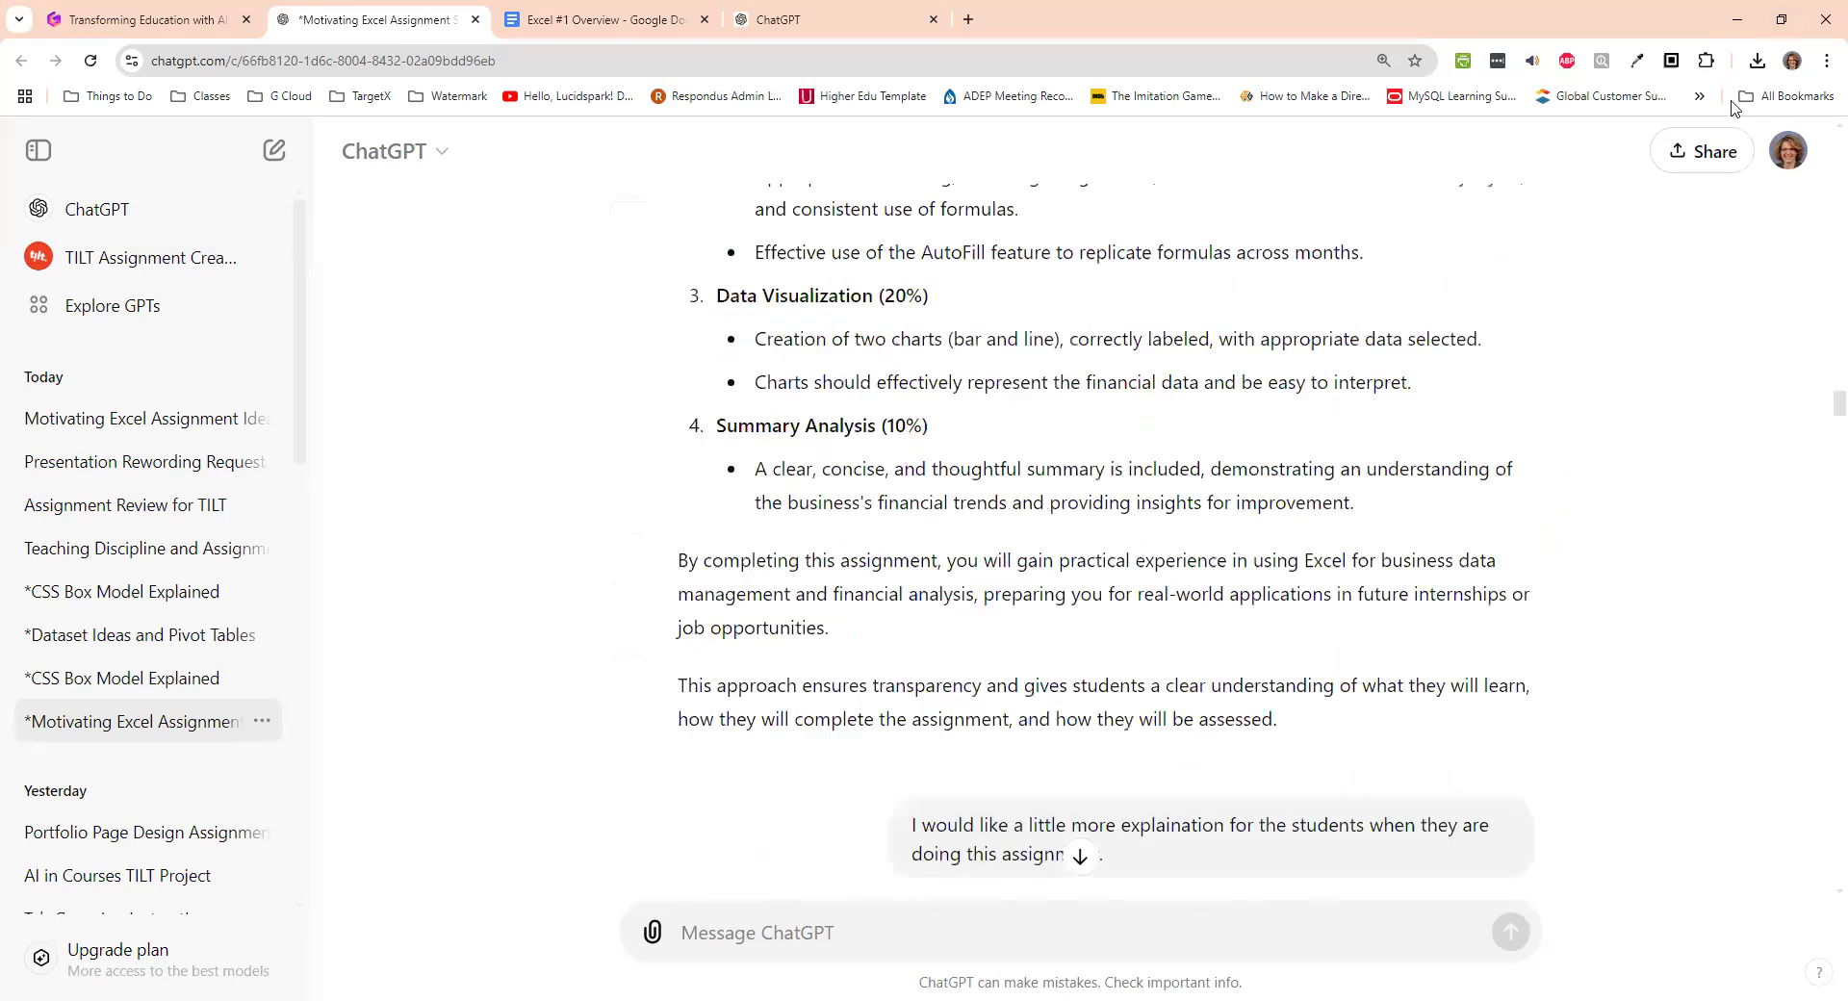
pyautogui.scroll(5, 1190, 308)
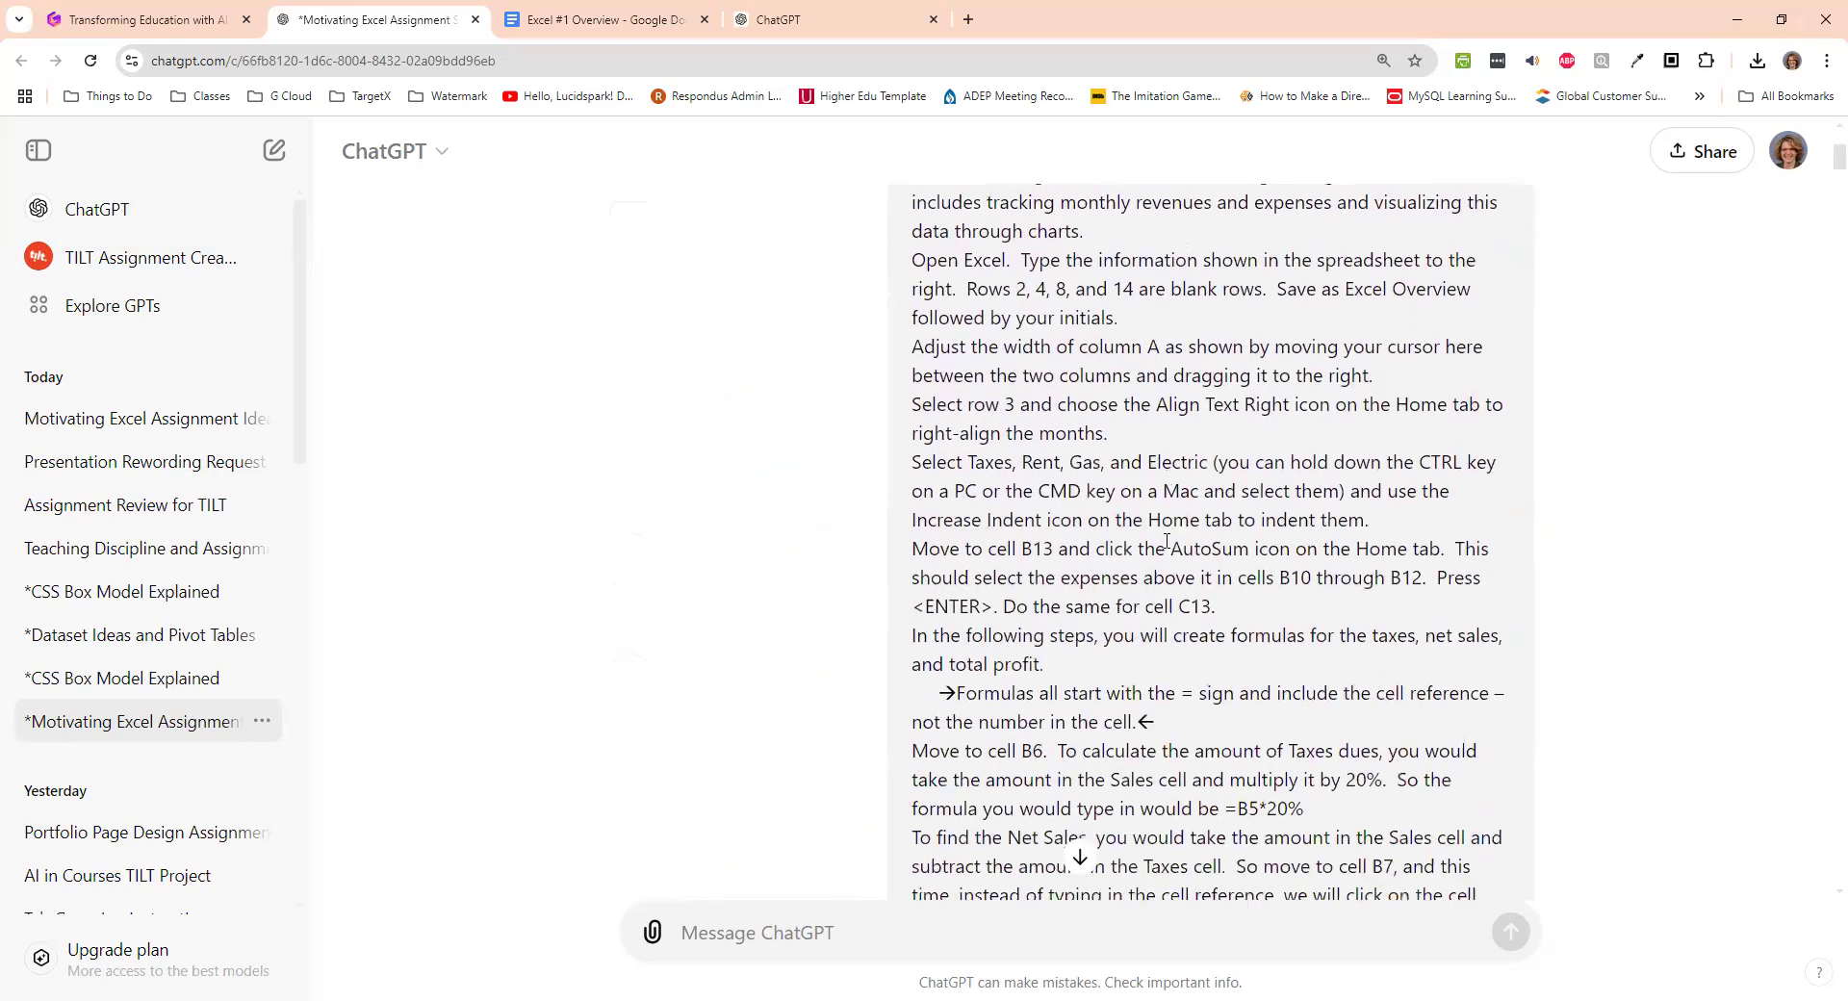
pyautogui.scroll(-10, 1161, 539)
pyautogui.scroll(-15, 1157, 537)
pyautogui.scroll(-7, 1145, 539)
pyautogui.scroll(-9, 1139, 558)
pyautogui.scroll(-15, 919, 744)
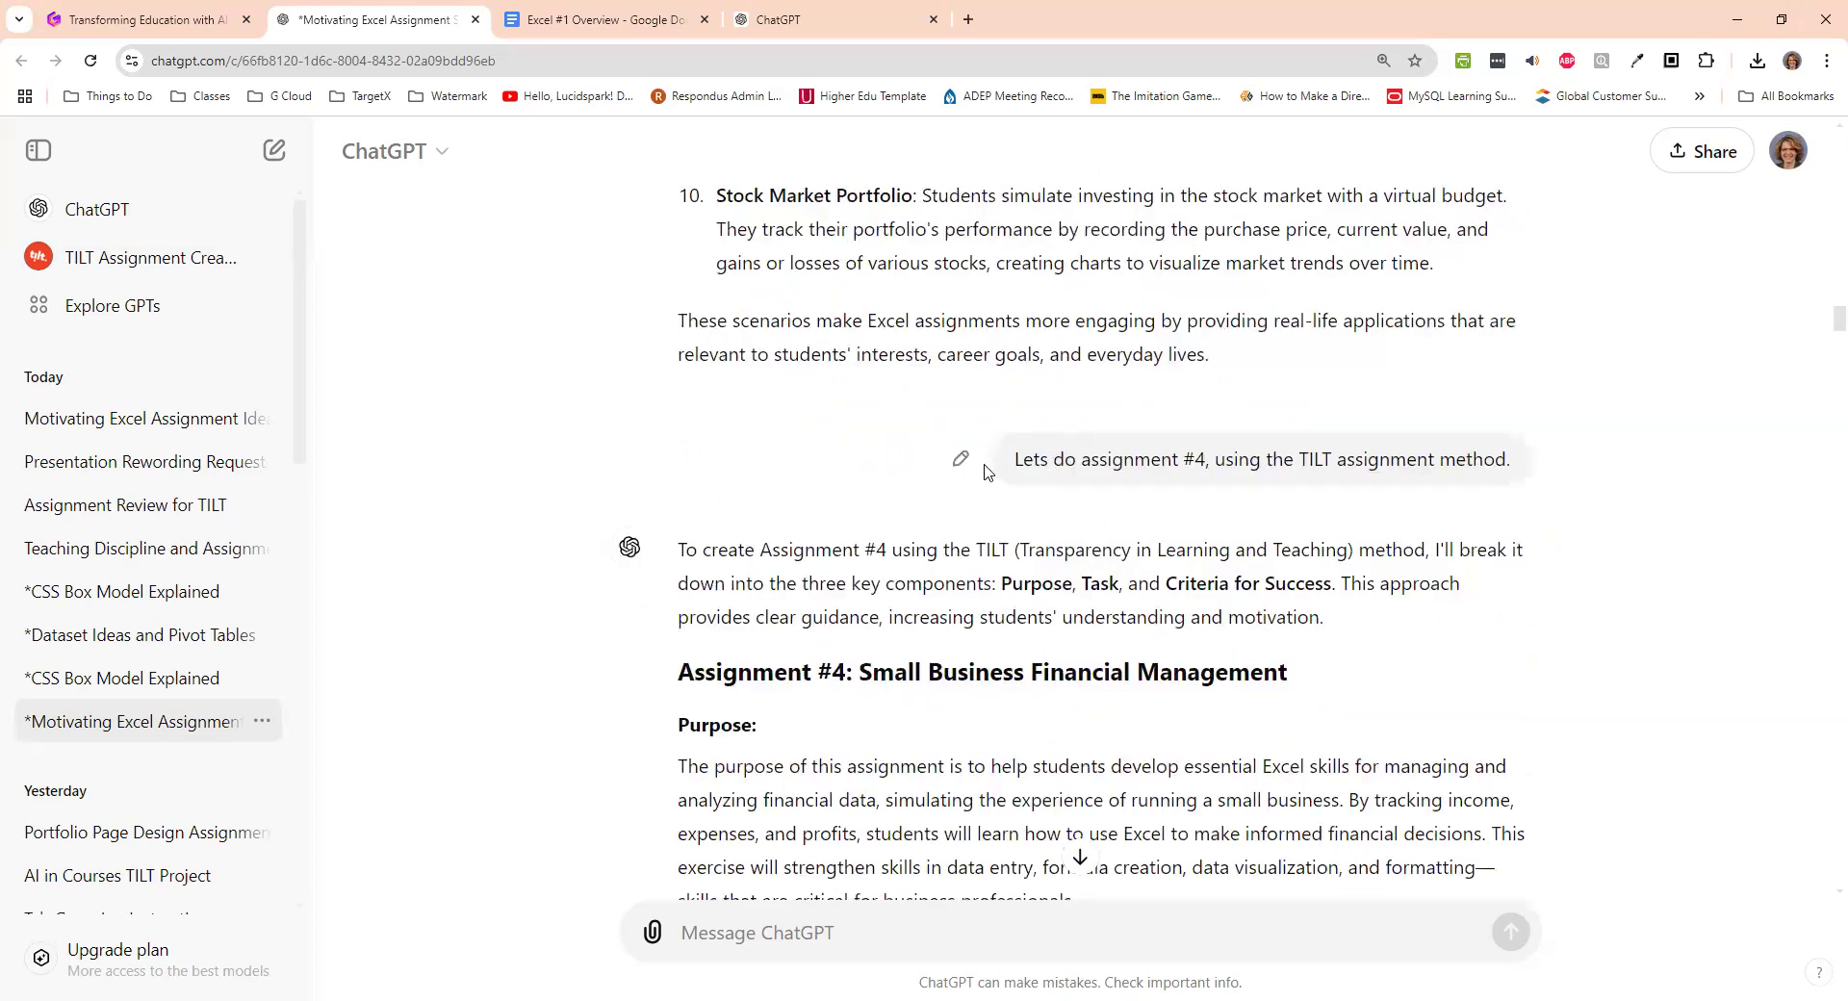
pyautogui.scroll(7, 981, 459)
pyautogui.scroll(2, 981, 459)
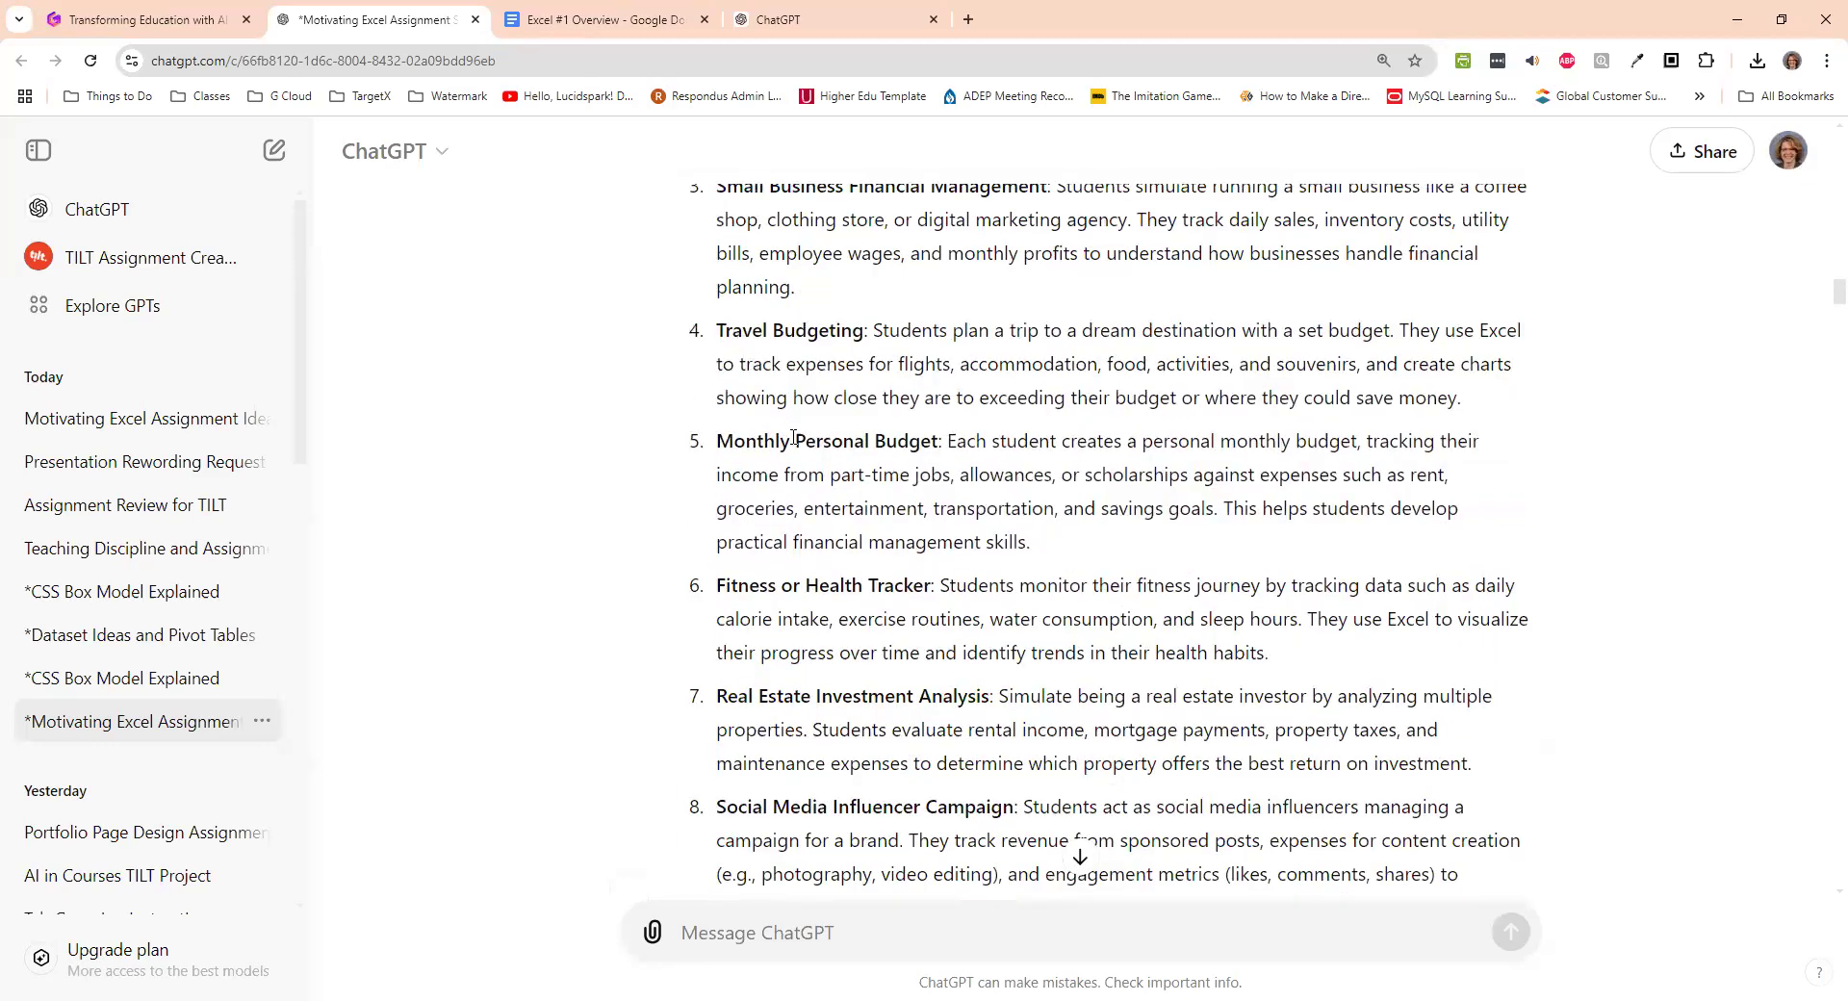
pyautogui.scroll(-8, 793, 440)
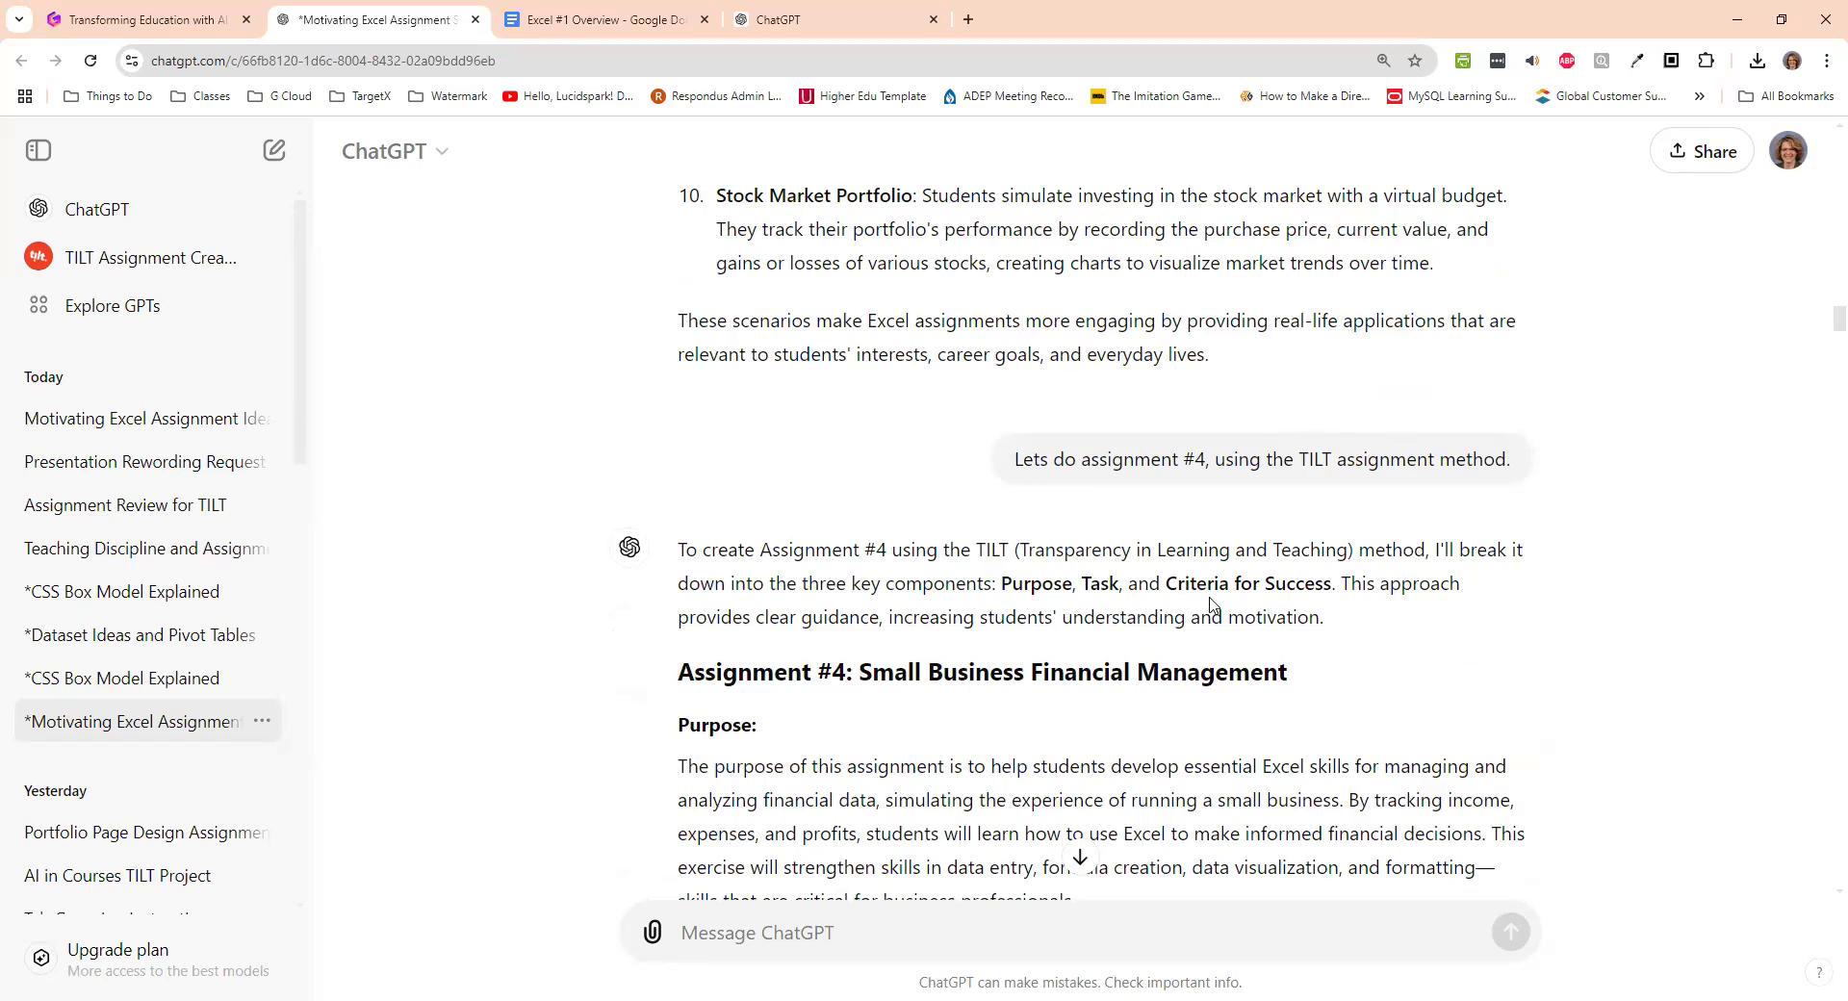
# - Read the detailed step explanations and beginner-help revisions of the assignment
pyautogui.scroll(-4, 1052, 615)
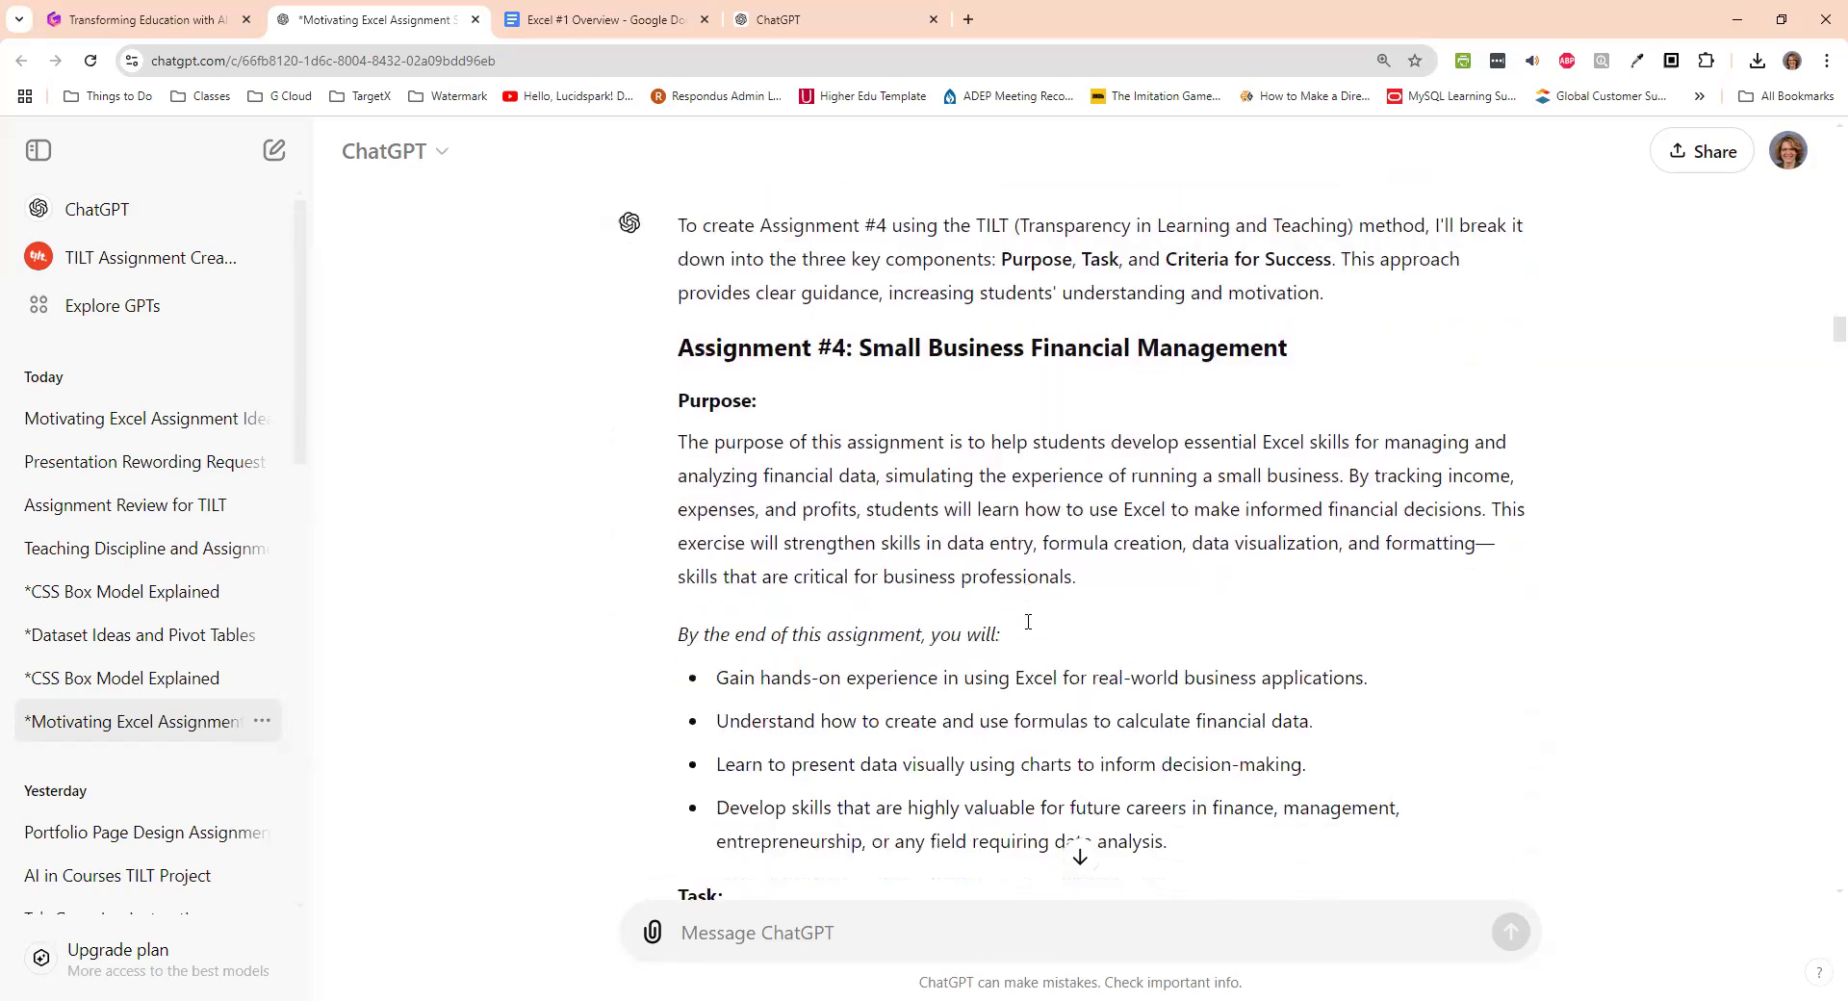
pyautogui.scroll(-4, 1028, 621)
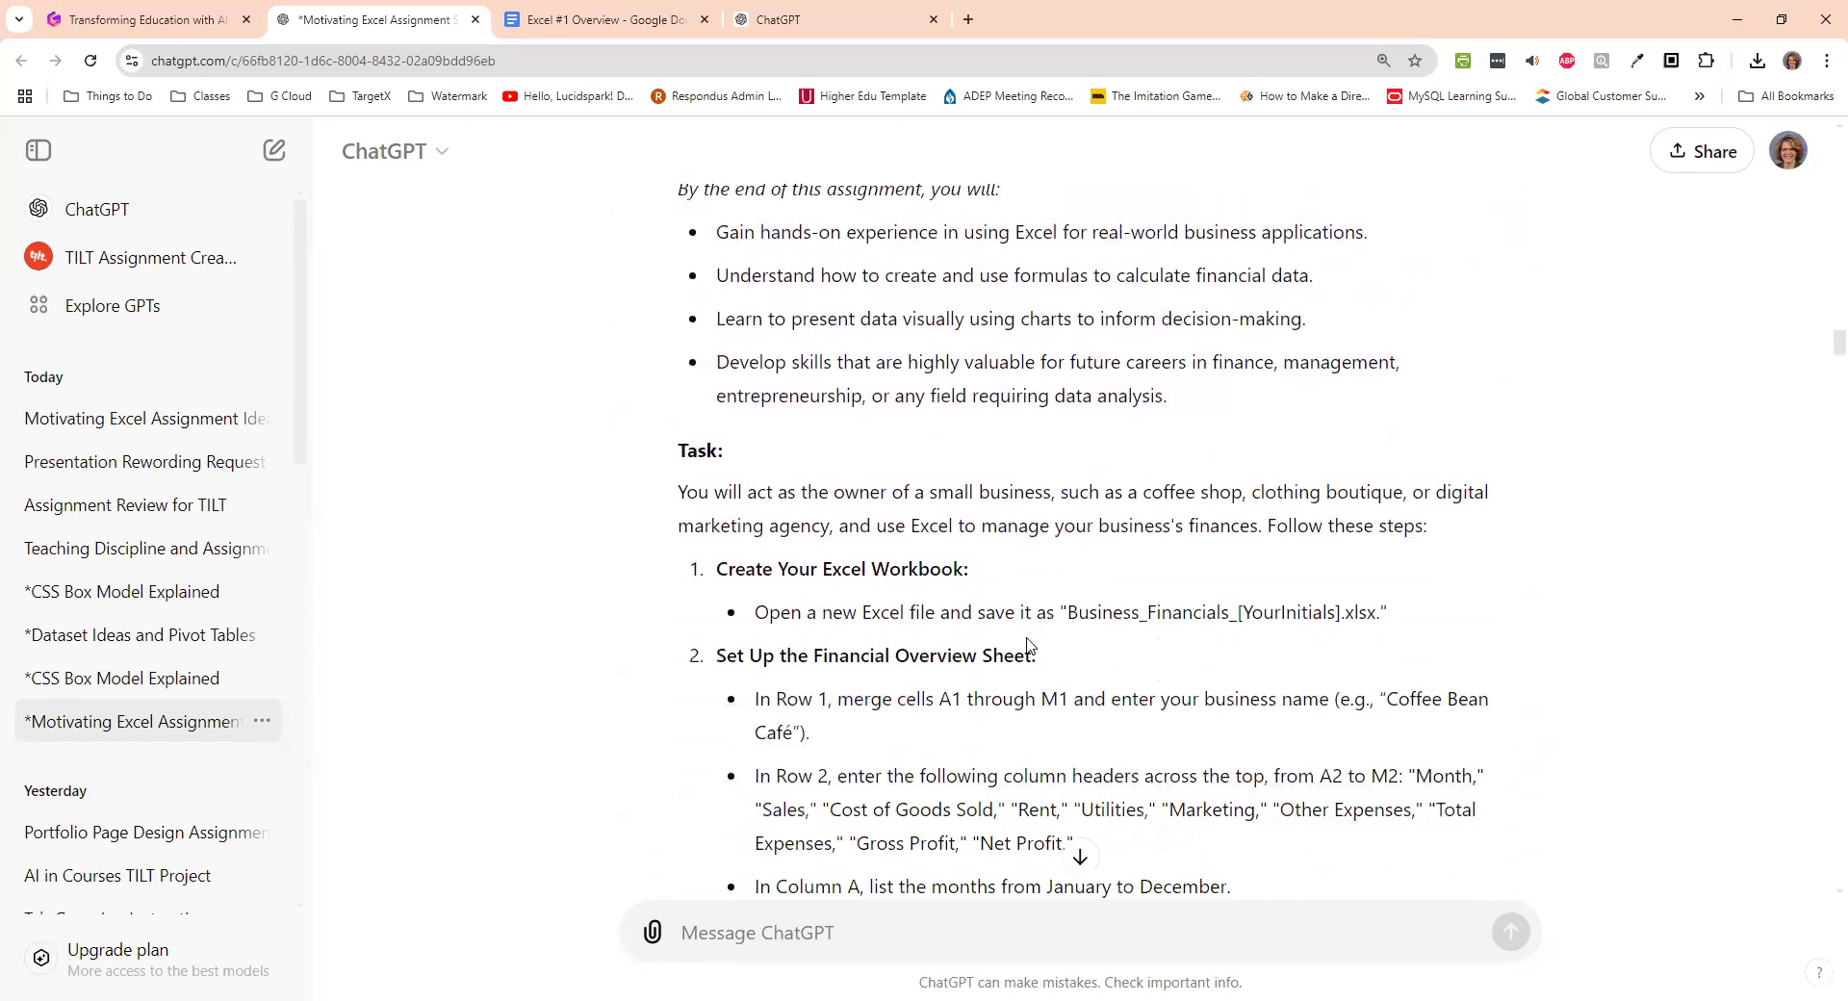
pyautogui.scroll(-2, 1028, 646)
pyautogui.scroll(-2, 968, 607)
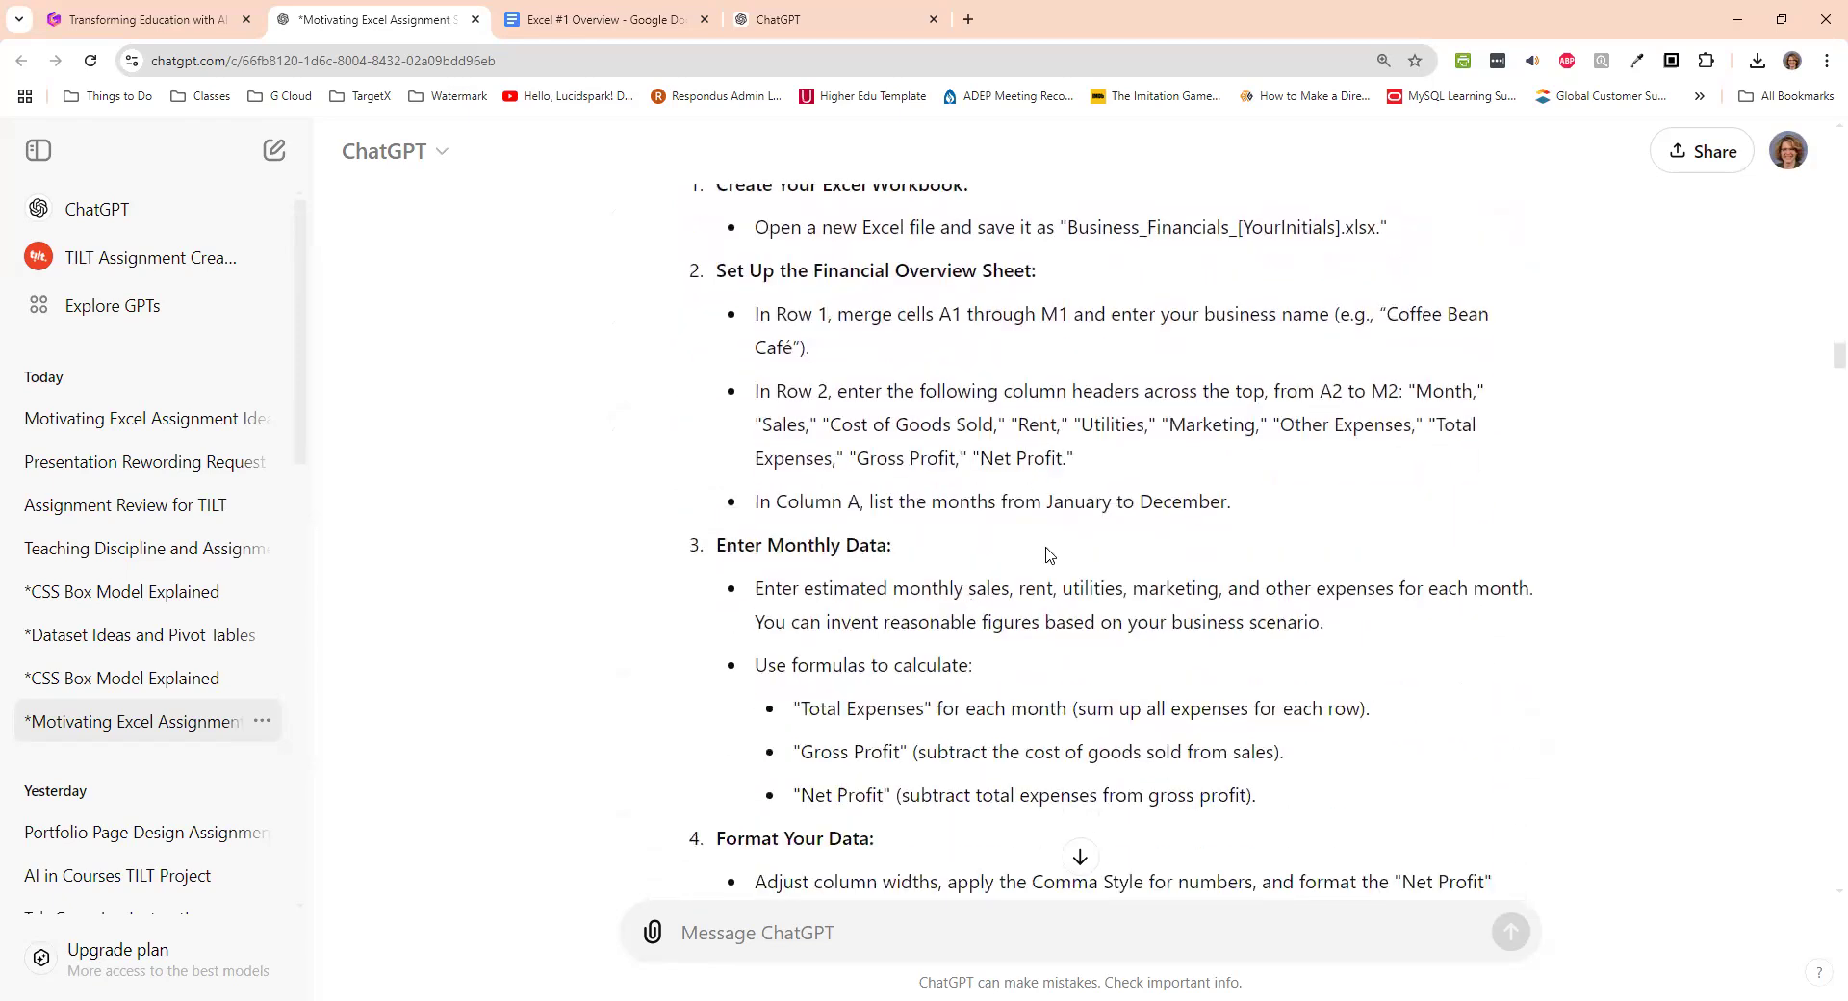
pyautogui.scroll(-2, 1049, 555)
pyautogui.scroll(-5, 1049, 555)
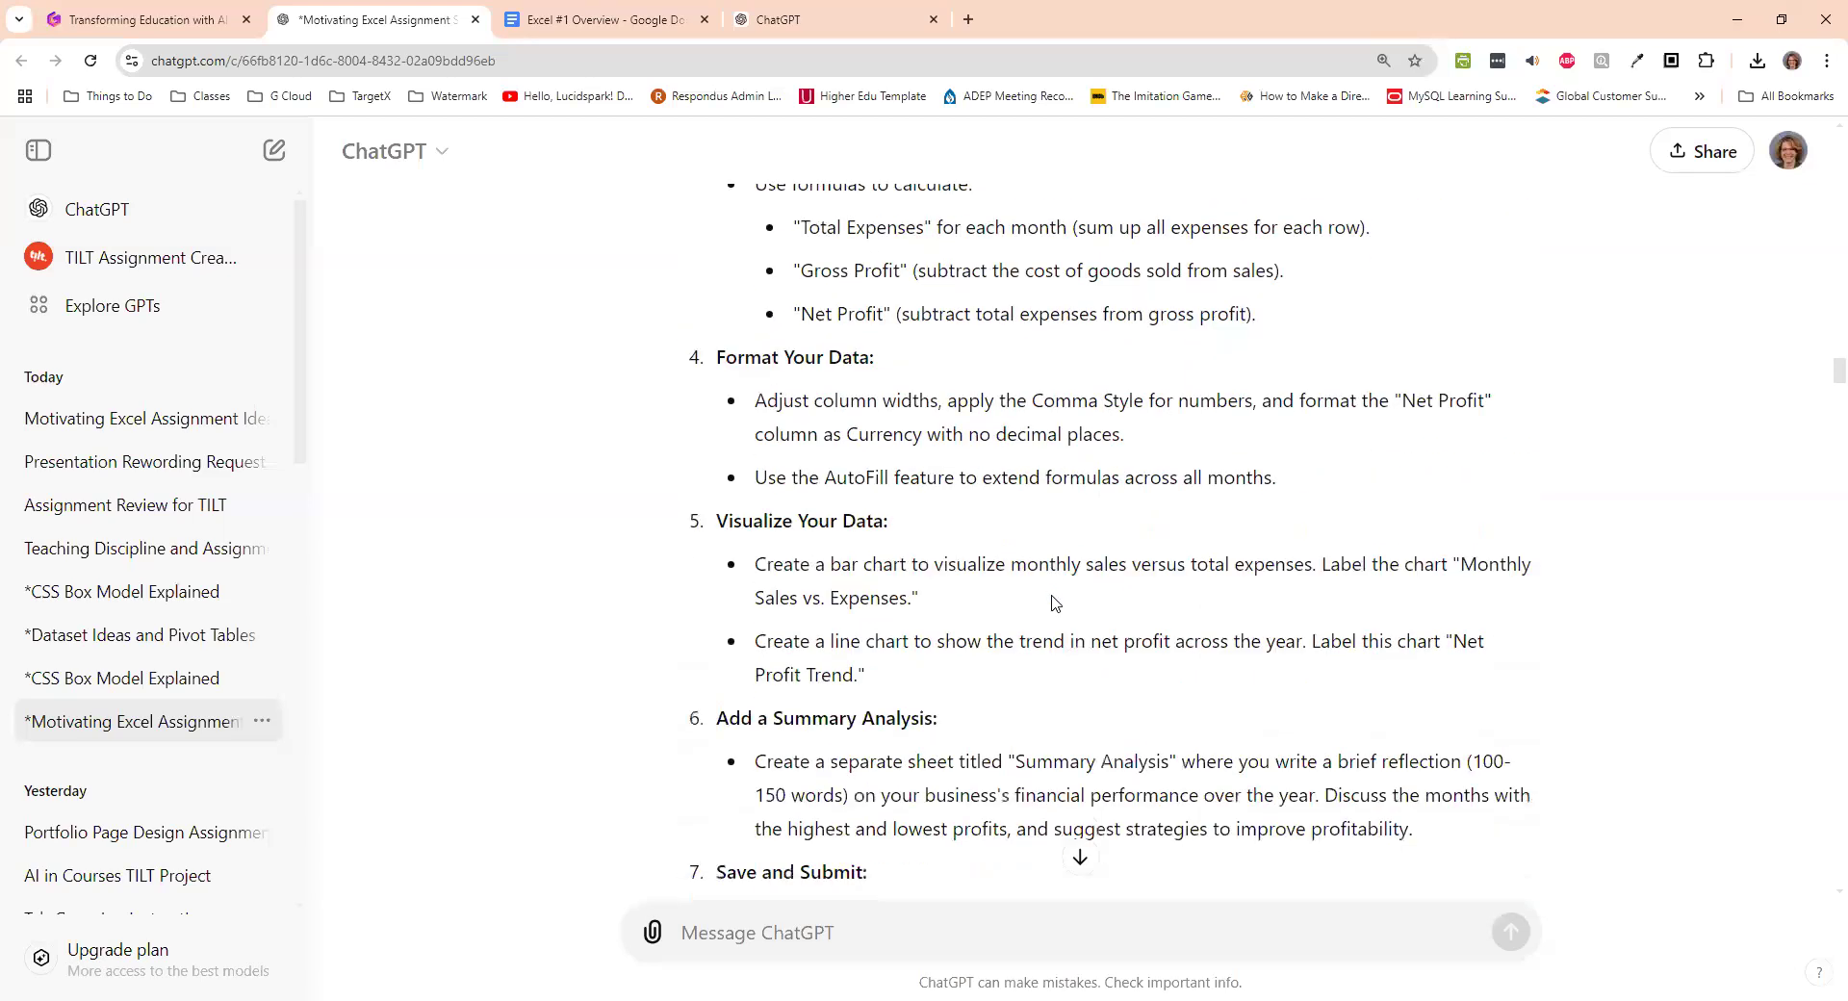
pyautogui.scroll(-2, 1056, 603)
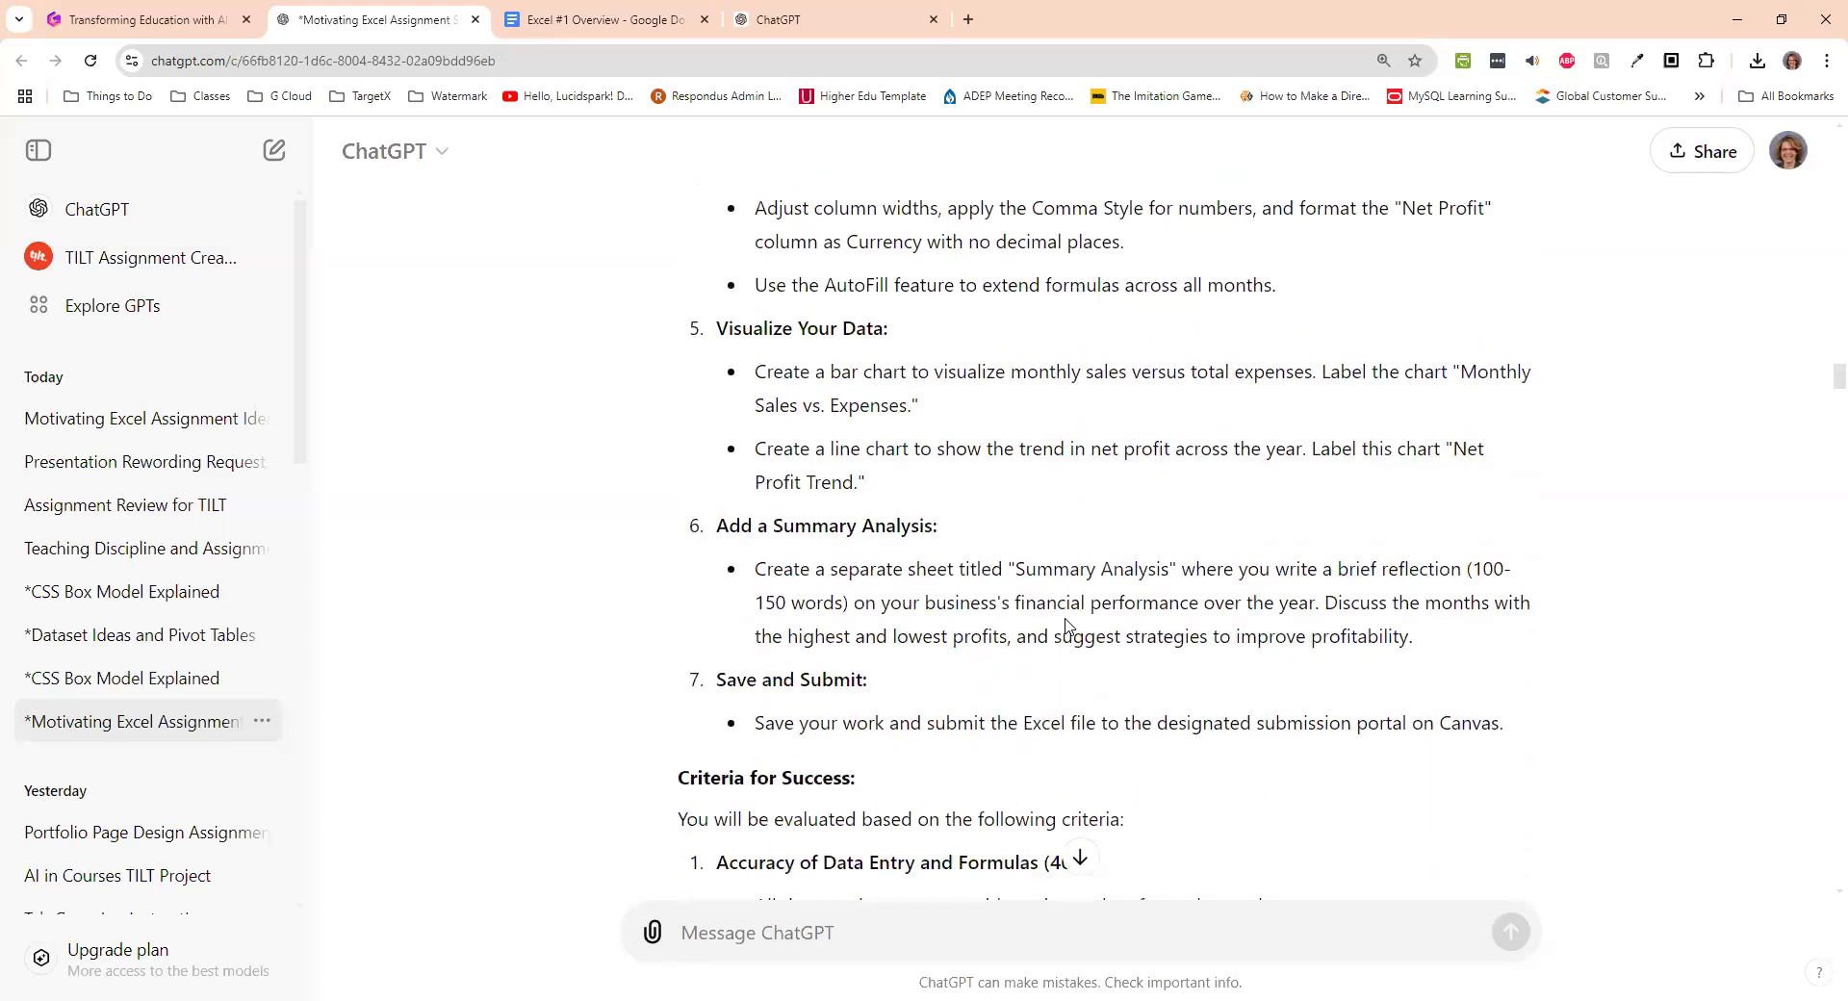
pyautogui.scroll(-1, 1069, 627)
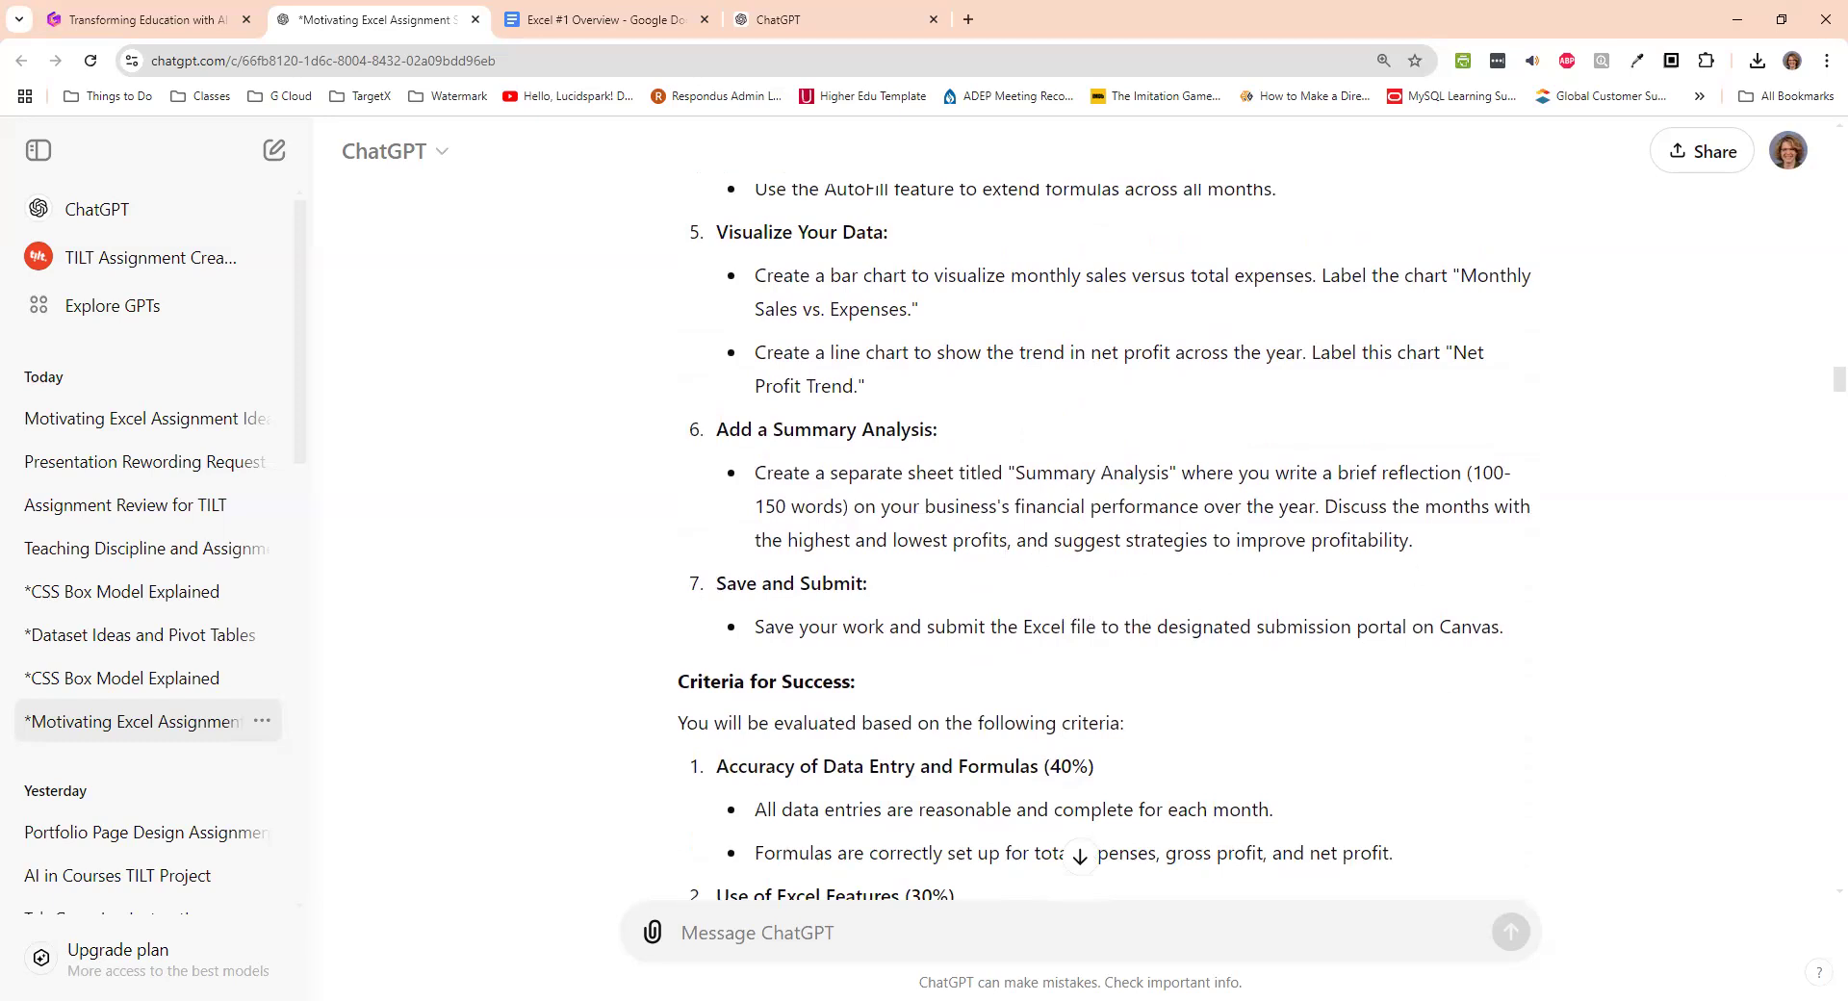
pyautogui.scroll(-7, 1039, 458)
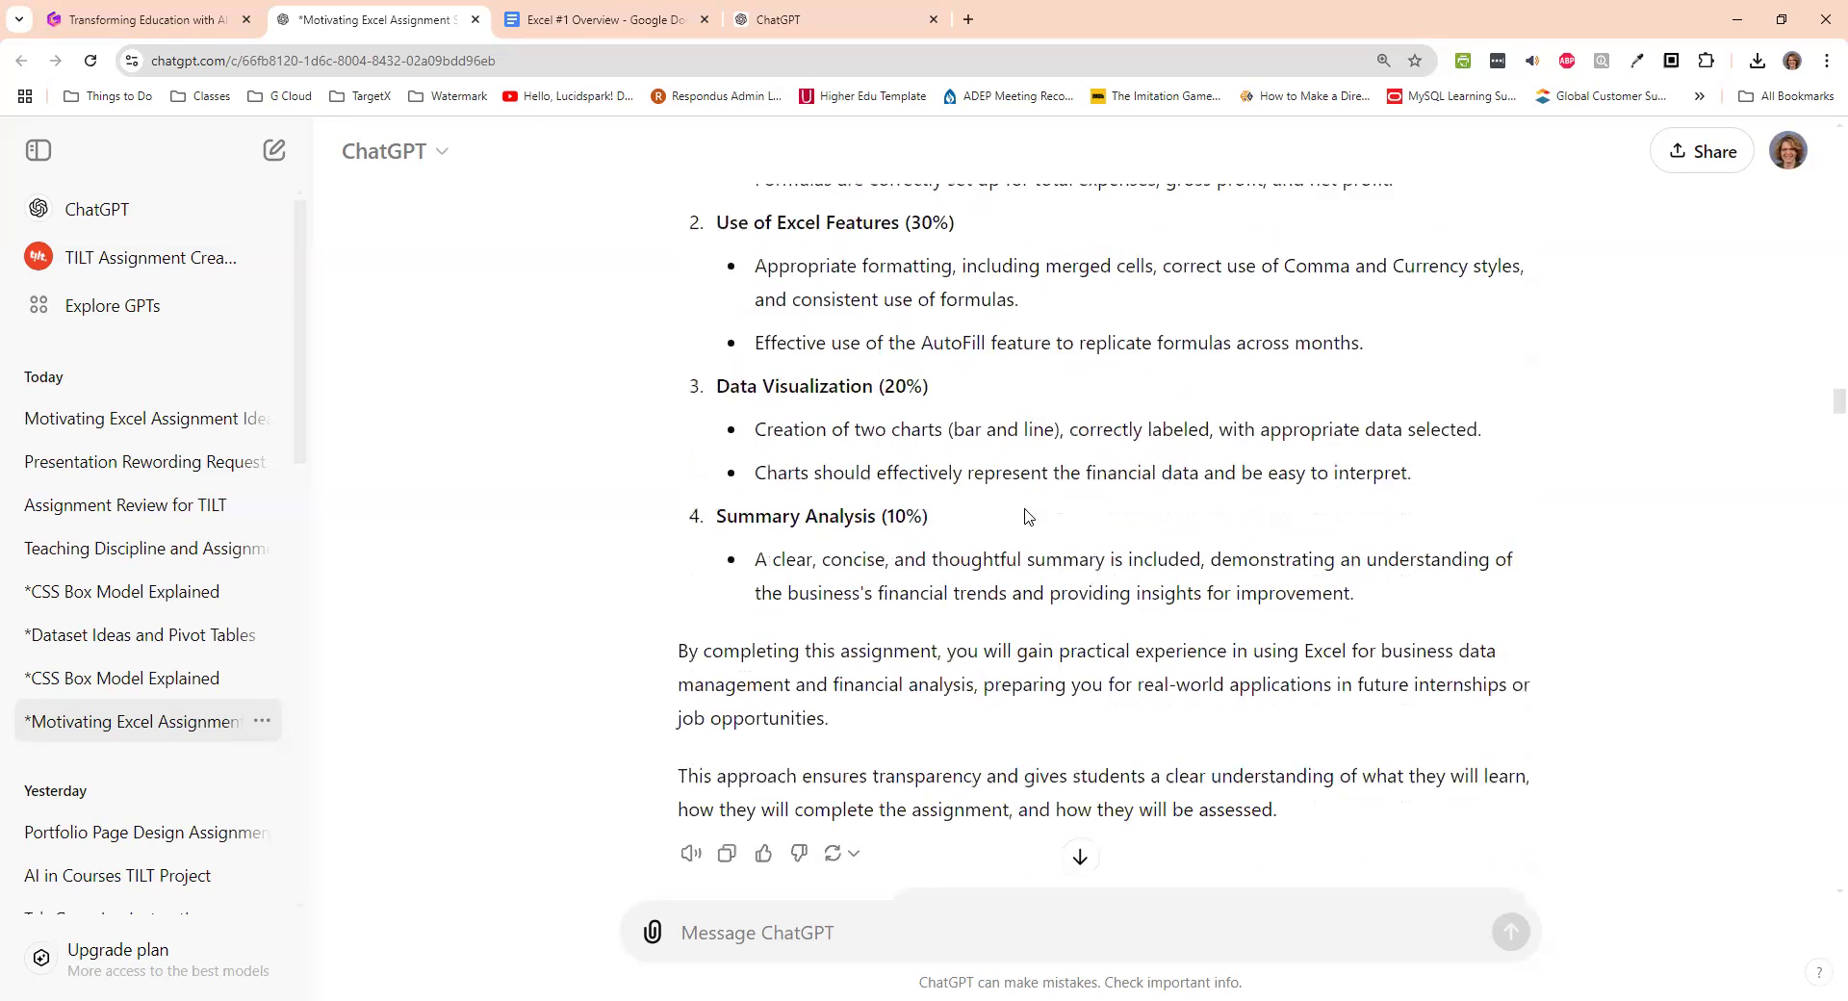
pyautogui.scroll(2, 1024, 504)
pyautogui.scroll(2, 1024, 505)
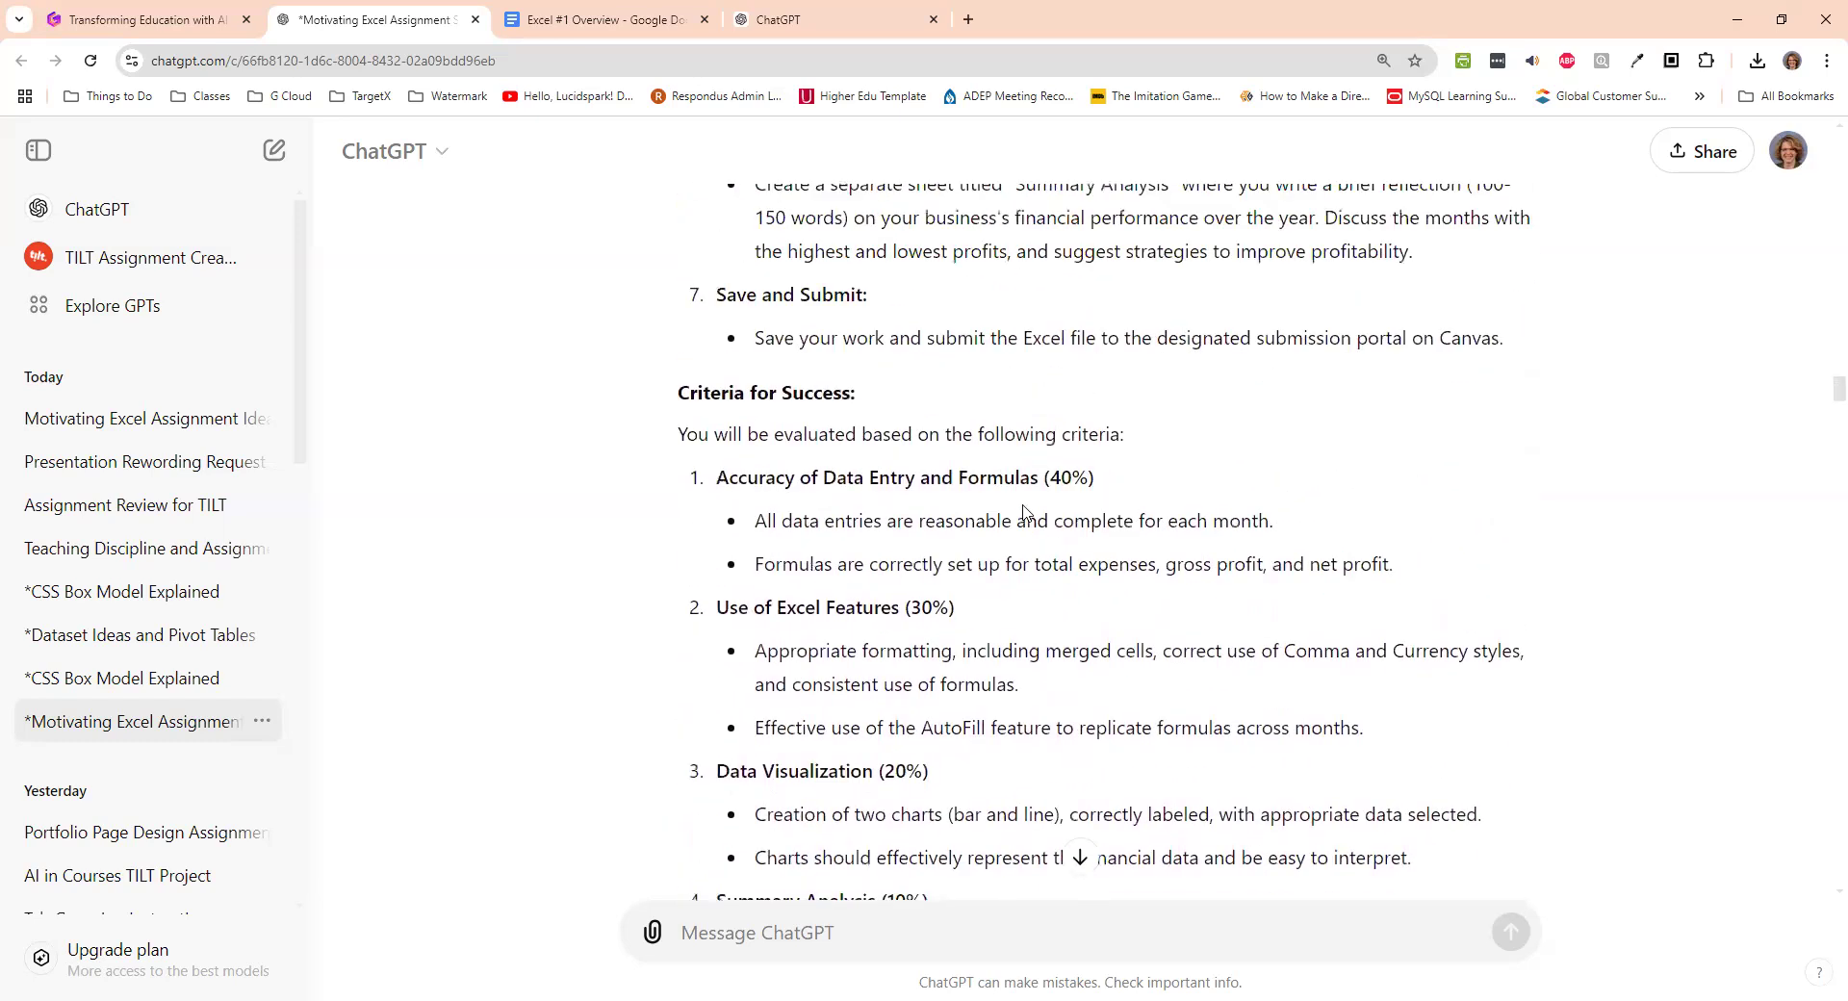
pyautogui.scroll(-6, 1024, 519)
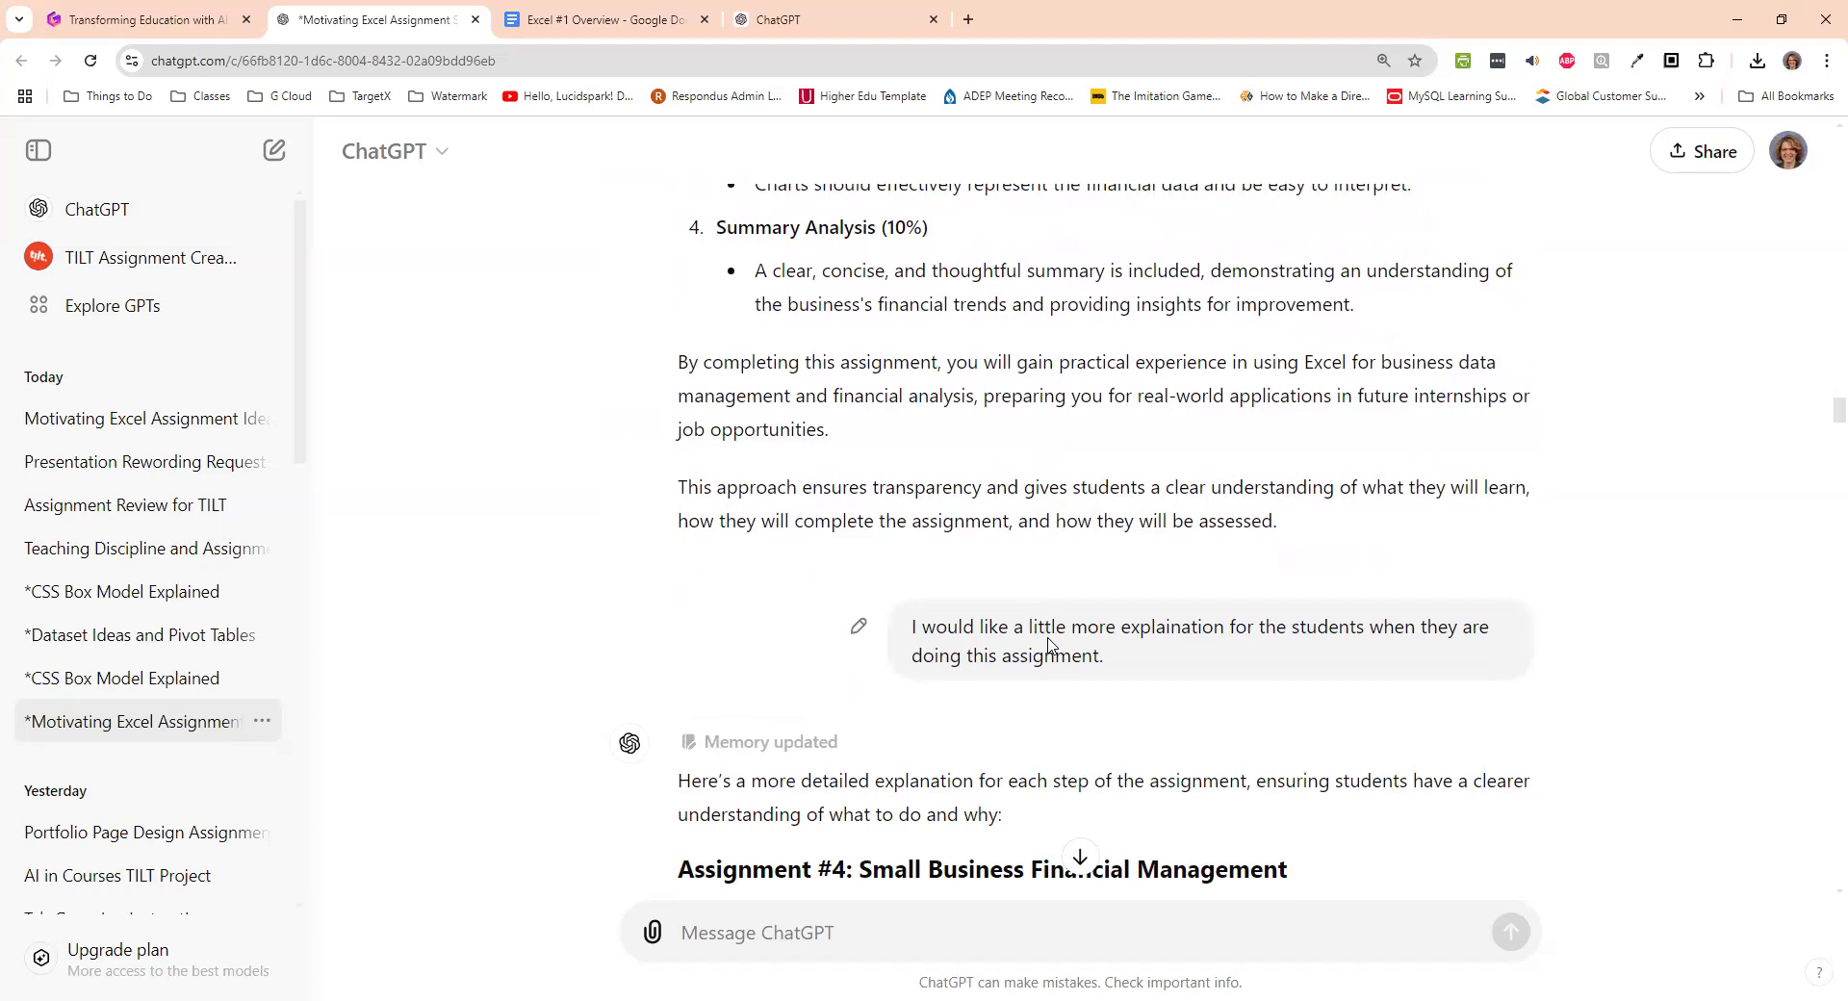
pyautogui.scroll(-5, 1049, 645)
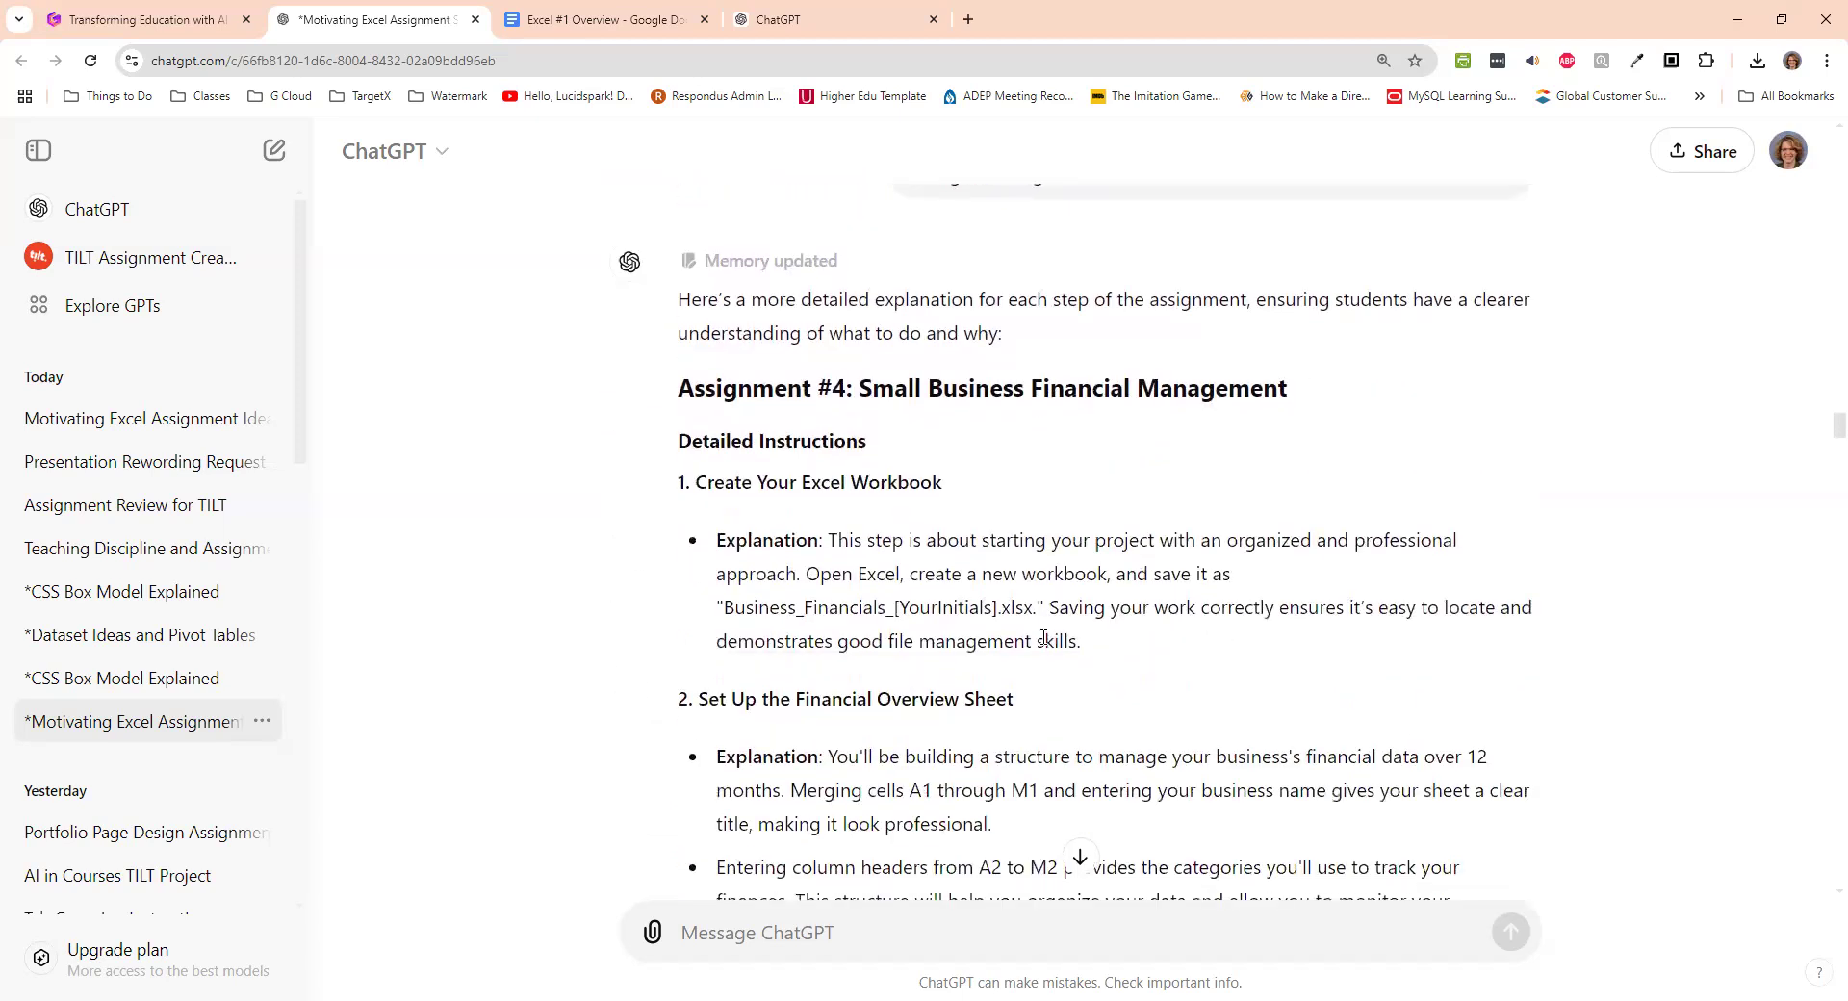
# - Highlight the first step's explanation, then read the complete assignment and 30-point rubric
pyautogui.moveTo(720, 541); pyautogui.dragTo(1256, 575)
pyautogui.scroll(-10, 1187, 635)
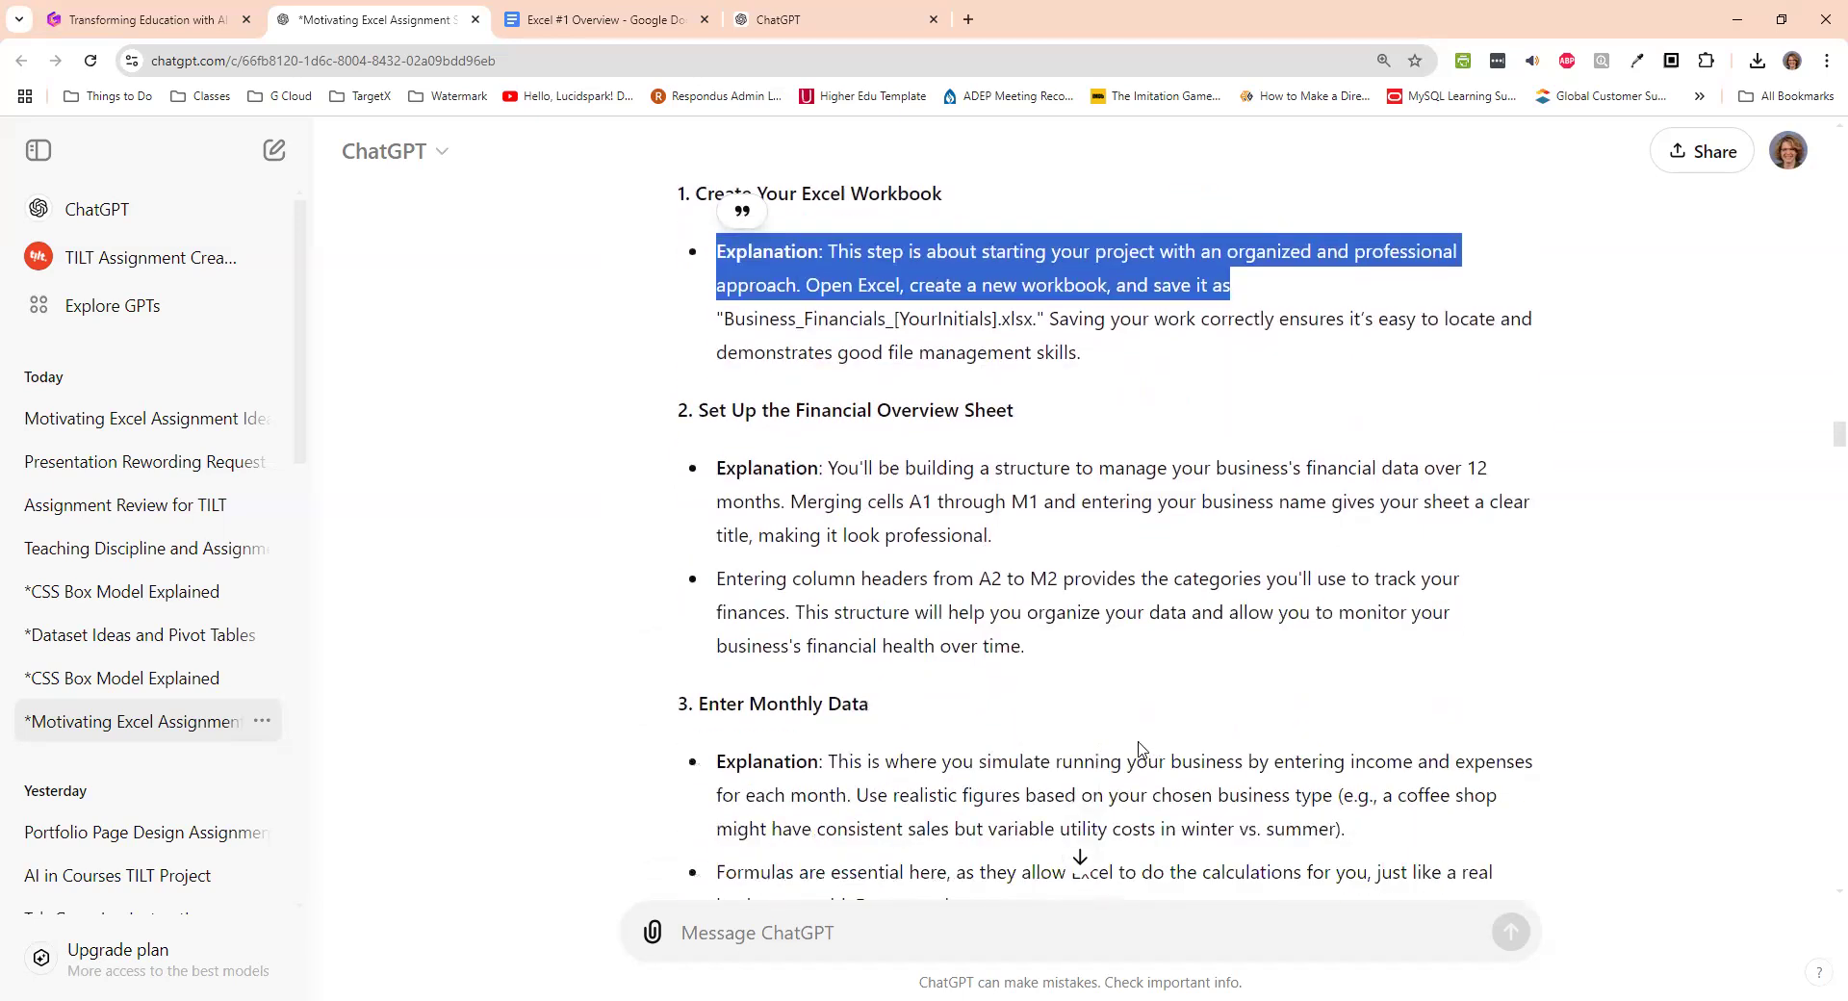
pyautogui.scroll(-6, 1127, 739)
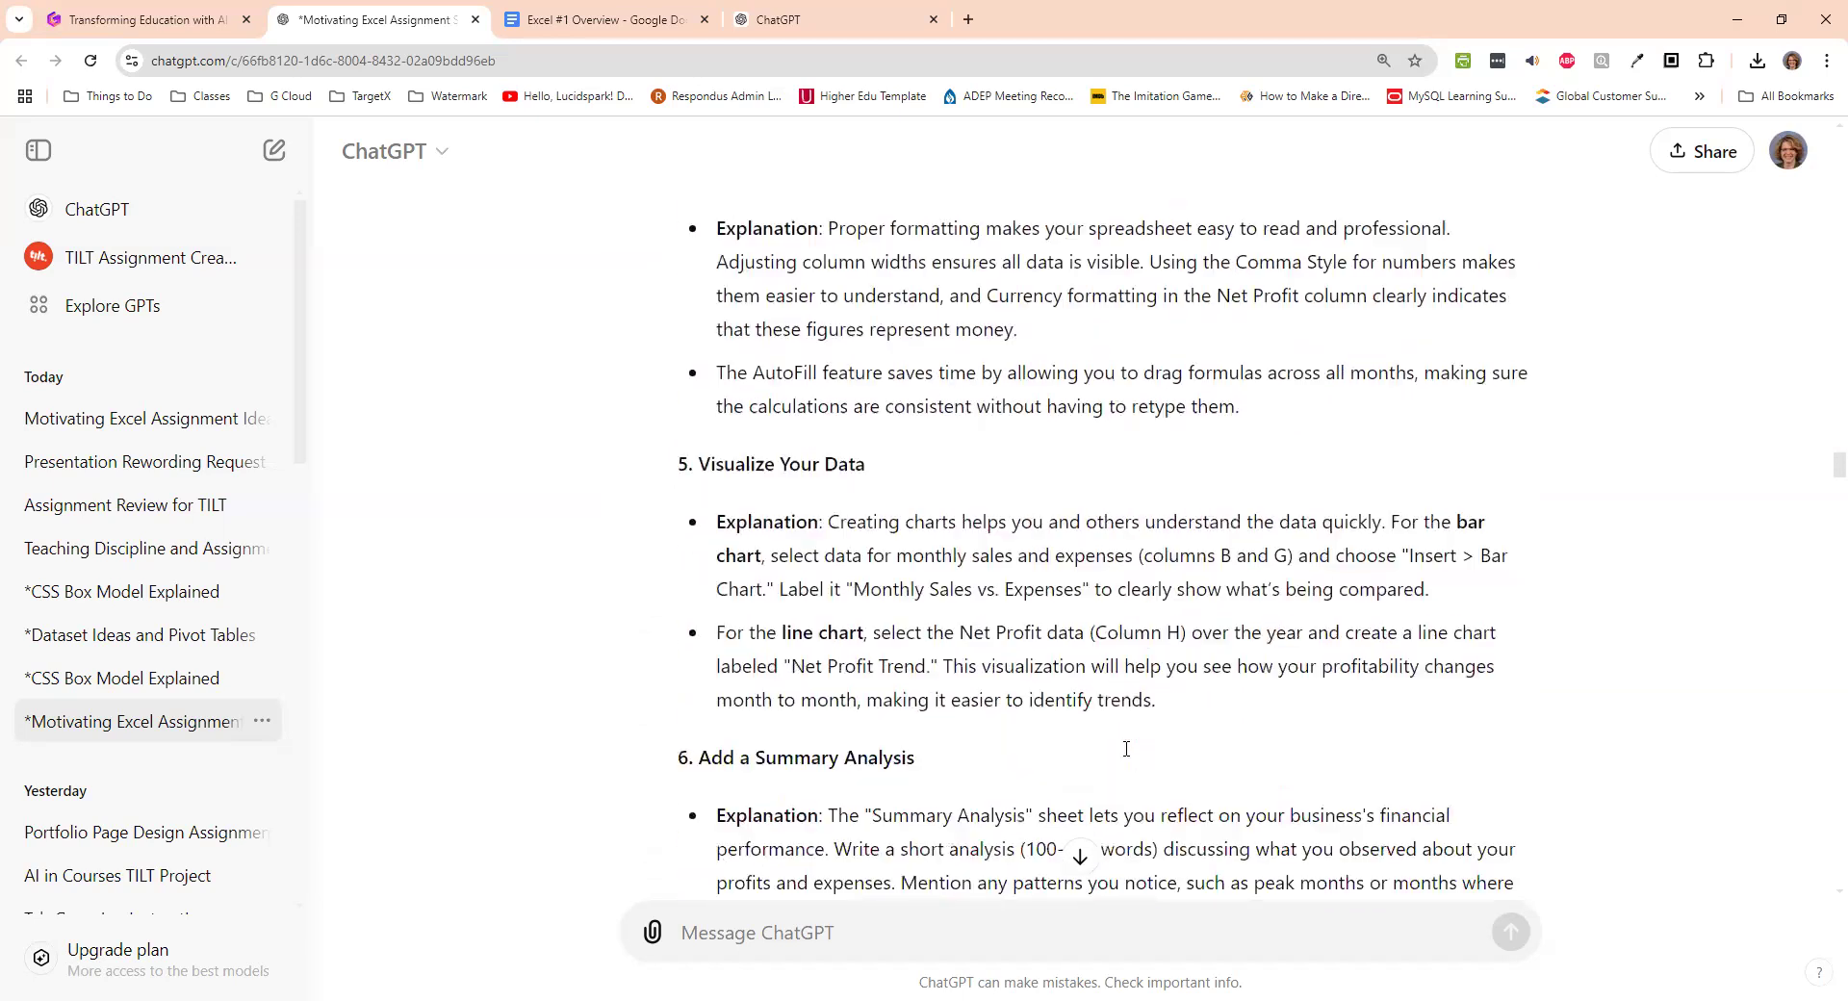
pyautogui.scroll(-9, 1126, 749)
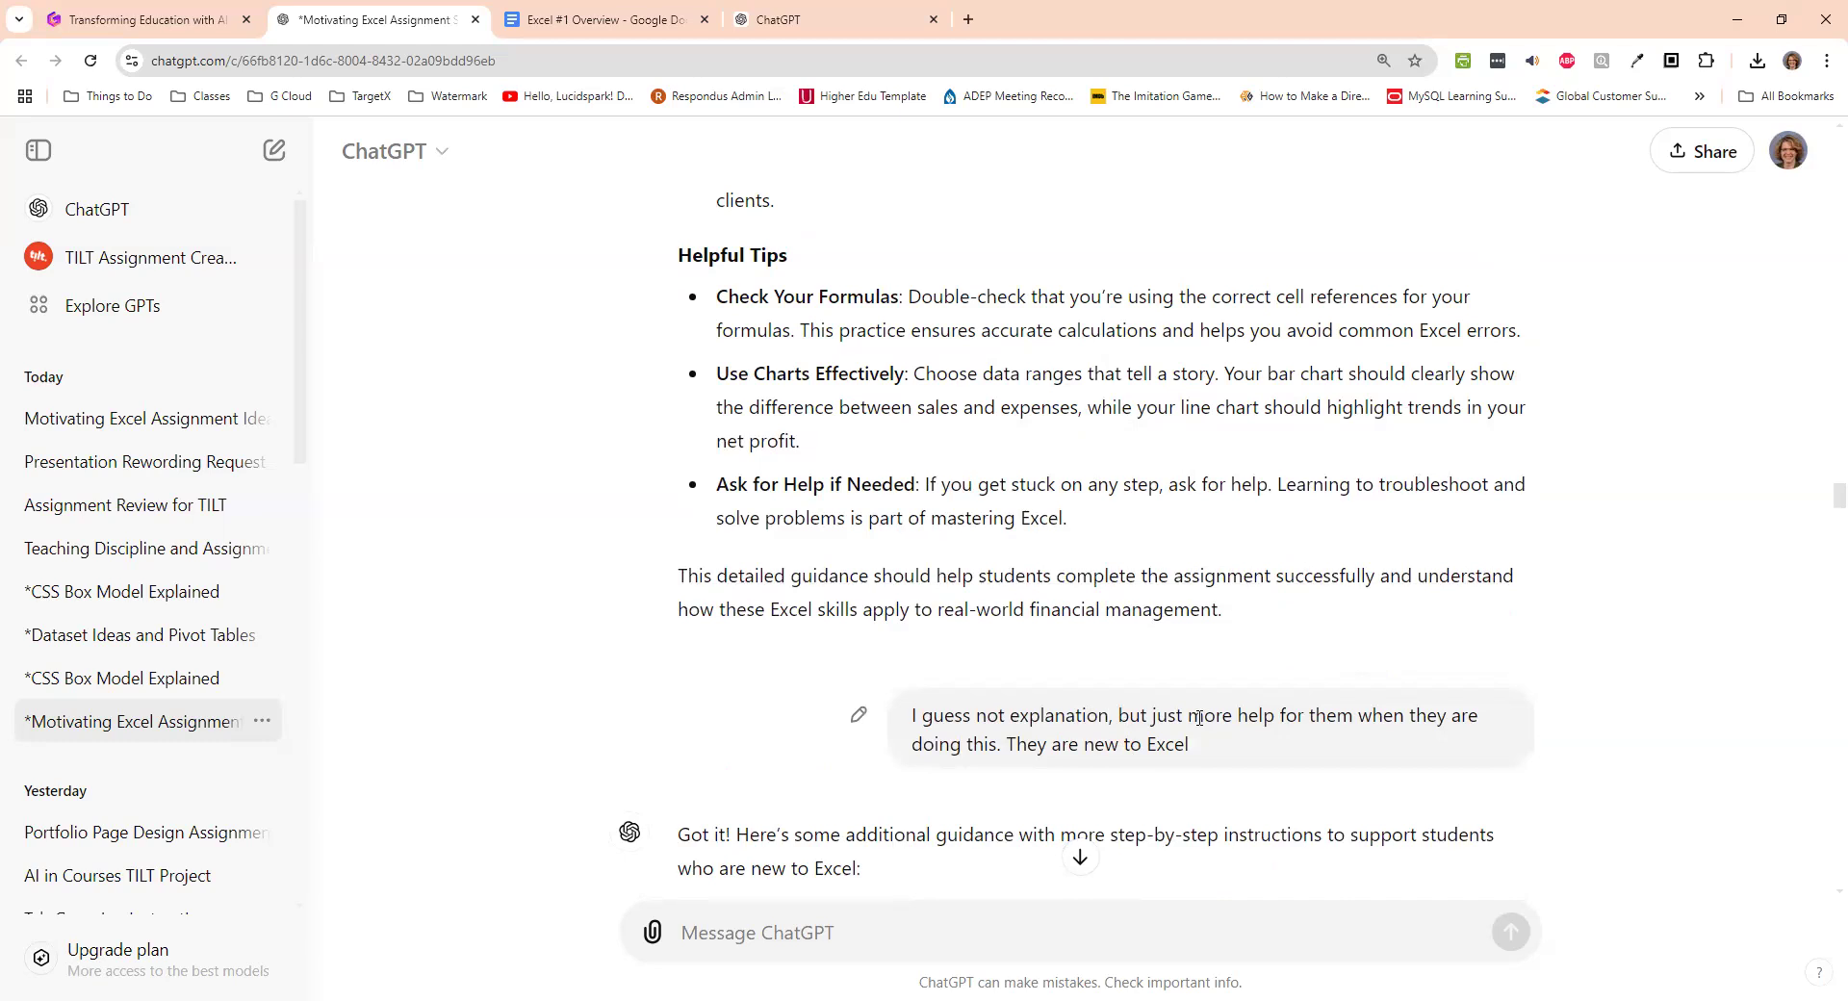
pyautogui.scroll(-1, 1193, 742)
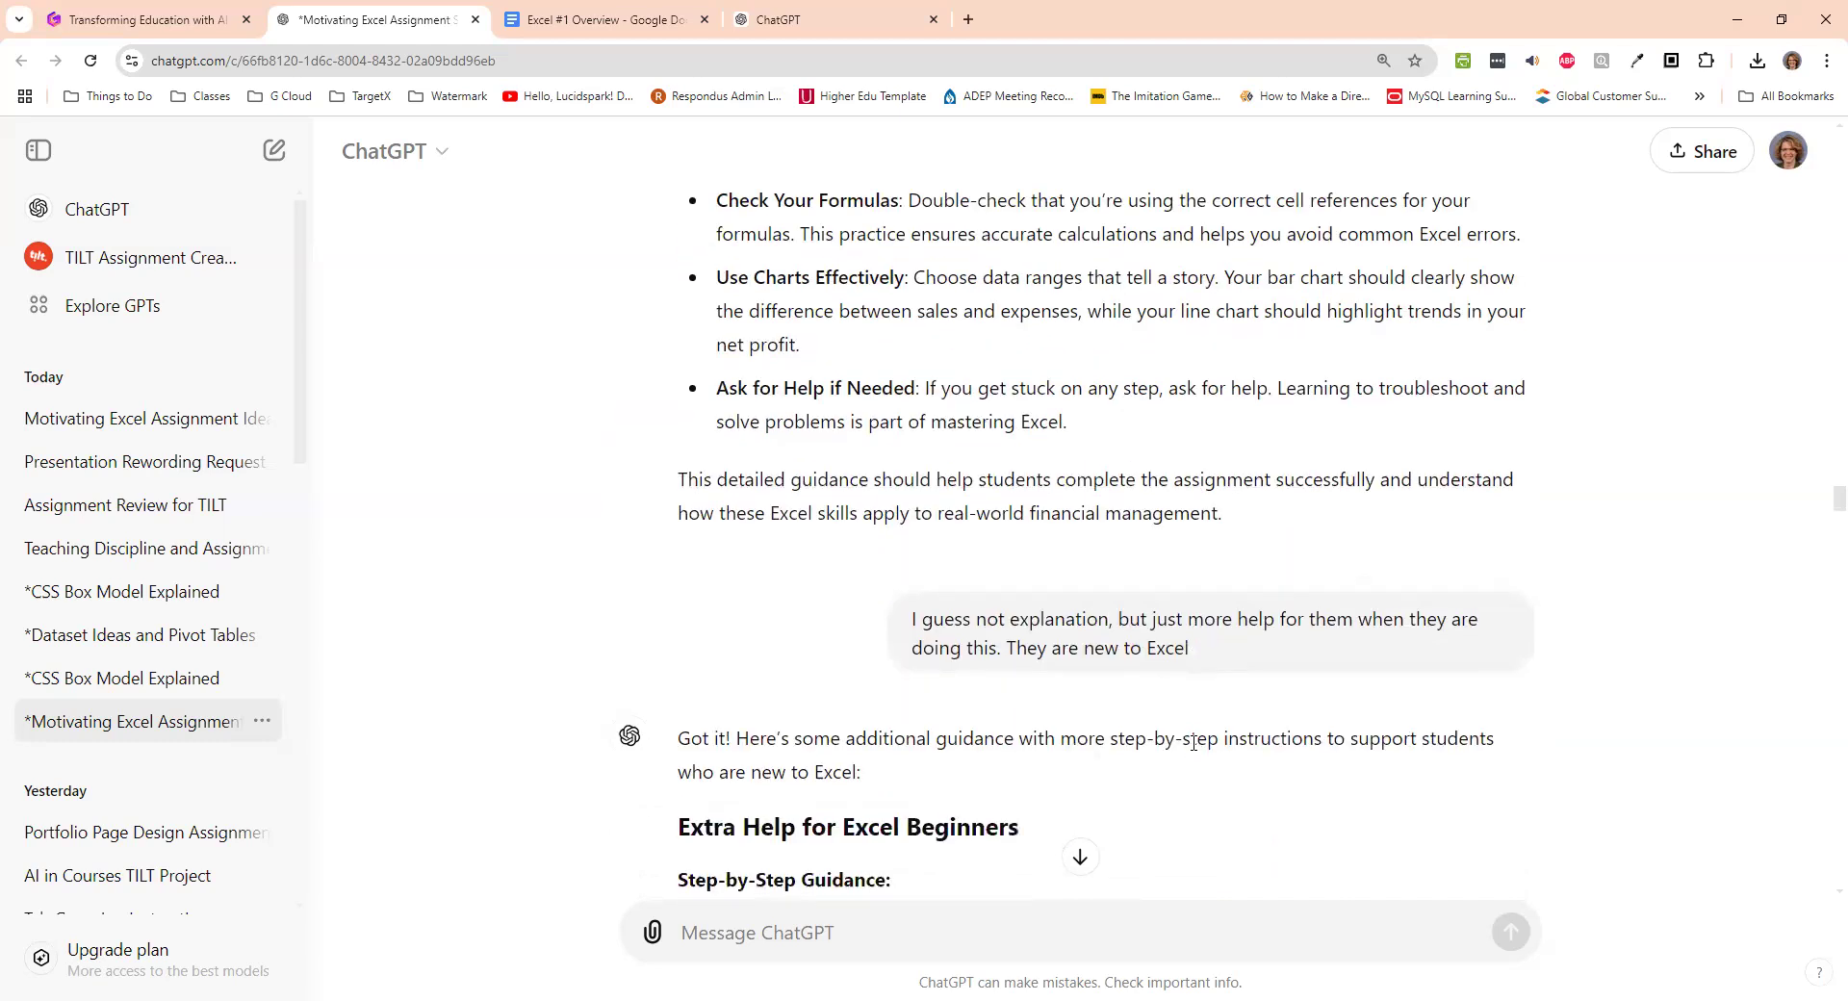
pyautogui.scroll(-5, 1193, 746)
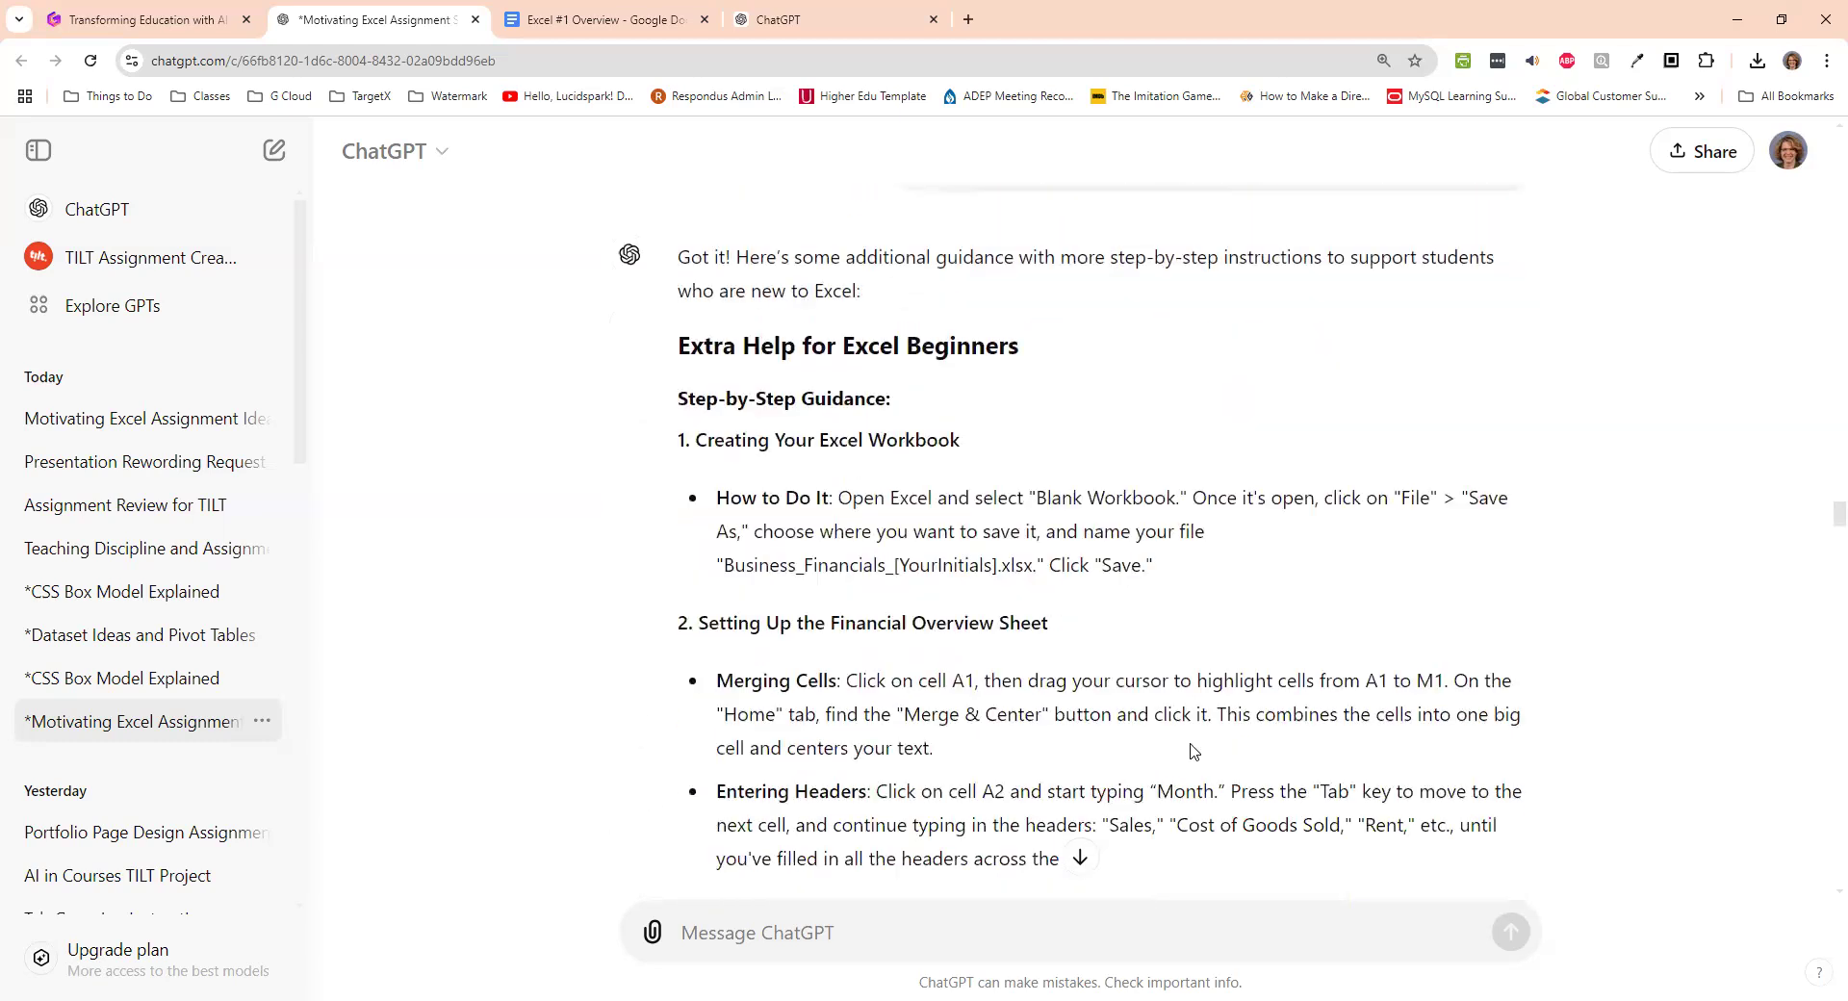
pyautogui.scroll(-4, 1194, 751)
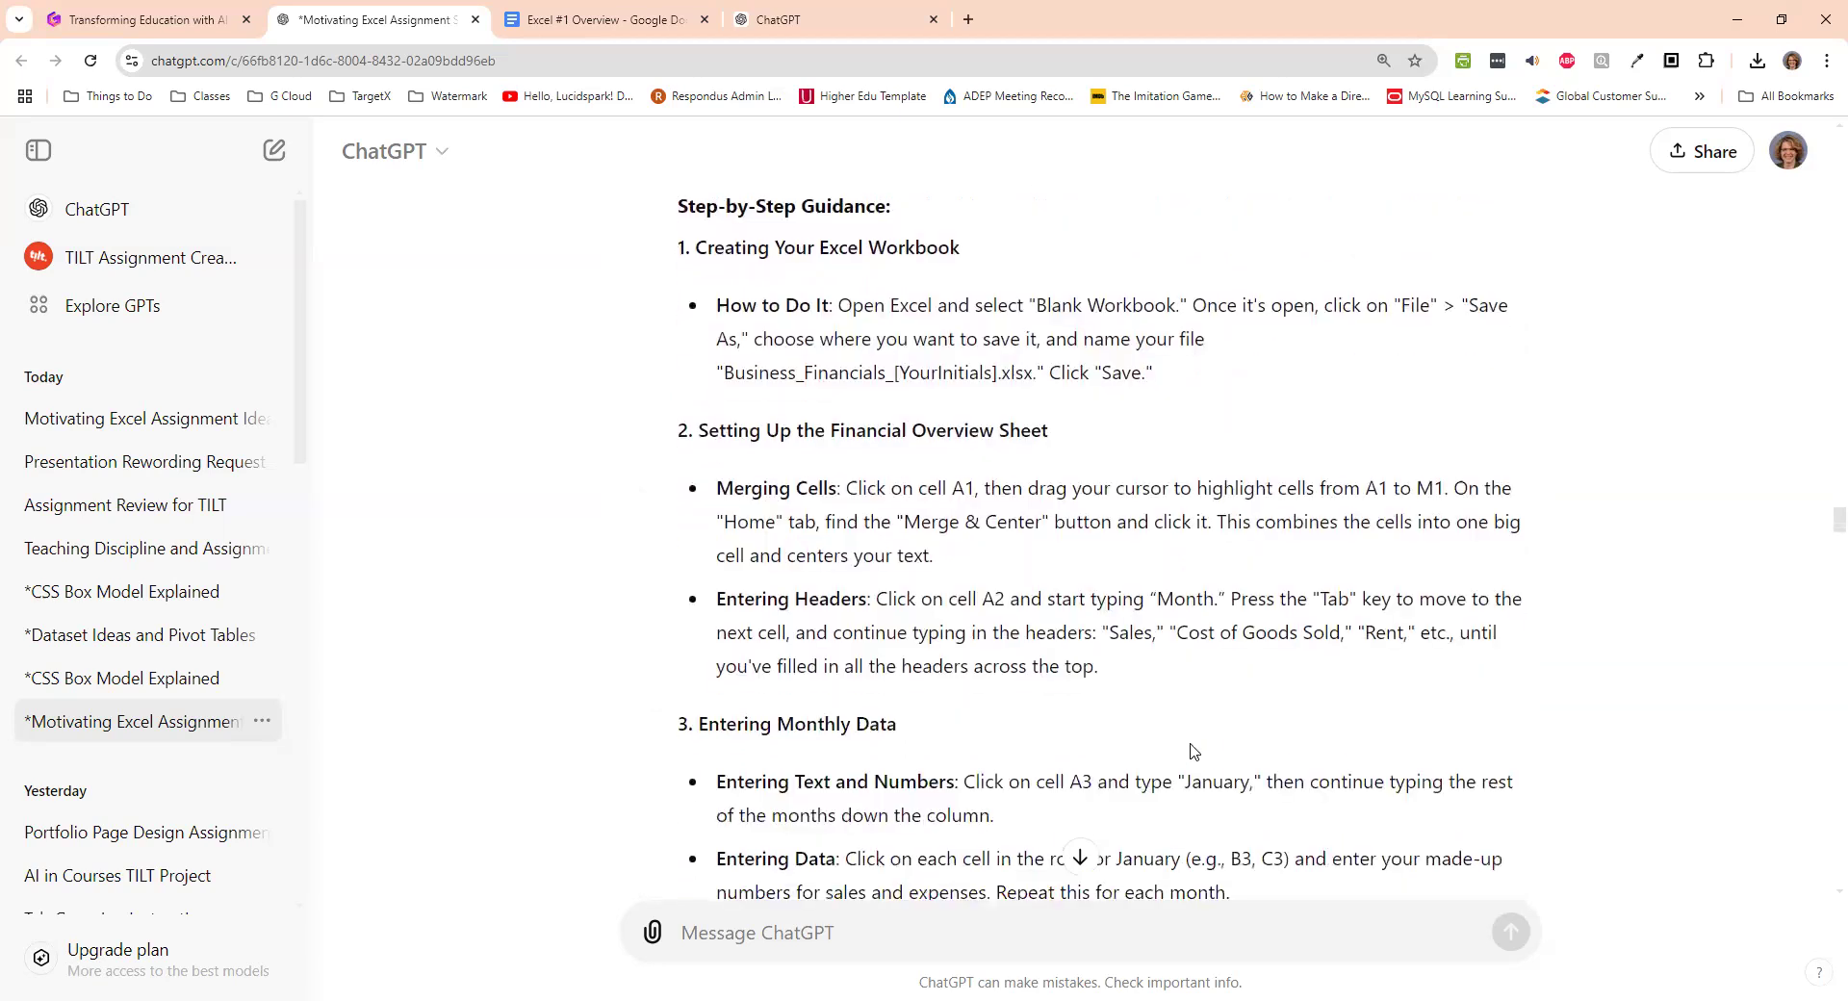
pyautogui.scroll(-2, 973, 754)
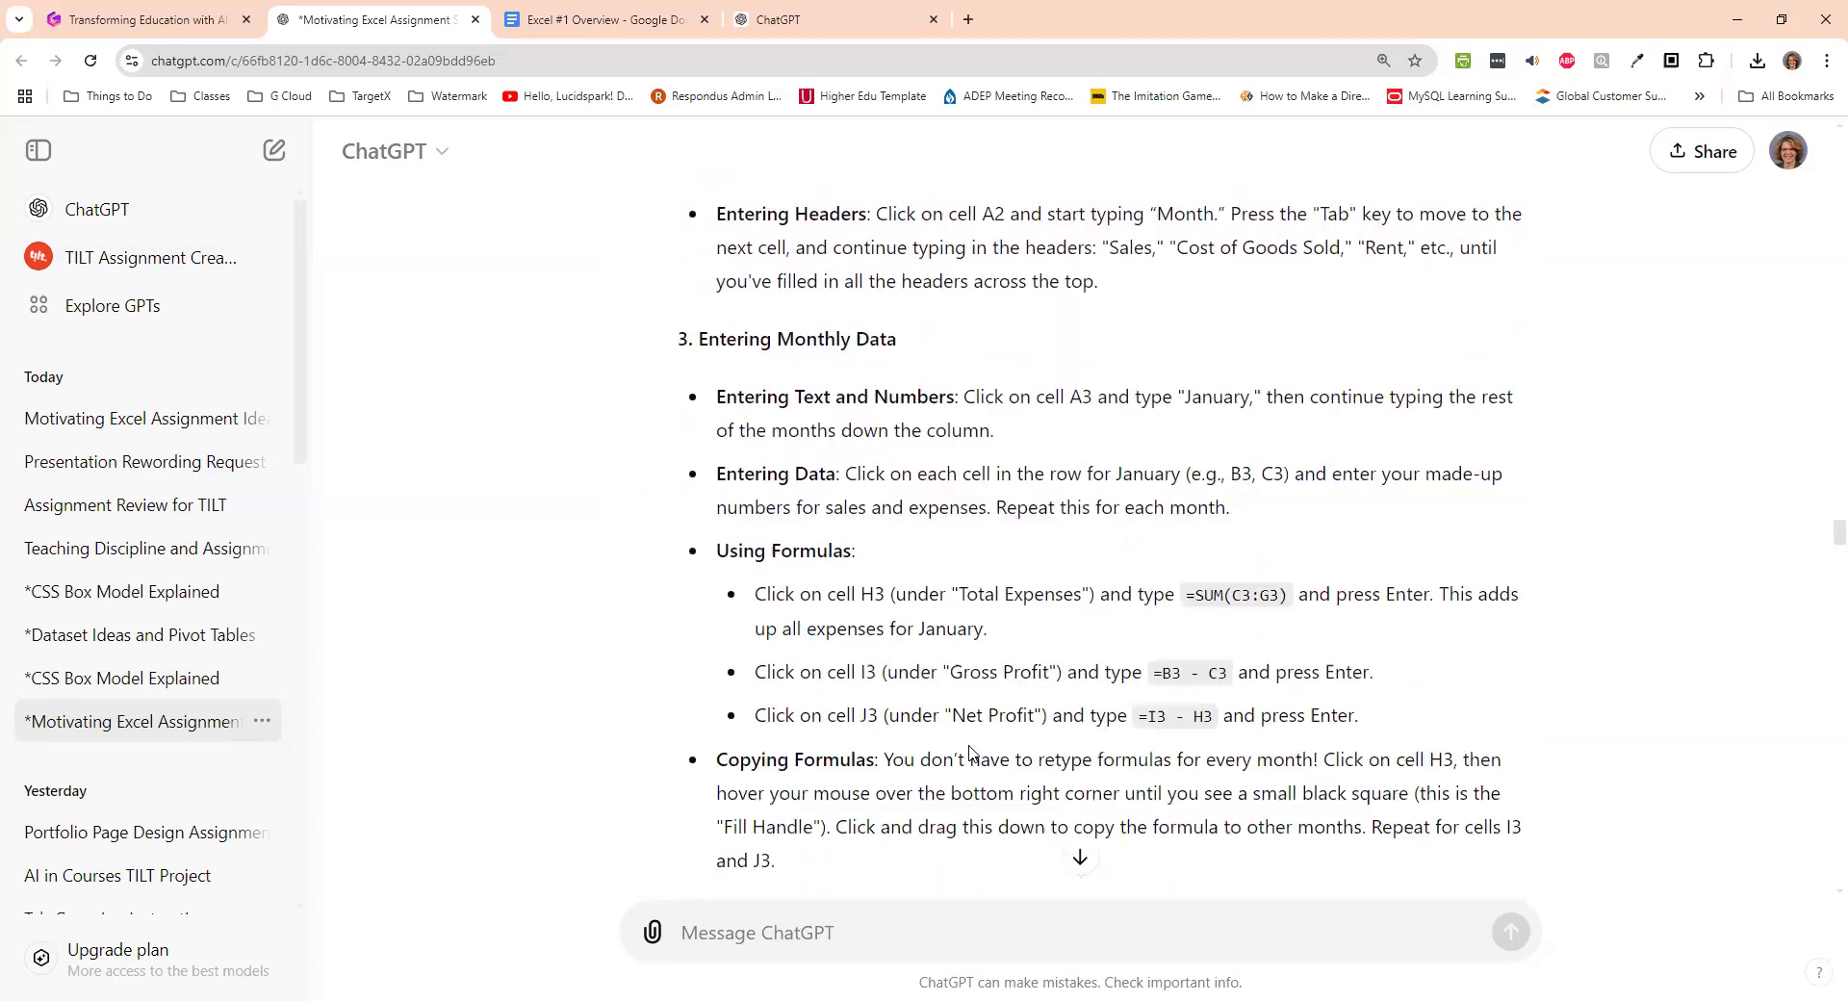
pyautogui.scroll(-10, 988, 754)
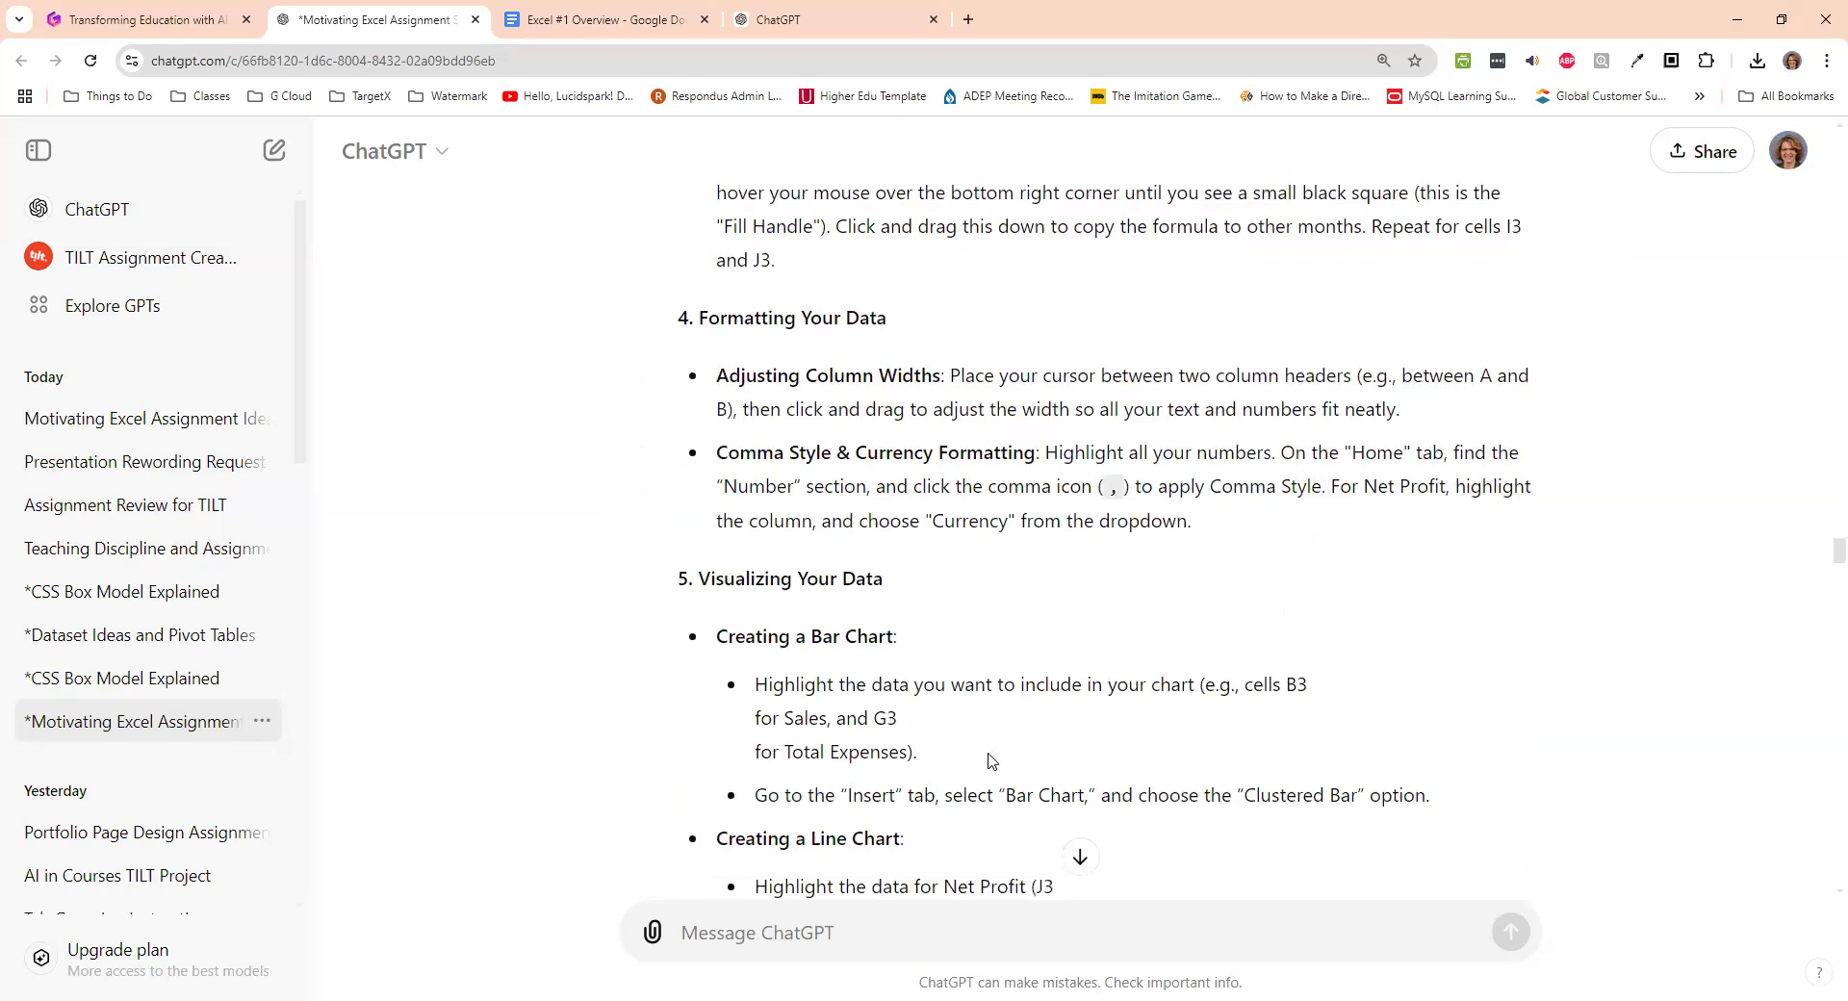
pyautogui.scroll(-7, 989, 754)
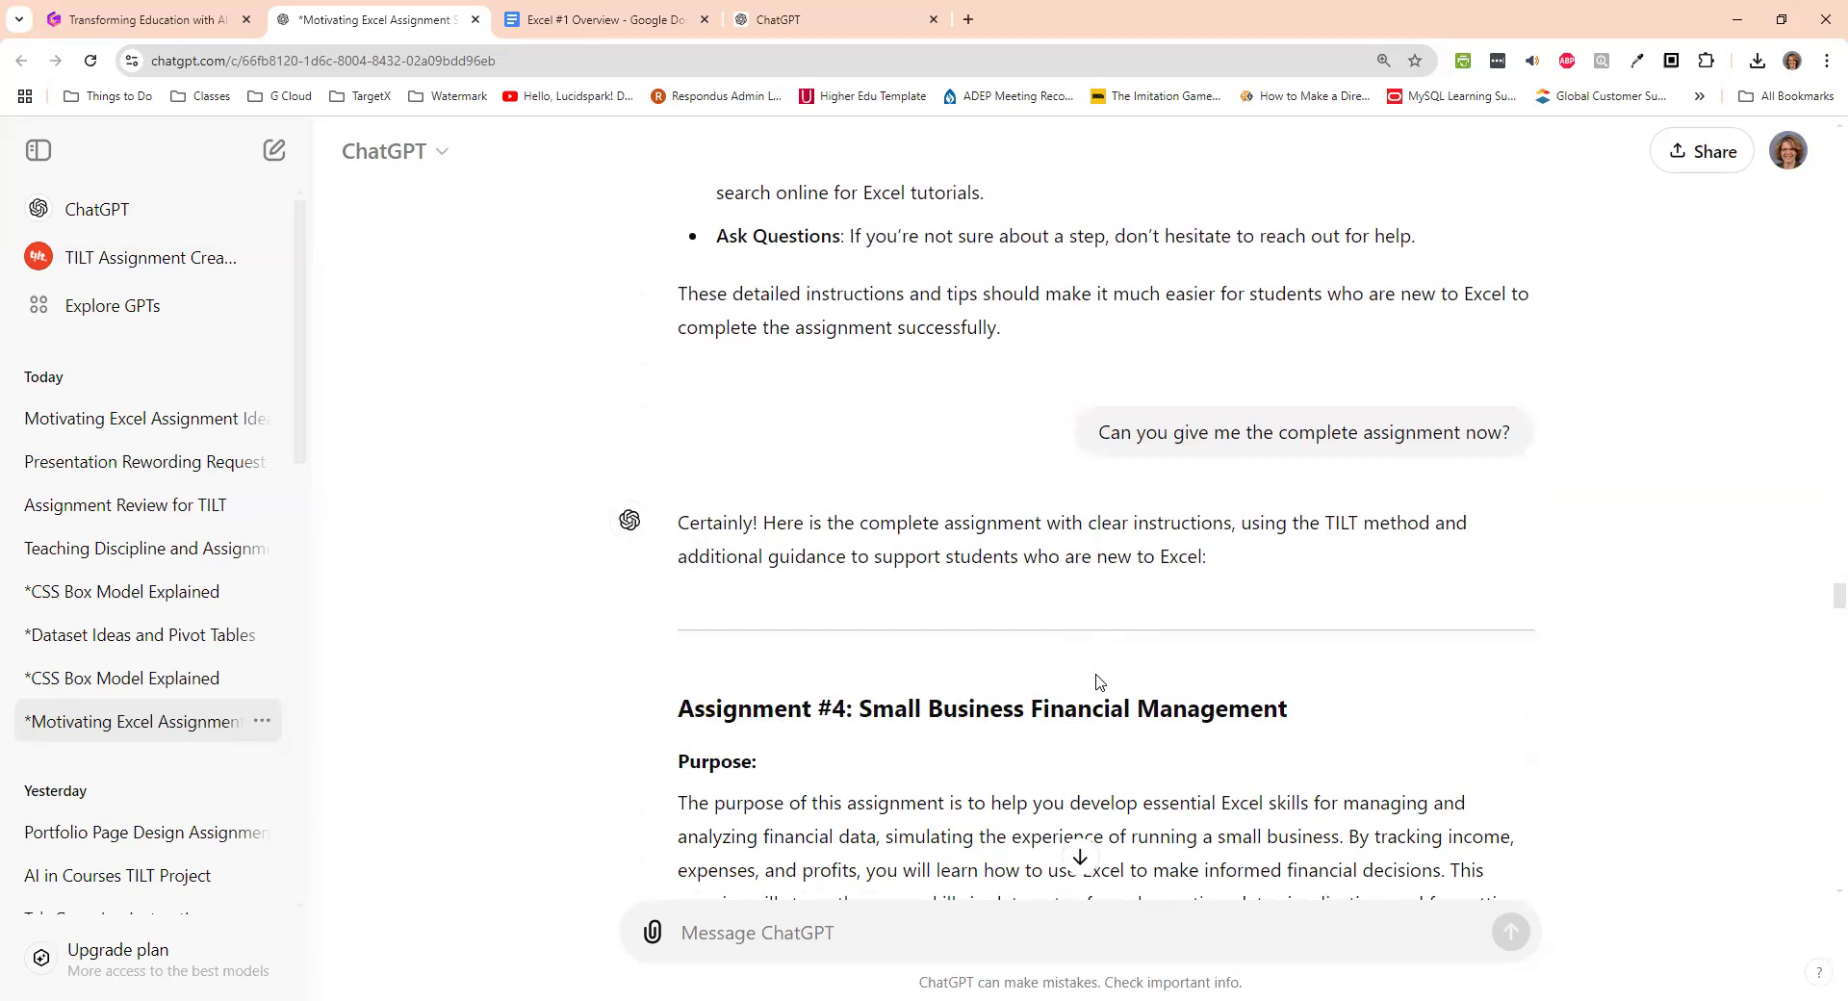
pyautogui.scroll(-3, 1083, 685)
pyautogui.scroll(-2, 953, 639)
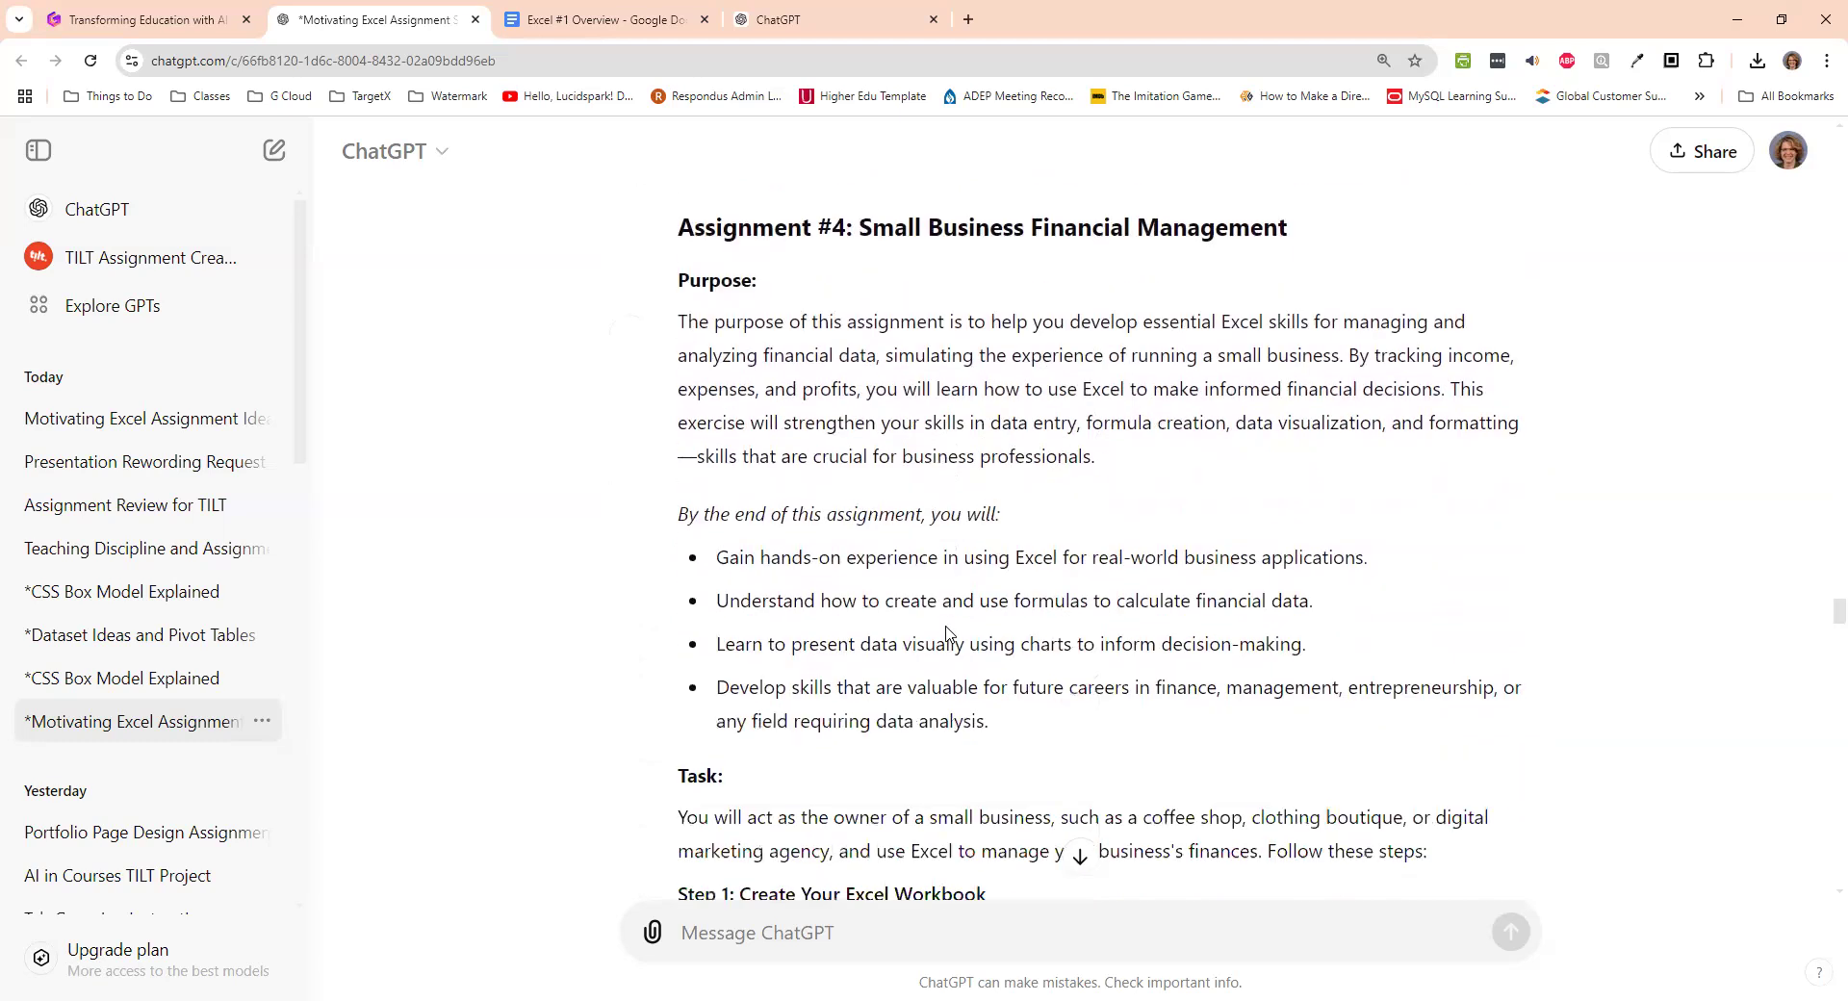
pyautogui.scroll(-4, 934, 679)
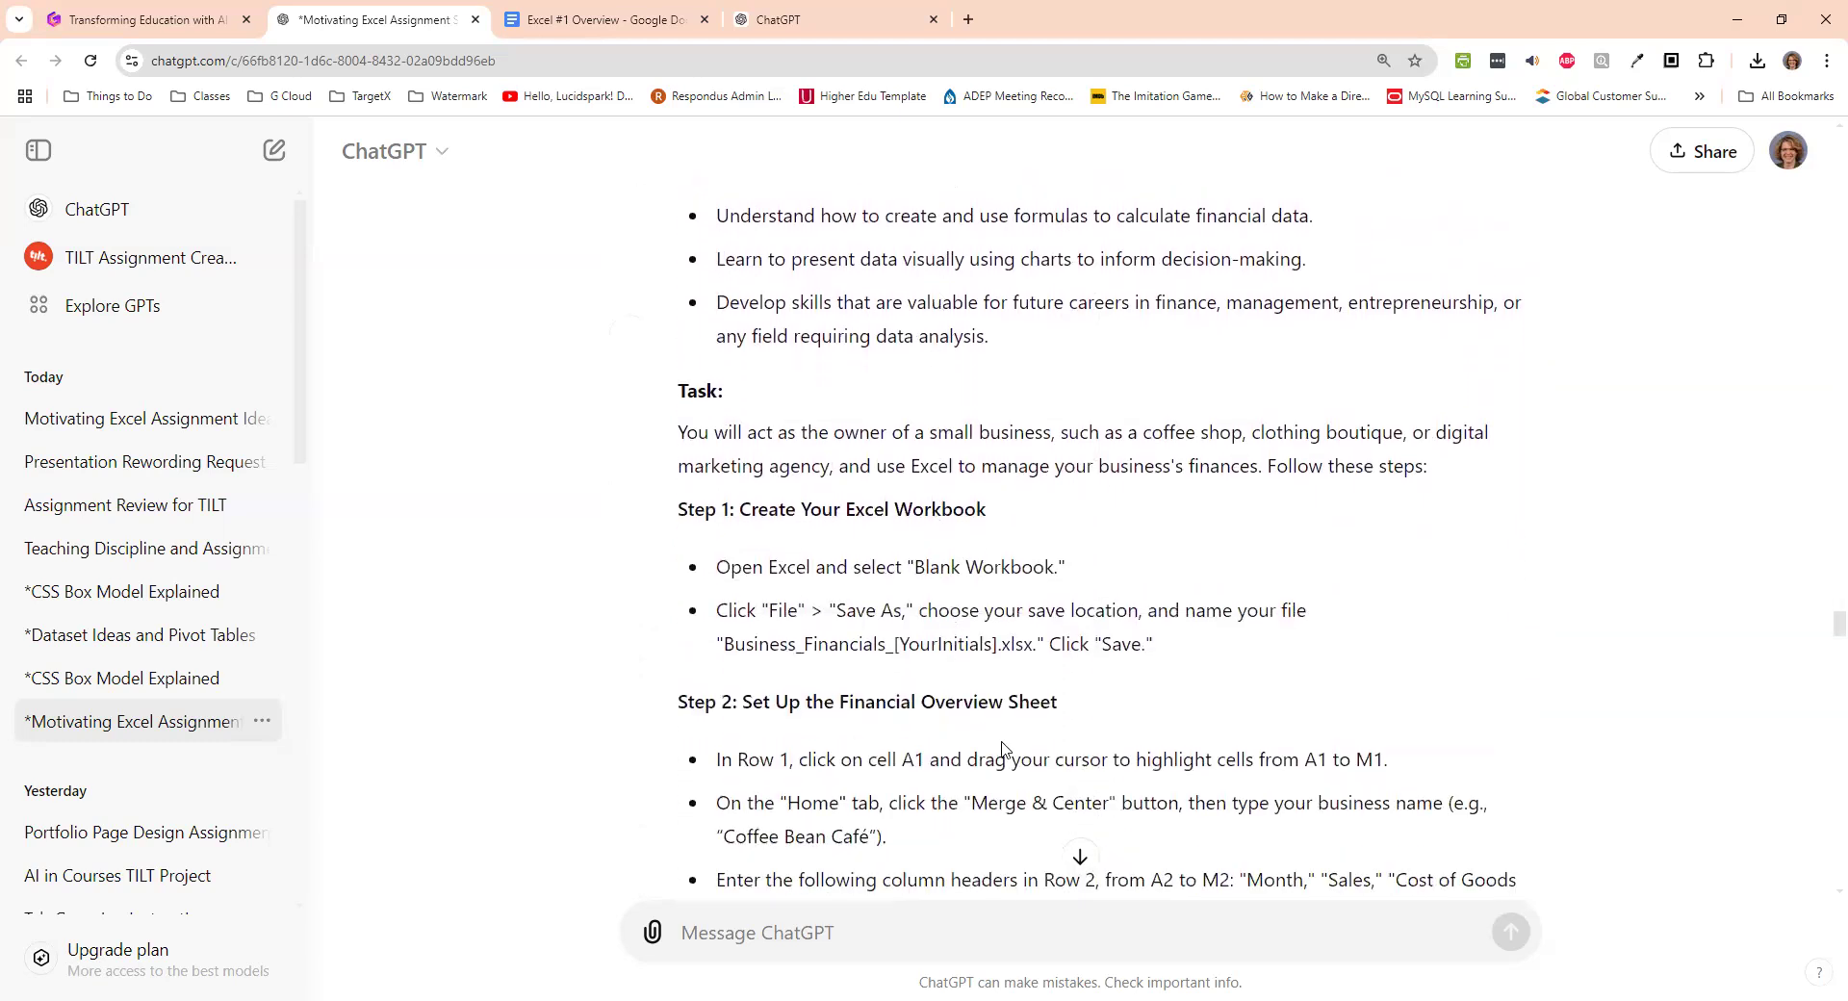
pyautogui.scroll(-9, 996, 749)
pyautogui.scroll(-20, 1007, 752)
pyautogui.scroll(-5, 1015, 748)
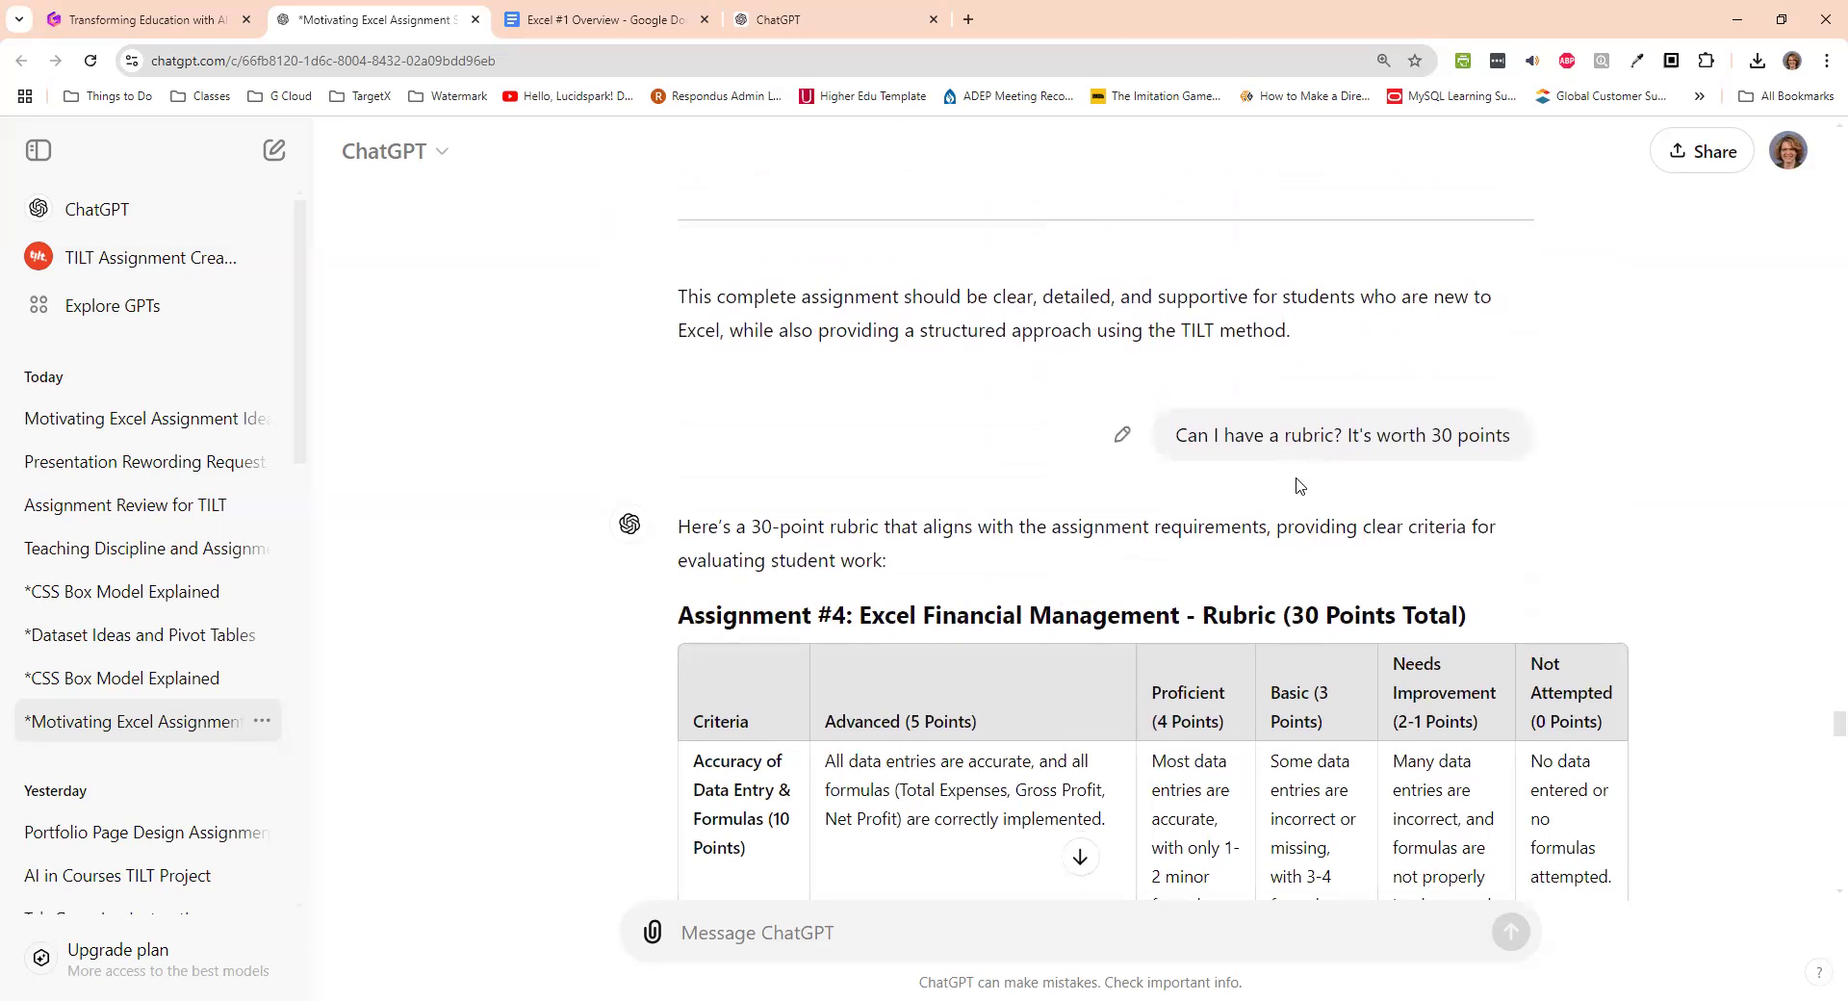
# - Read the detailed 30-point rubric and the simplified five-criteria Excel Financial Management rubric
pyautogui.scroll(-1, 798, 587)
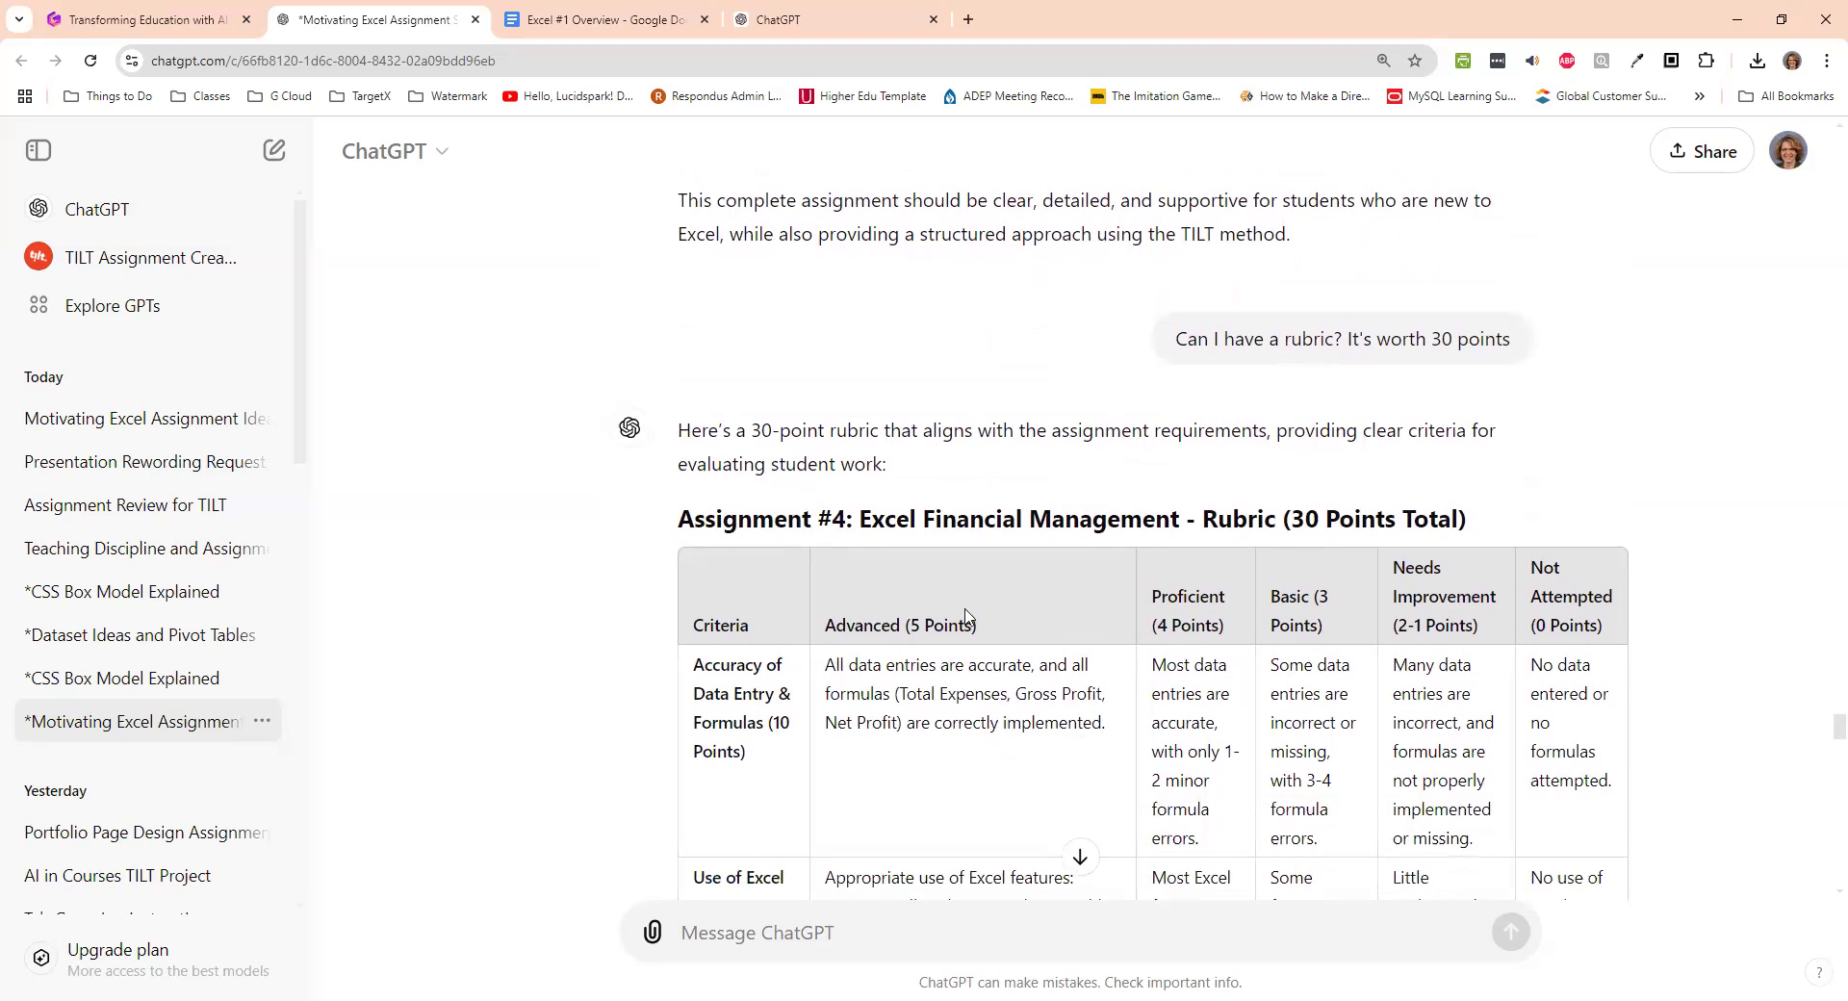
pyautogui.scroll(-1, 966, 614)
pyautogui.scroll(-1, 967, 616)
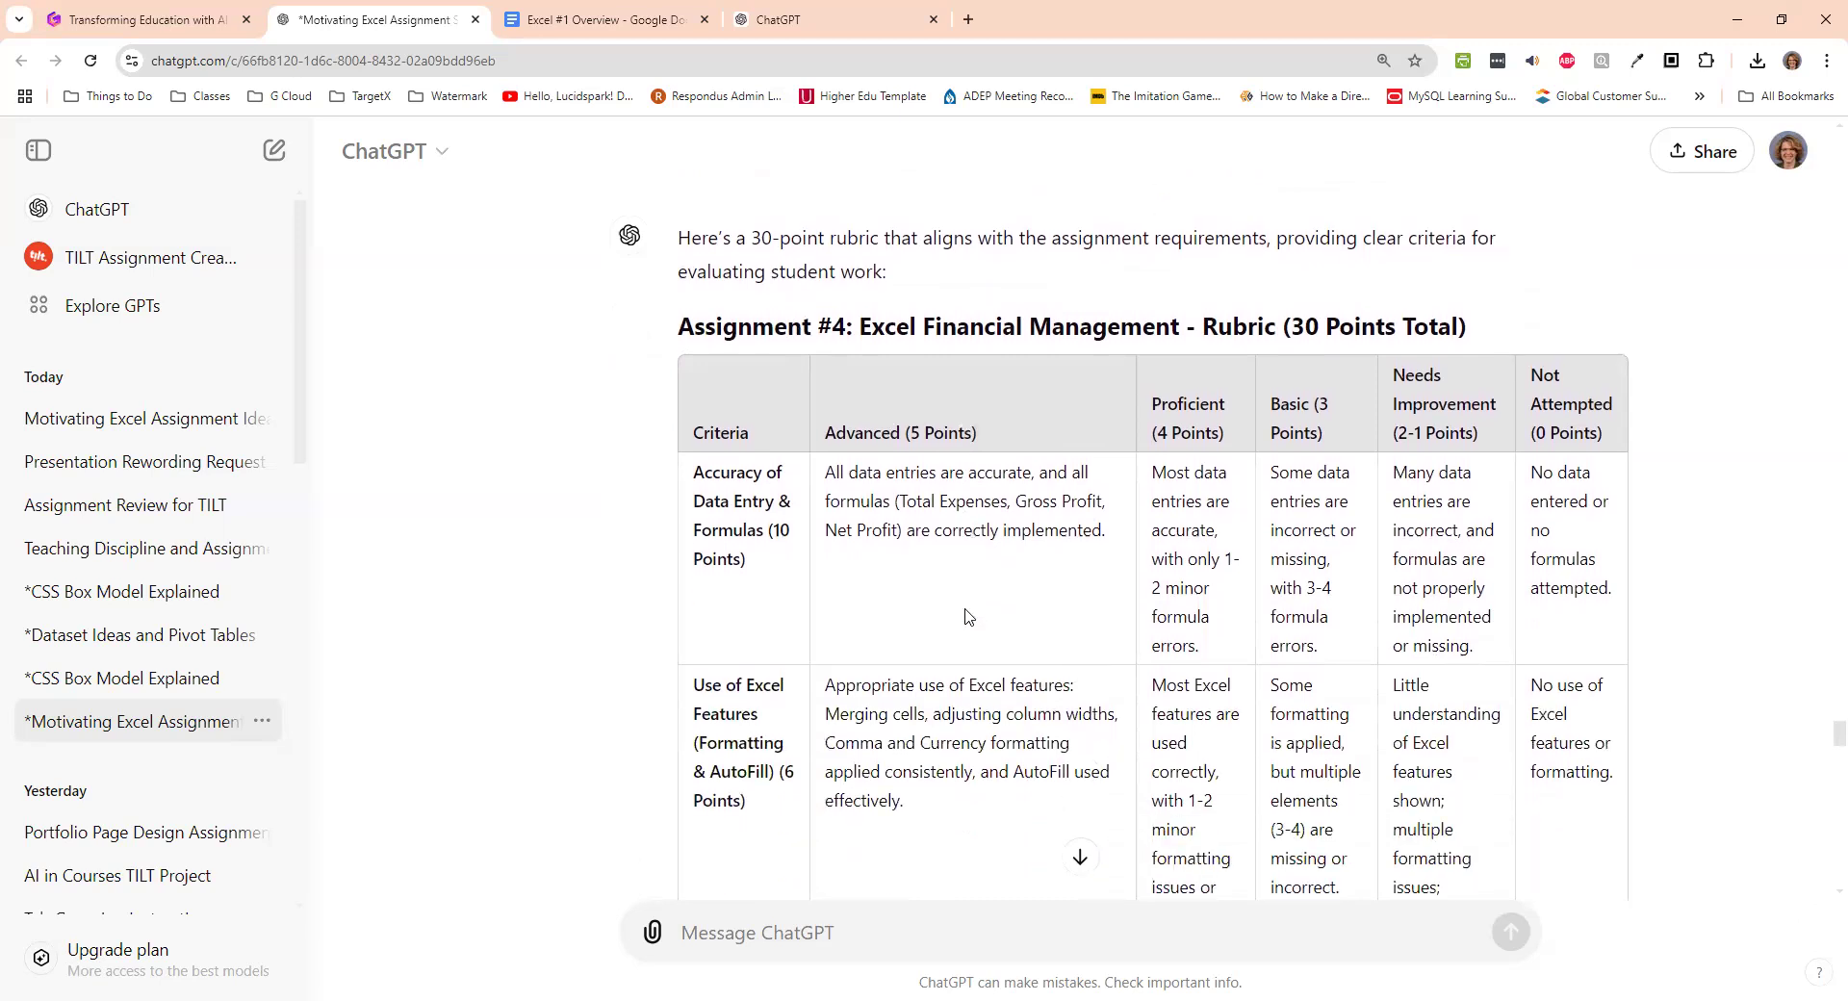
pyautogui.scroll(-1, 967, 616)
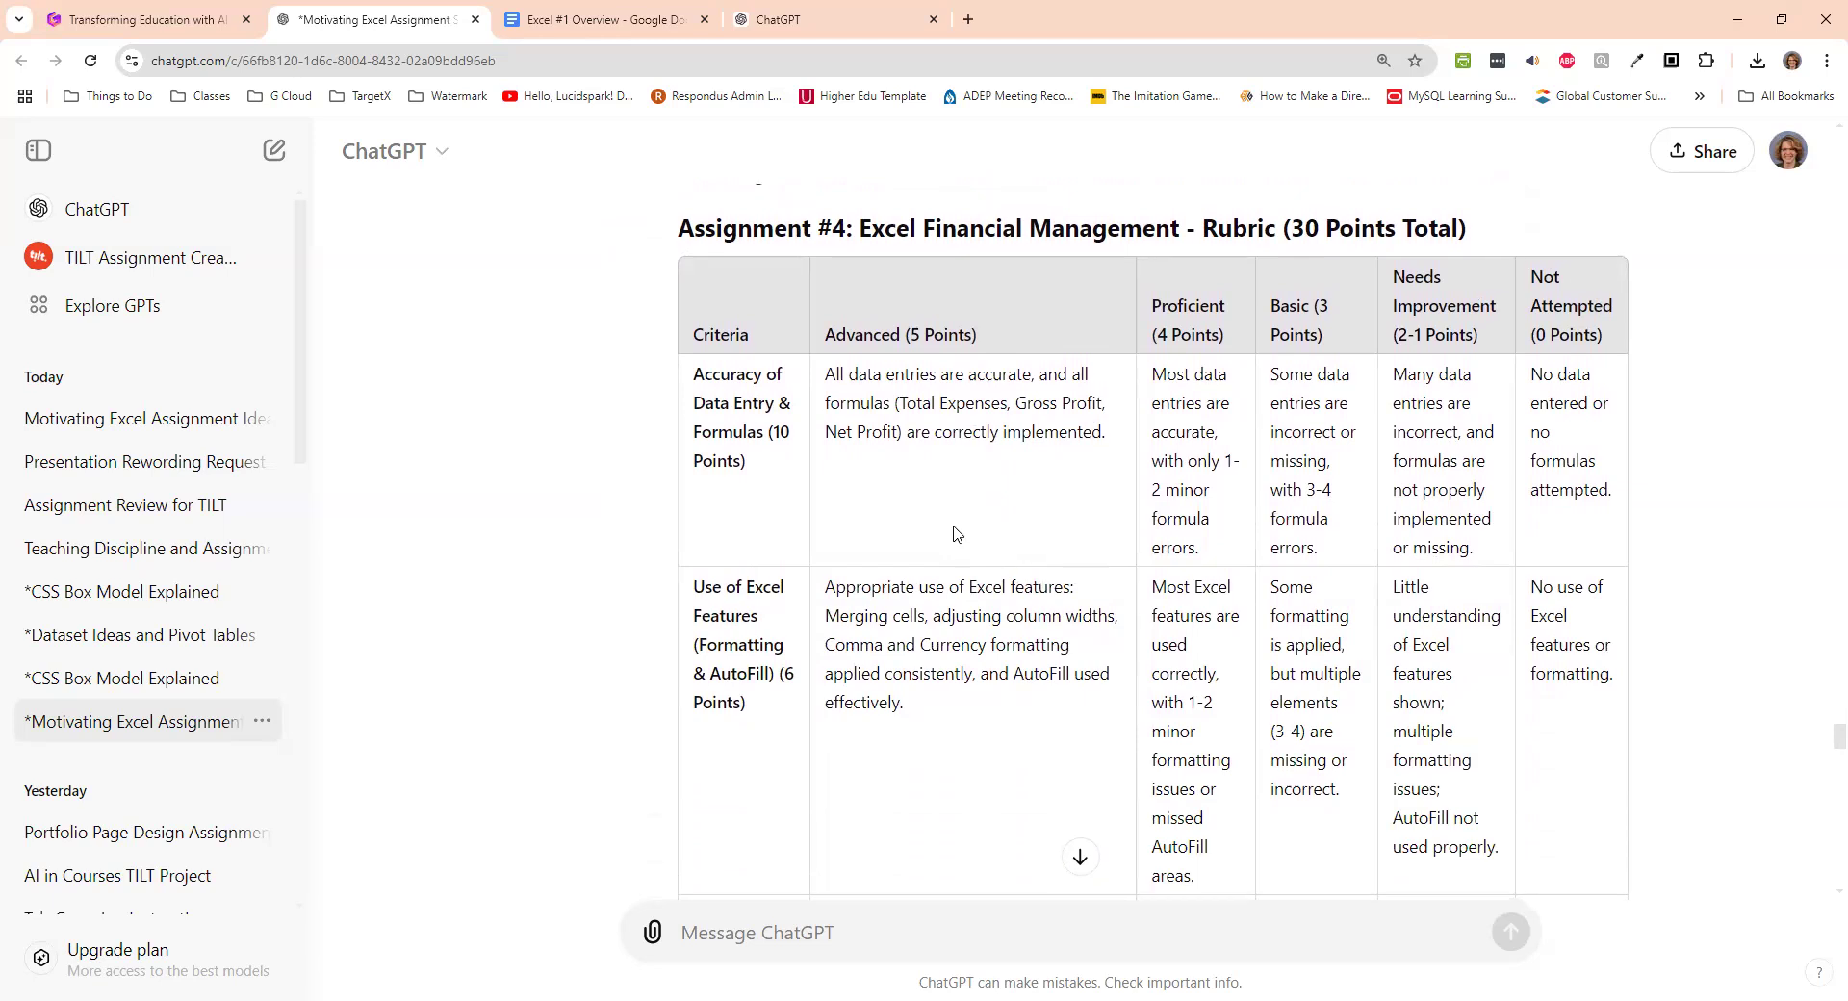
pyautogui.scroll(-8, 956, 533)
pyautogui.scroll(-2, 946, 577)
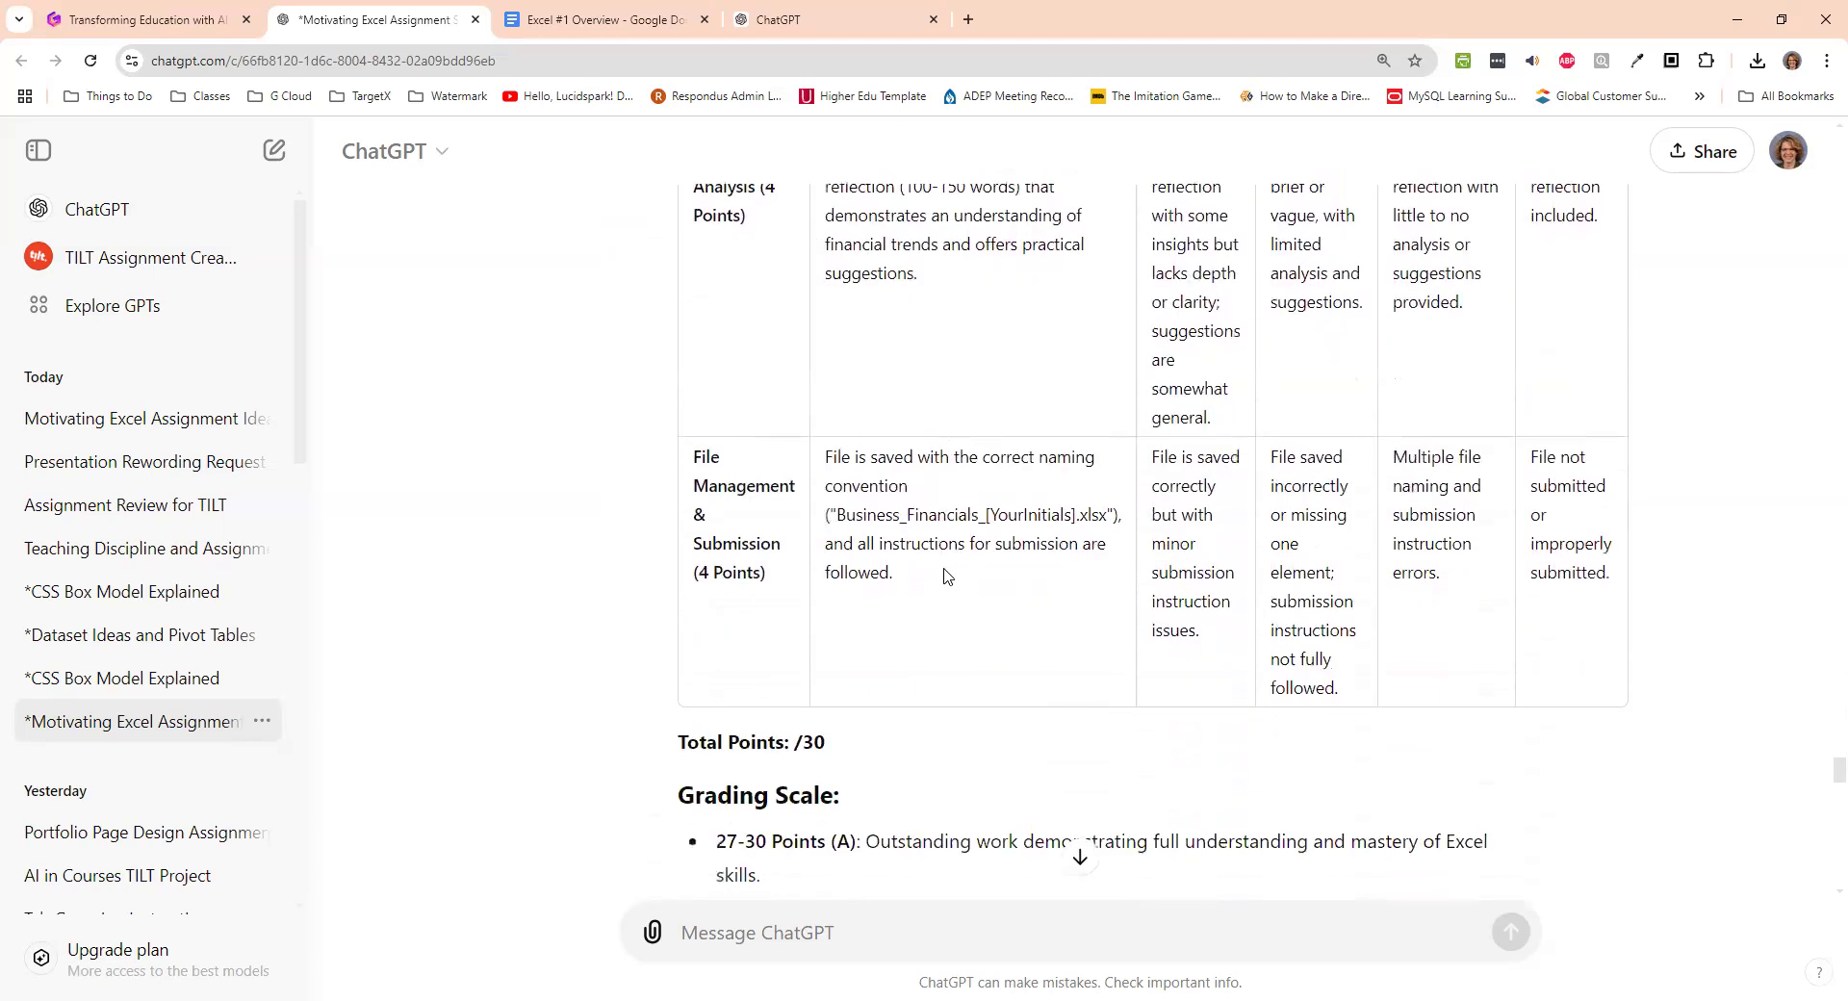
pyautogui.scroll(-5, 951, 788)
pyautogui.scroll(-3, 942, 780)
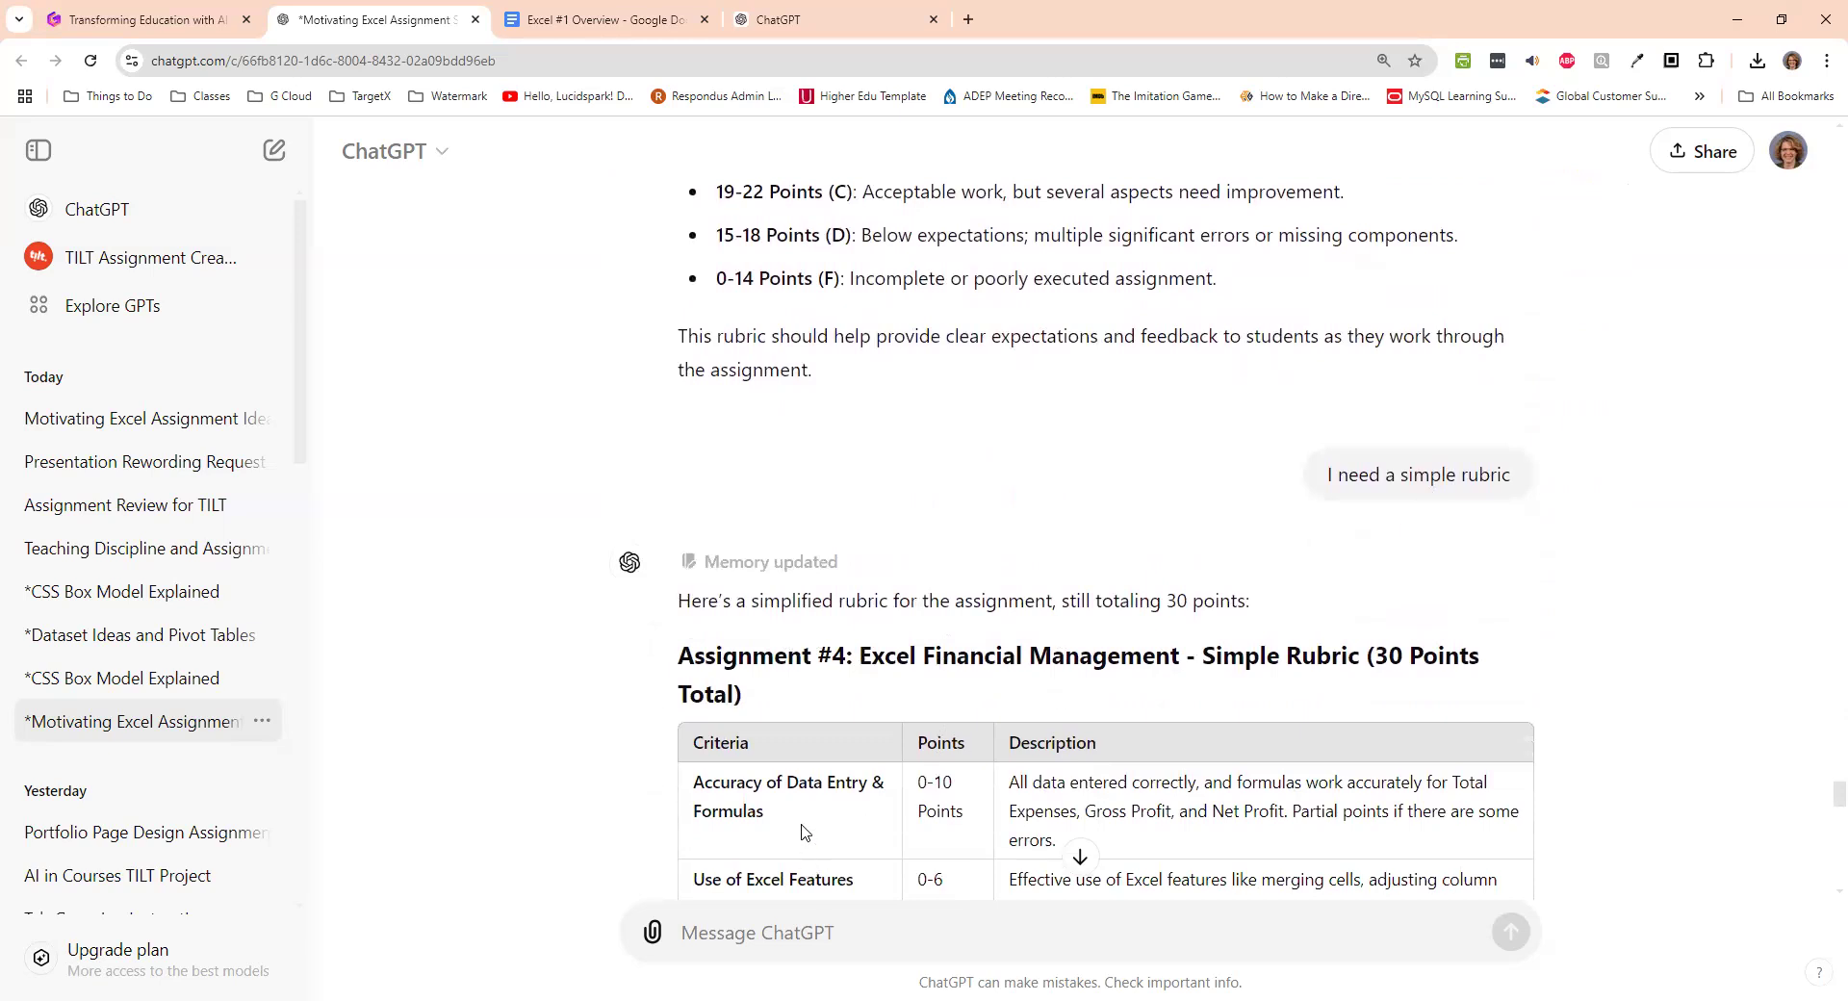
pyautogui.scroll(-2, 807, 832)
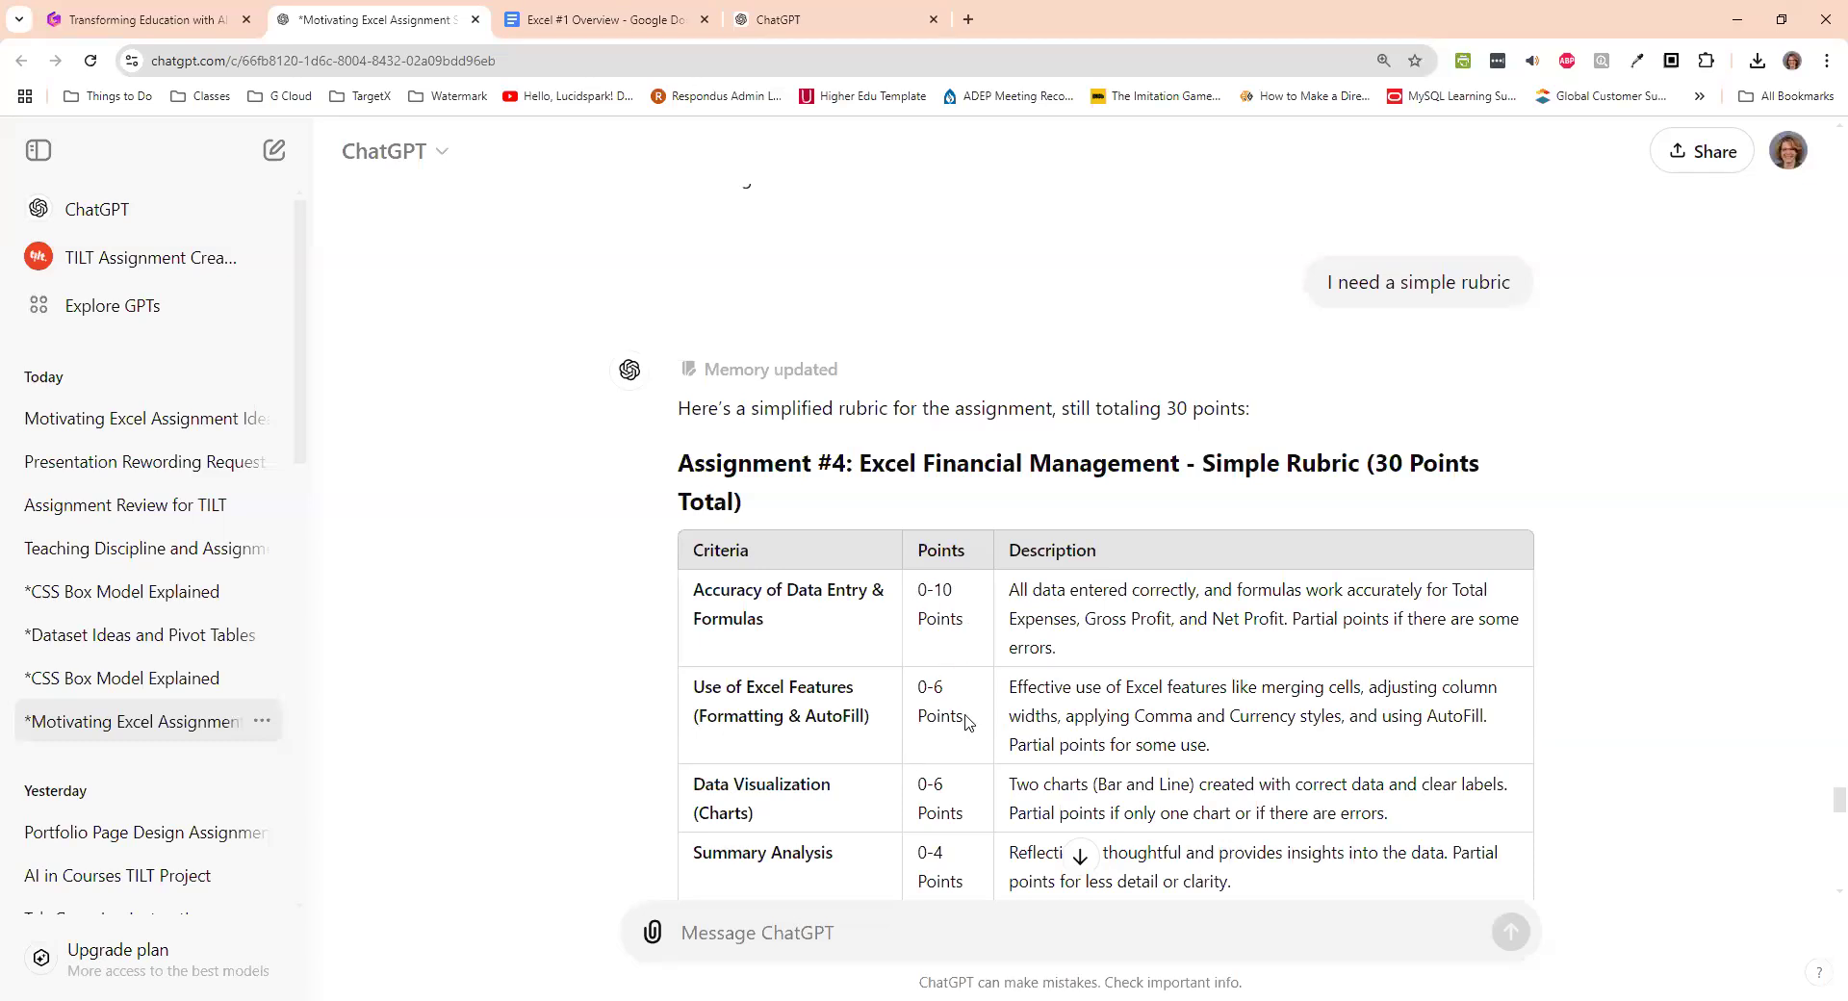
pyautogui.scroll(-1, 971, 723)
pyautogui.scroll(-1, 967, 845)
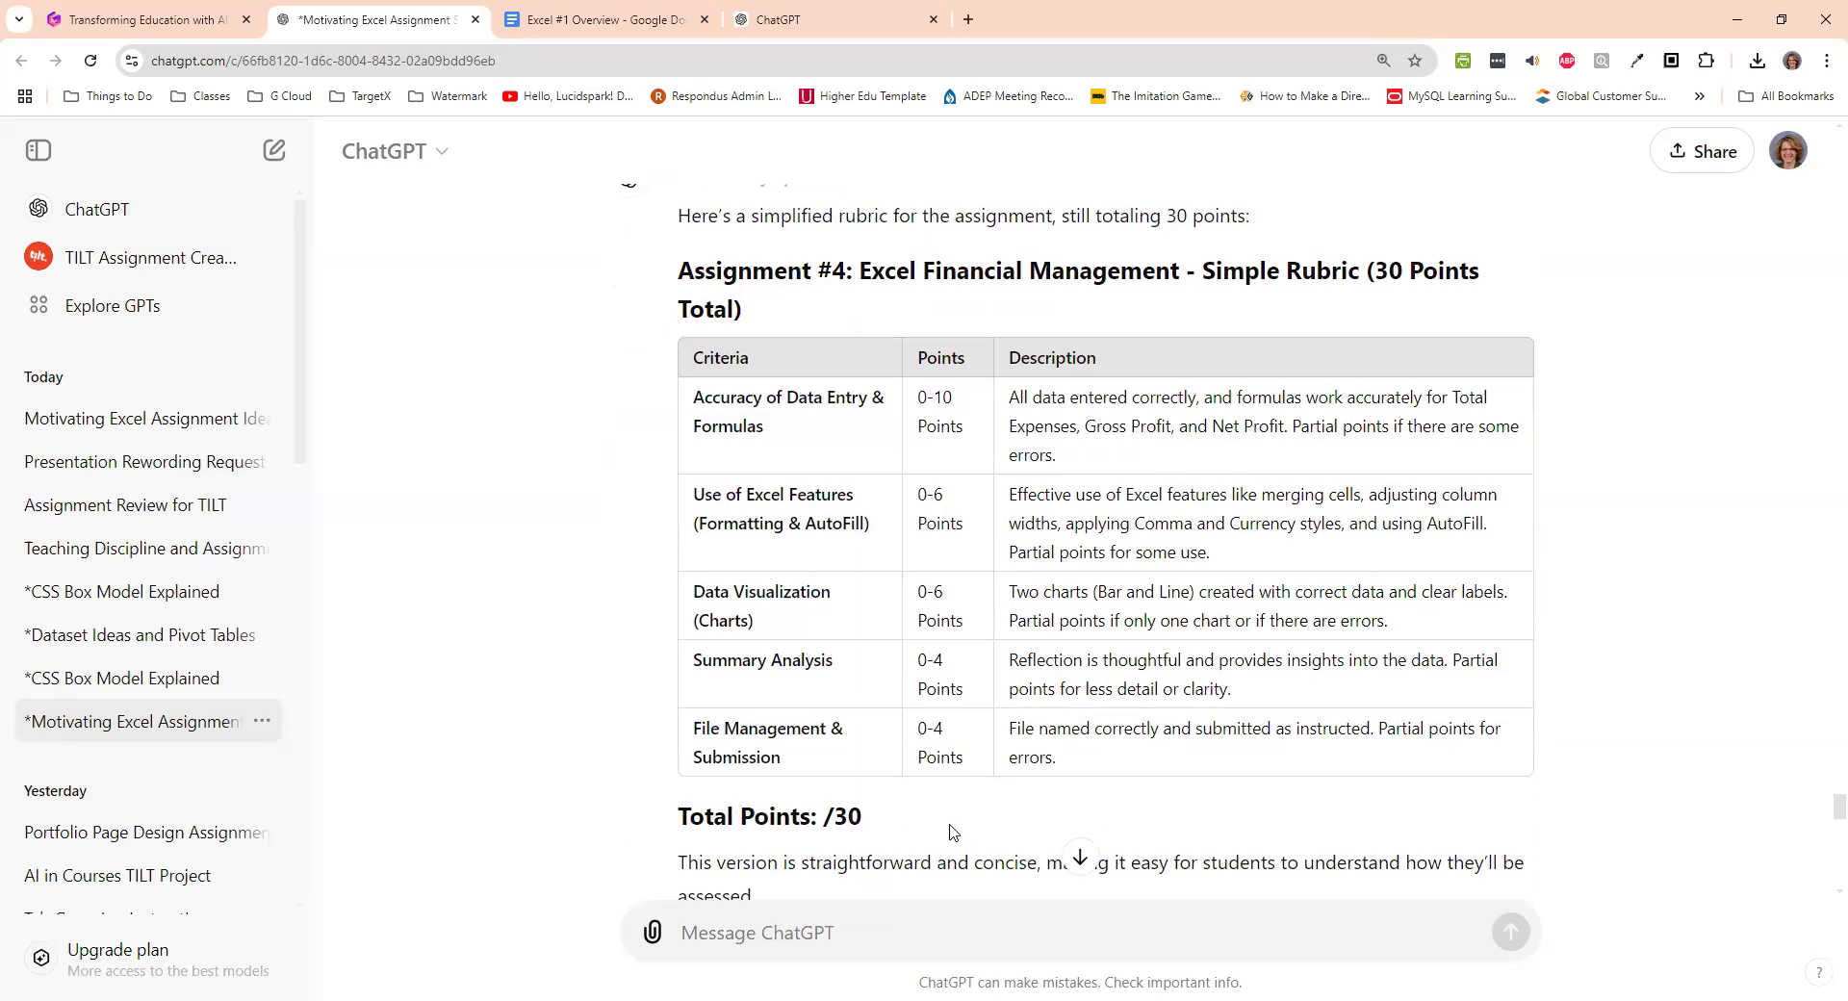
pyautogui.scroll(-1, 904, 843)
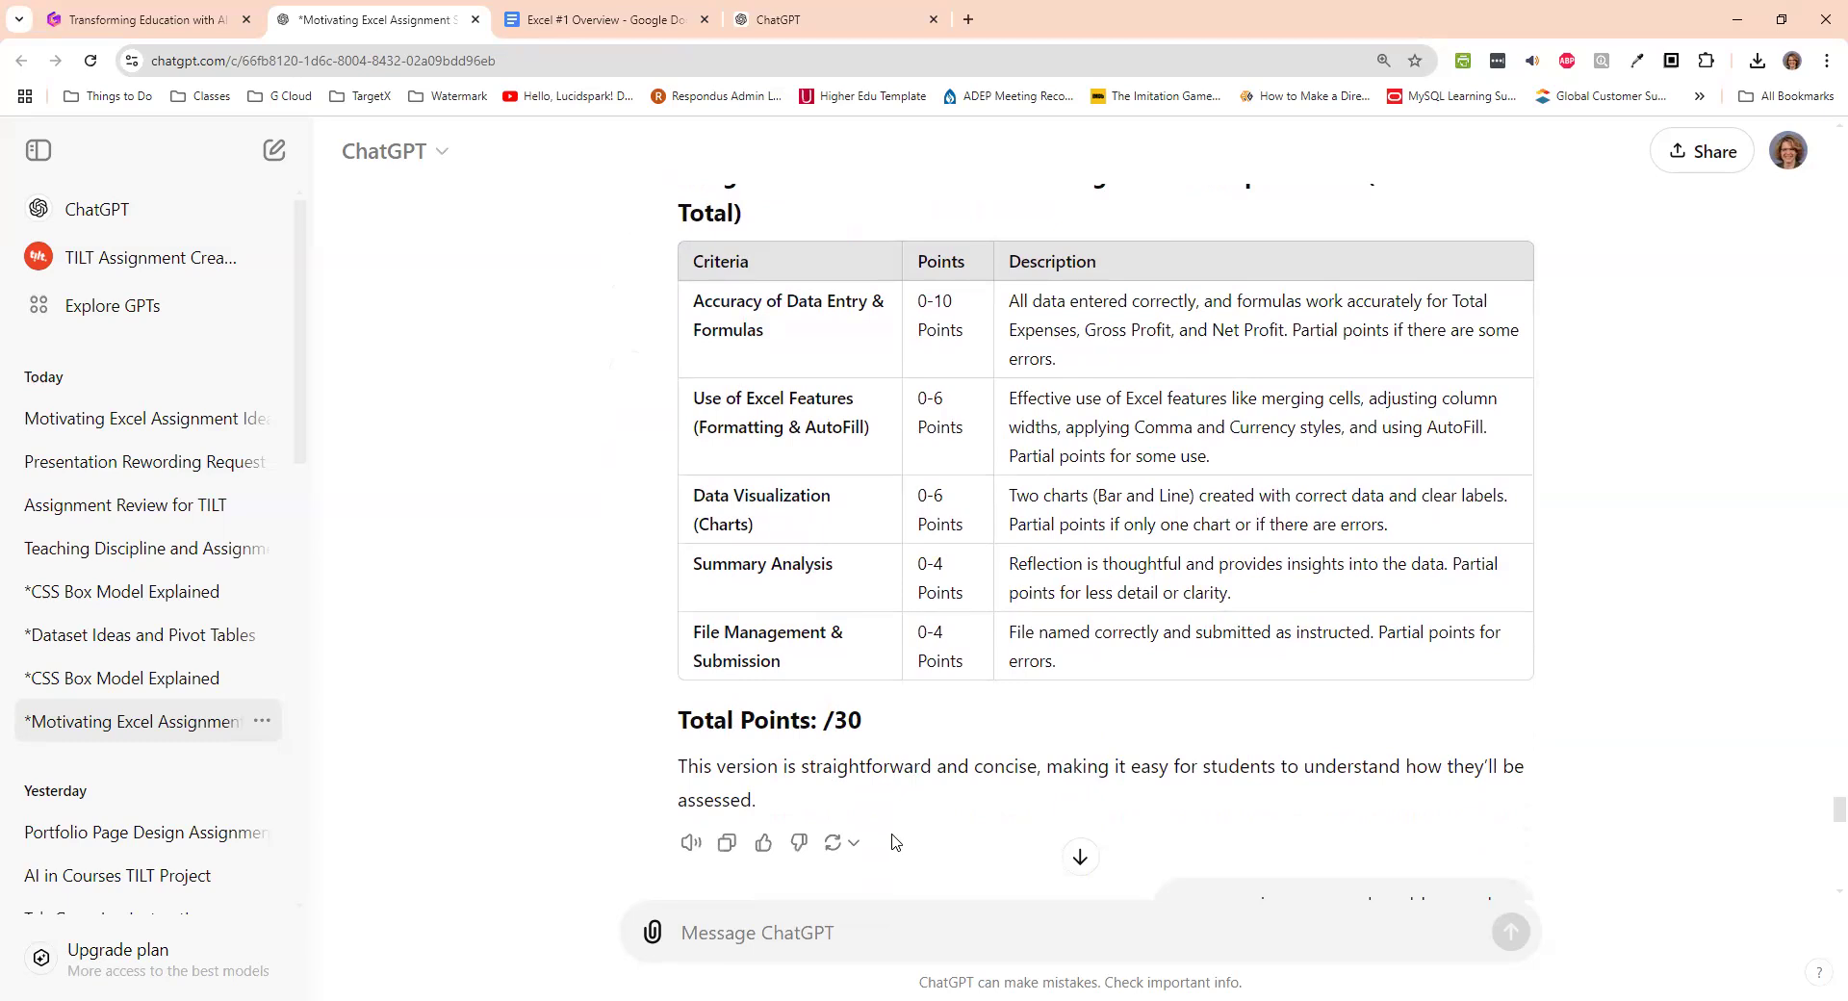
# - Return to the Gamma presentation and advance to the Enhancing Clarity slide
pyautogui.click(159, 20)
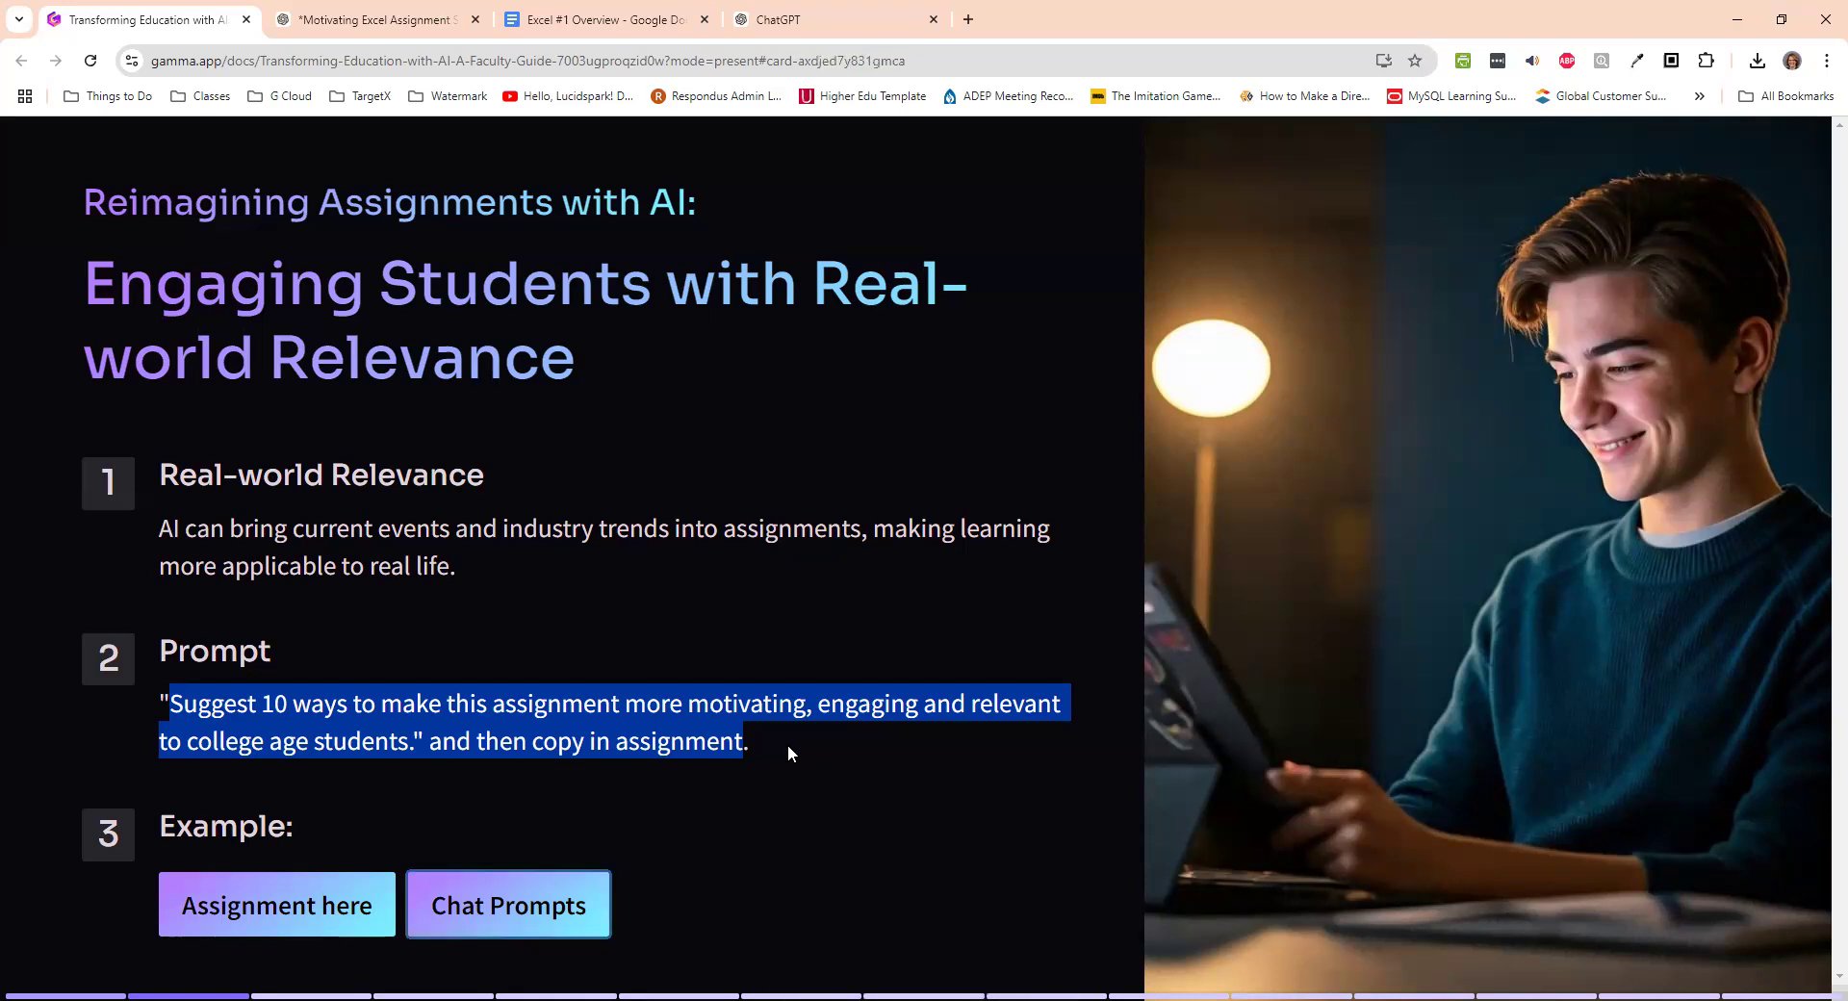
pyautogui.press('Right')
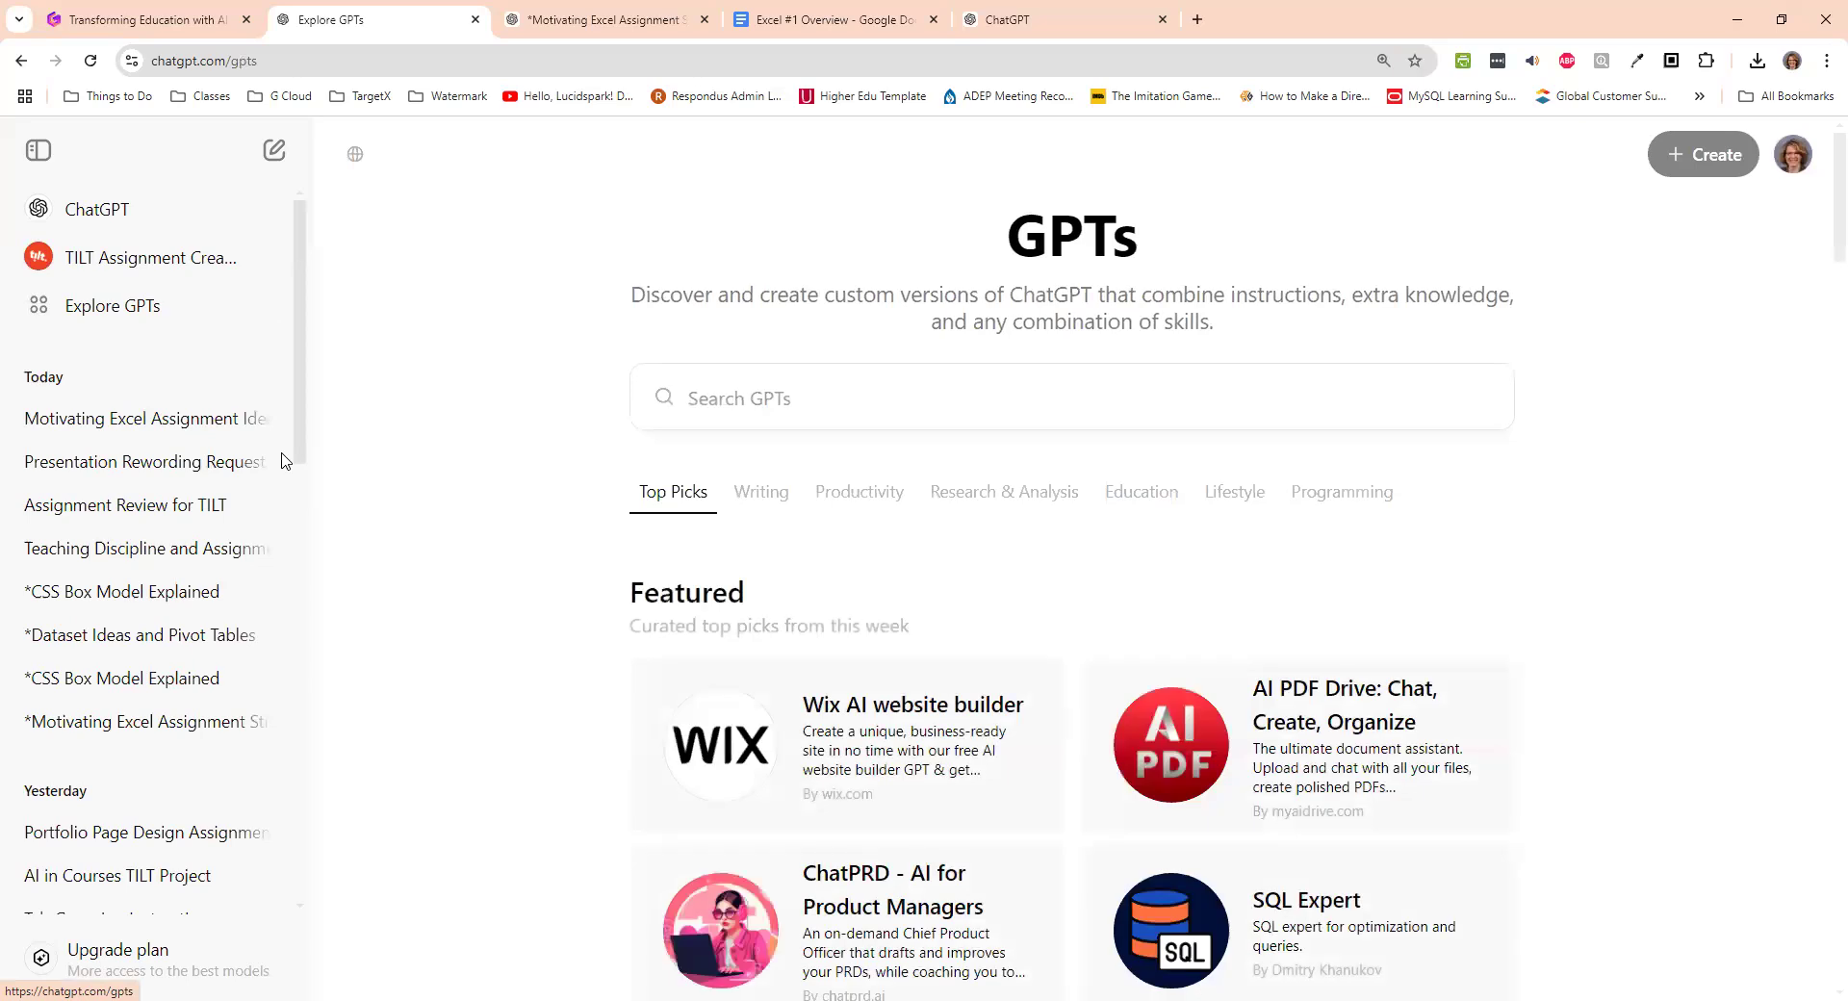
# - Search GPTs for 'tilt assignment creator' and open the TILT Assignment Creator GPT
pyautogui.click(750, 403)
pyautogui.write('titles')
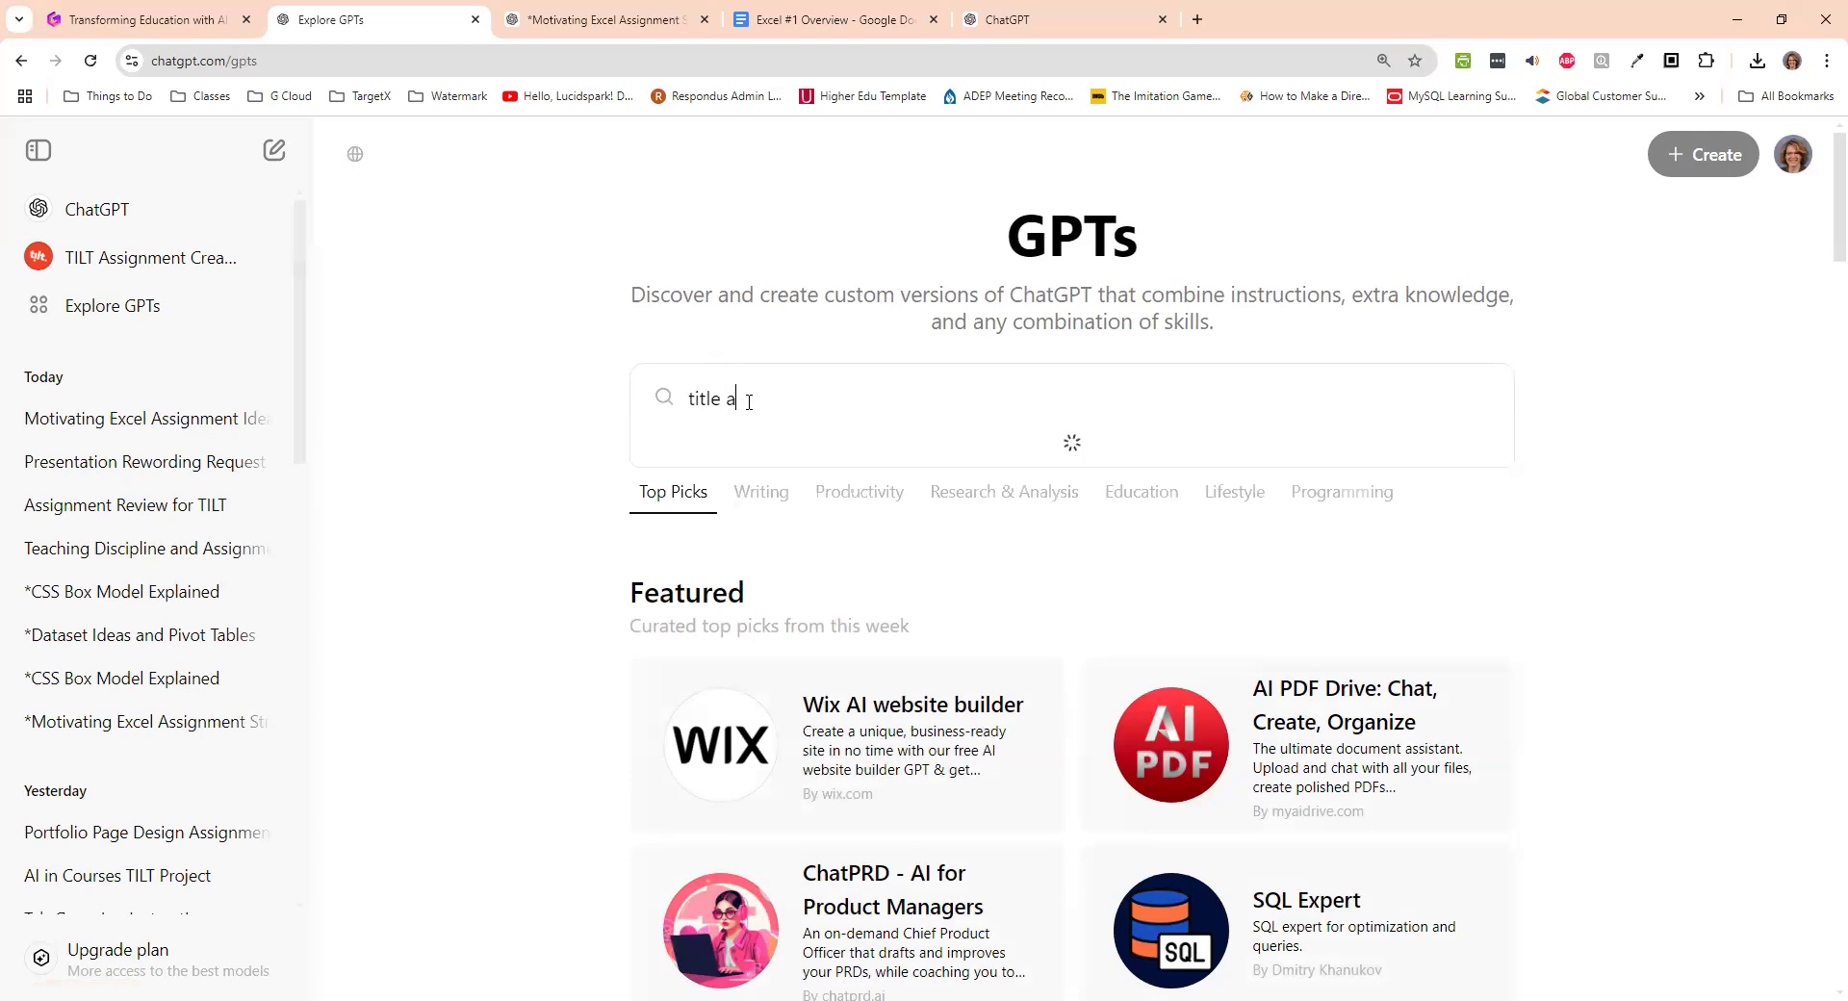
pyautogui.press('BackSpace')
pyautogui.press('BackSpace')
pyautogui.press('BackSpace')
pyautogui.press('BackSpace')
pyautogui.write('lt assignment cre')
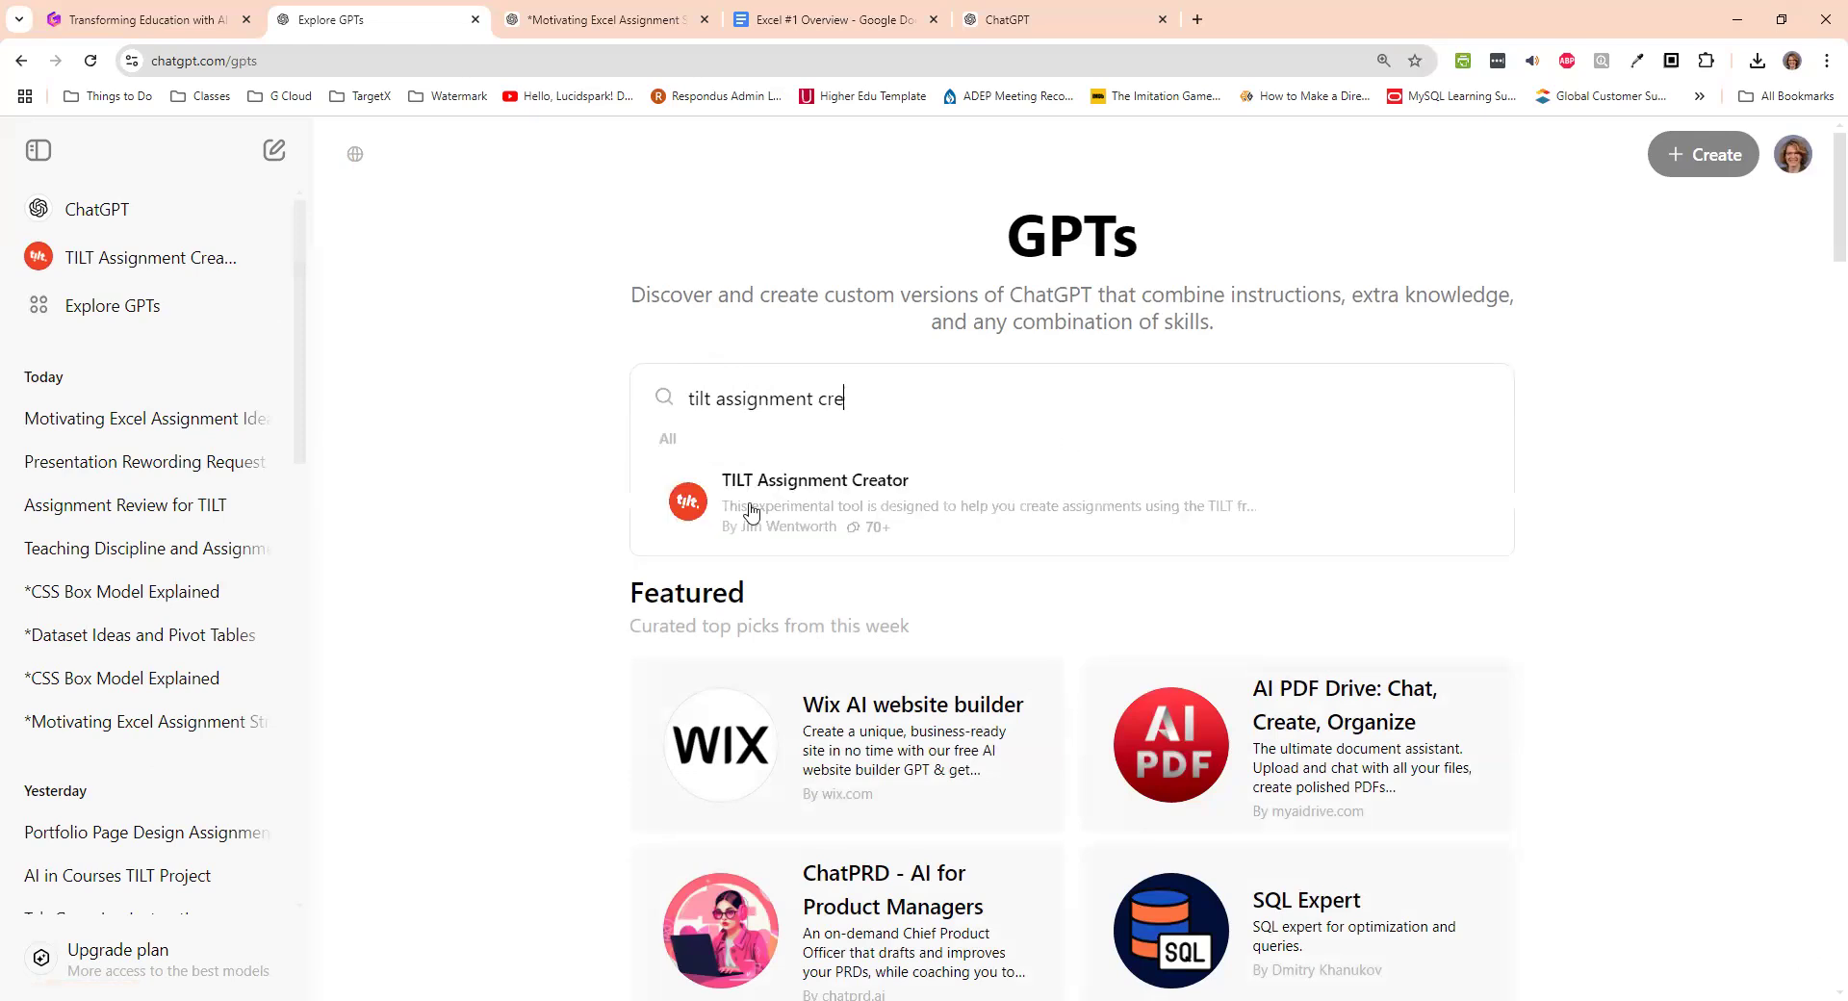
pyautogui.press('Return')
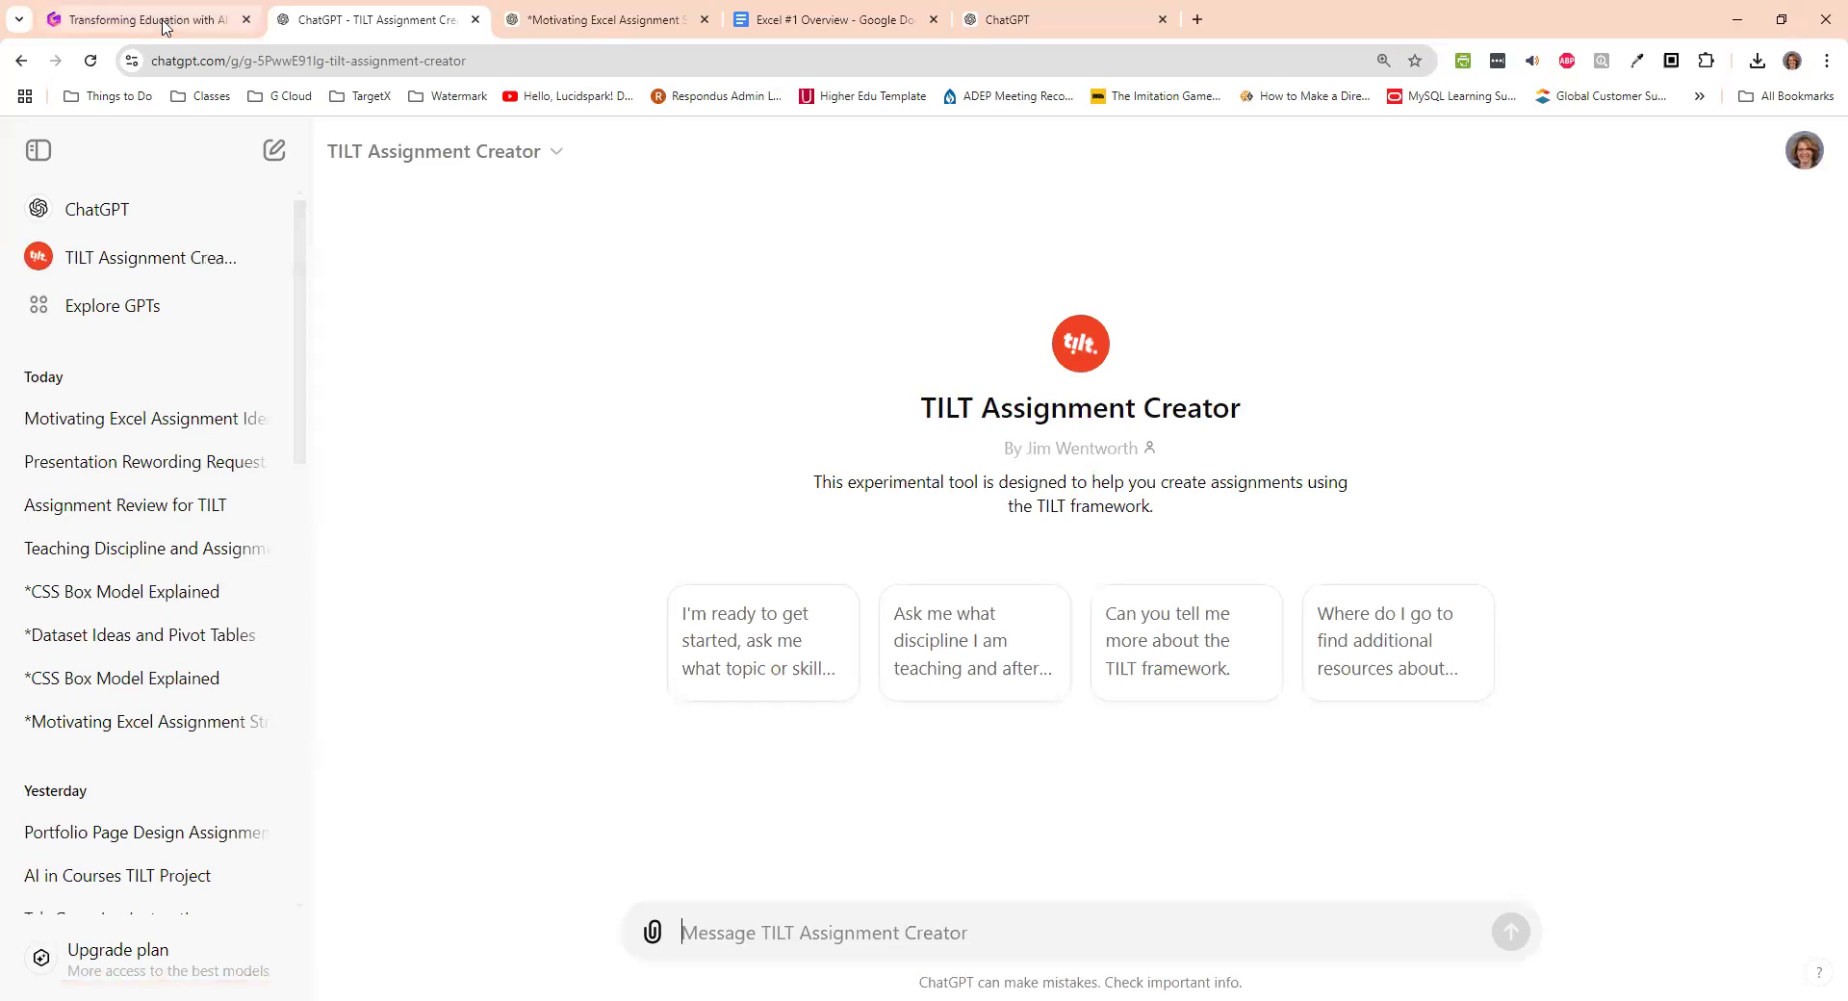
pyautogui.moveTo(166, 26)
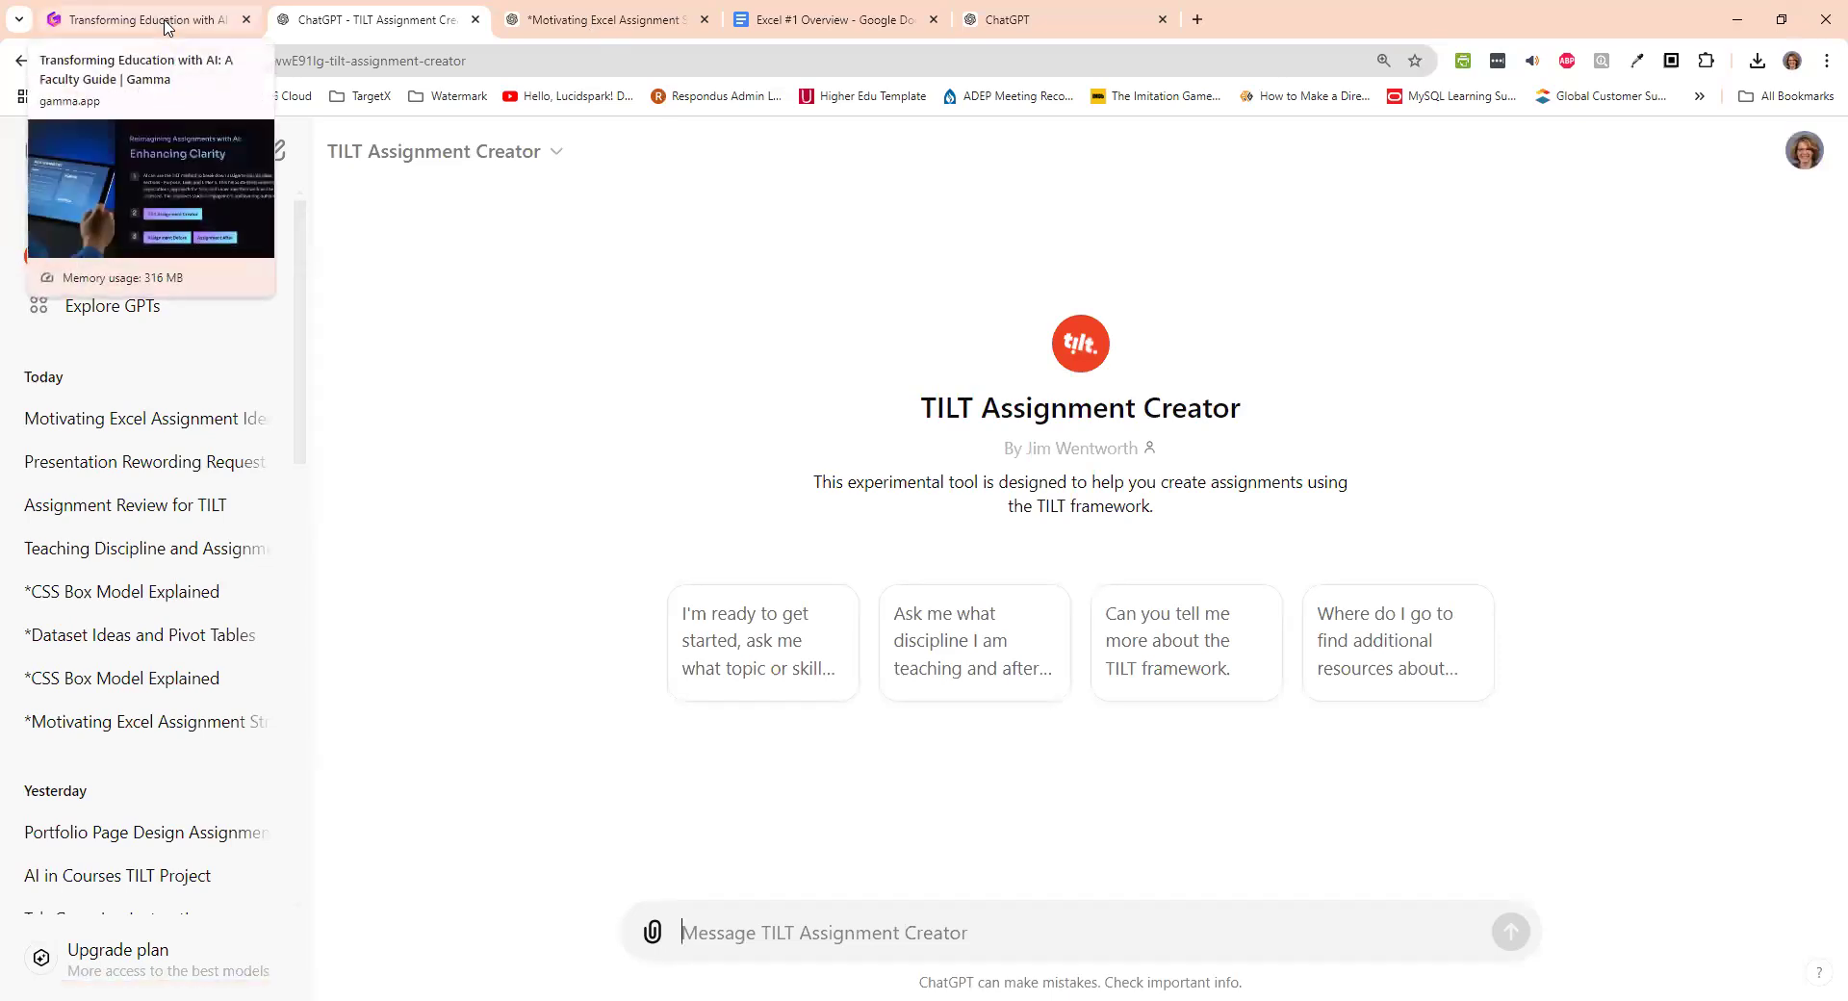
# - Open the slide's Assignment Before doc and select all of the Advanced #6 PivotTable assignment text
pyautogui.click(166, 26)
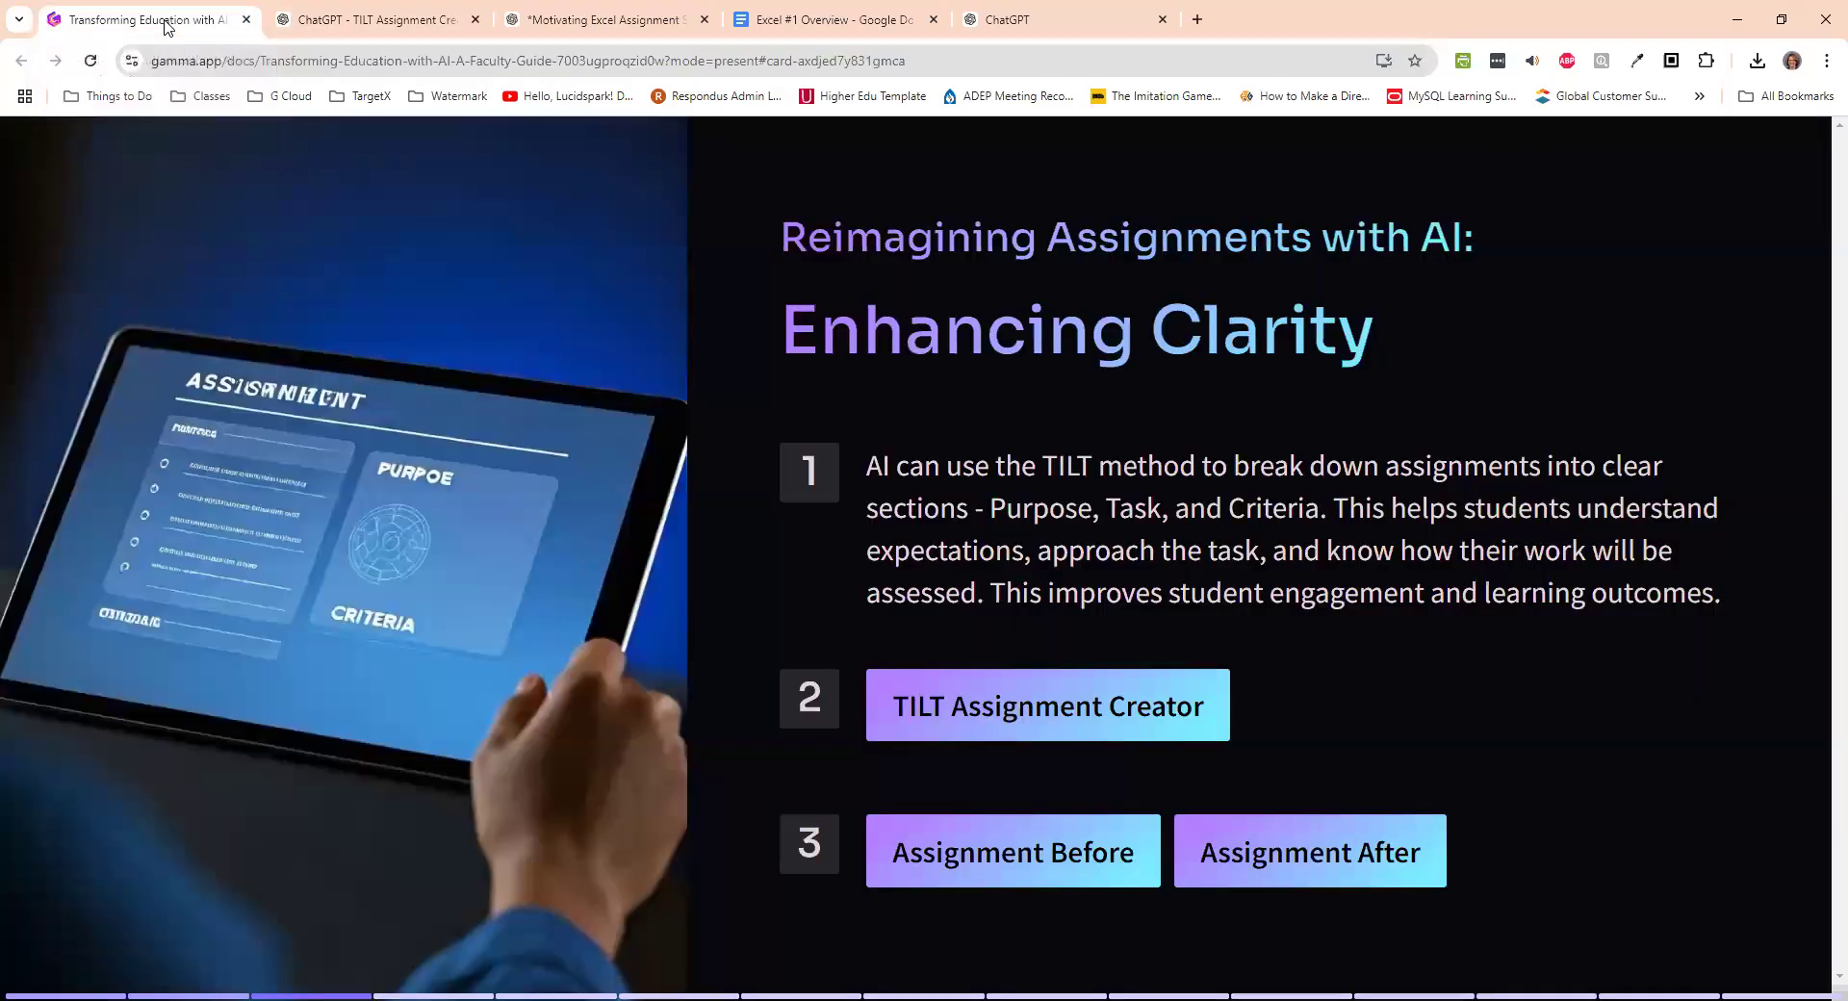
pyautogui.click(977, 852)
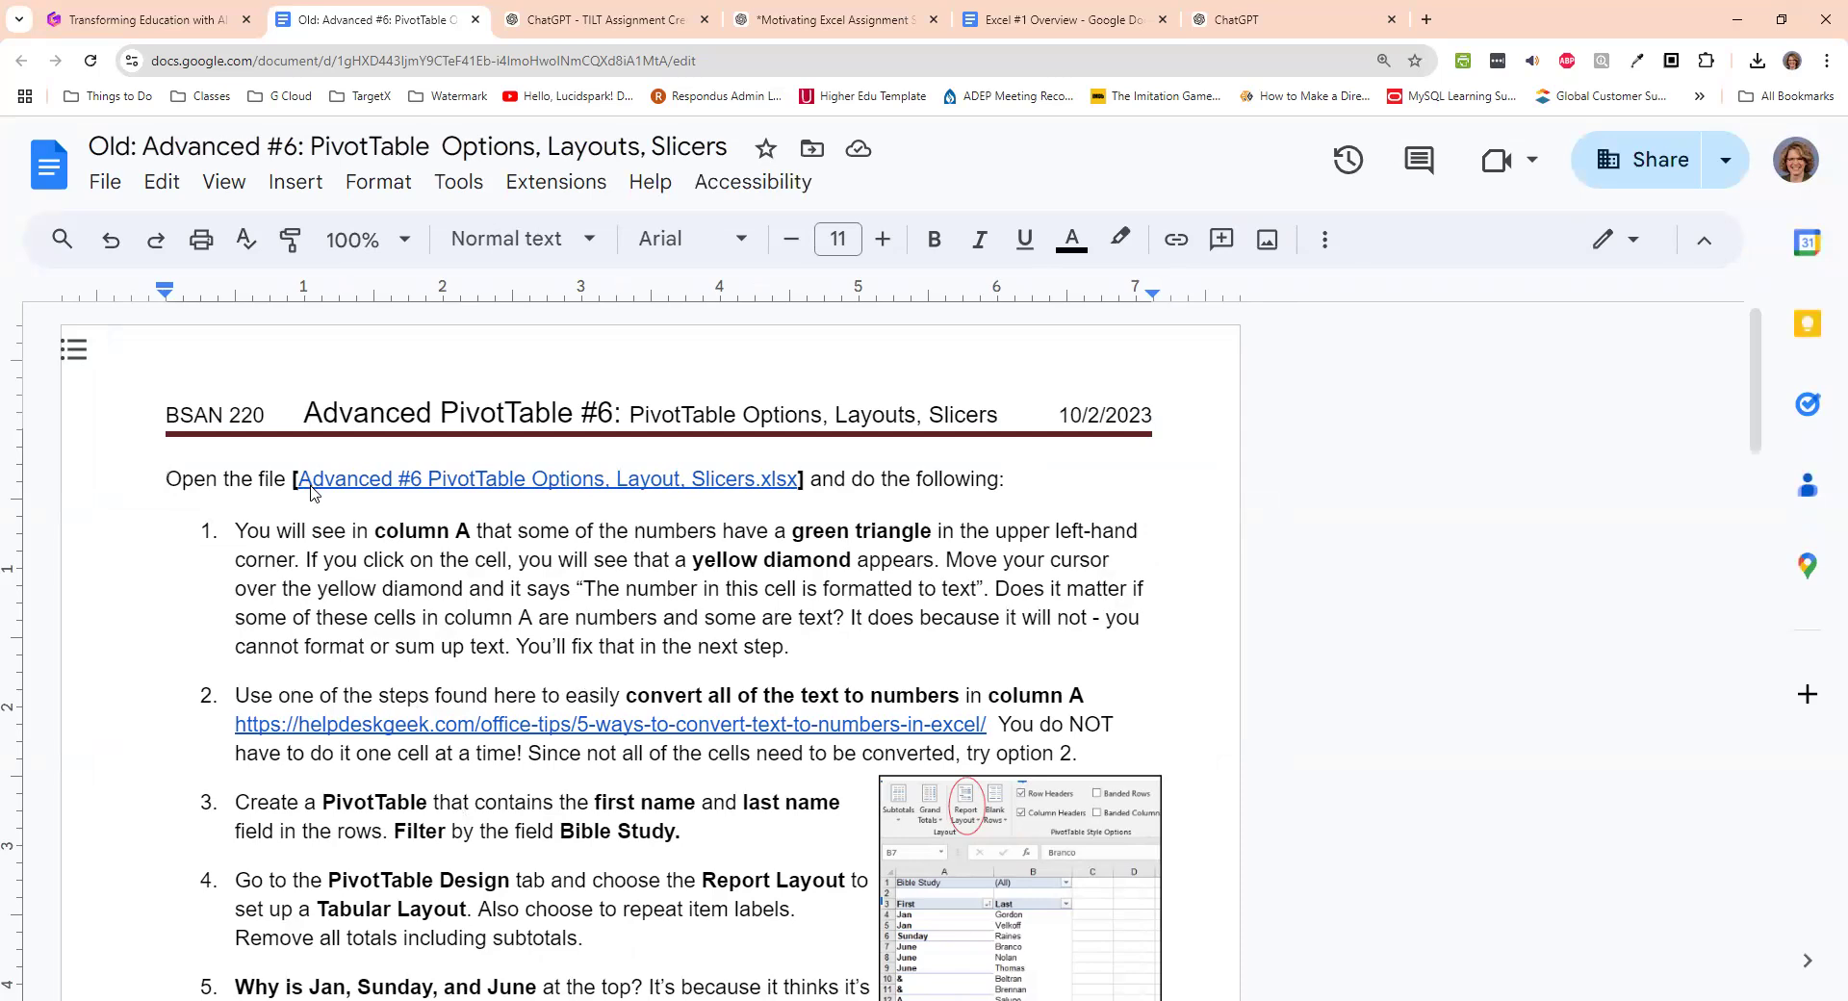
pyautogui.hotkey('ctrl', 'a')
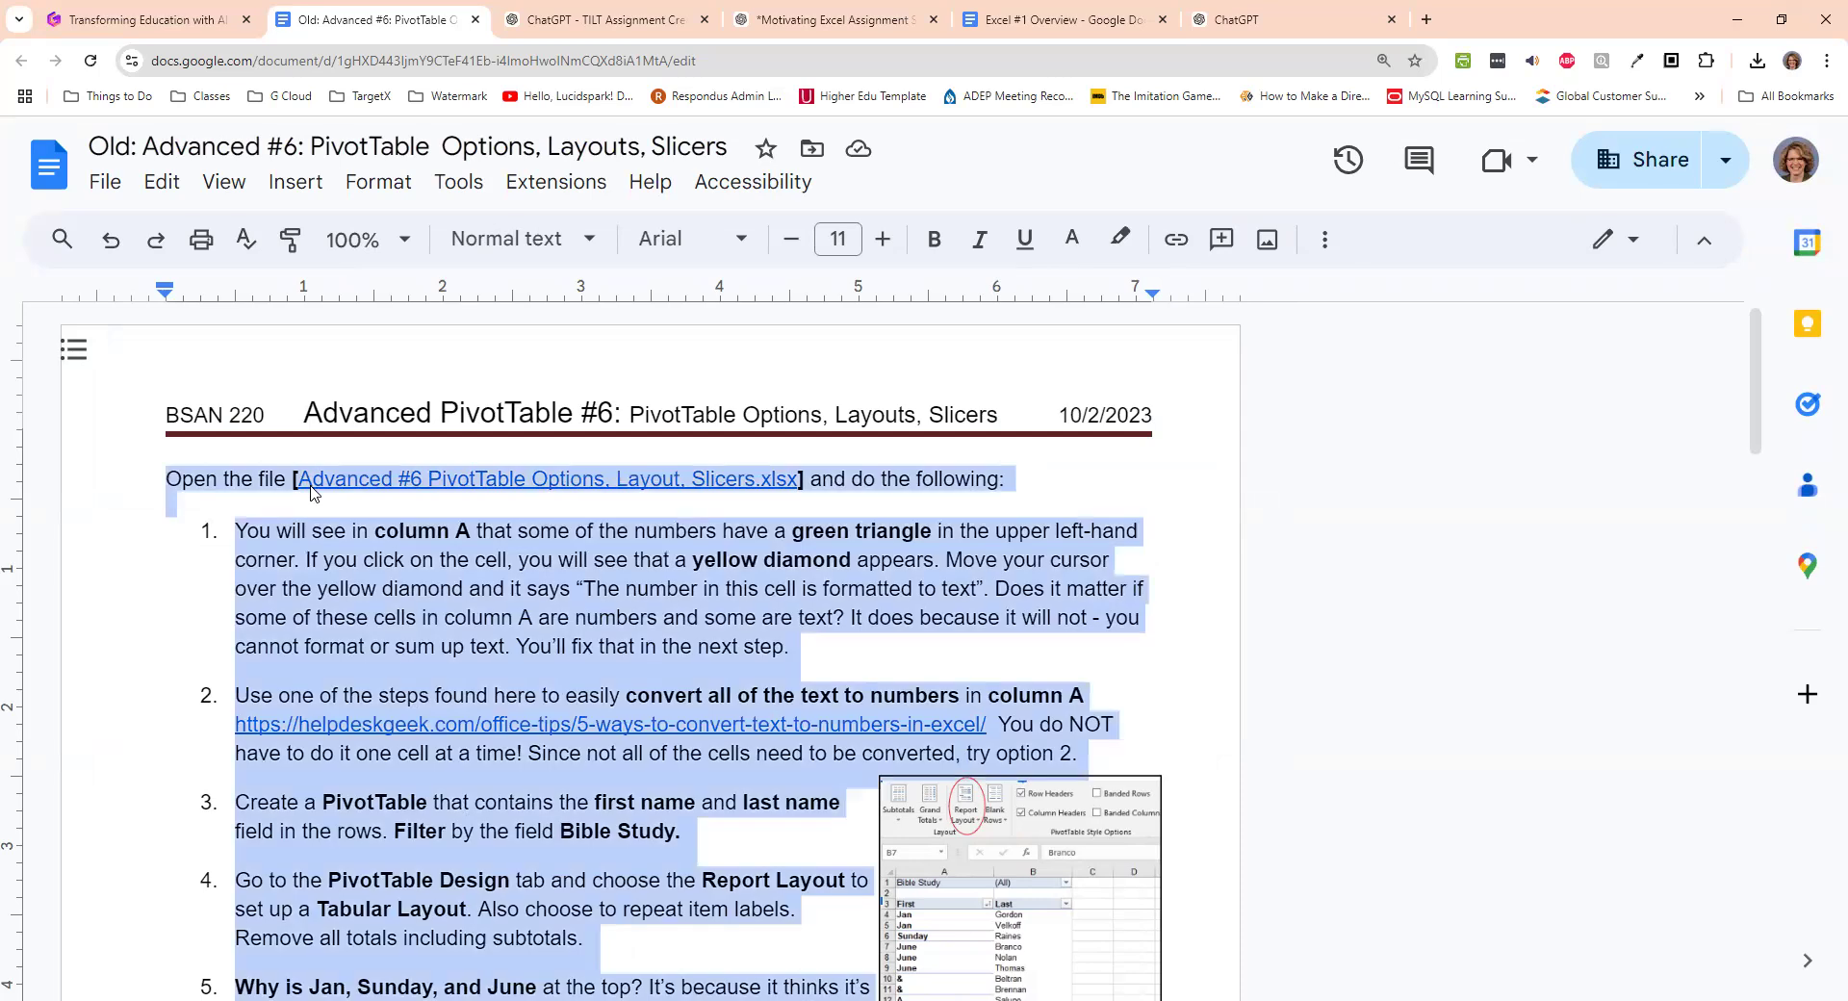
pyautogui.click(604, 20)
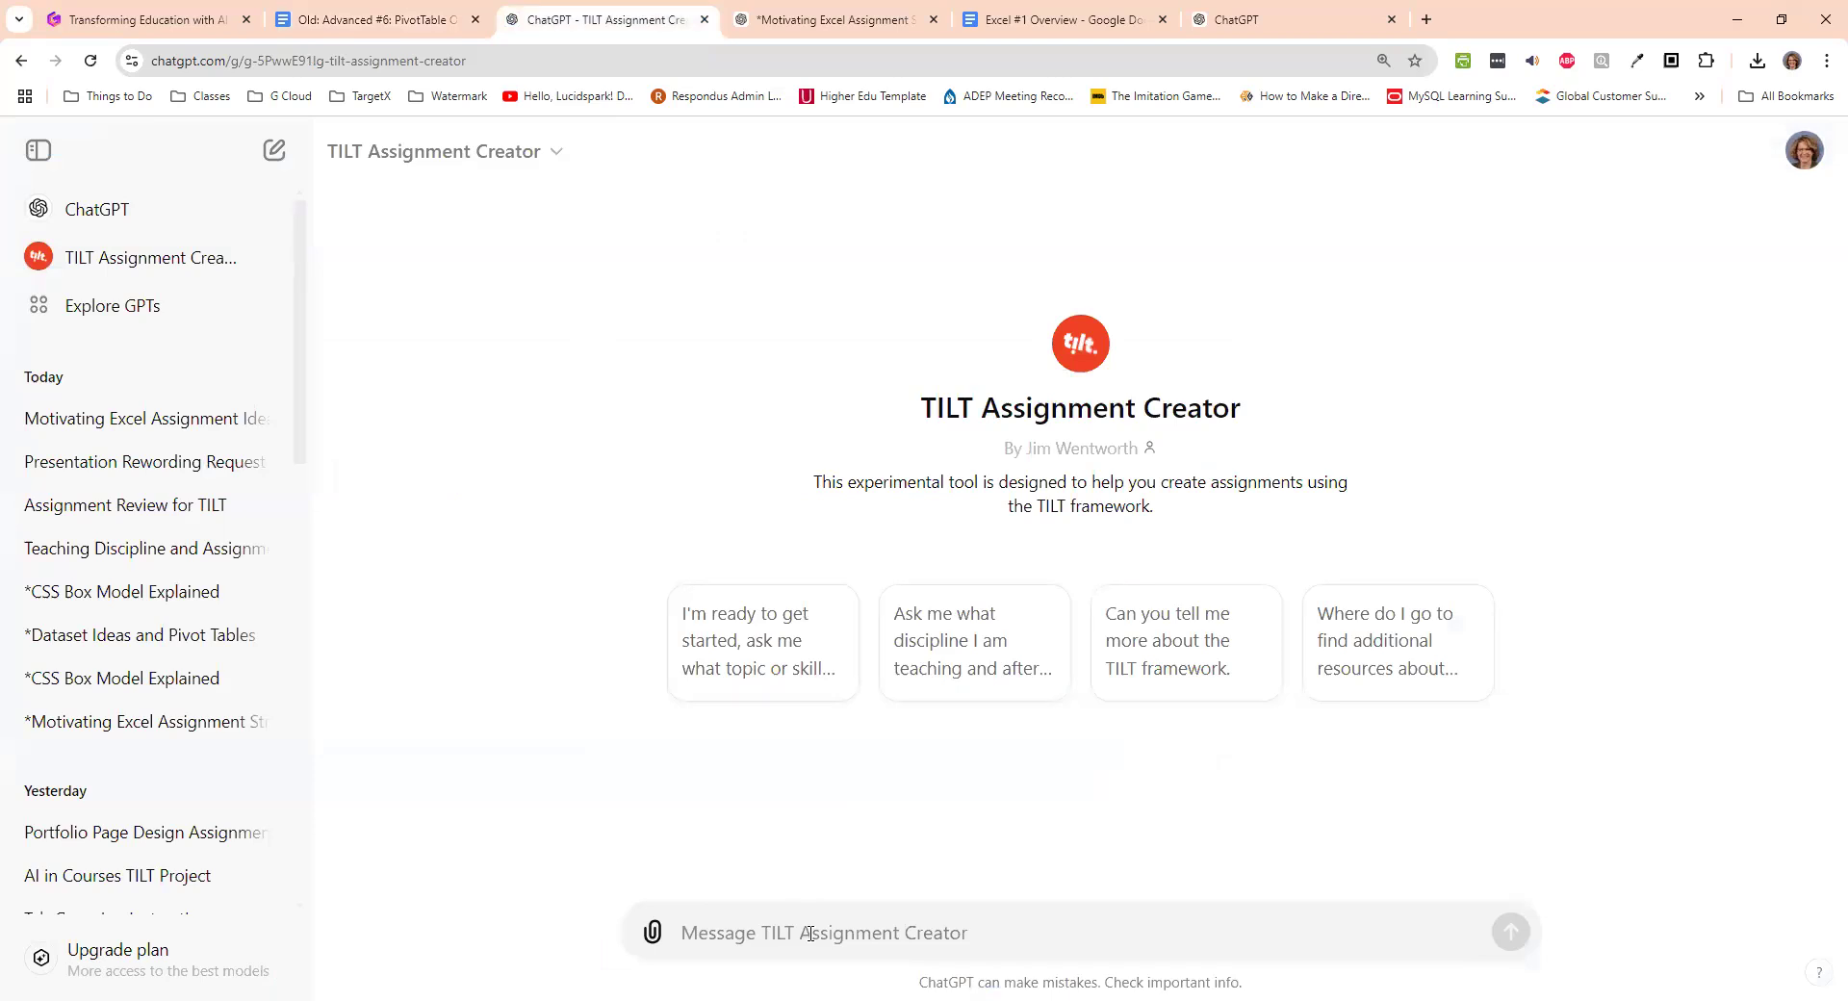
# - Send 'redo this assignment' followed by the pasted PivotTable assignment text
pyautogui.write('redo t')
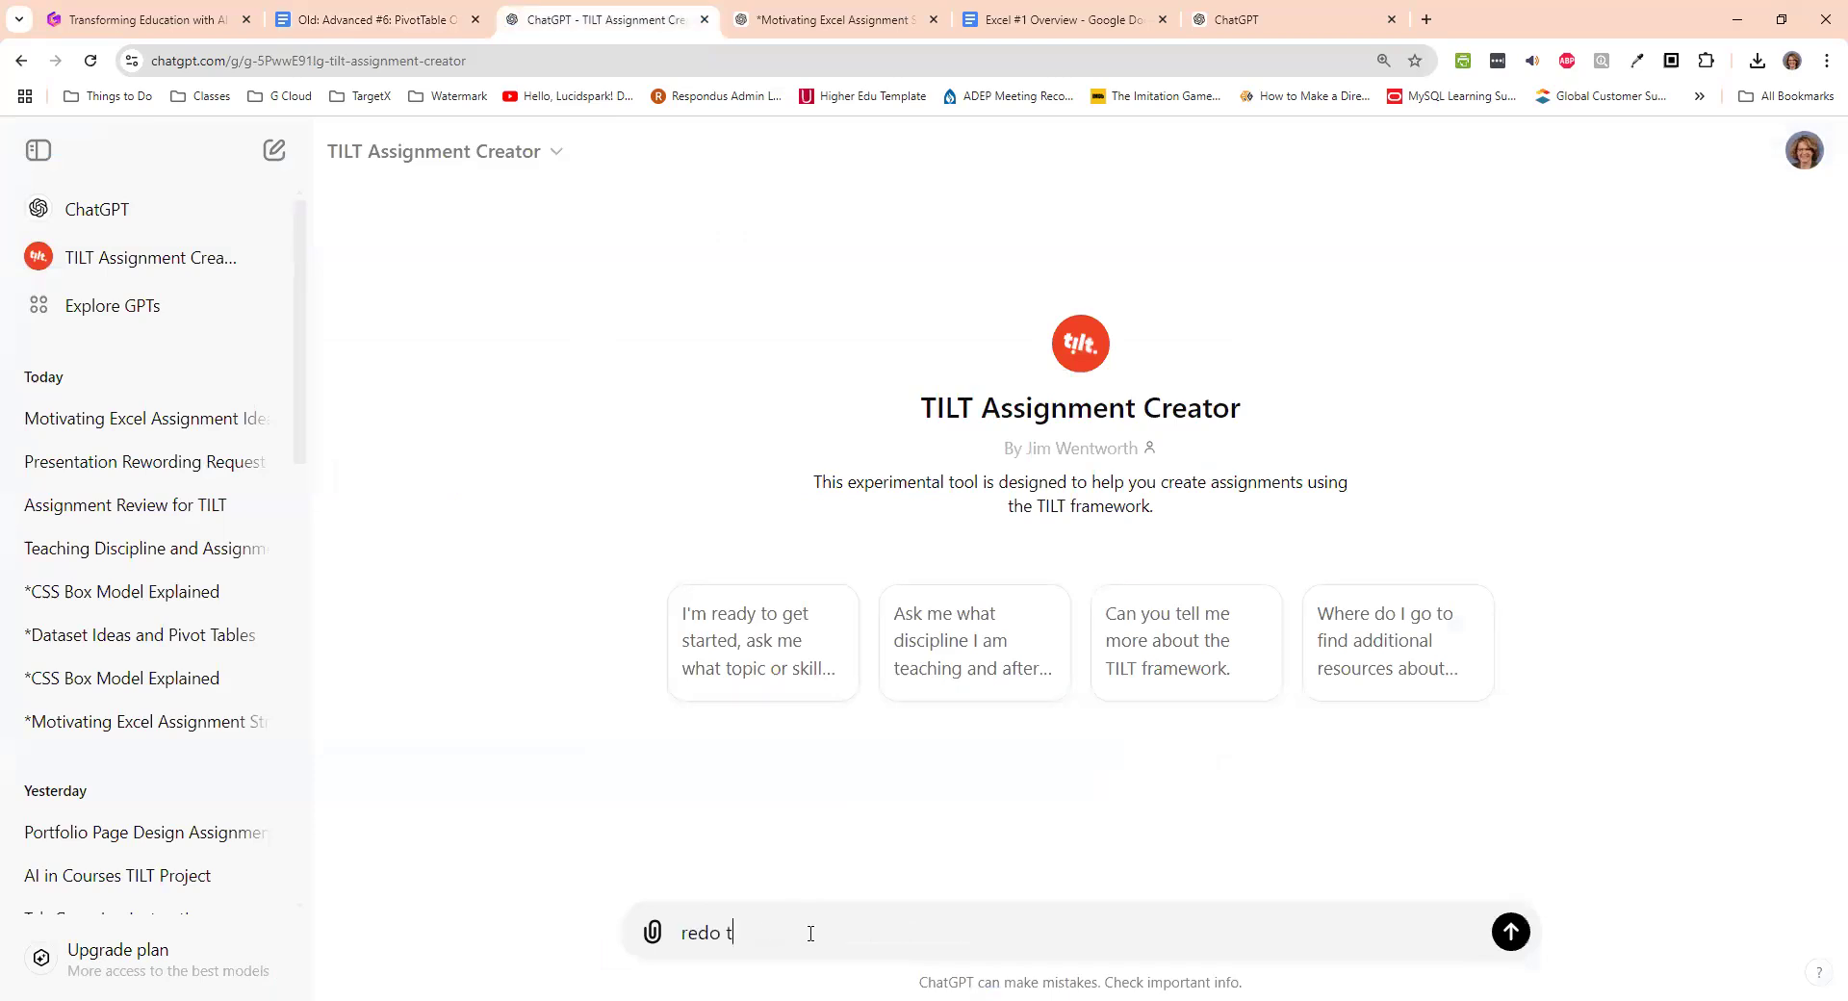
pyautogui.write('his assignment')
pyautogui.hotkey('shift', 'Return')
pyautogui.hotkey('ctrl', 'v')
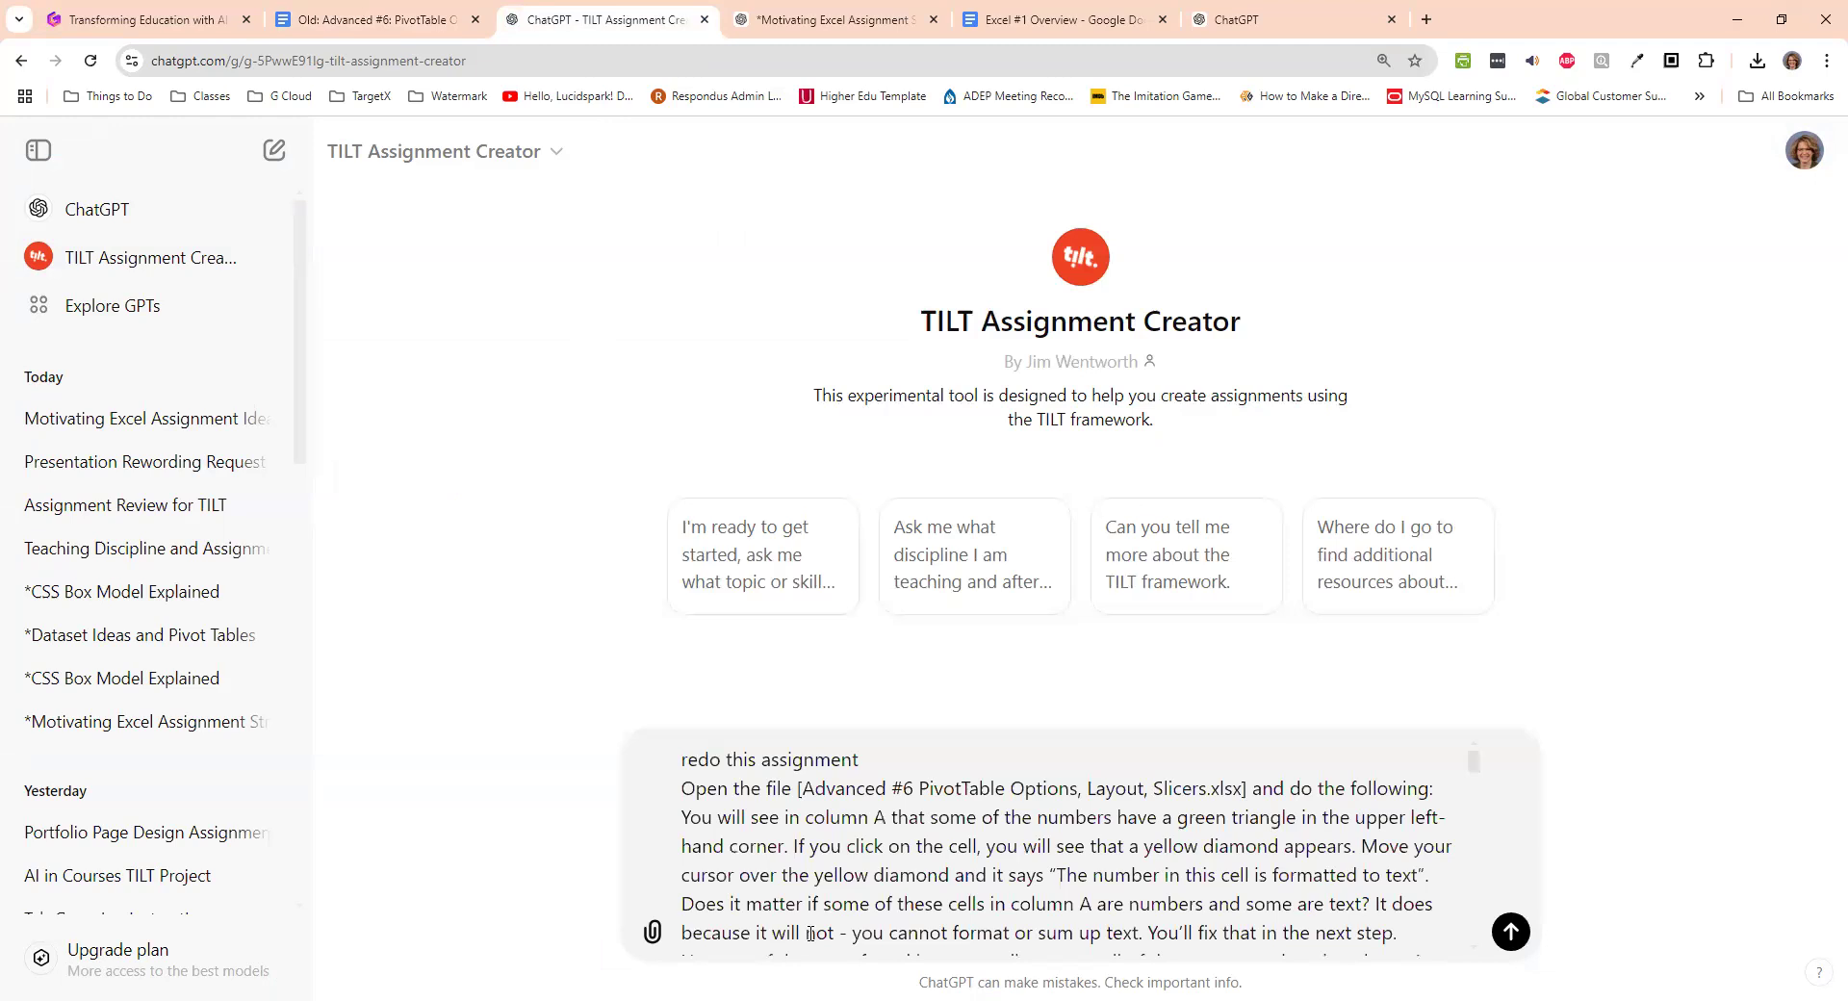
pyautogui.press('Return')
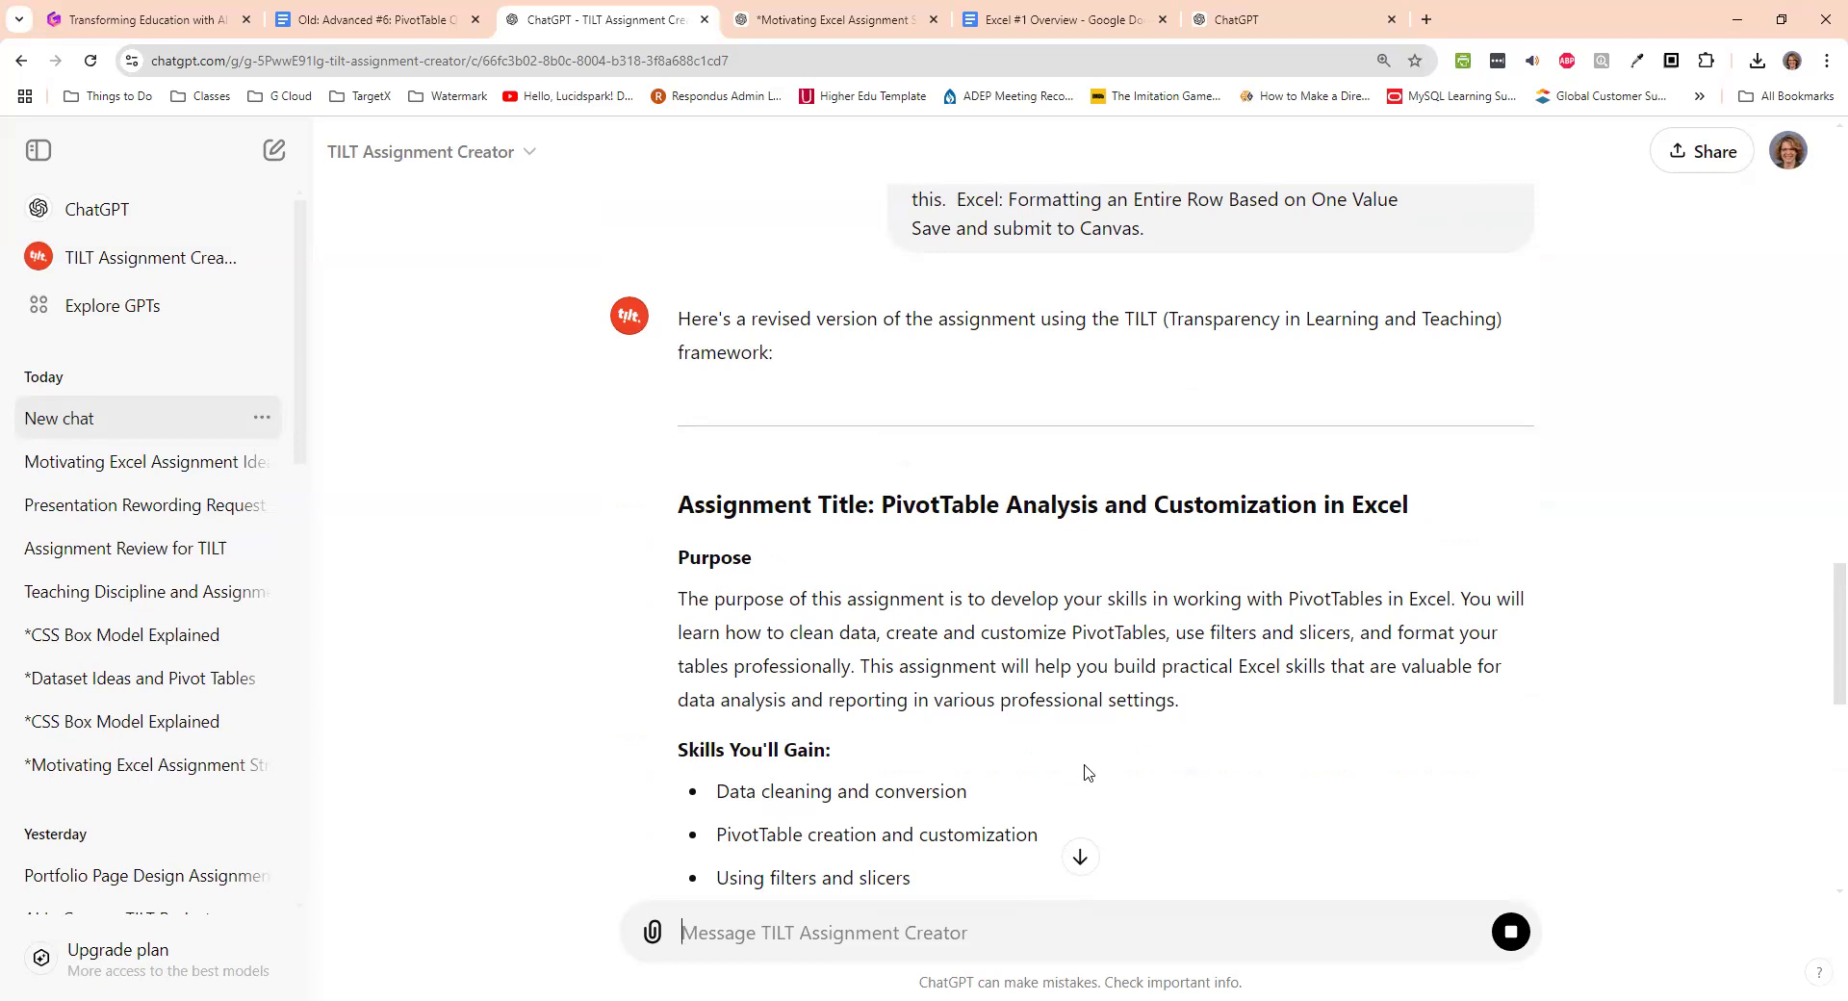
# - Read the TILT rewrite's skills gained and numbered tasks, highlighting the Create a PivotTable heading
pyautogui.scroll(-2, 1085, 770)
pyautogui.scroll(-1, 1087, 770)
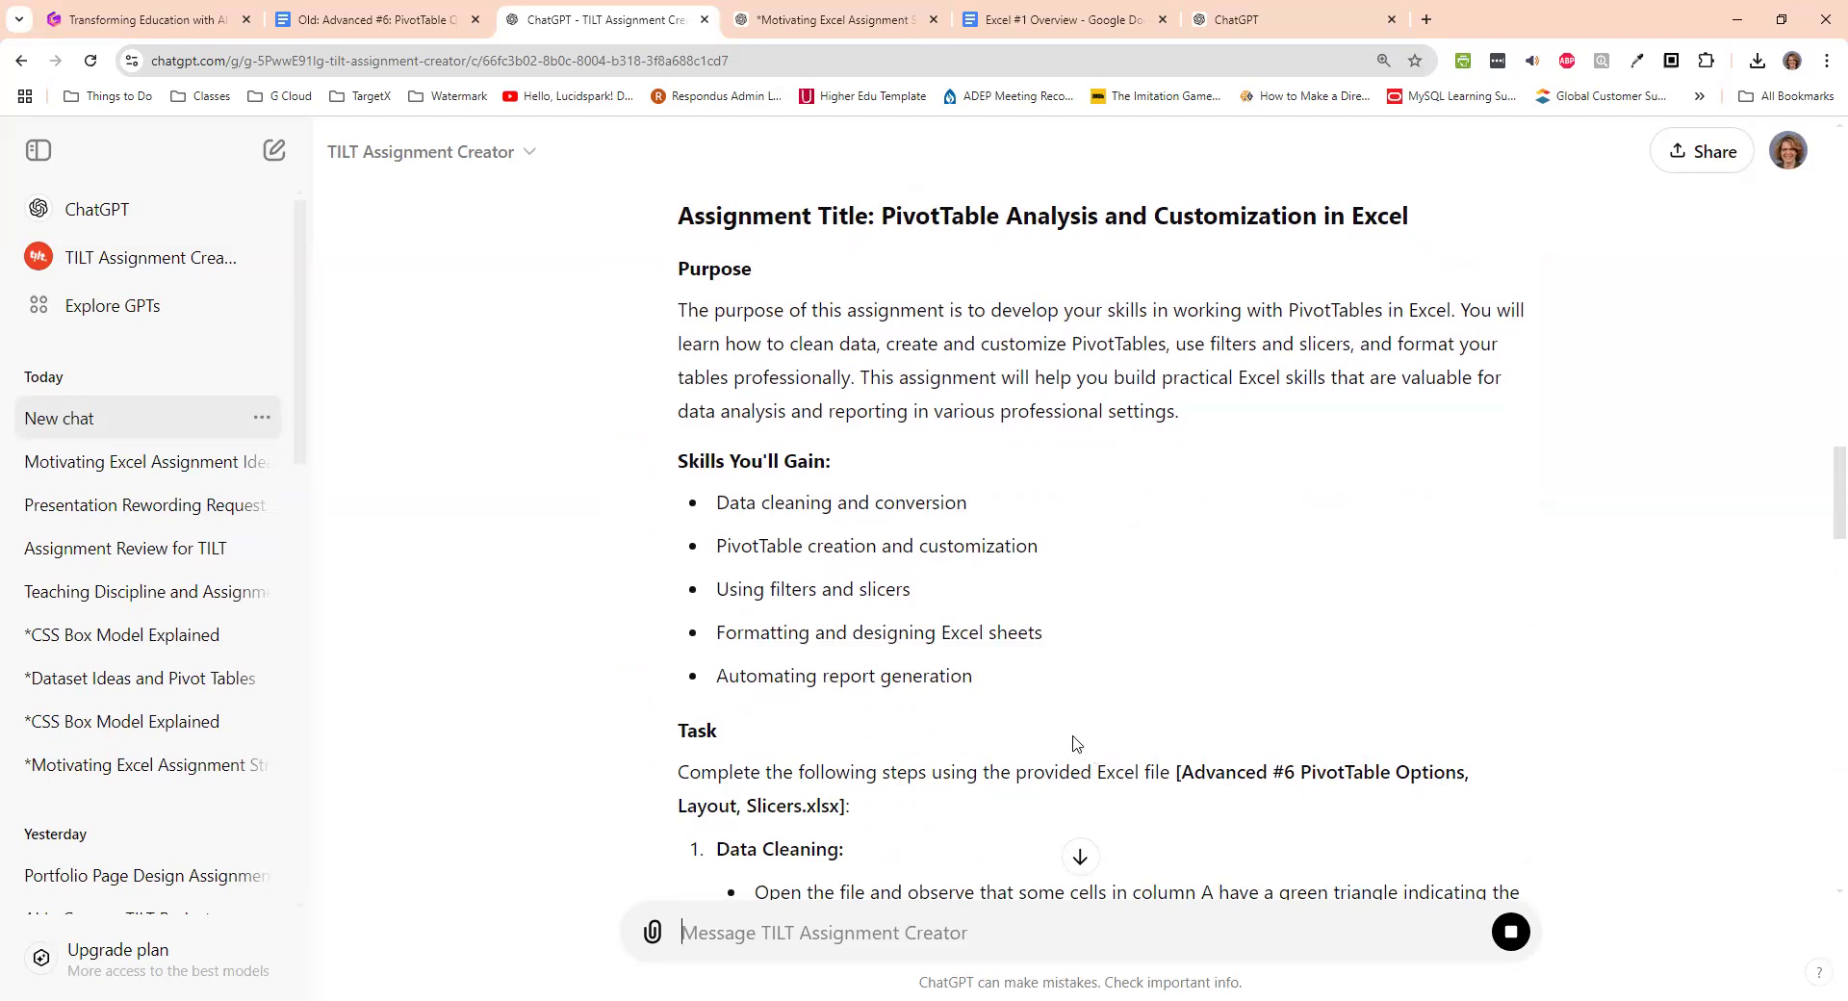
pyautogui.scroll(-2, 1020, 714)
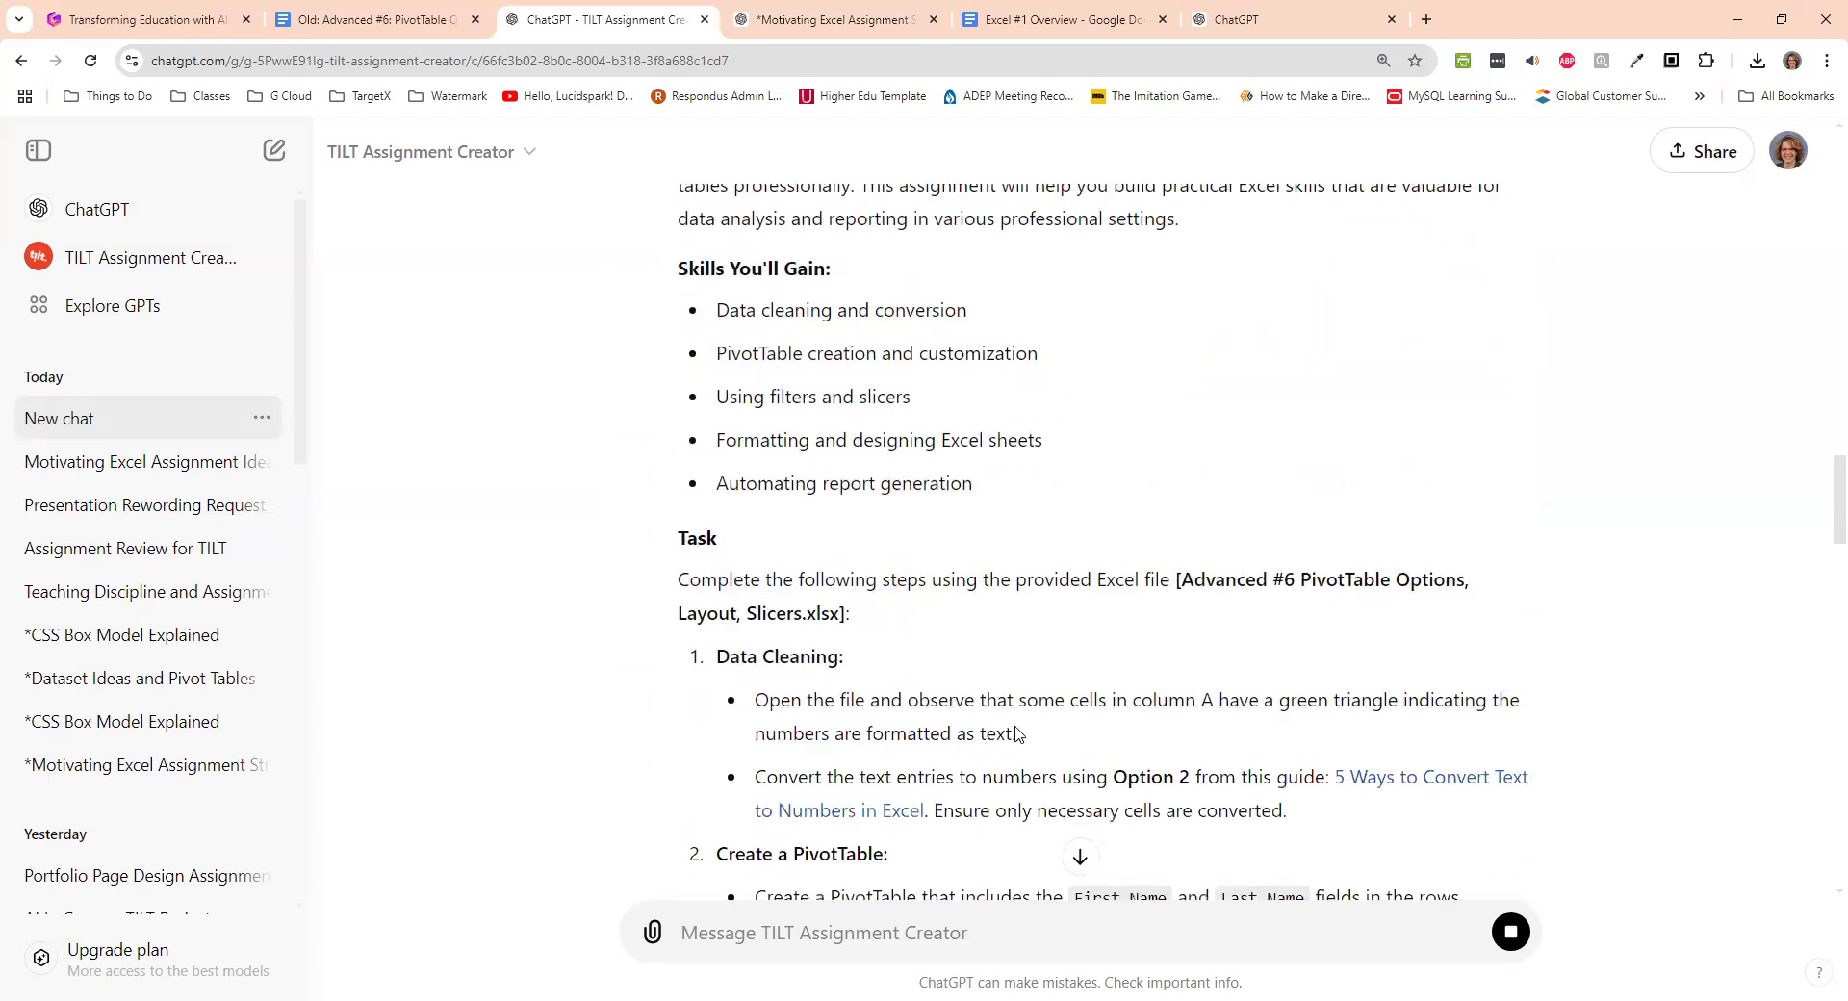
pyautogui.scroll(-1, 1017, 733)
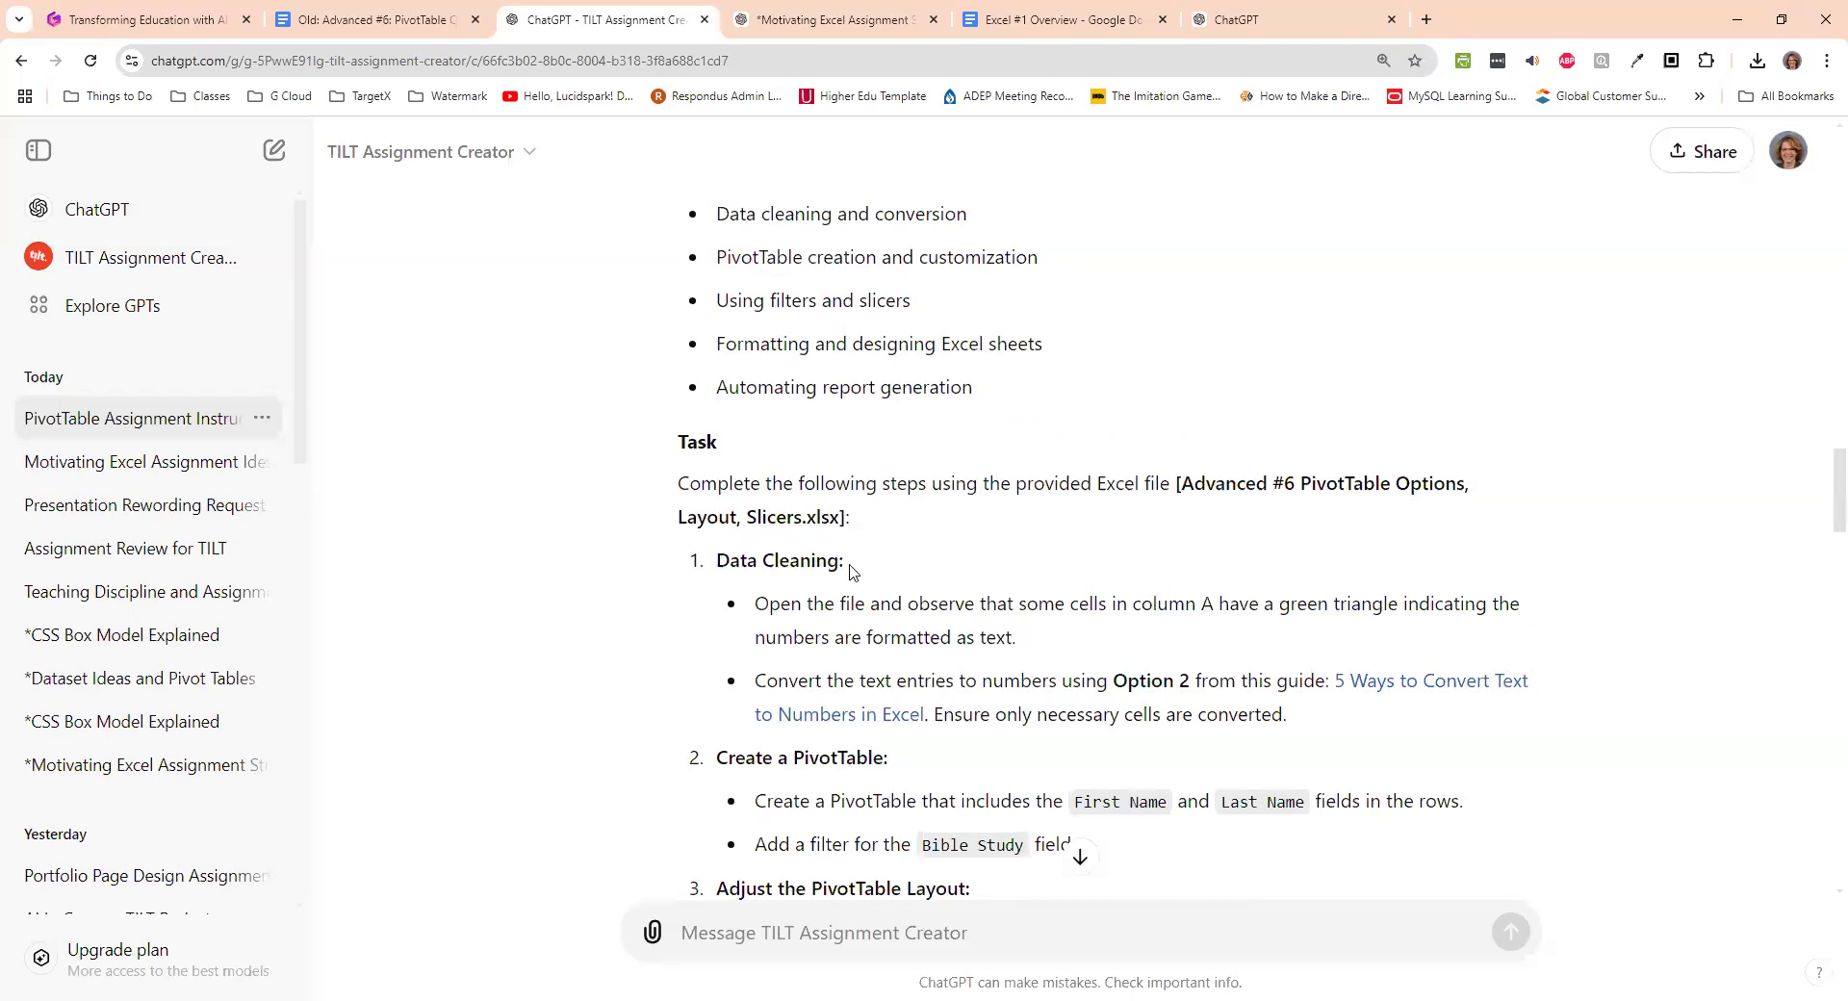
pyautogui.moveTo(913, 758); pyautogui.dragTo(728, 761)
pyautogui.scroll(-3, 761, 794)
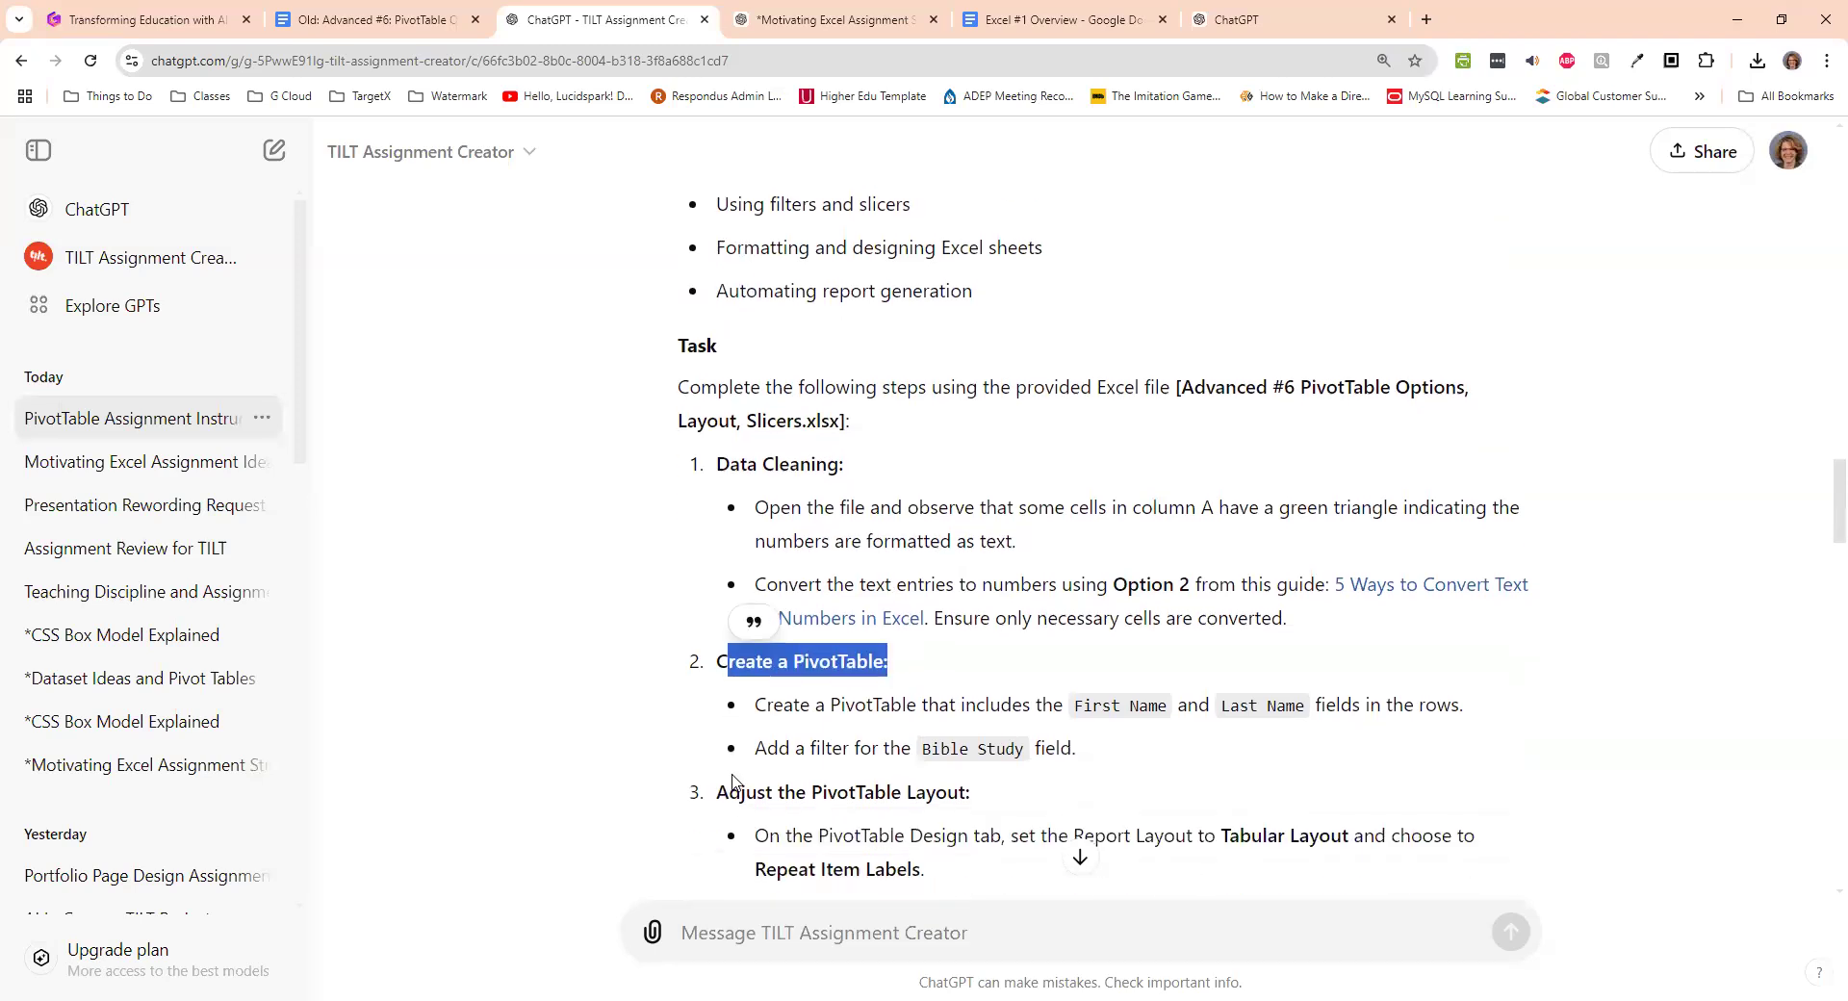
pyautogui.scroll(-1, 784, 799)
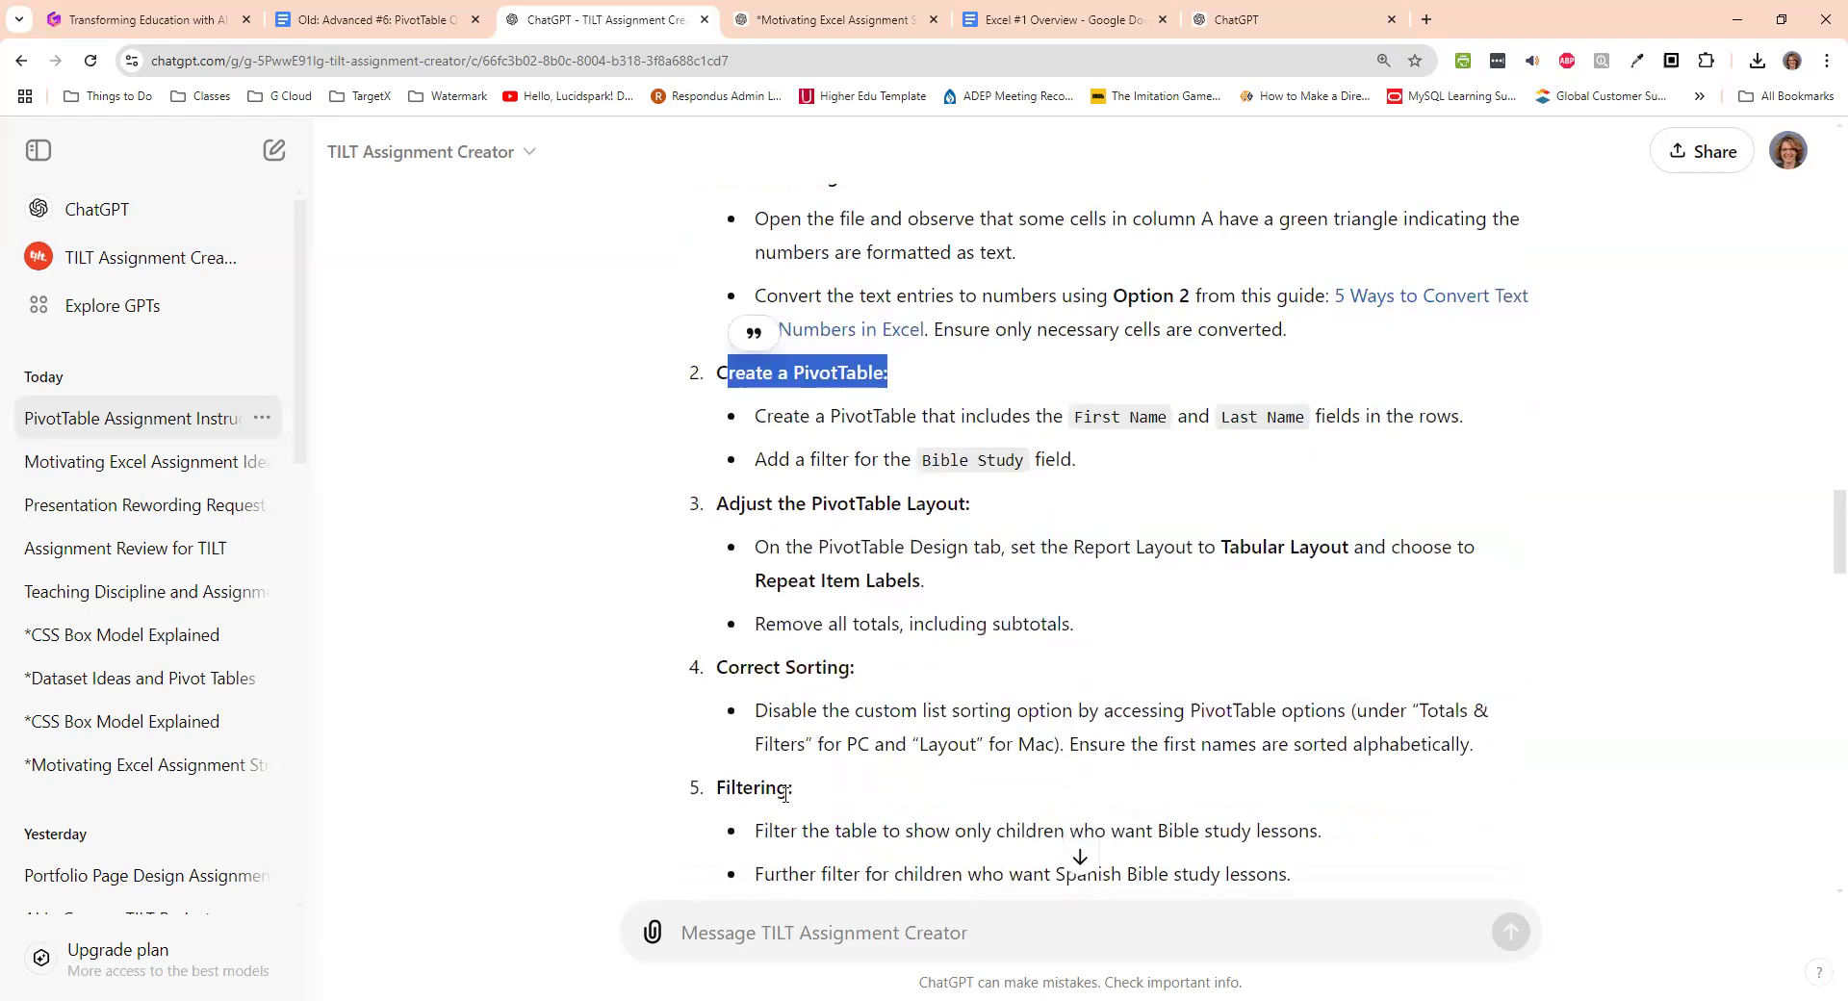
pyautogui.click(355, 29)
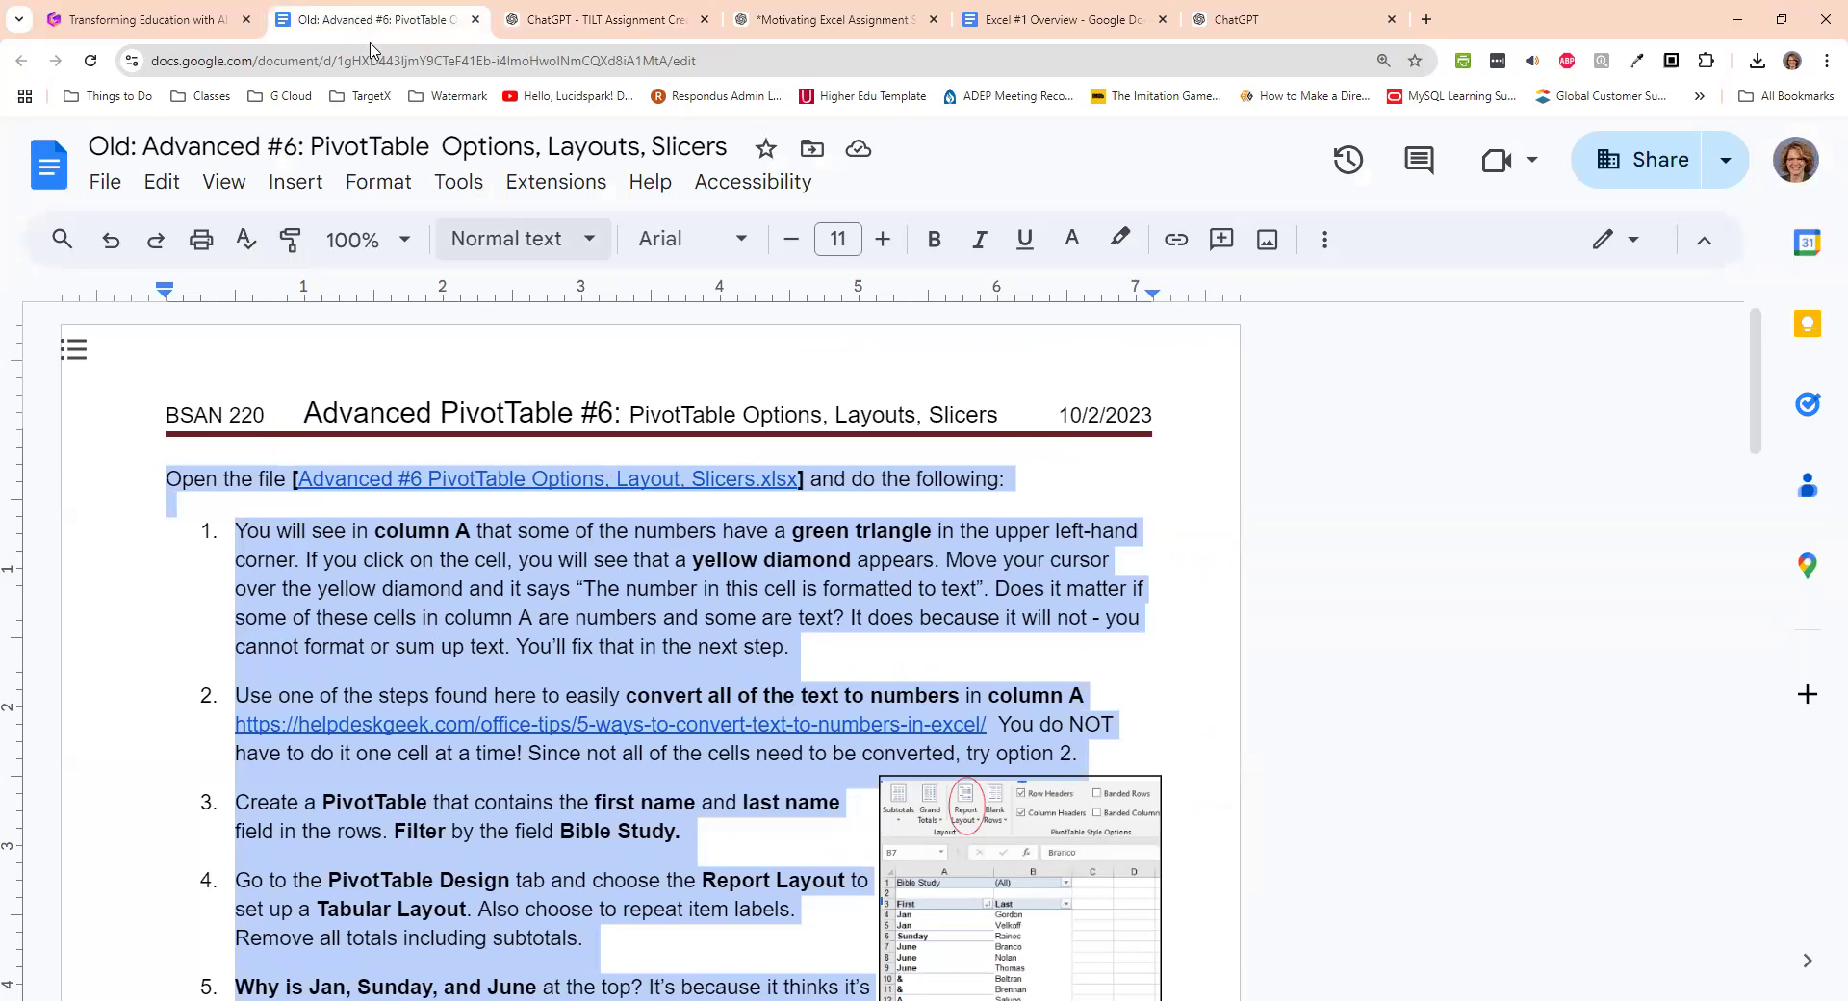
pyautogui.click(575, 563)
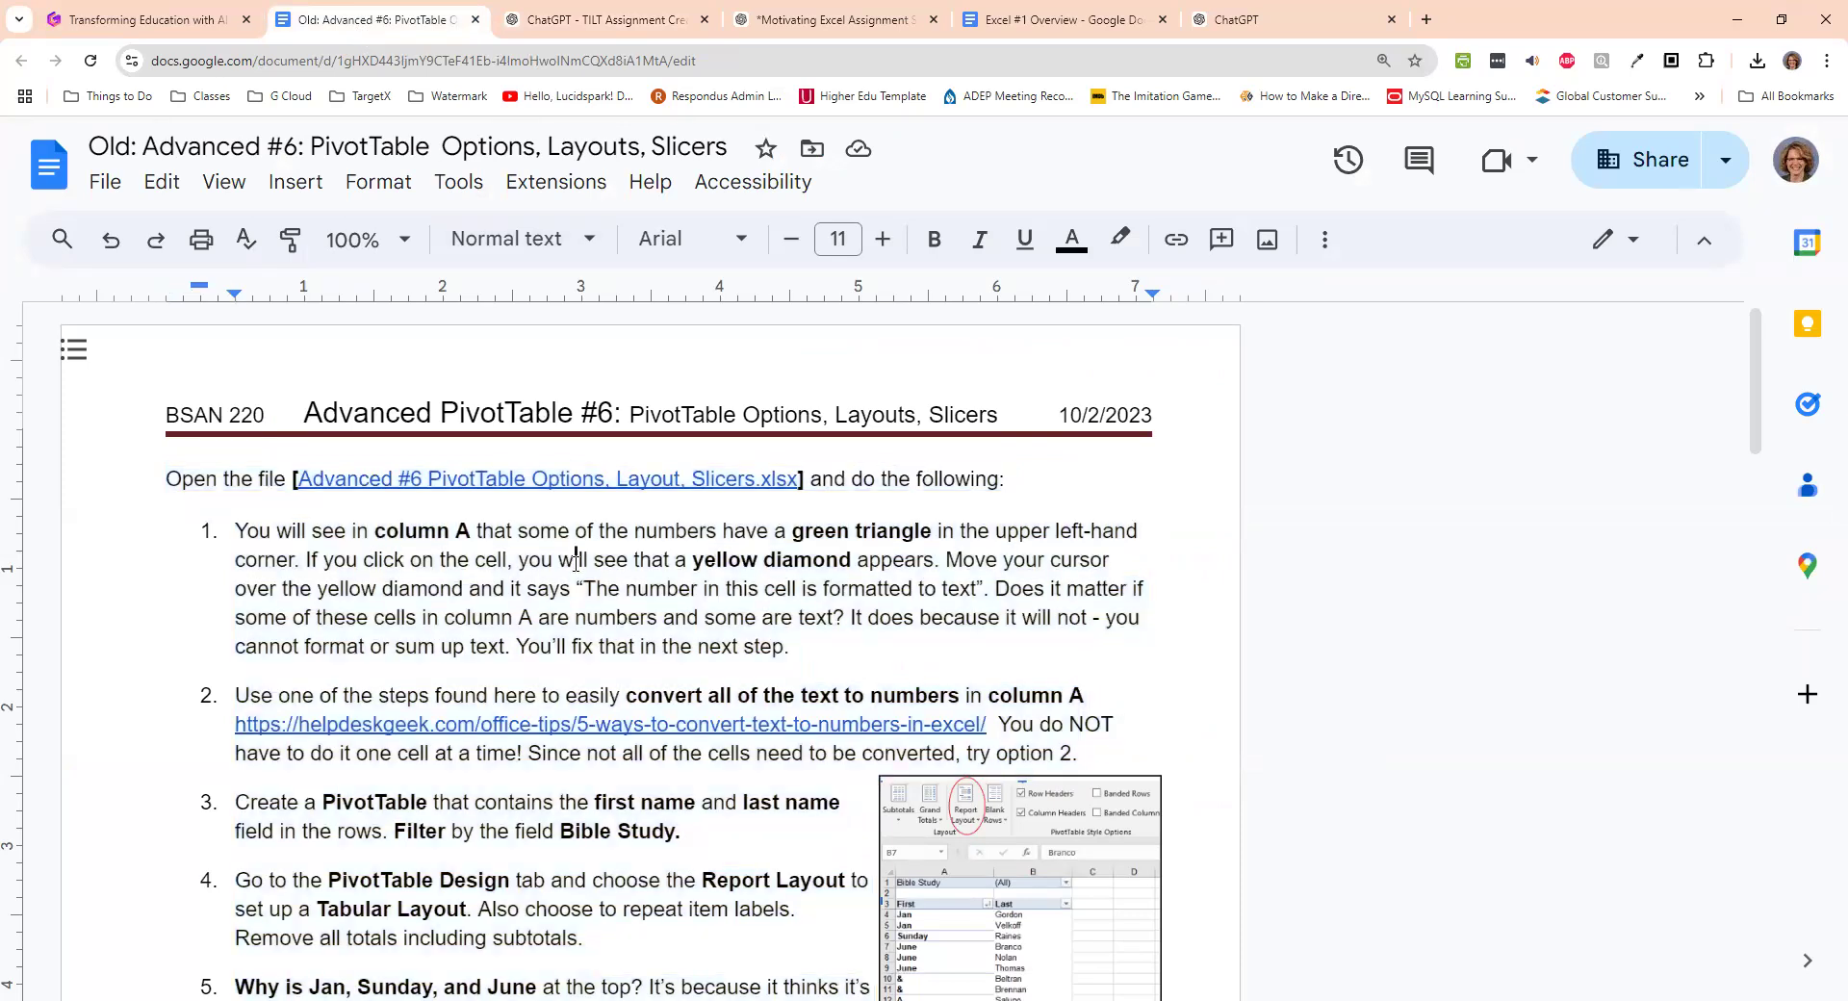
pyautogui.scroll(-1, 579, 578)
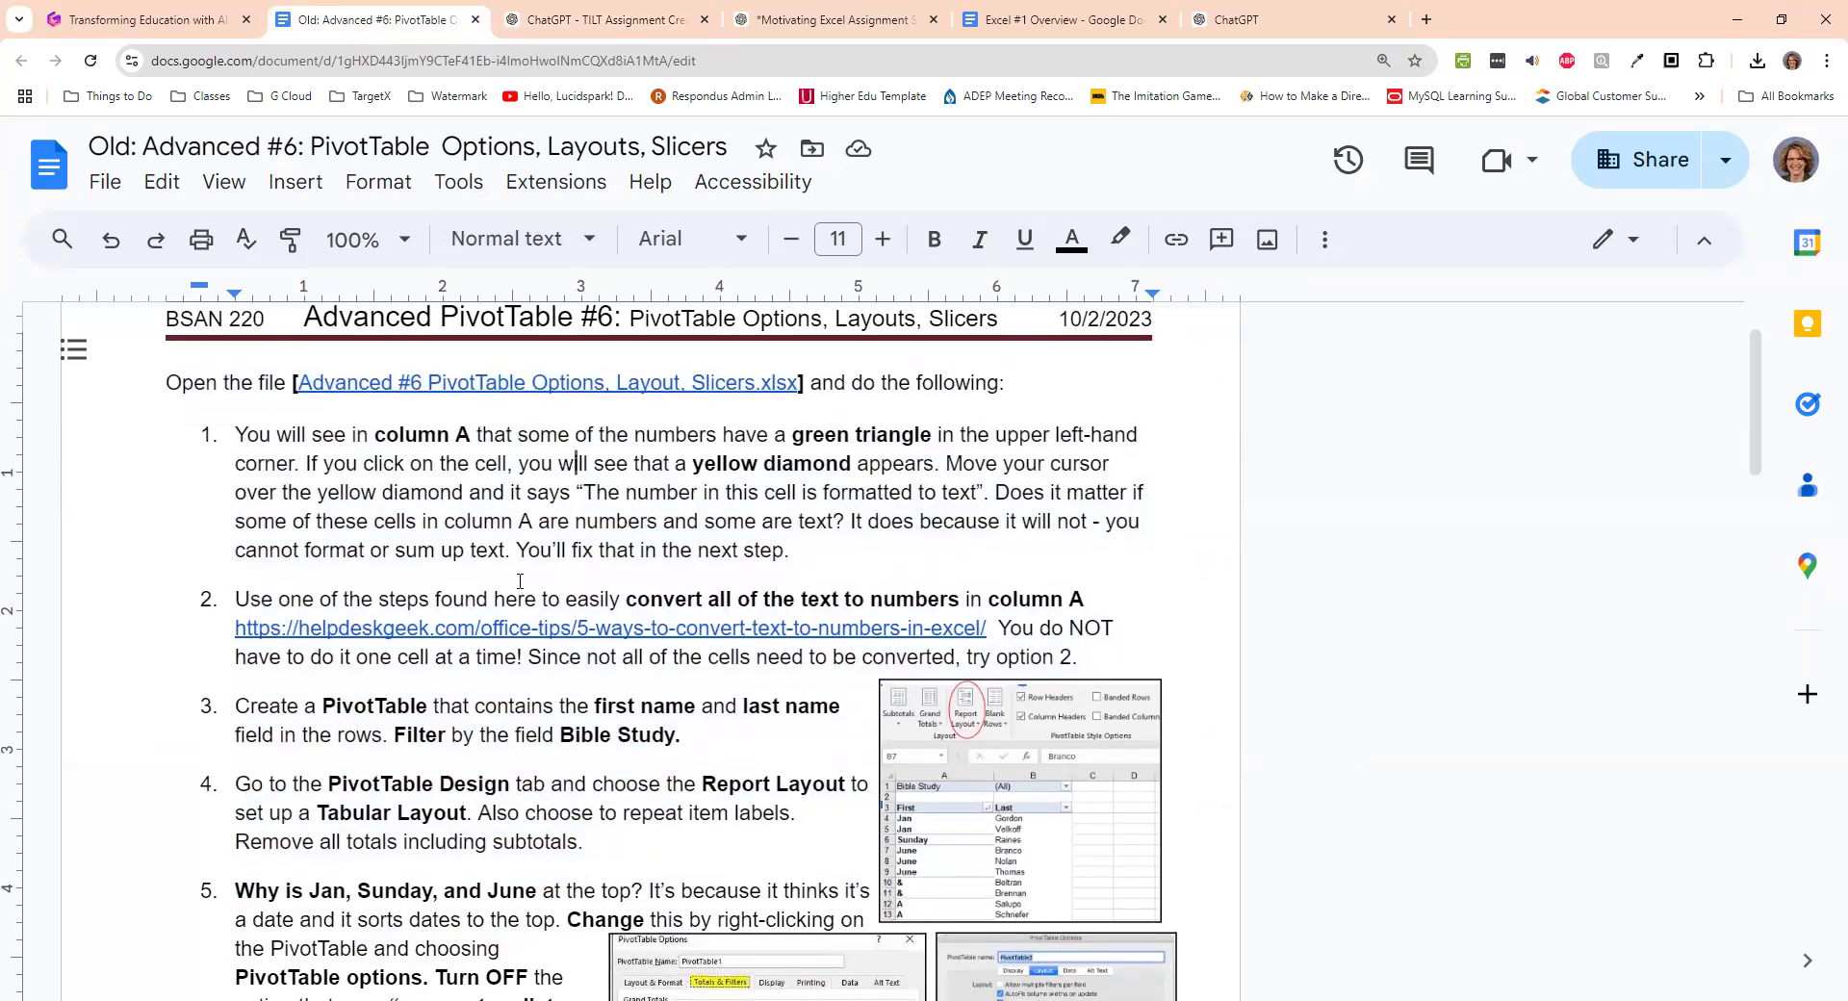
pyautogui.click(594, 20)
pyautogui.scroll(3, 828, 539)
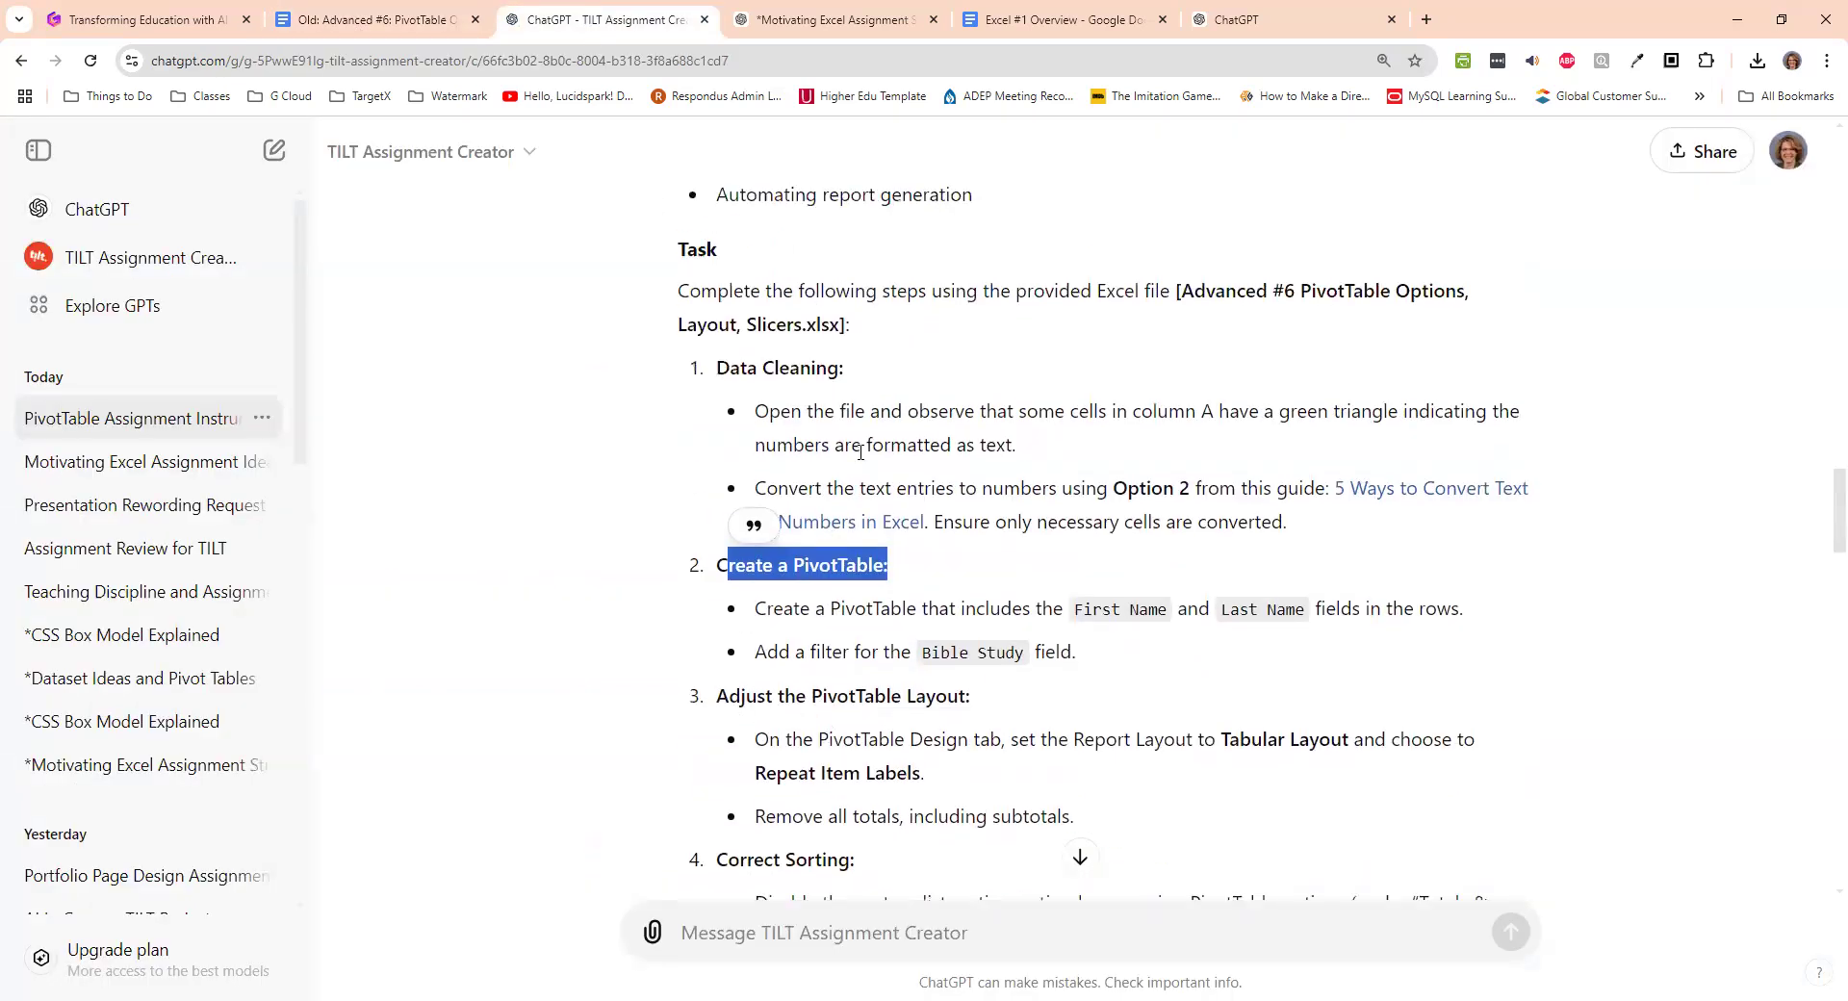
# - Ask ChatGPT to 'save as a word document' for the revised TILT assignment
pyautogui.click(841, 936)
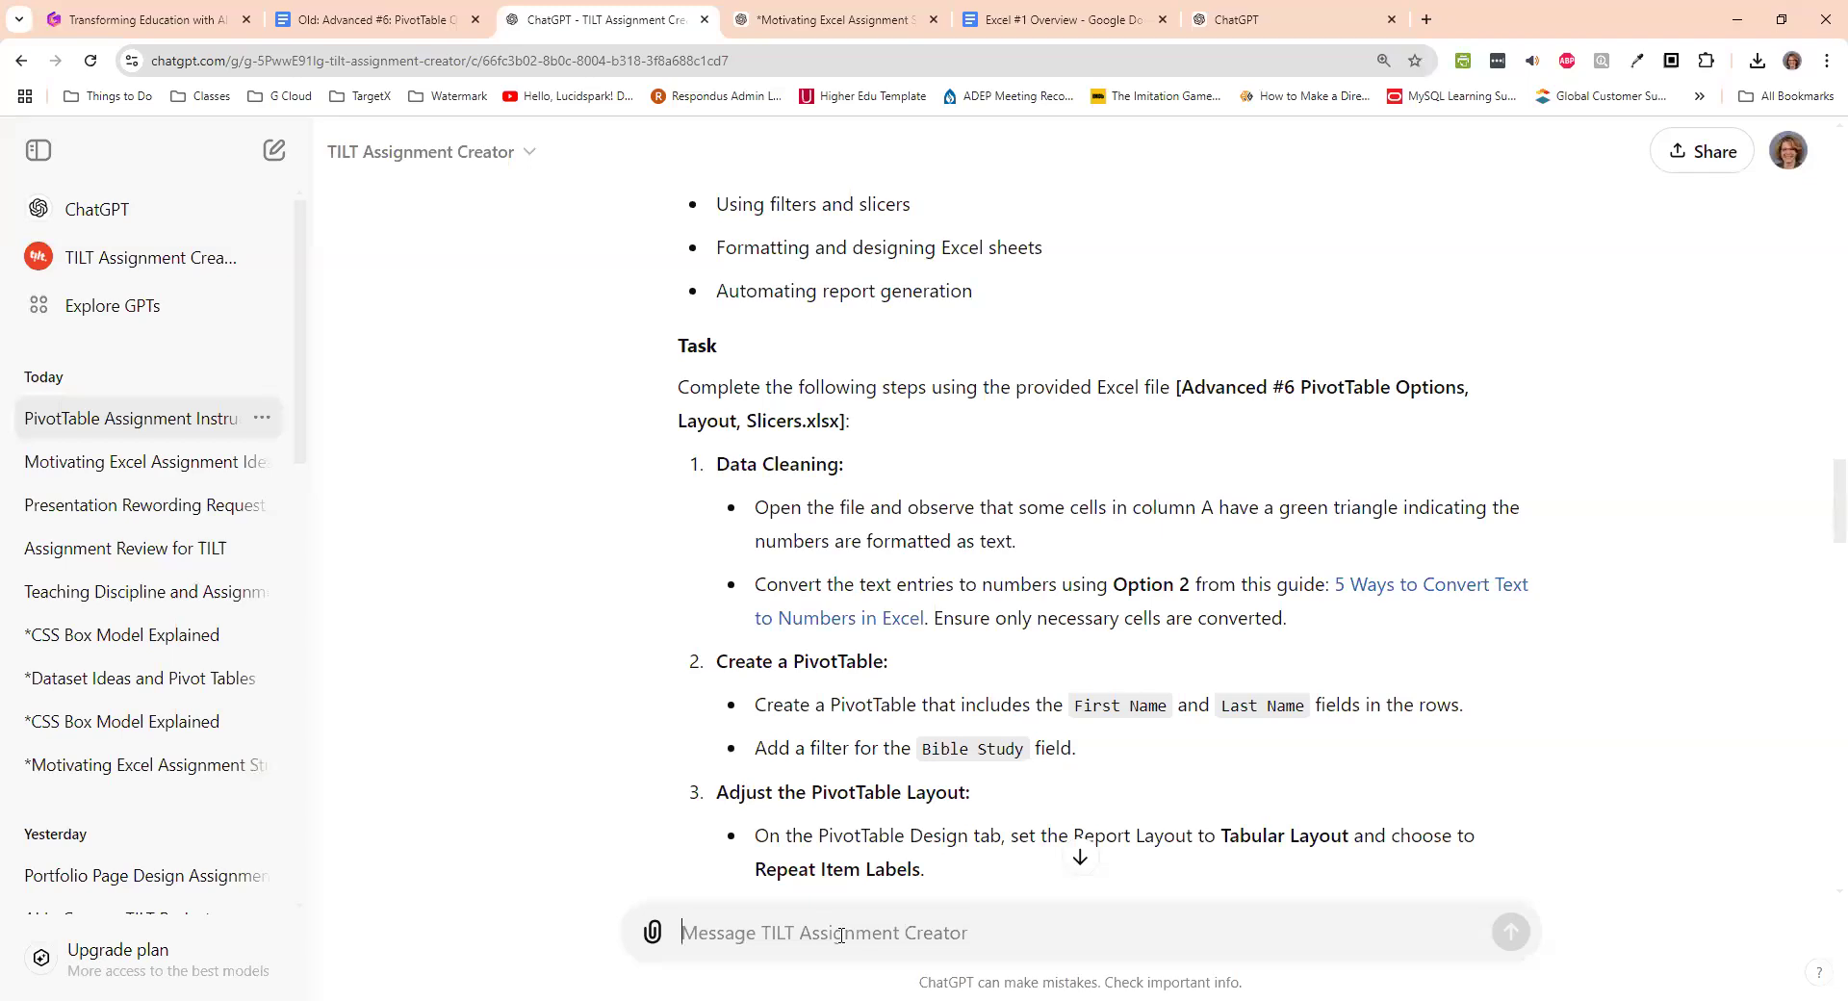
pyautogui.write('s')
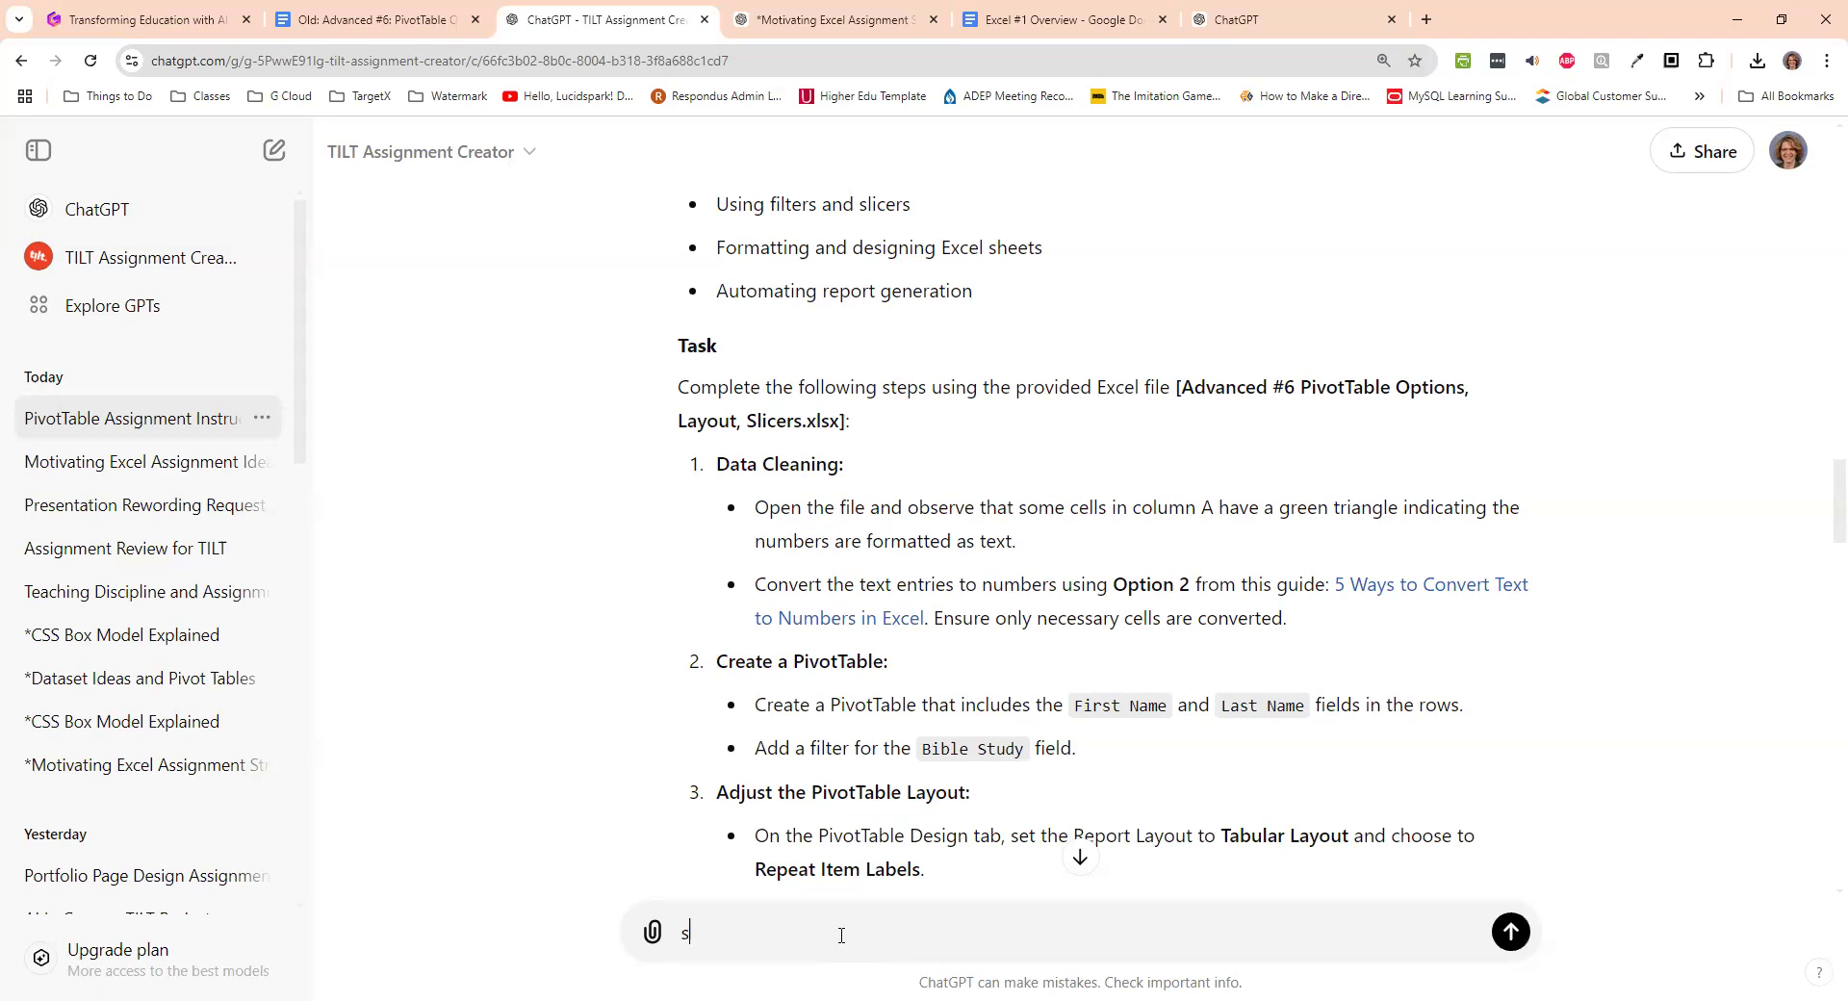
pyautogui.write('ave as a word document')
pyautogui.press('Return')
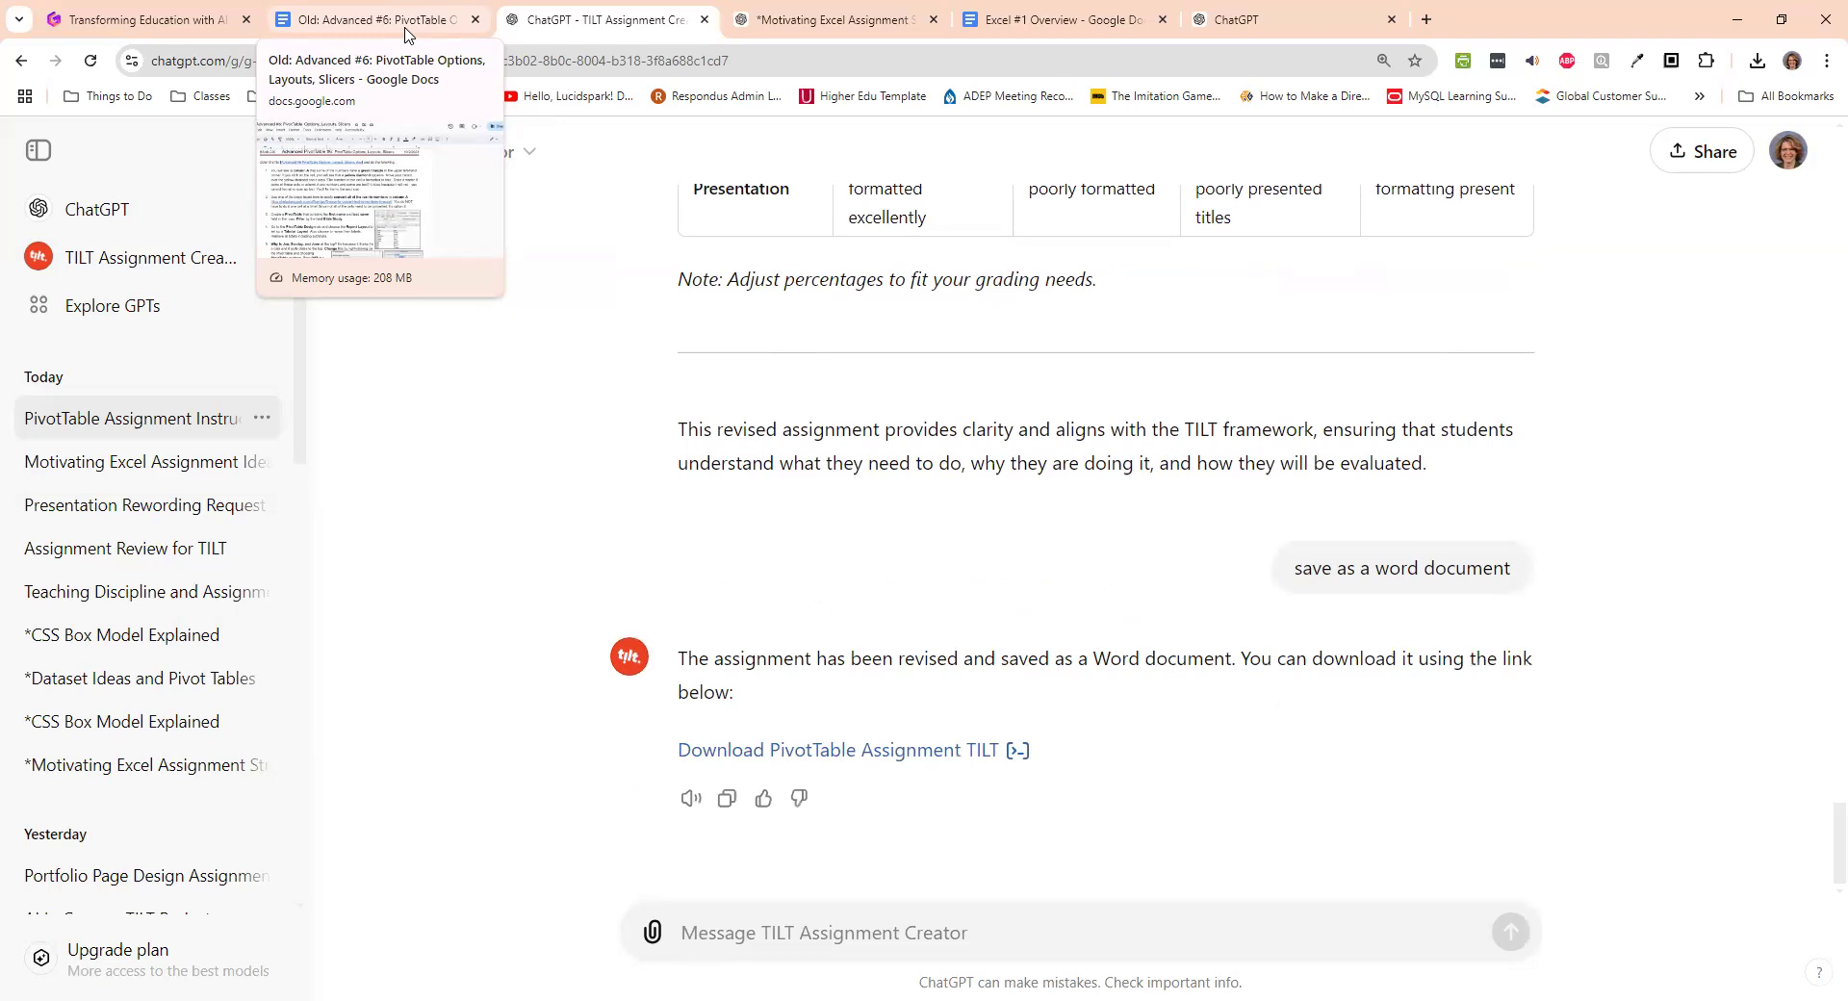
# - Download the PivotTable Assignment TILT Word file from ChatGPT's reply
pyautogui.click(813, 762)
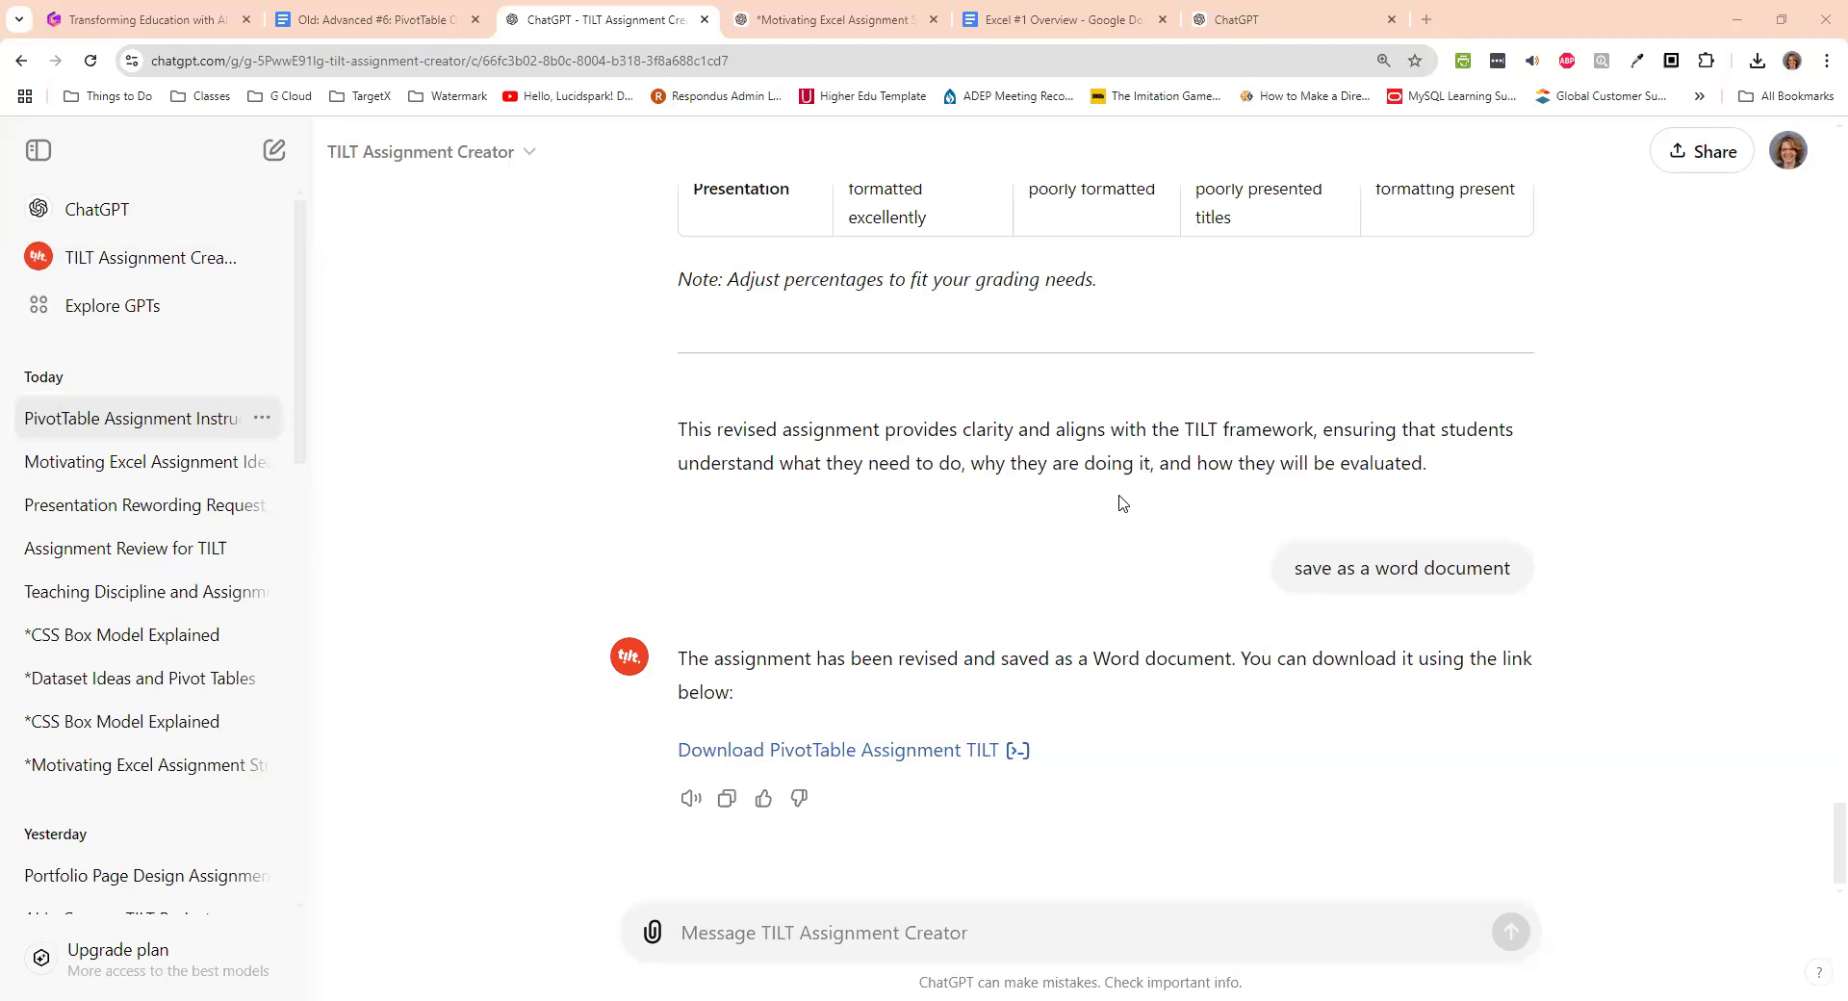
# - Highlight the TILT PivotTable assignment from its title through the rubric and closing note
pyautogui.scroll(20, 829, 553)
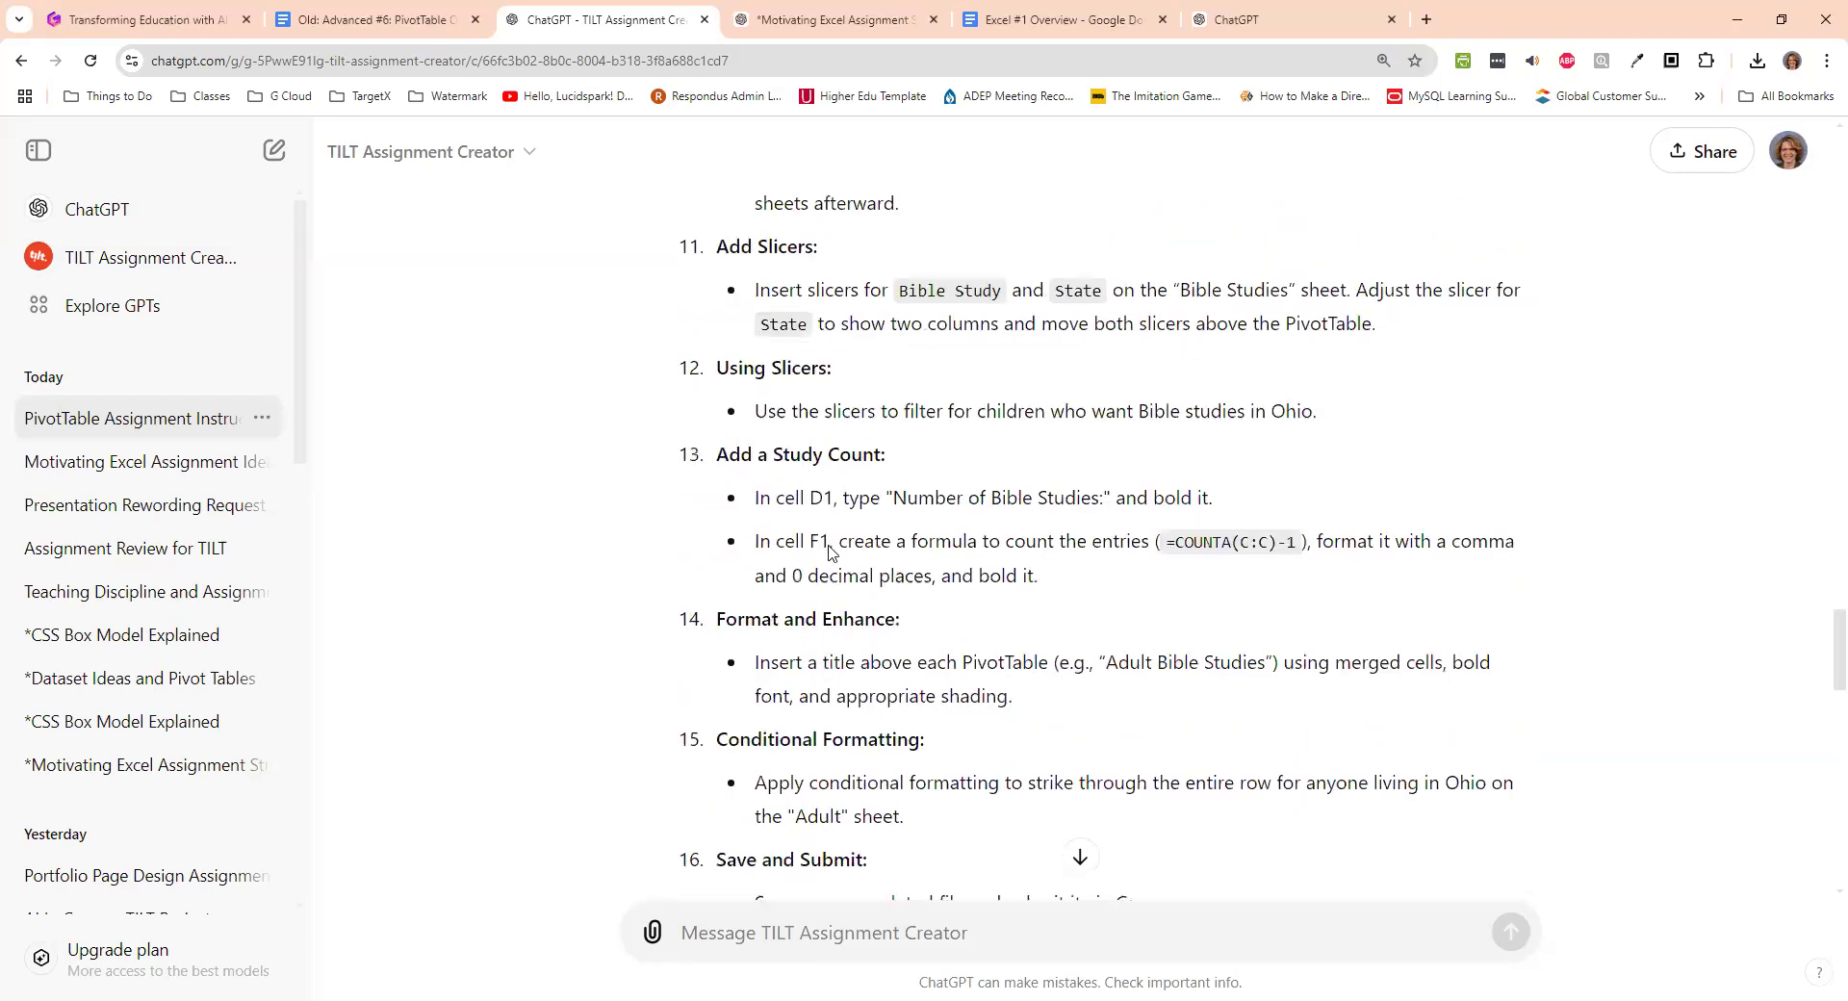
pyautogui.scroll(10, 829, 553)
pyautogui.scroll(-2, 713, 556)
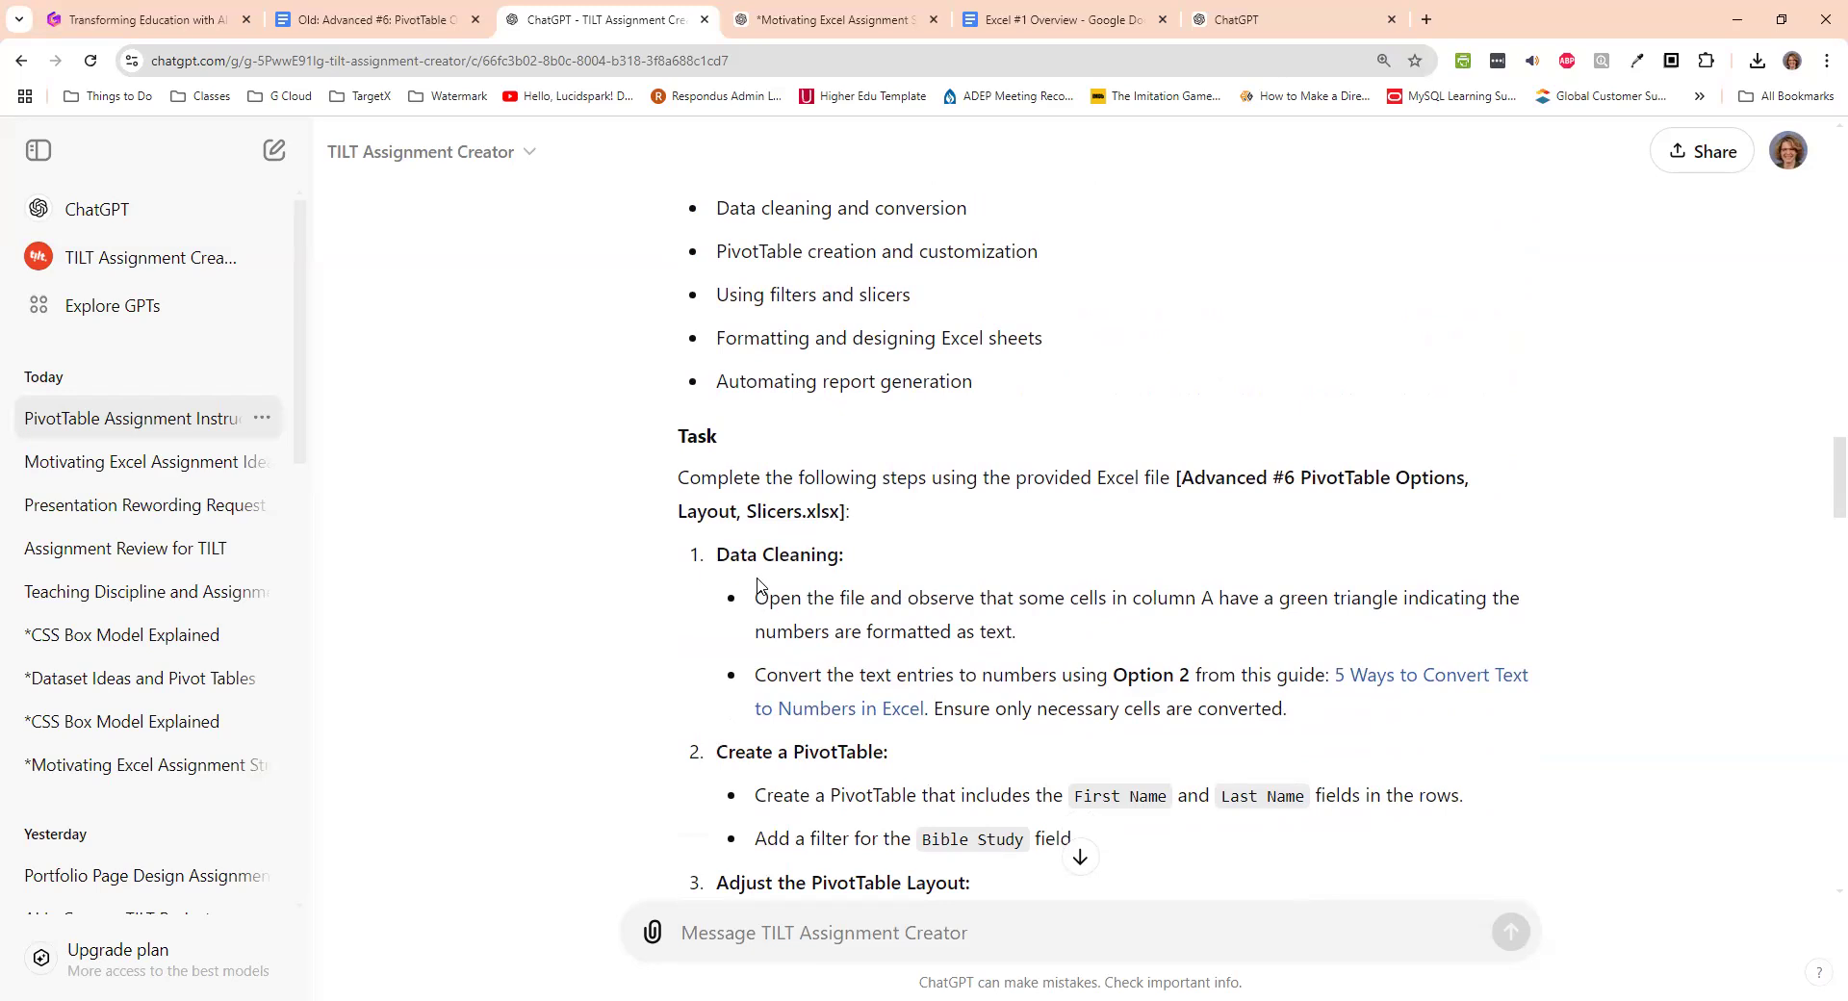
pyautogui.scroll(-2, 750, 627)
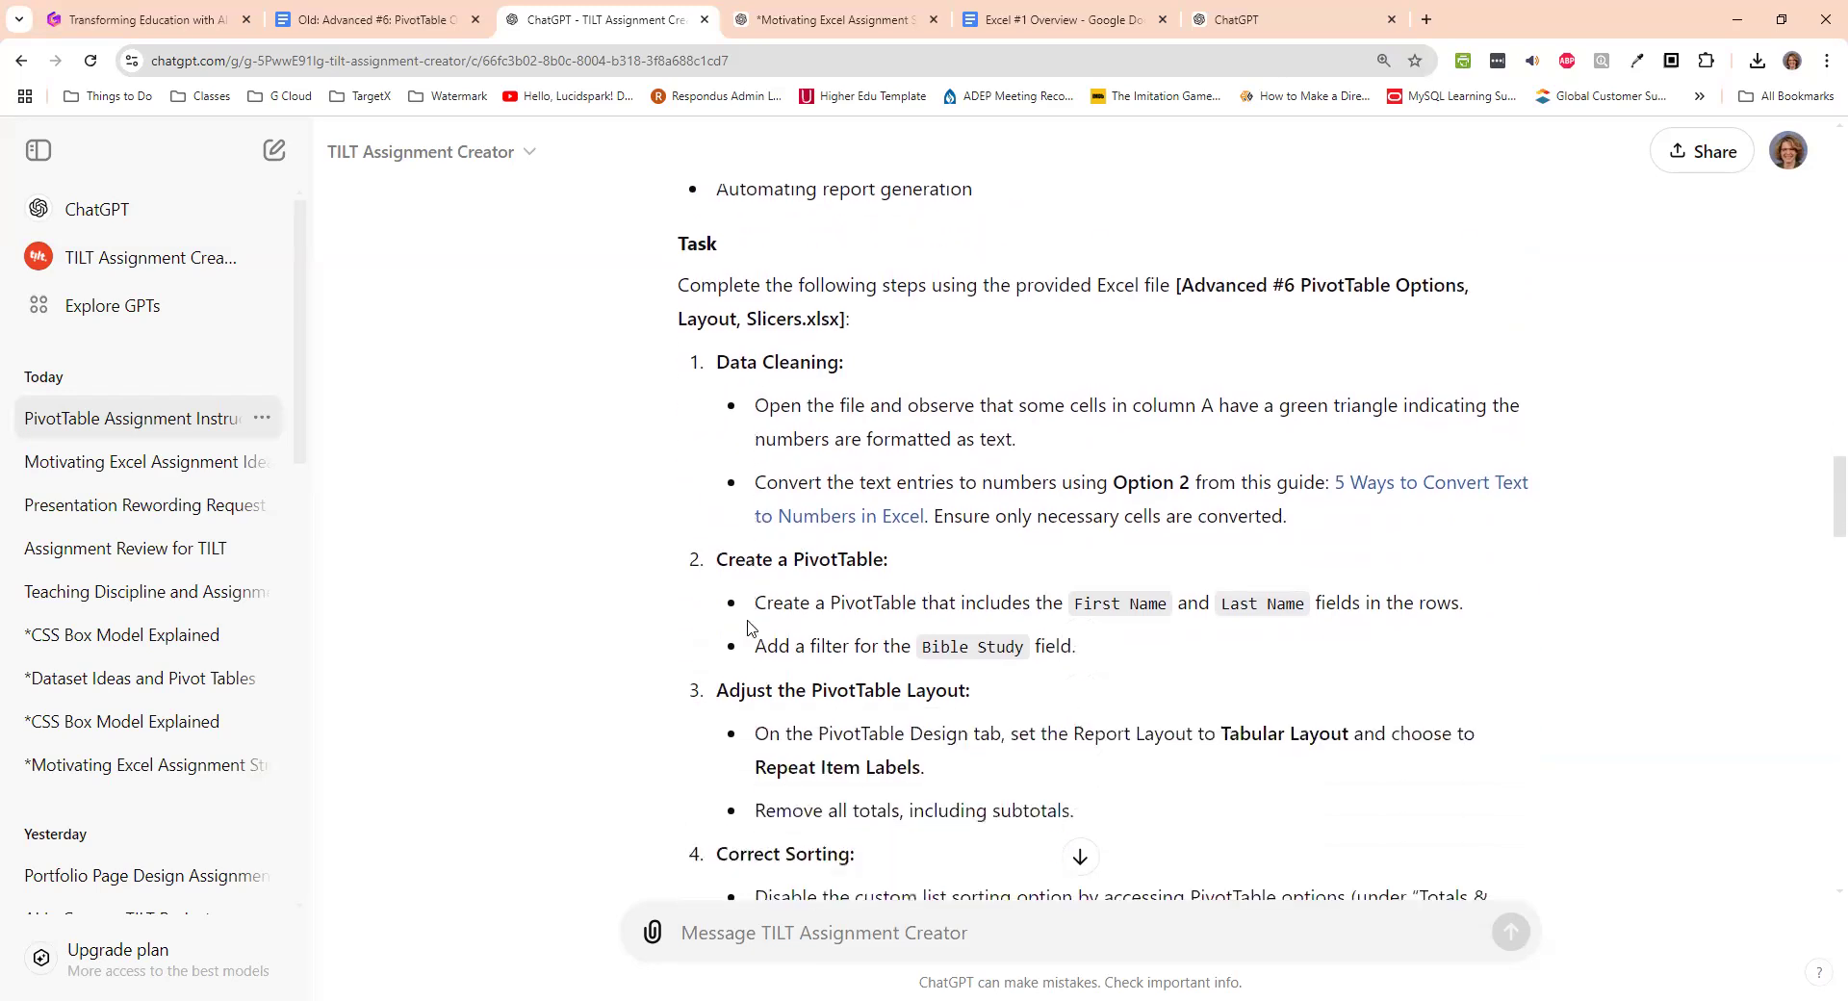
pyautogui.scroll(6, 719, 445)
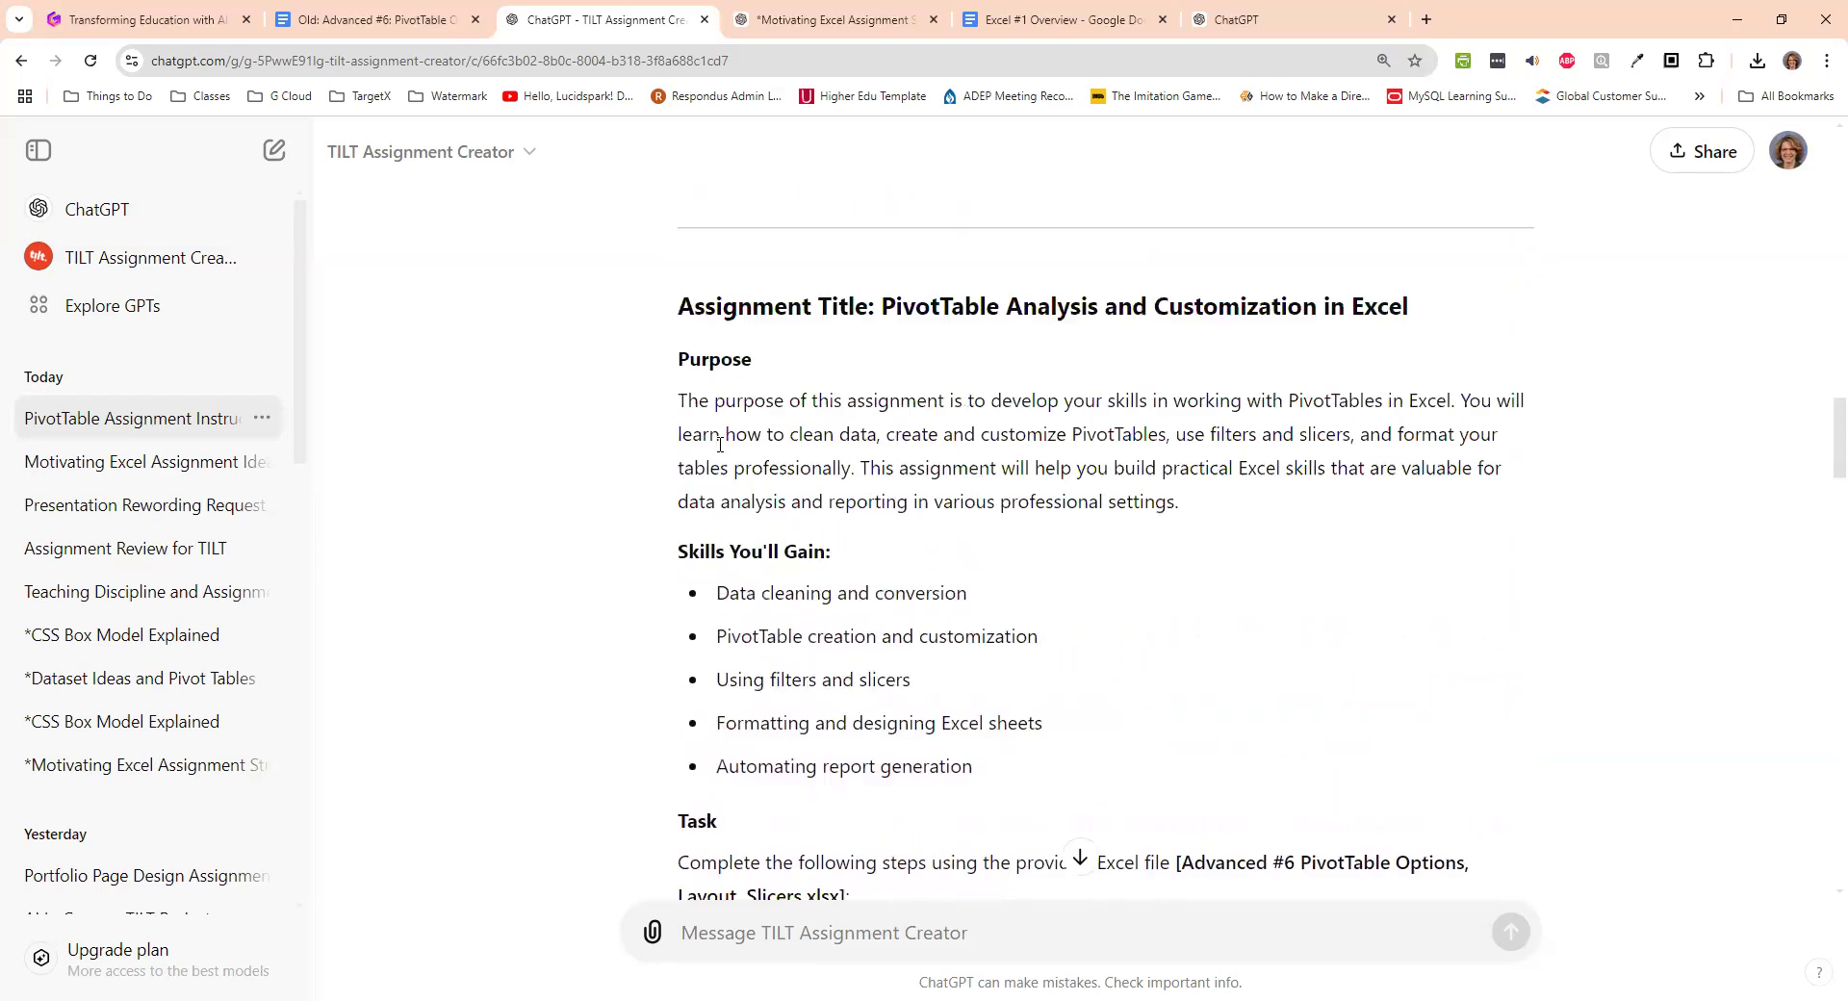
pyautogui.scroll(3, 720, 444)
pyautogui.moveTo(679, 595); pyautogui.dragTo(944, 390)
pyautogui.scroll(-20, 739, 583)
pyautogui.scroll(4, 960, 438)
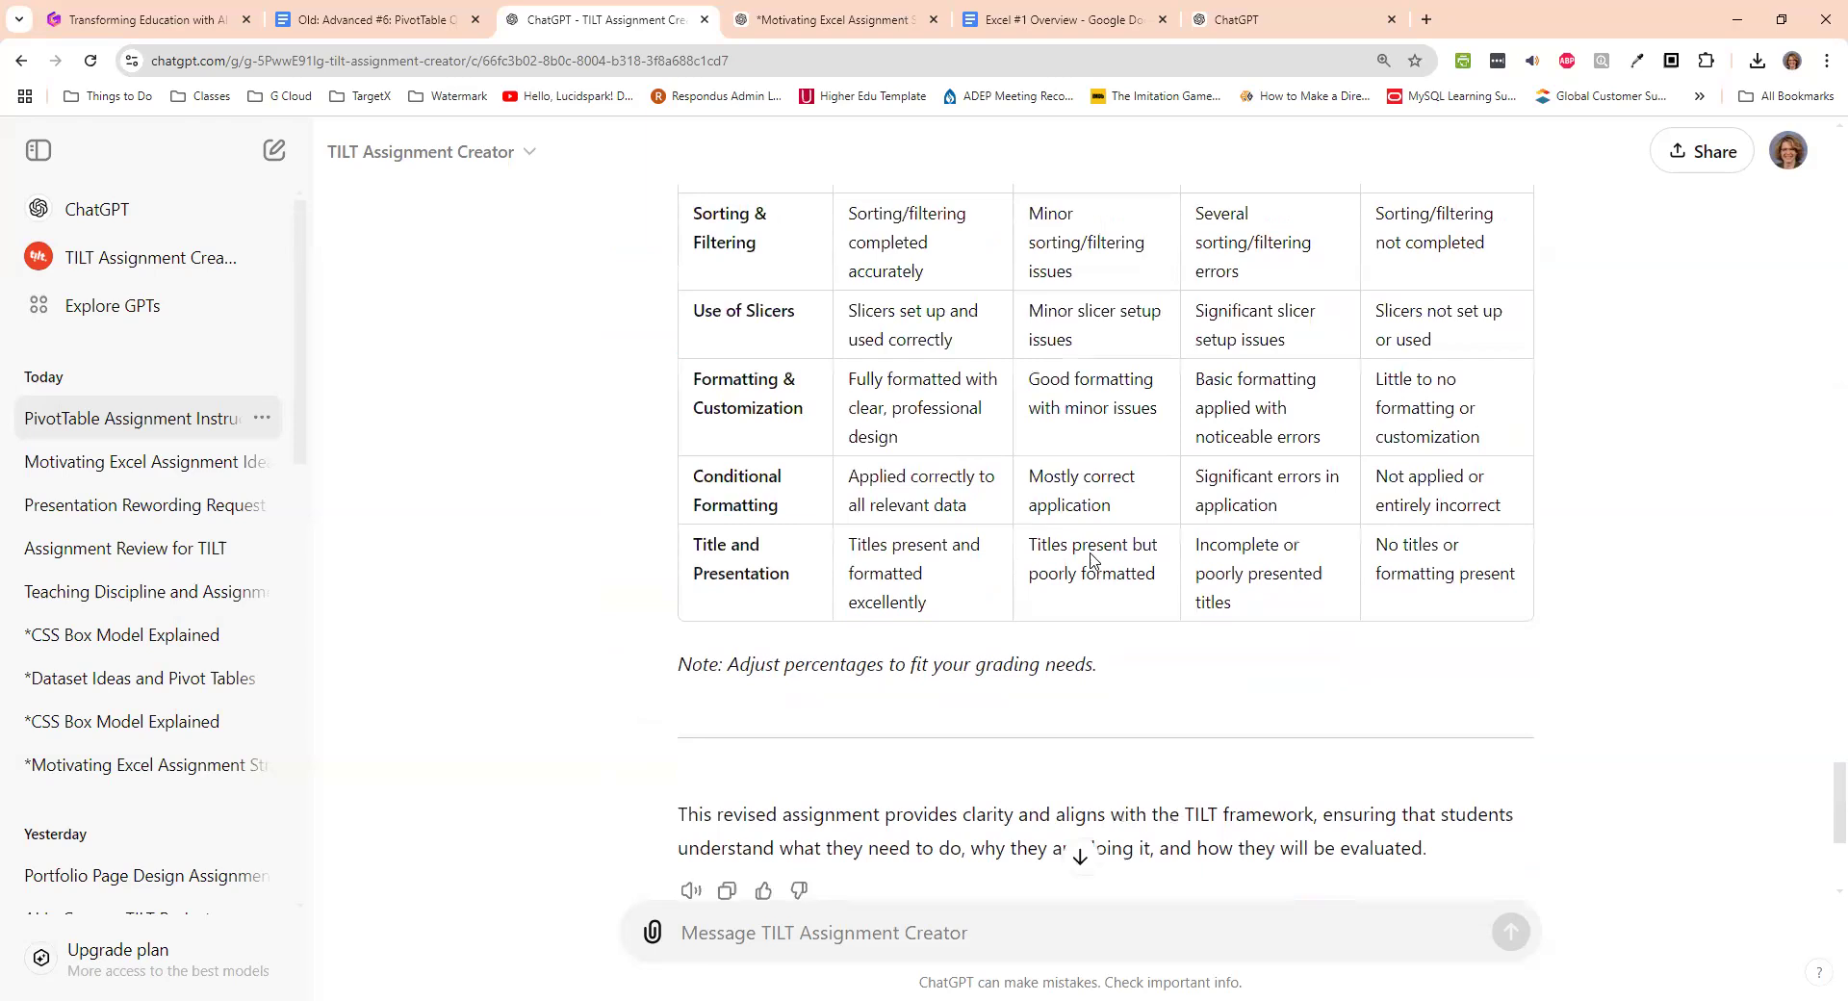
pyautogui.moveTo(1291, 672); pyautogui.dragTo(675, 219)
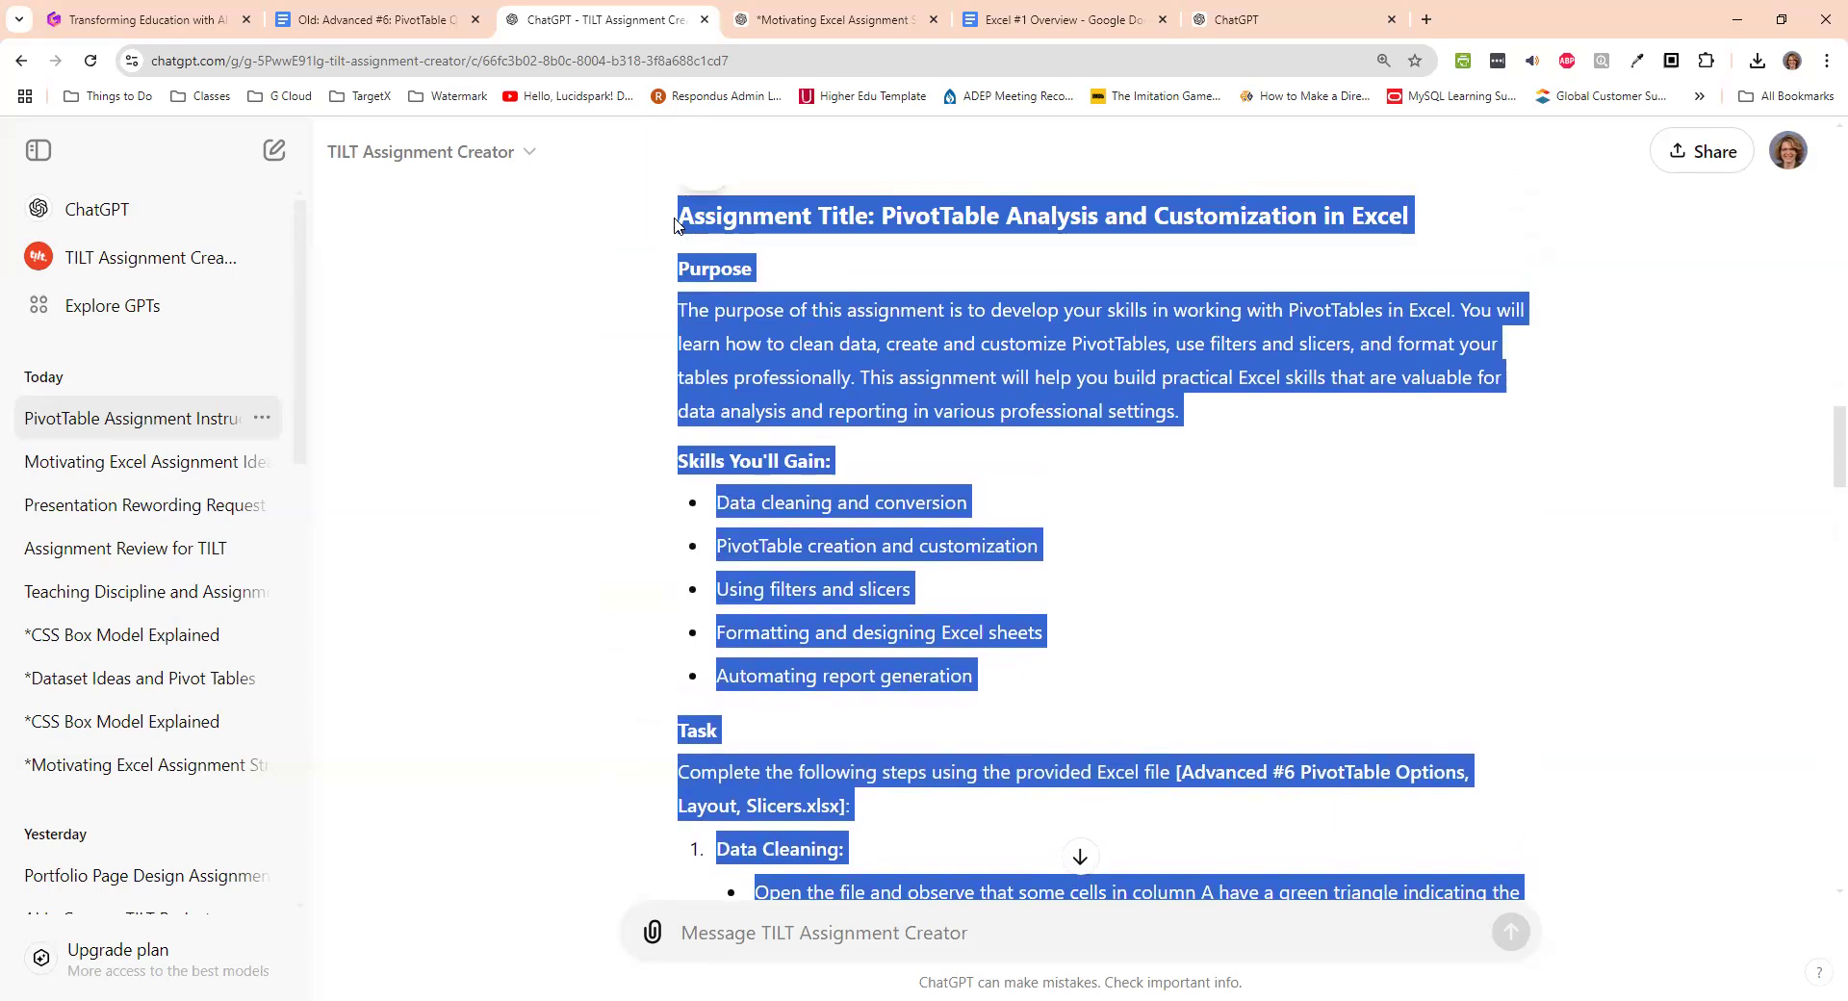
pyautogui.hotkey('alt', 'Tab')
# - Switch to the Transforming Education with AI presentation and advance to Fostering Deeper Learning
pyautogui.click(81, 23)
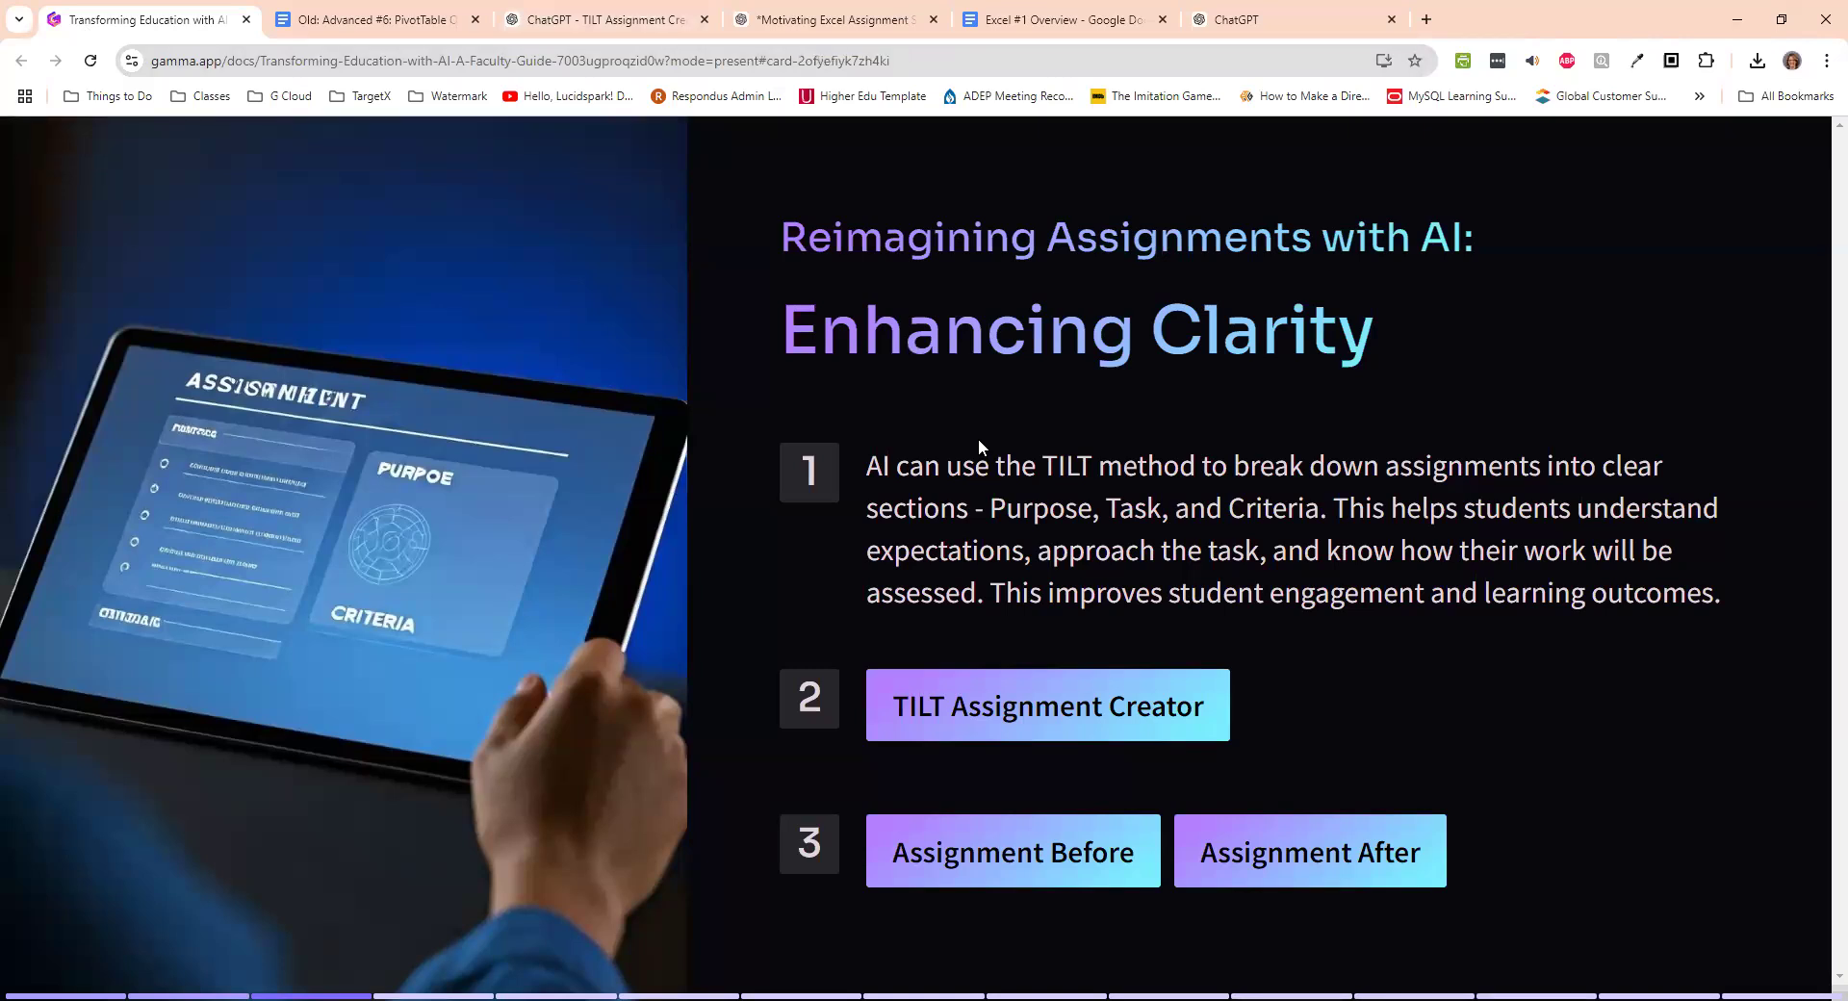
pyautogui.press('Right')
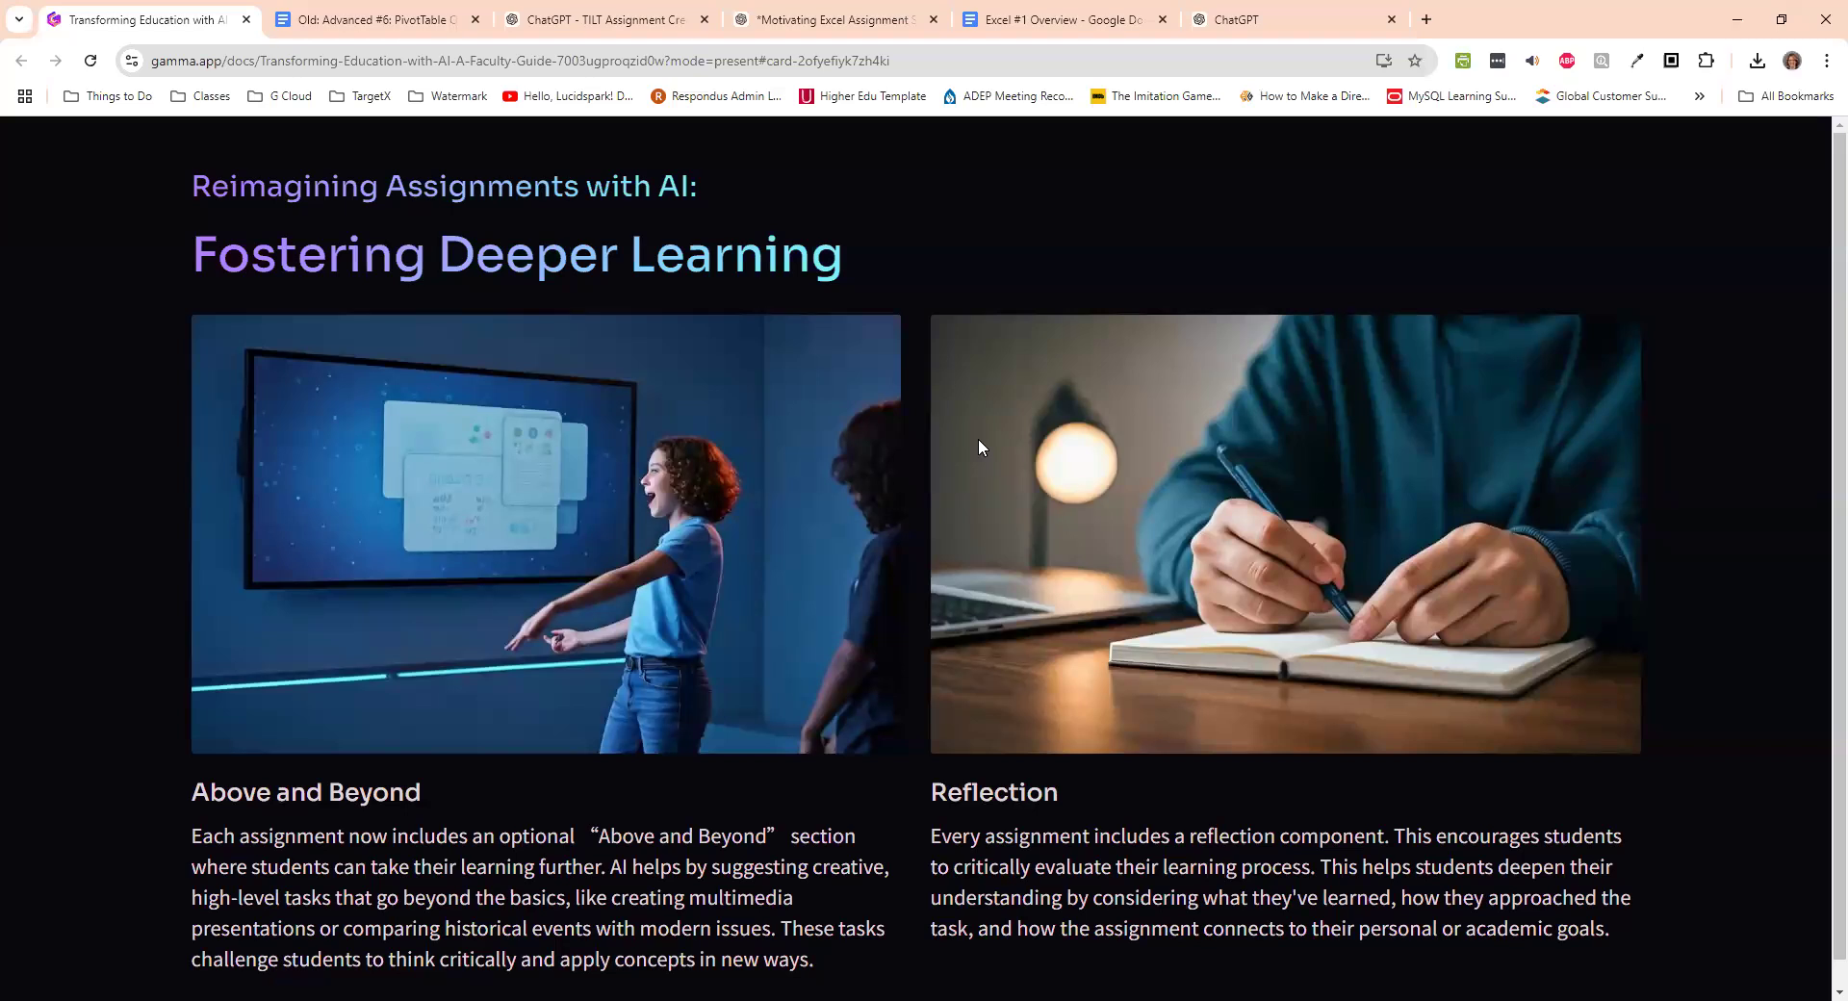
# - Advance to the AI-Powered Lecture Enhancement slide and close the five extra document and chat tabs
pyautogui.press('Right')
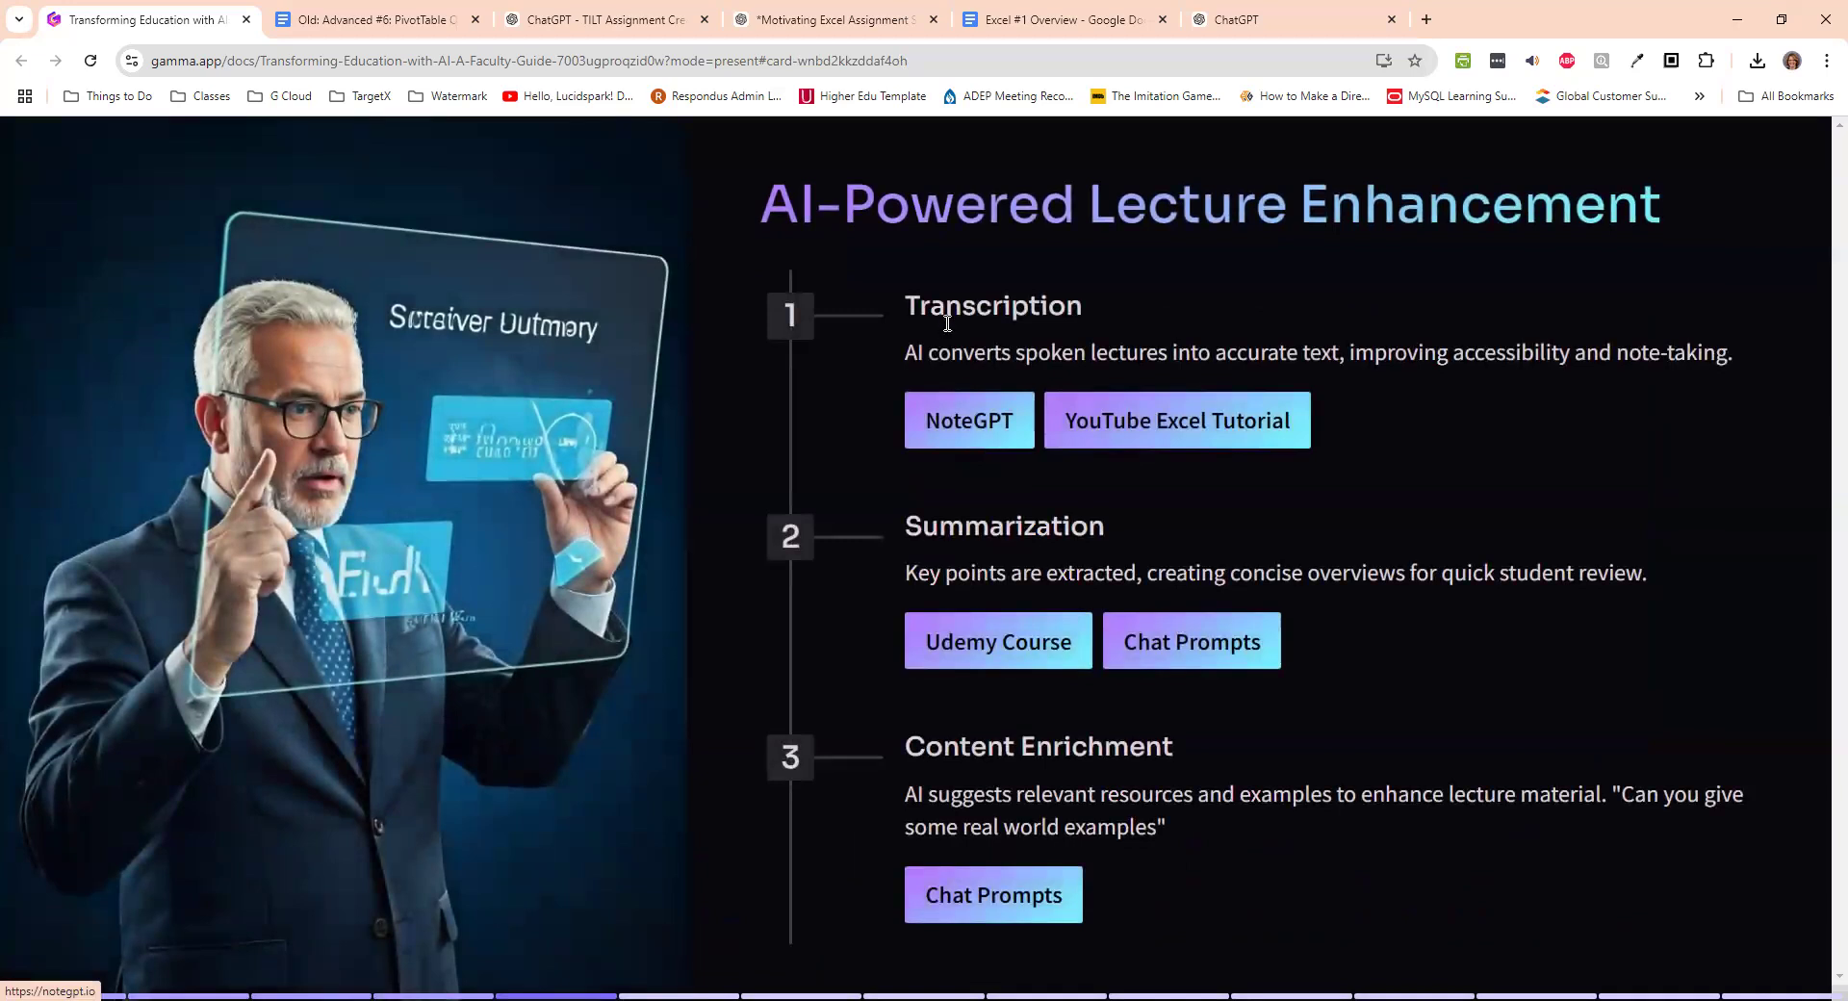
pyautogui.click(474, 20)
pyautogui.click(474, 20)
pyautogui.click(474, 20)
pyautogui.click(474, 20)
pyautogui.click(474, 20)
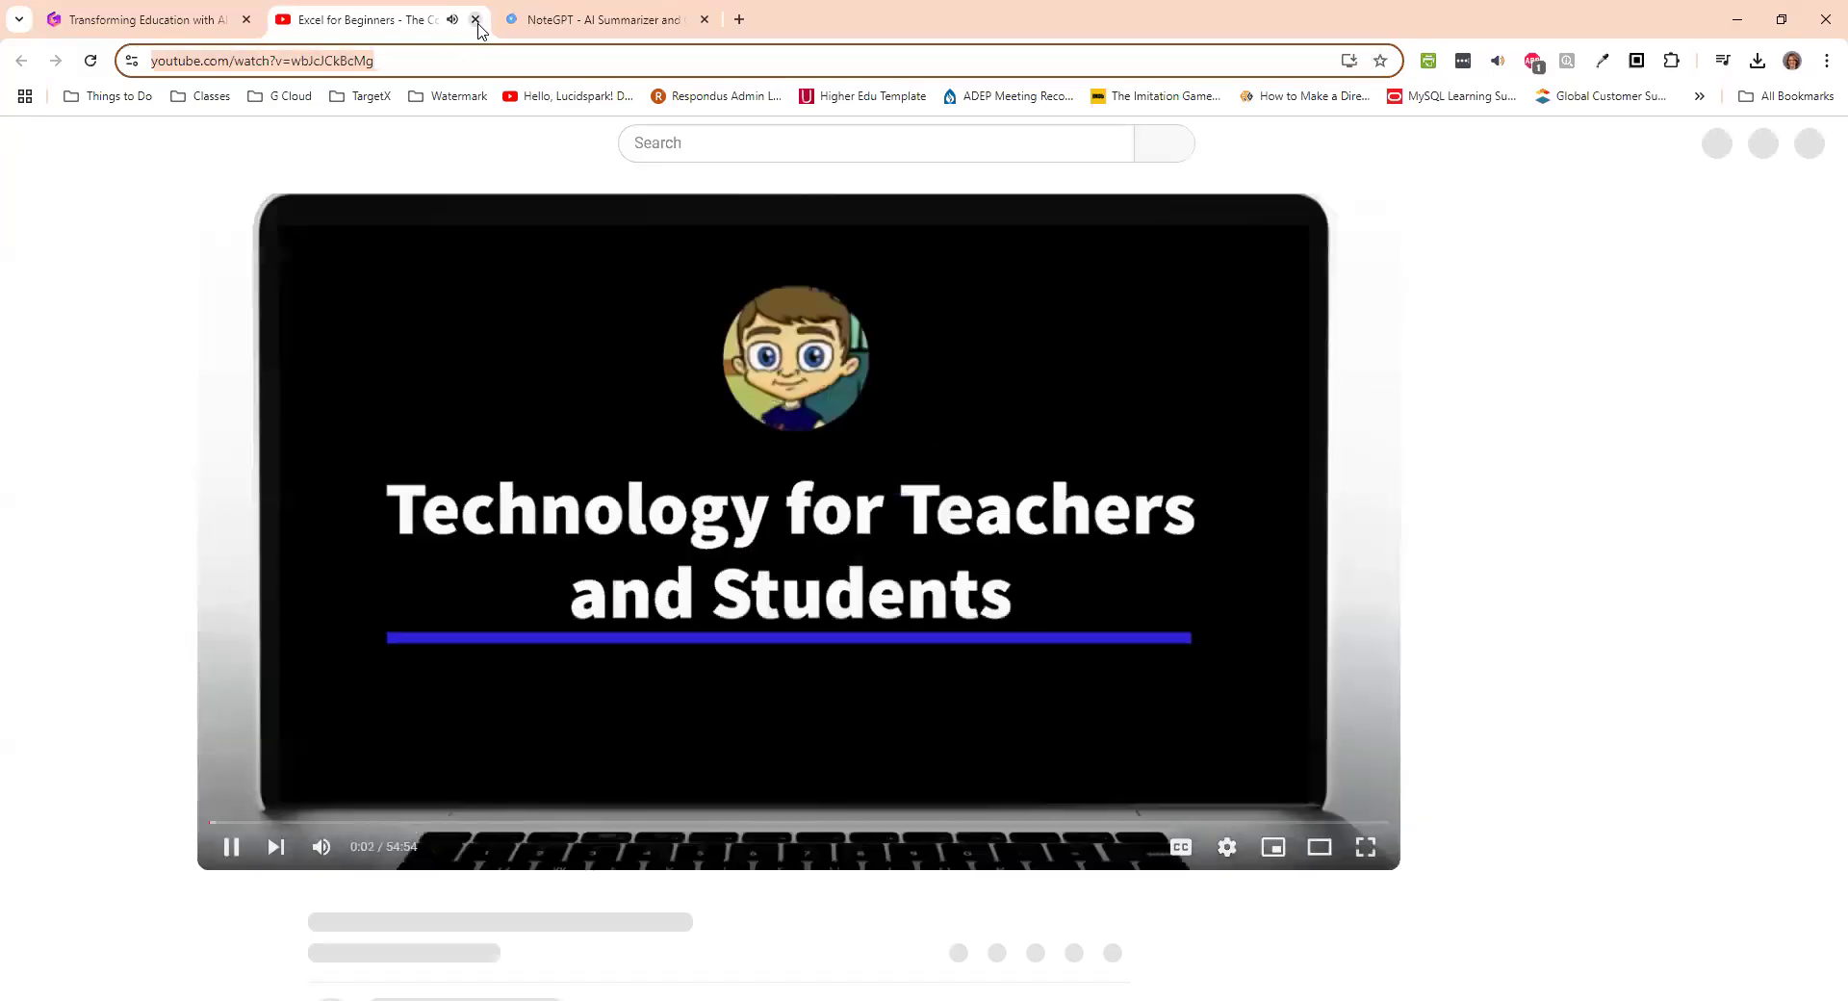
# - Close the Excel for Beginners video and have NoteGPT summarize it from its pasted link
pyautogui.click(475, 21)
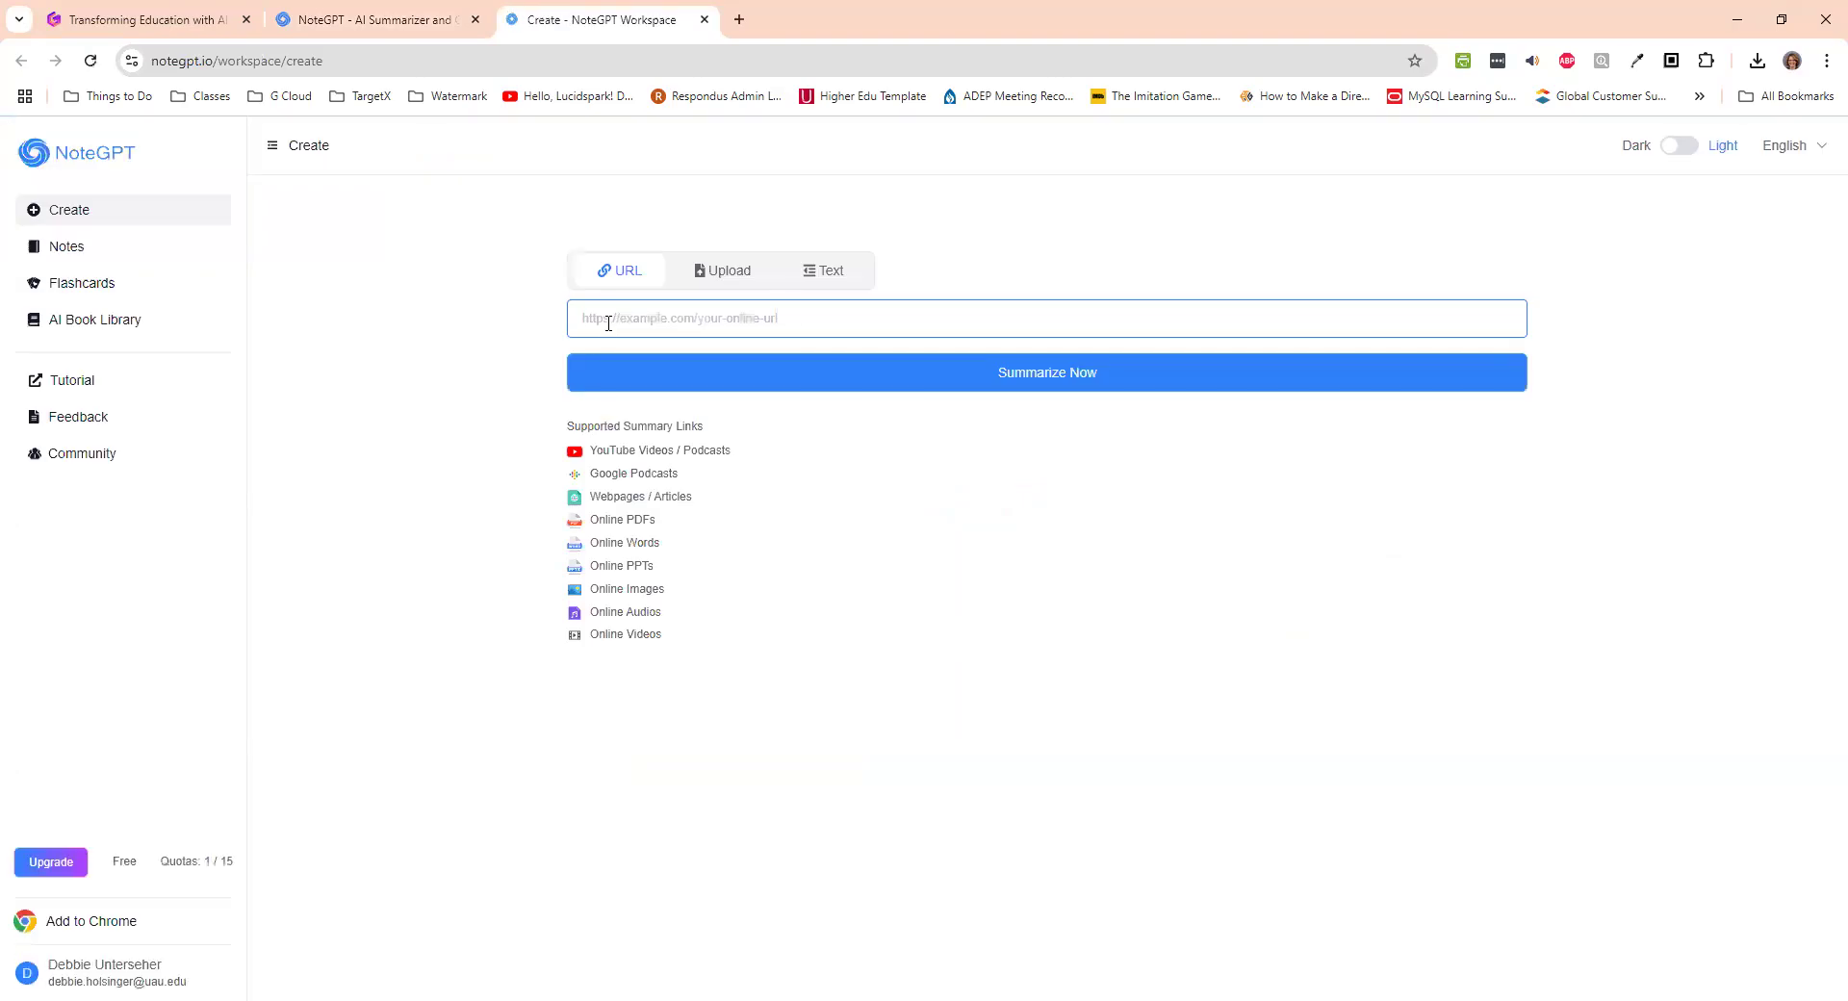
pyautogui.write('https://www.youtube.com/watch?v=wbJcJCkBcMg')
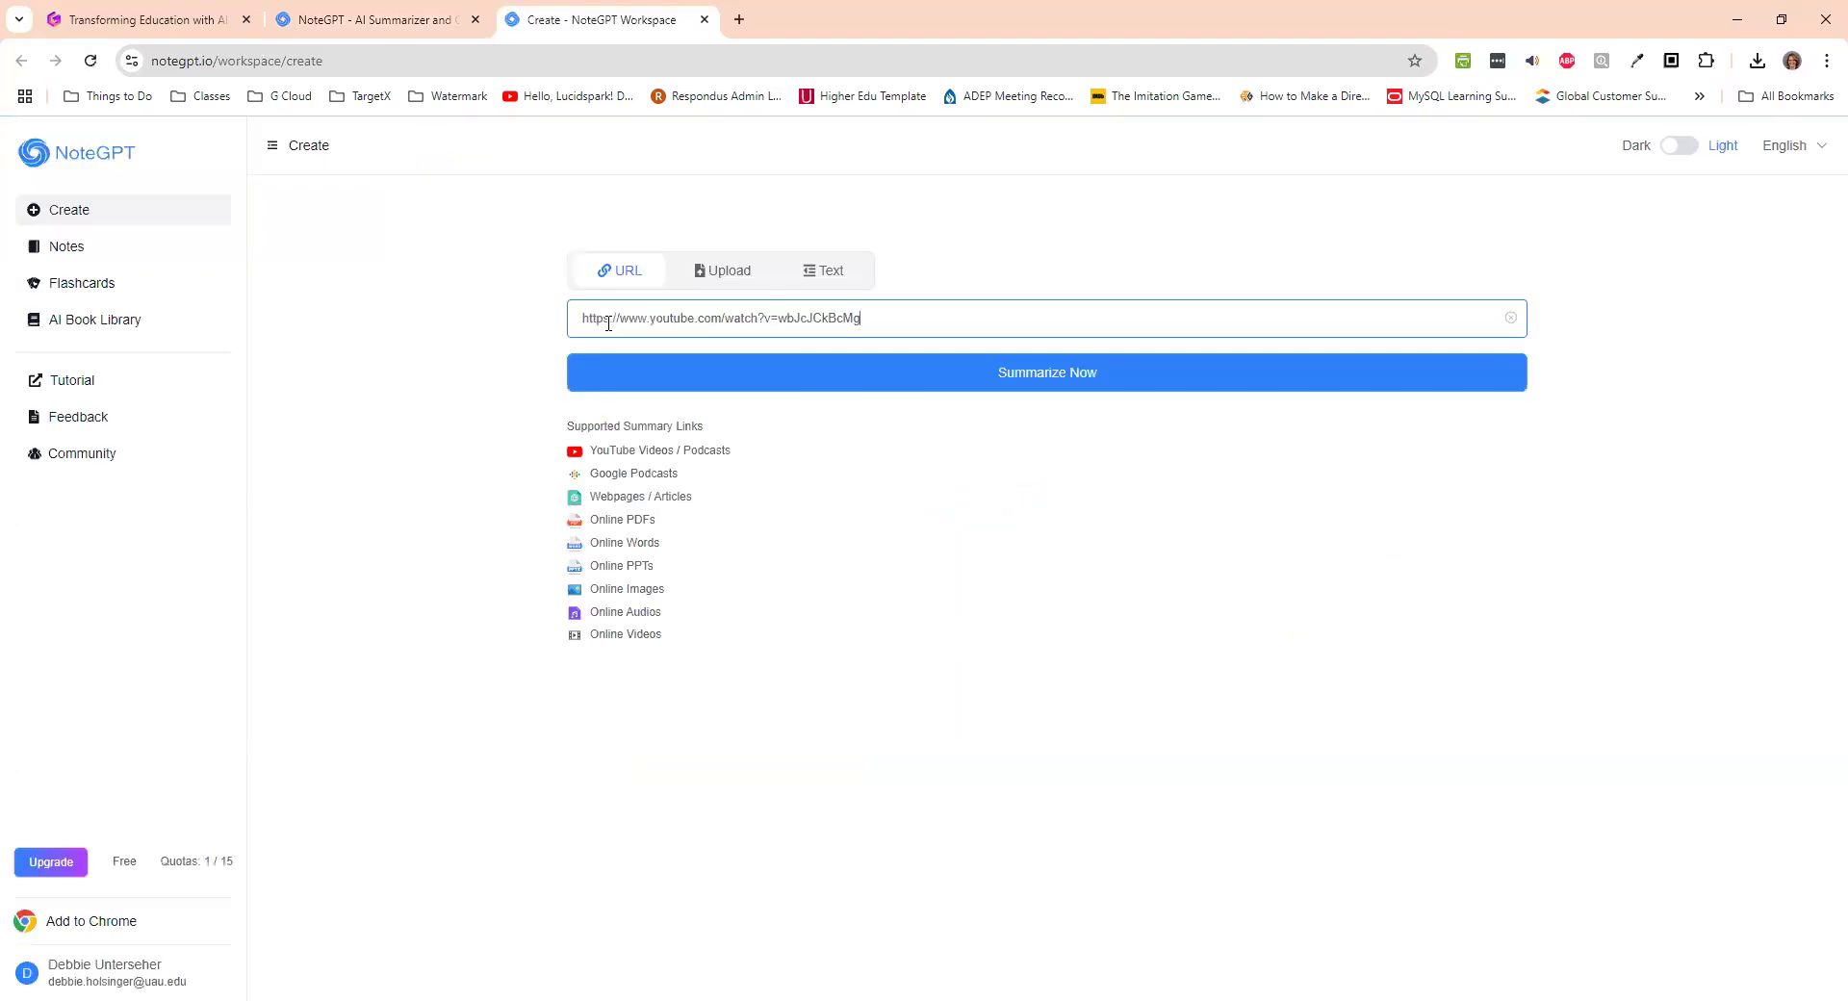
pyautogui.click(1048, 374)
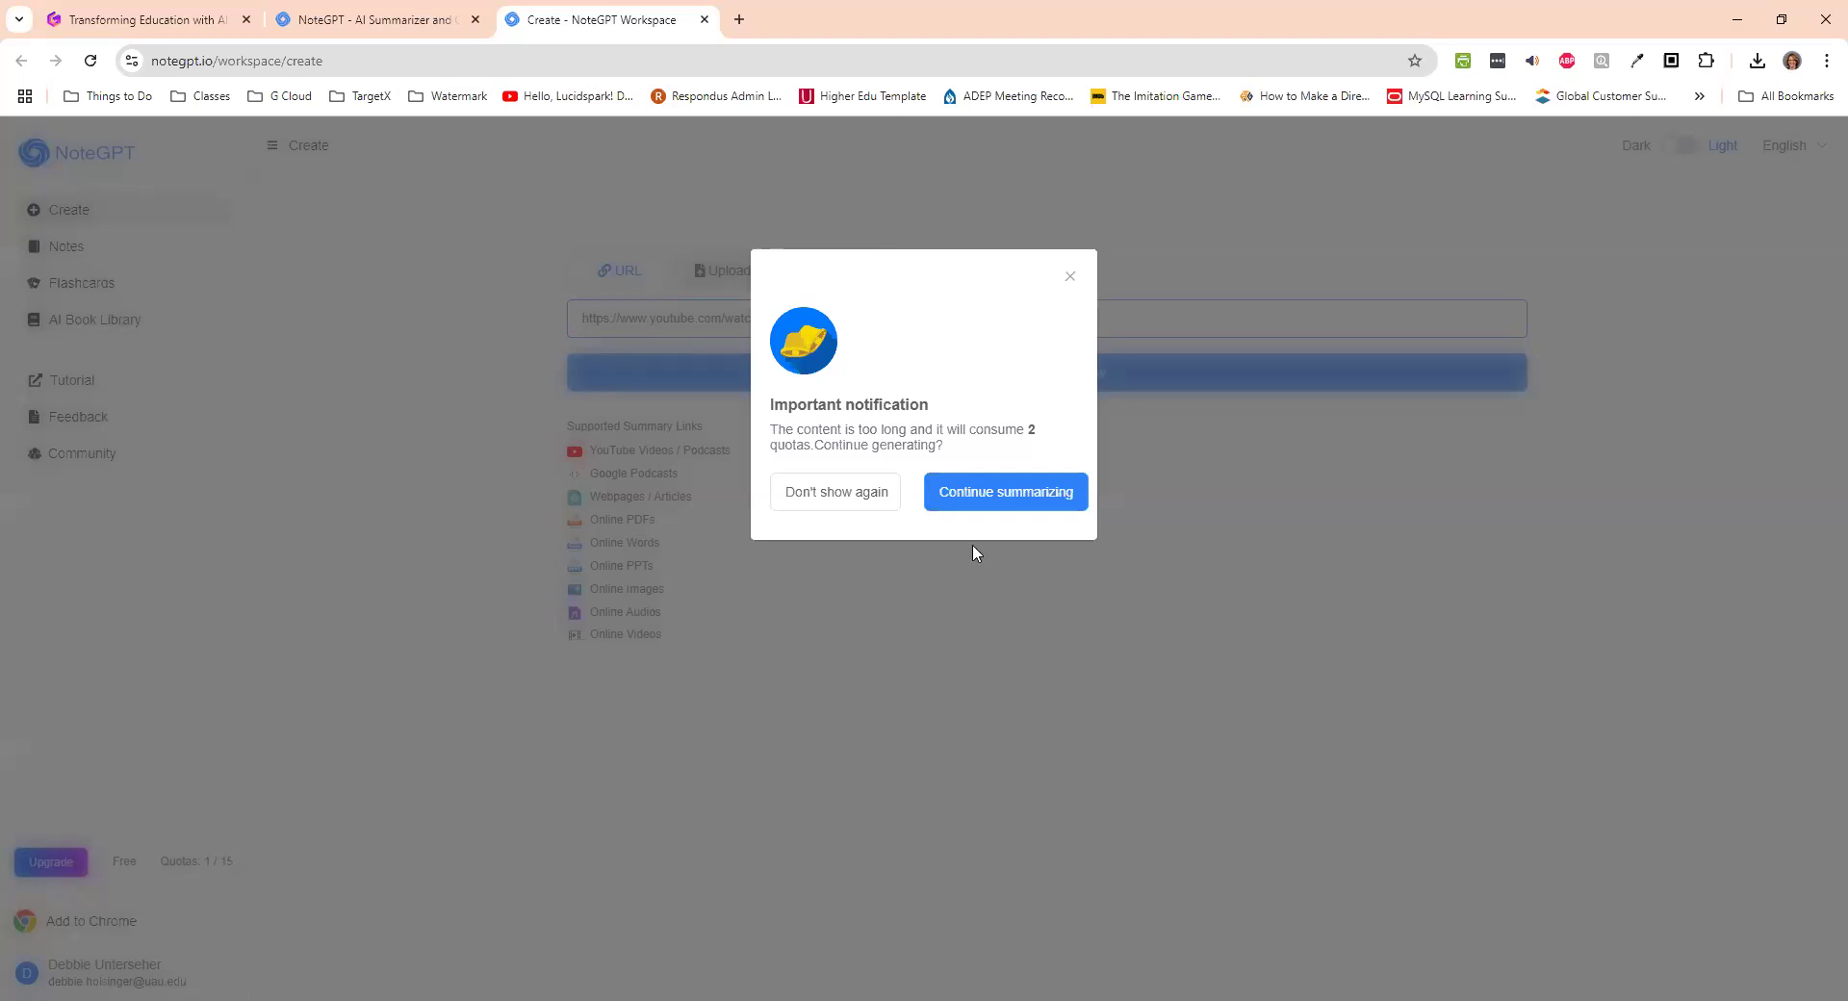
# - Confirm the 2-quota summary and select the generated Excel for Beginners notes
pyautogui.click(983, 497)
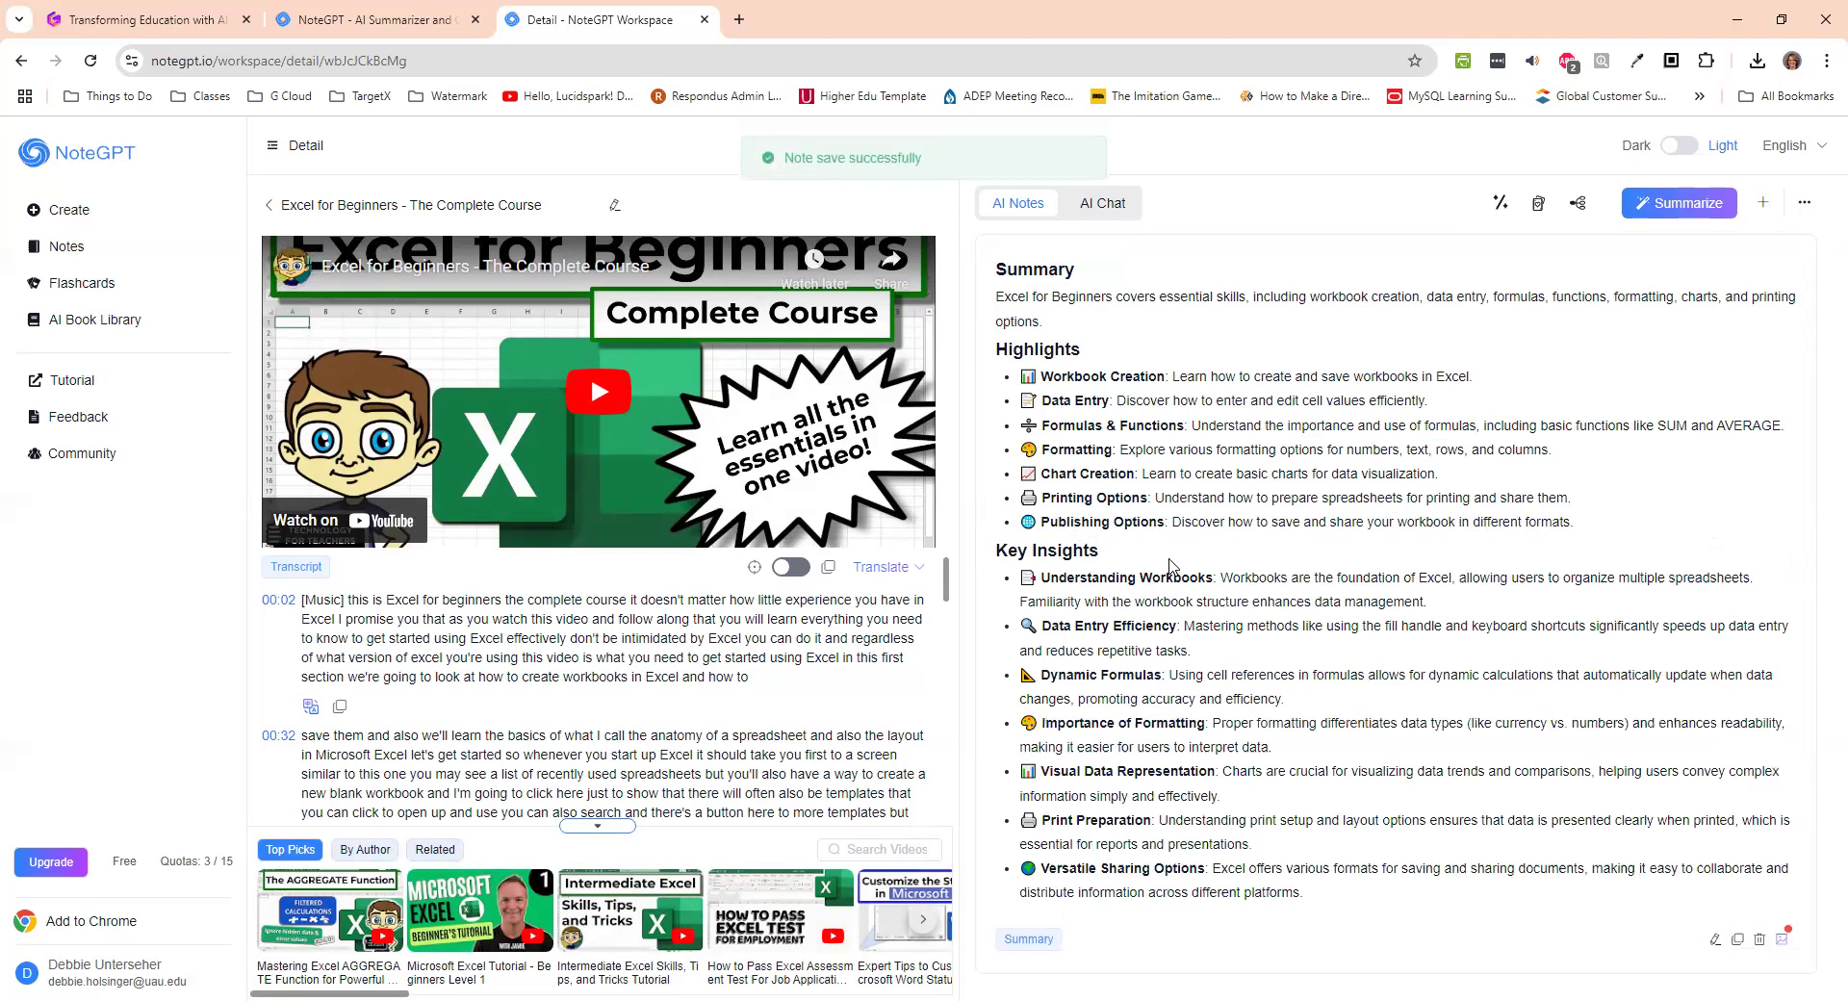
pyautogui.moveTo(1370, 905); pyautogui.dragTo(1293, 868)
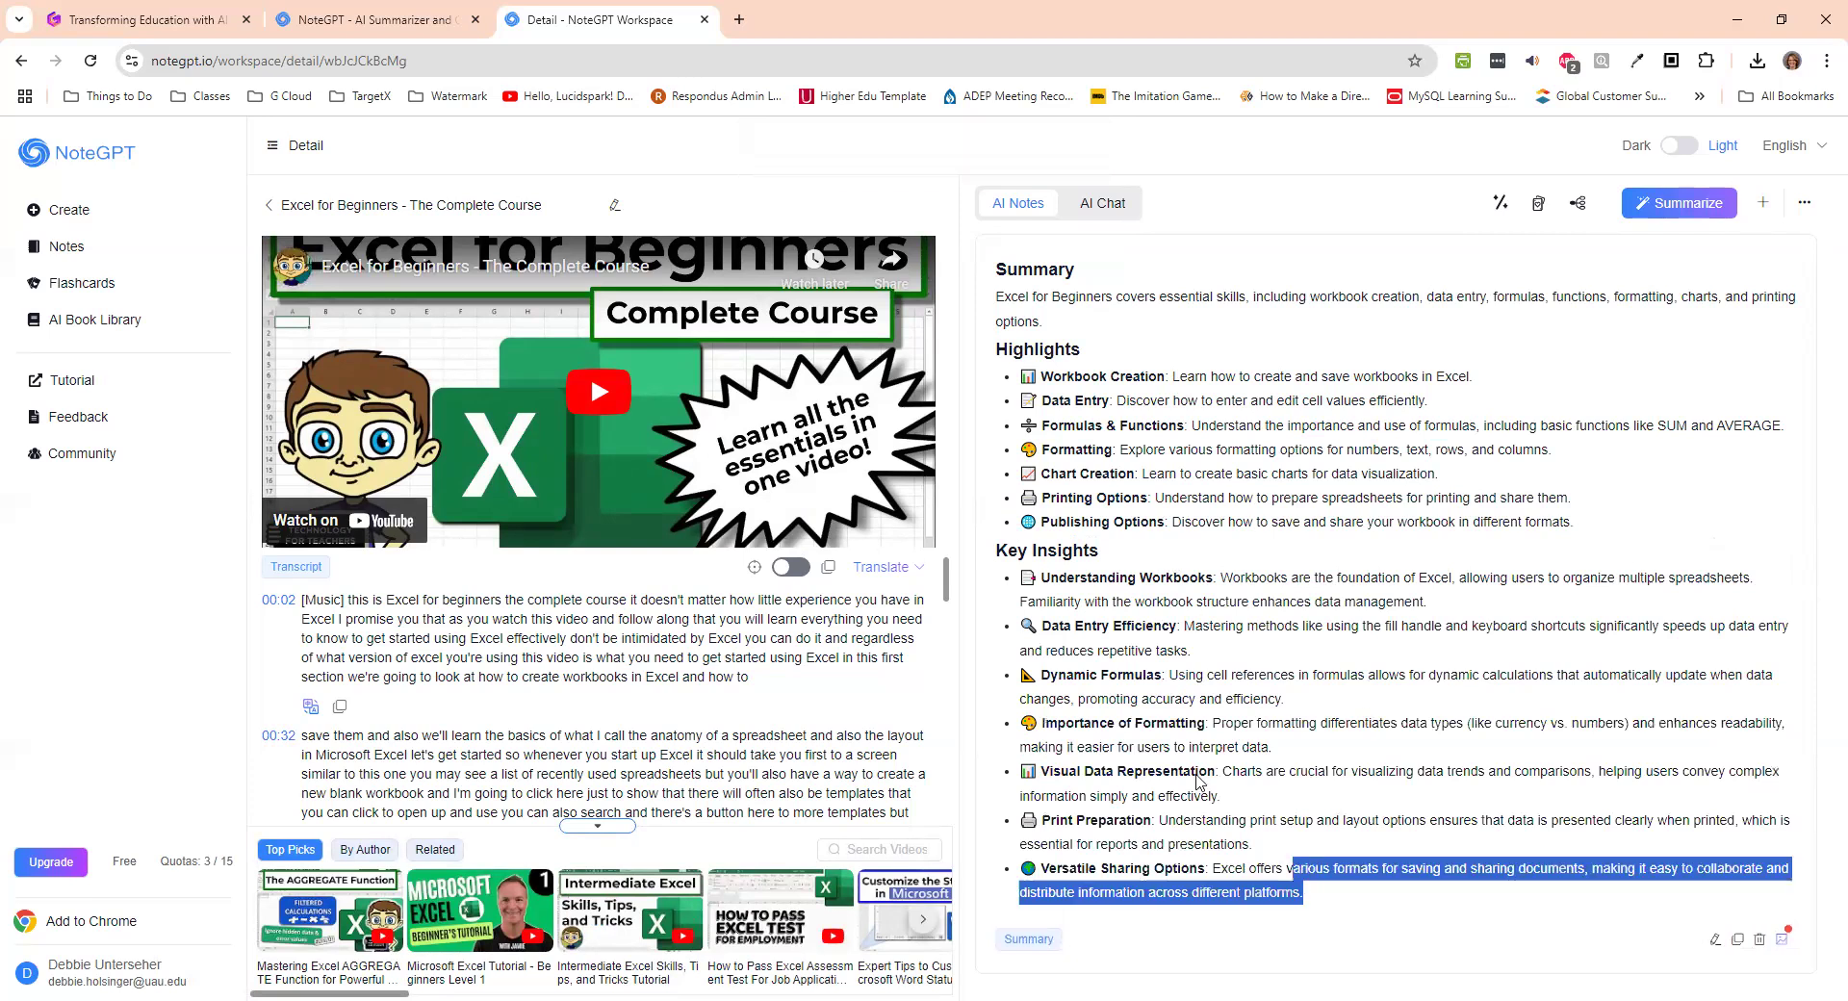
pyautogui.moveTo(1200, 781); pyautogui.dragTo(991, 279)
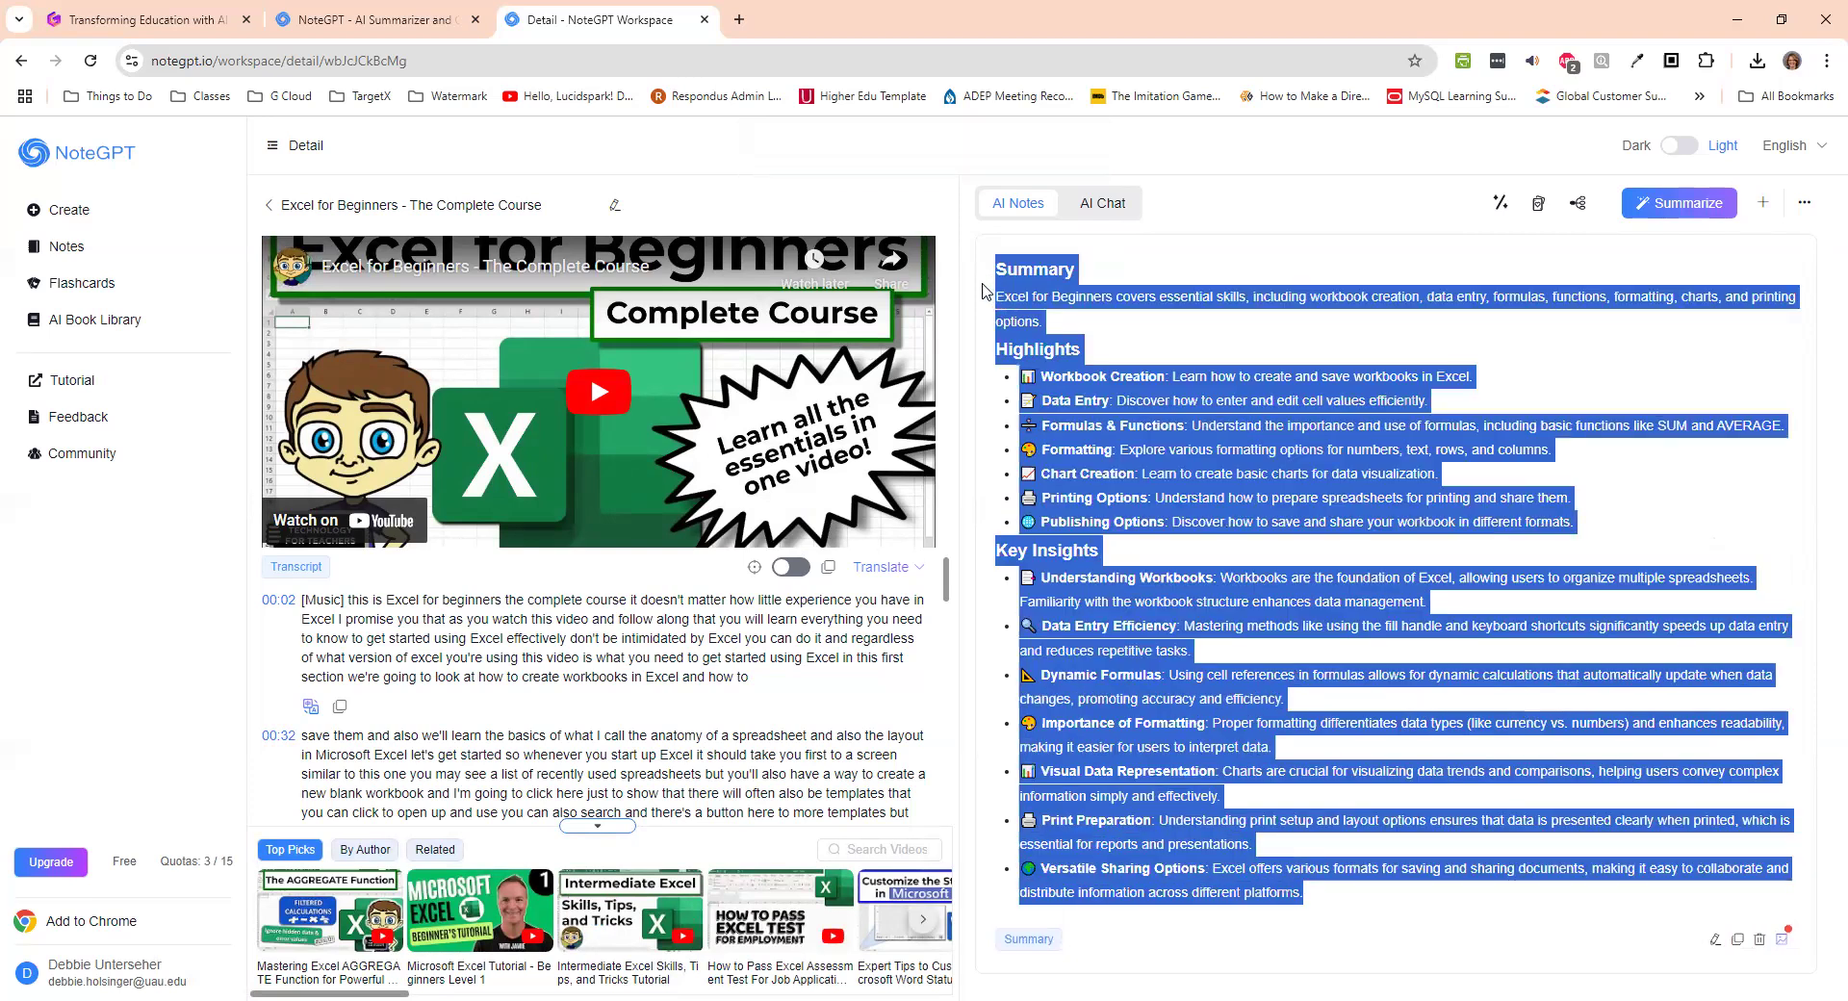
# - Open the slide's Udemy Course link and close the NoteGPT home page
pyautogui.click(304, 29)
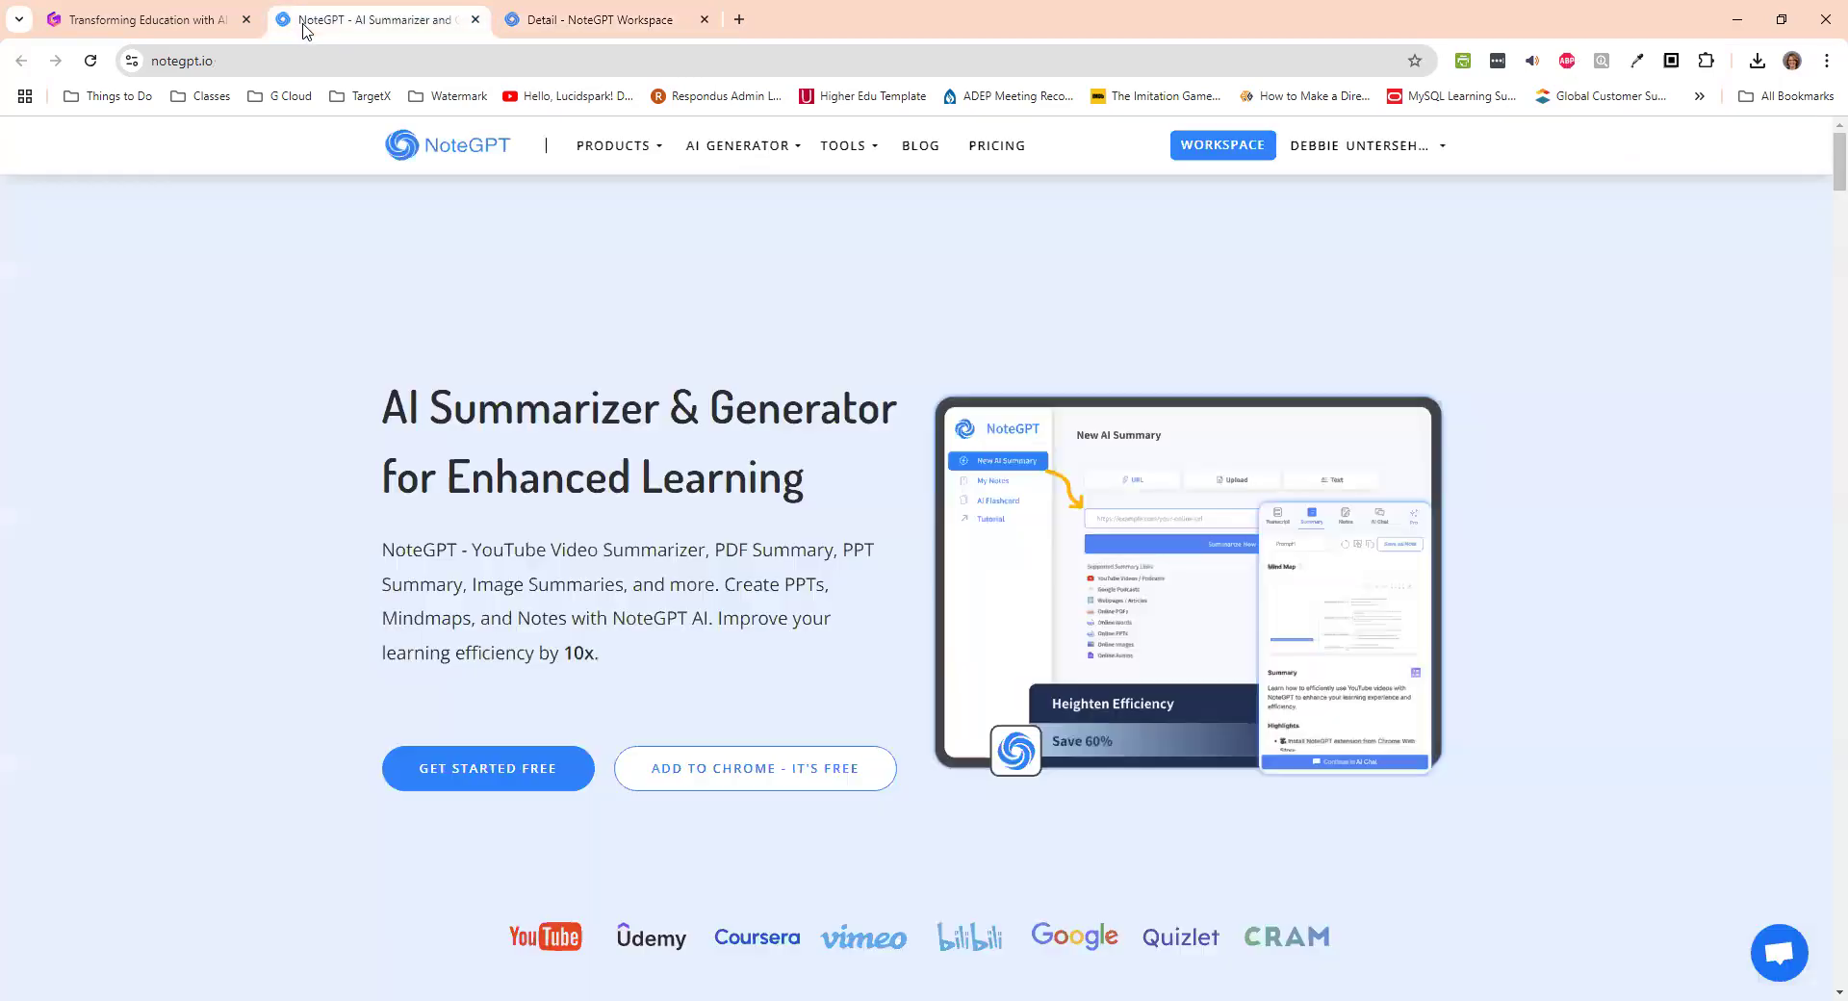
pyautogui.click(178, 23)
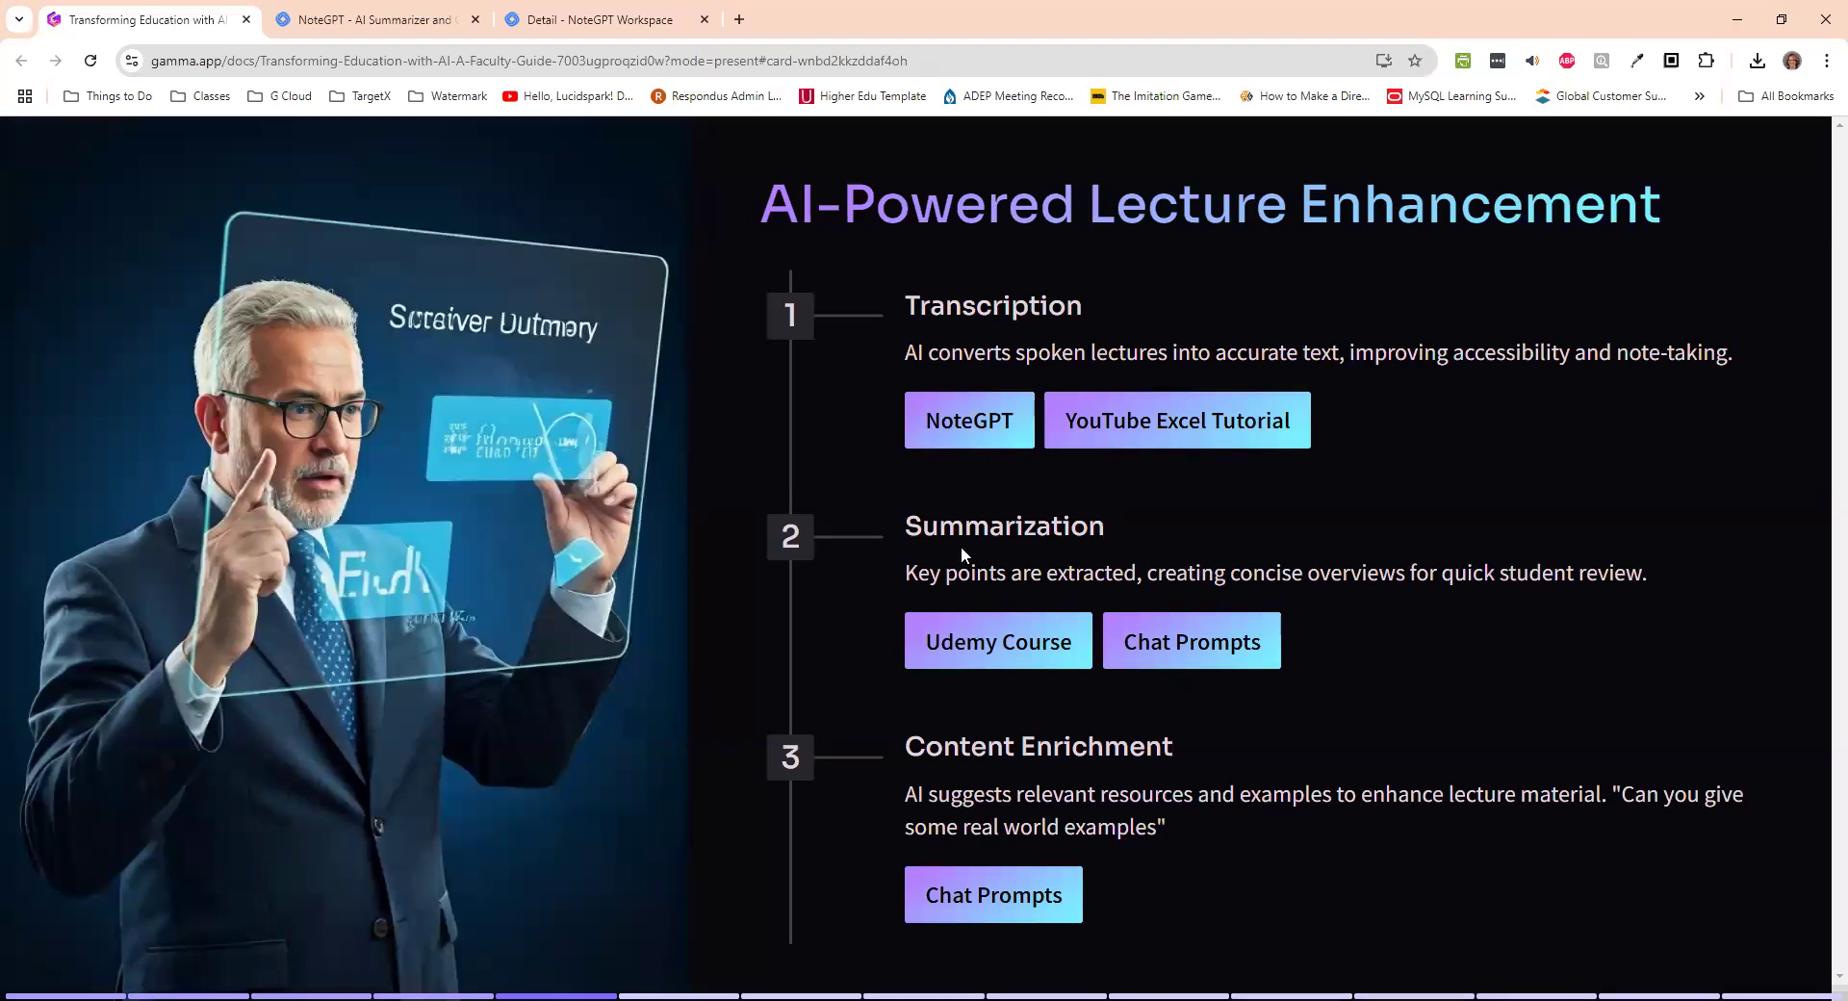
pyautogui.click(991, 657)
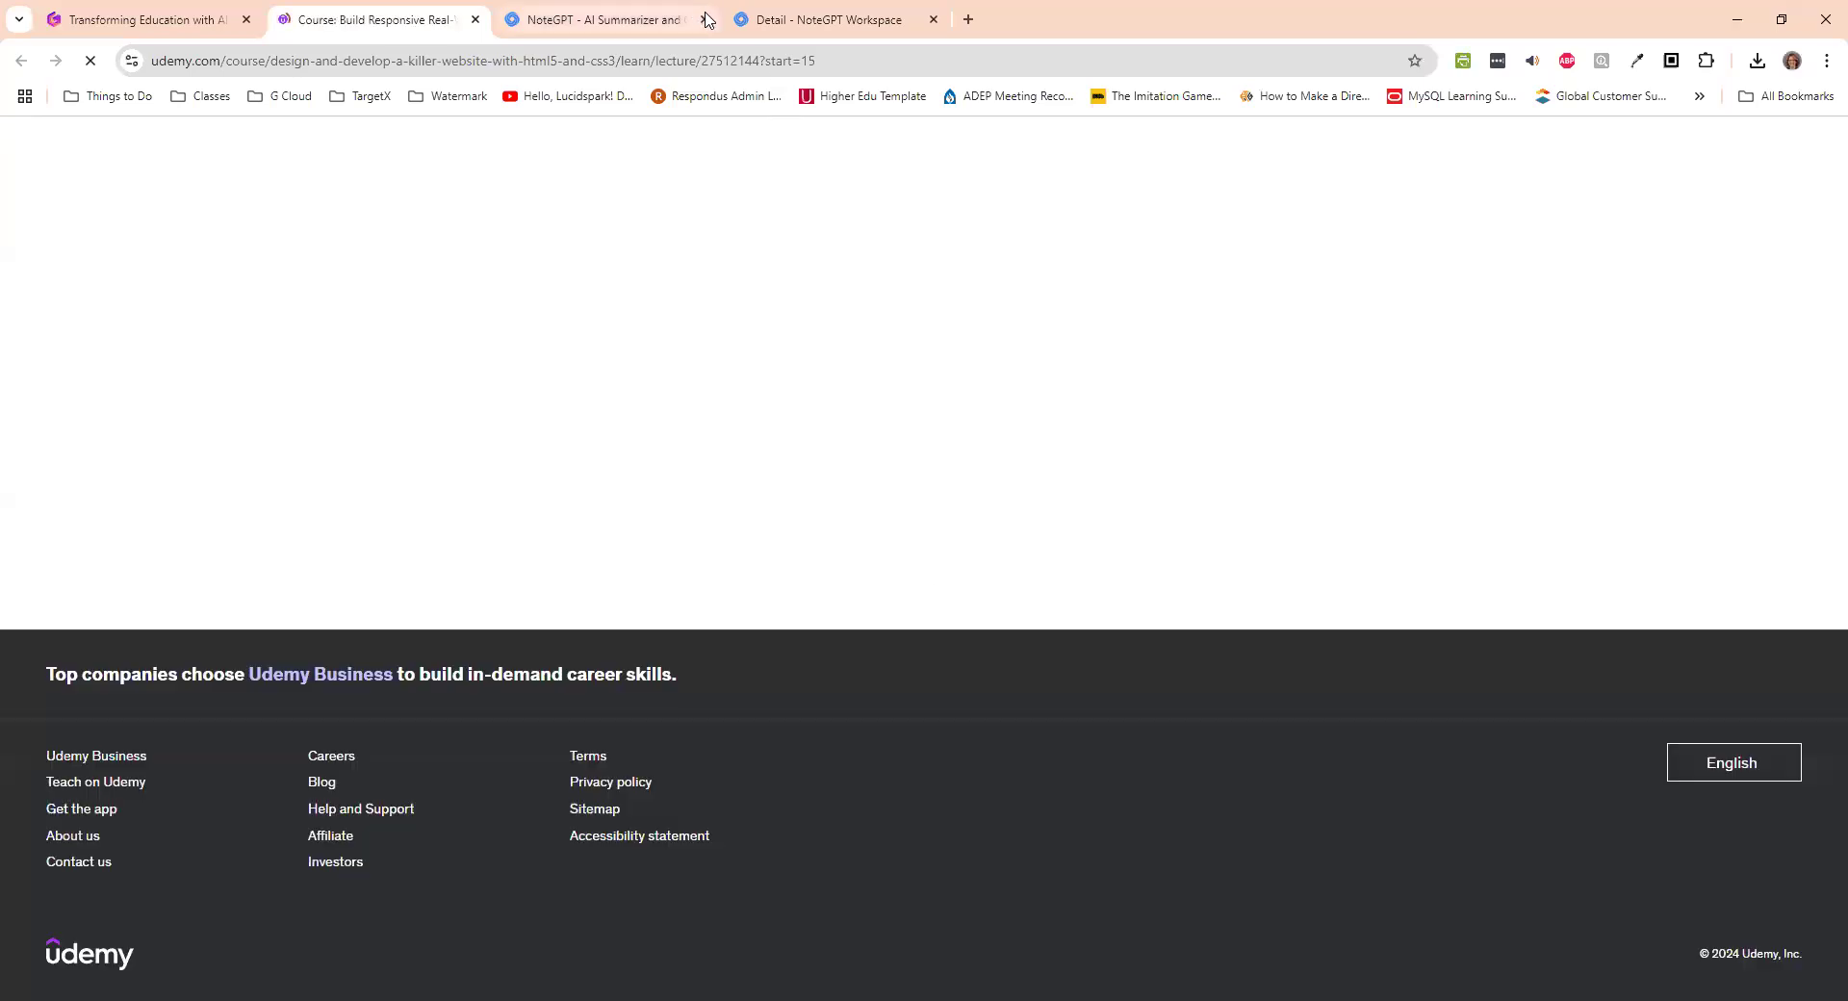
pyautogui.click(695, 13)
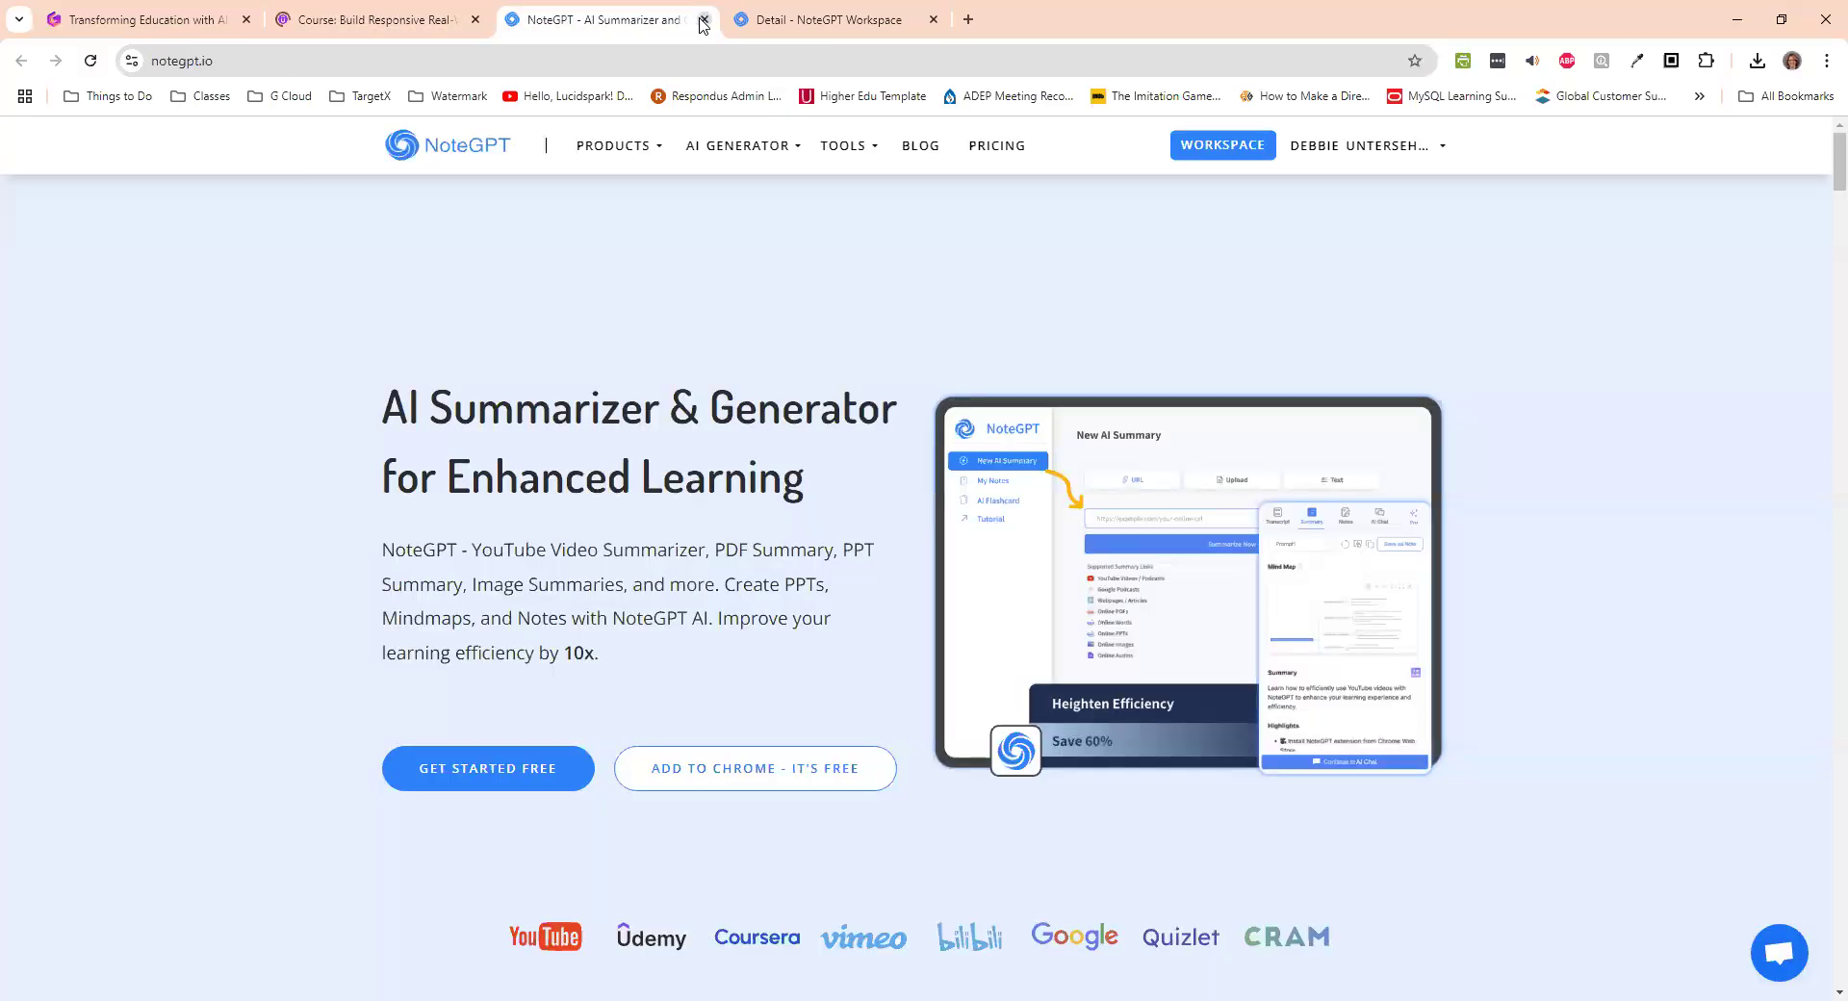
pyautogui.click(703, 22)
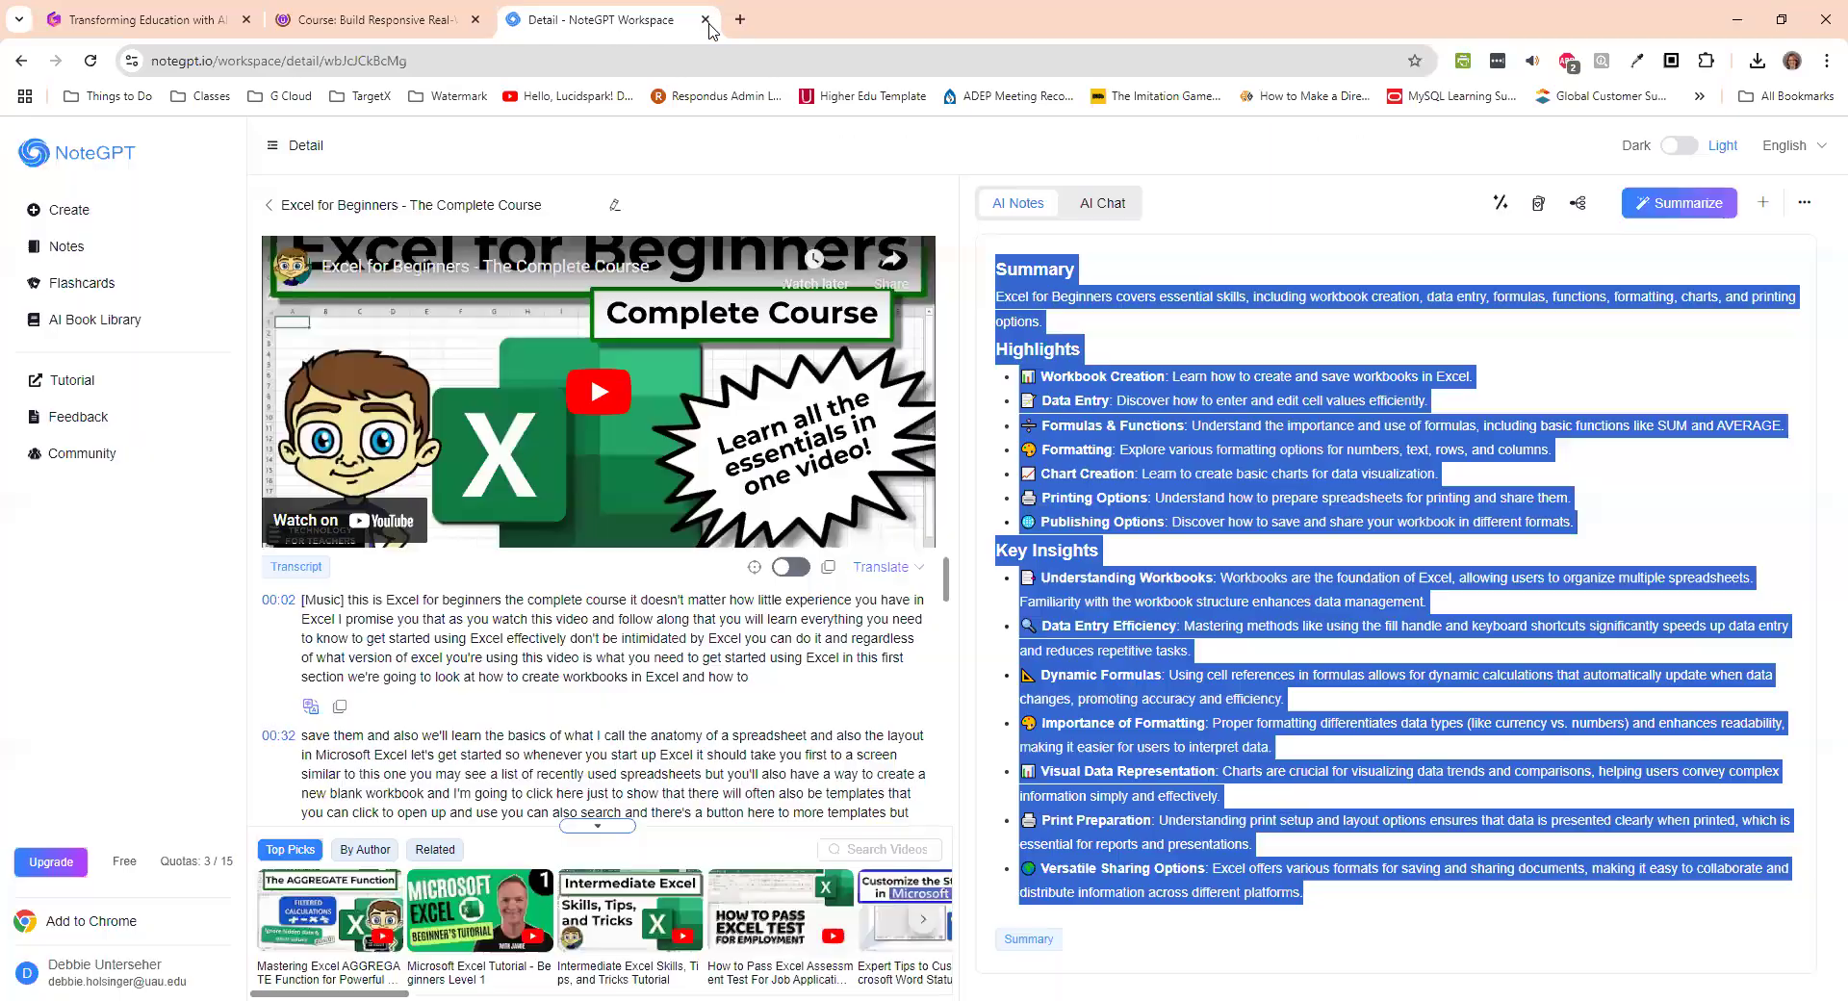
# - Close the NoteGPT notes and play the Margins and Paddings lecture briefly, pausing at 0:16
pyautogui.hotkey('ctrl', 'w')
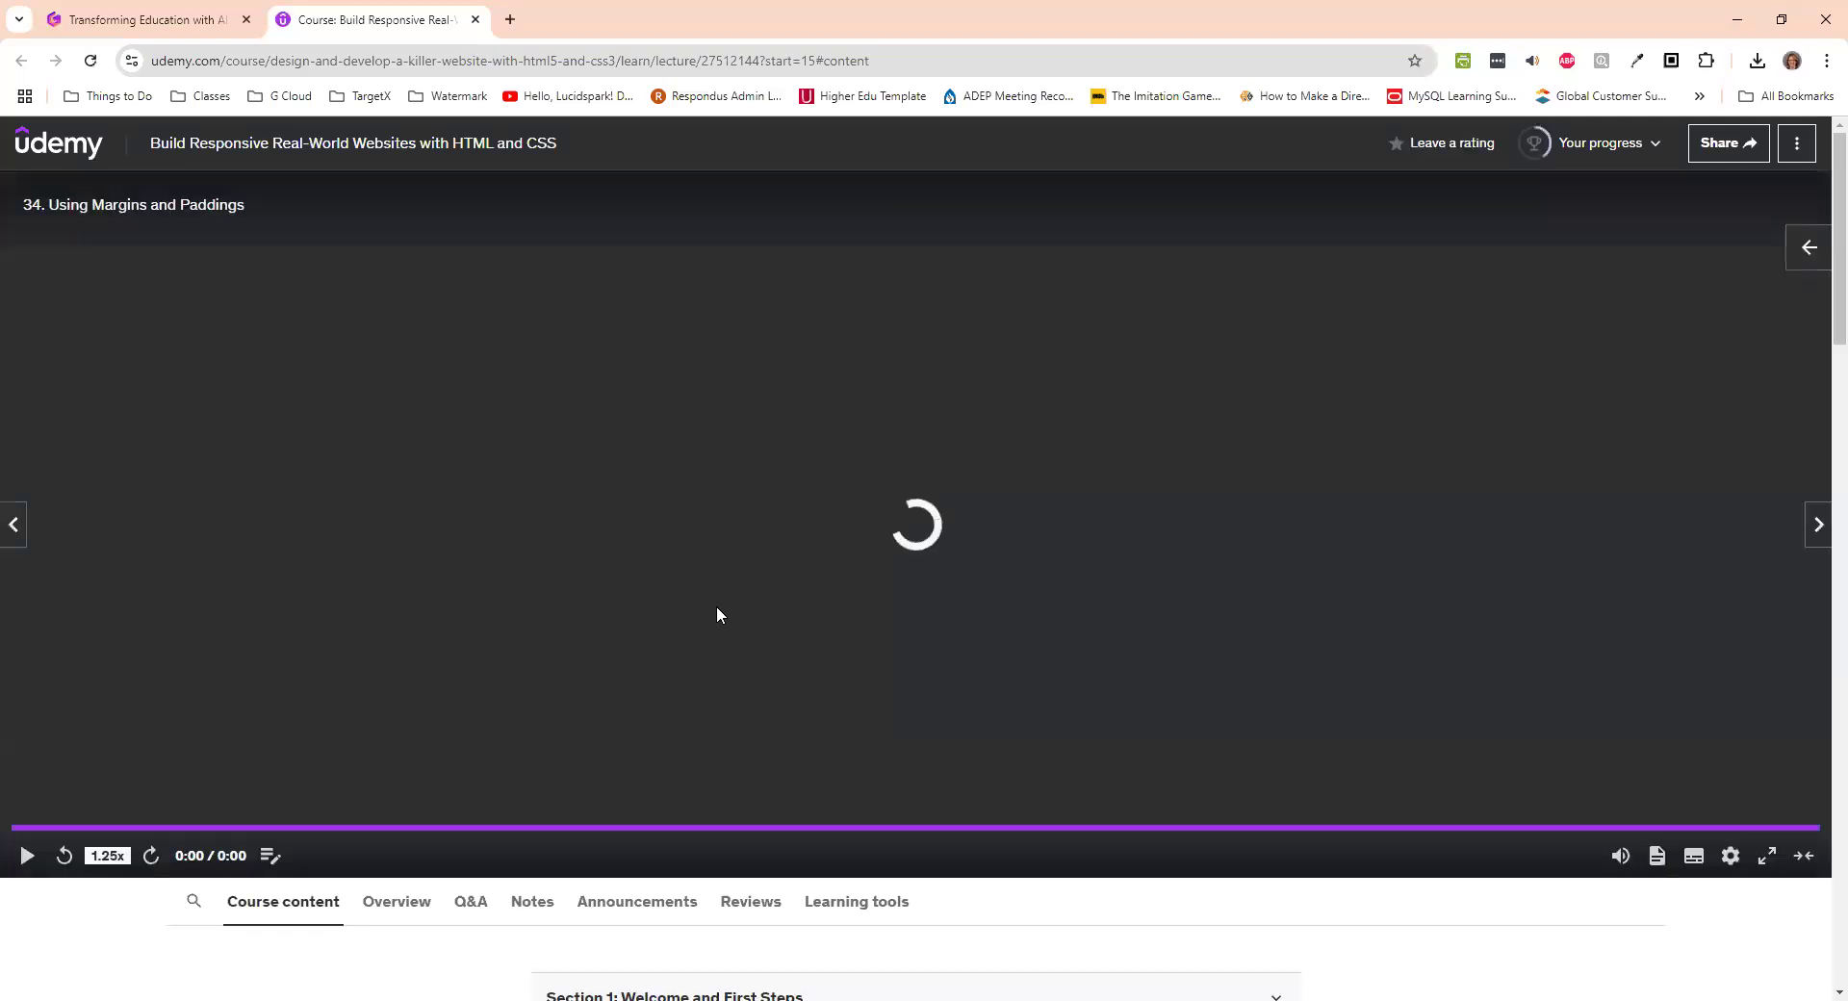
pyautogui.click(27, 857)
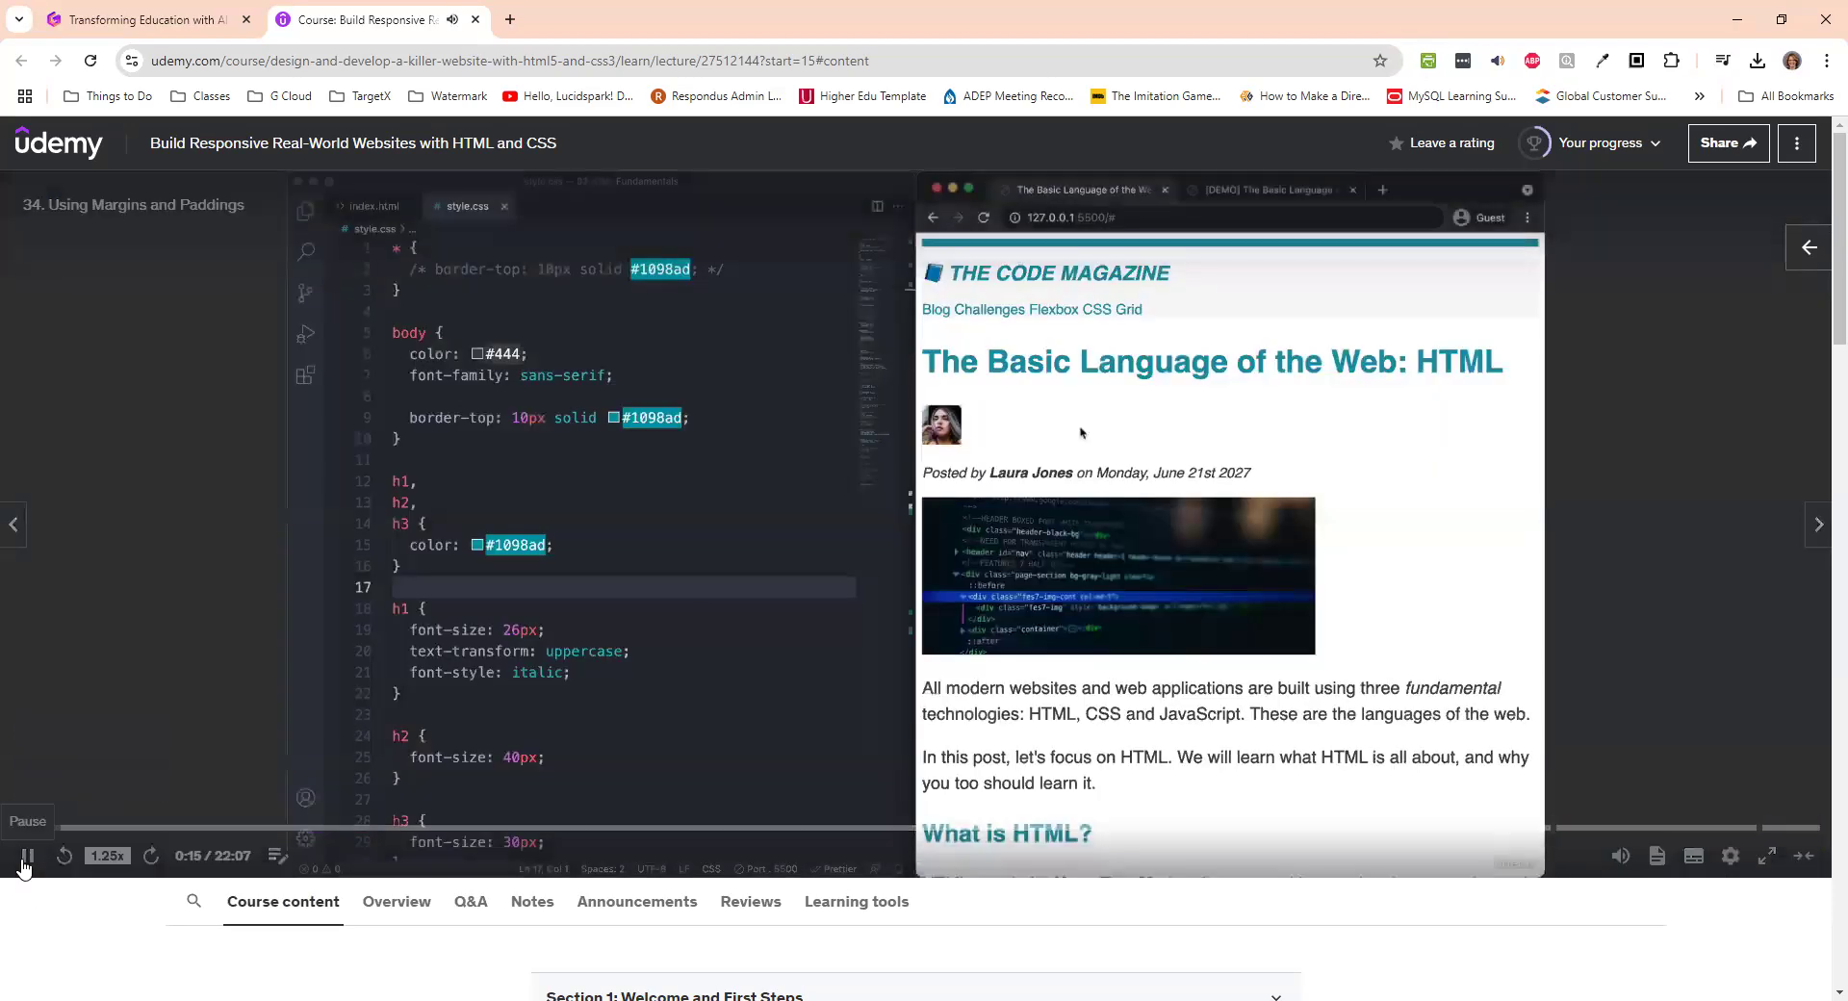
pyautogui.click(27, 855)
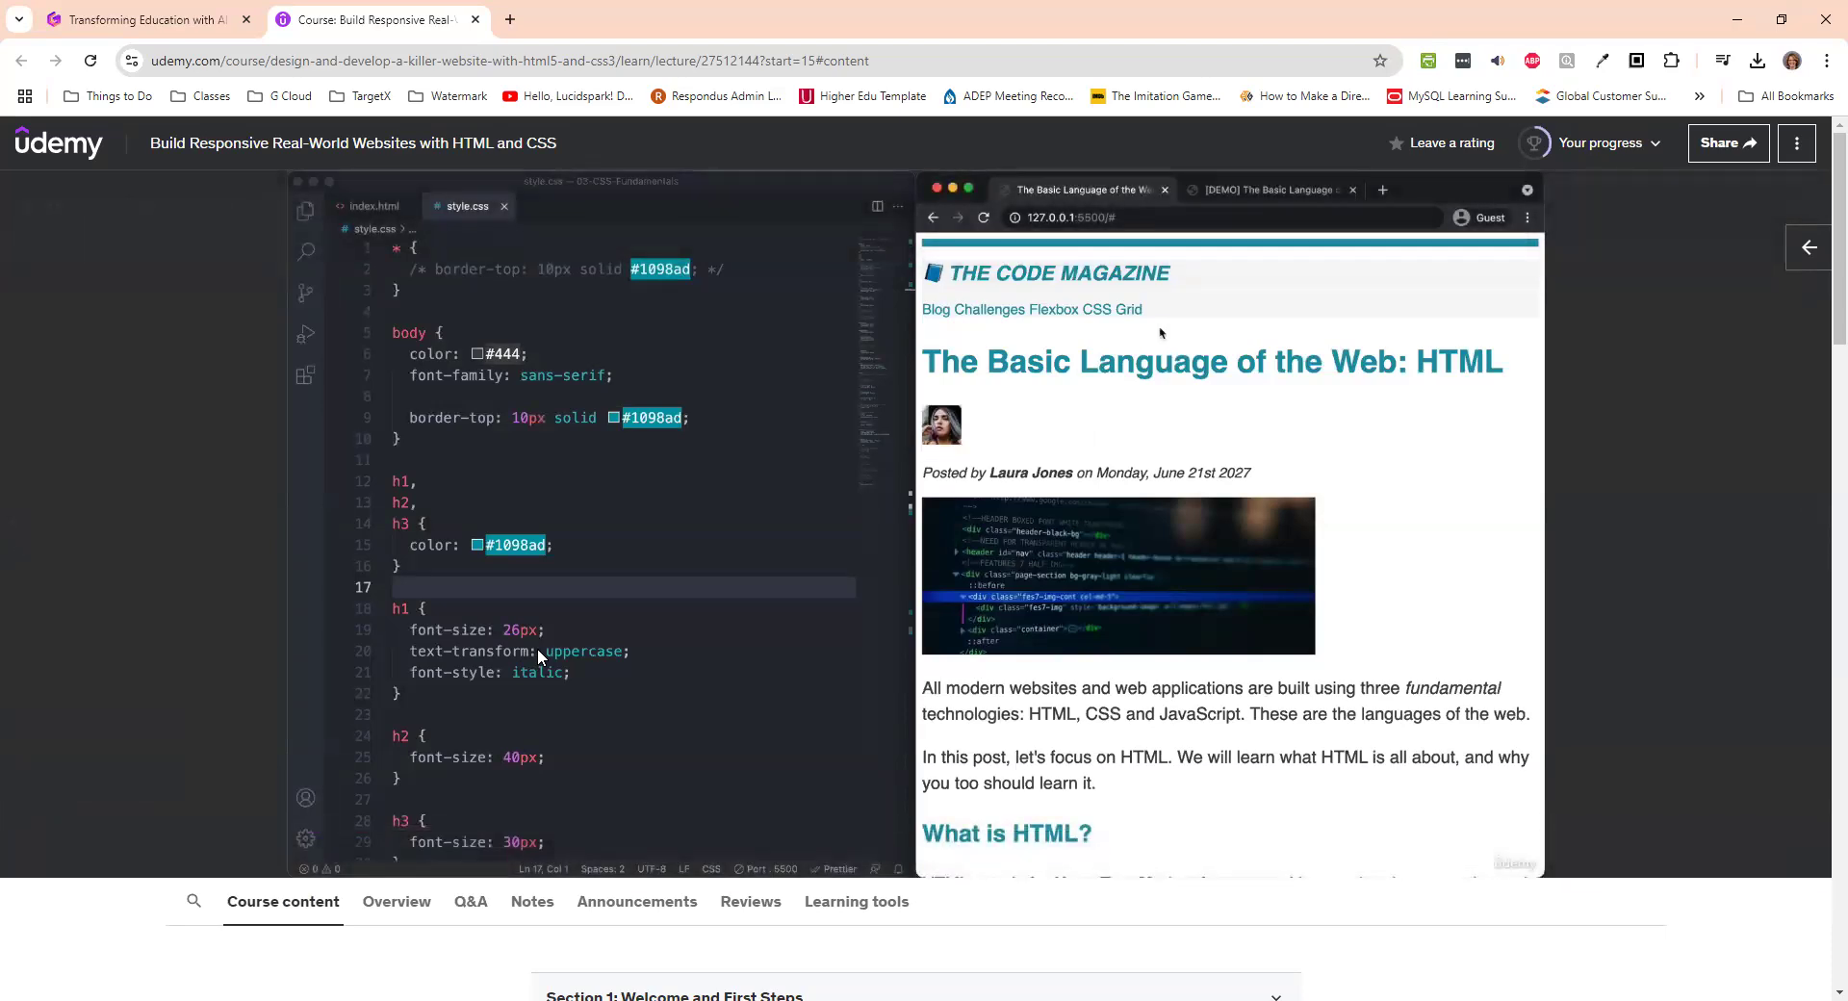
pyautogui.moveTo(686, 679)
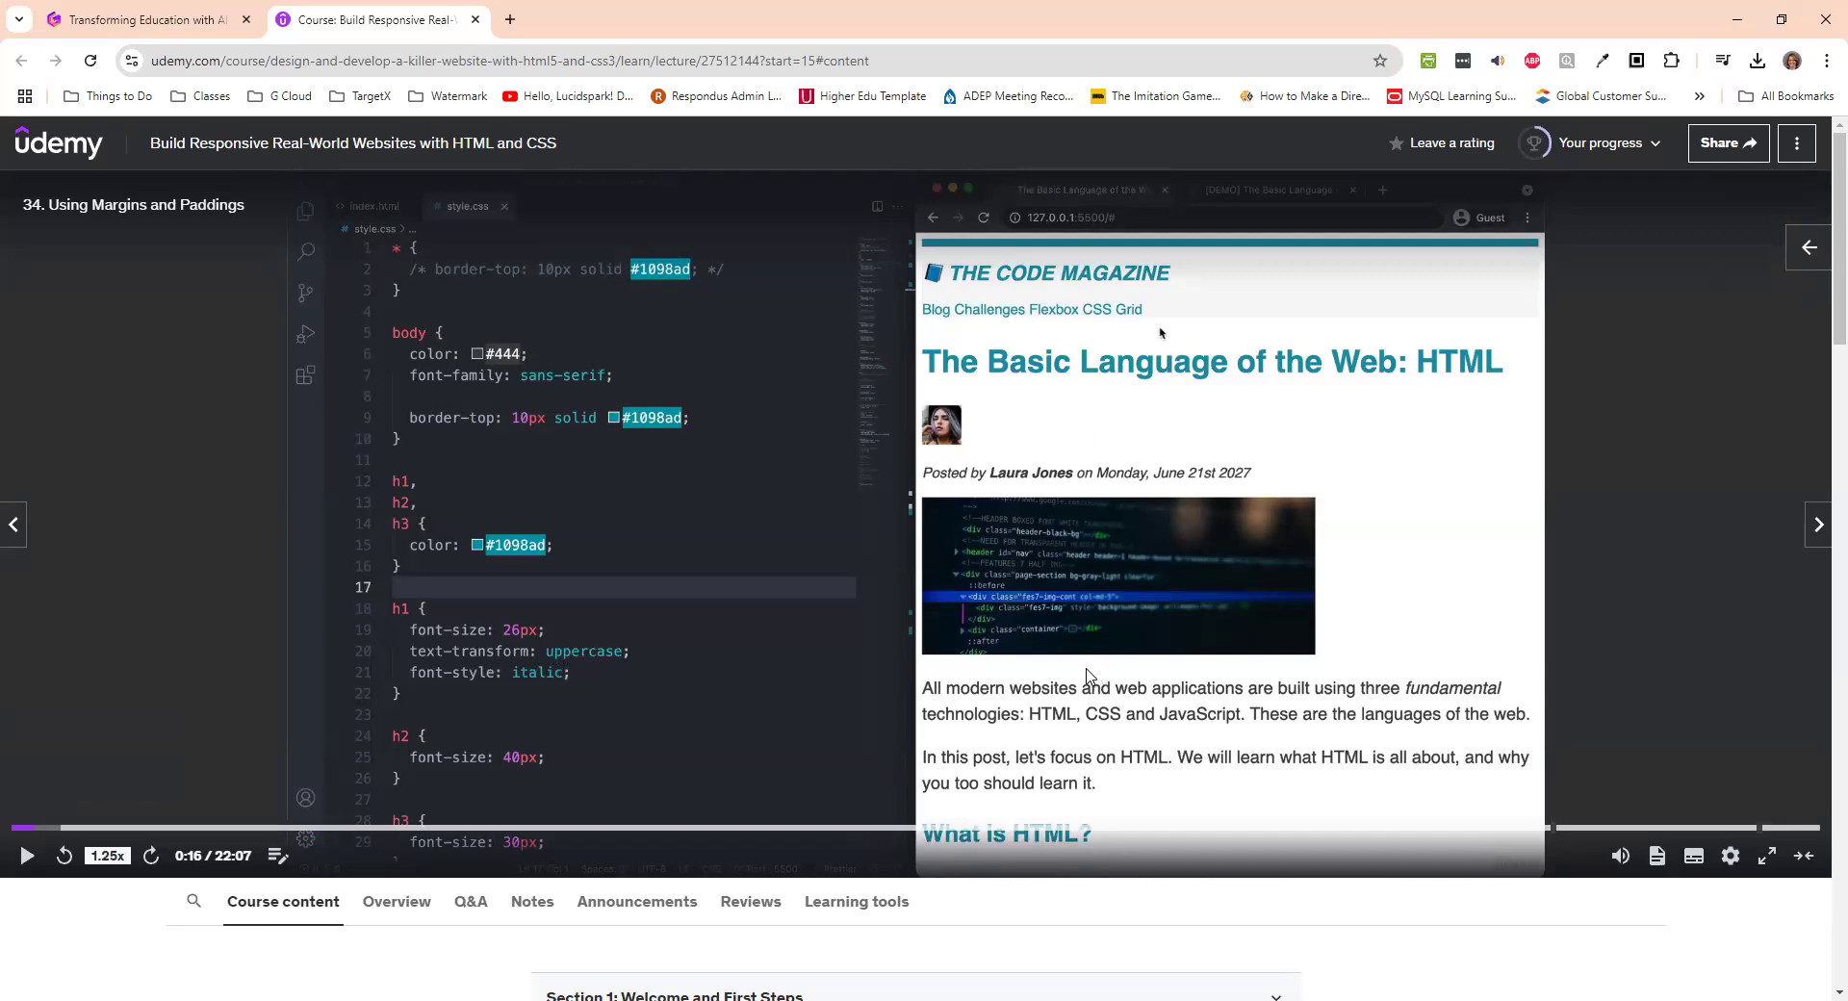
# - Show the Using Margins and Paddings transcript in the side panel and scroll to its top
pyautogui.moveTo(1636, 860)
pyautogui.click(1658, 860)
pyautogui.scroll(2, 1540, 385)
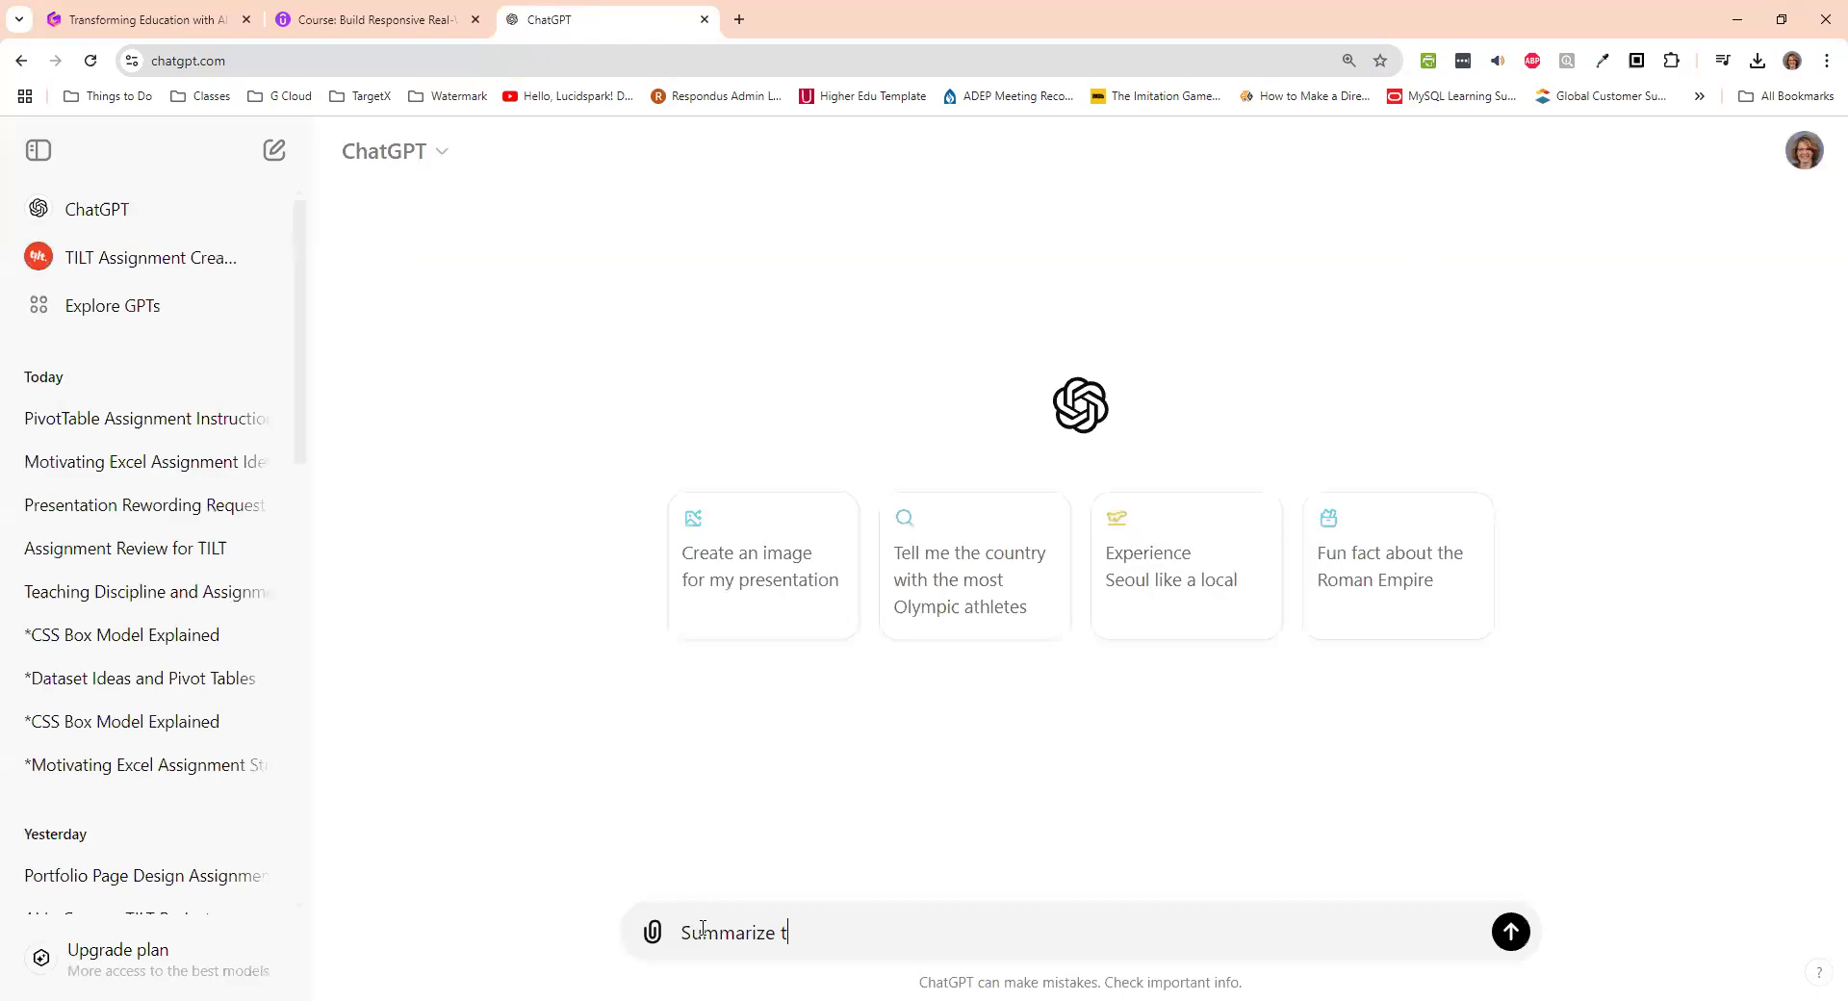
# - Send 'Summarize transcript:' with the pasted margins and paddings lecture transcript and read the five-point summary
pyautogui.write('ranscript:')
pyautogui.hotkey('shift', 'Return')
pyautogui.hotkey('ctrl', 'v')
pyautogui.press('Return')
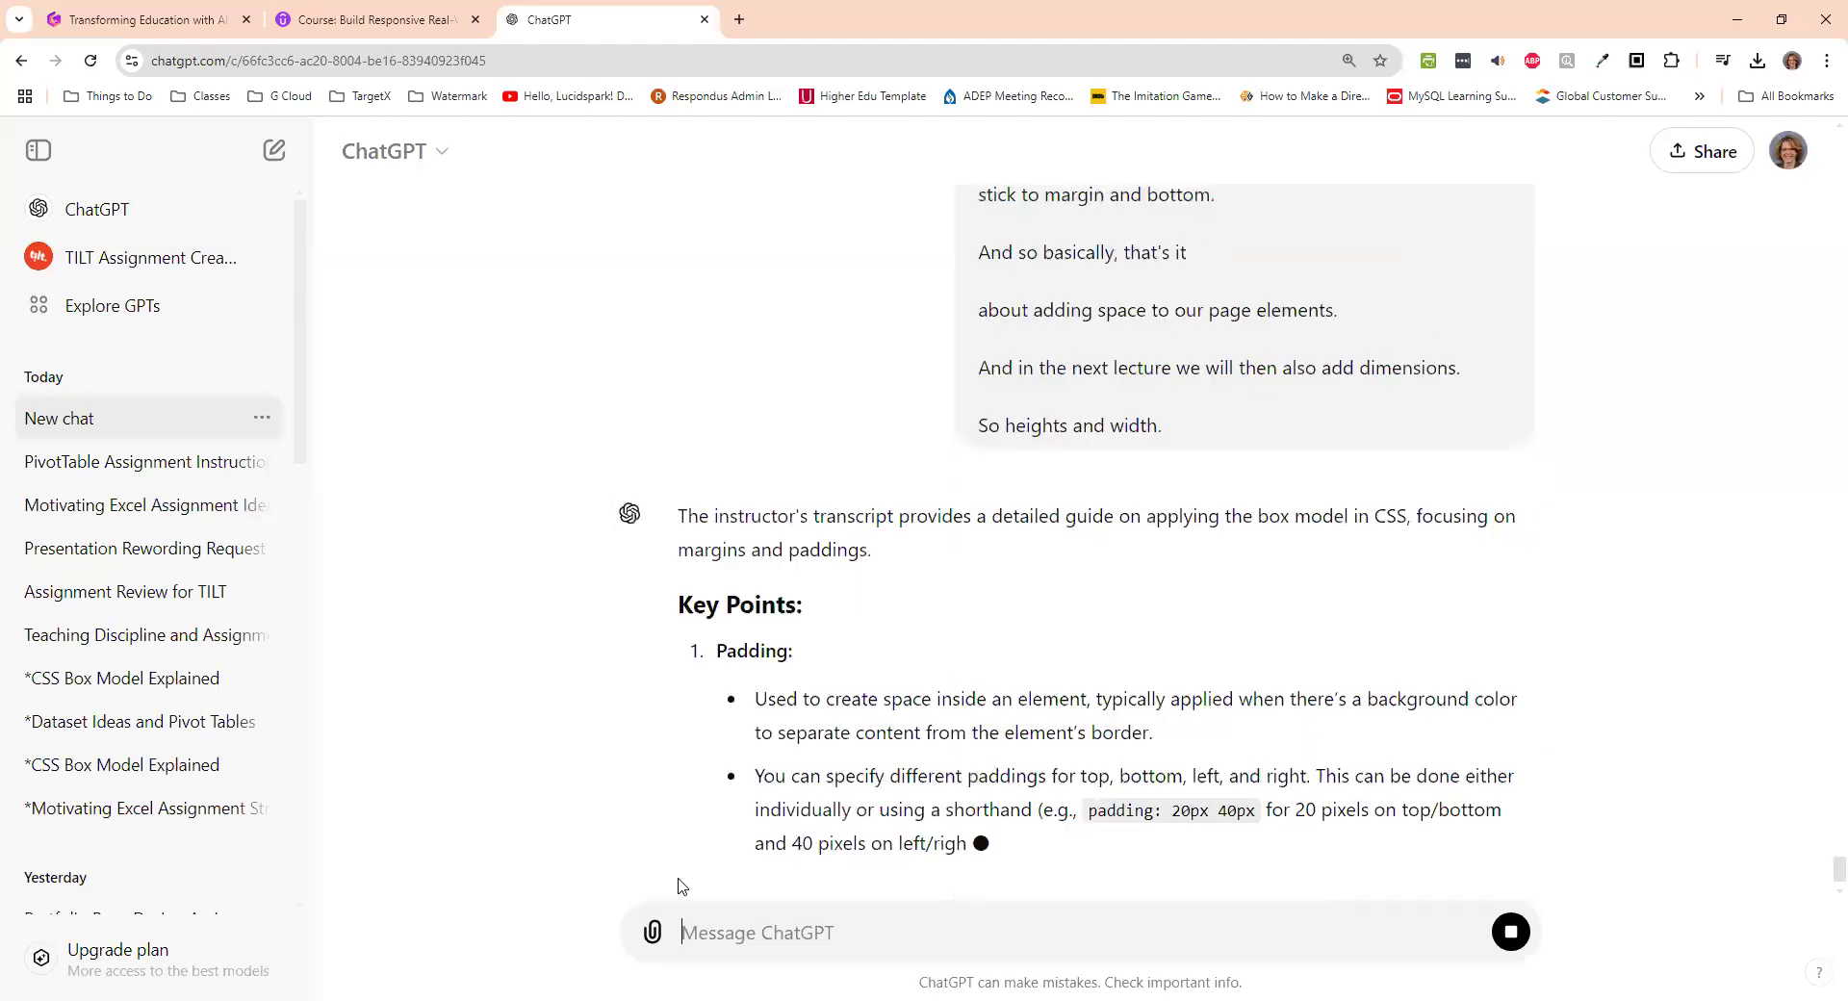
pyautogui.scroll(-2, 673, 862)
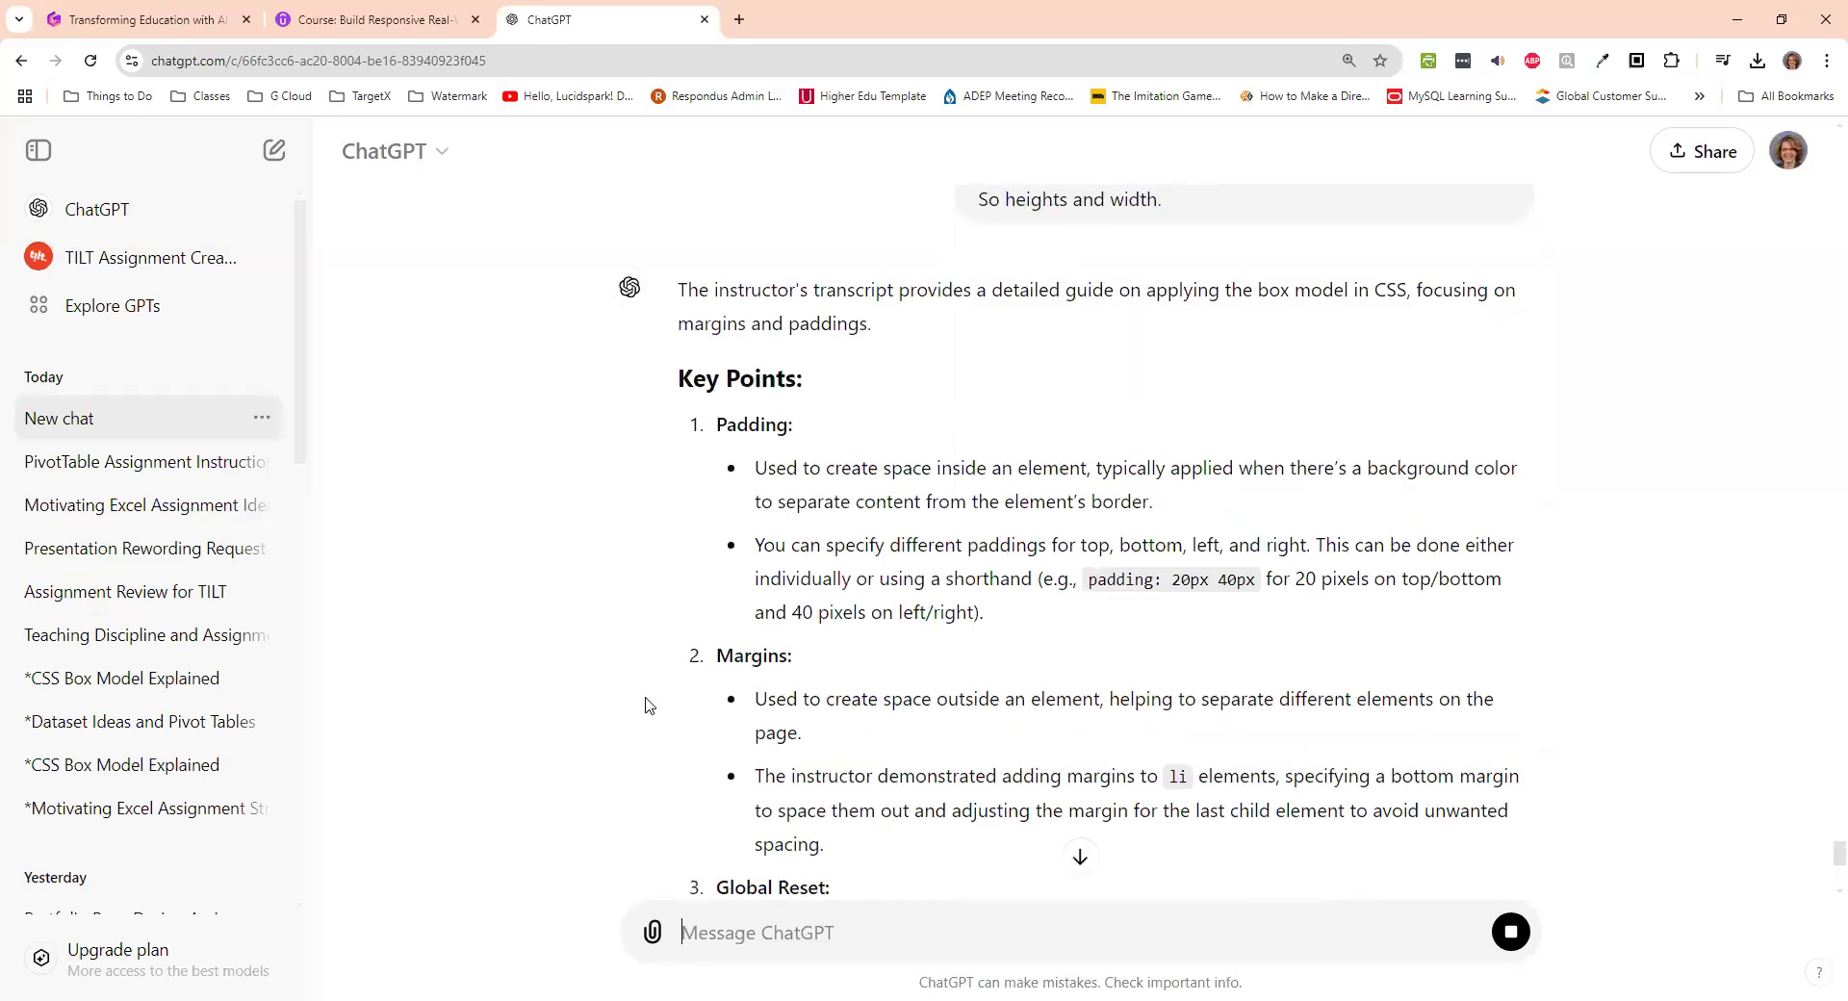
pyautogui.scroll(-3, 645, 705)
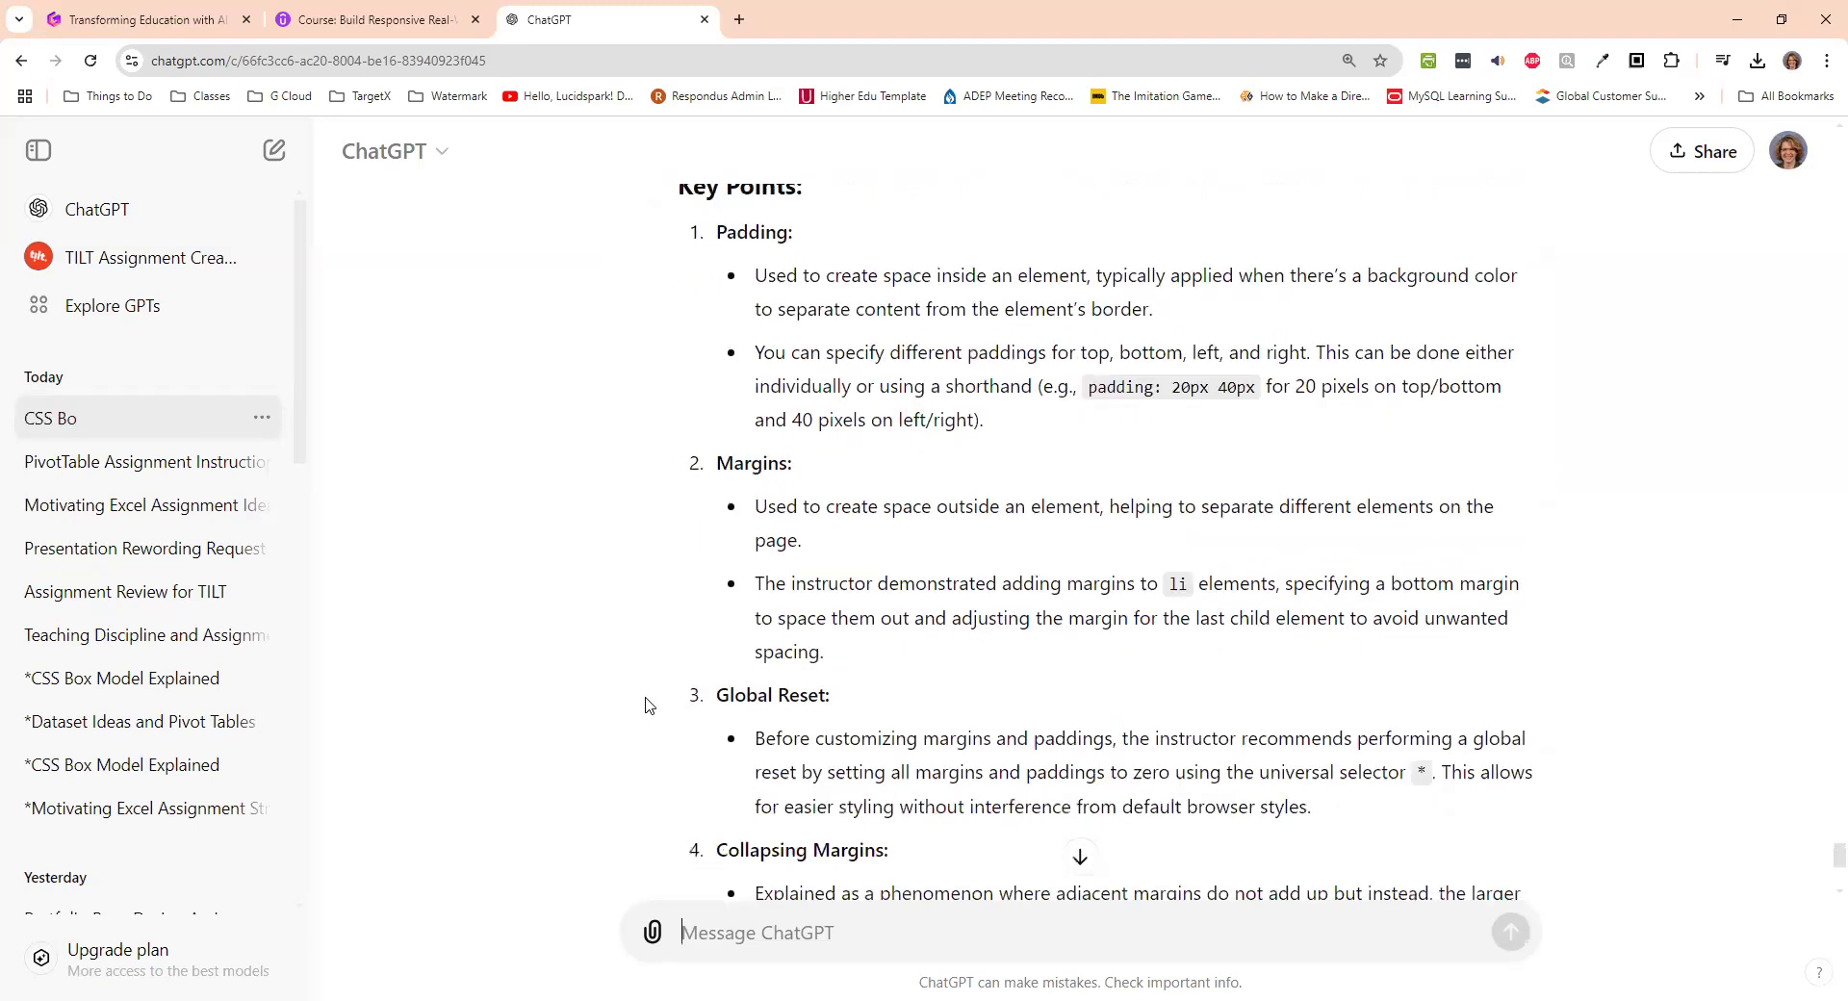
pyautogui.scroll(-1, 645, 705)
pyautogui.scroll(-2, 644, 706)
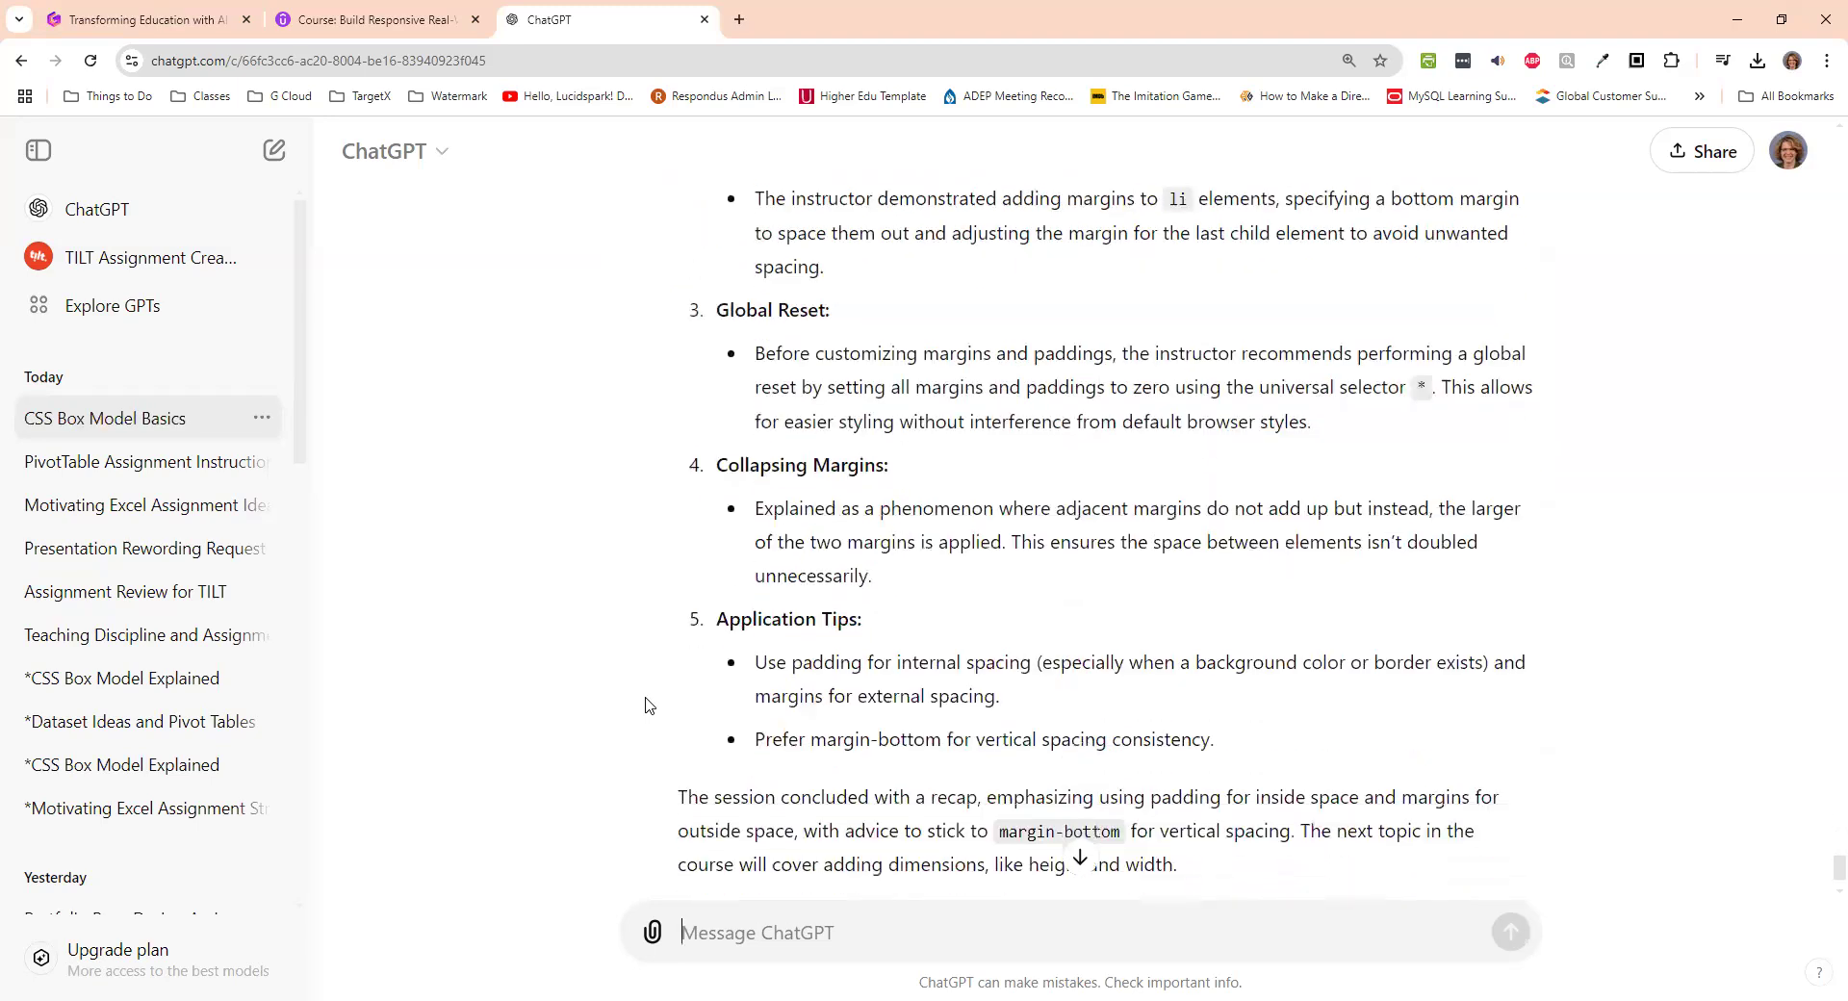
pyautogui.scroll(-1, 644, 705)
pyautogui.scroll(-1, 645, 706)
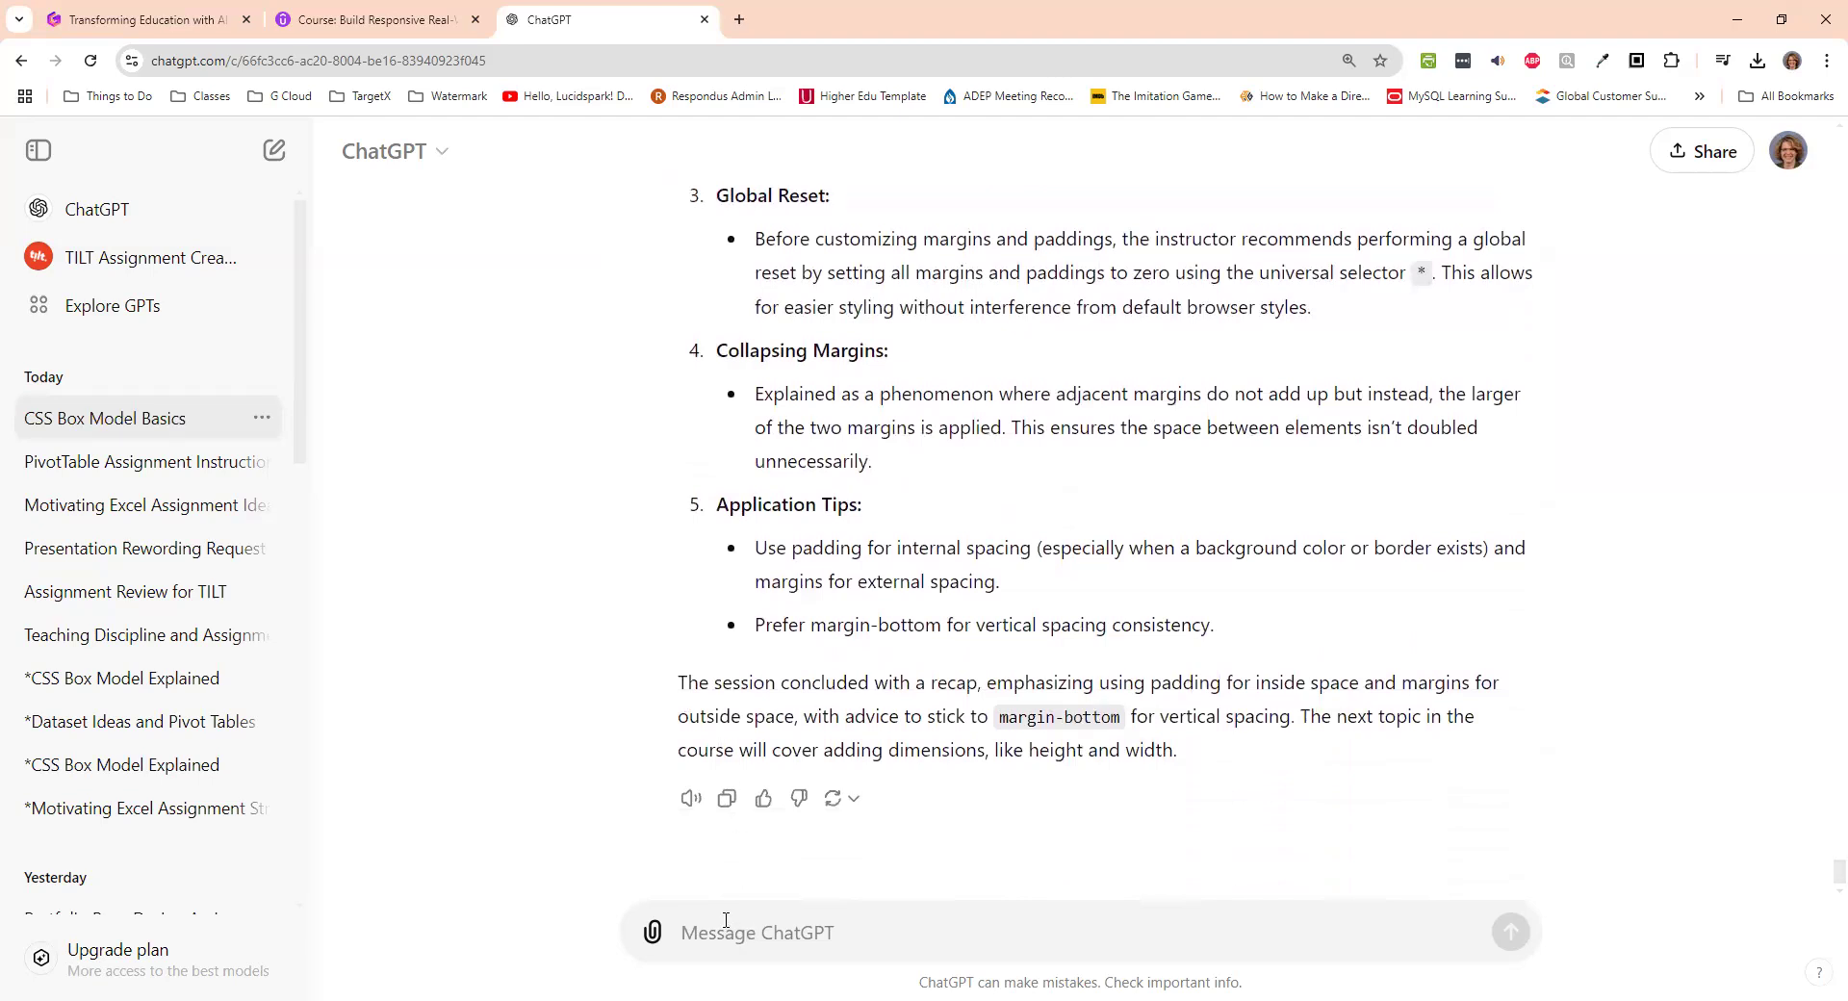
# - Send the follow-up 'Give me more explanation' and read the detailed CSS box model breakdown
pyautogui.write('G')
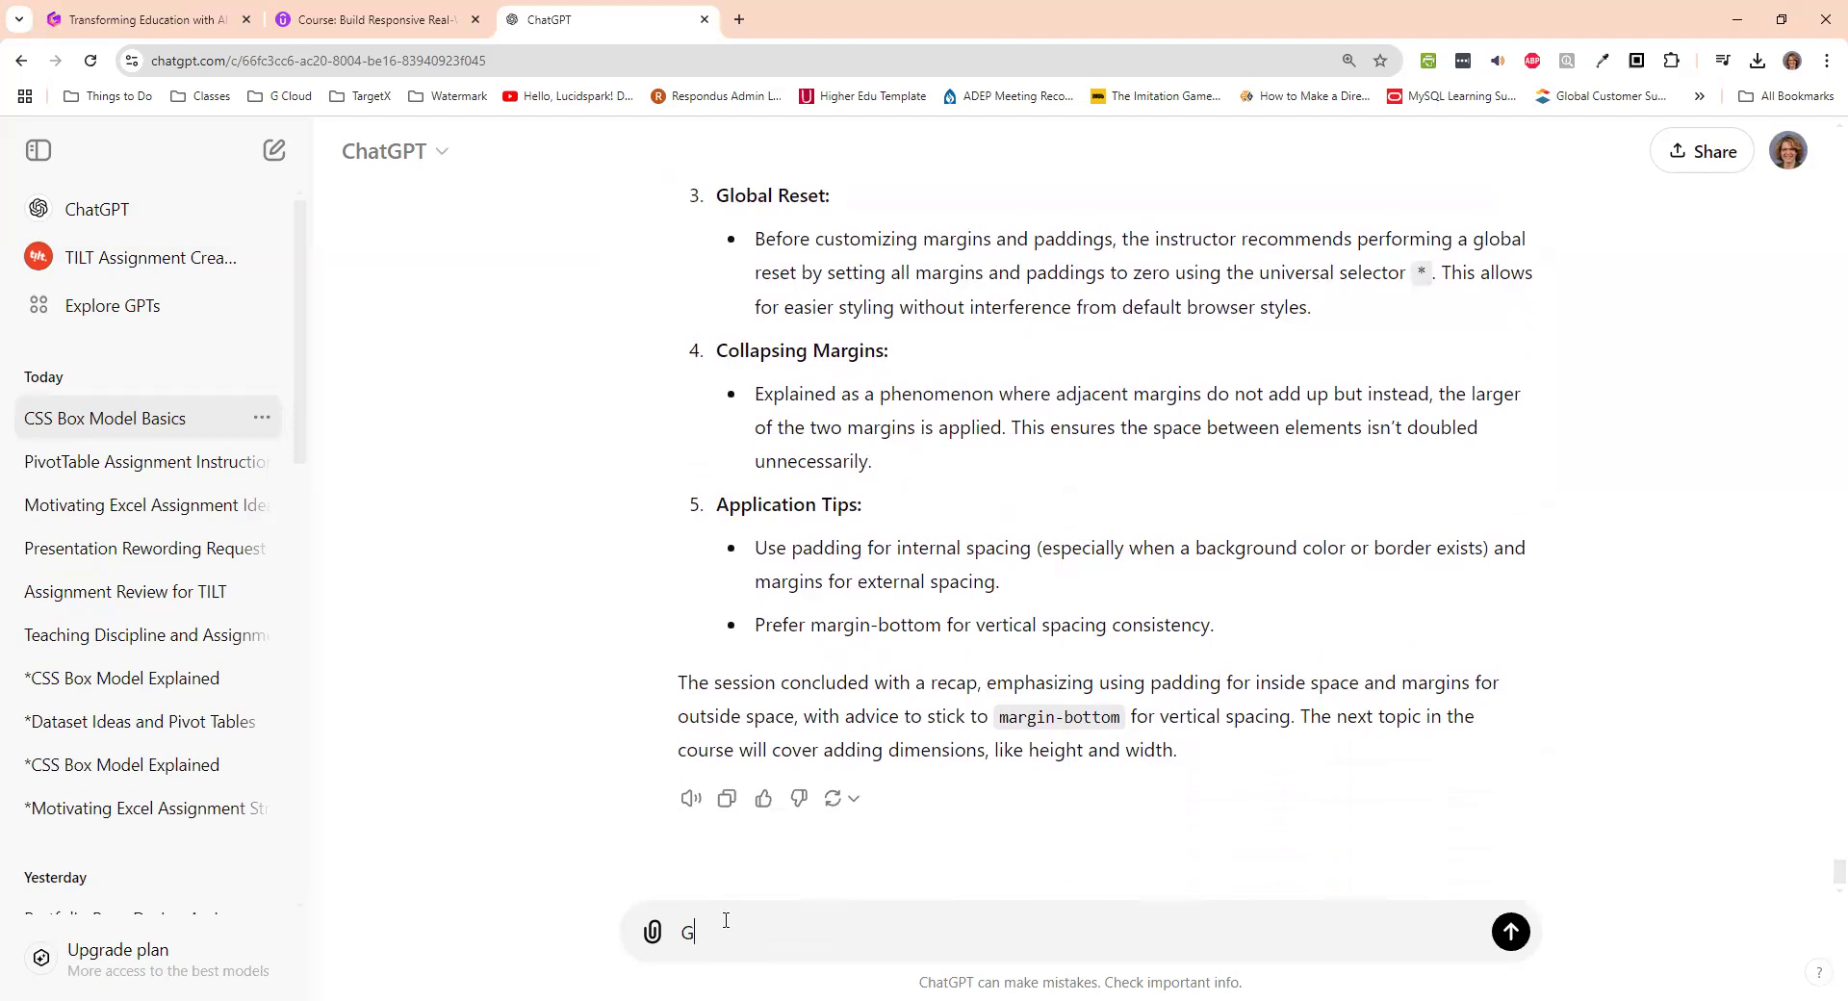
pyautogui.write('ive me more explanation')
pyautogui.press('Return')
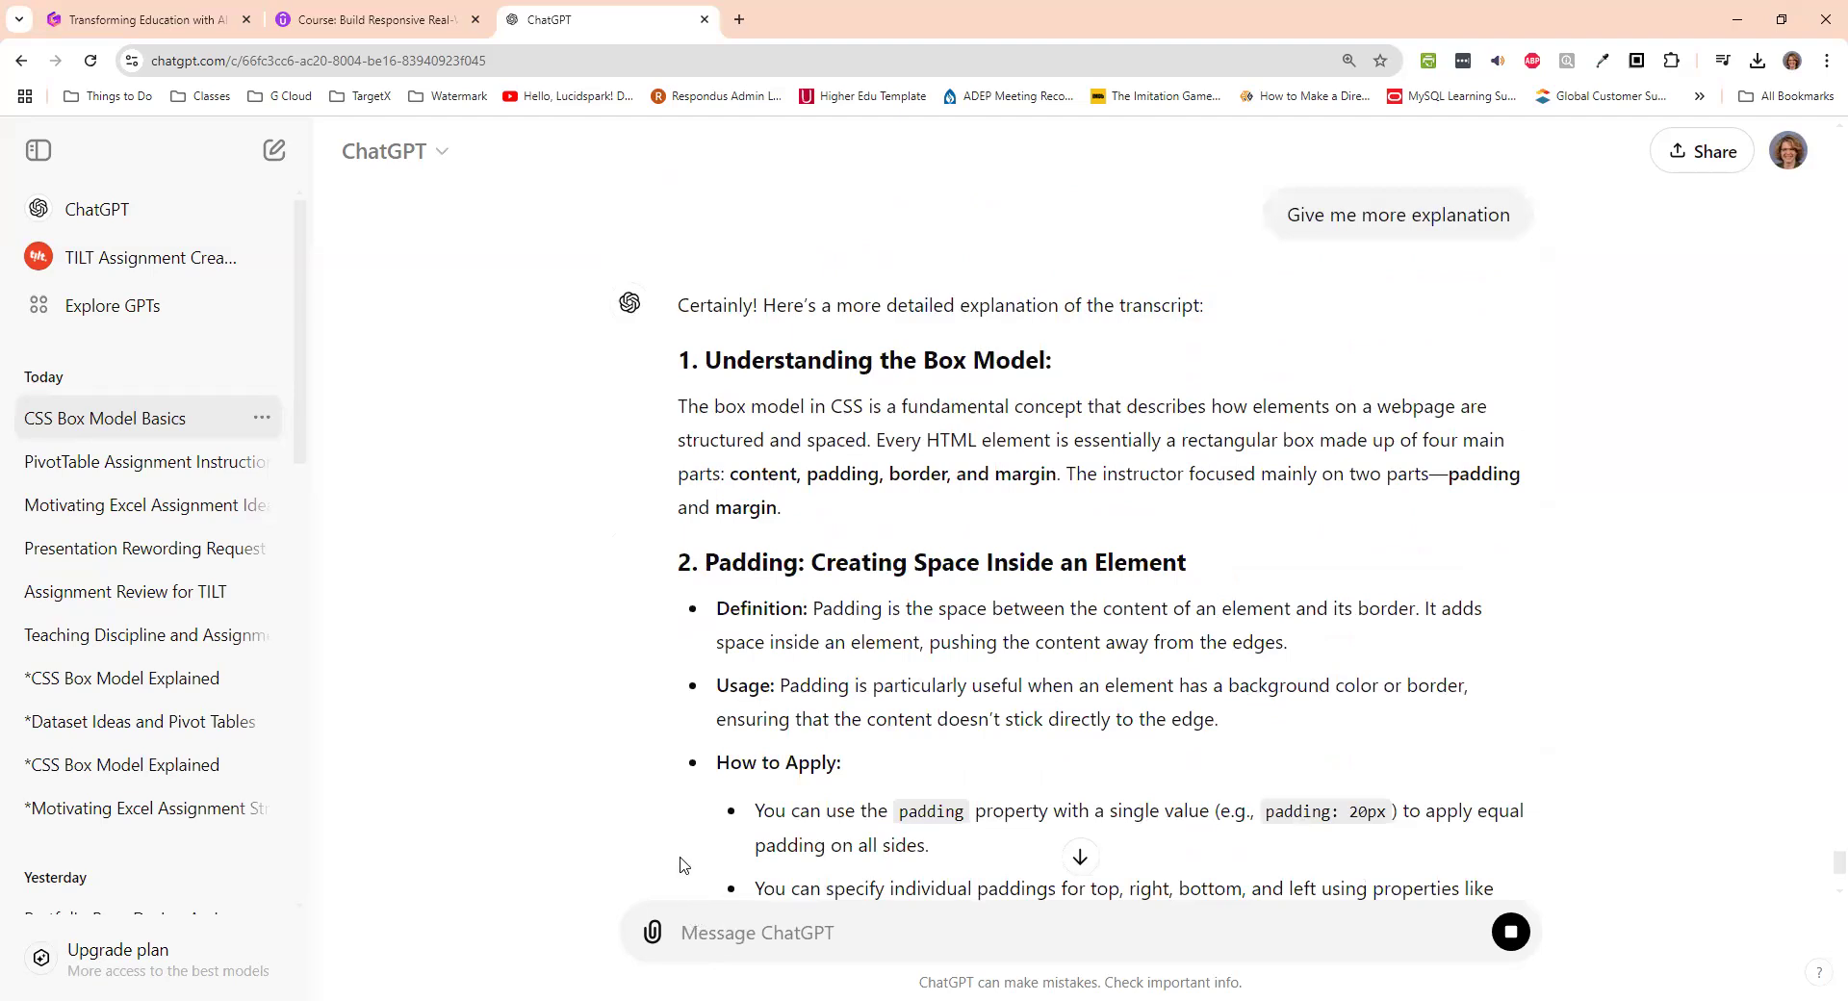
pyautogui.scroll(-2, 671, 744)
pyautogui.scroll(-2, 671, 744)
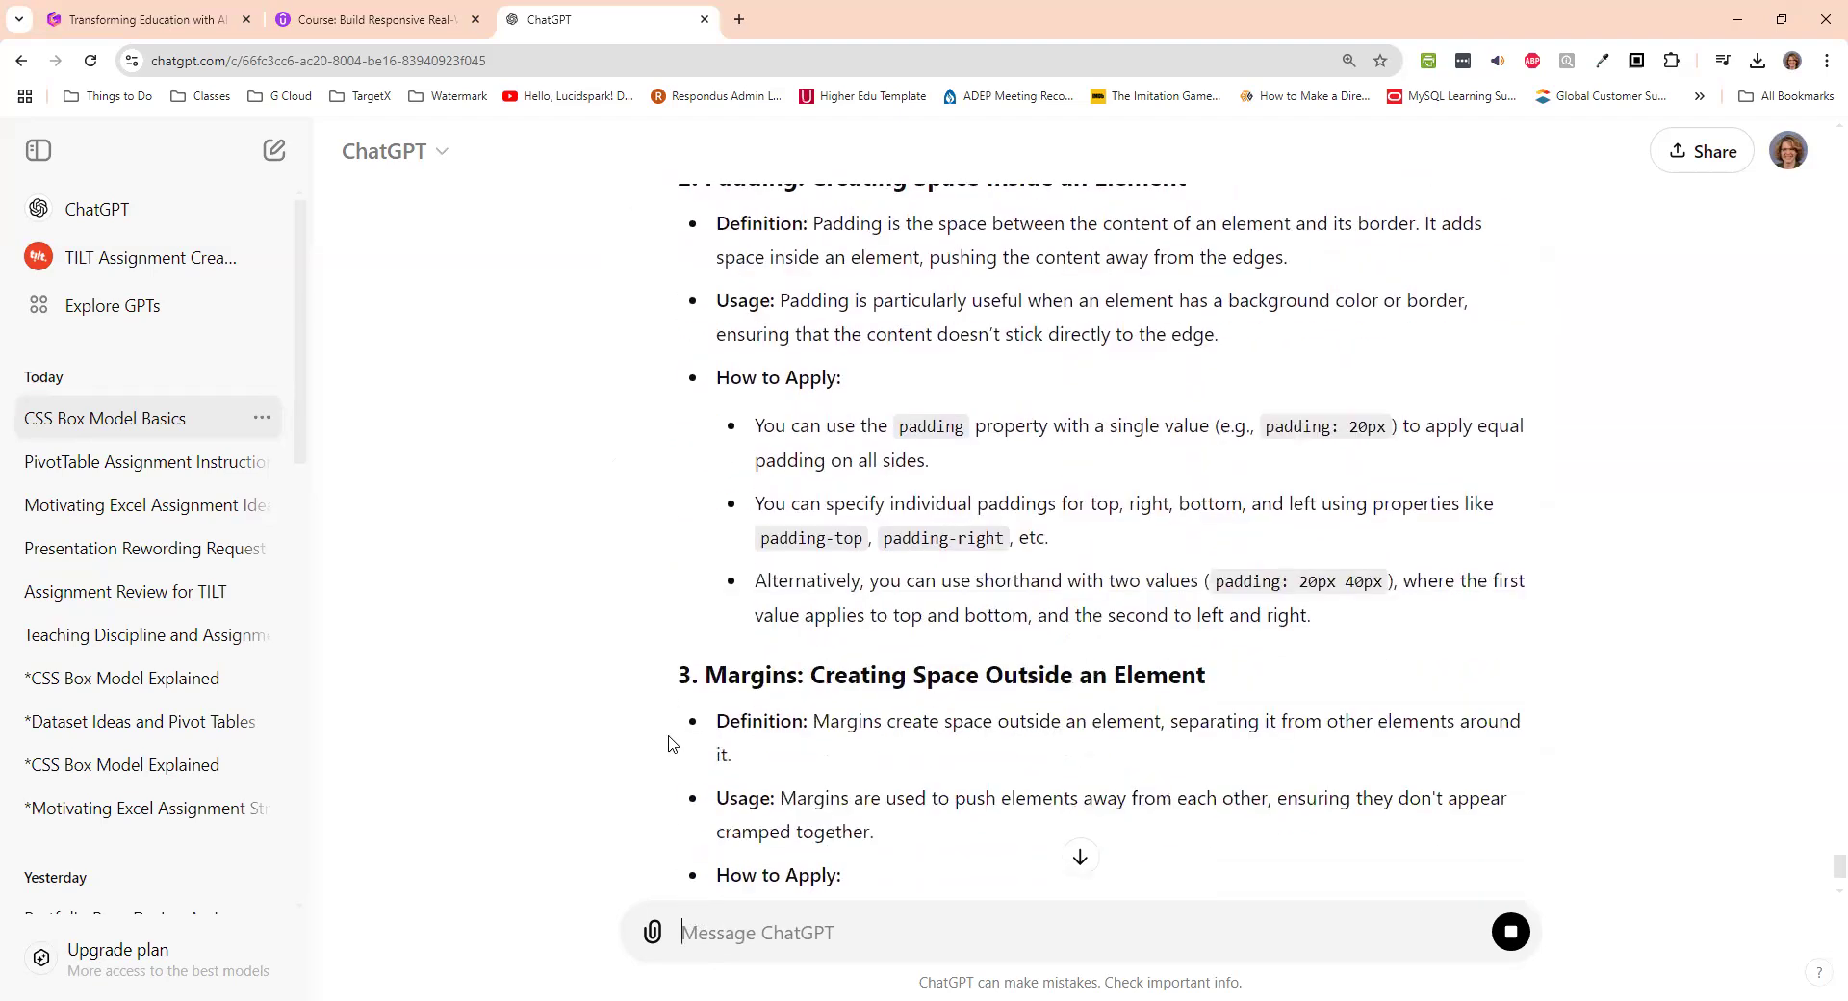
pyautogui.scroll(-2, 671, 744)
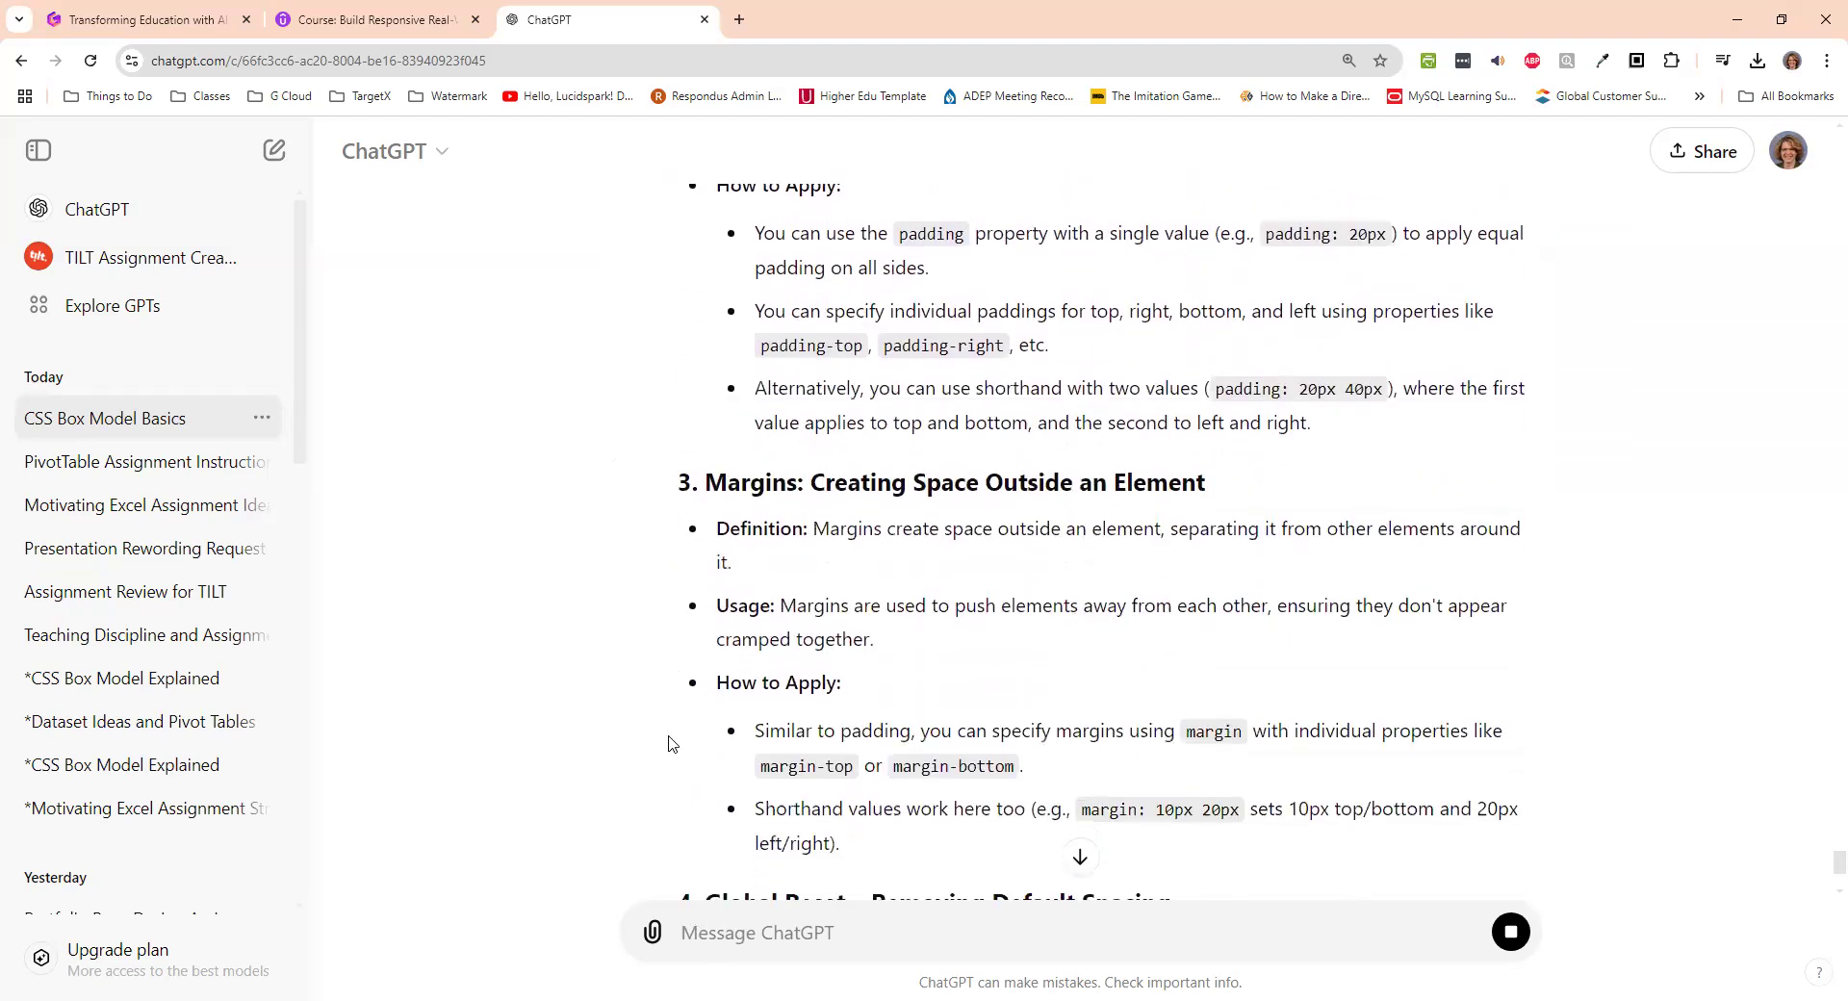
# - Read the box-model answer down to its Final Recap, then return to the Gamma presentation
pyautogui.scroll(-7, 670, 749)
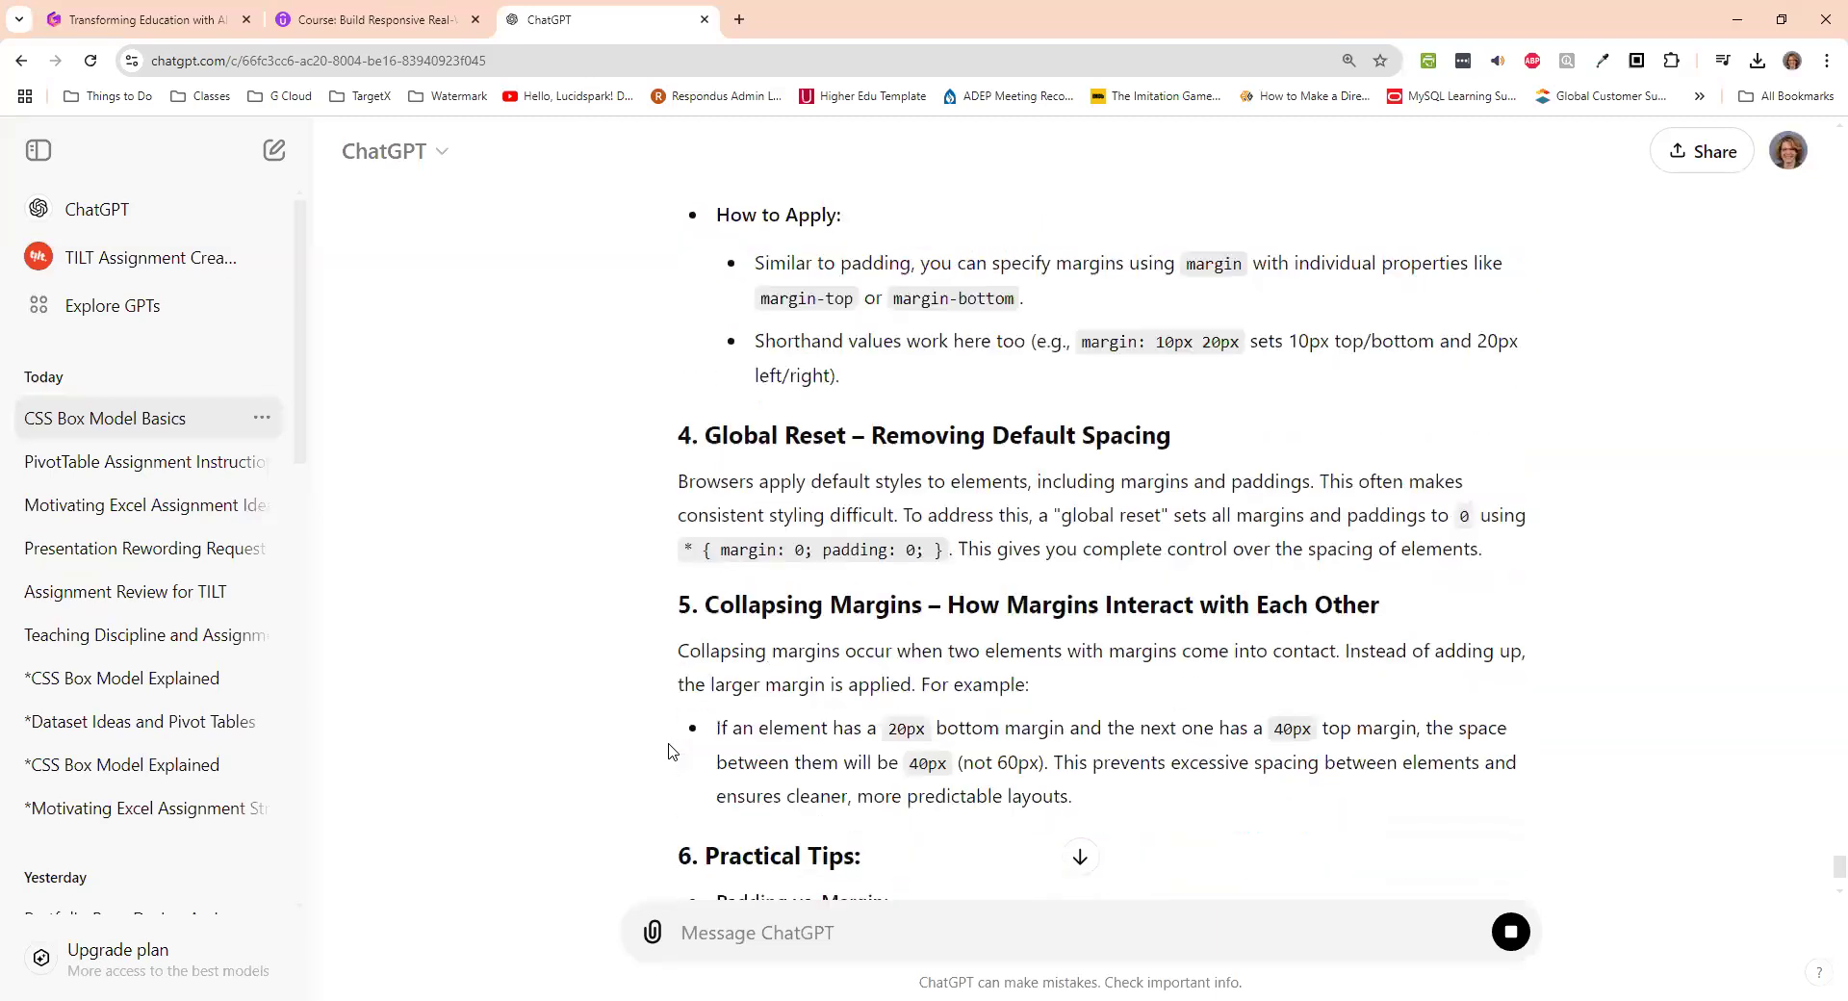
pyautogui.scroll(-1, 671, 750)
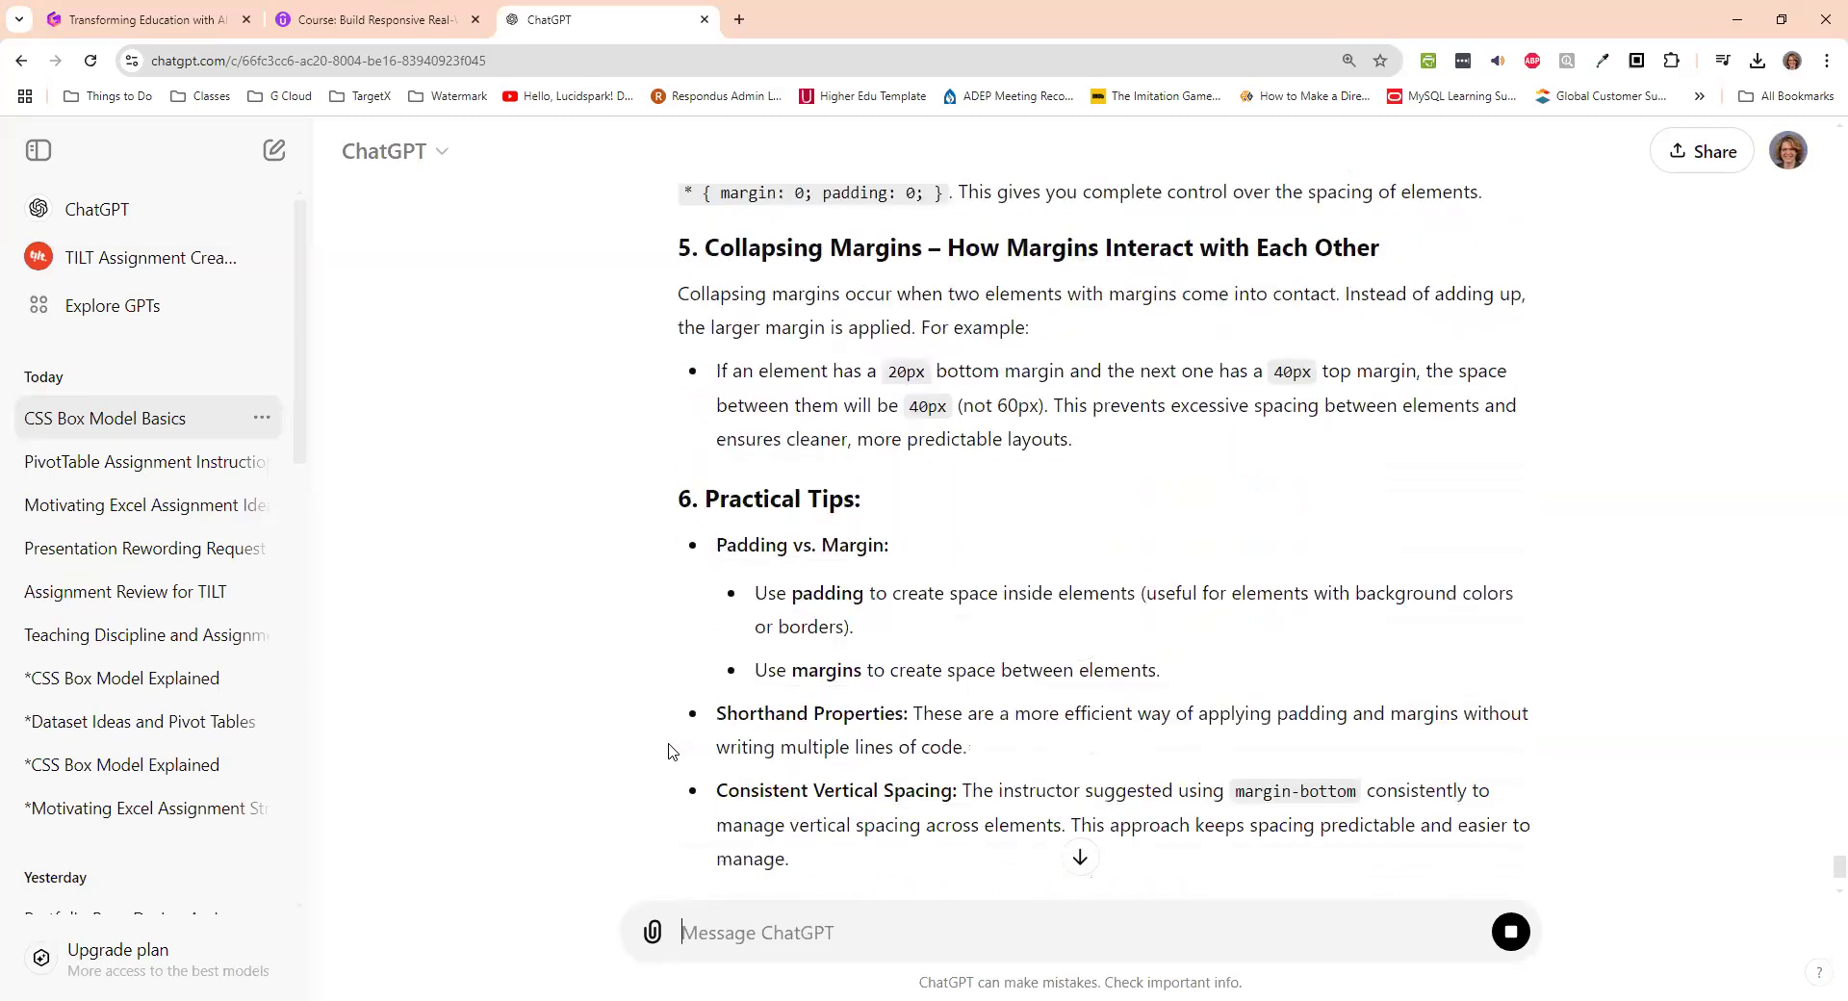
pyautogui.scroll(-4, 671, 750)
pyautogui.scroll(-3, 671, 750)
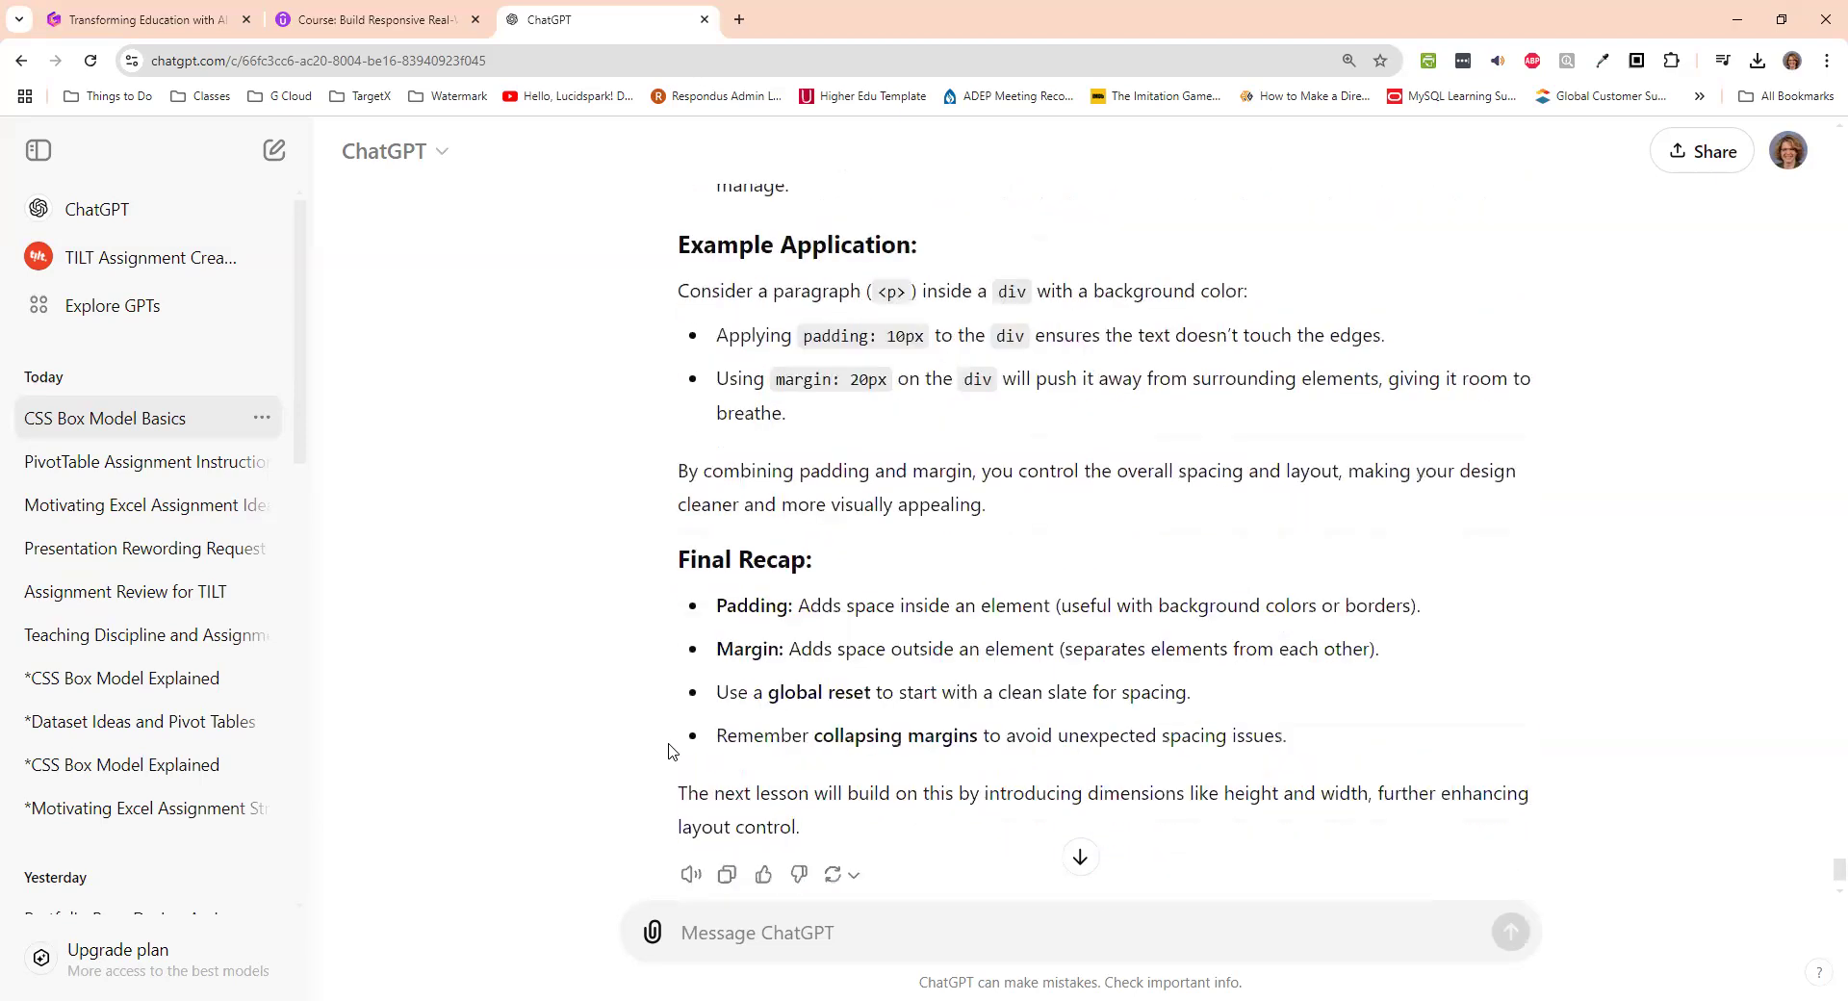
pyautogui.scroll(-1, 671, 750)
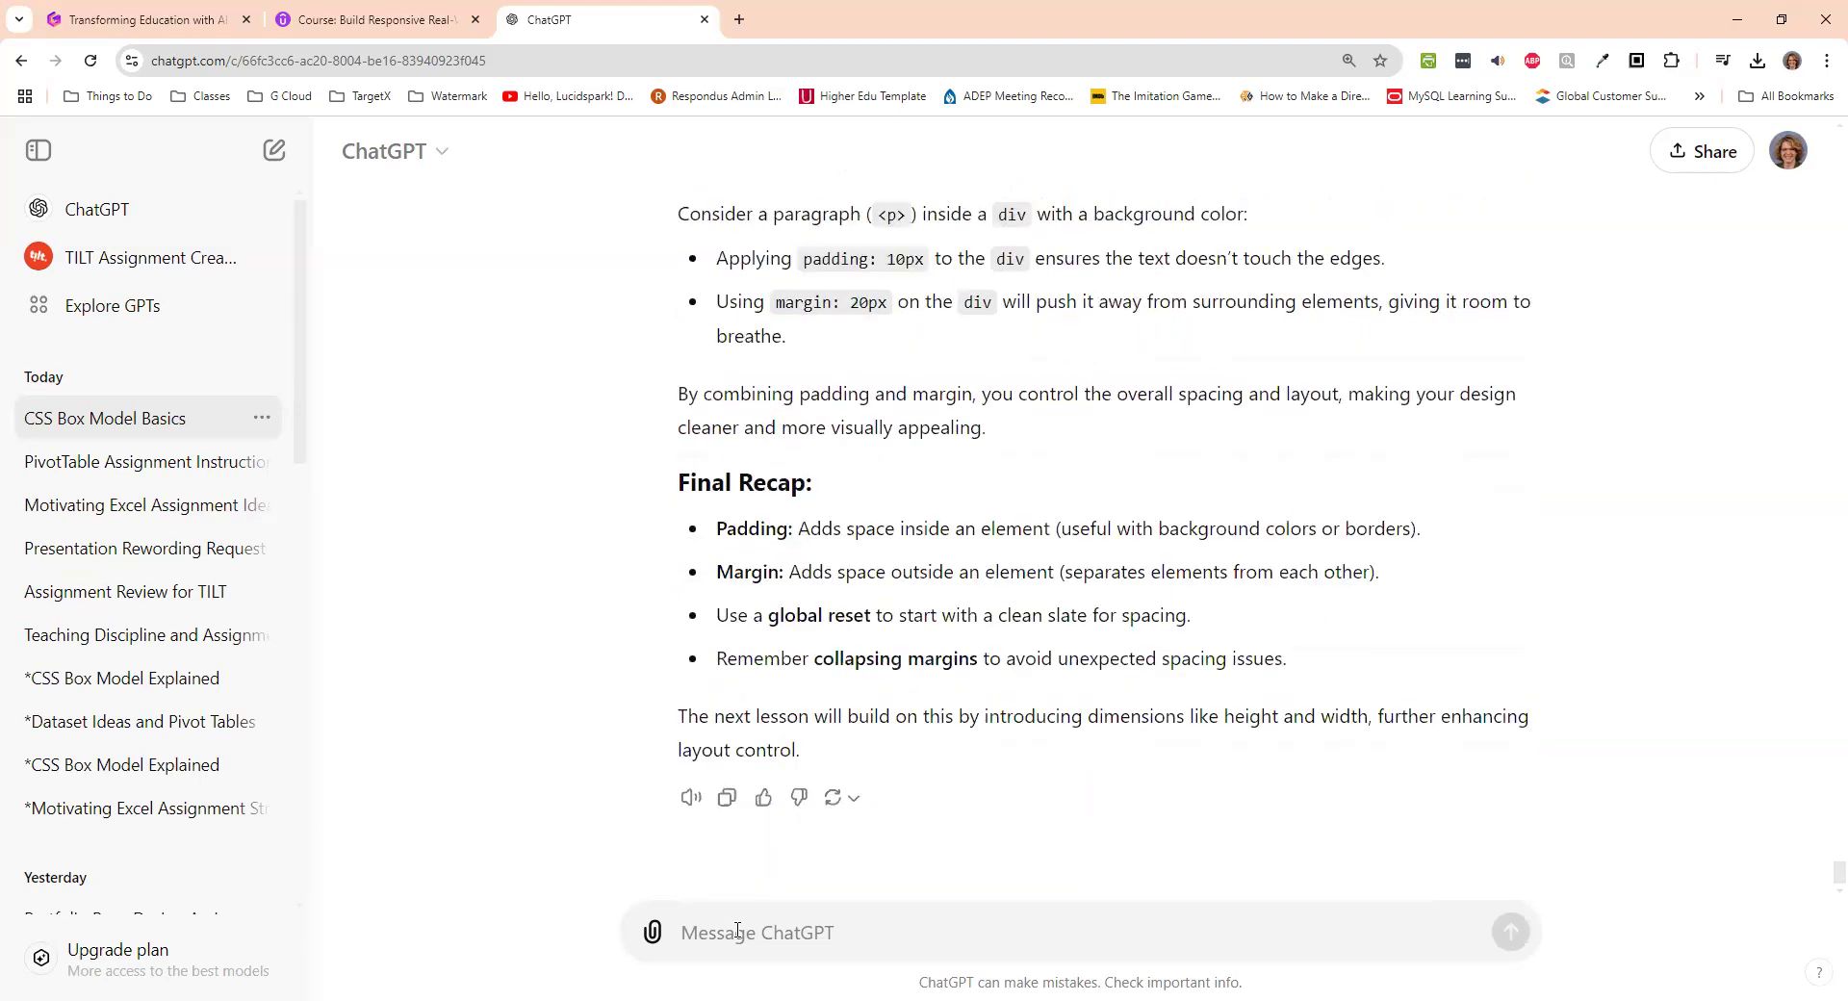
pyautogui.click(147, 16)
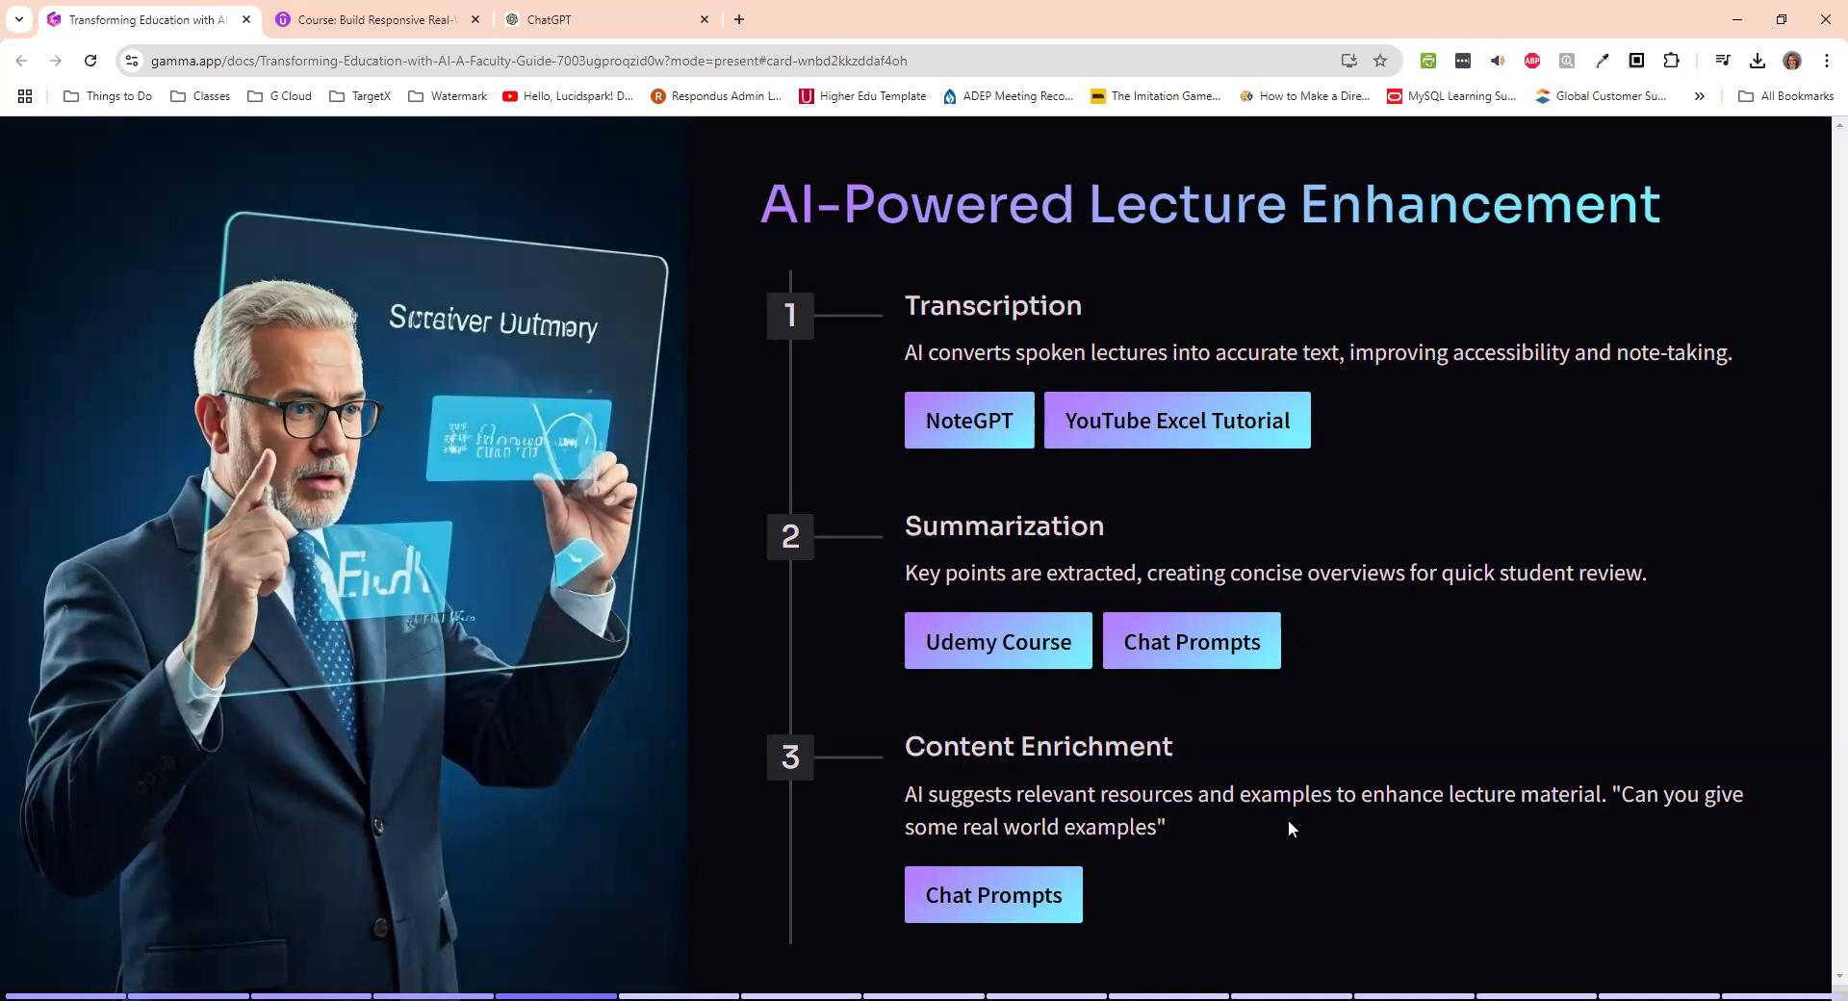
# - Copy the Content Enrichment prompt 'Can you give some real world examples' and return to ChatGPT
pyautogui.moveTo(1288, 823); pyautogui.dragTo(1615, 779)
pyautogui.hotkey('ctrl', 'c')
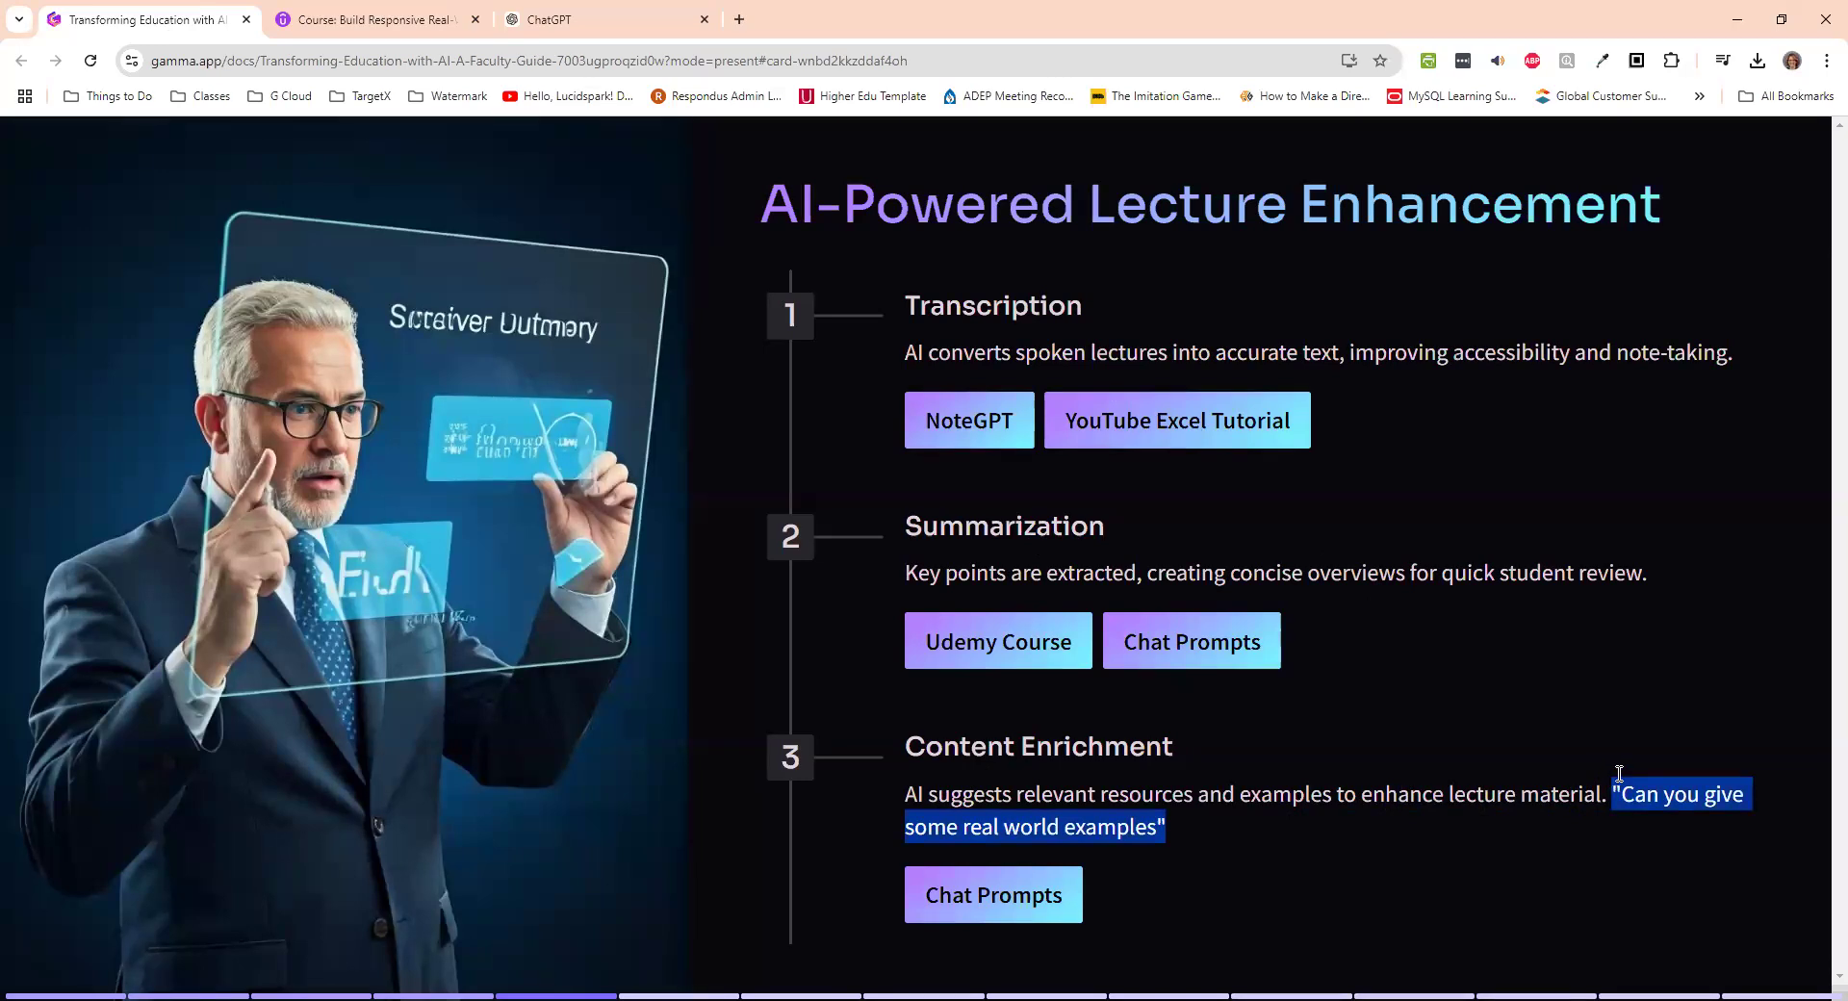
pyautogui.click(558, 20)
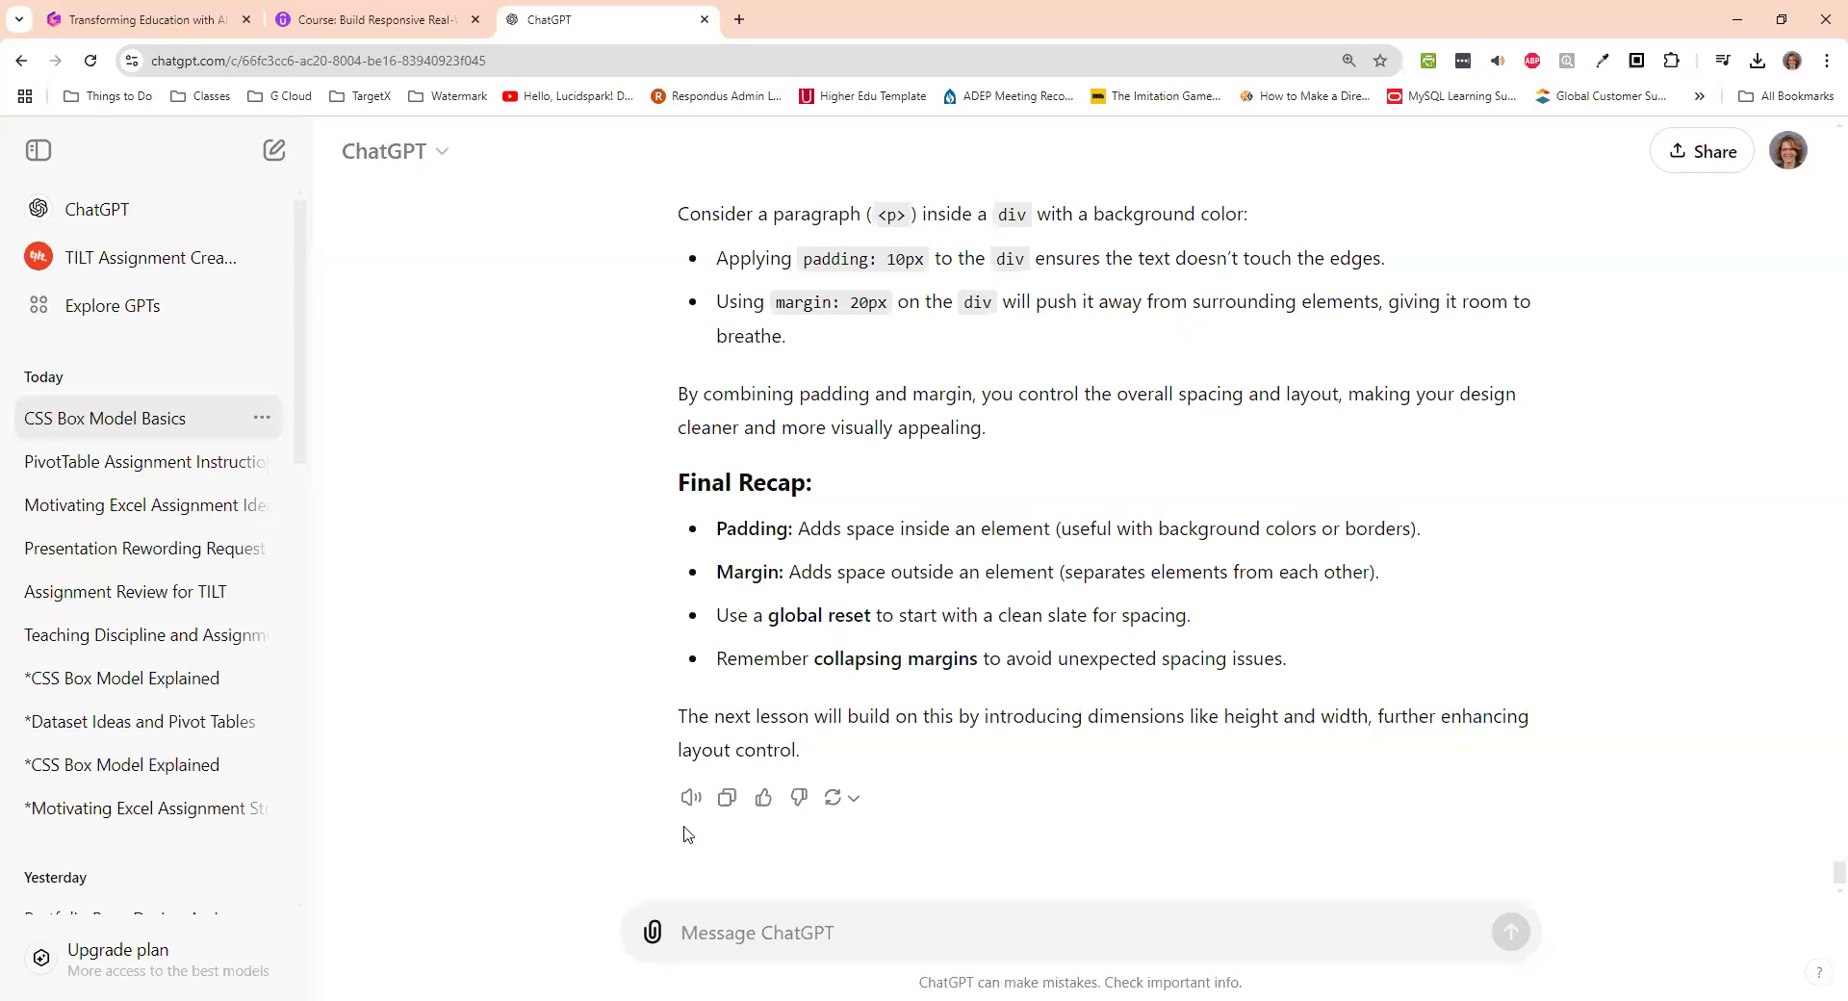
# - Ask ChatGPT 'Can you give some real world examples' about padding and margins, then go back to Gamma
pyautogui.hotkey('ctrl', 'v')
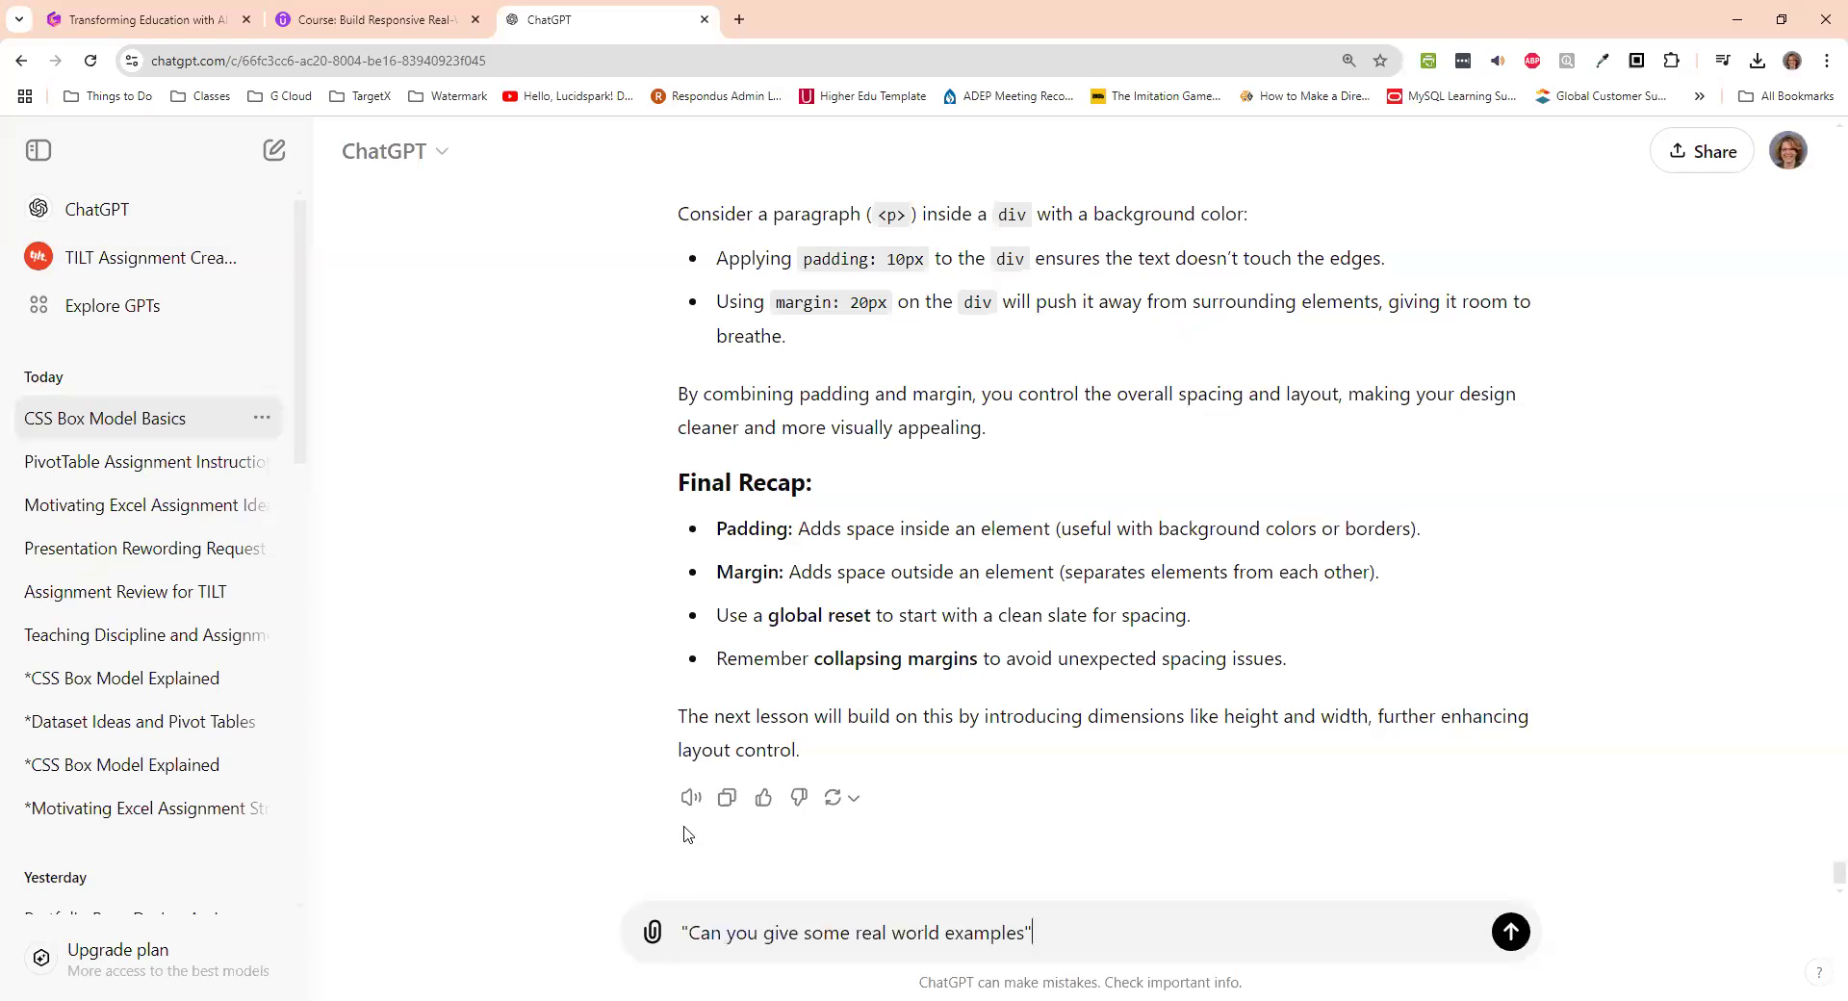
pyautogui.press('Return')
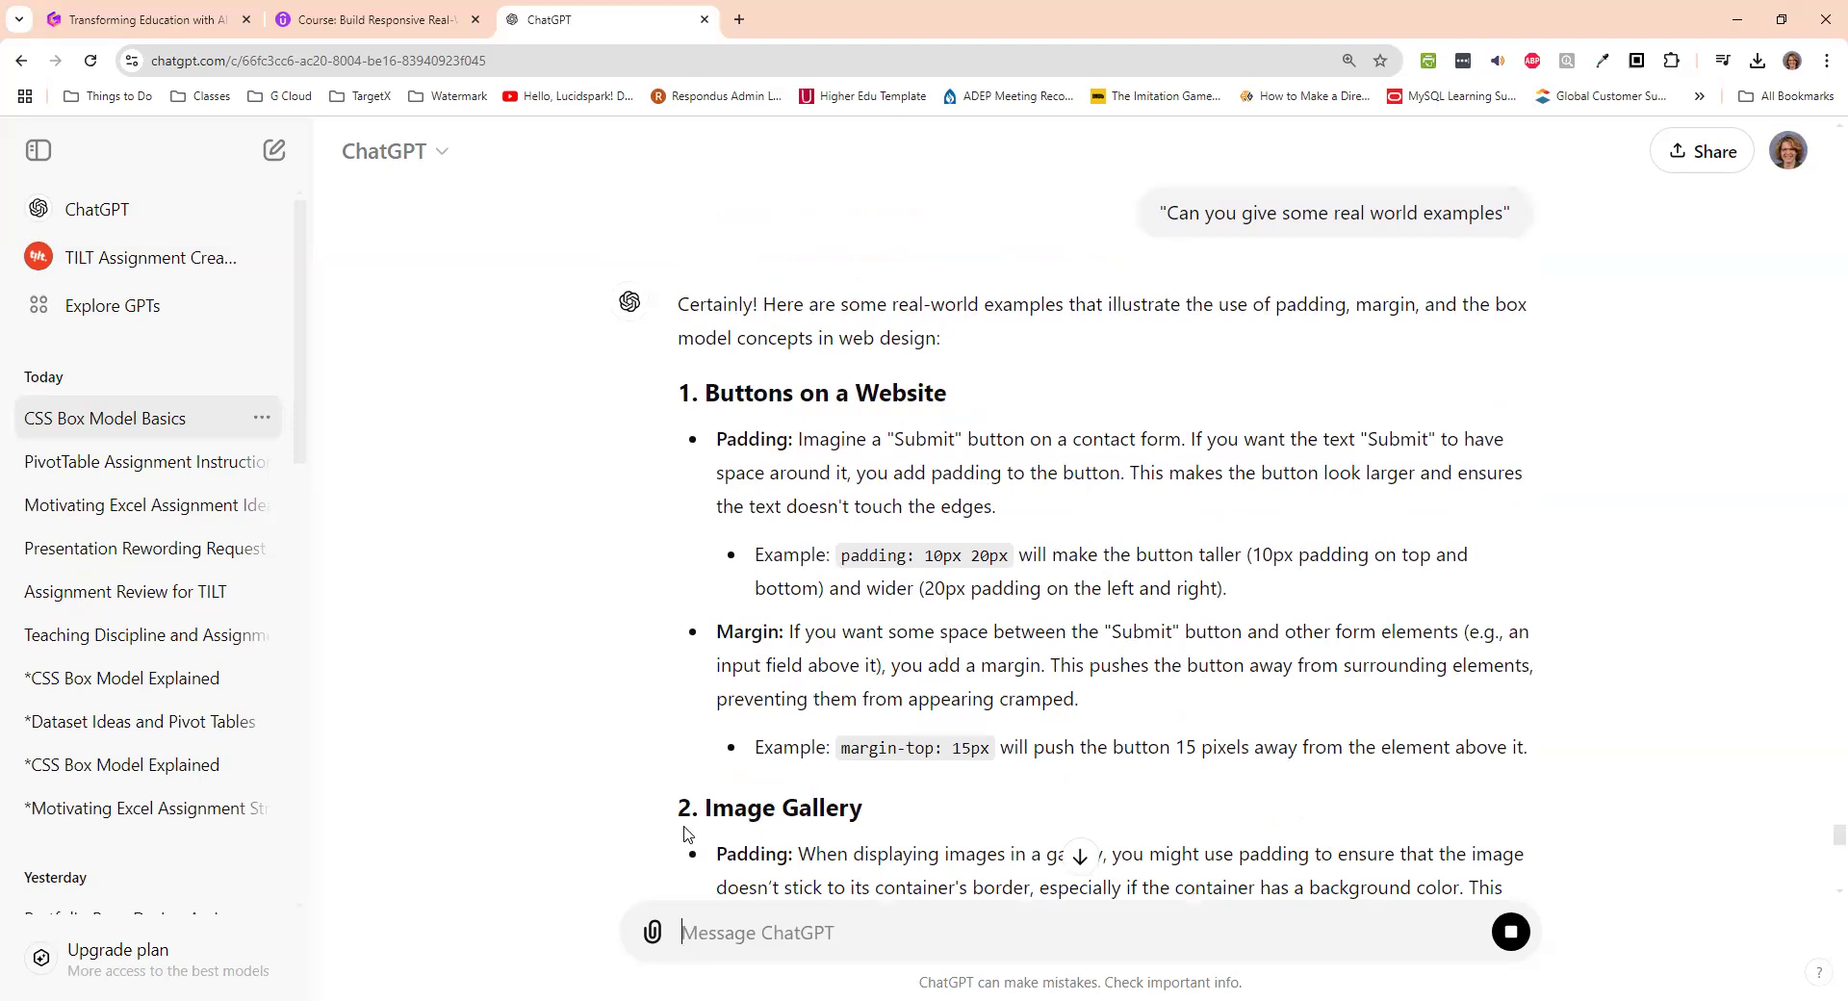
pyautogui.click(111, 27)
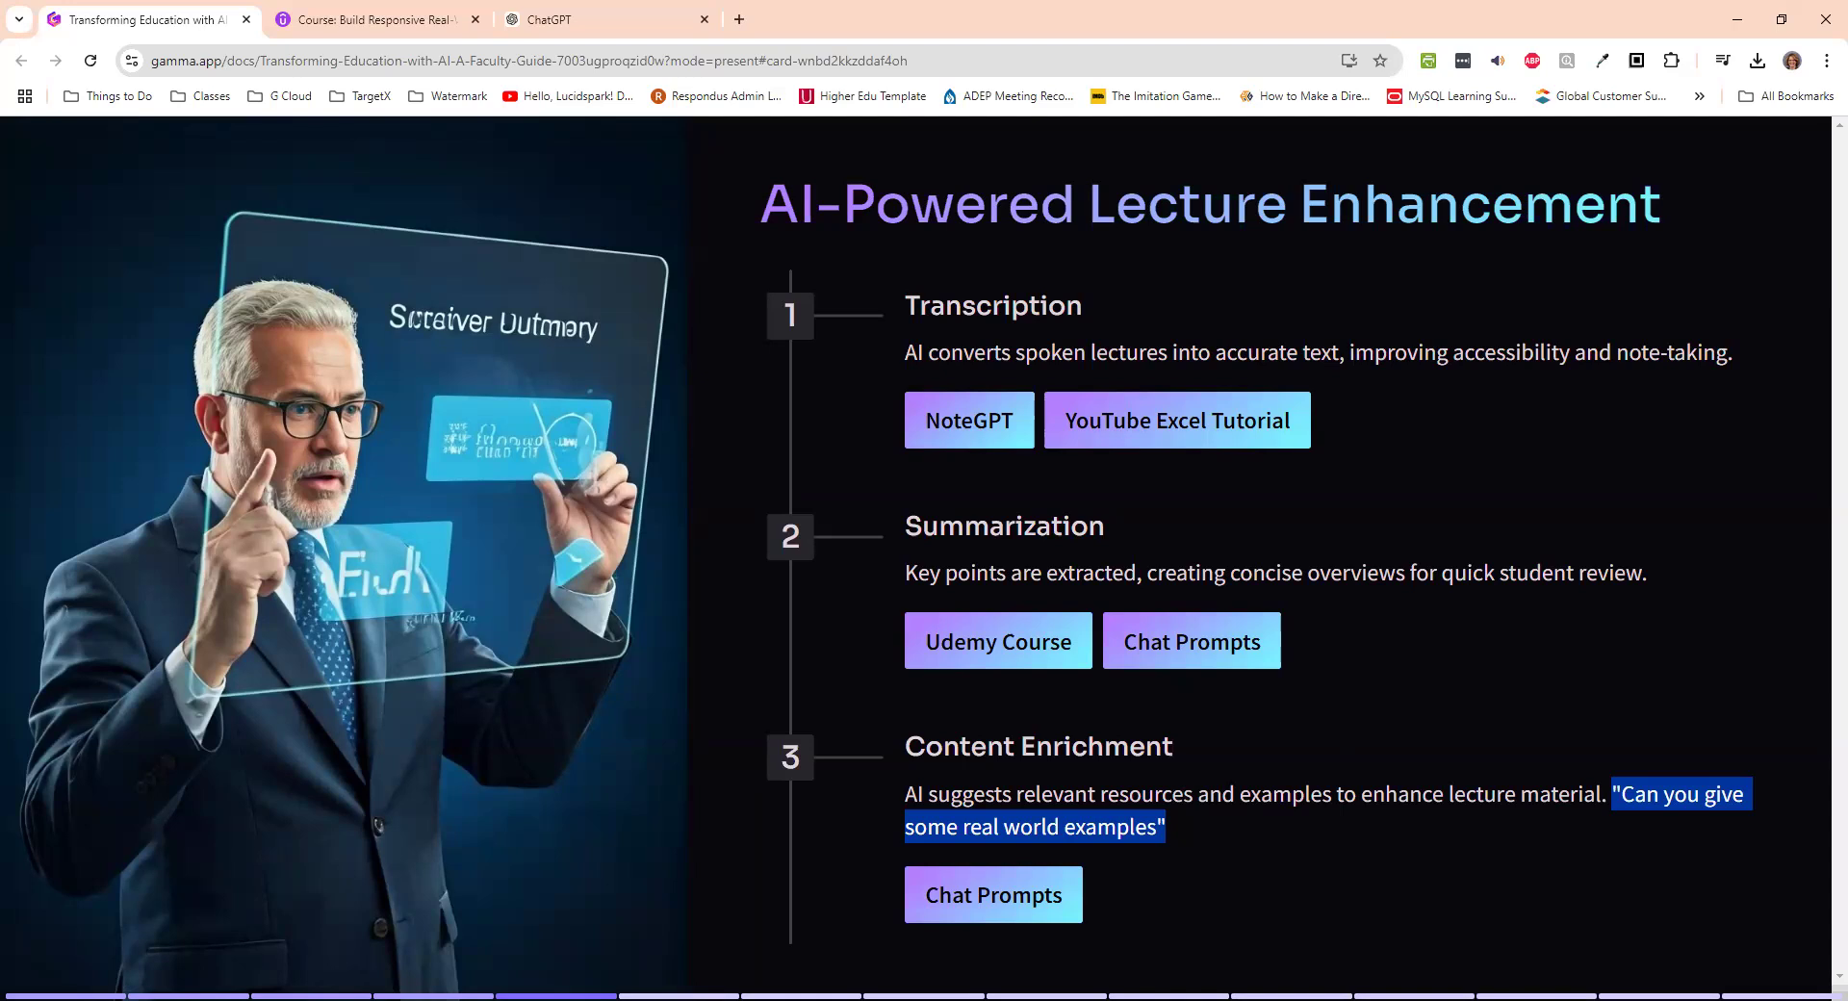
# - Hide the Udemy lecture's Transcript panel so the video is full width, then return to the Gamma slide
pyautogui.click(548, 16)
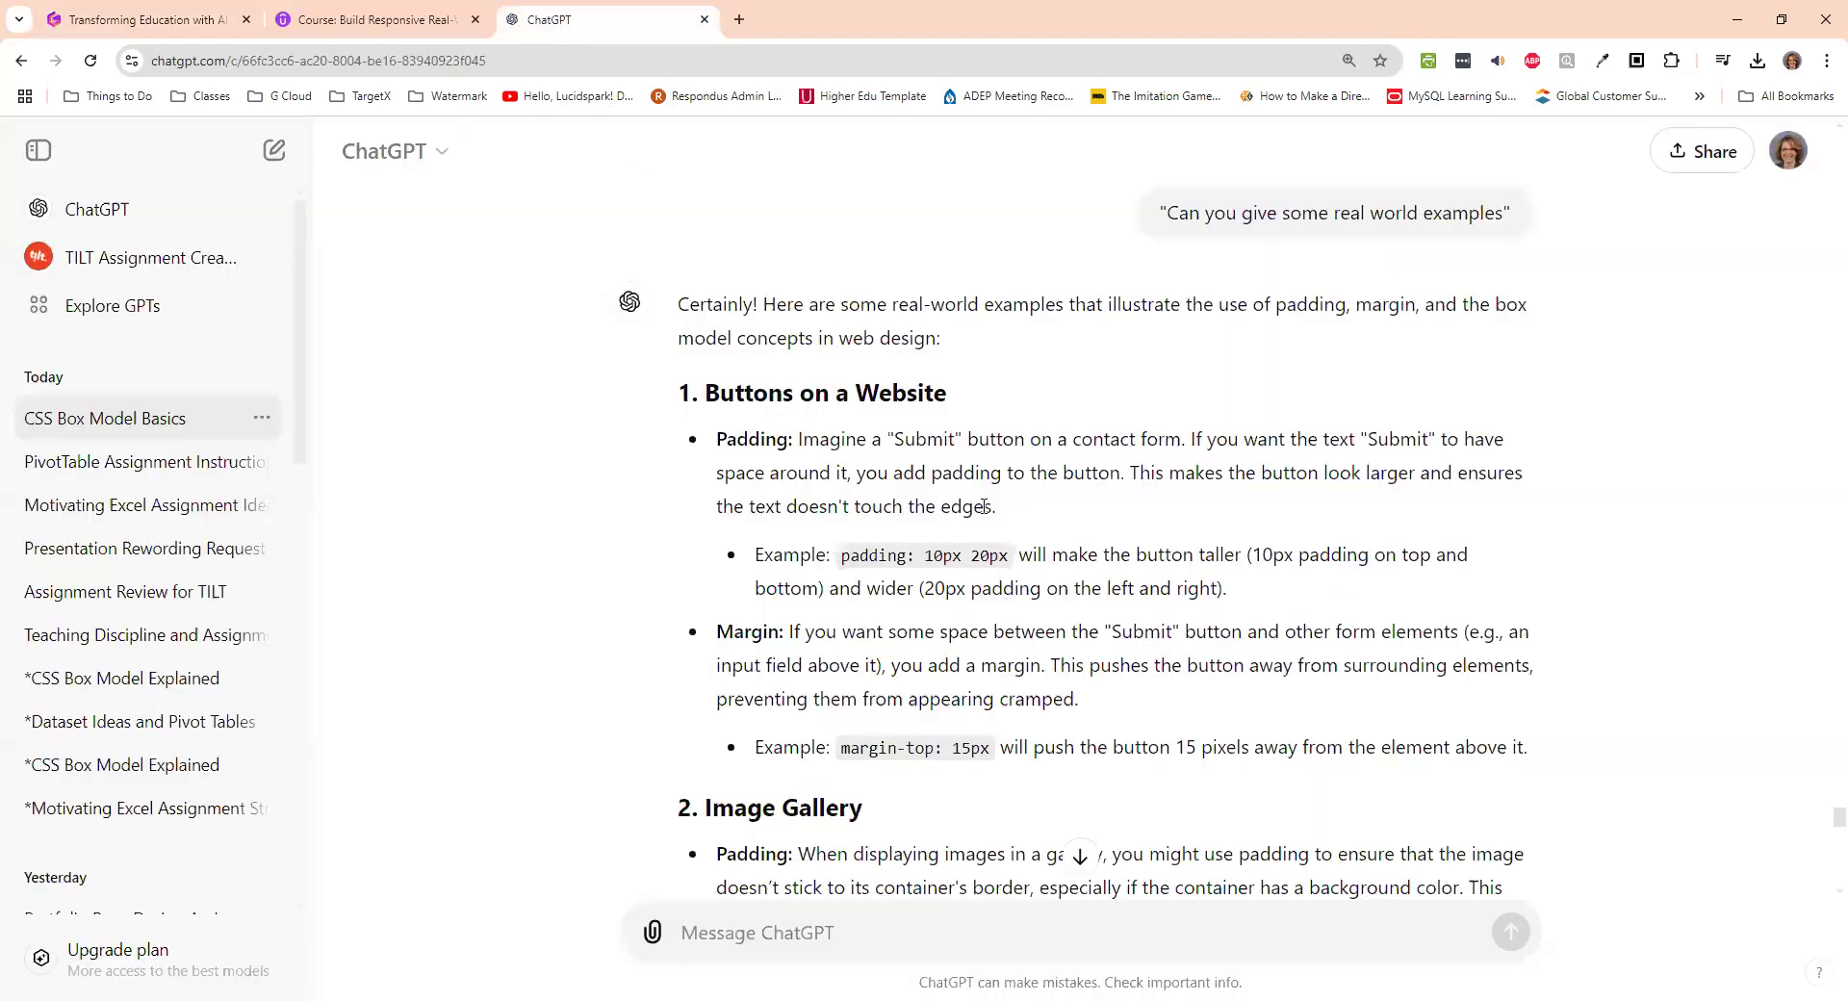
pyautogui.click(334, 21)
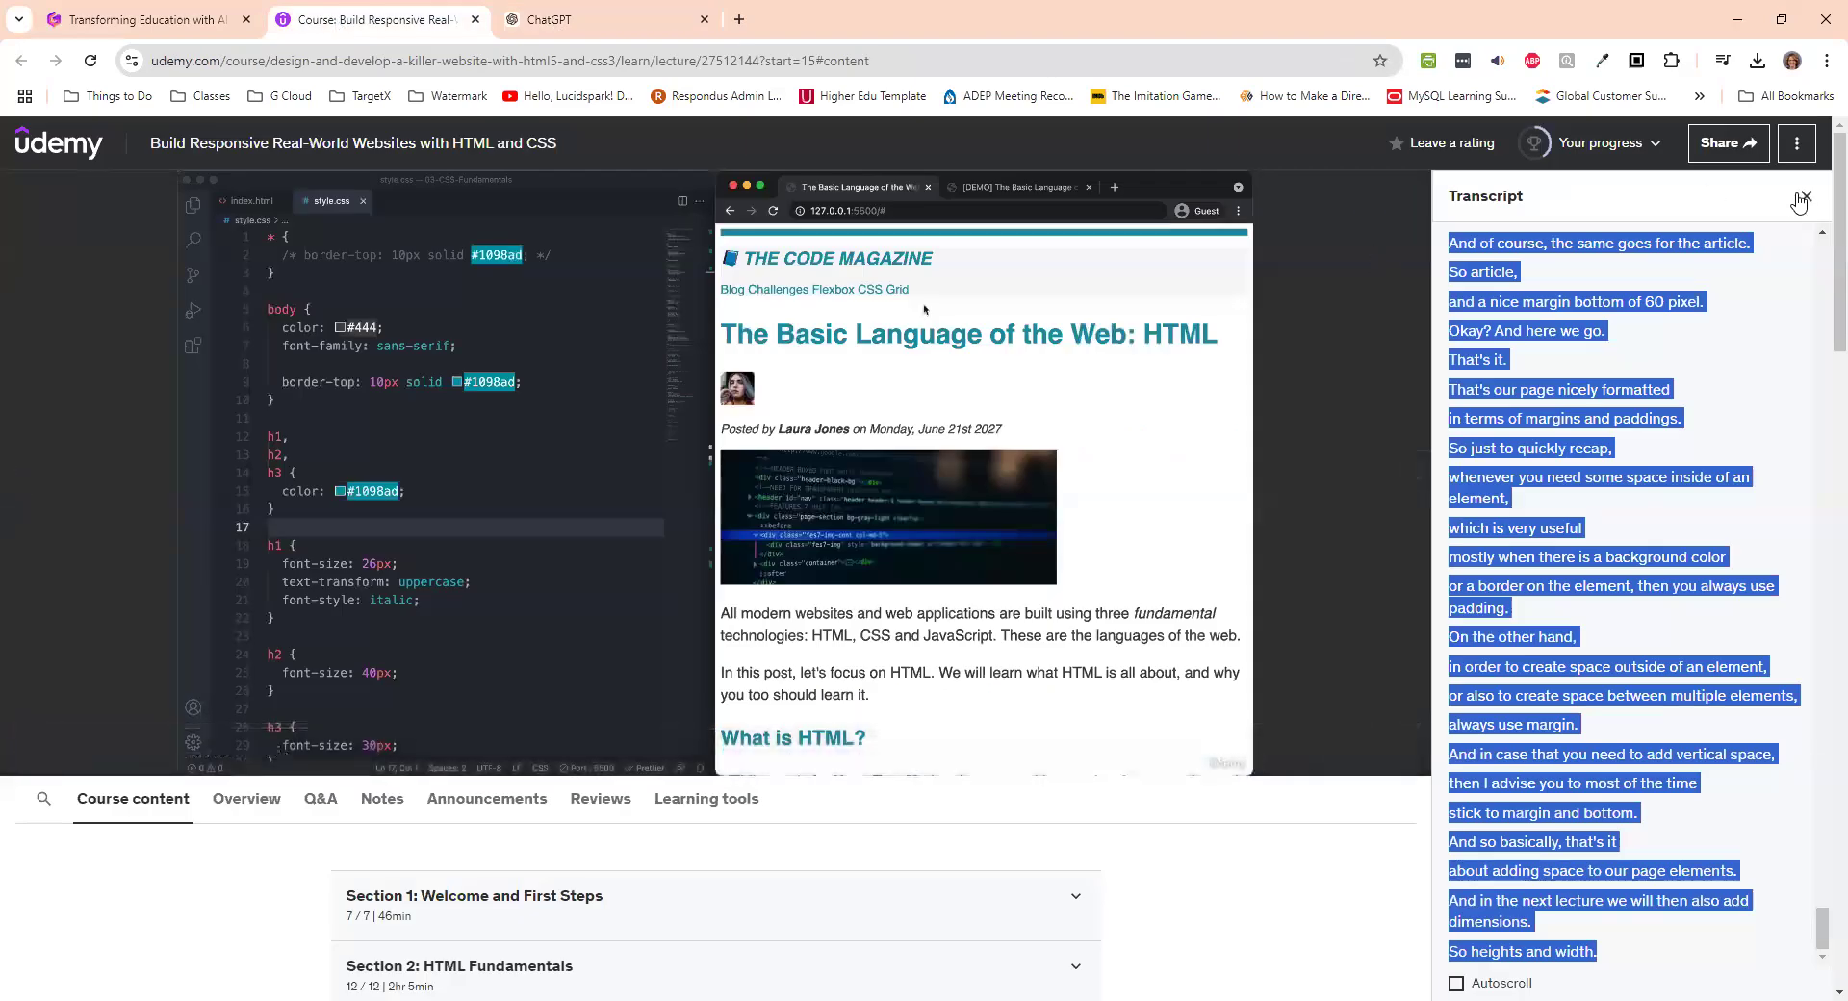
pyautogui.click(1802, 198)
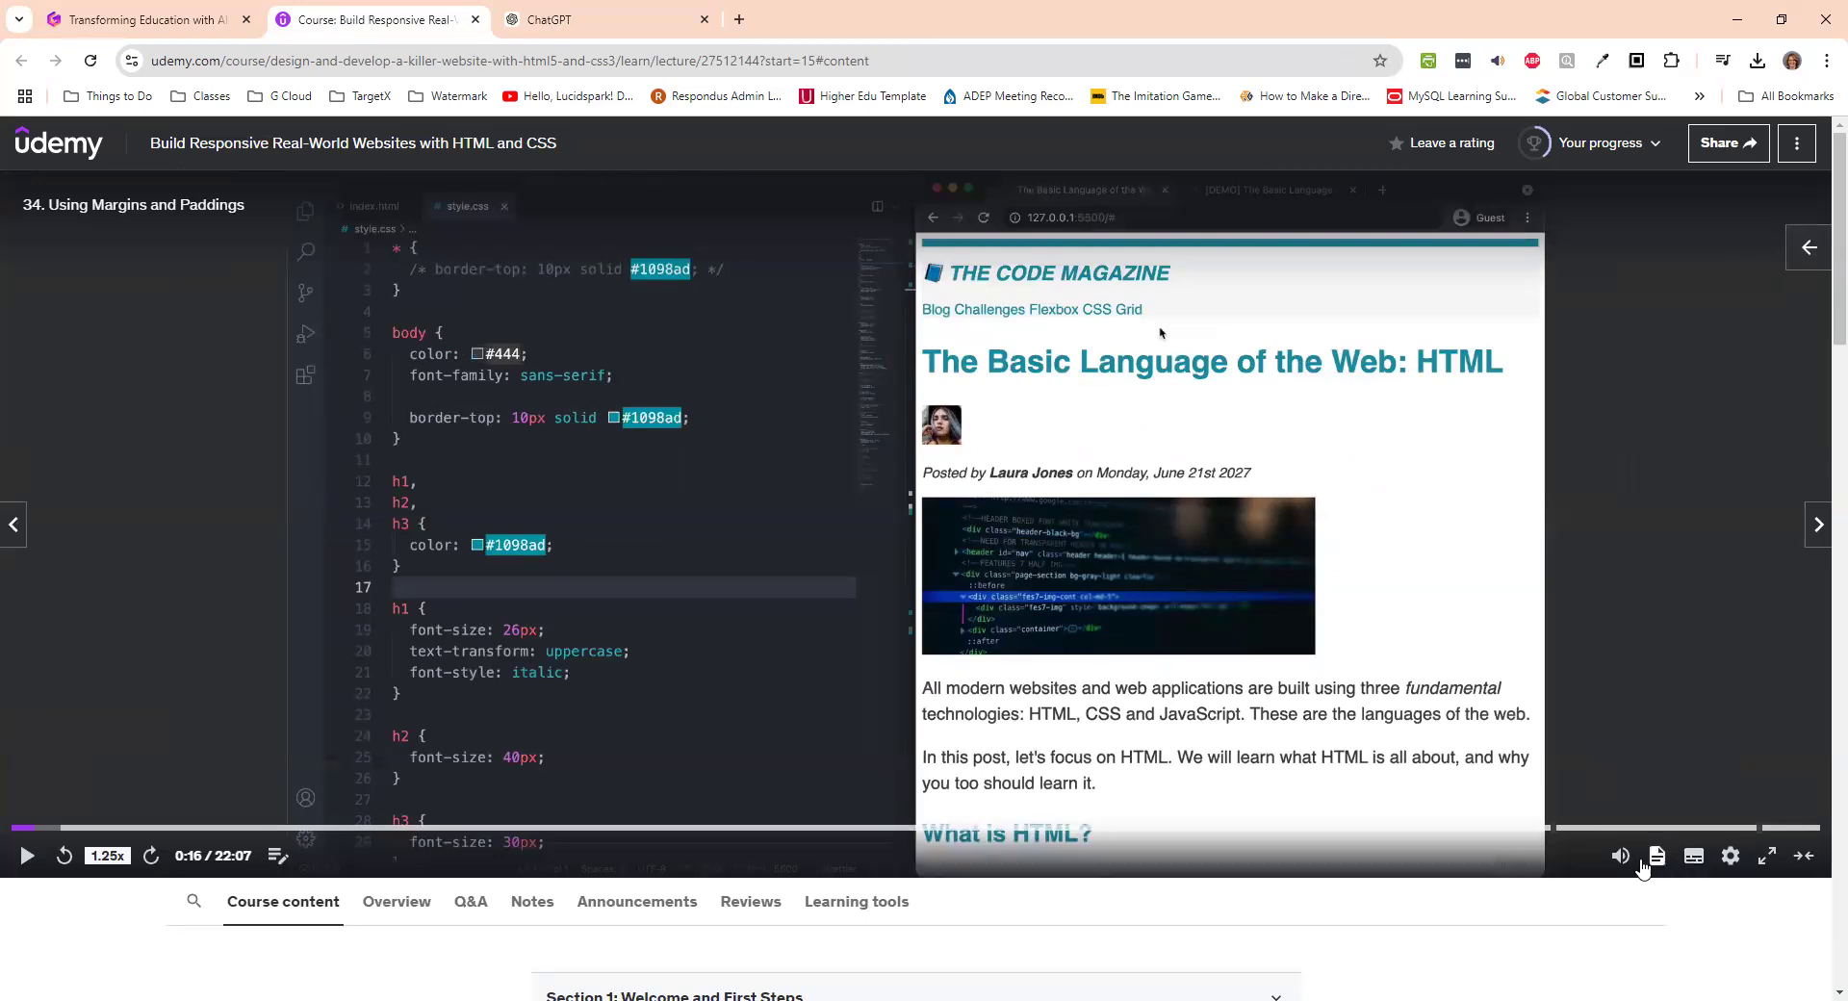
pyautogui.moveTo(1638, 857)
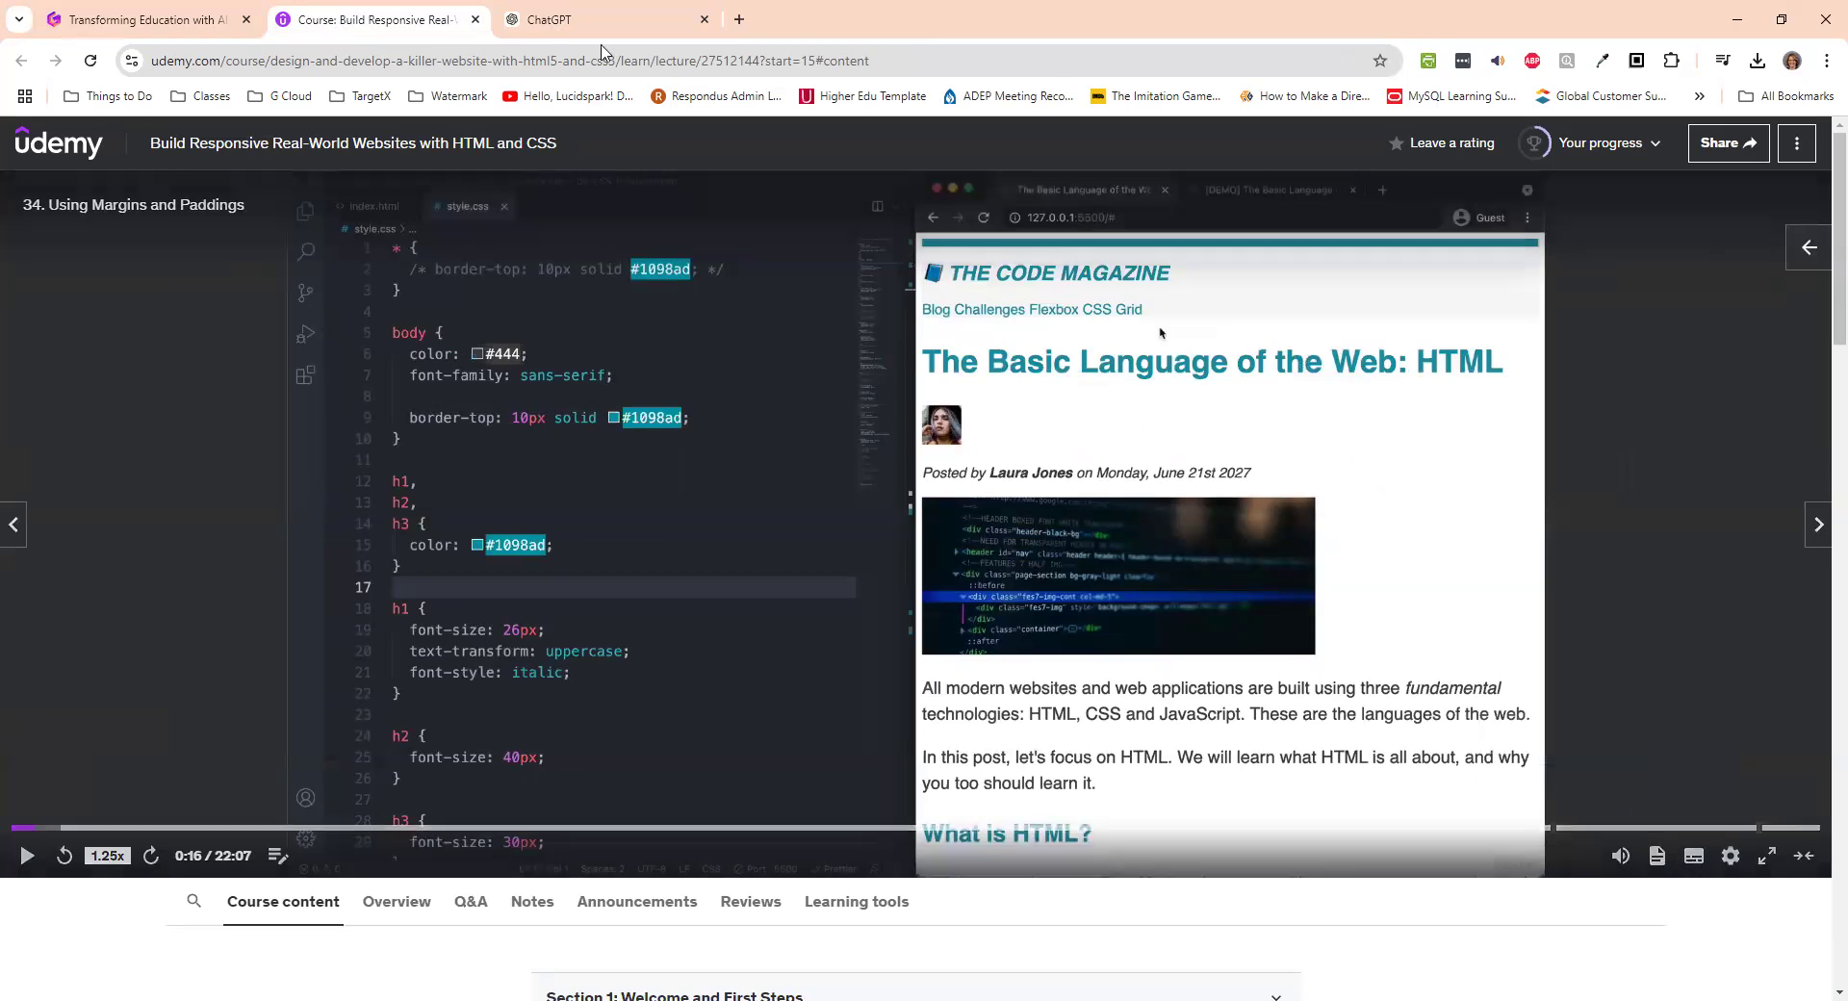
pyautogui.click(579, 25)
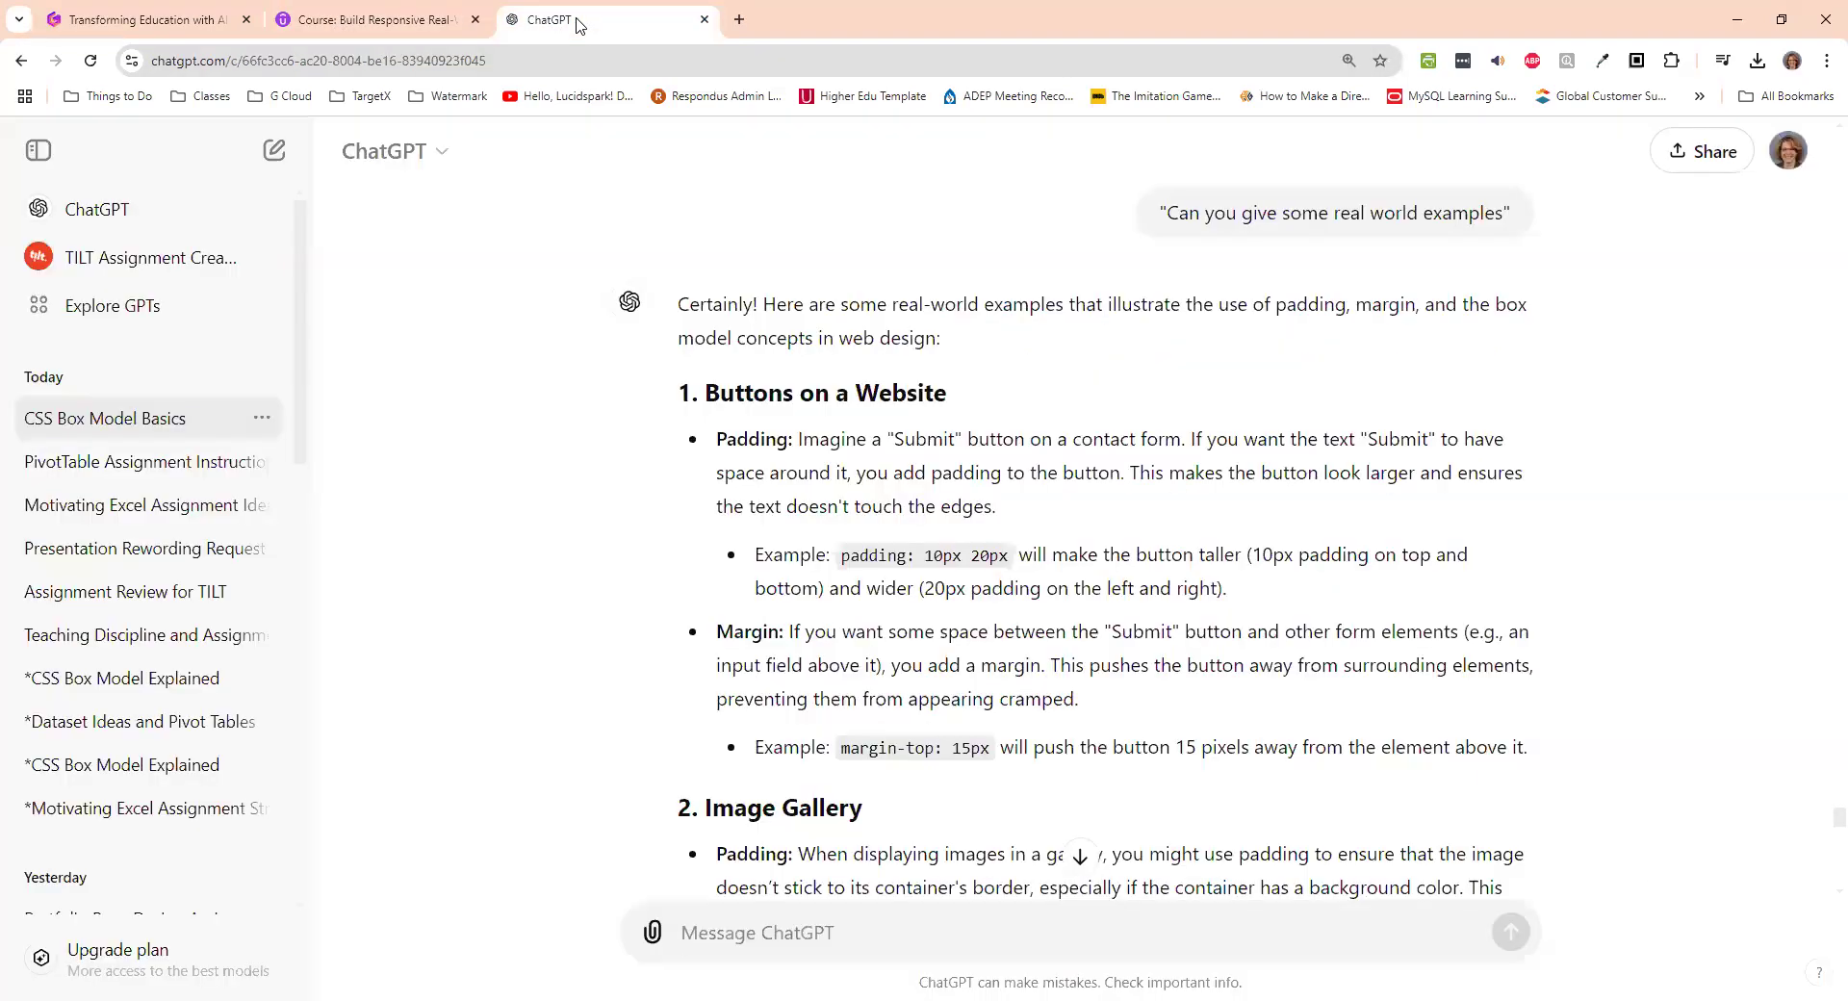
pyautogui.click(151, 11)
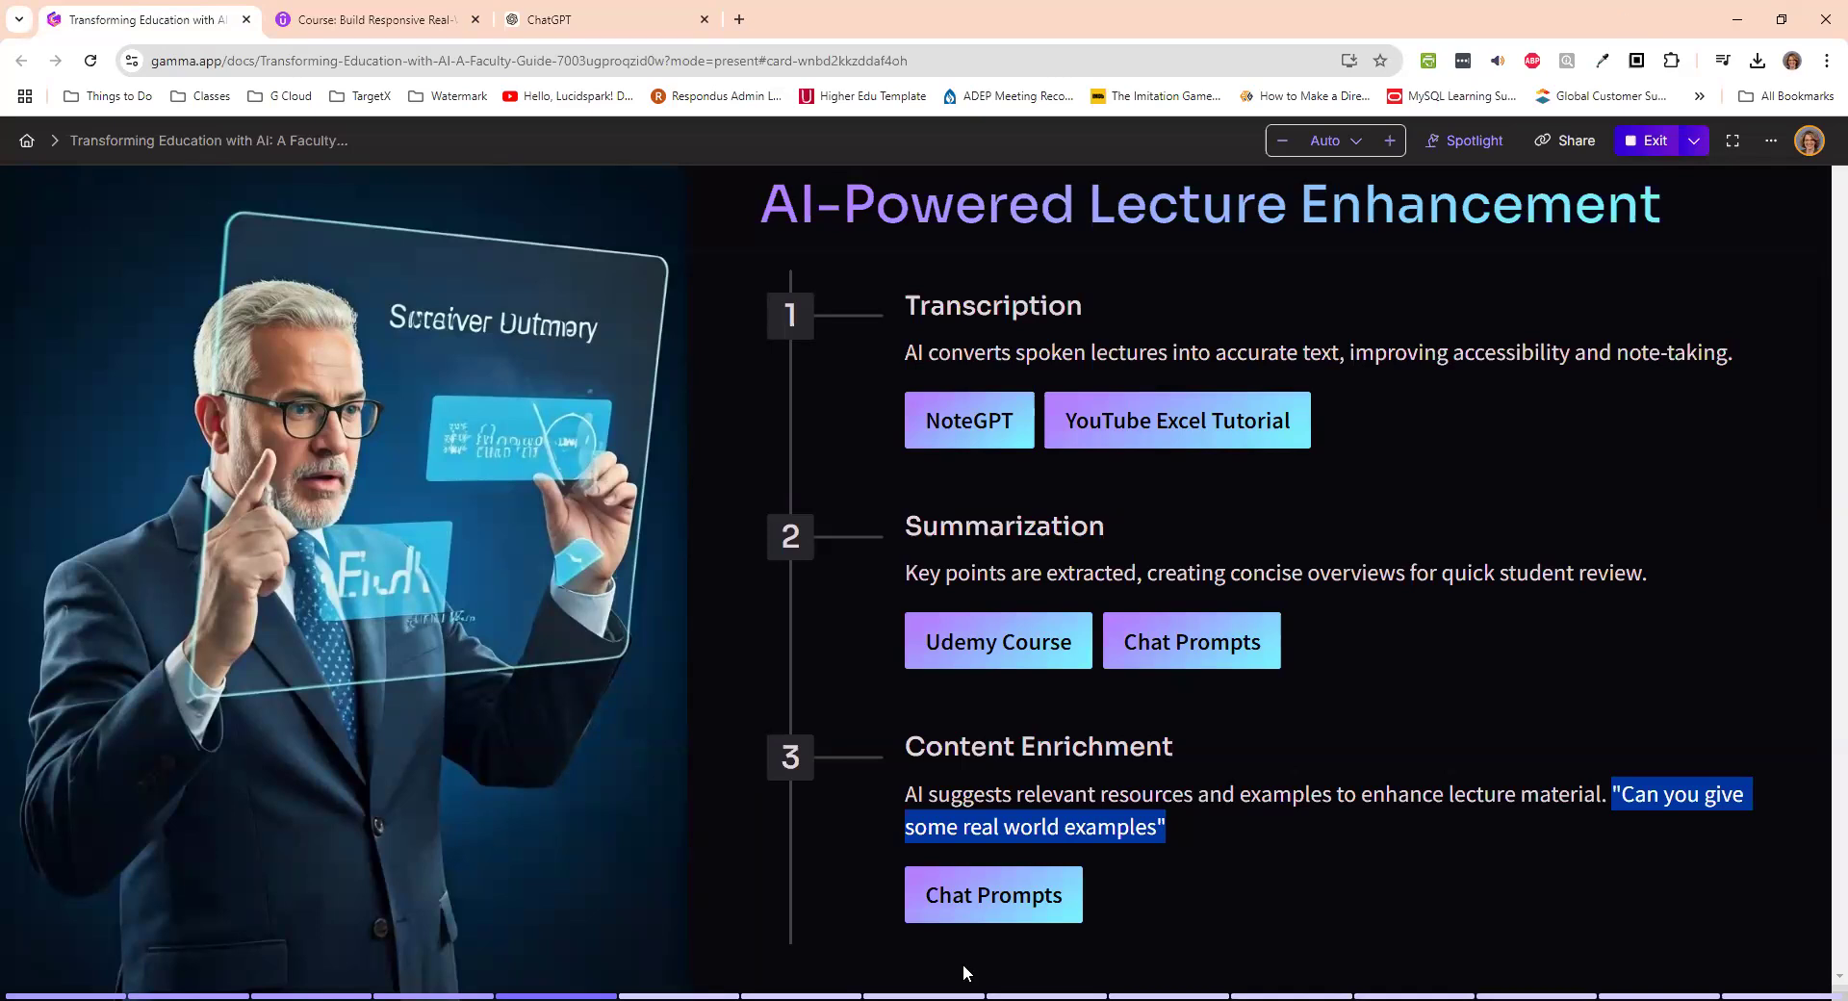
# - Advance the presentation past Idea Generation and Course Planning to AI-Assisted Assessment Creation
pyautogui.press('Right')
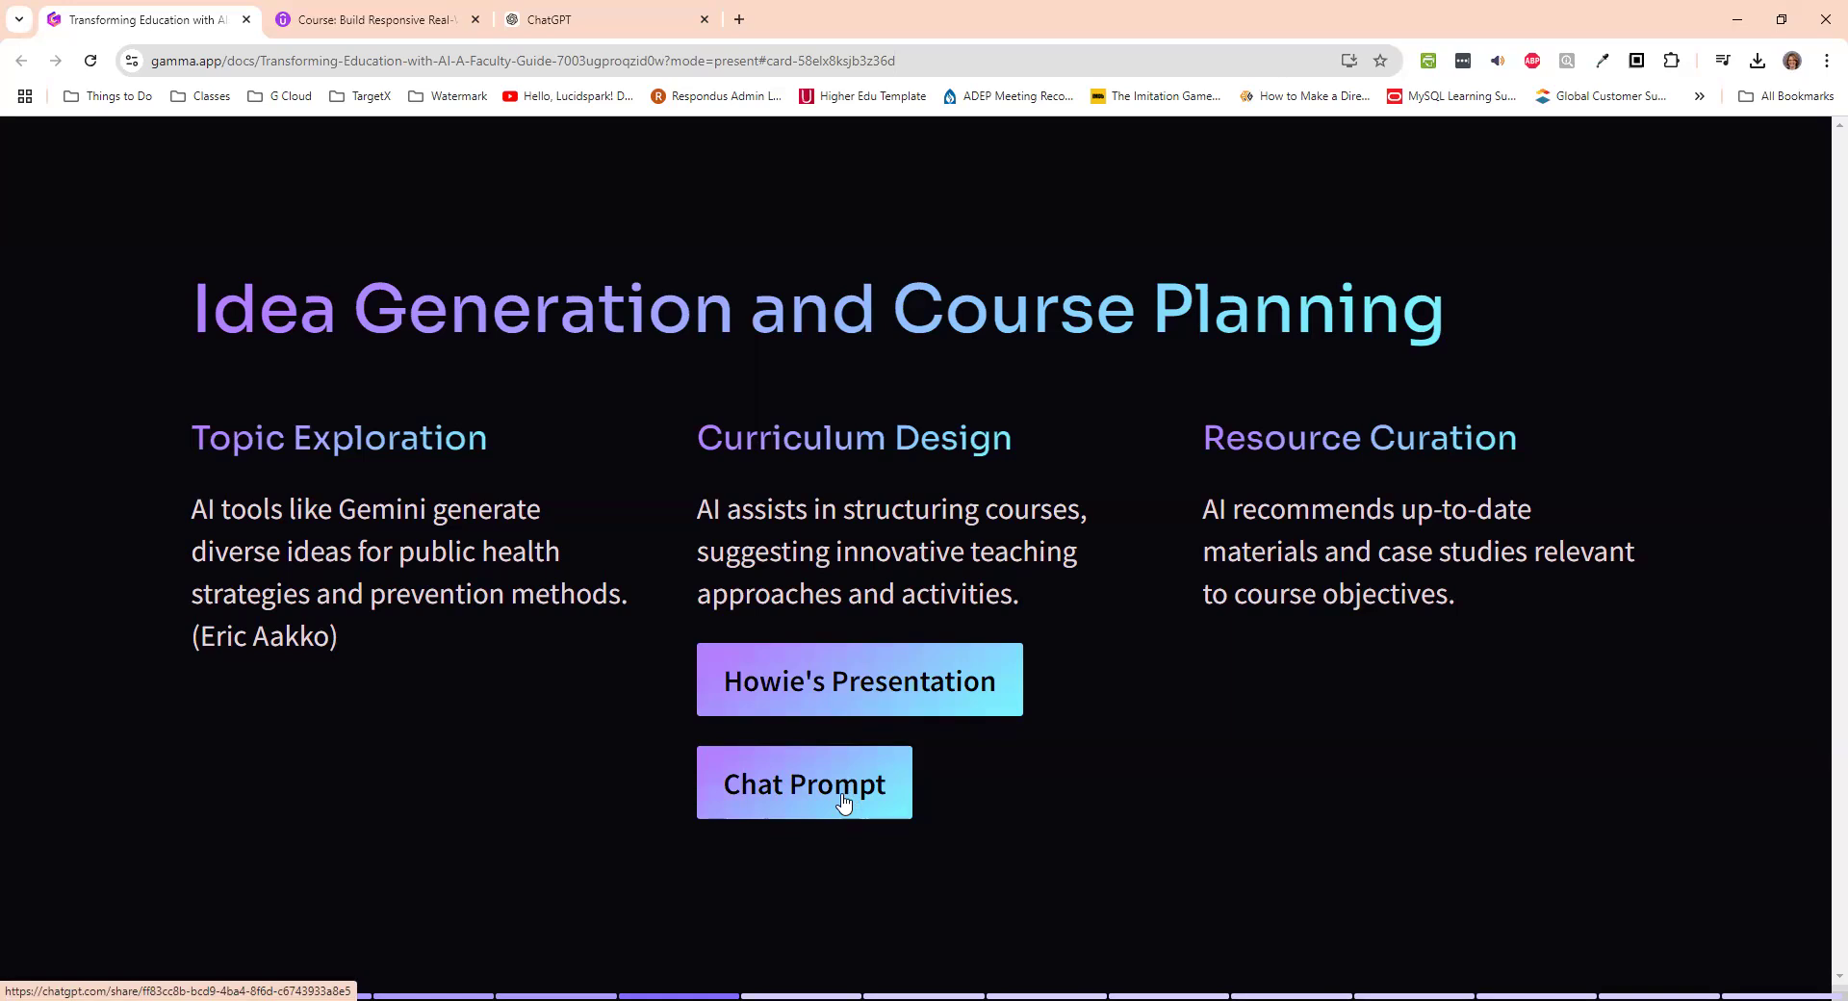
pyautogui.press('Right')
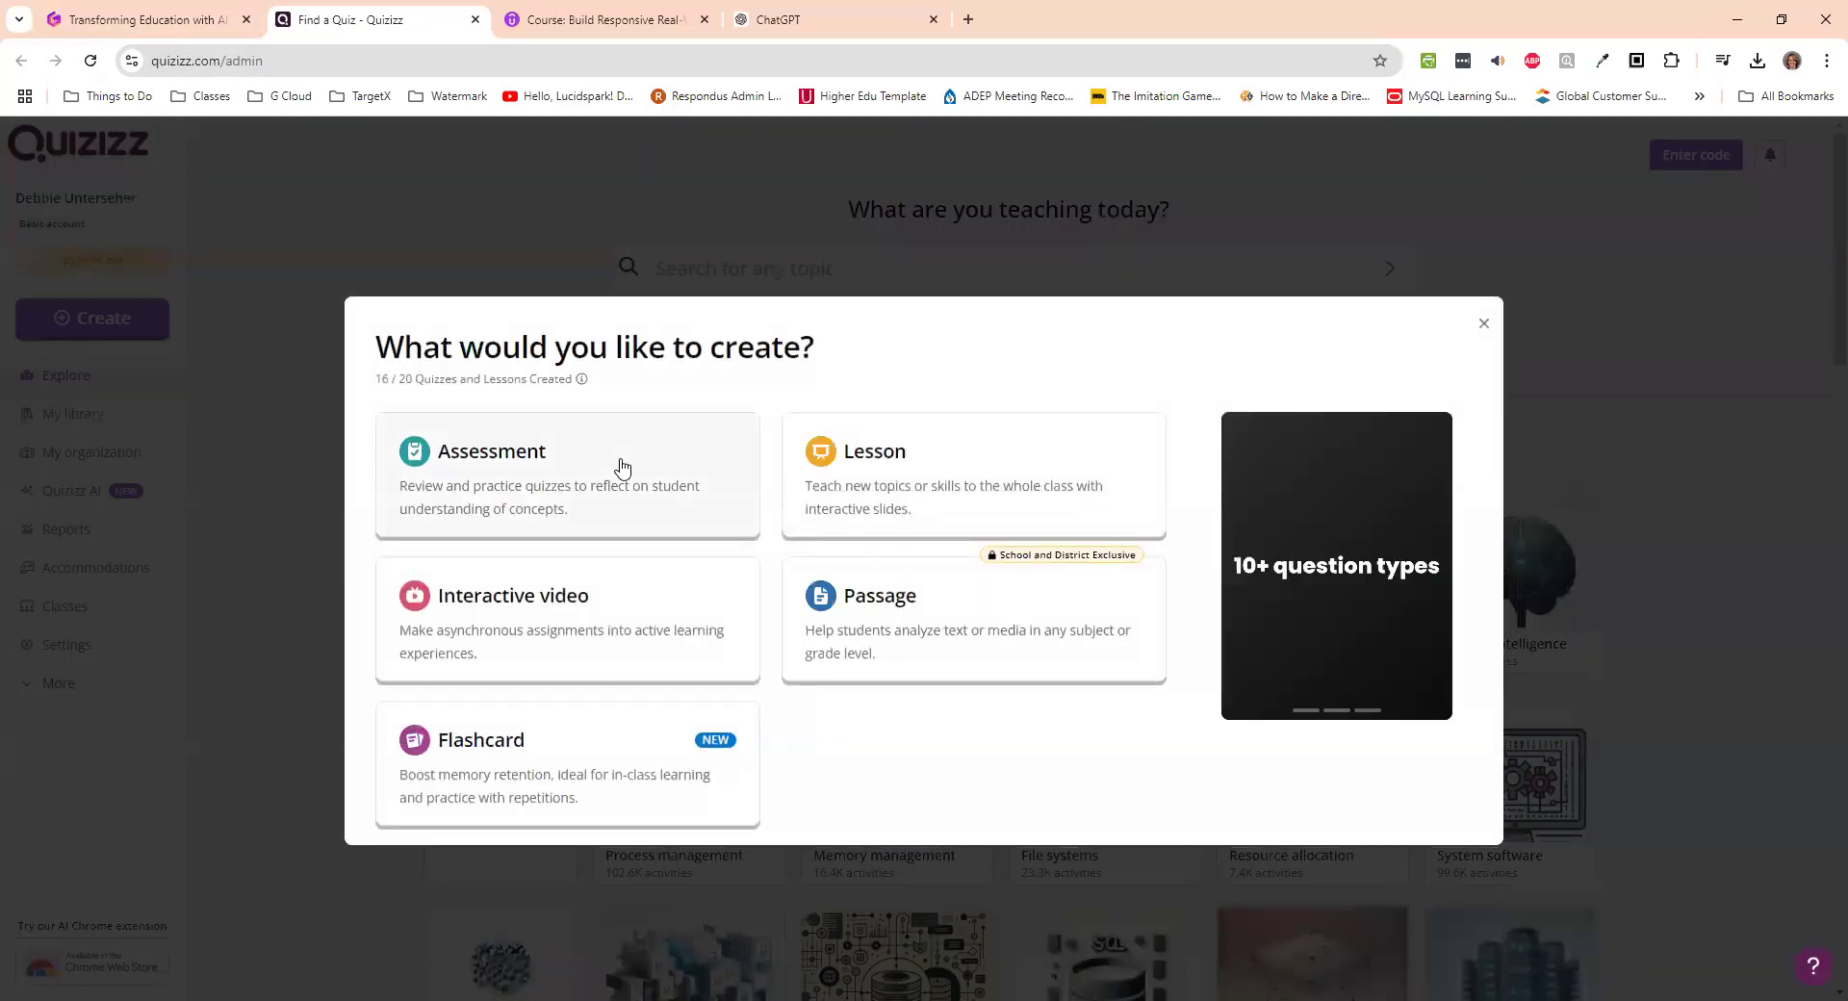
# - Choose Assessment in Quizizz, then open the Exam 2 Notes document from the slide and select all its text
pyautogui.click(622, 467)
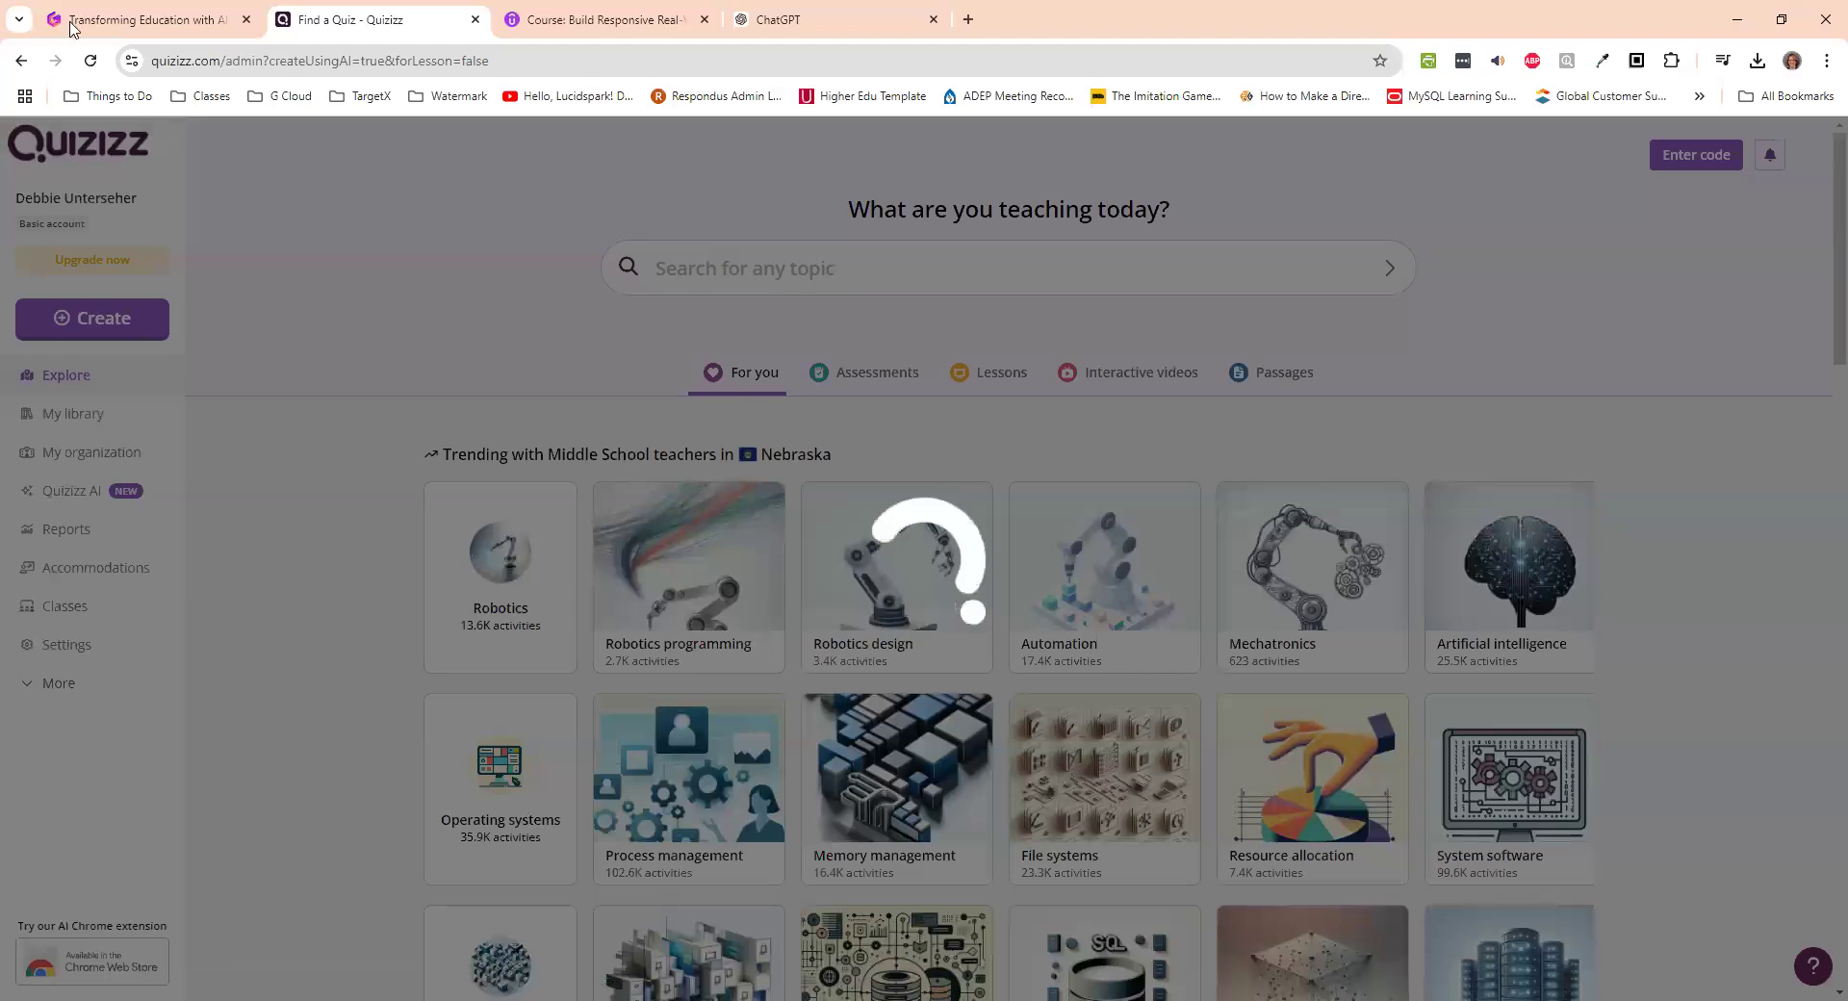
pyautogui.click(182, 37)
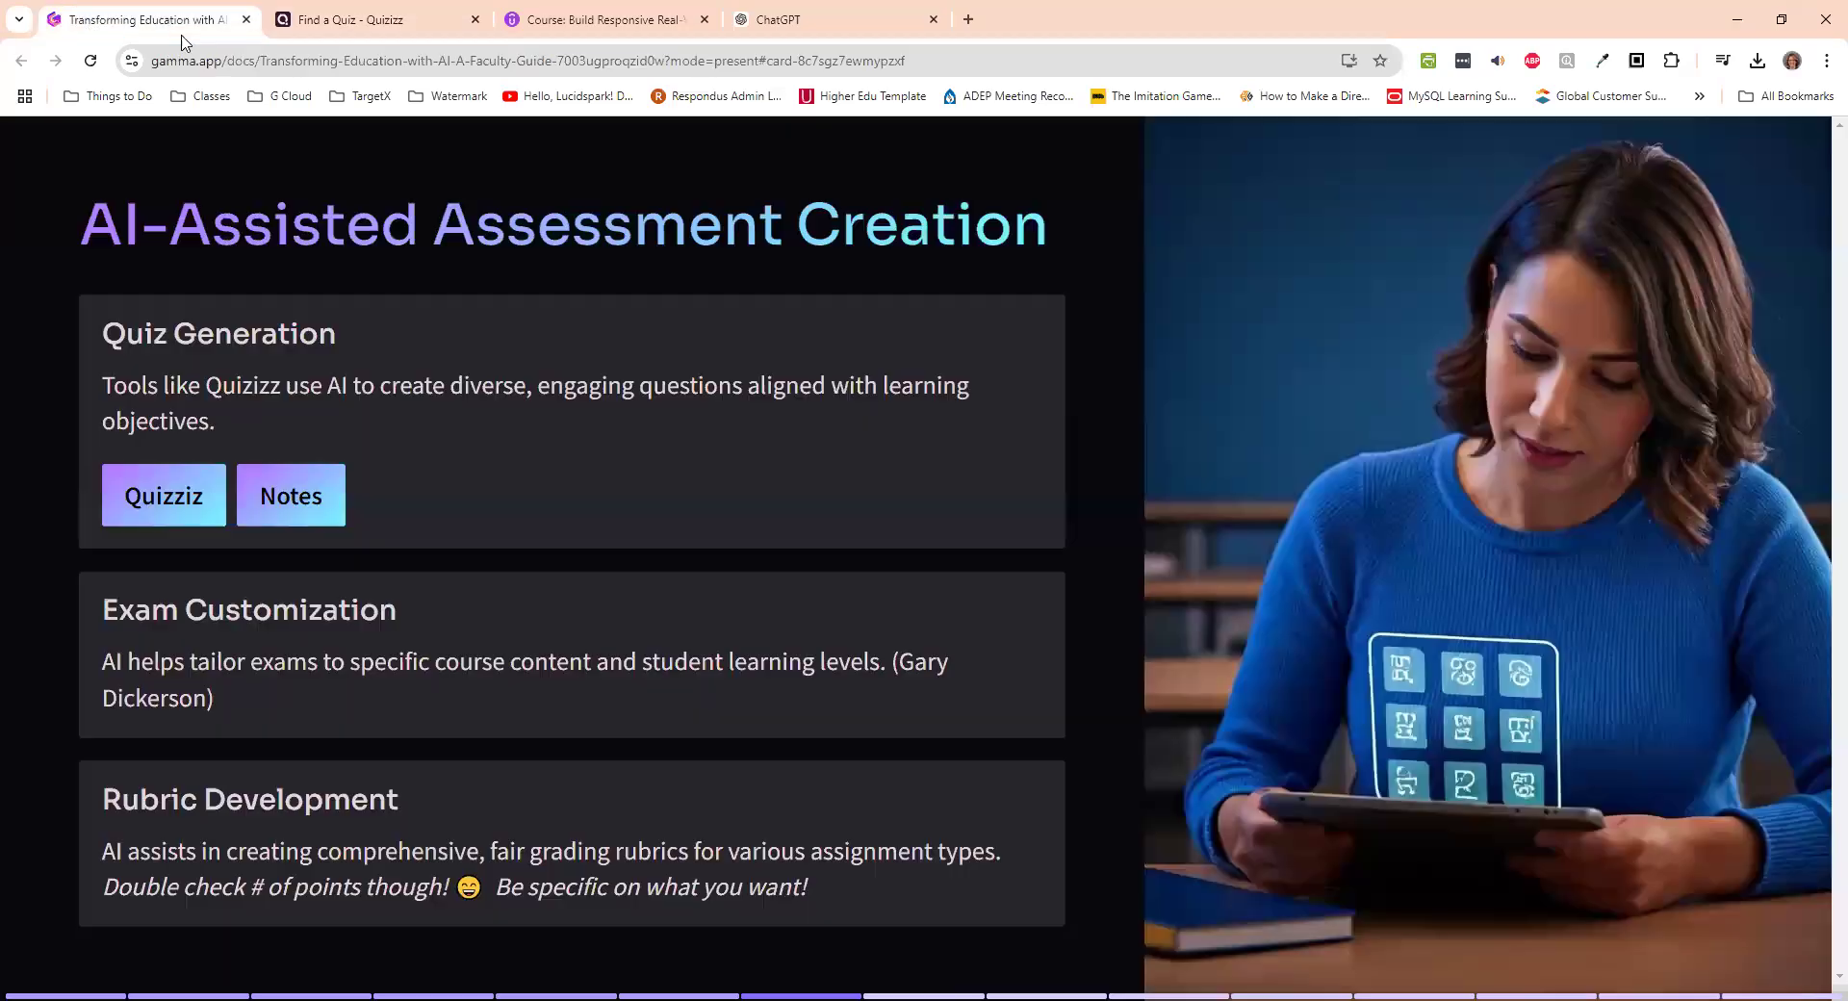
pyautogui.click(309, 498)
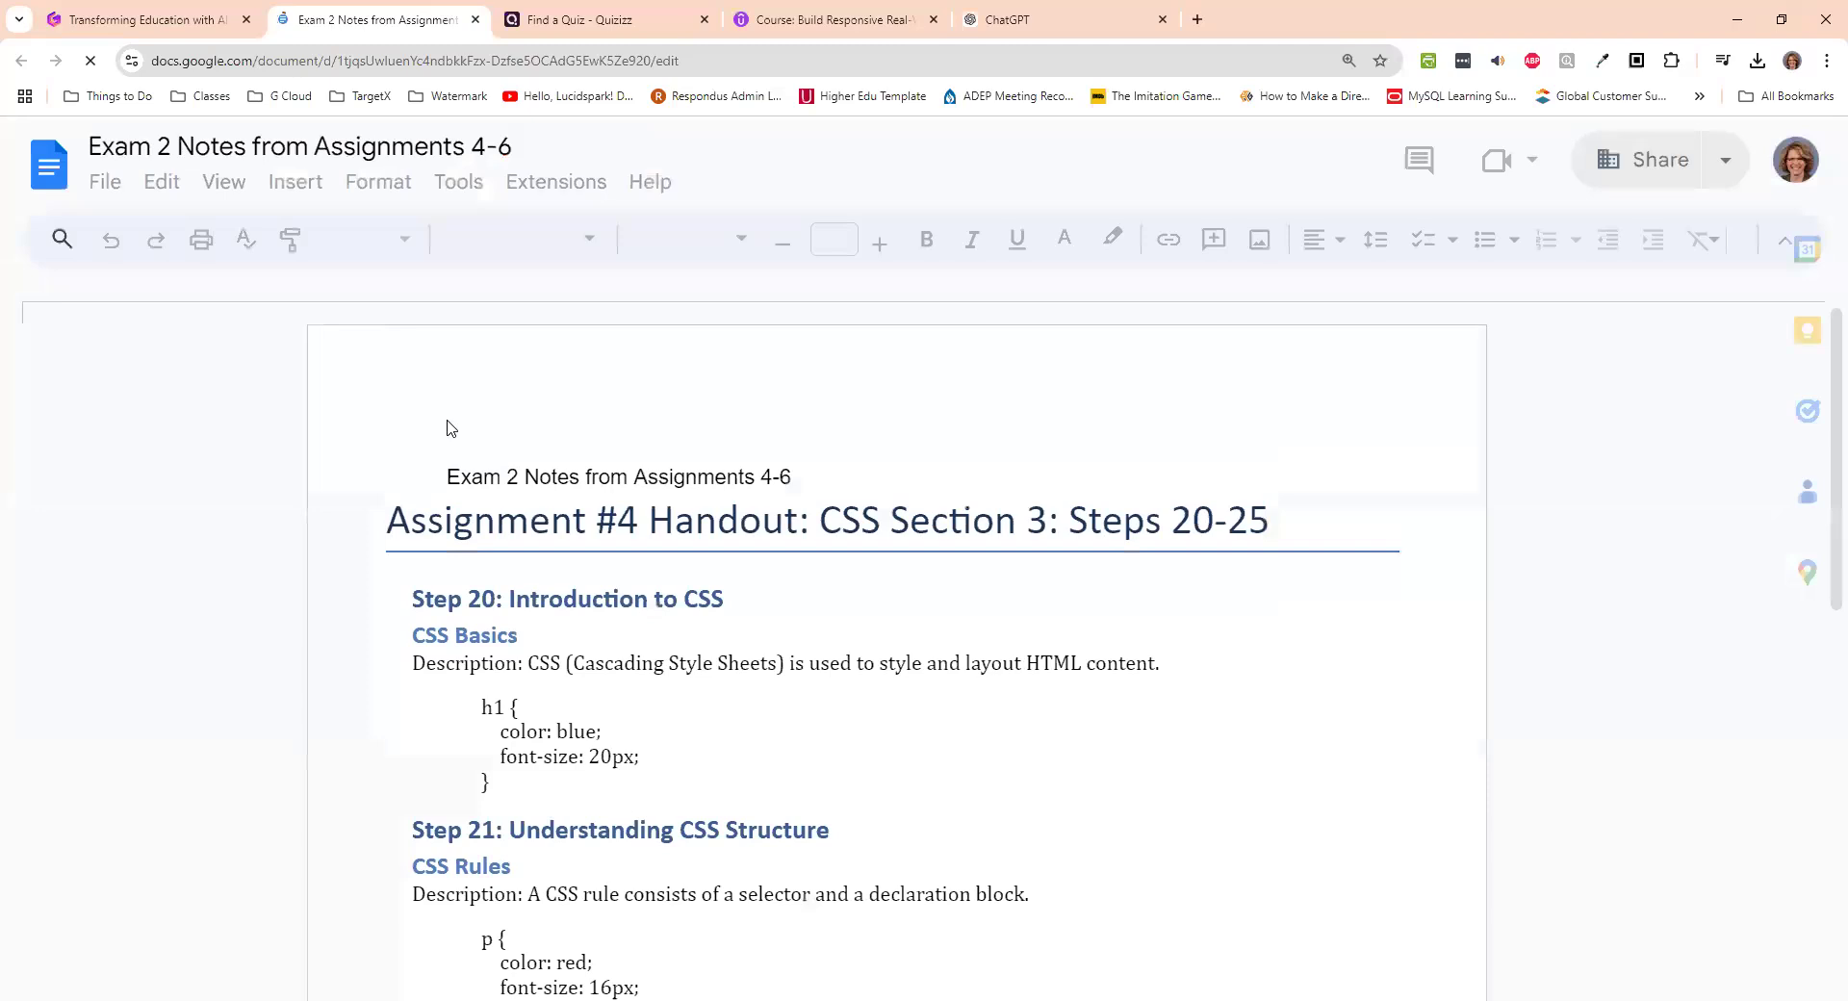
pyautogui.hotkey('ctrl', 'a')
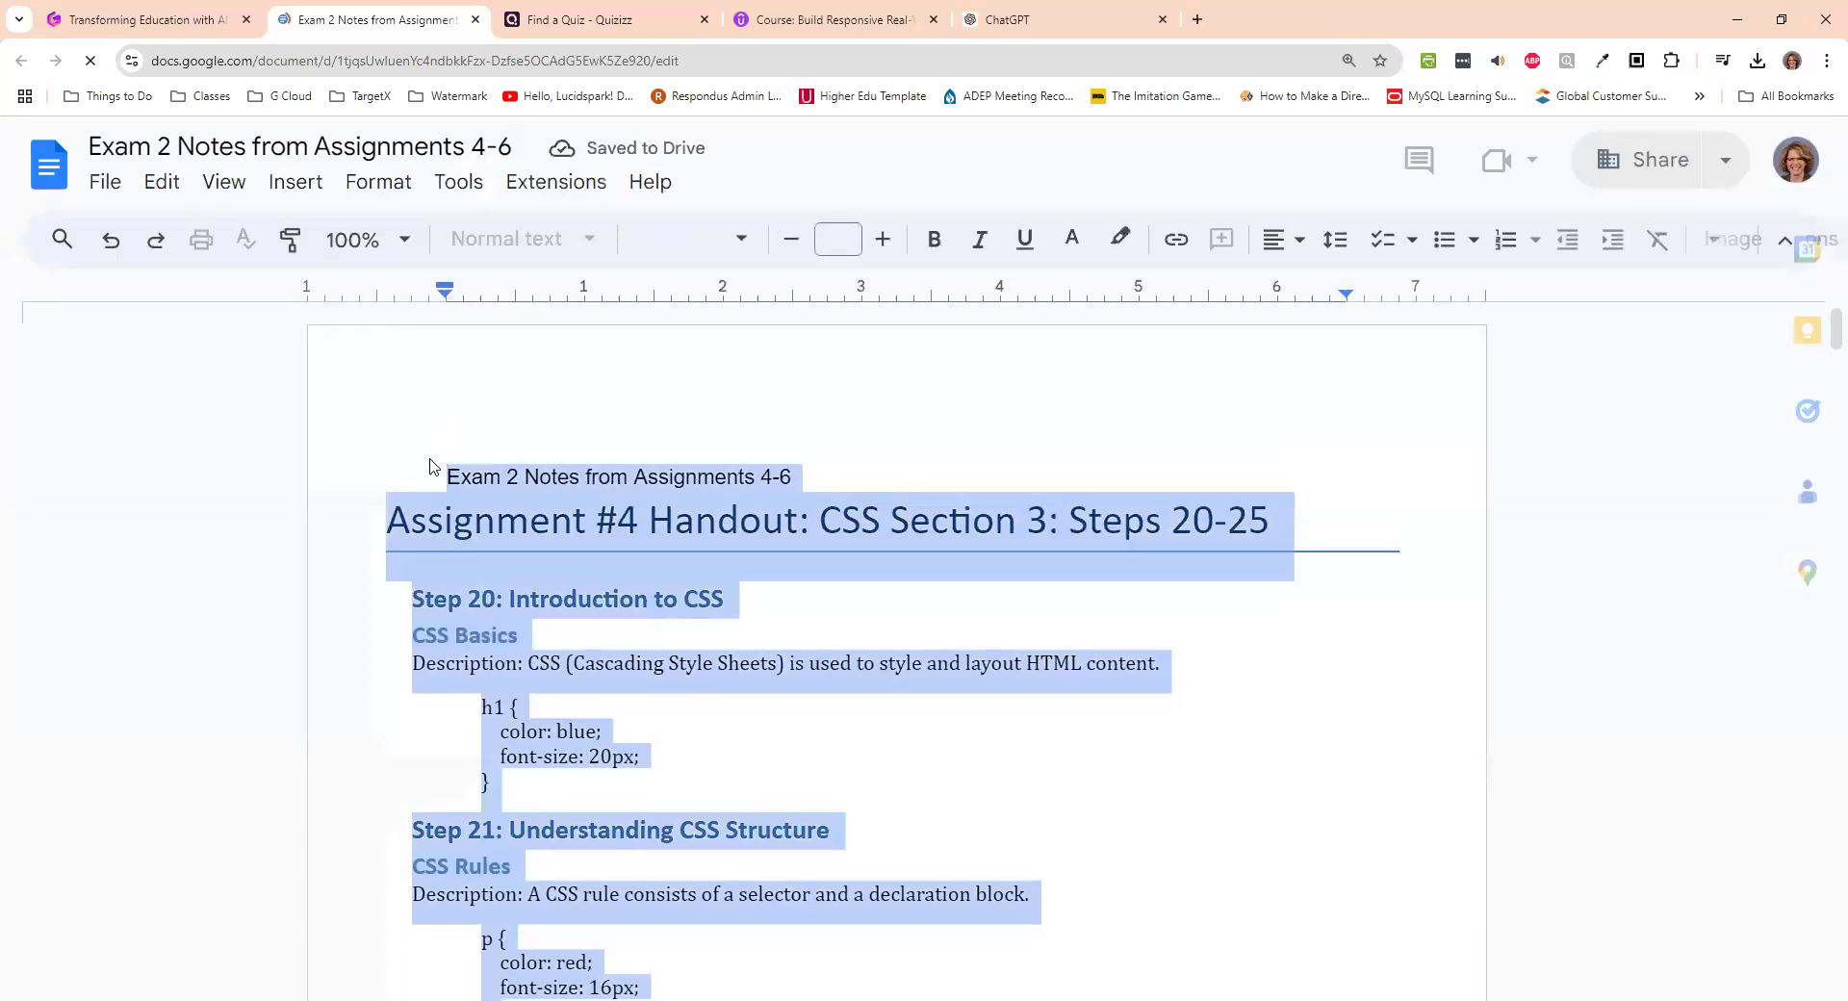
pyautogui.click(575, 25)
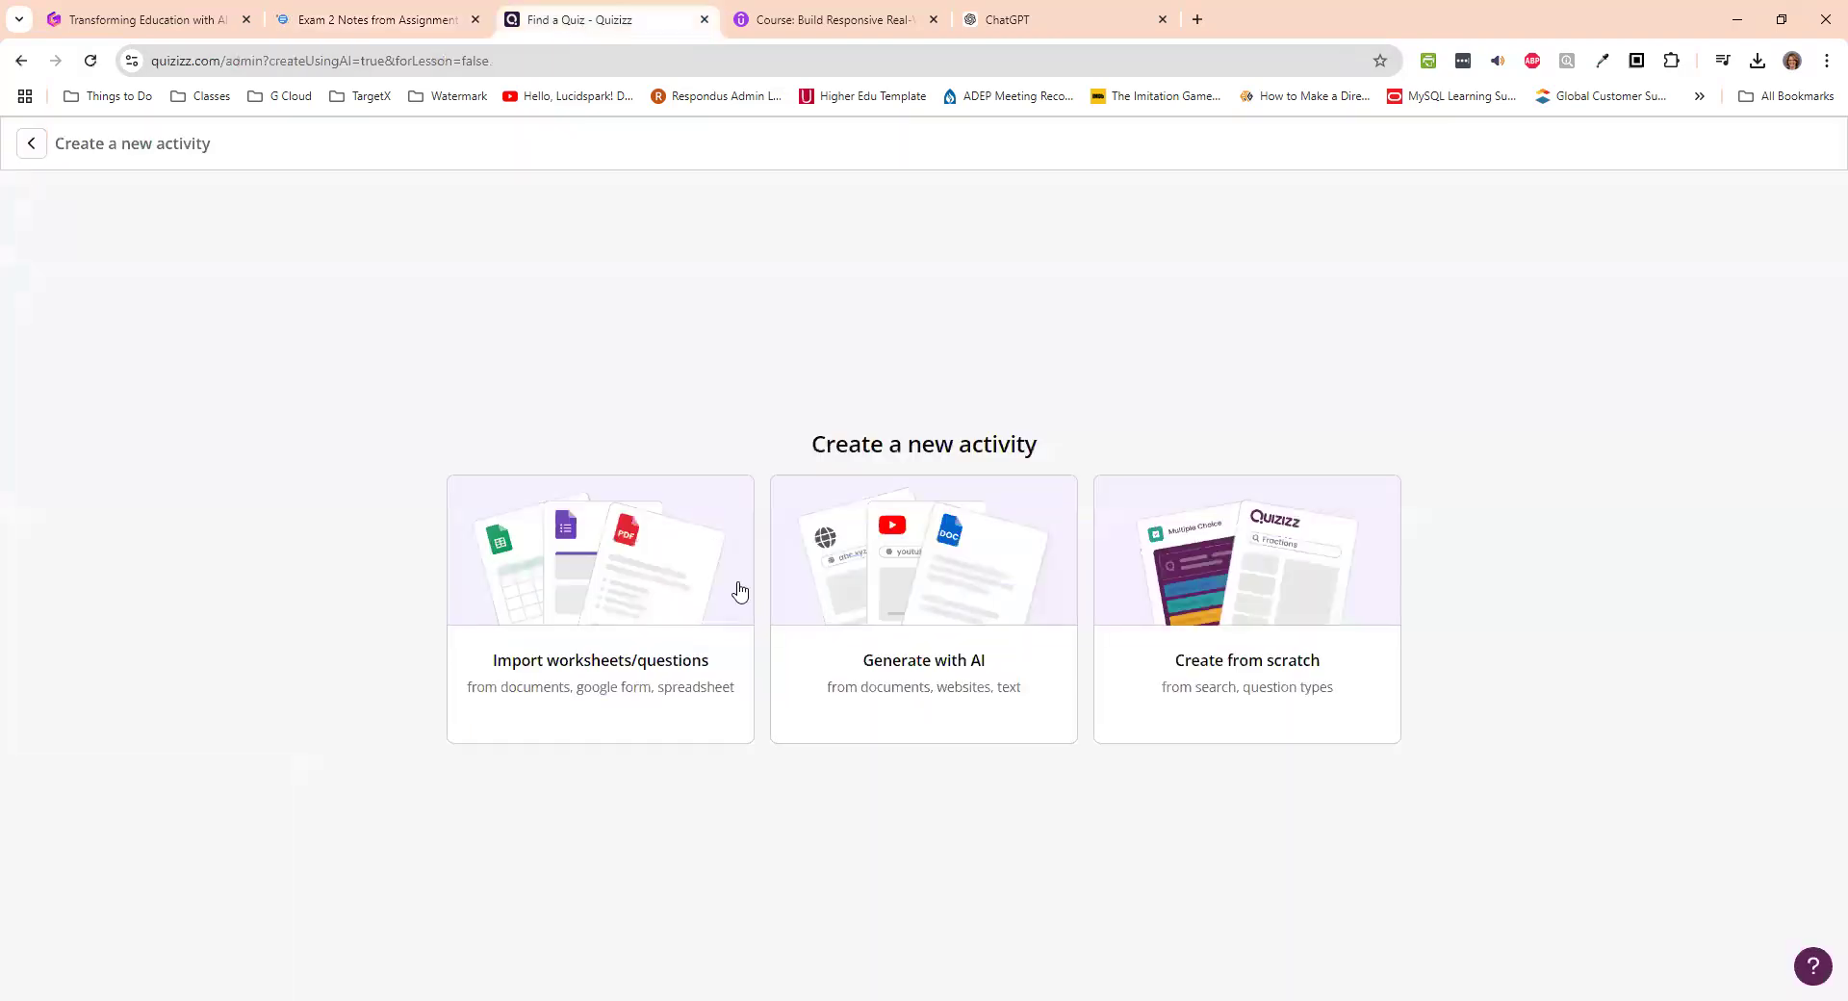
# - Generate a Quizizz AI quiz from the pasted Exam 2 notes using the Text / Prompt option
pyautogui.click(938, 630)
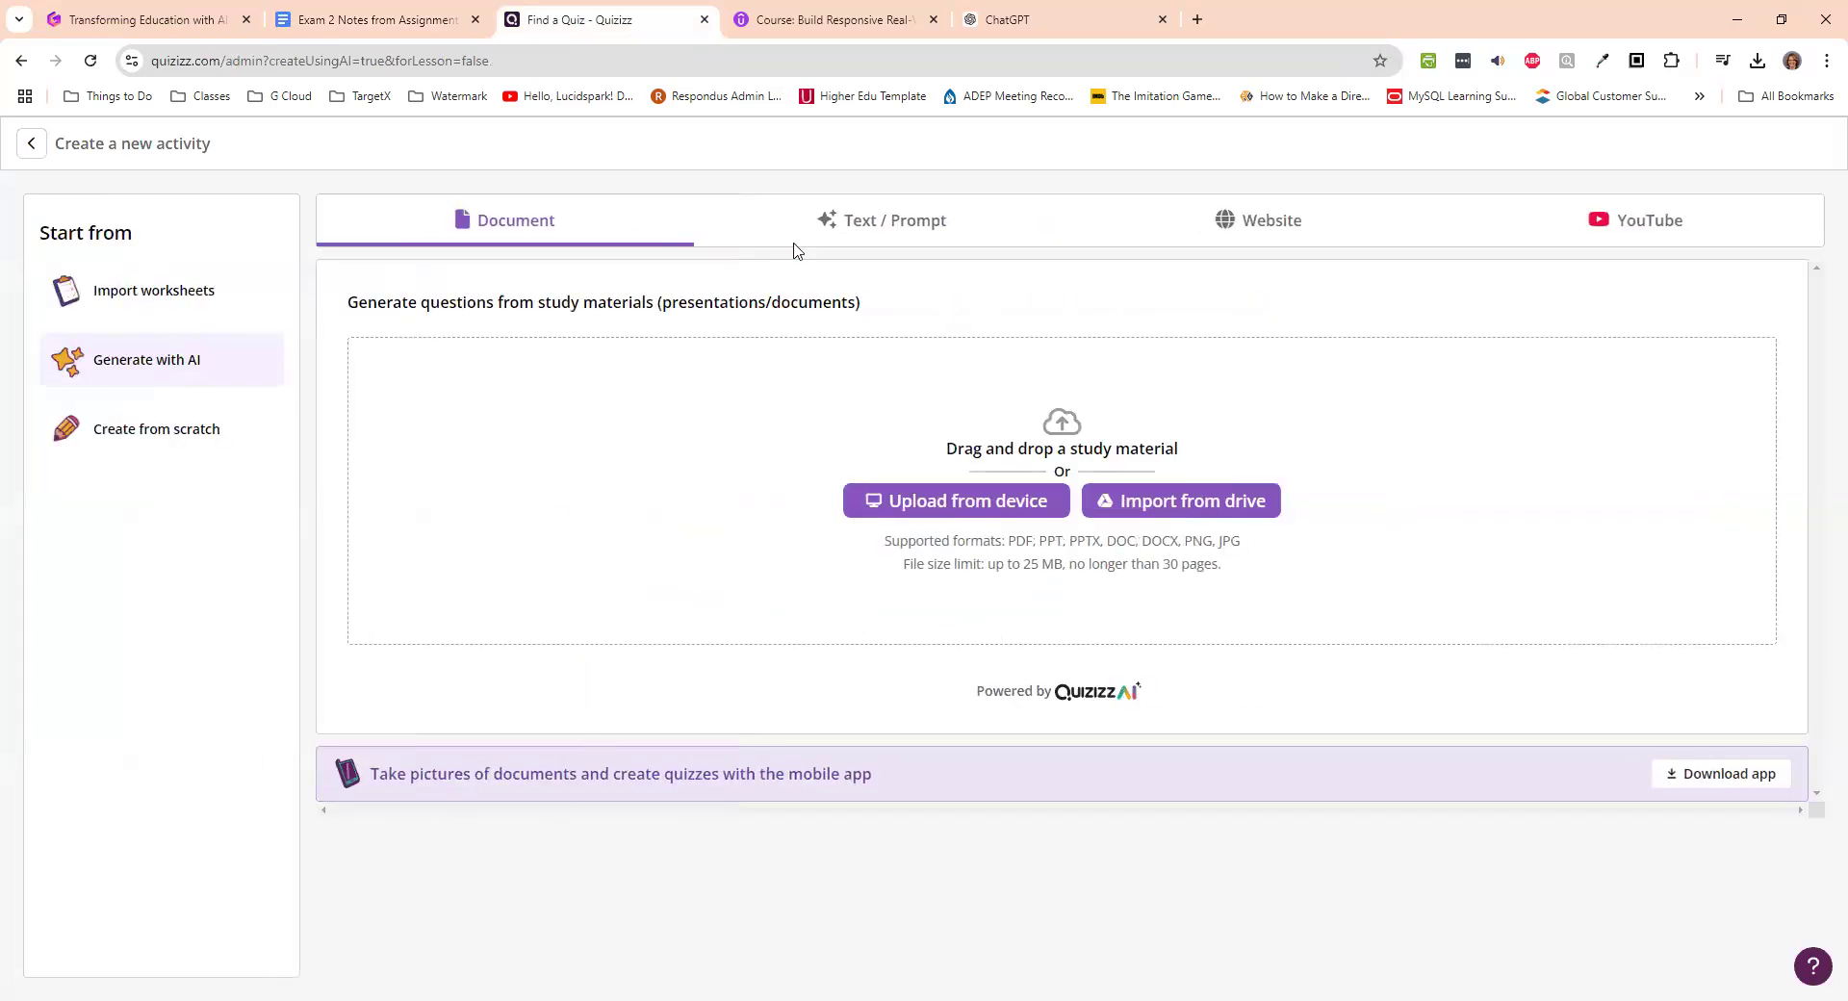
pyautogui.click(869, 223)
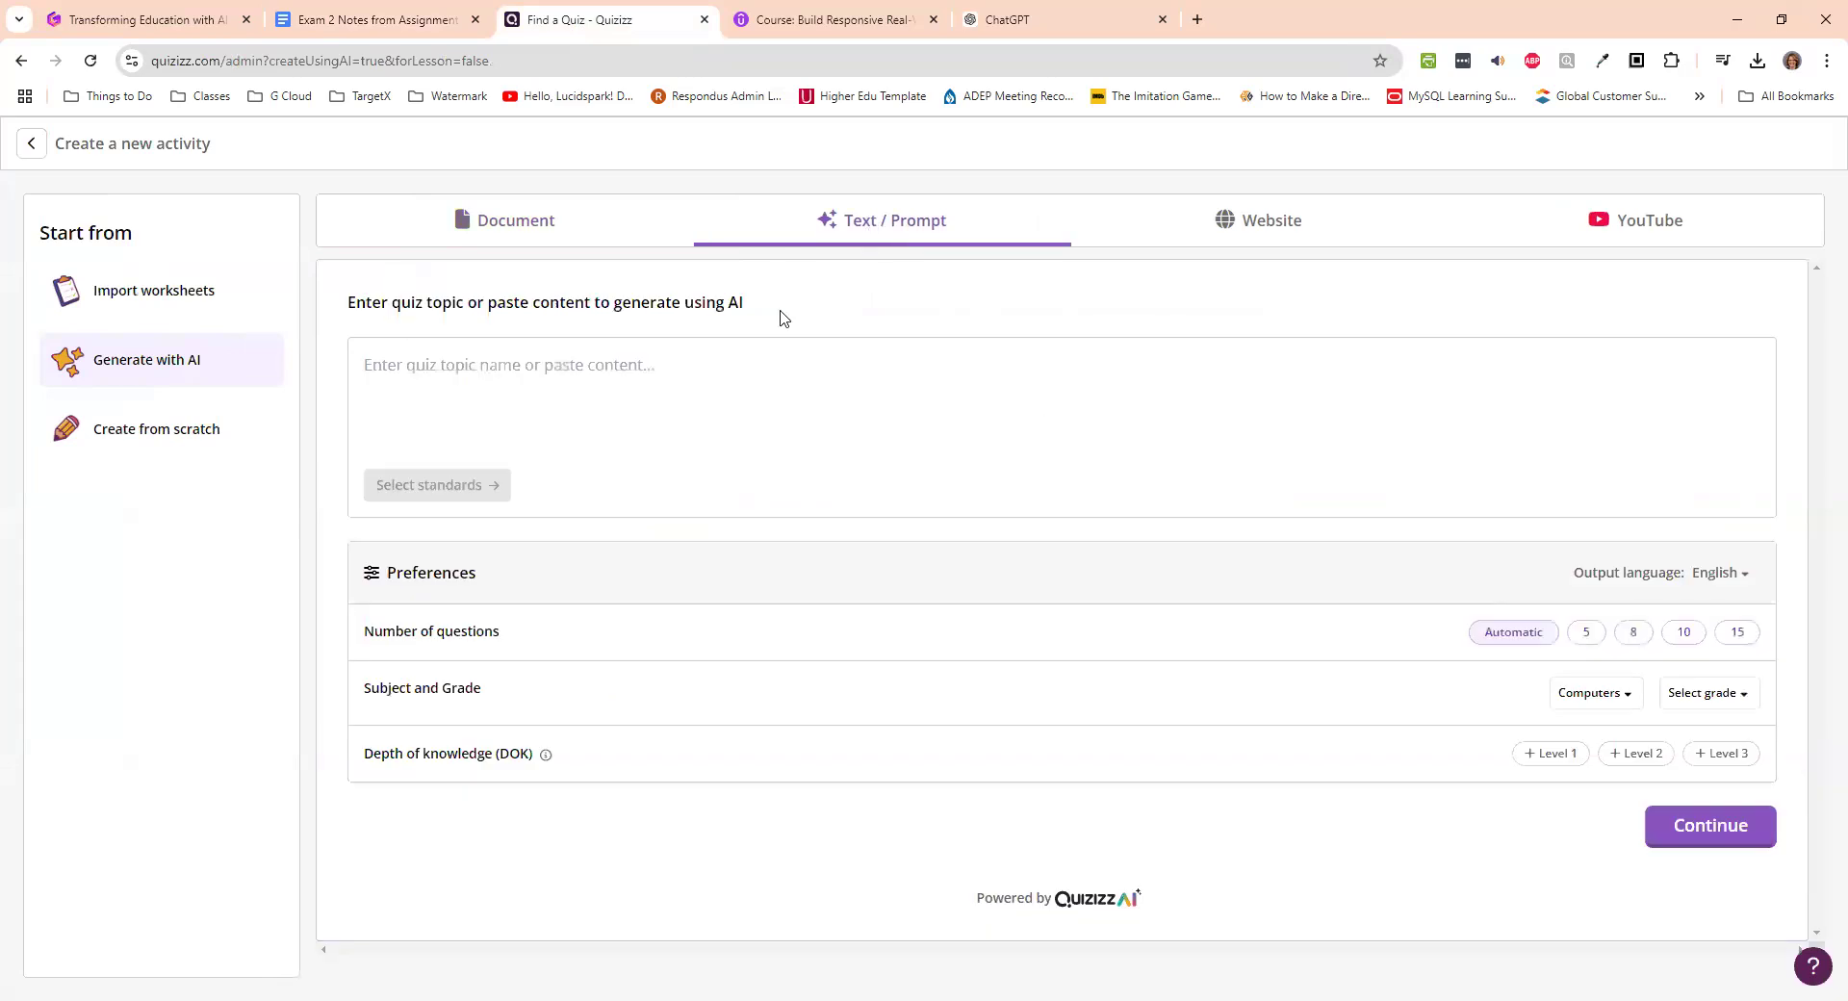
pyautogui.click(654, 358)
pyautogui.hotkey('ctrl', 'v')
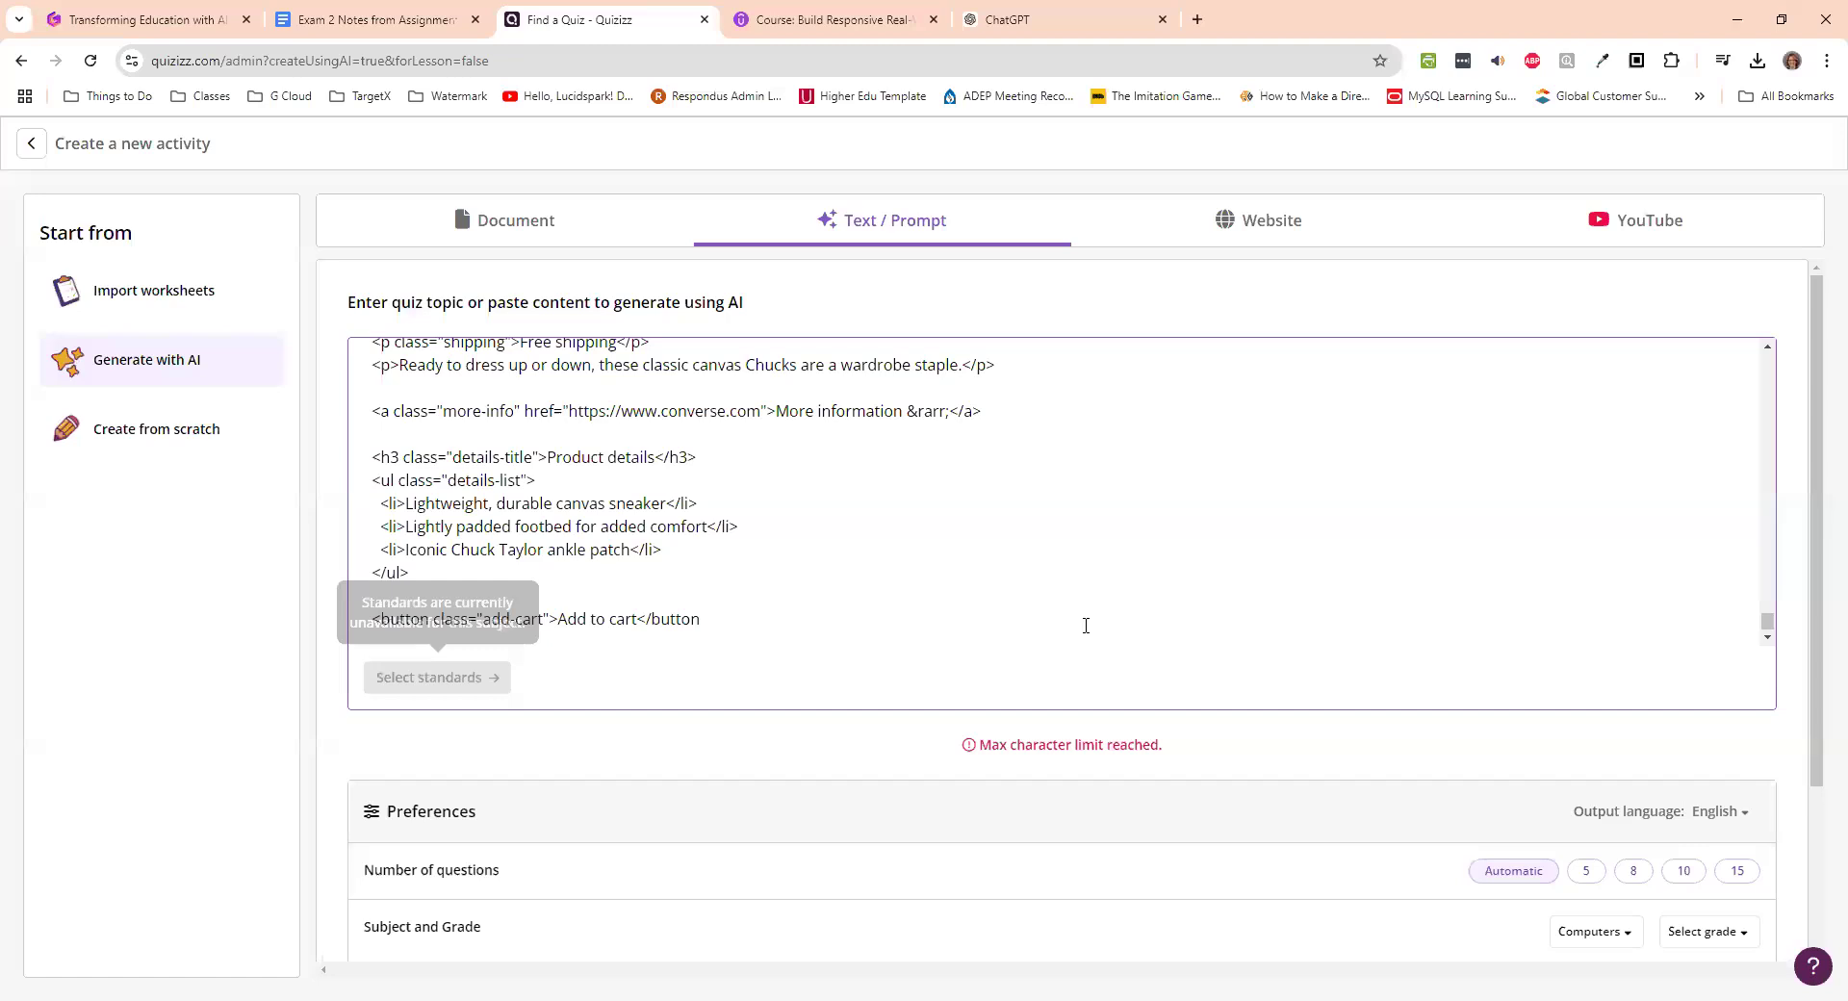
pyautogui.scroll(-3, 1086, 625)
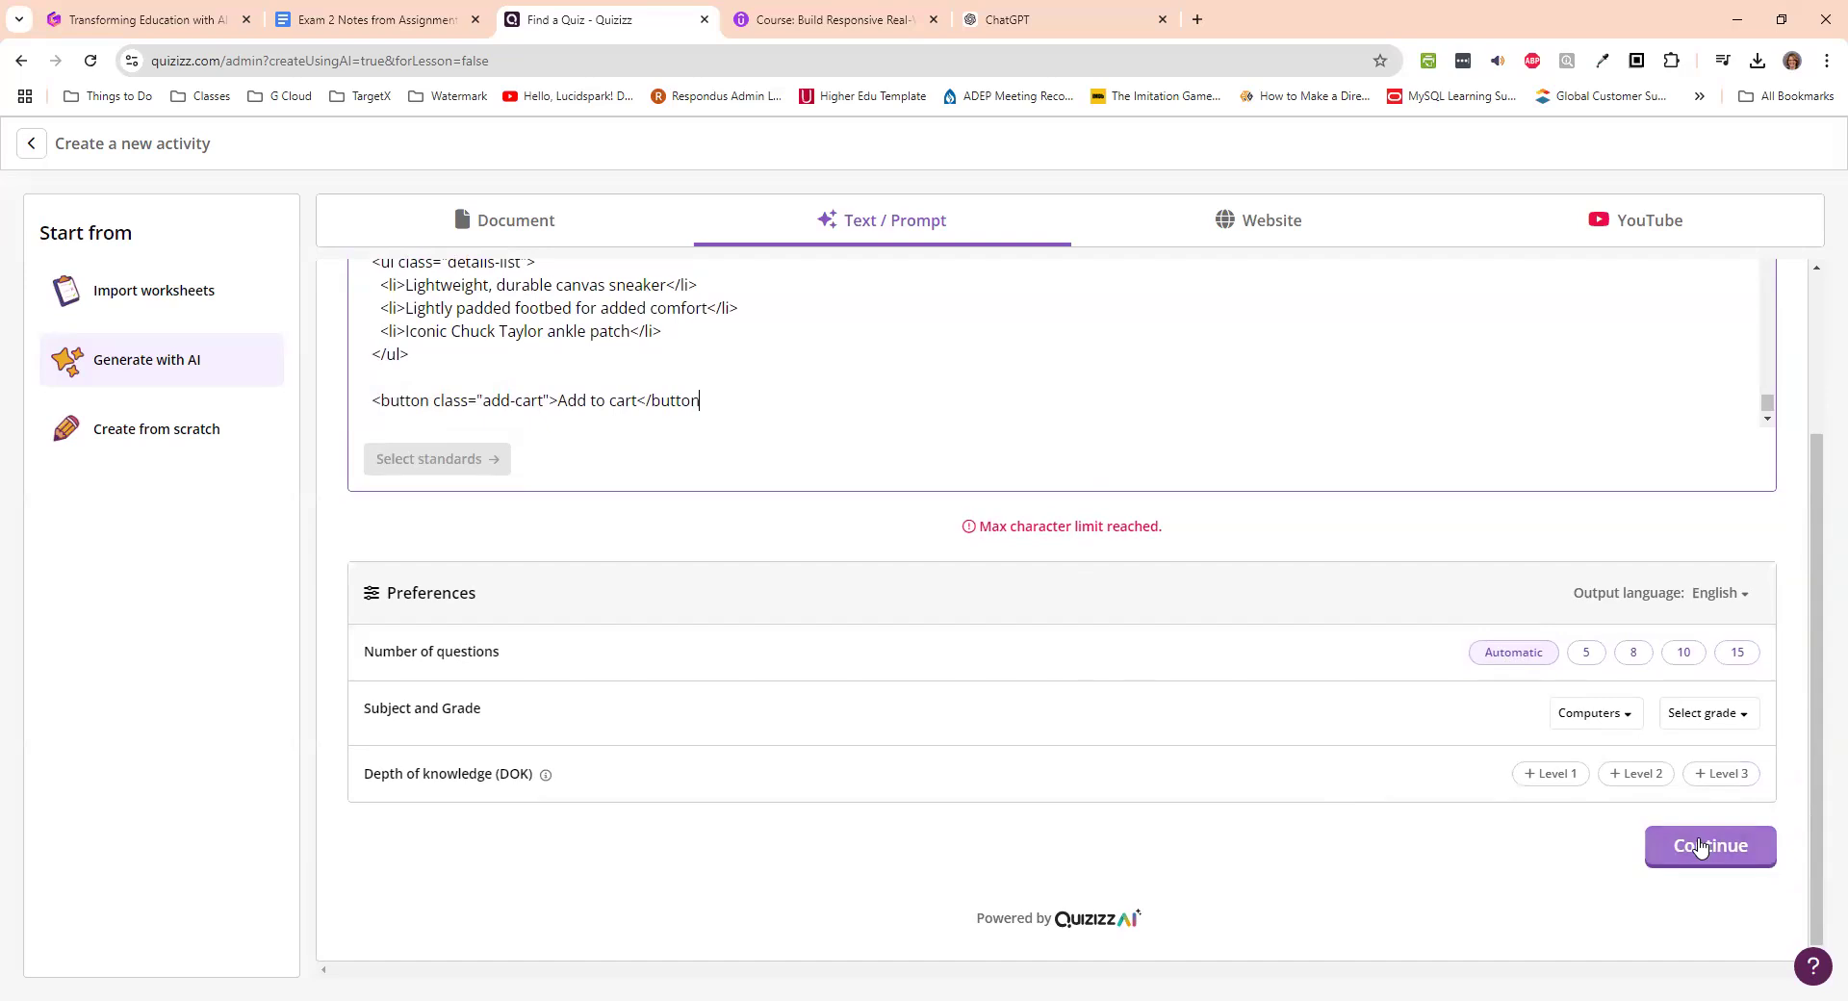
pyautogui.click(1700, 847)
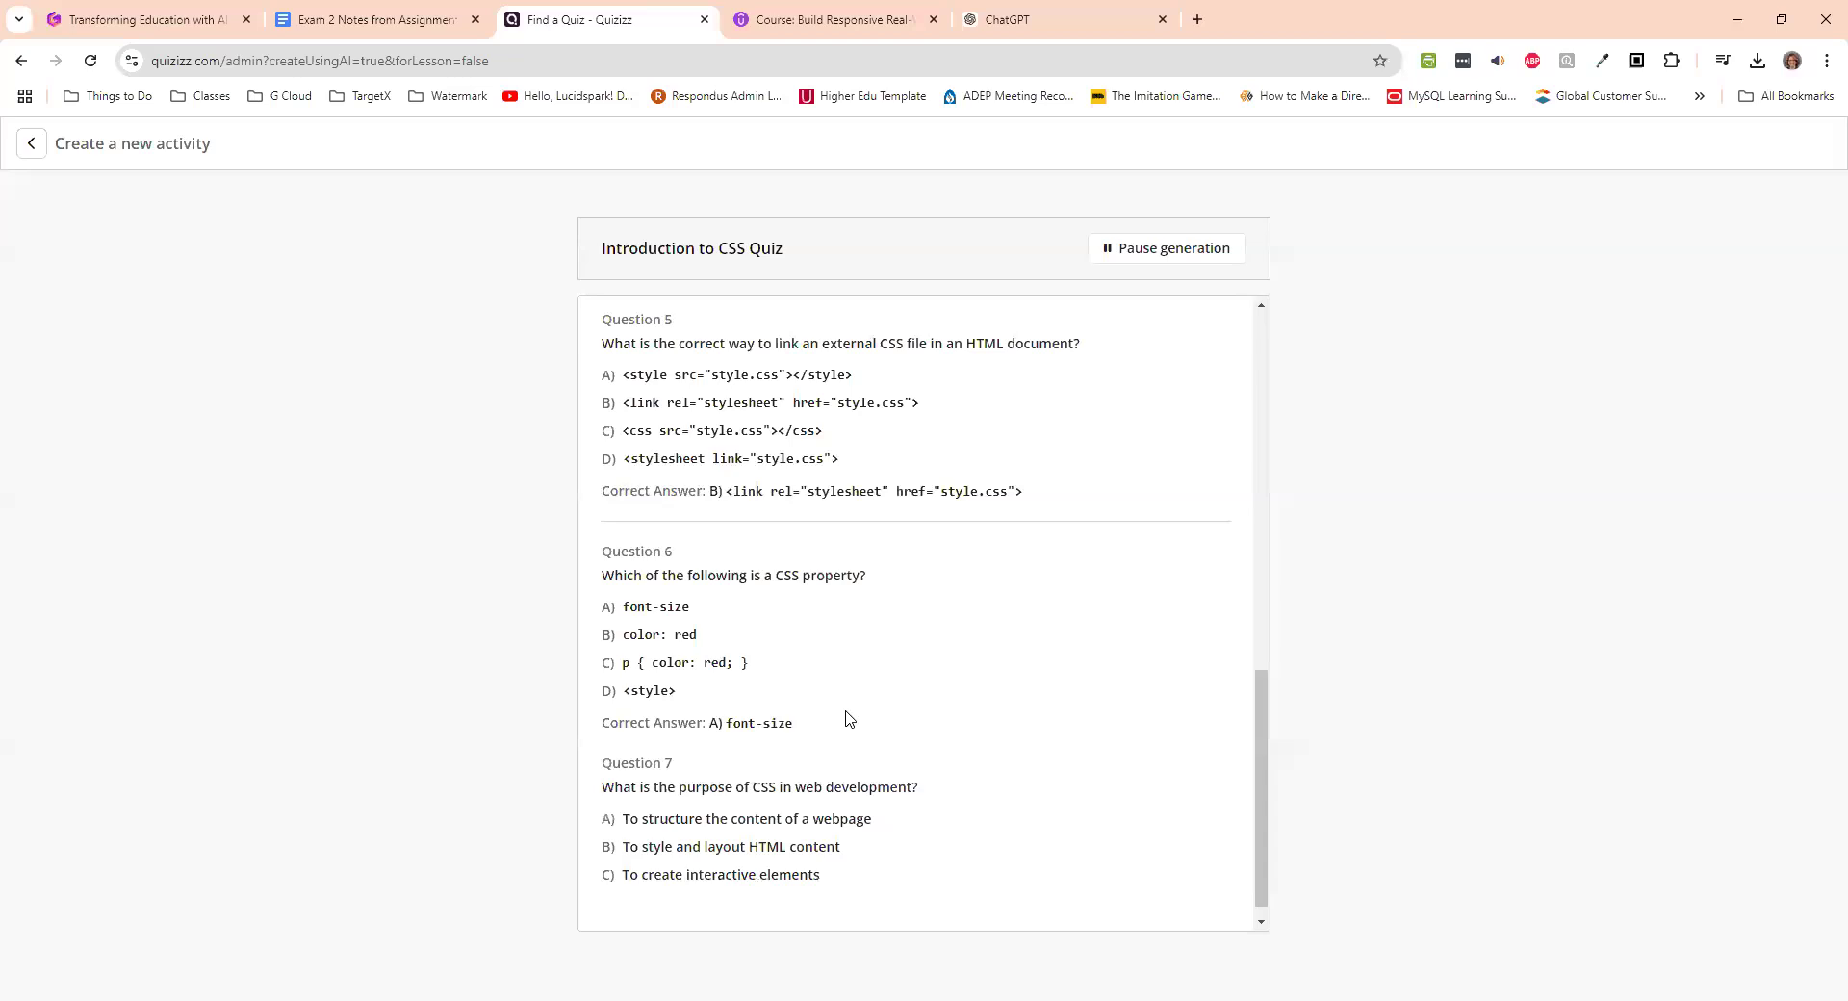
# - Back out to the Quizizz home page and open the CSS Quiz from the library
pyautogui.click(32, 143)
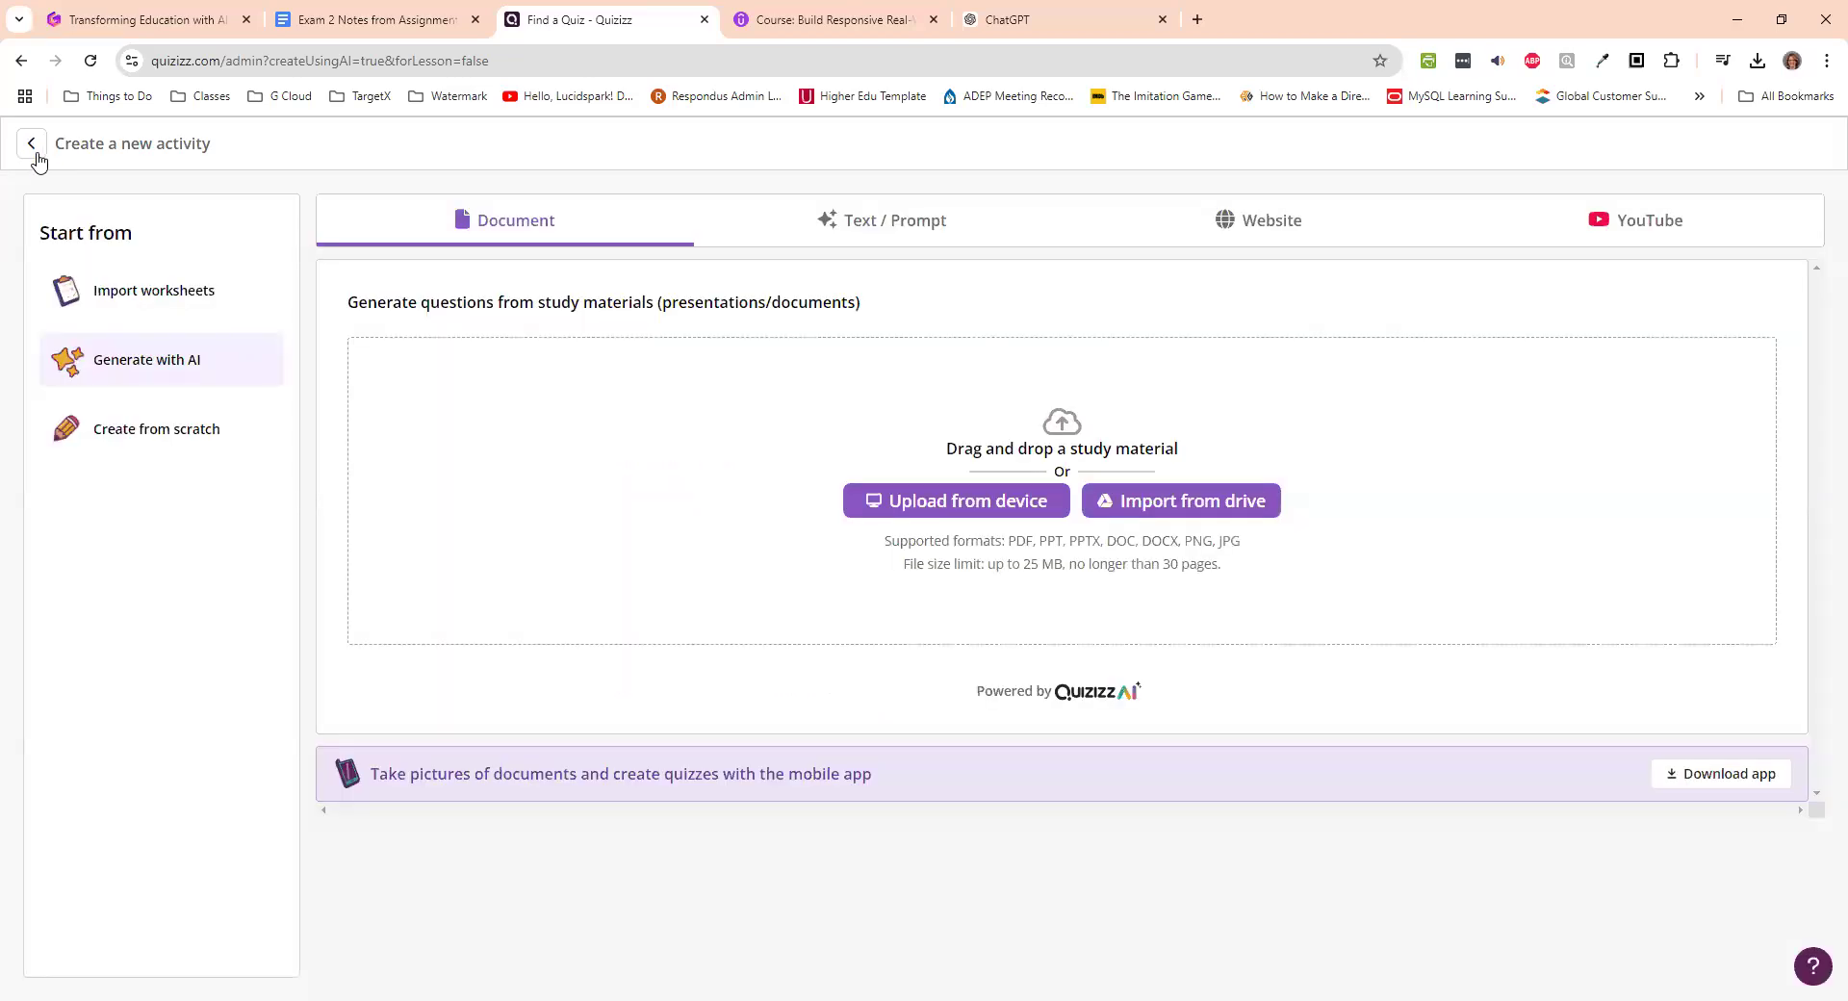
pyautogui.click(35, 152)
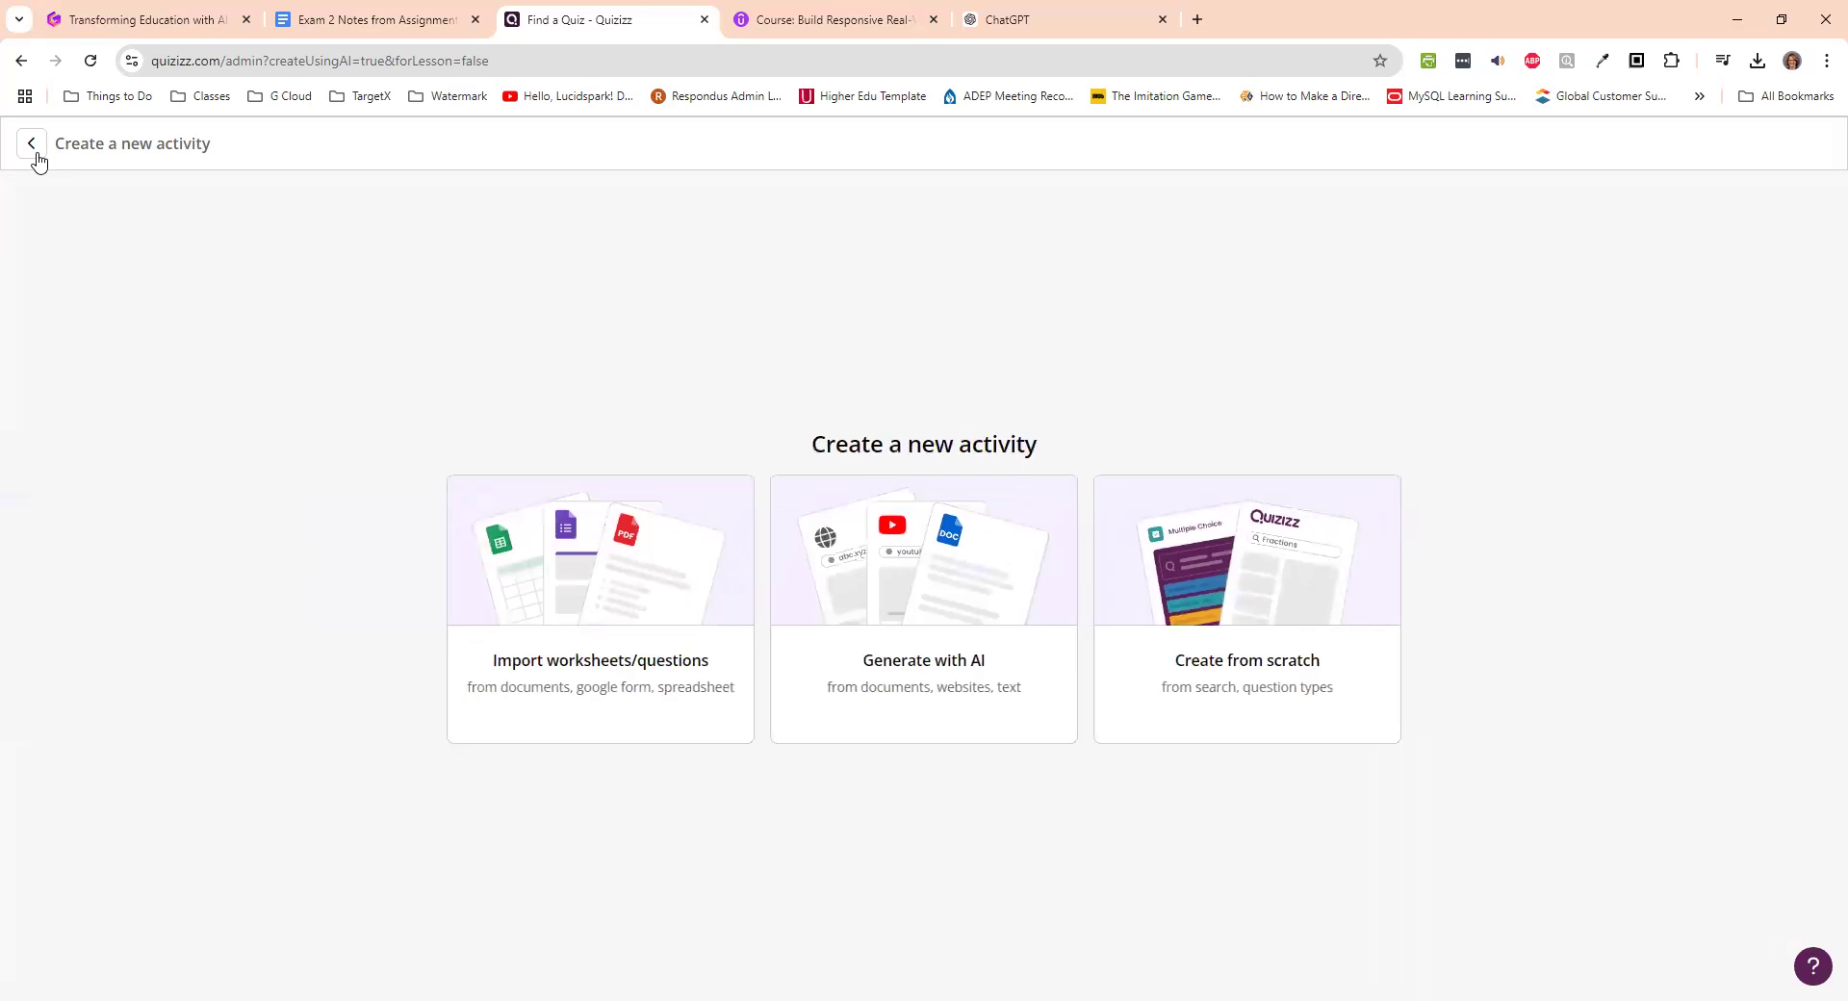
pyautogui.click(35, 145)
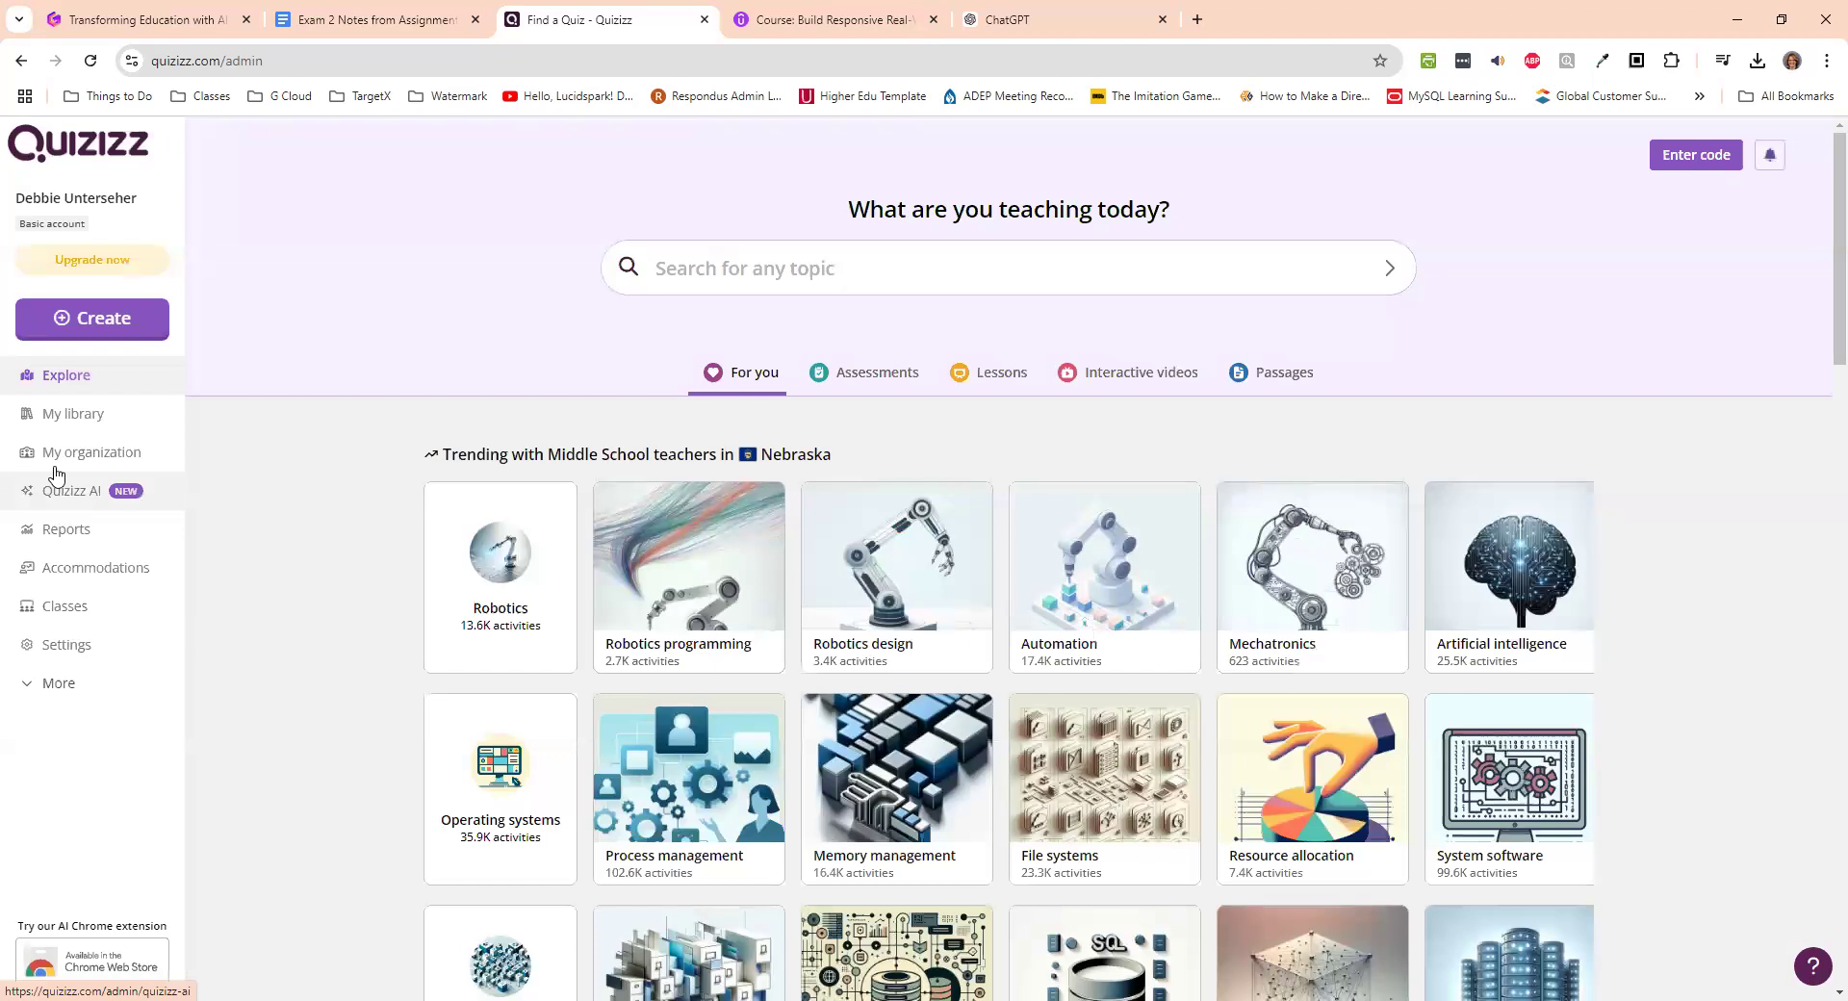
pyautogui.click(51, 421)
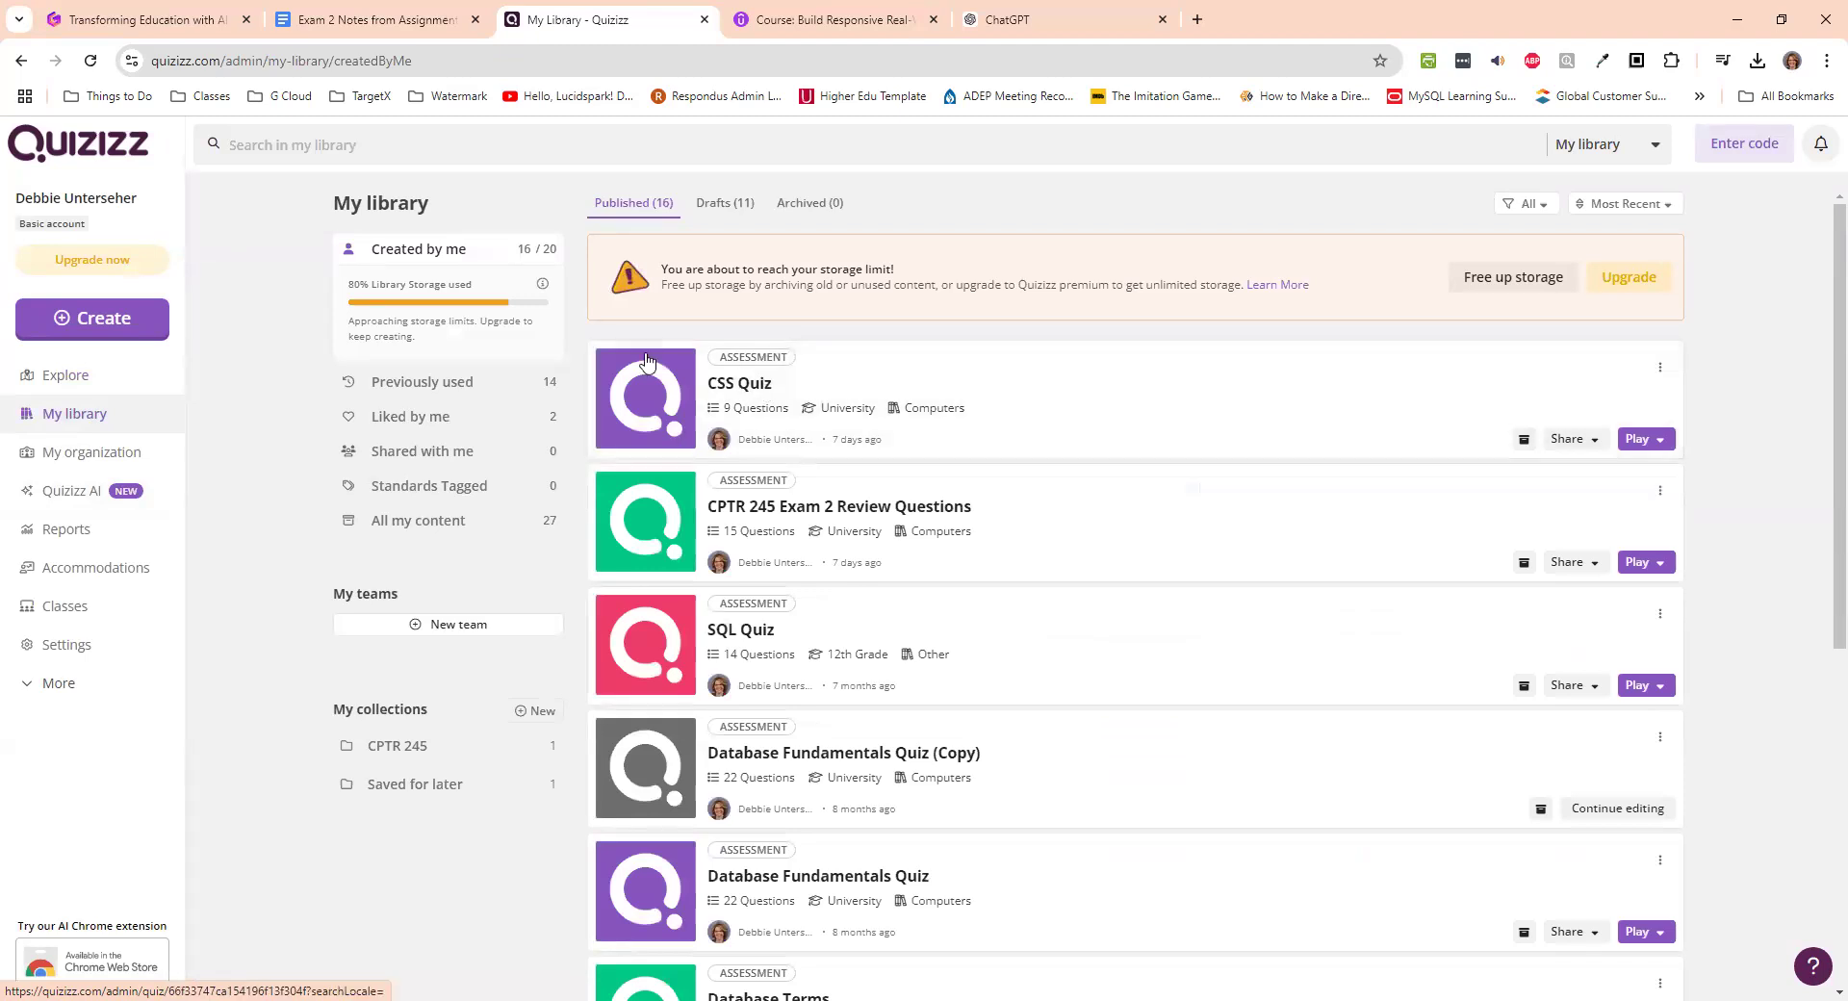
pyautogui.click(740, 385)
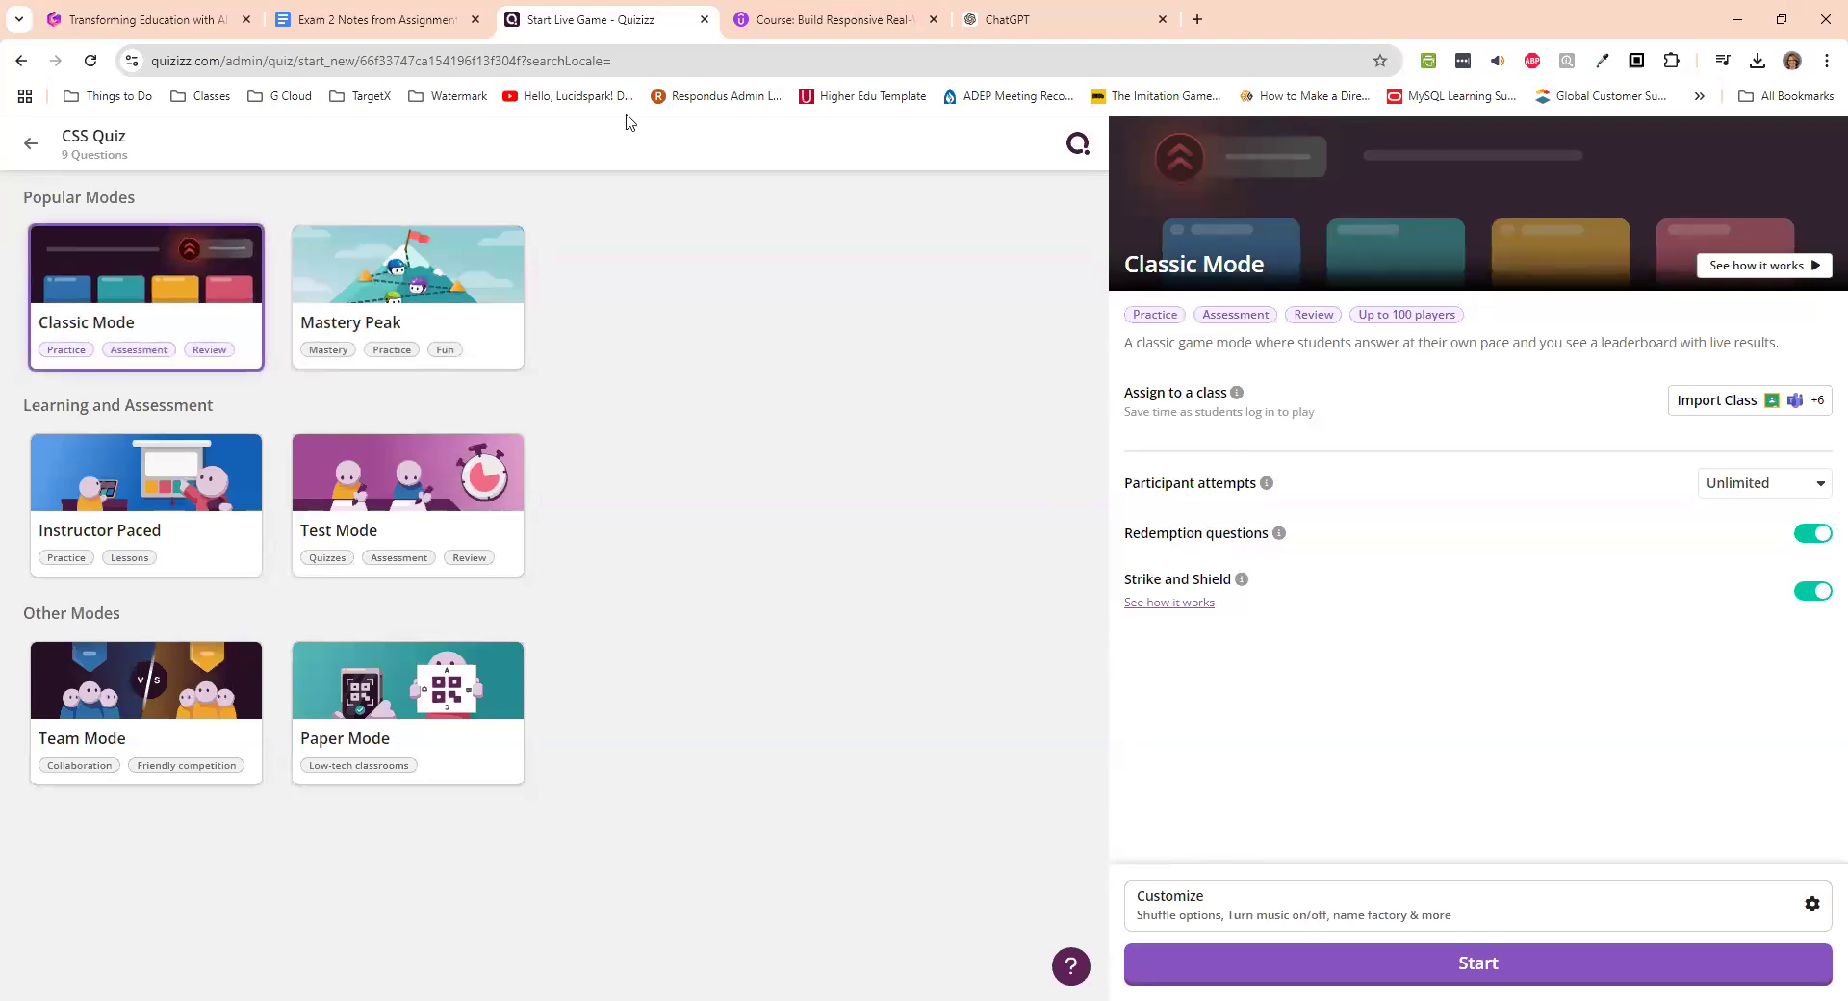
# - Close the Quizizz live-game tab and return to the Transforming Education with AI presentation
pyautogui.click(400, 16)
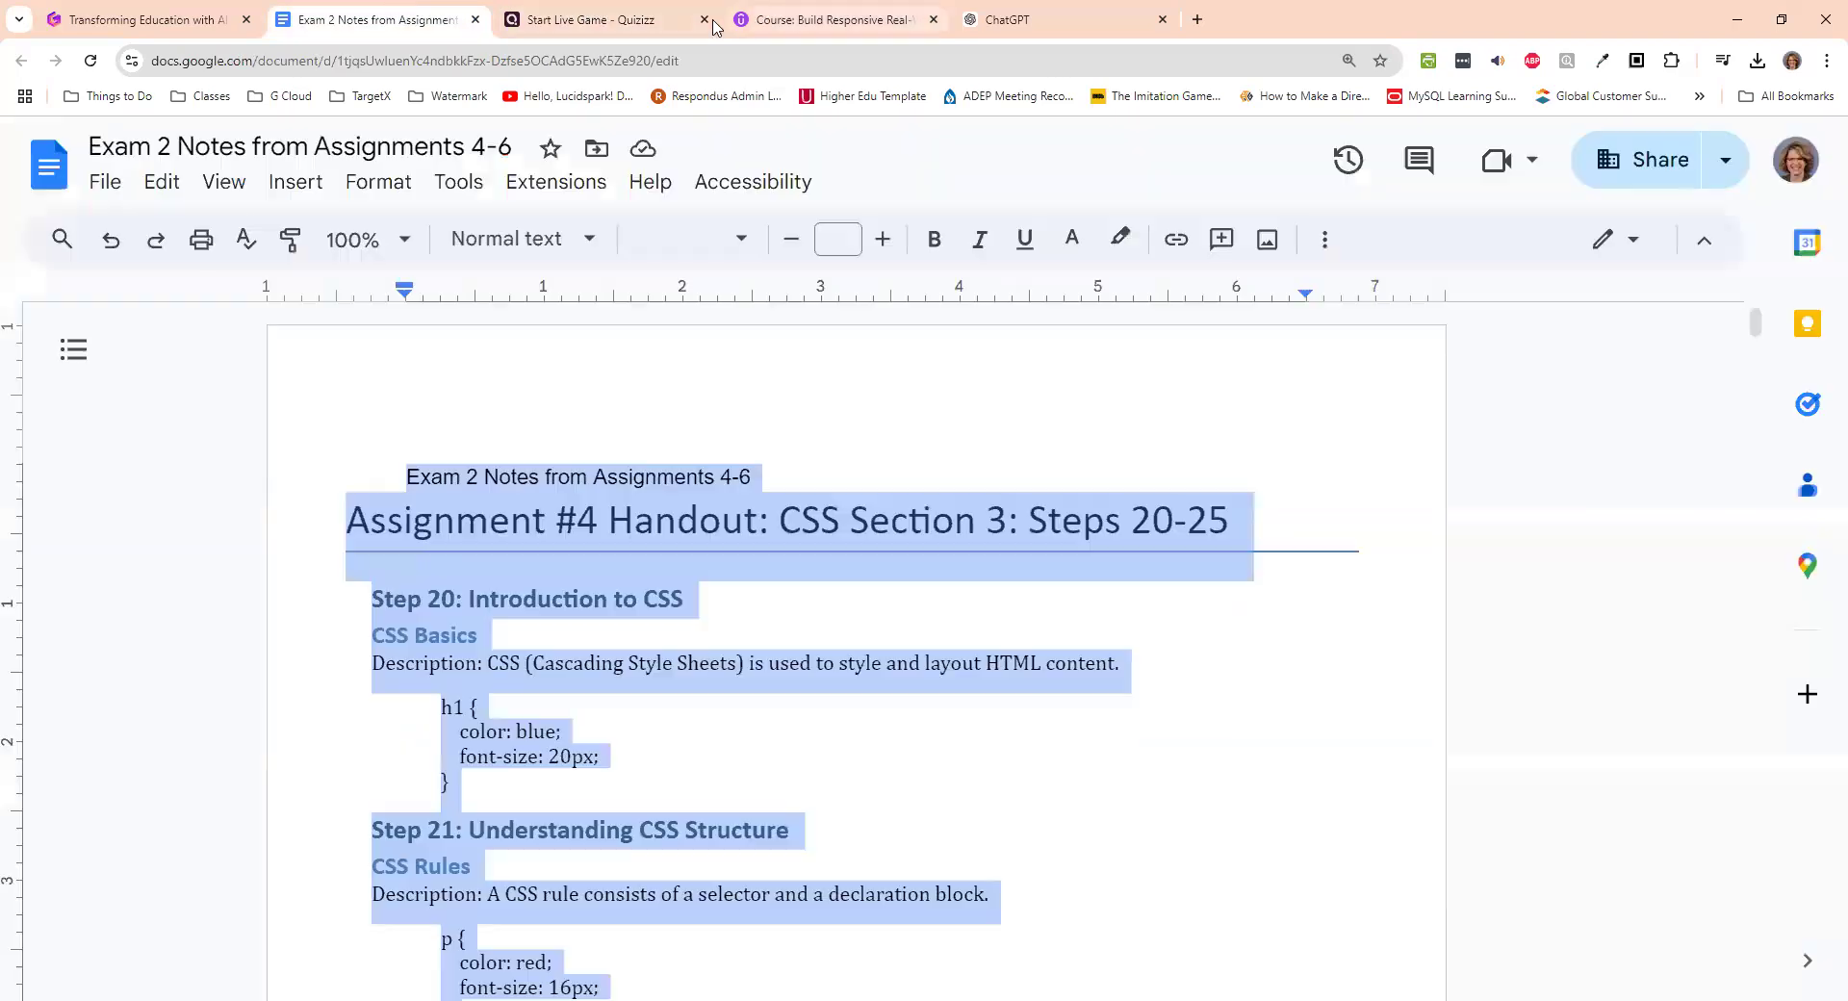
pyautogui.click(703, 20)
pyautogui.click(135, 19)
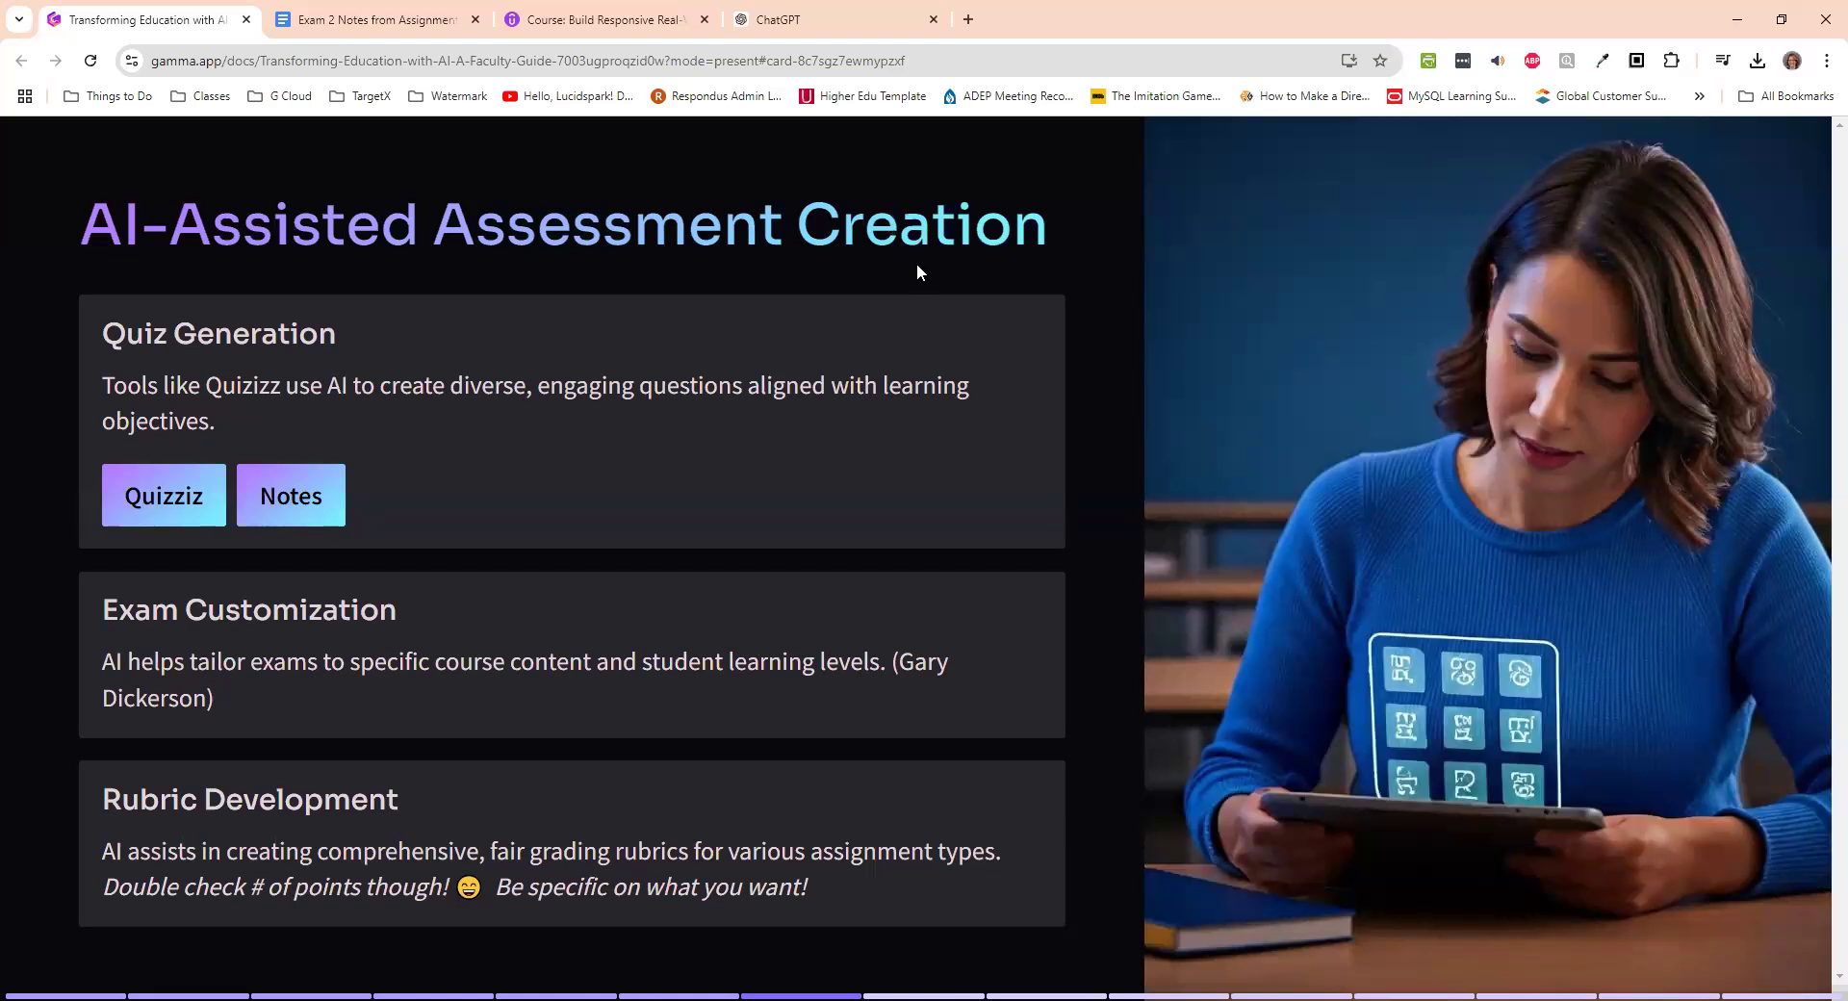
# - Go to the Enhancing Student Engagement and Research with AI slide and select class-example prompt items a–e
pyautogui.press('Right')
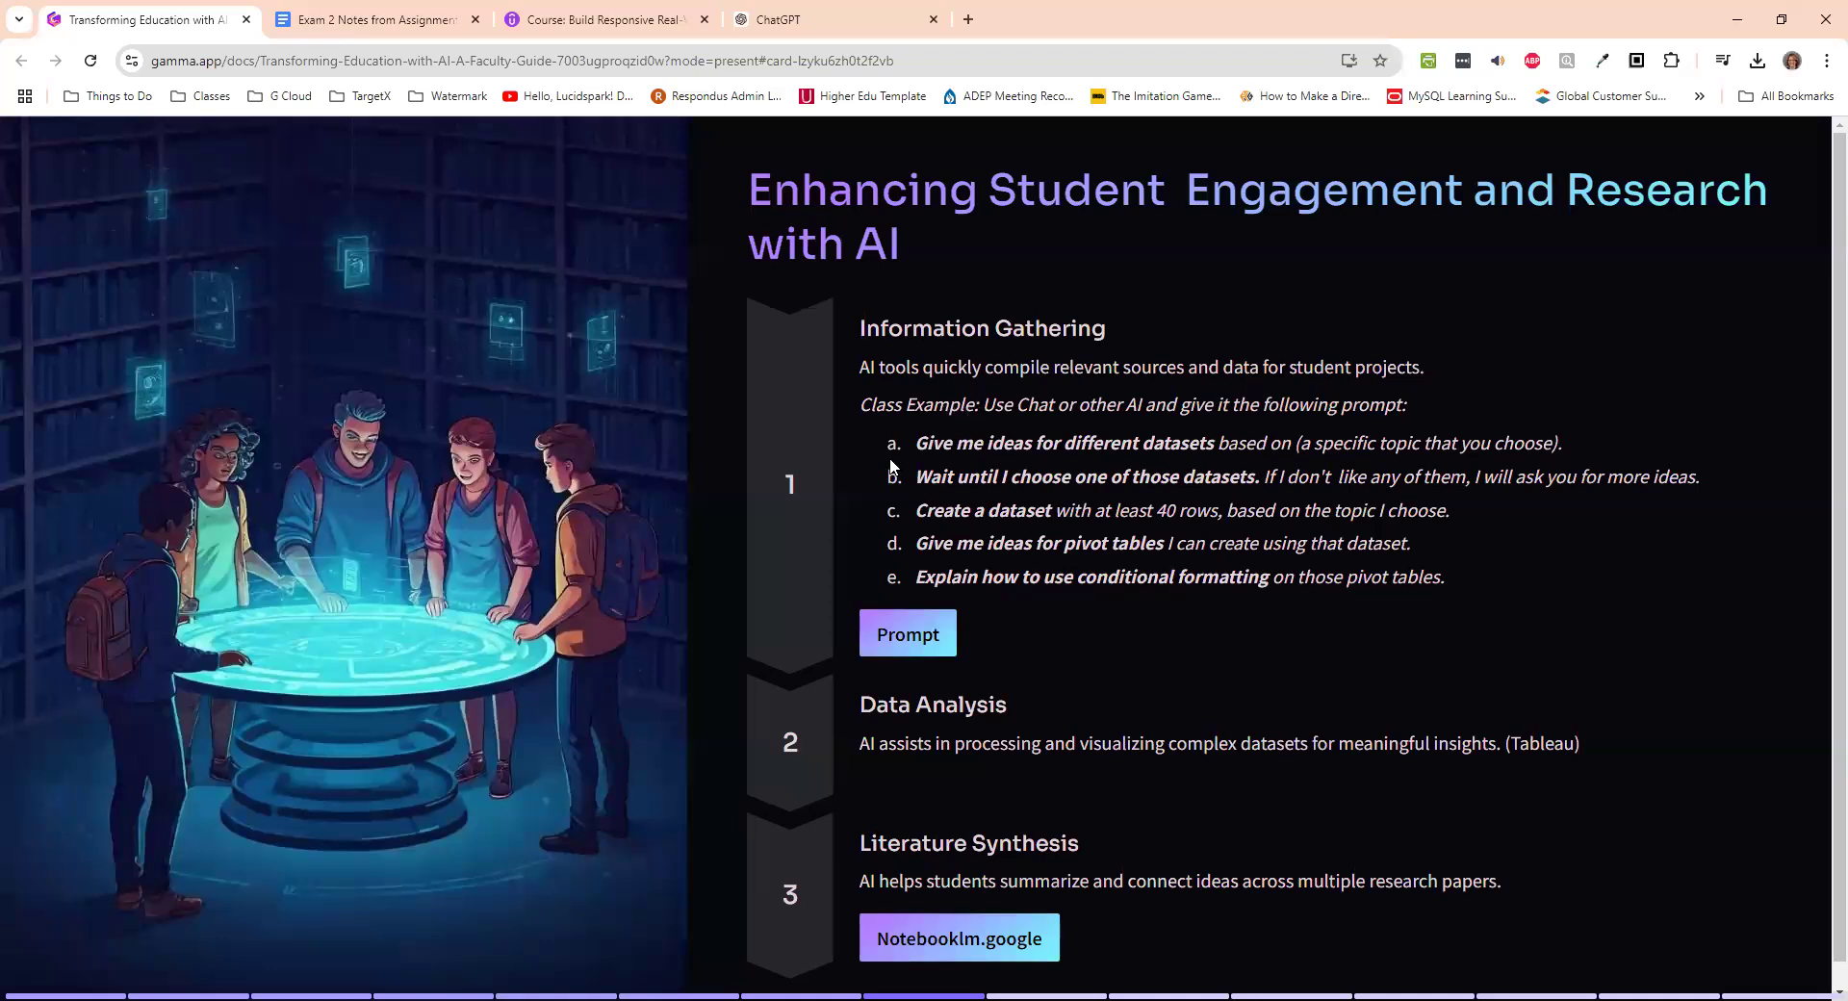
pyautogui.moveTo(914, 443); pyautogui.dragTo(1078, 444)
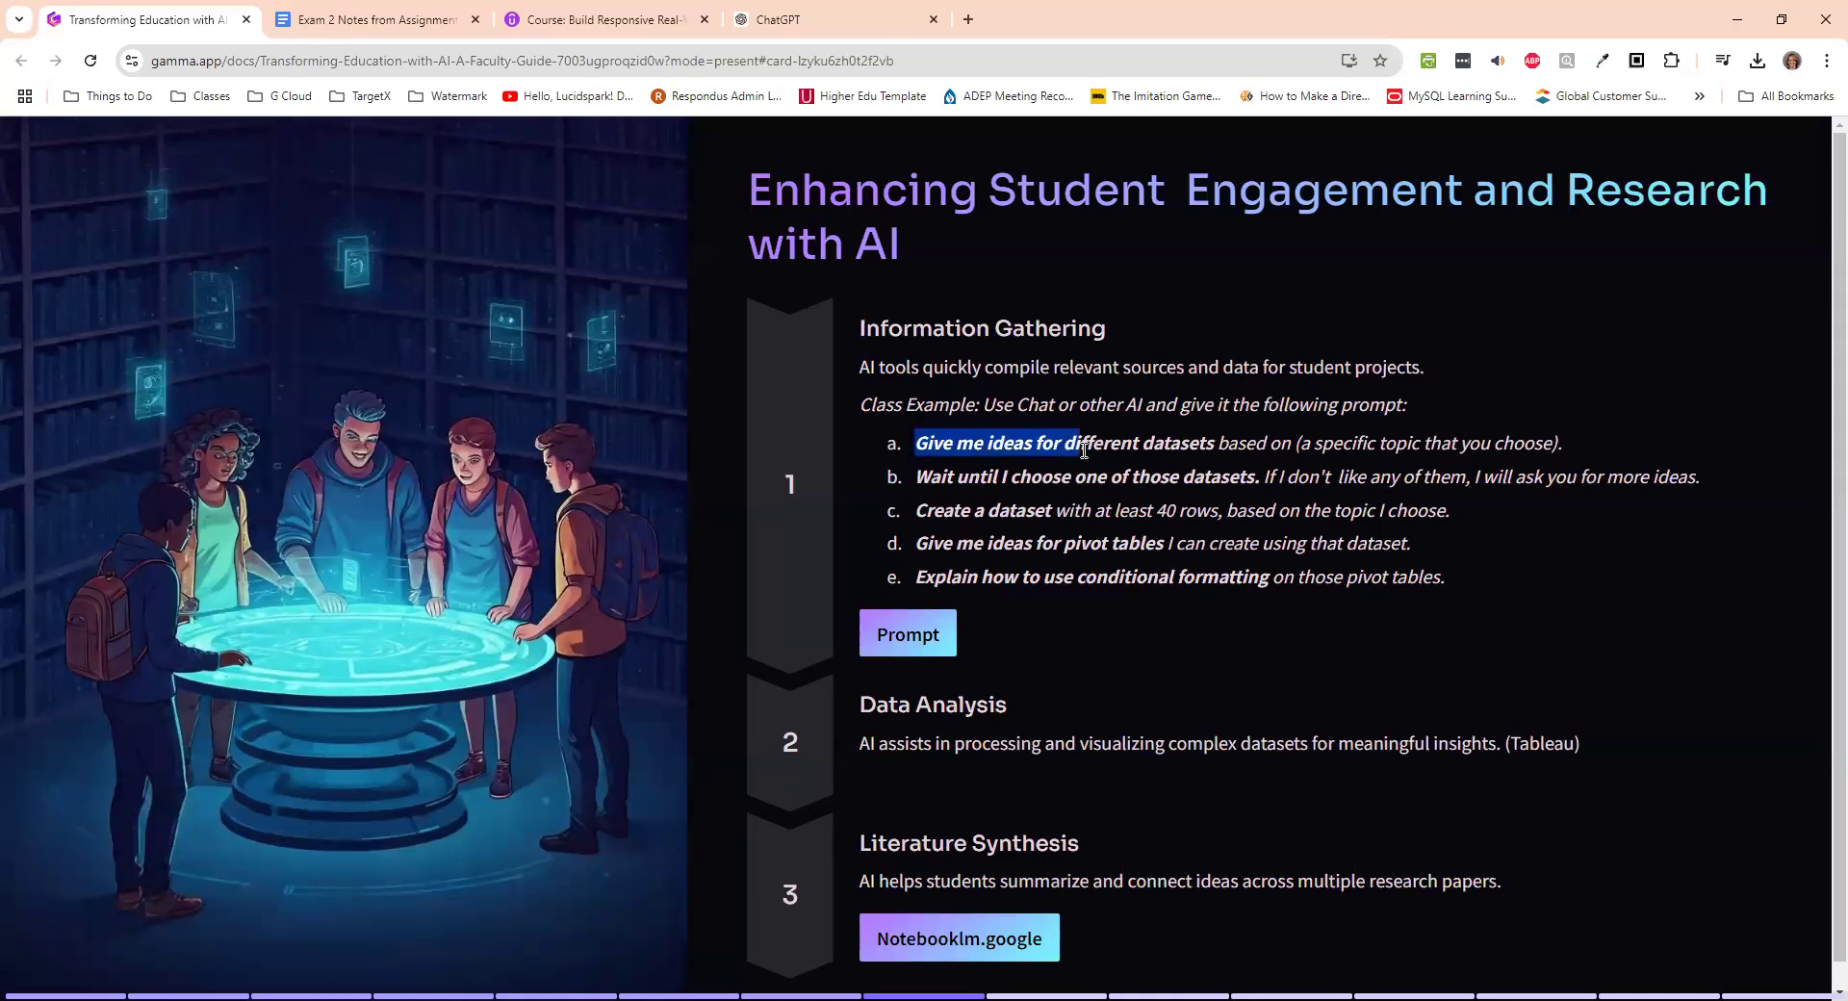
pyautogui.moveTo(914, 443); pyautogui.dragTo(1464, 571)
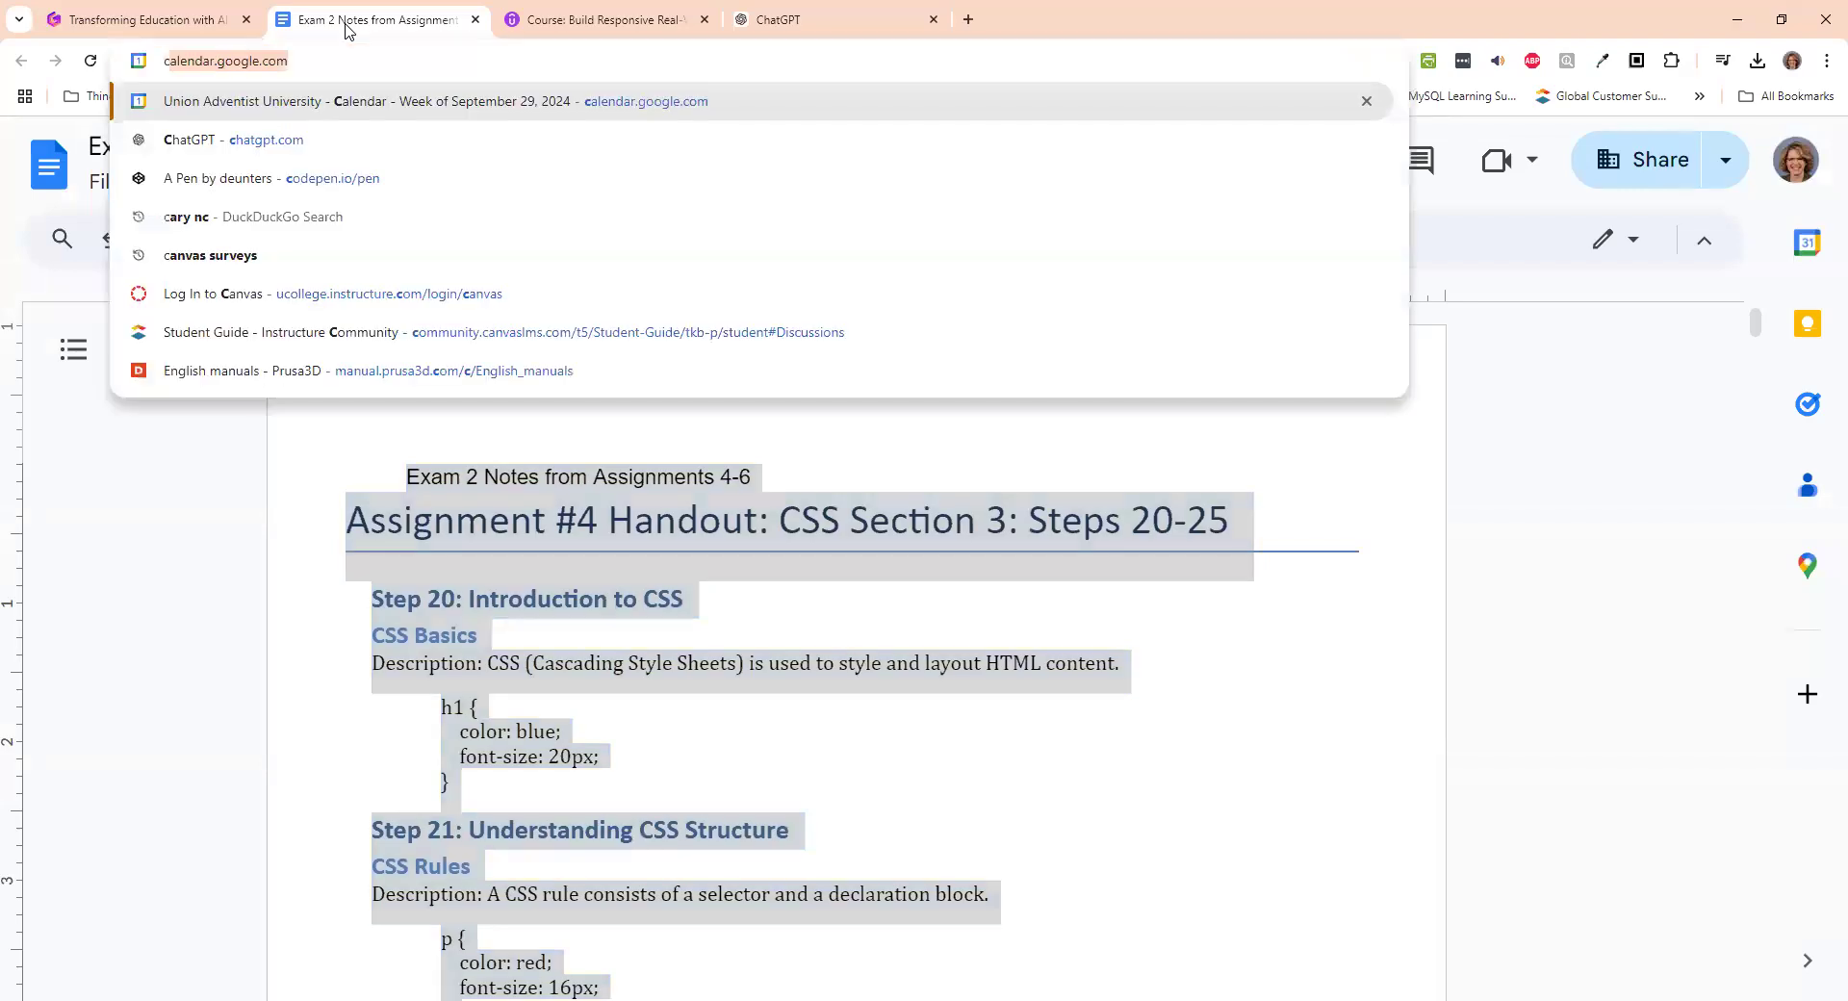
# - Load ChatGPT in the current tab, close the extra tabs, and paste the copied dataset prompt
pyautogui.press('Return')
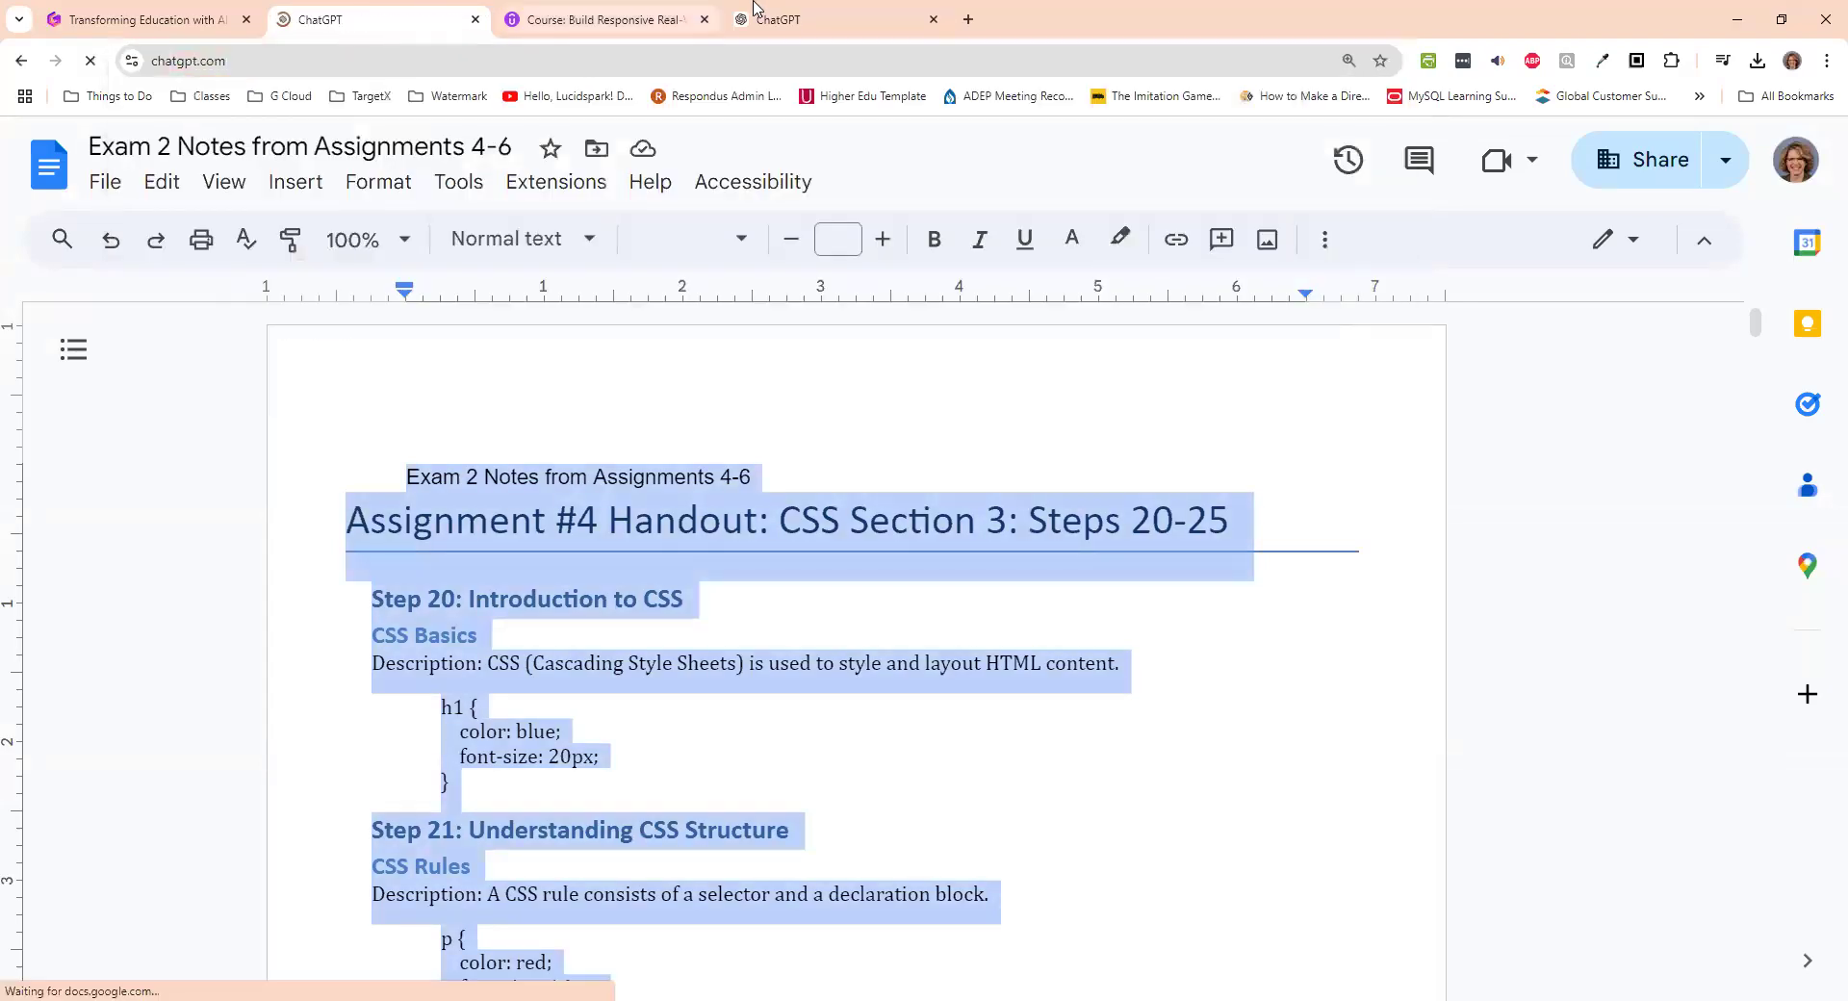
pyautogui.click(705, 19)
pyautogui.click(706, 19)
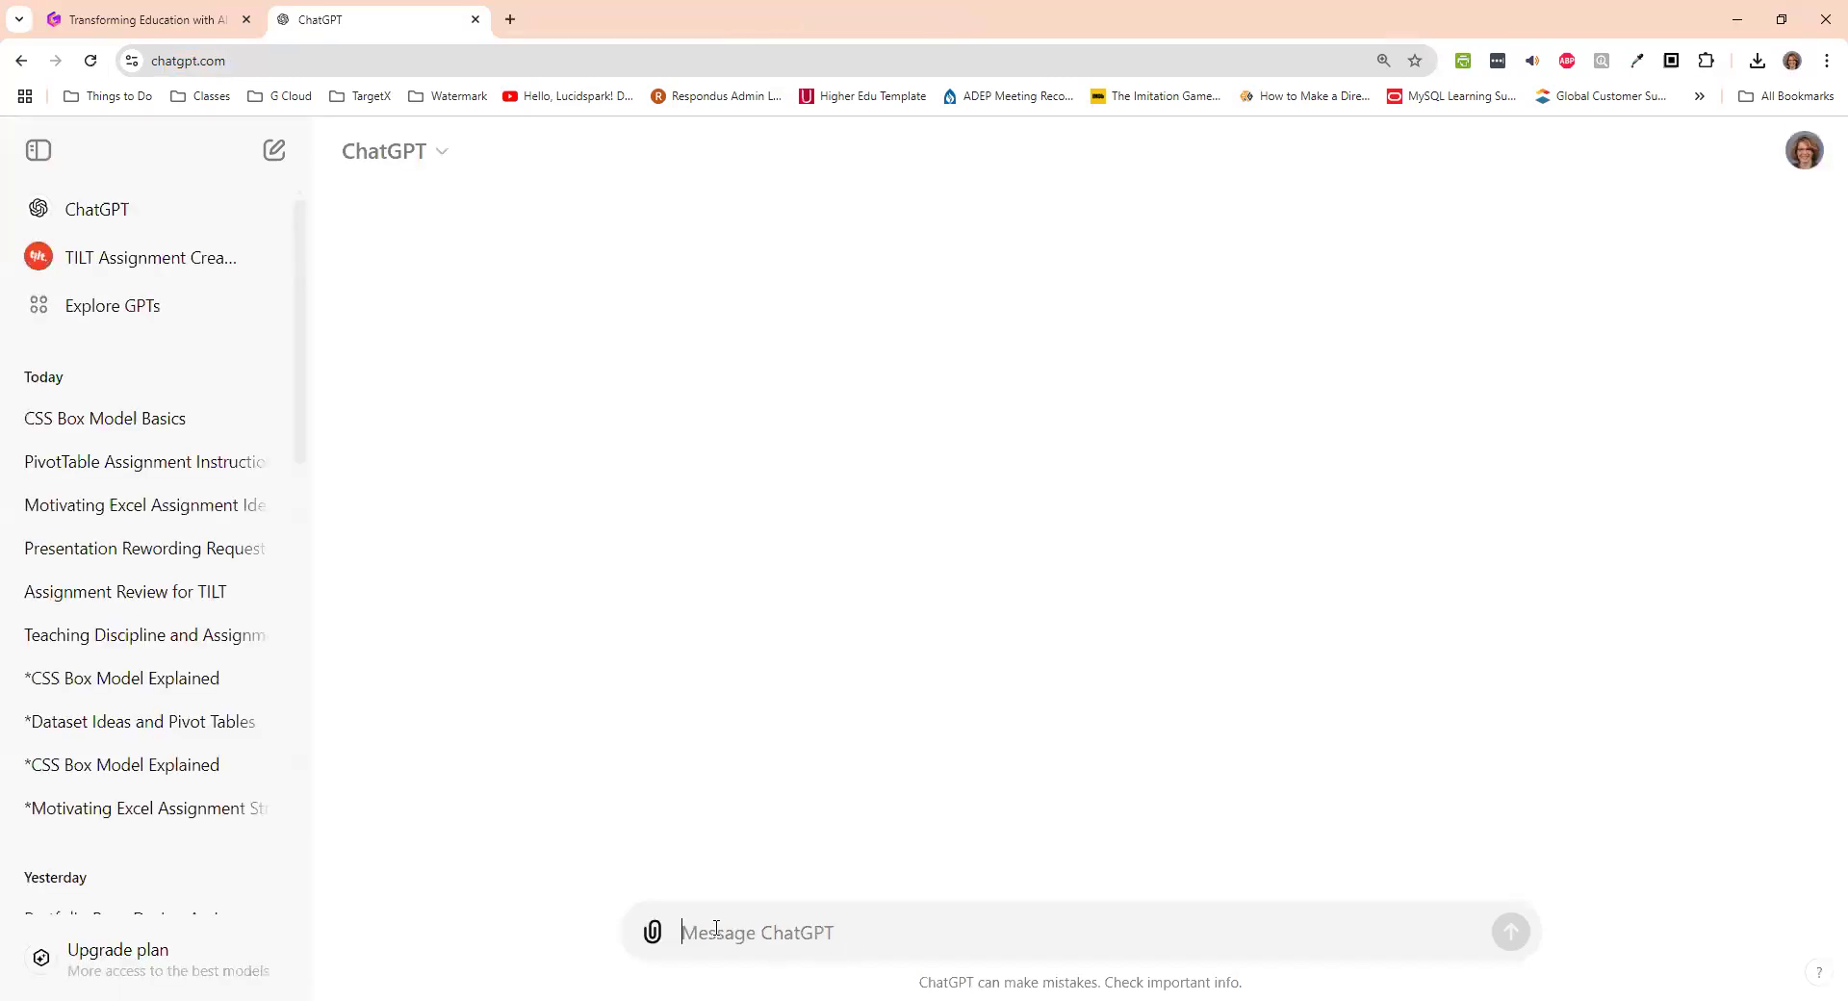
pyautogui.hotkey('ctrl', 'v')
pyautogui.scroll(-2, 708, 927)
pyautogui.scroll(2, 789, 843)
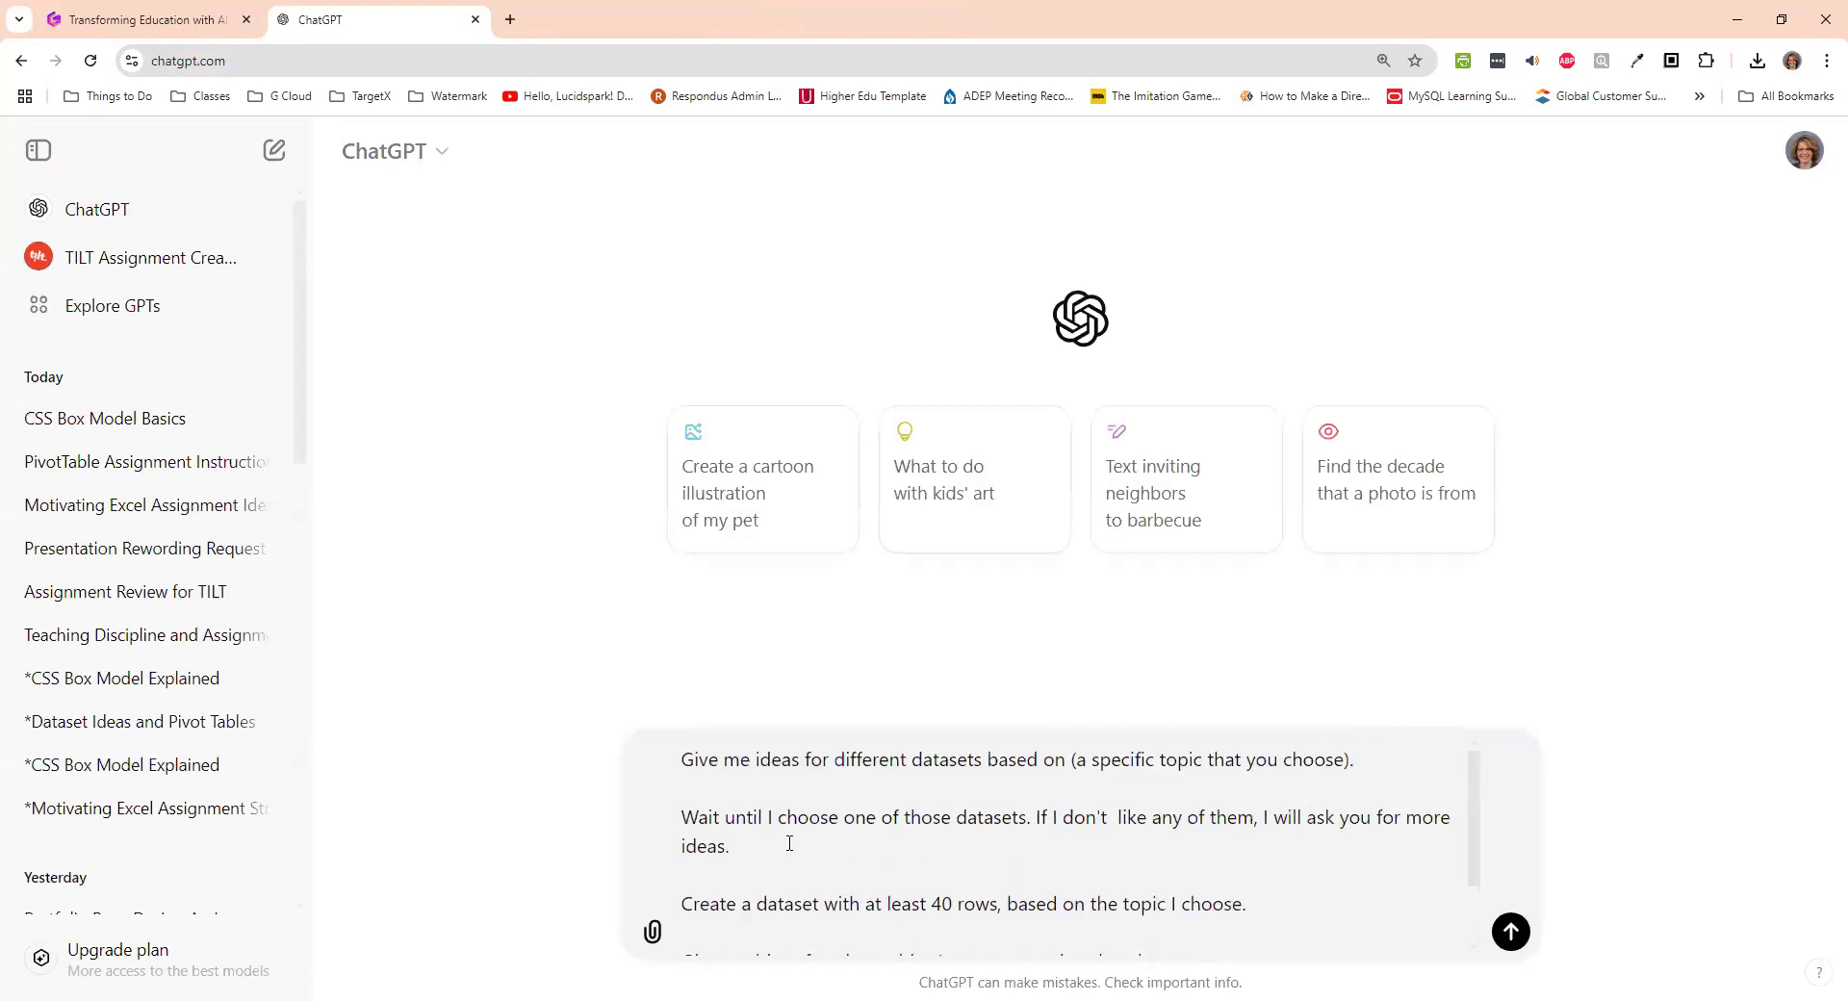
pyautogui.click(91, 22)
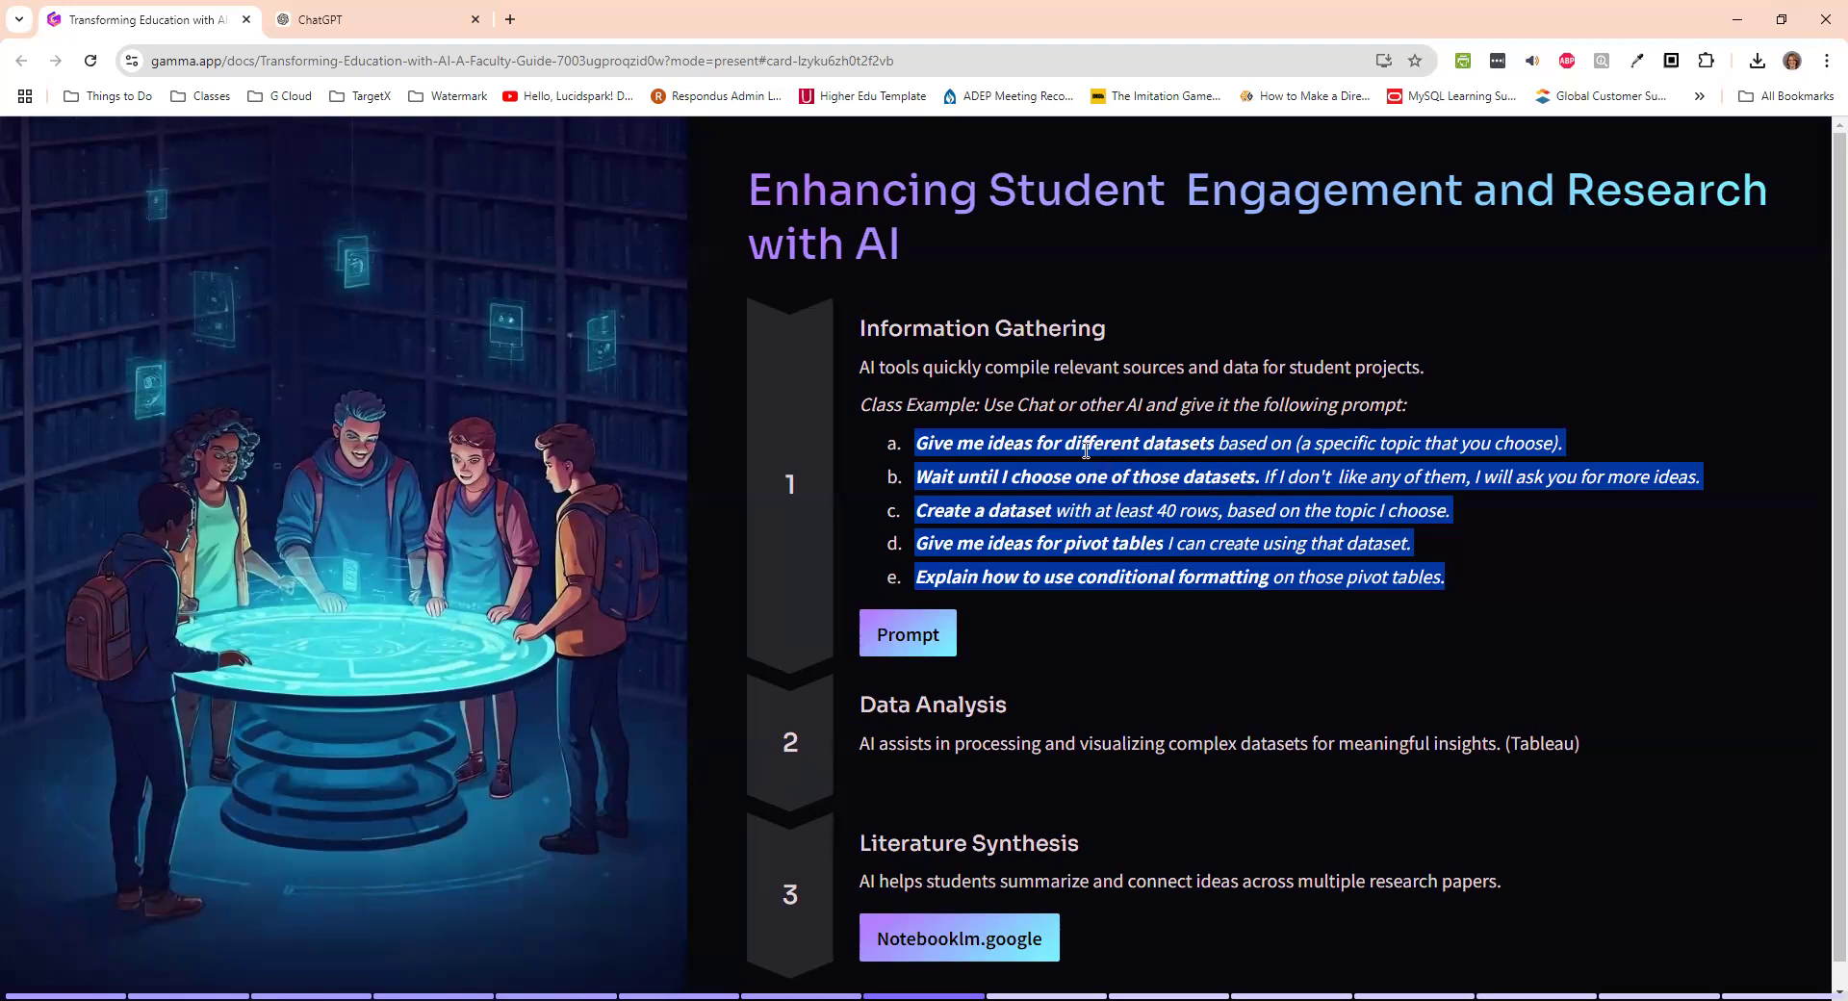
pyautogui.click(321, 14)
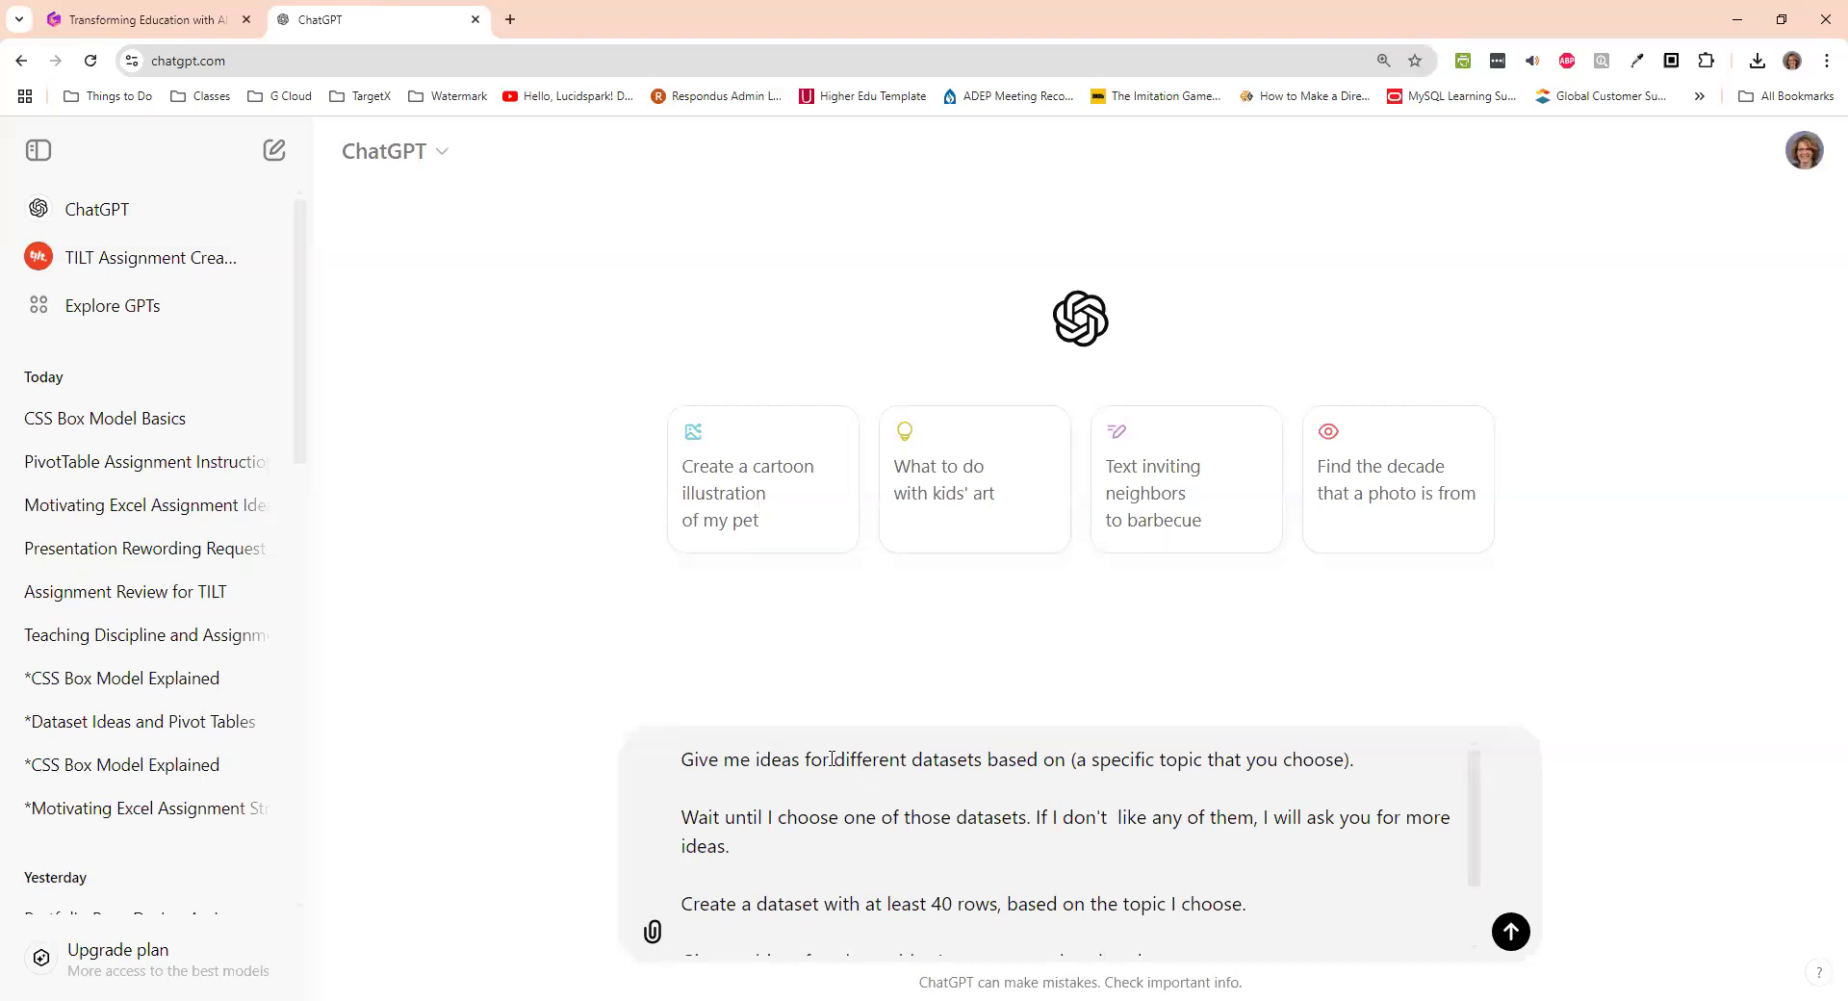
# - Replace the placeholder topic on the prompt's first line with 'Kansas City Chiefs'
pyautogui.press('BackSpace')
pyautogui.press('BackSpace')
pyautogui.hotkey('ctrl', 'BackSpace')
pyautogui.hotkey('ctrl', 'BackSpace')
pyautogui.hotkey('ctrl', 'BackSpace')
pyautogui.hotkey('ctrl', 'BackSpace')
pyautogui.hotkey('ctrl', 'BackSpace')
pyautogui.hotkey('ctrl', 'BackSpace')
pyautogui.hotkey('ctrl', 'BackSpace')
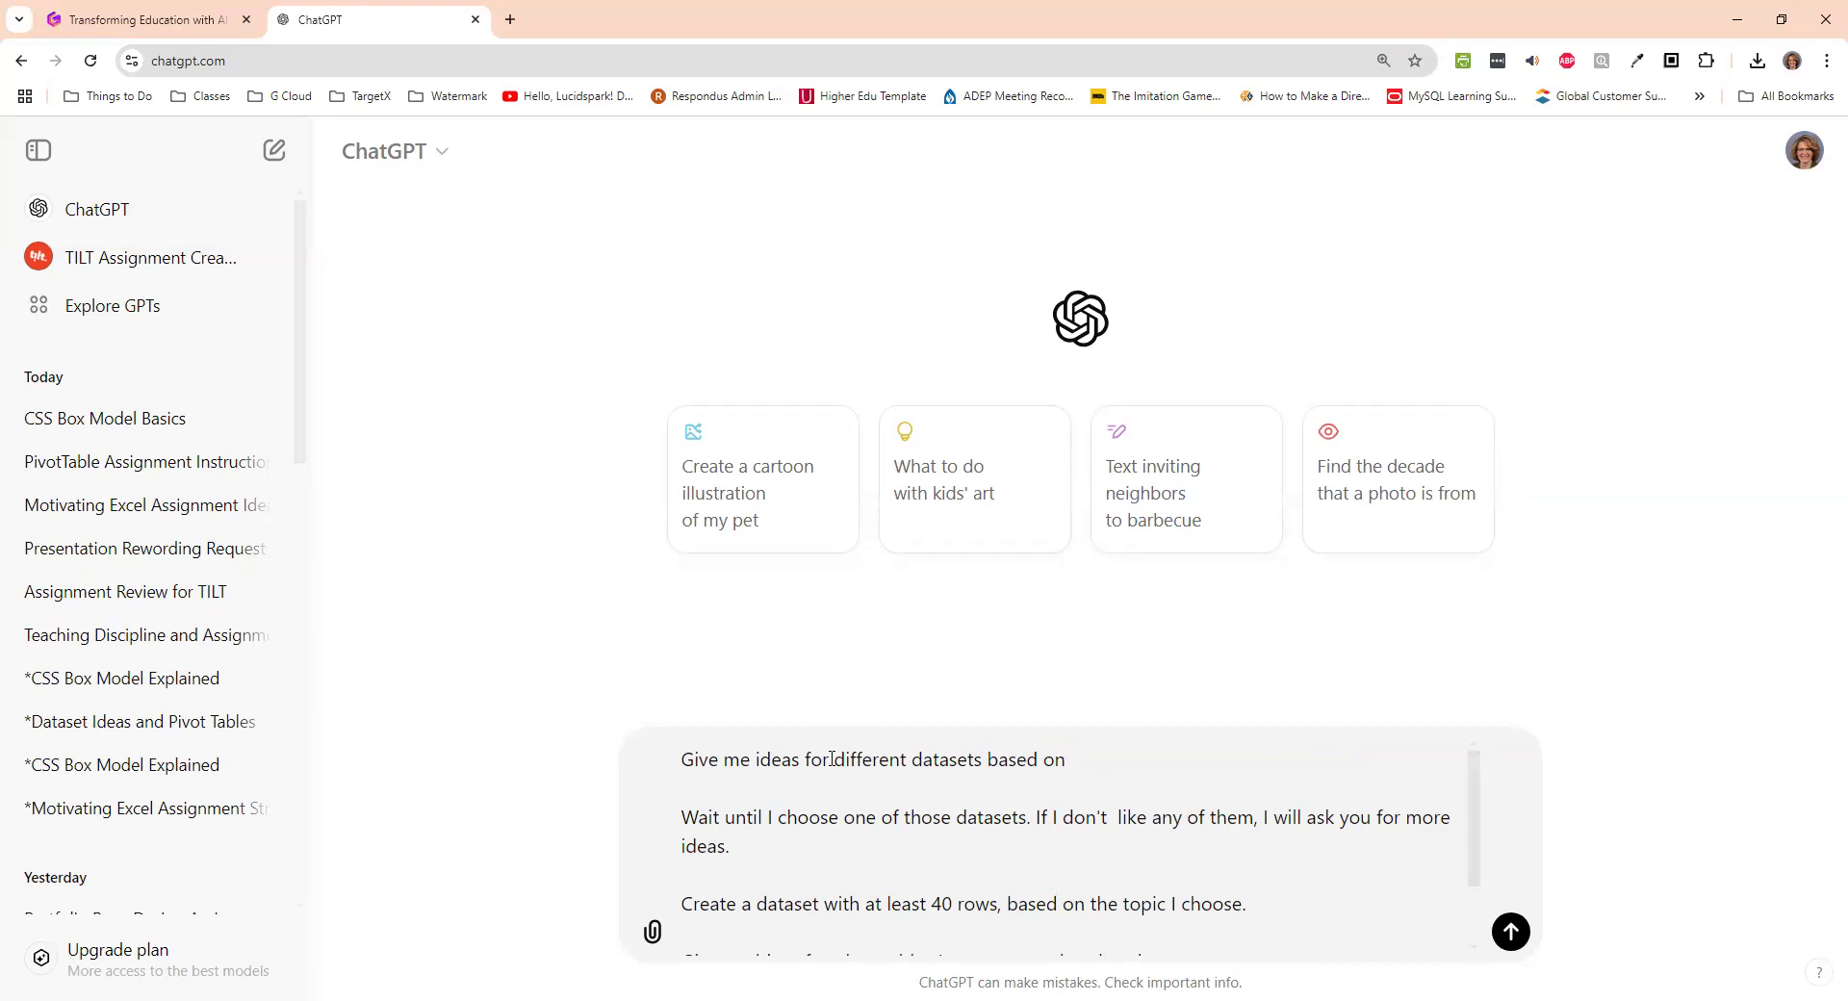
pyautogui.write('Kansas City Chiefs')
pyautogui.scroll(-1, 887, 789)
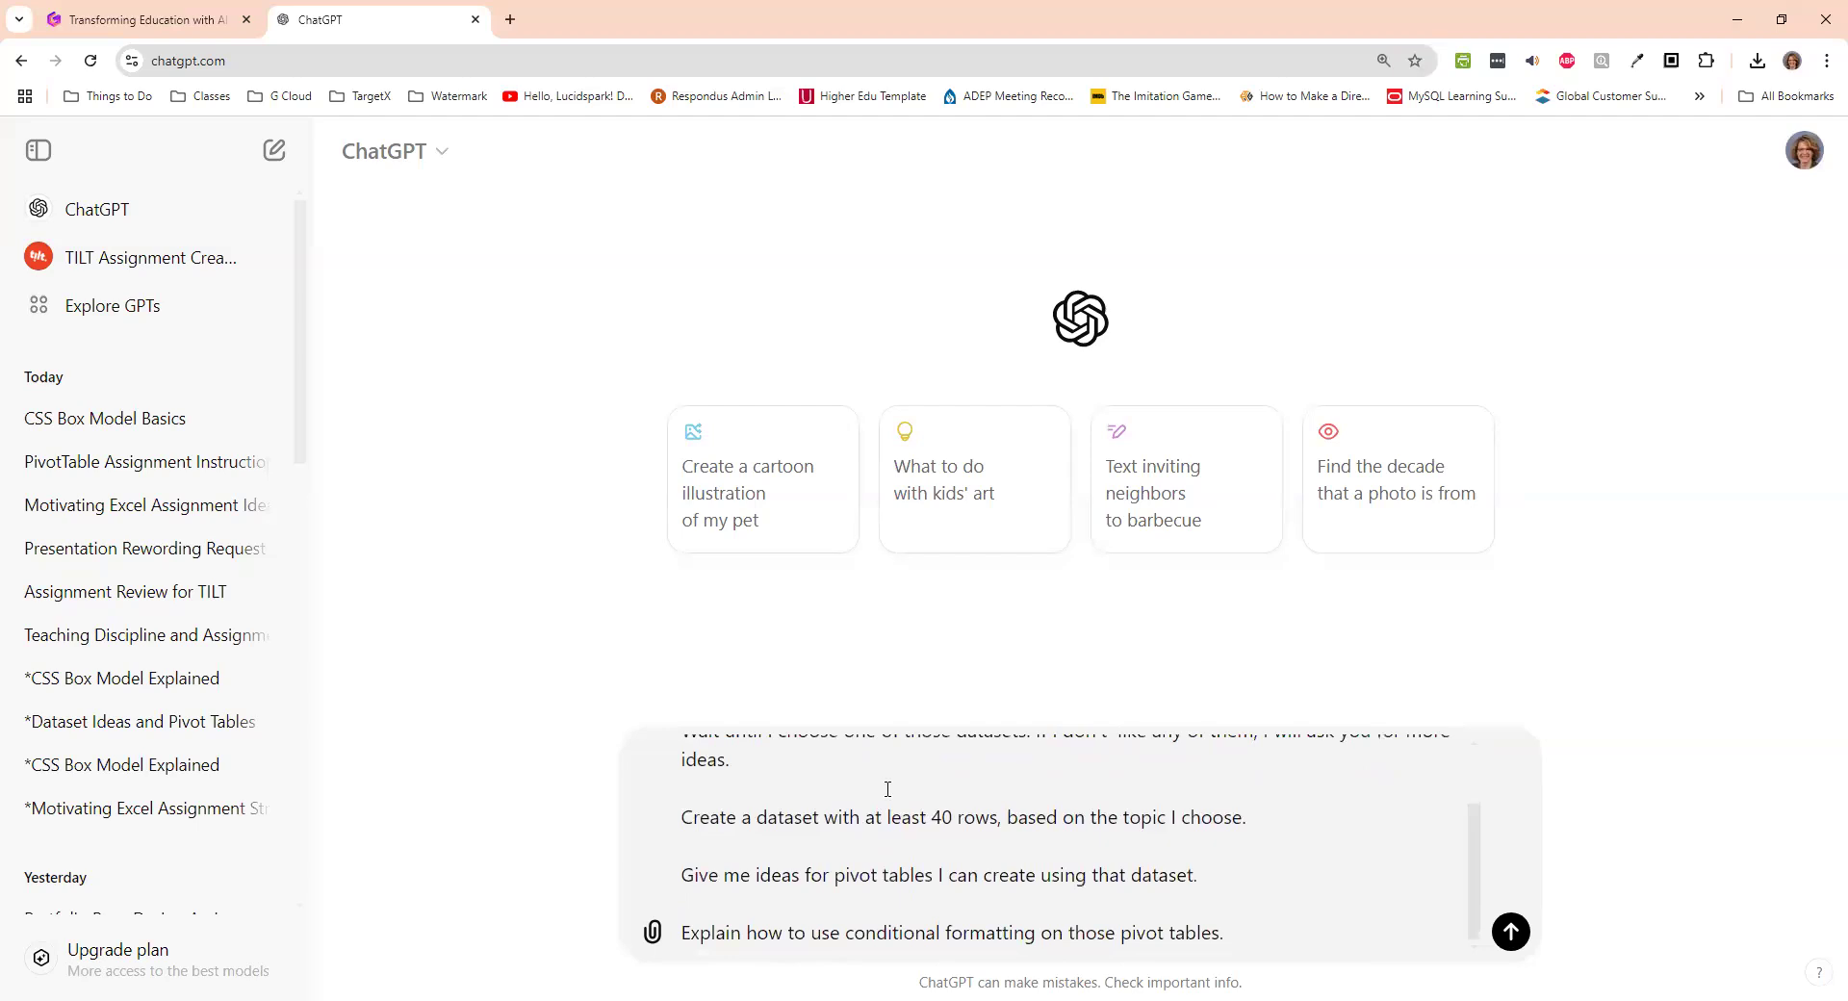
pyautogui.scroll(1, 890, 803)
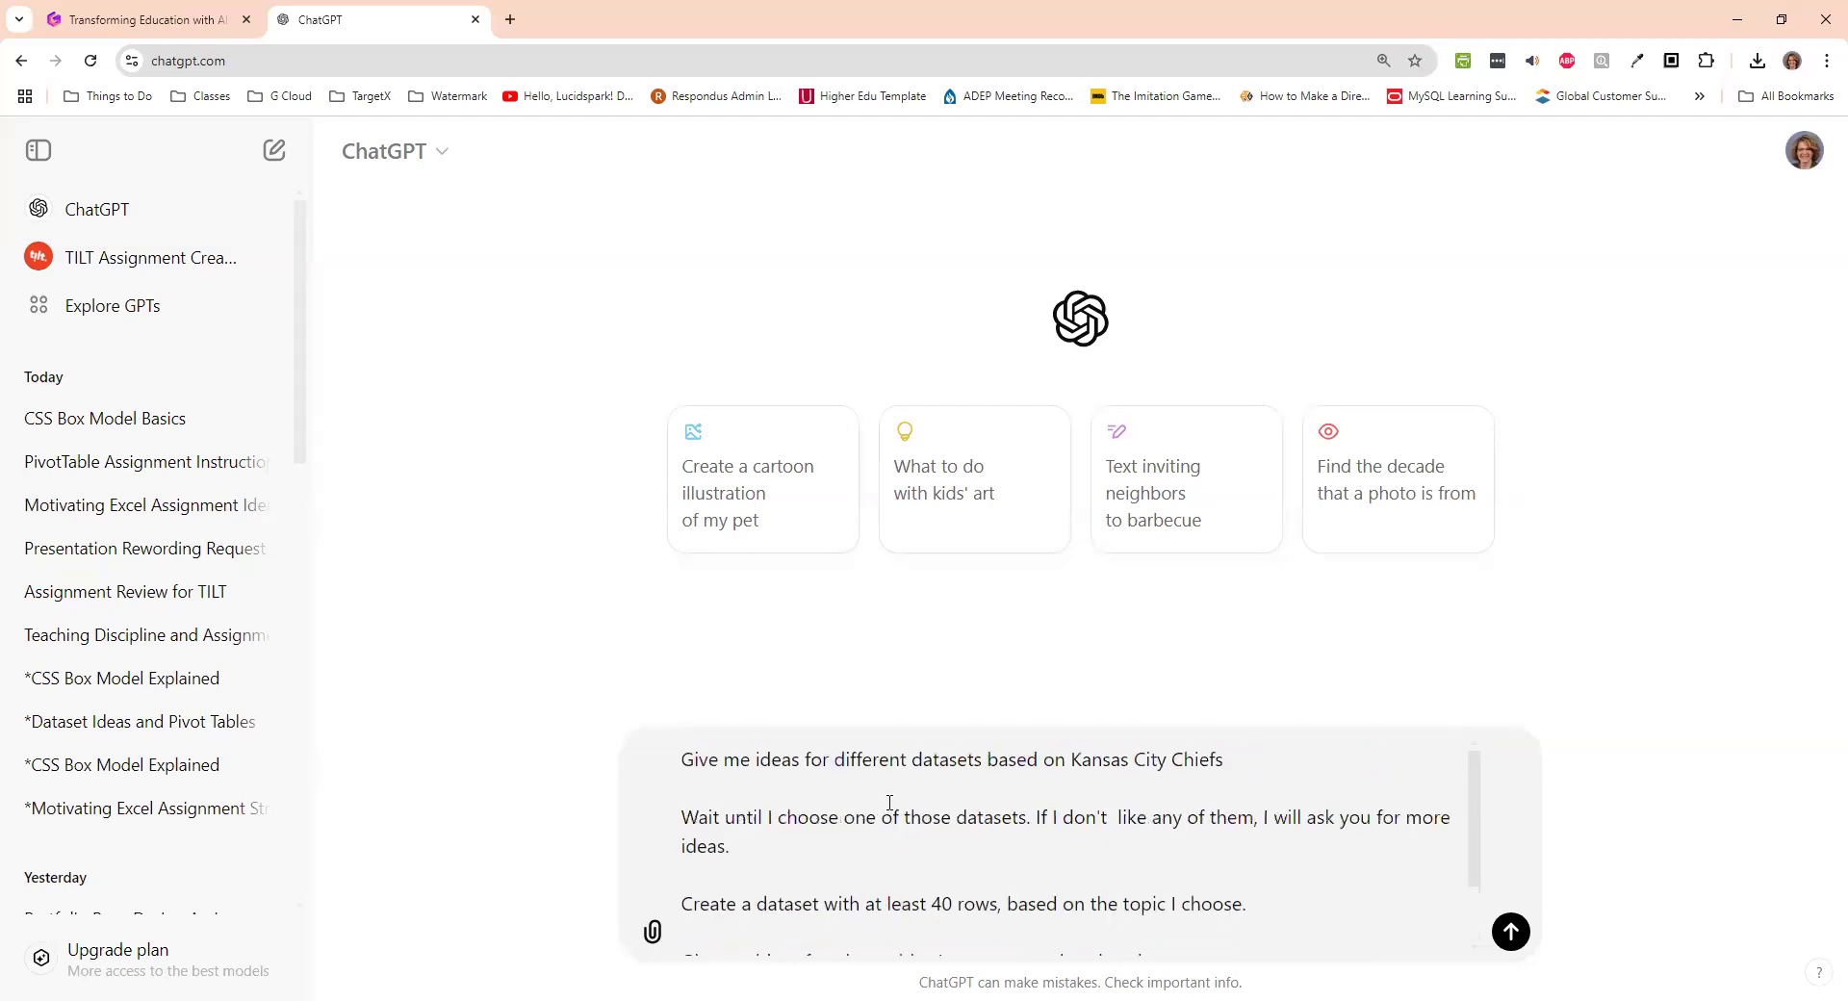
pyautogui.scroll(-2, 890, 803)
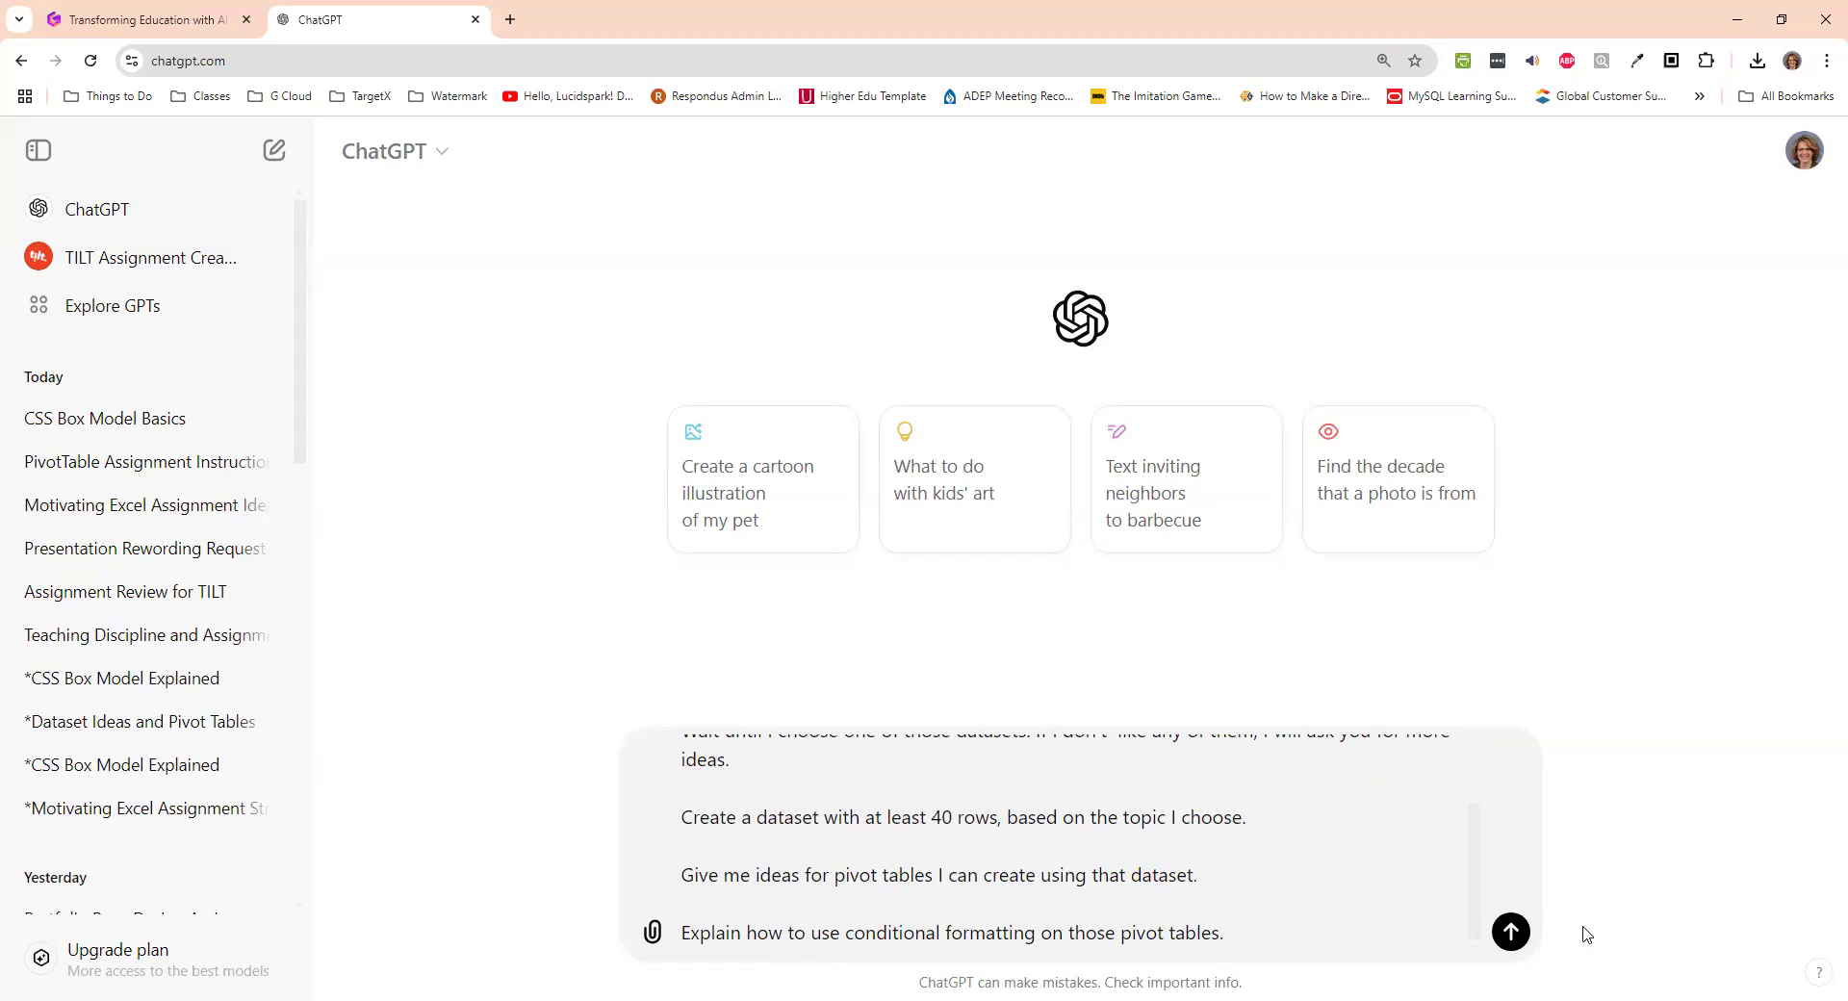
# - Send the Kansas City Chiefs prompt and review the eight returned dataset ideas
pyautogui.click(1510, 932)
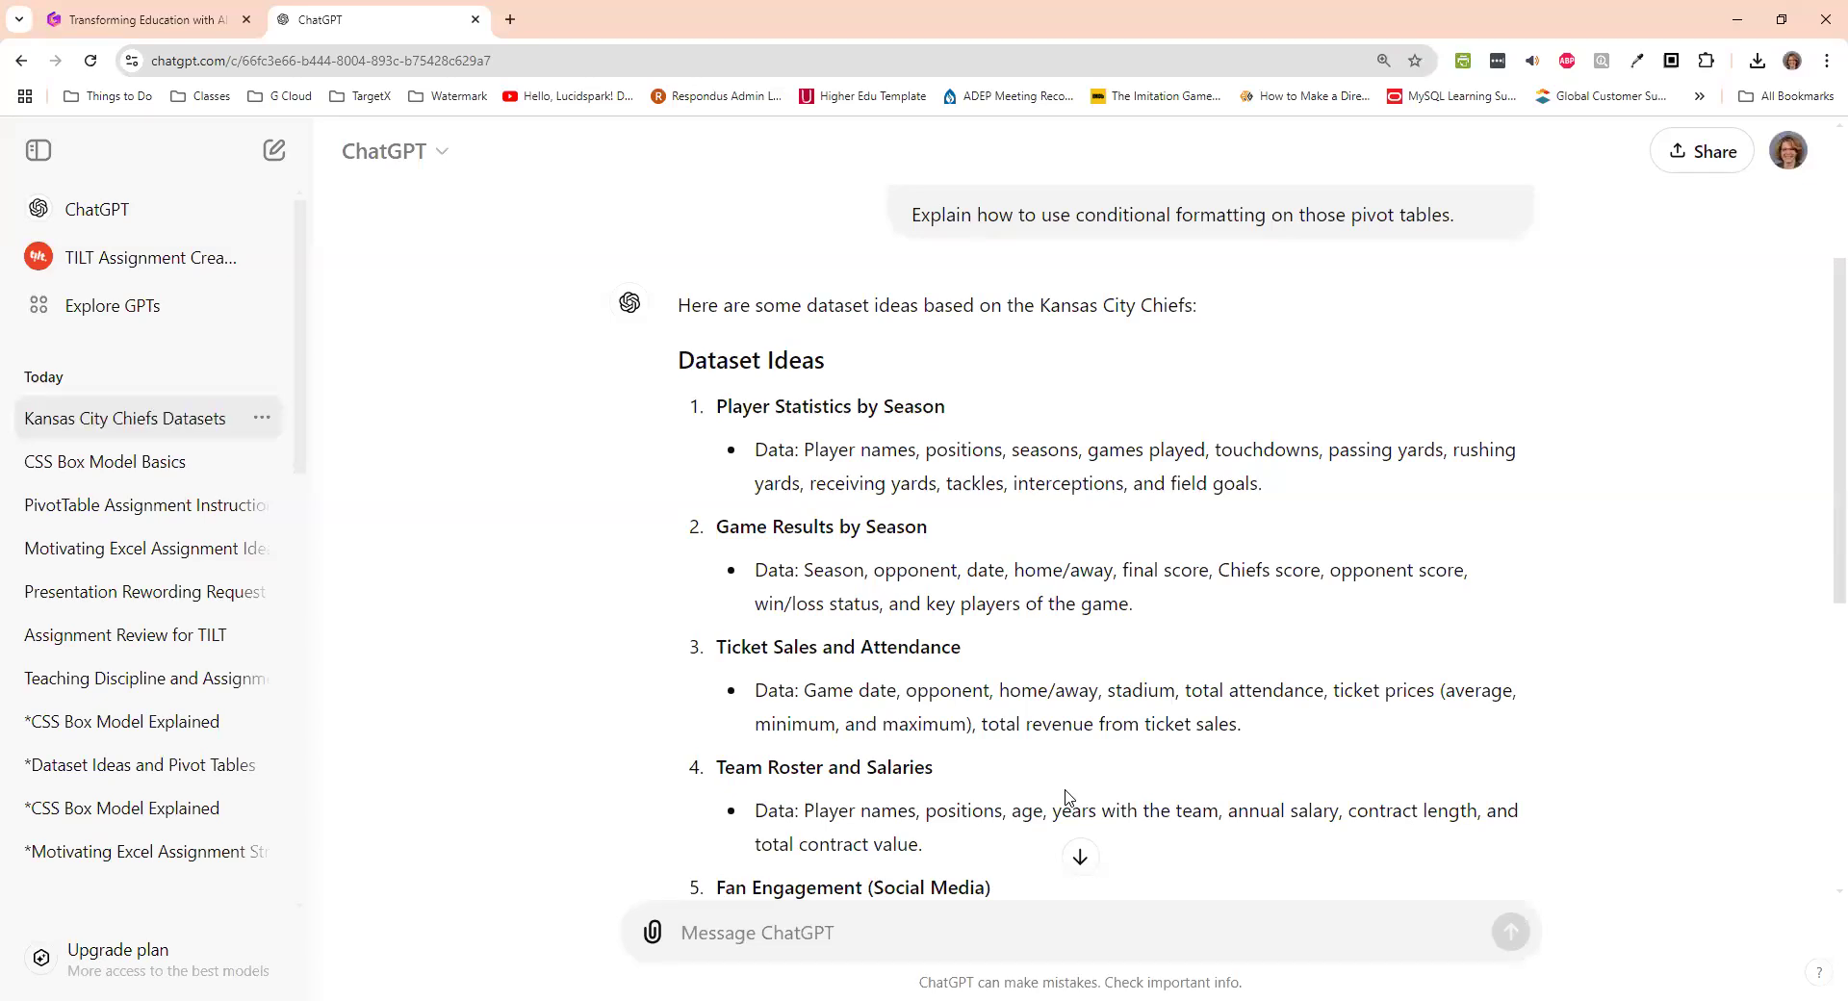
pyautogui.scroll(2, 1082, 743)
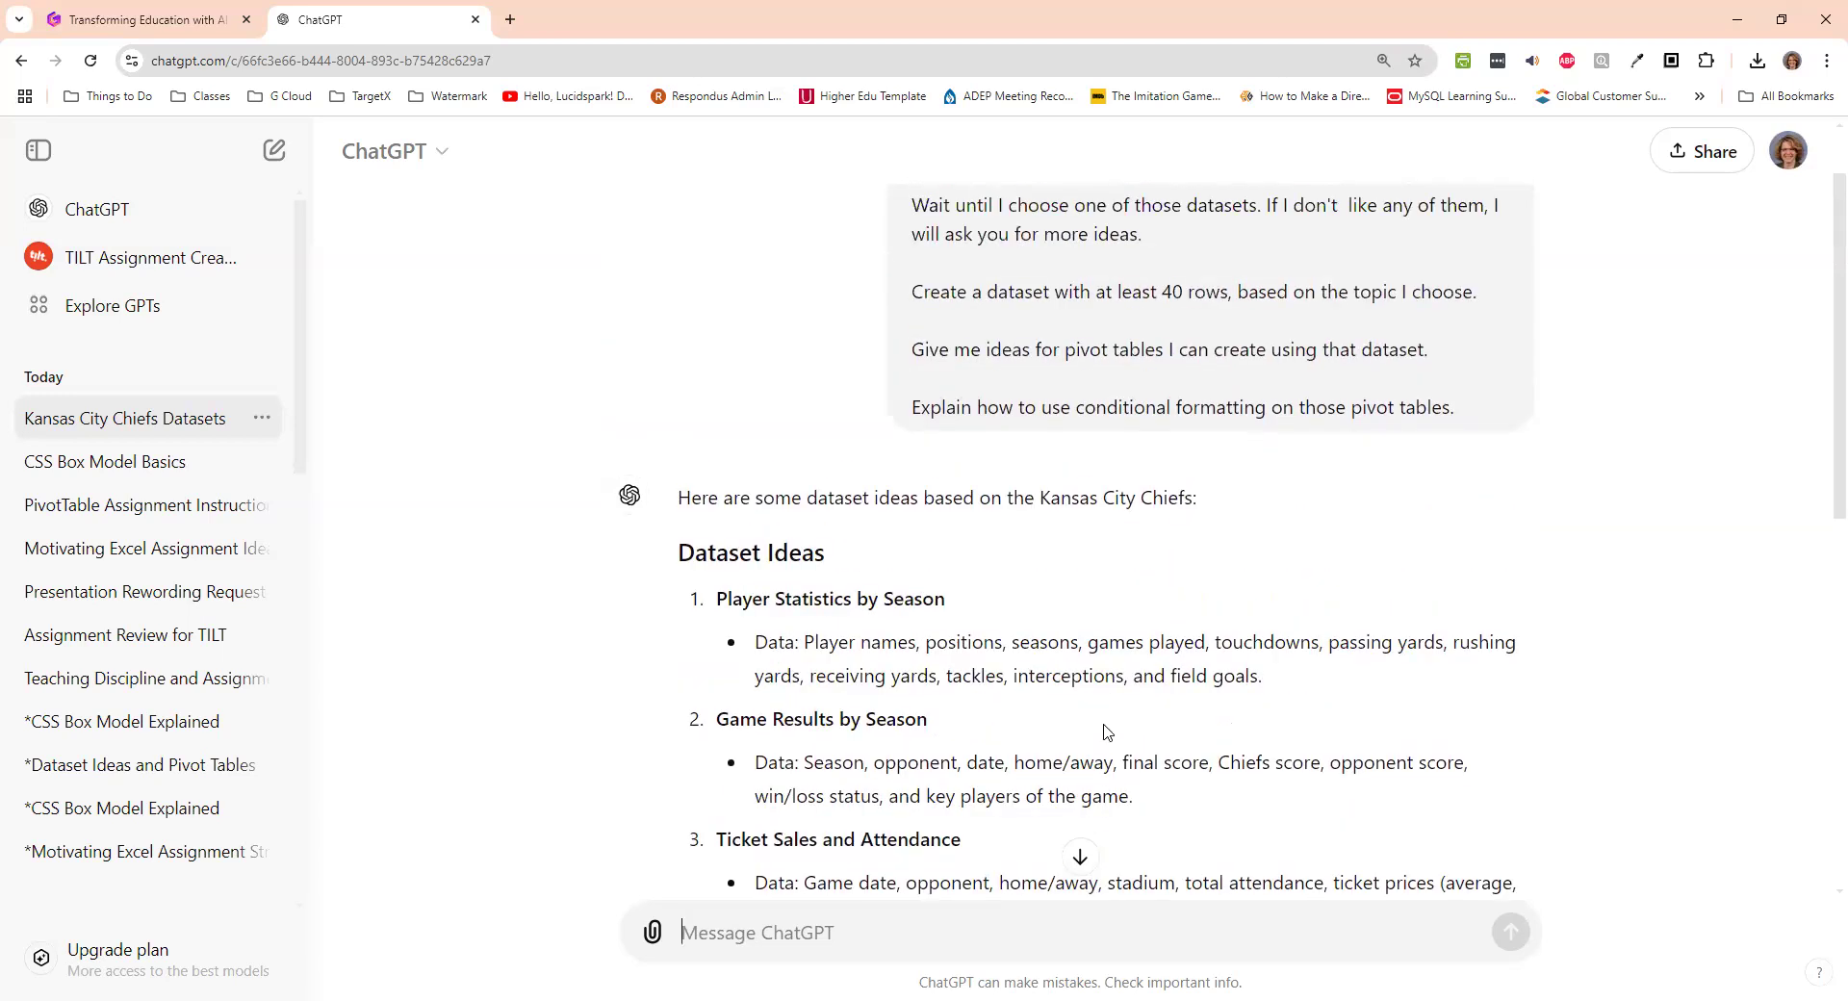
pyautogui.scroll(-2, 1107, 731)
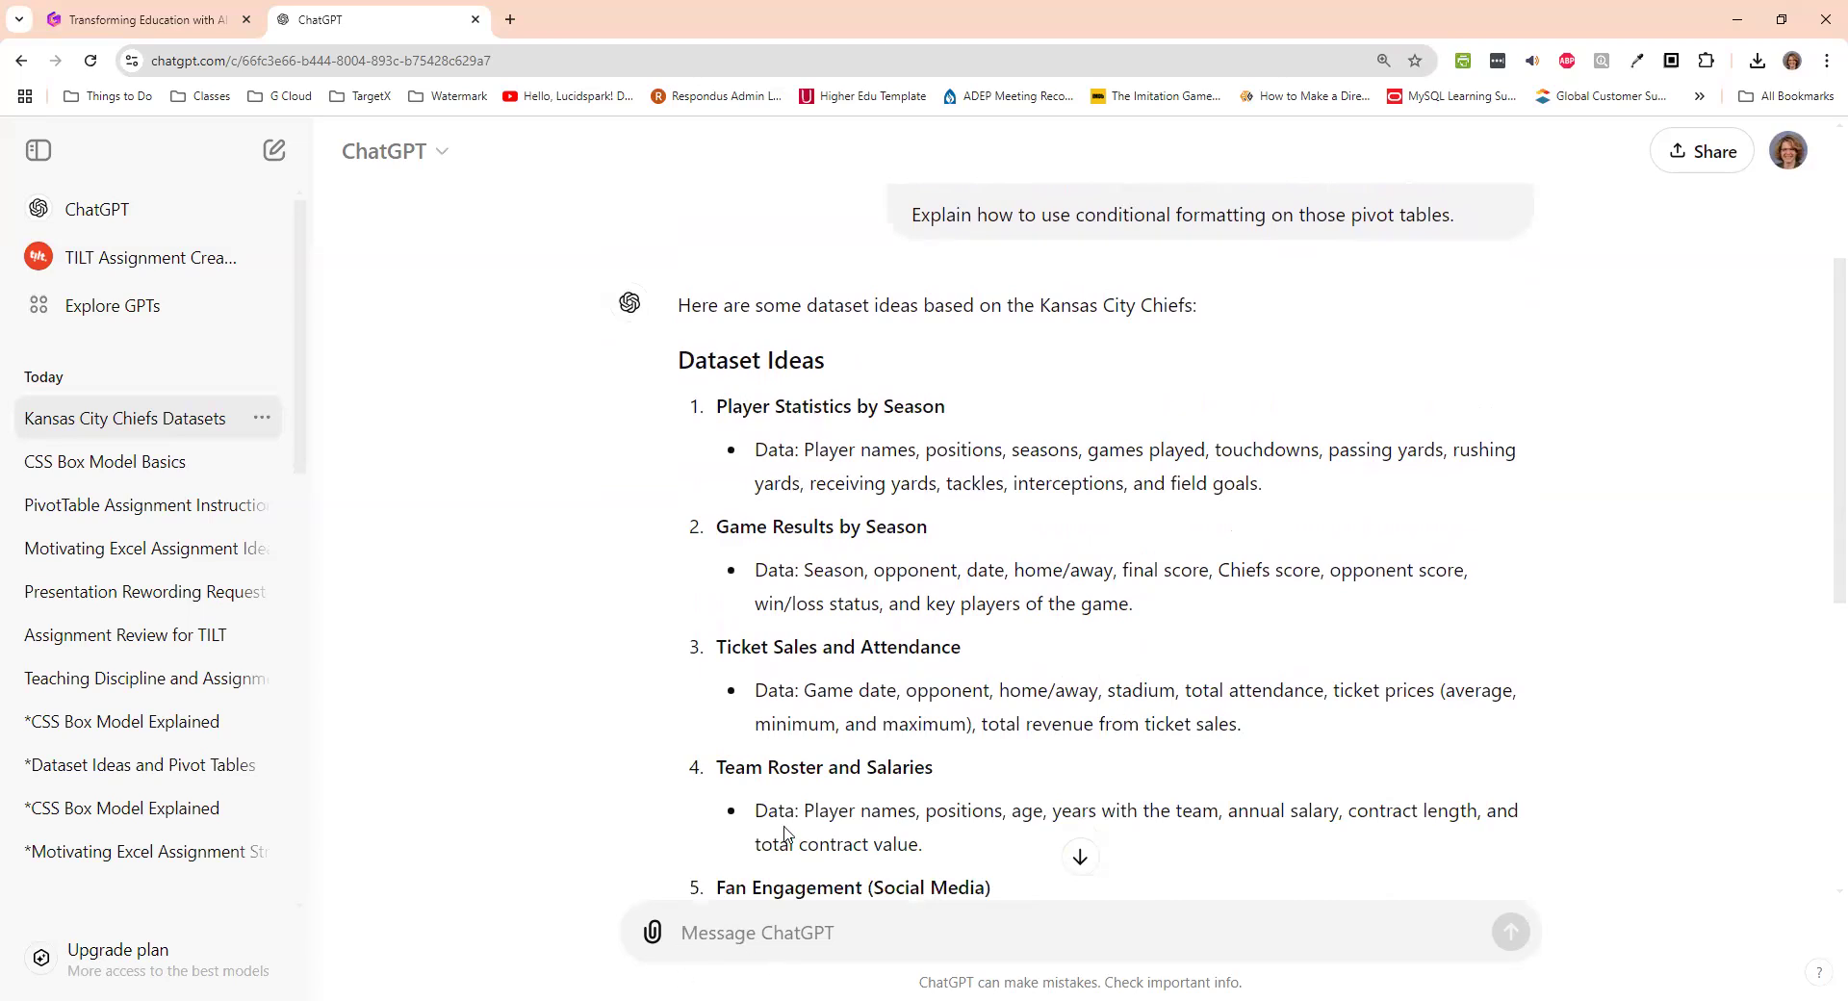
pyautogui.scroll(-6, 878, 868)
# - Choose dataset 1, Player Statistics by Season, and ask for all 40 rows
pyautogui.click(813, 931)
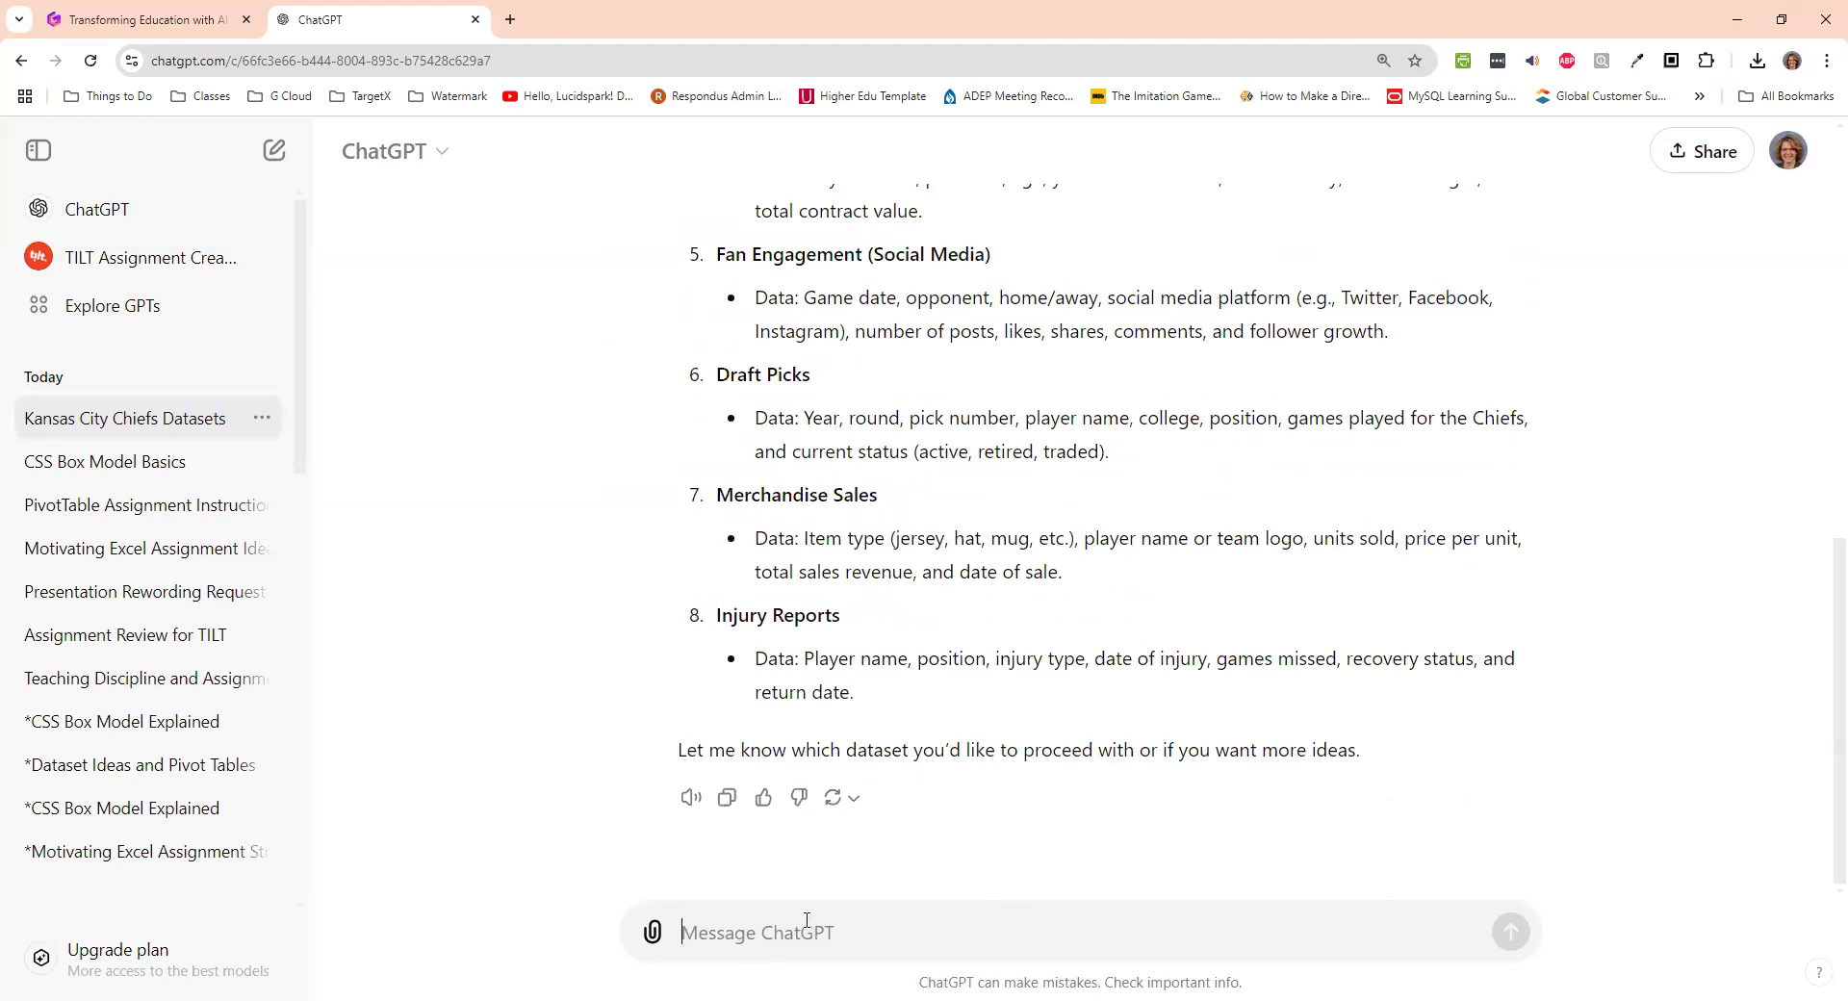
pyautogui.write('1')
pyautogui.press('Return')
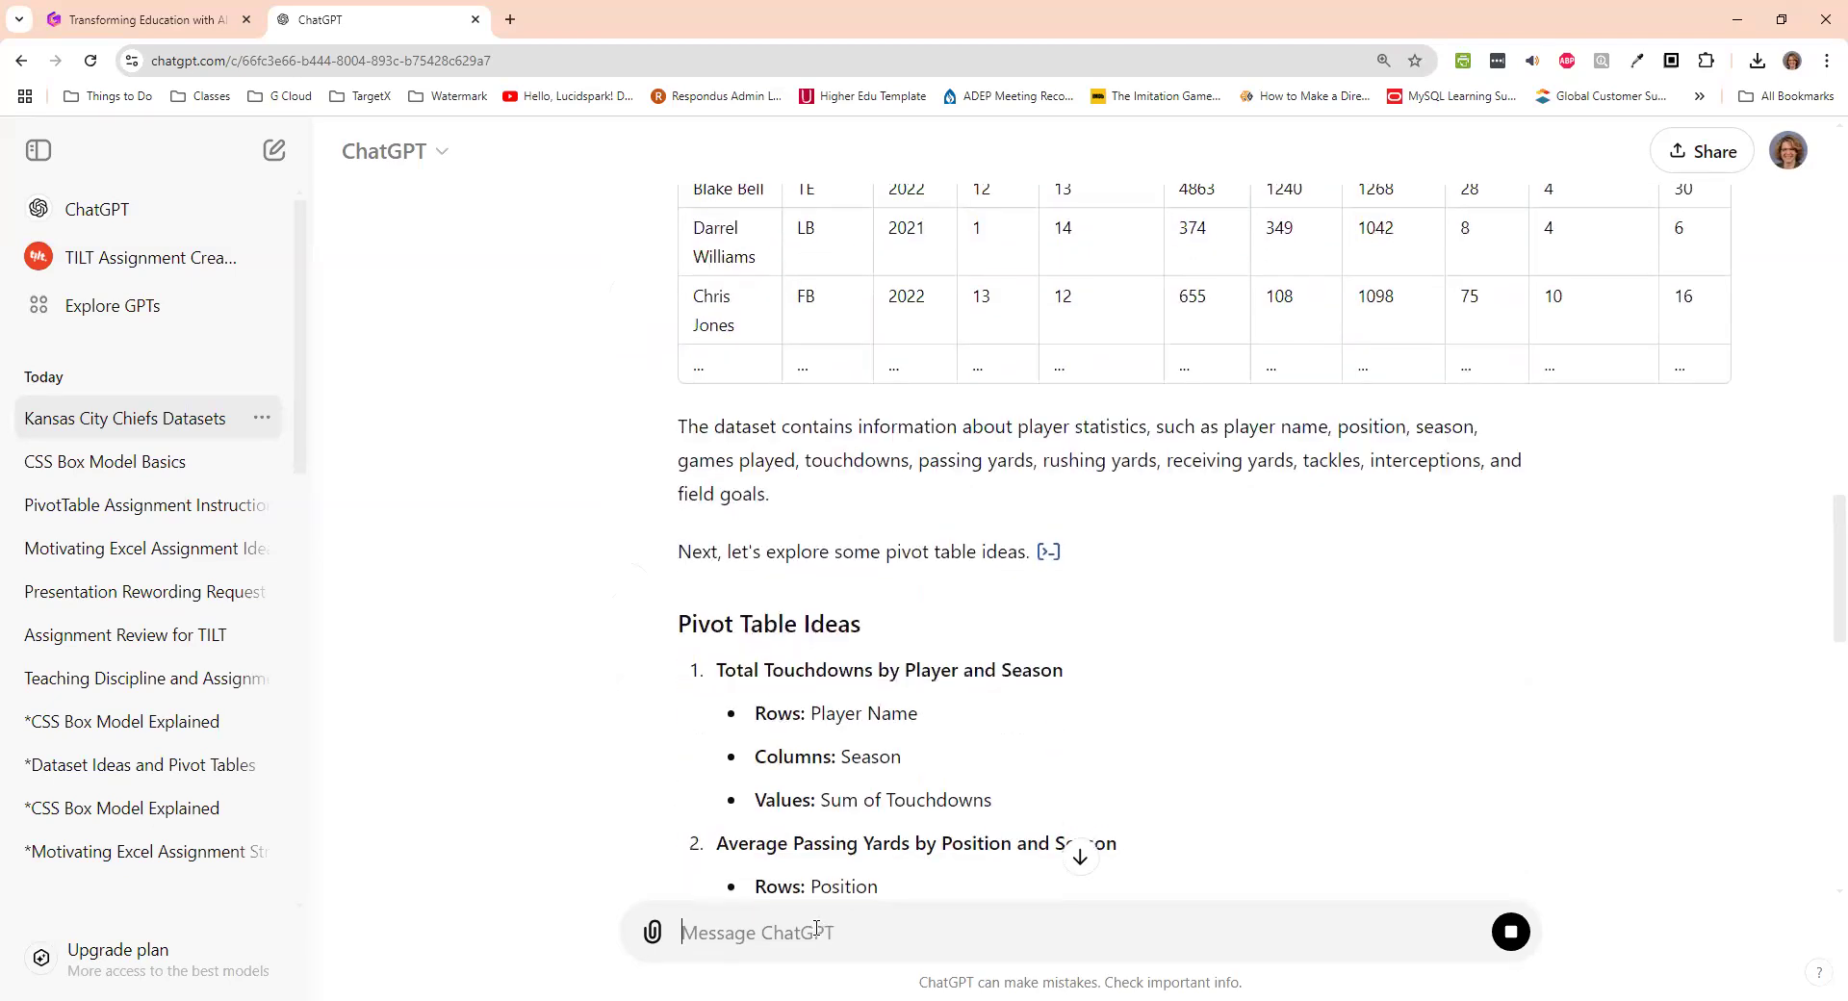
pyautogui.write('I')
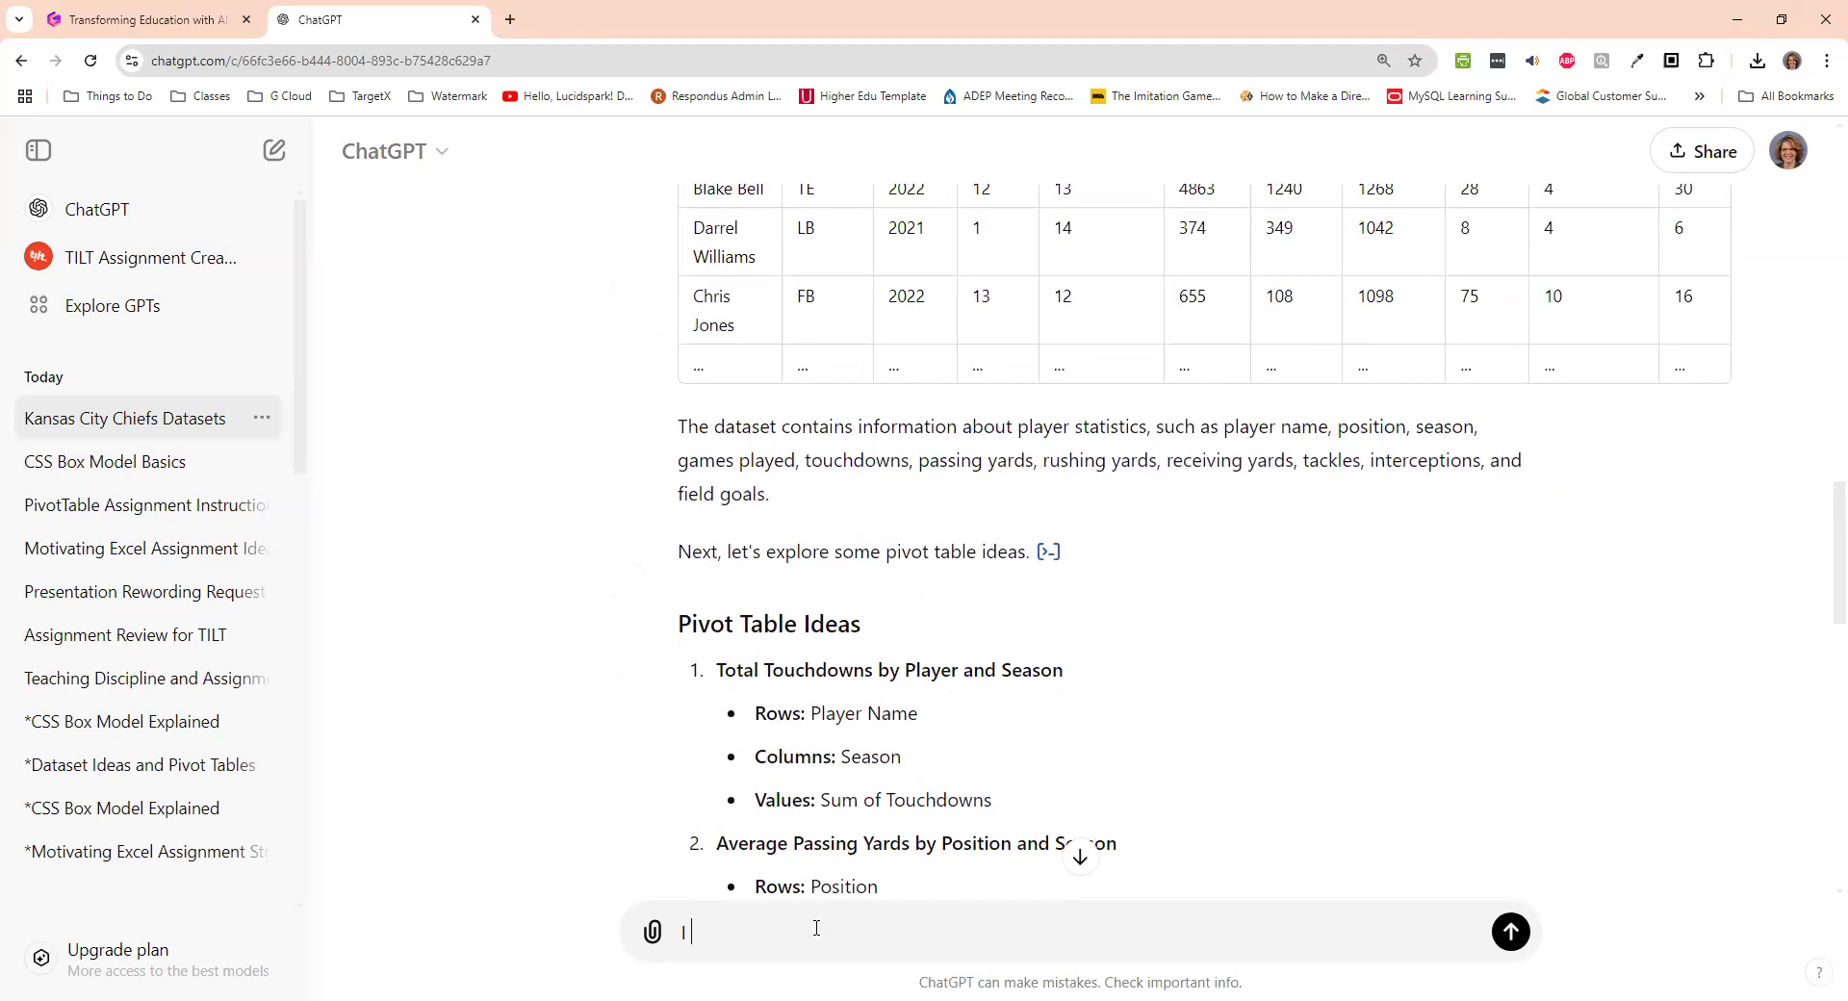
pyautogui.press('BackSpace')
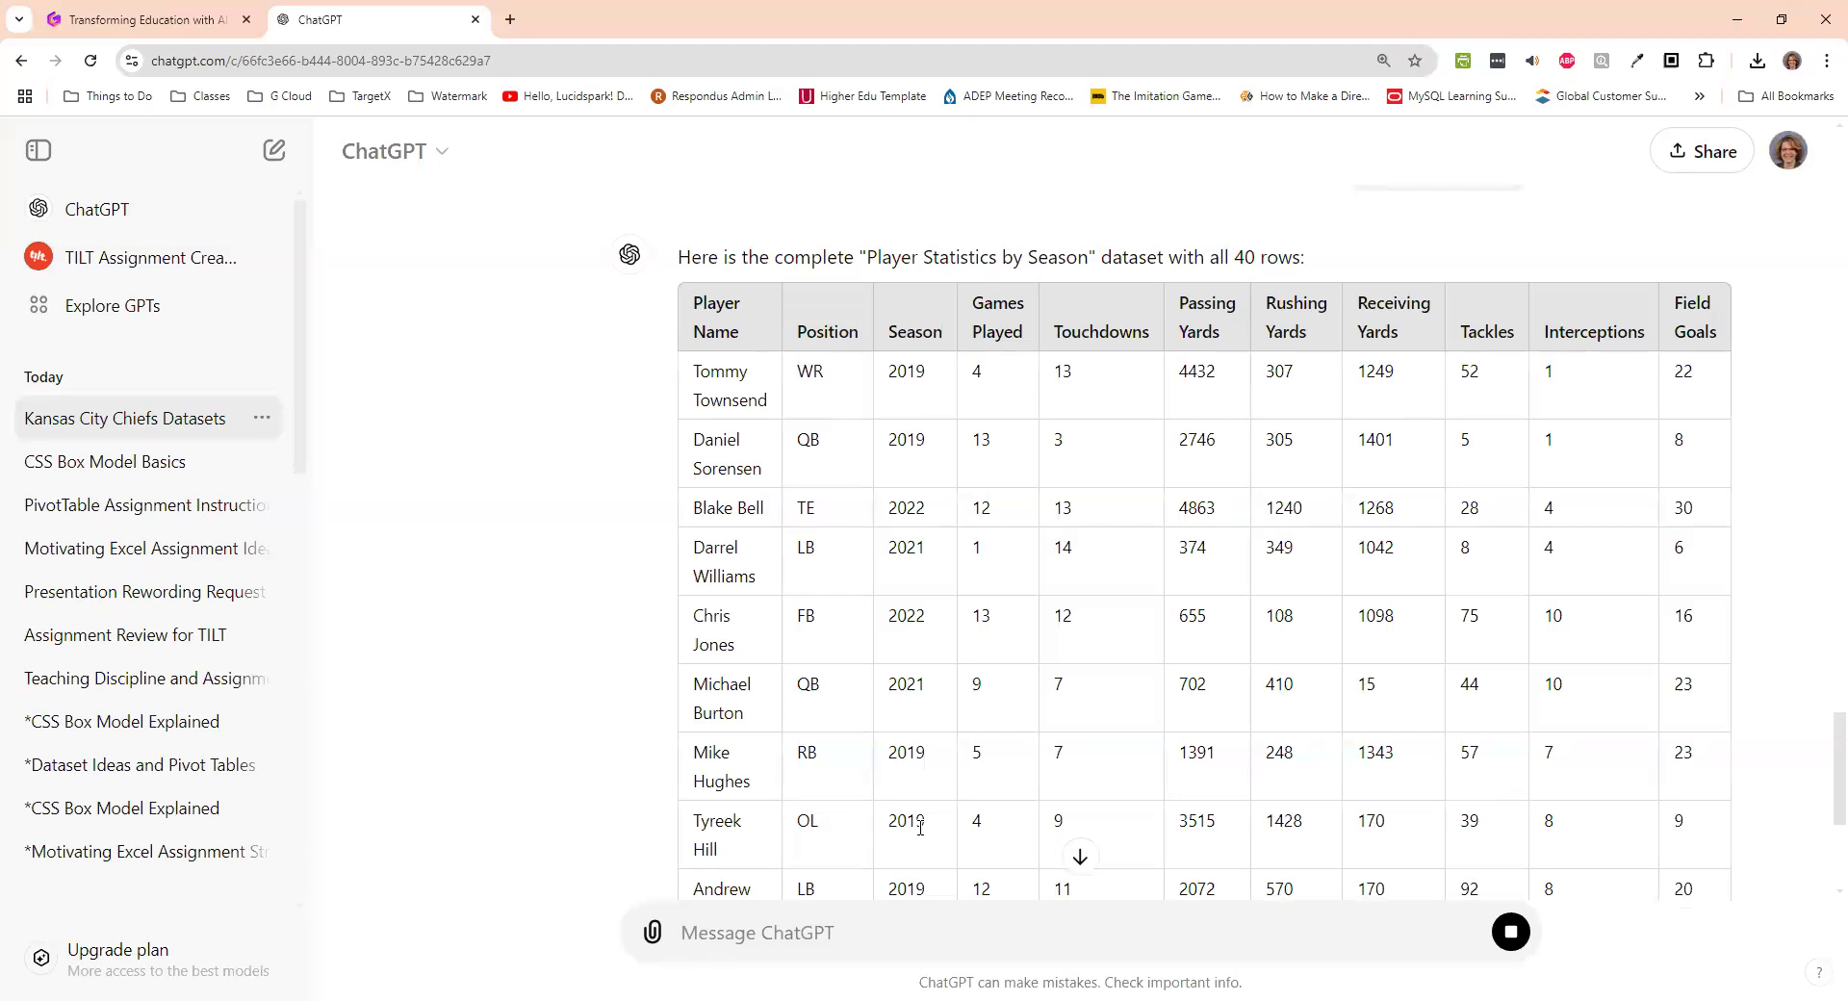
# - Select the player statistics table from the Player Name heading down through the Kyle Long row
pyautogui.scroll(-4, 867, 577)
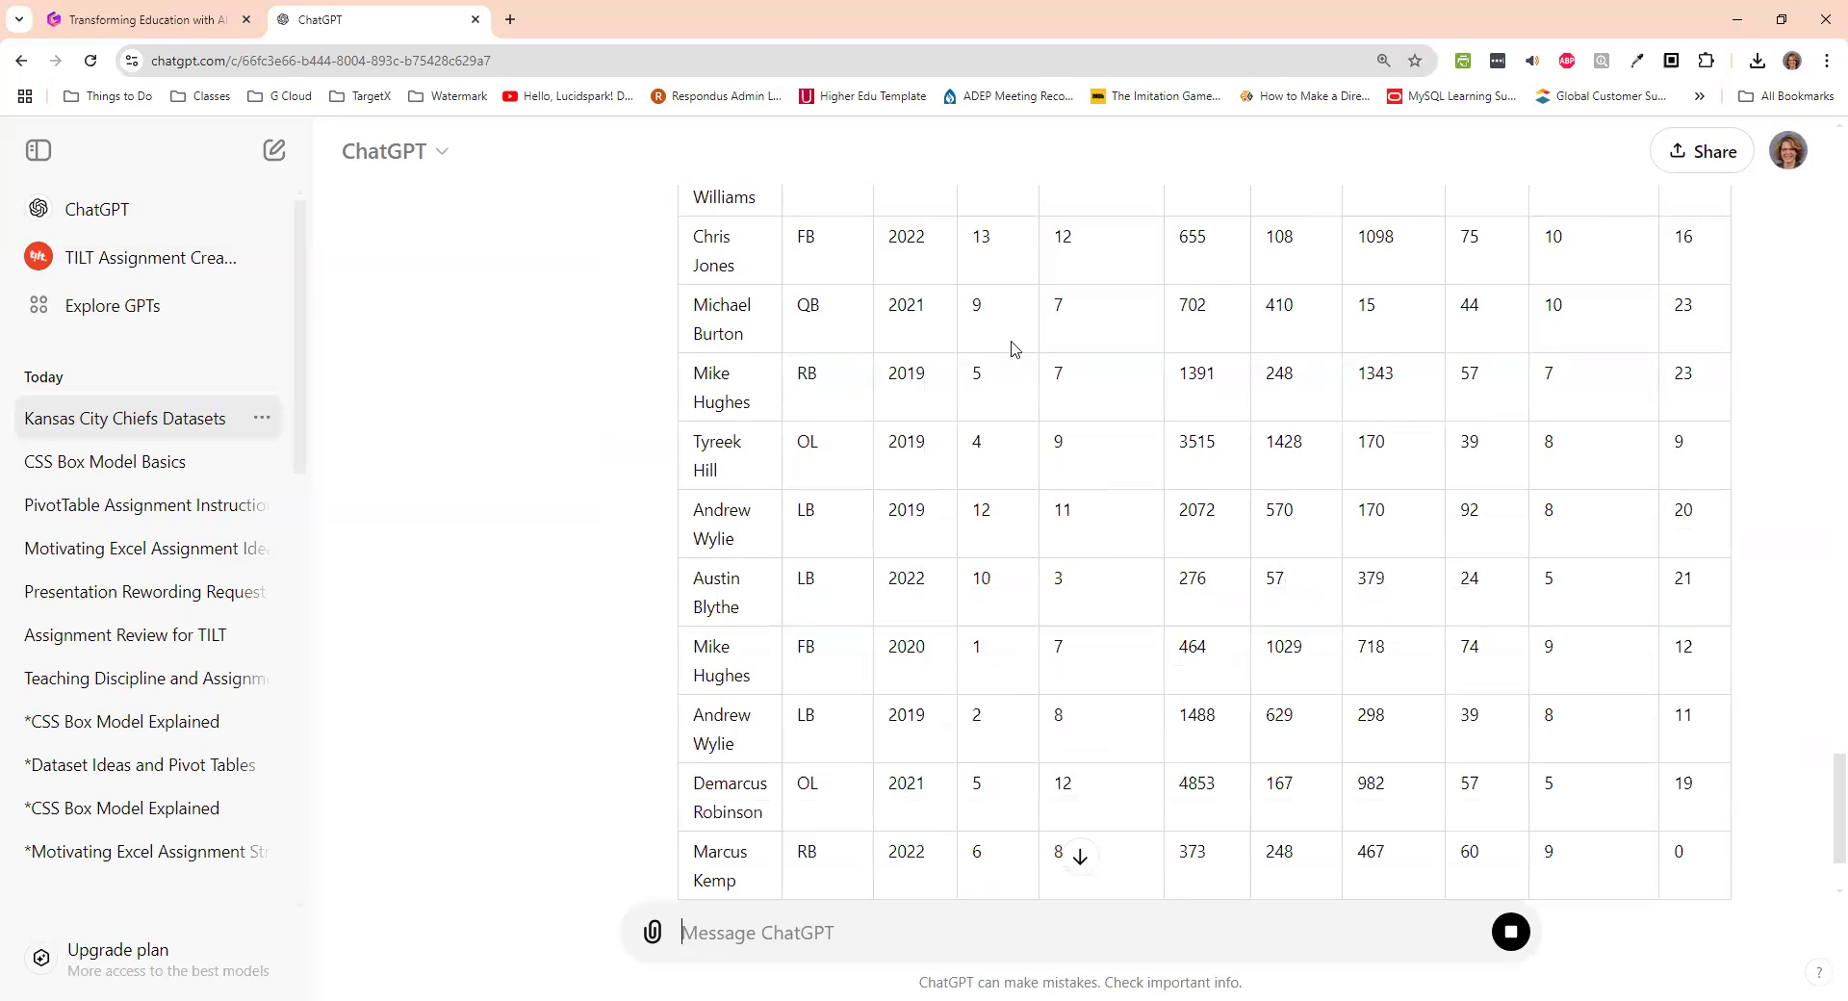
pyautogui.scroll(3, 770, 236)
pyautogui.moveTo(692, 202); pyautogui.dragTo(1047, 561)
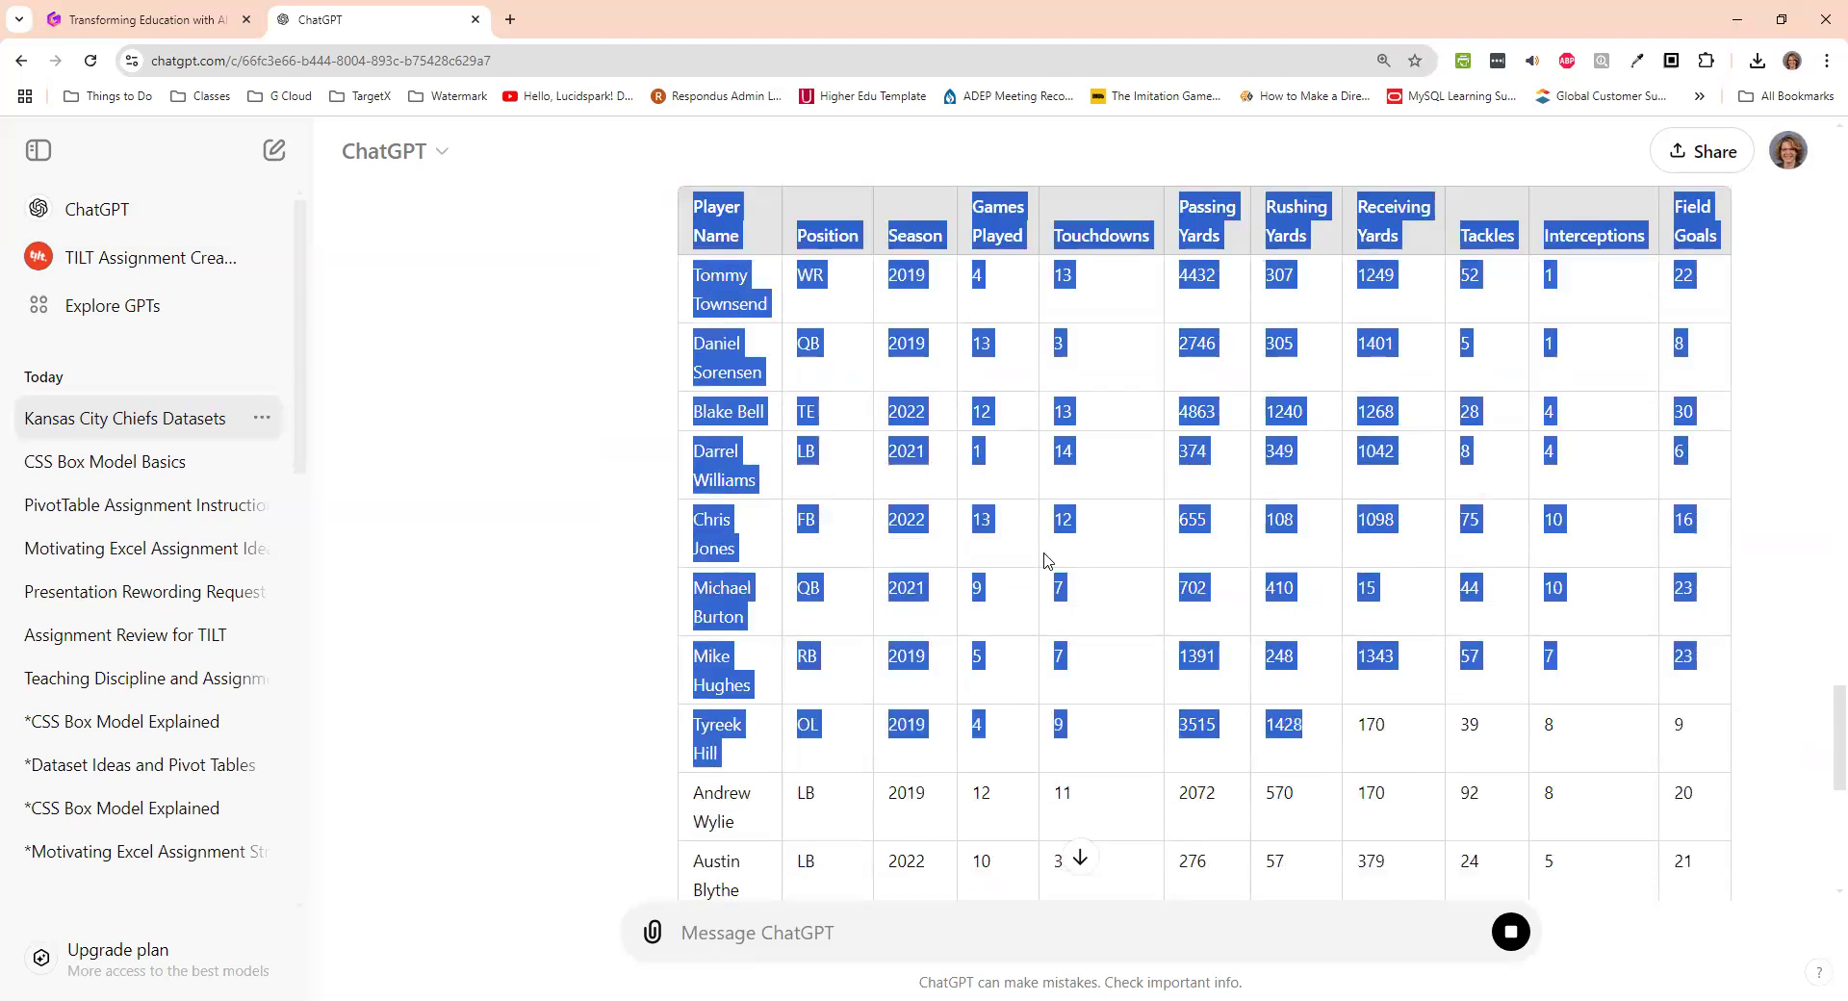
pyautogui.moveTo(1044, 562); pyautogui.dragTo(1700, 851)
pyautogui.scroll(-3, 1700, 850)
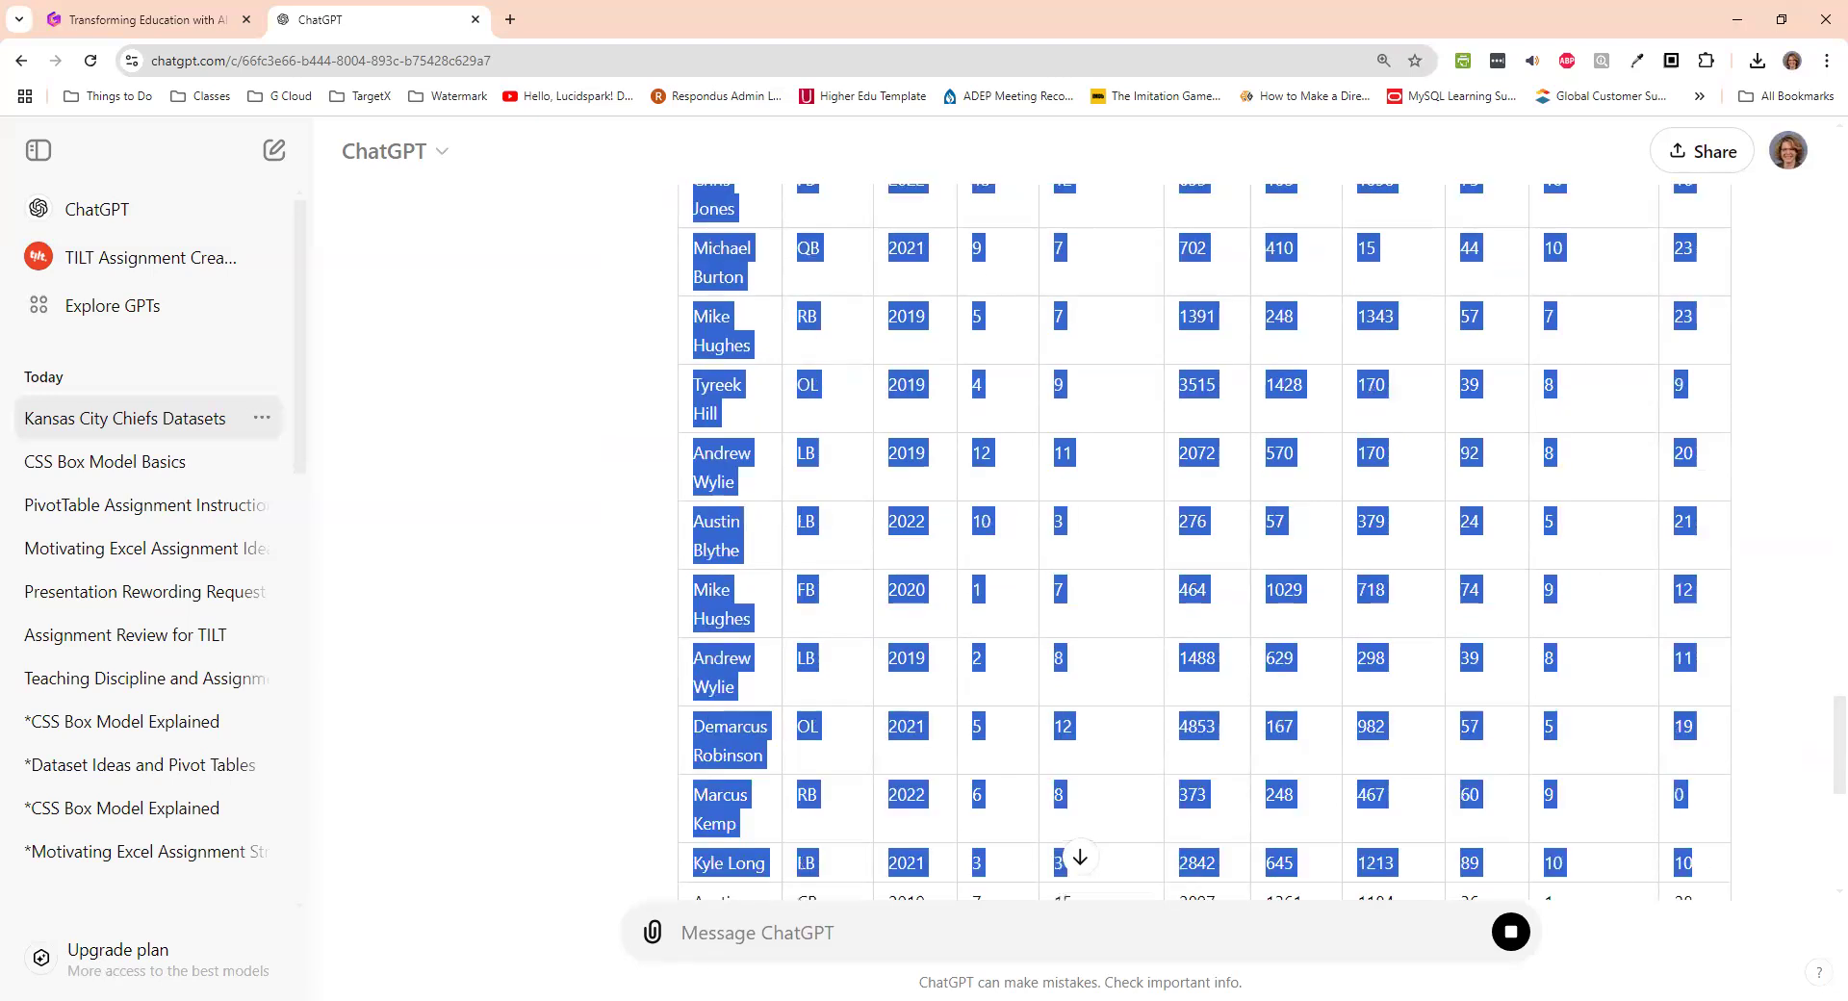
pyautogui.hotkey('alt', 'Tab')
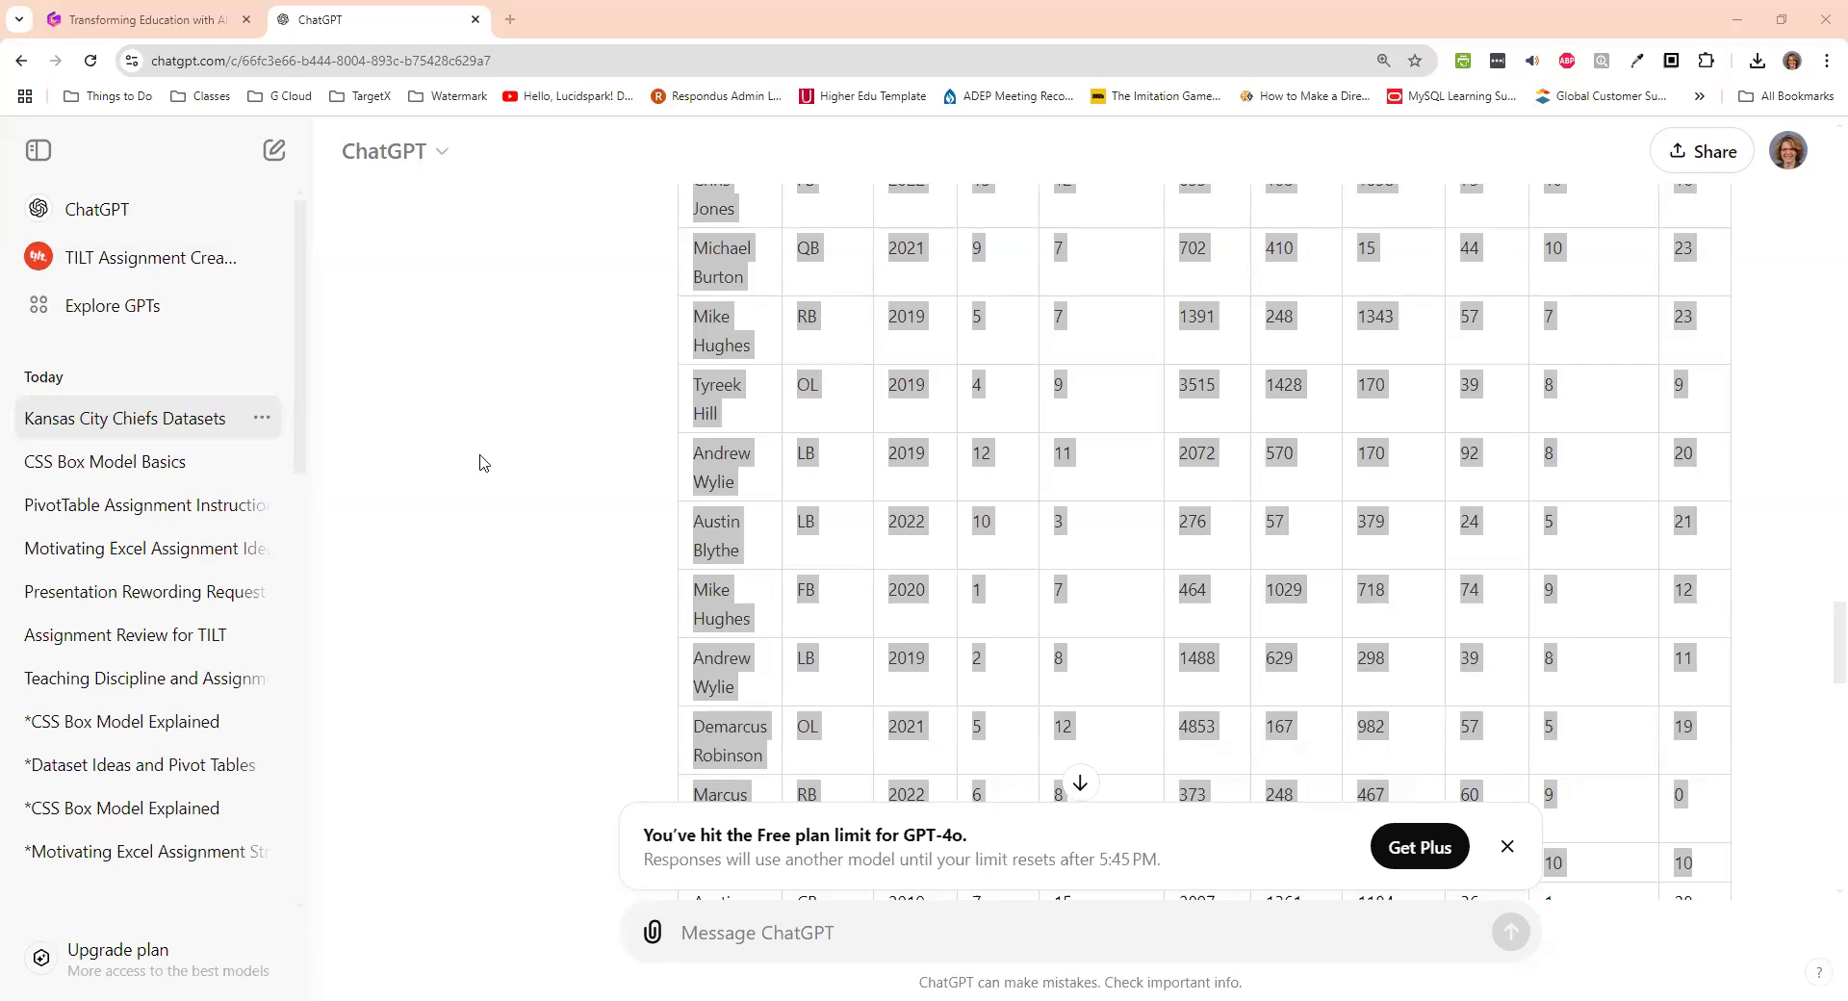
# - Dismiss the GPT-4o free-plan limit notice and scroll back up to the Pivot Table Ideas
pyautogui.scroll(2, 481, 462)
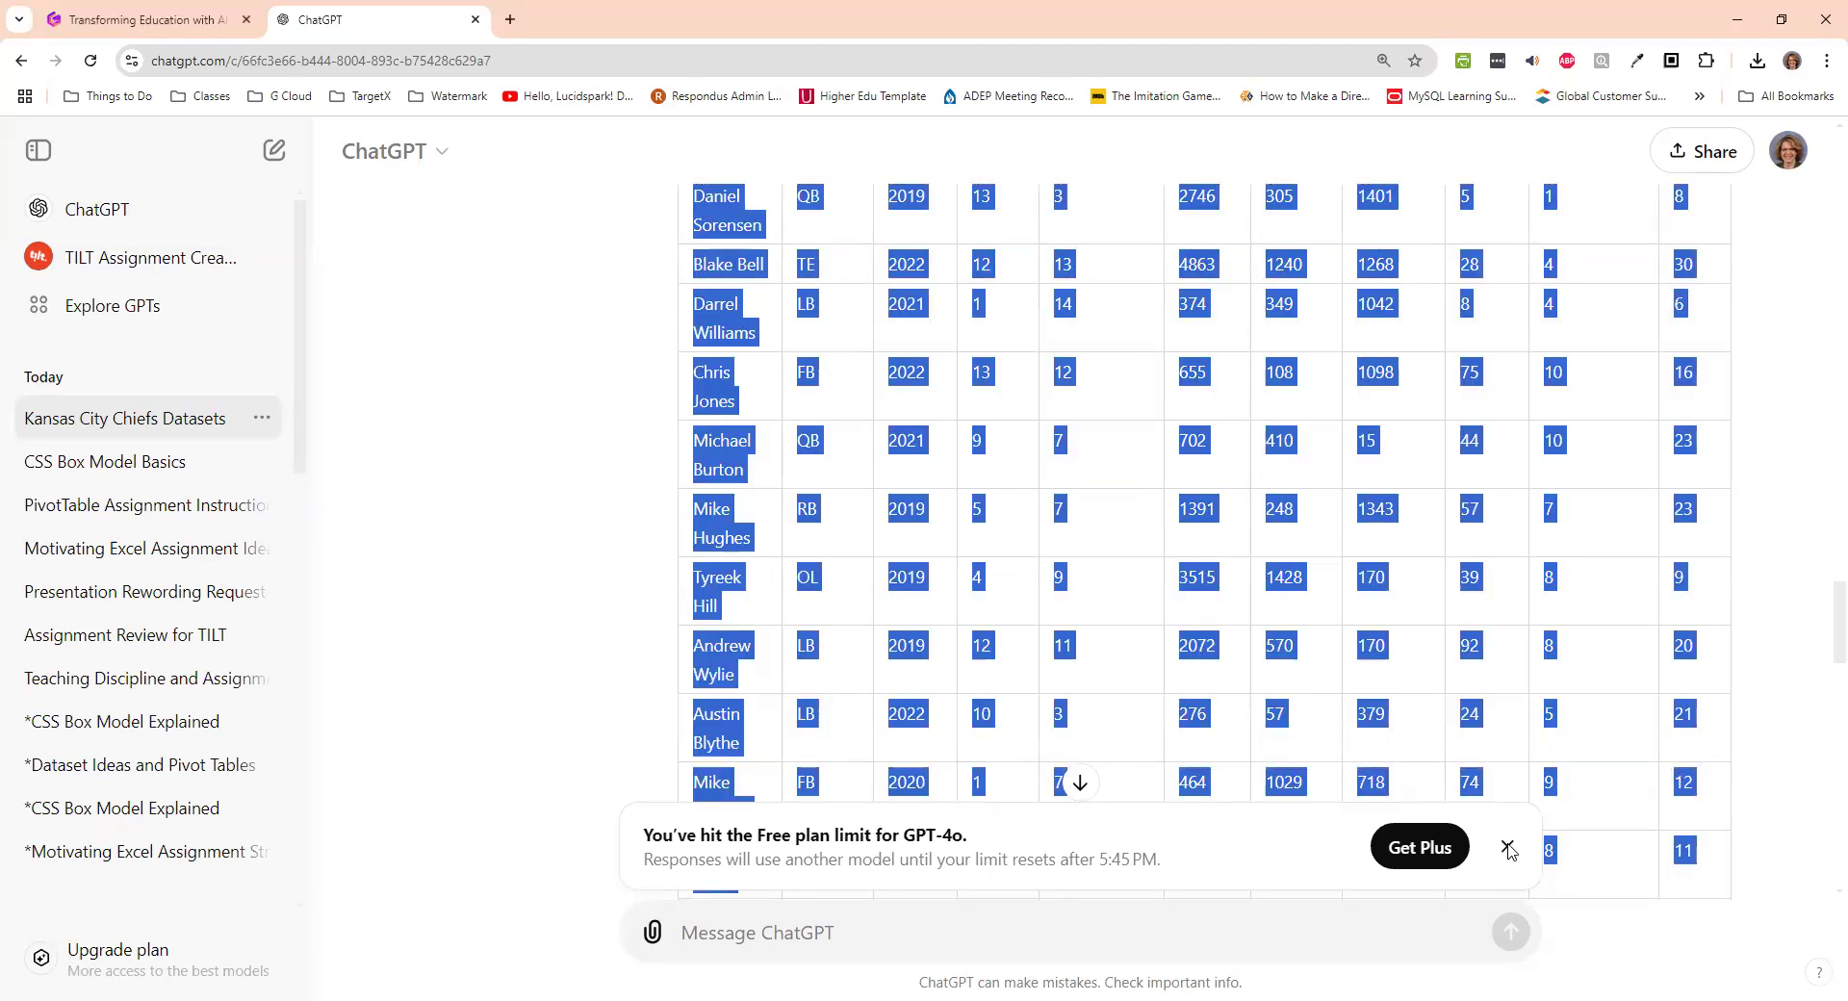
pyautogui.click(1507, 845)
pyautogui.scroll(-10, 575, 587)
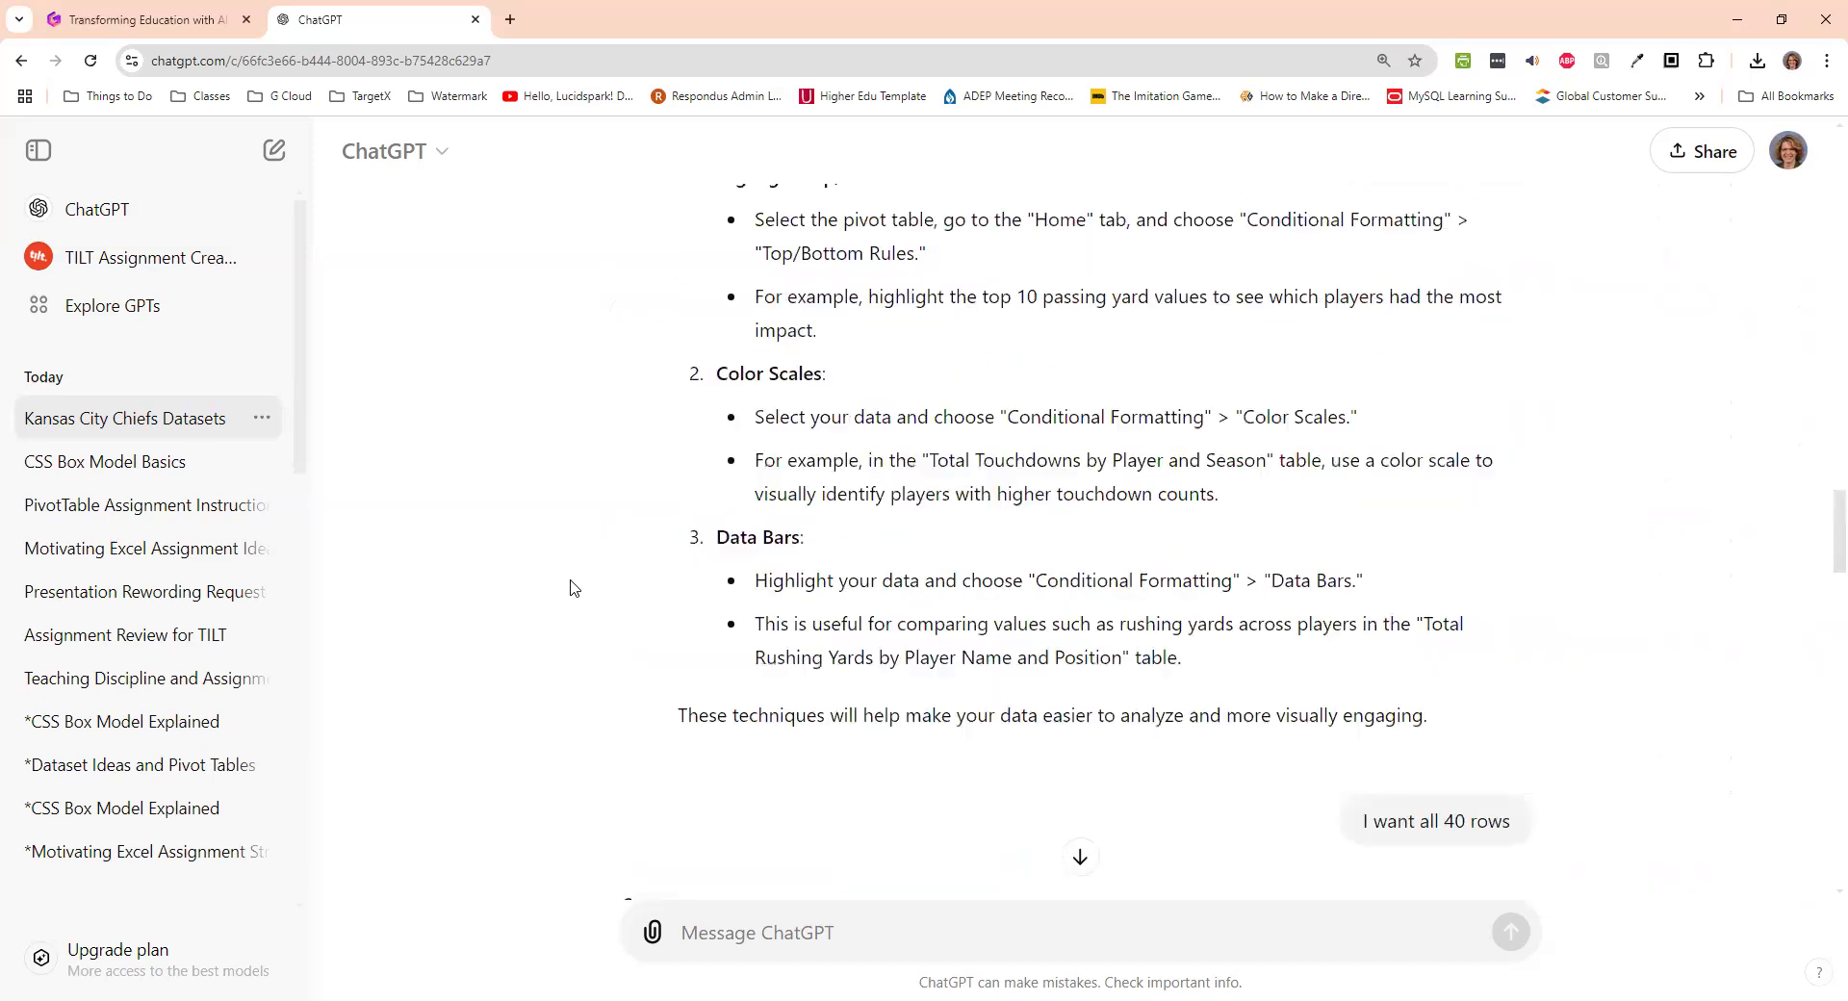
pyautogui.scroll(2, 575, 587)
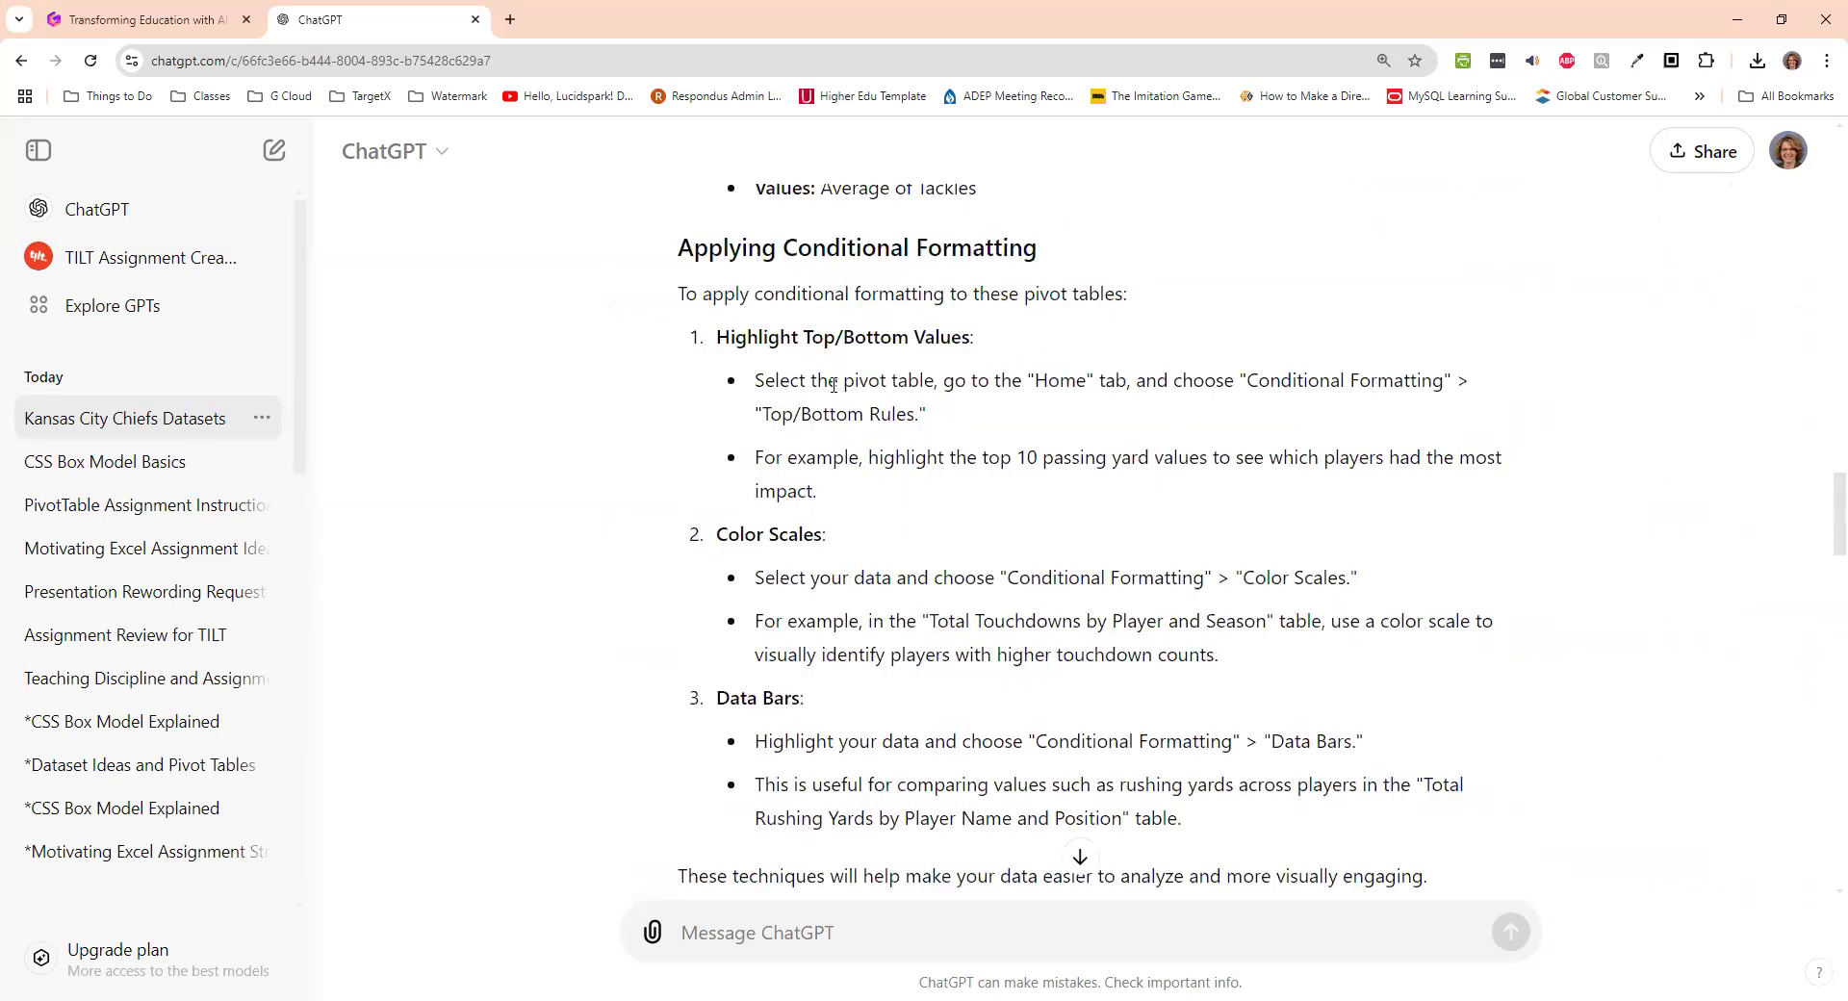
pyautogui.scroll(8, 834, 385)
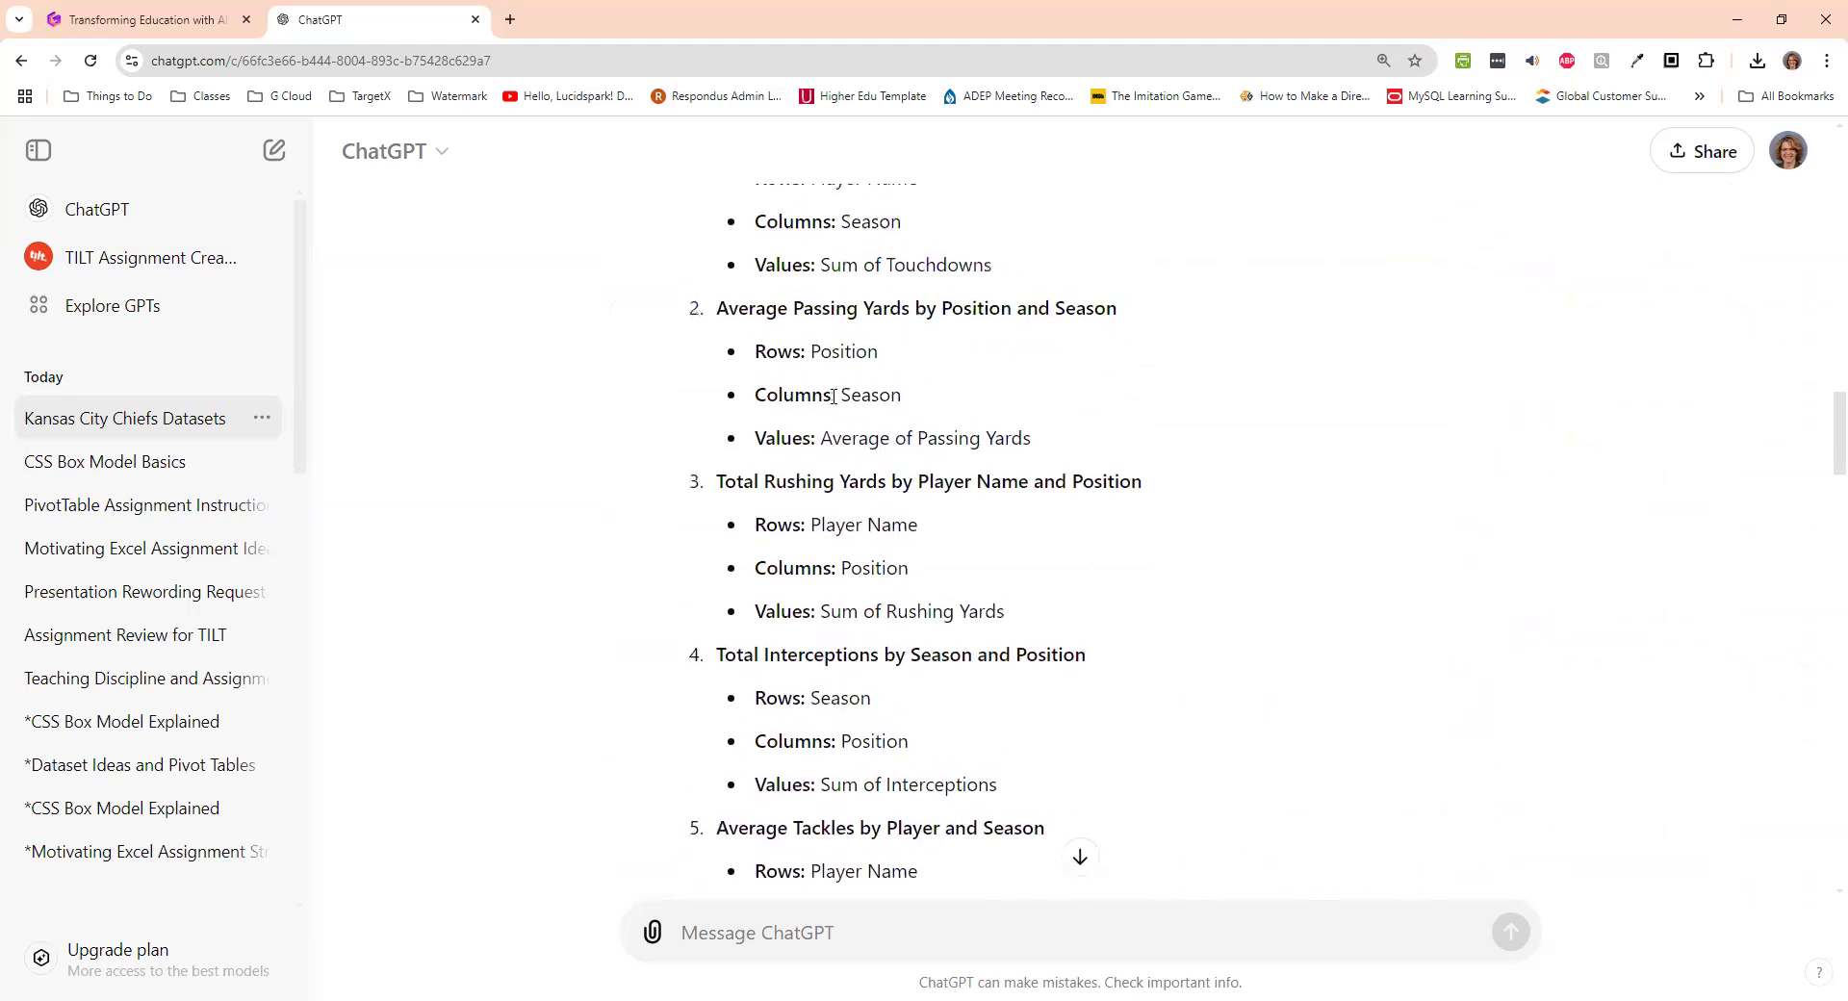
pyautogui.scroll(2, 833, 395)
pyautogui.scroll(1, 882, 432)
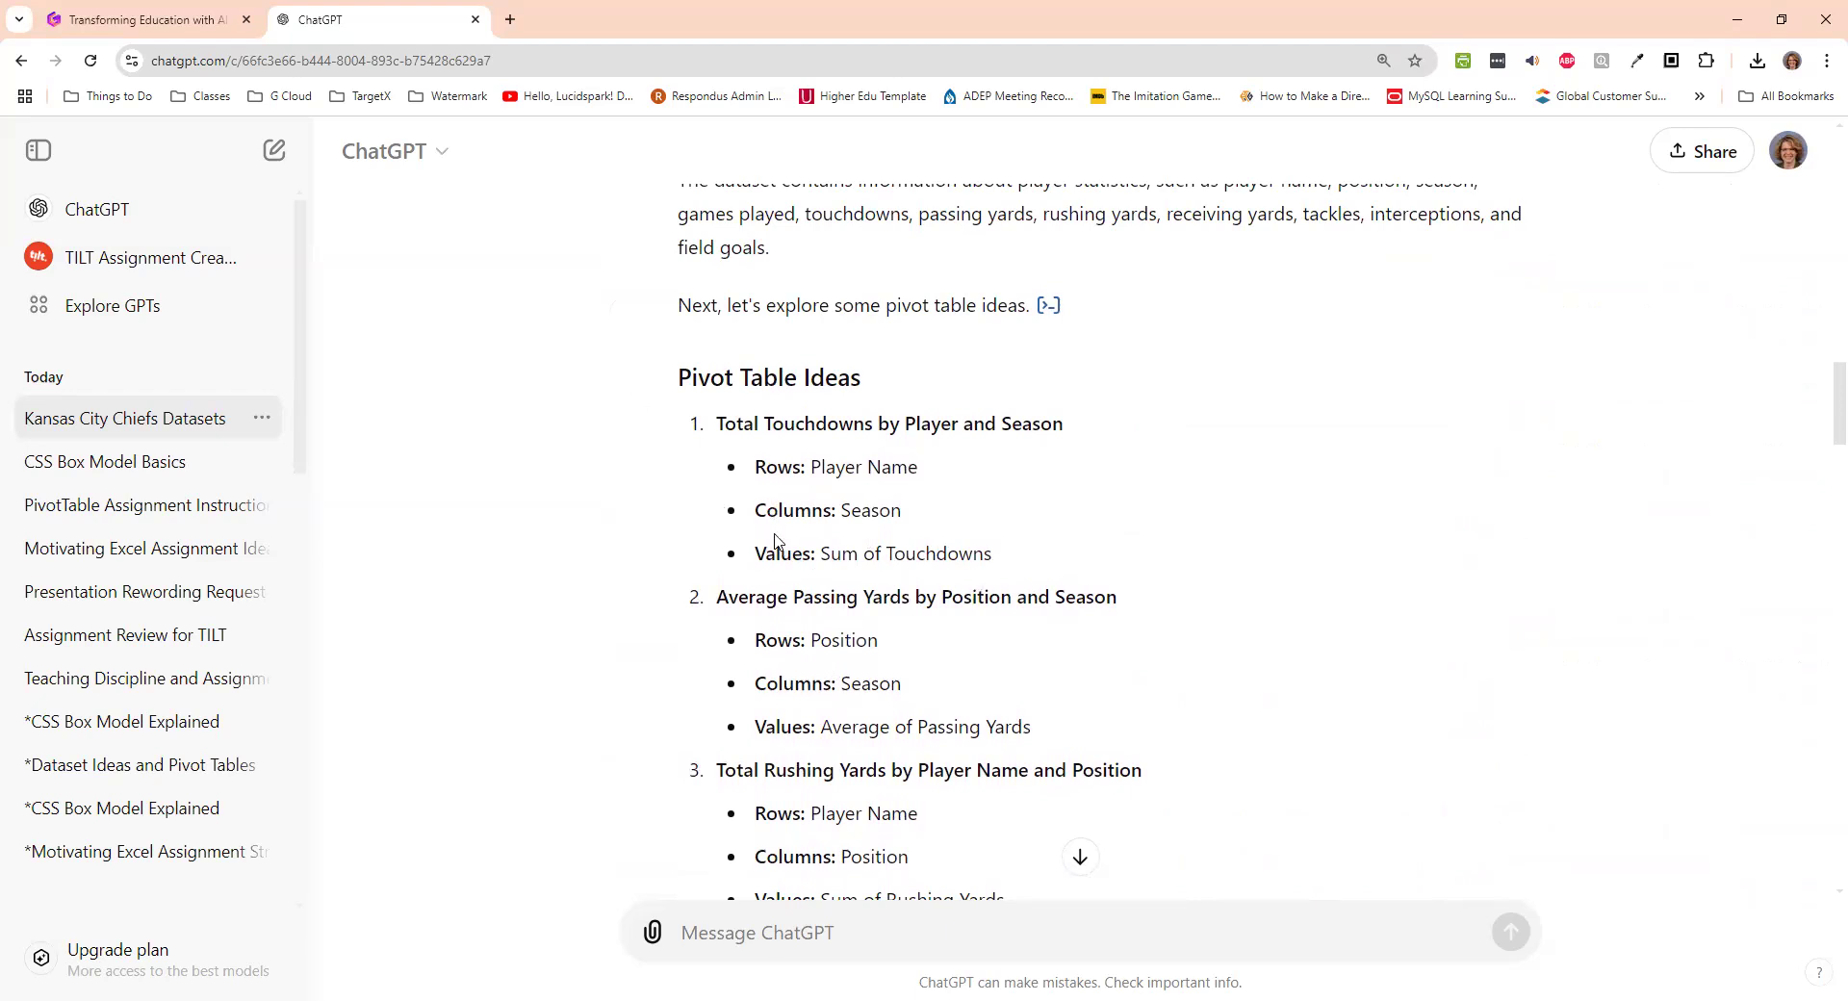
# - Back in the presentation, clear the prompt-list selection and check the NotebookLM page, which denies access
pyautogui.click(163, 27)
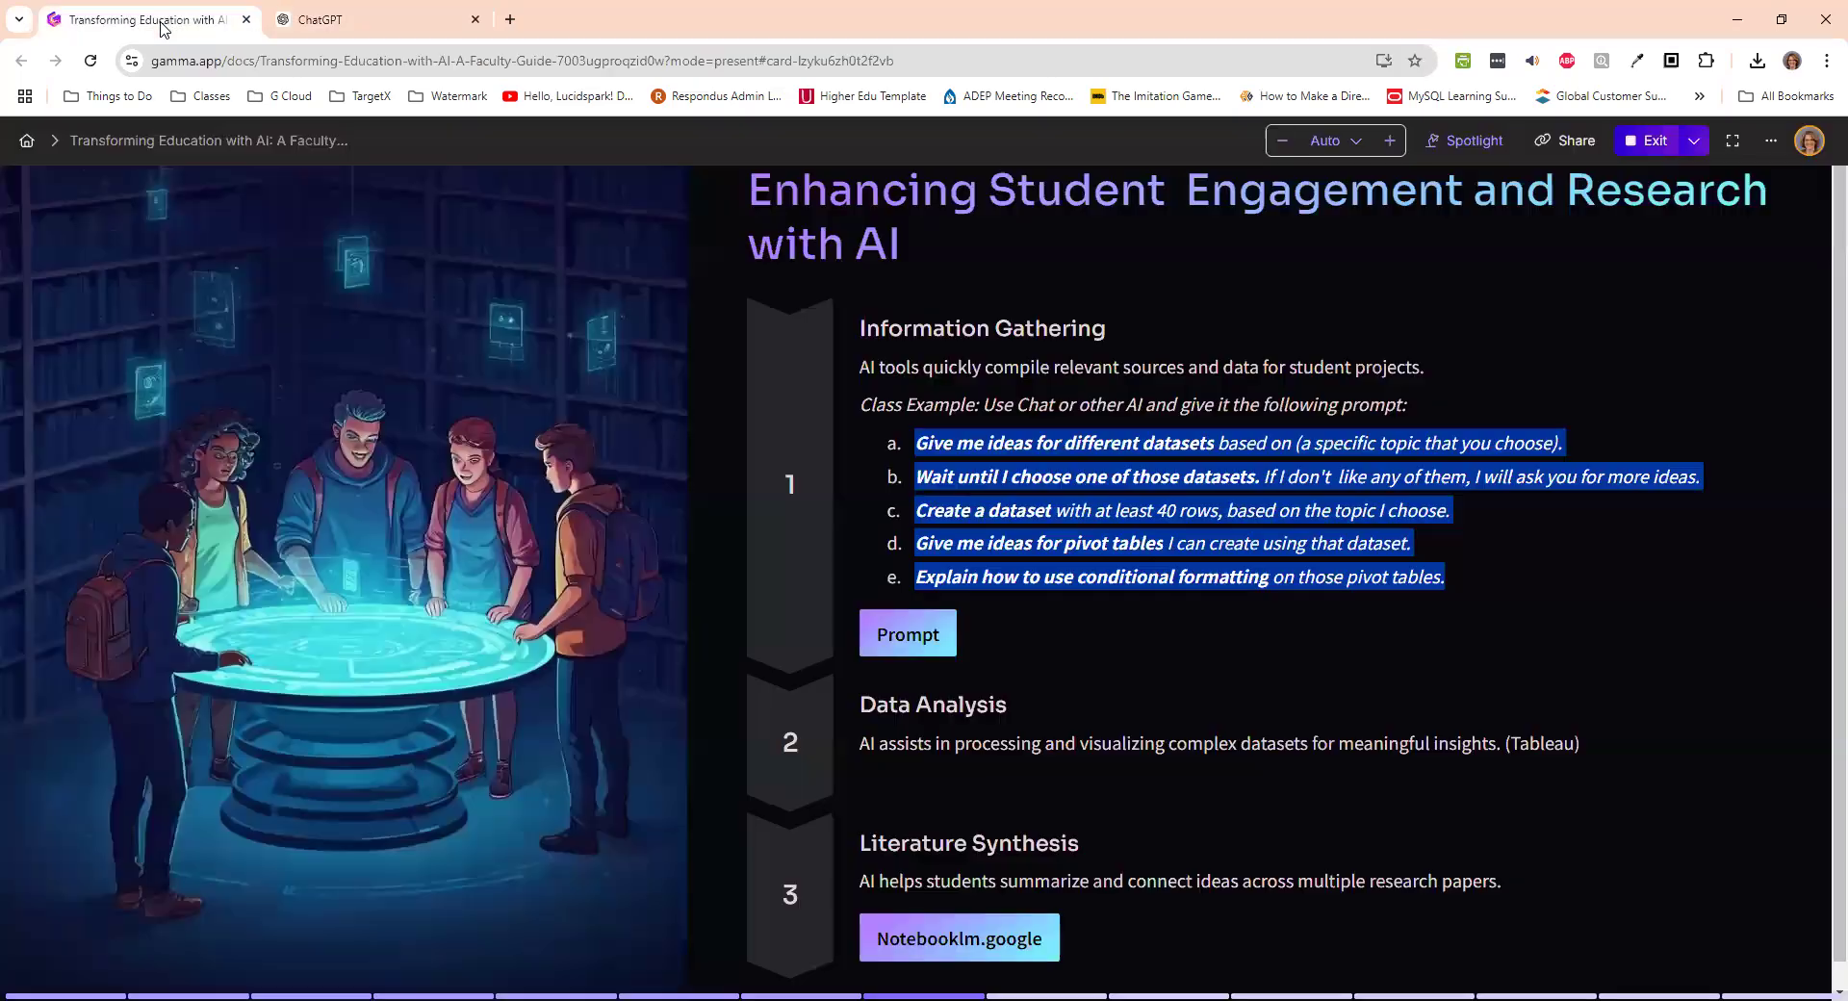
pyautogui.click(1024, 633)
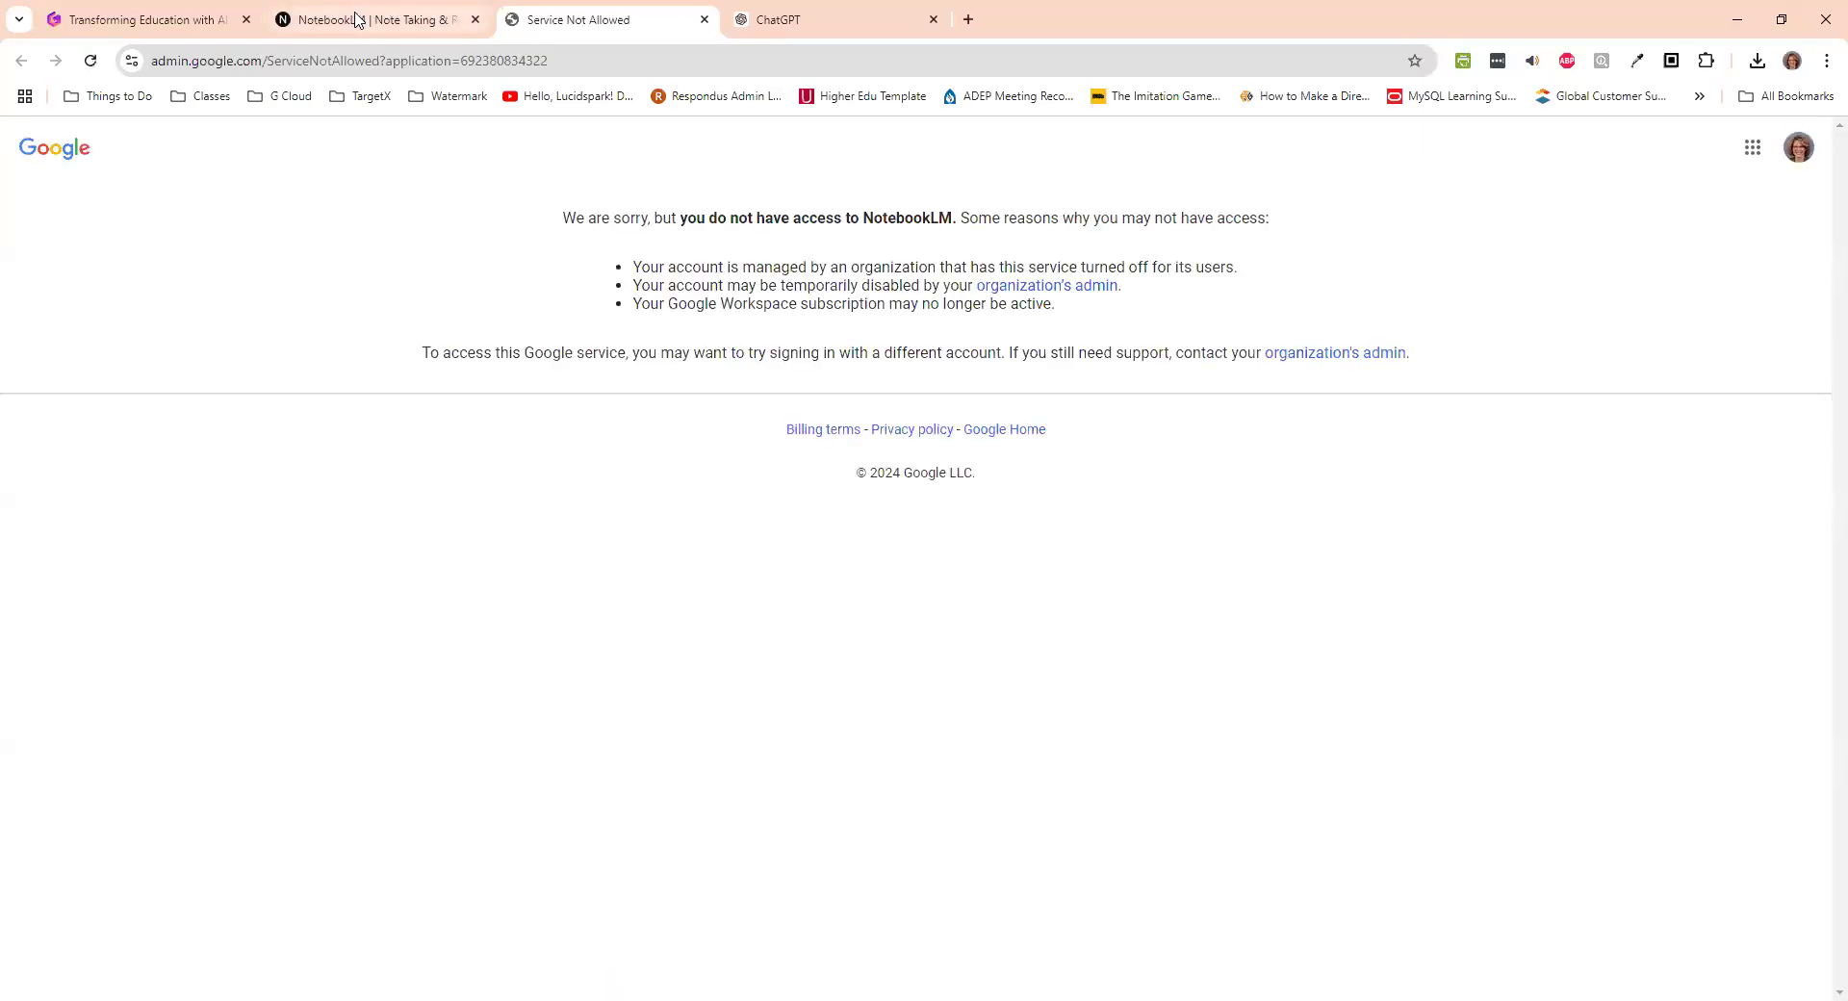
pyautogui.click(356, 19)
# - Return to the presentation and advance to the Personalized Student Support card
pyautogui.click(189, 20)
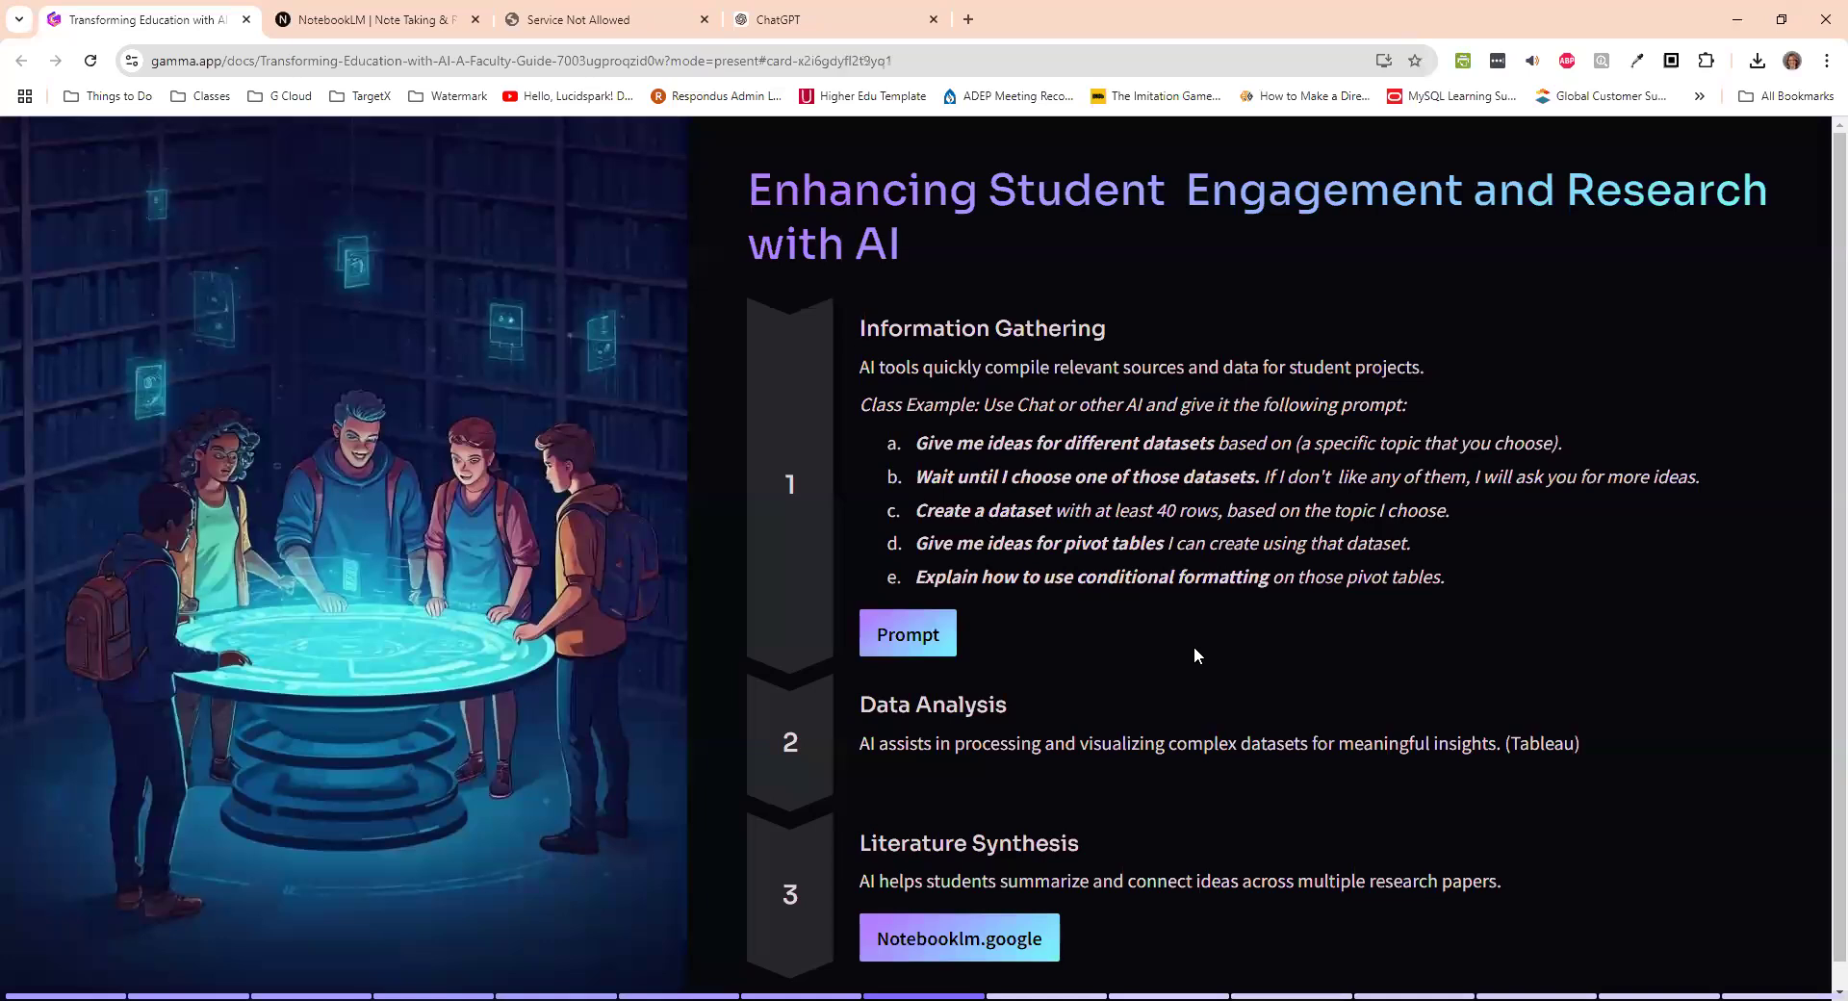
pyautogui.press('Right')
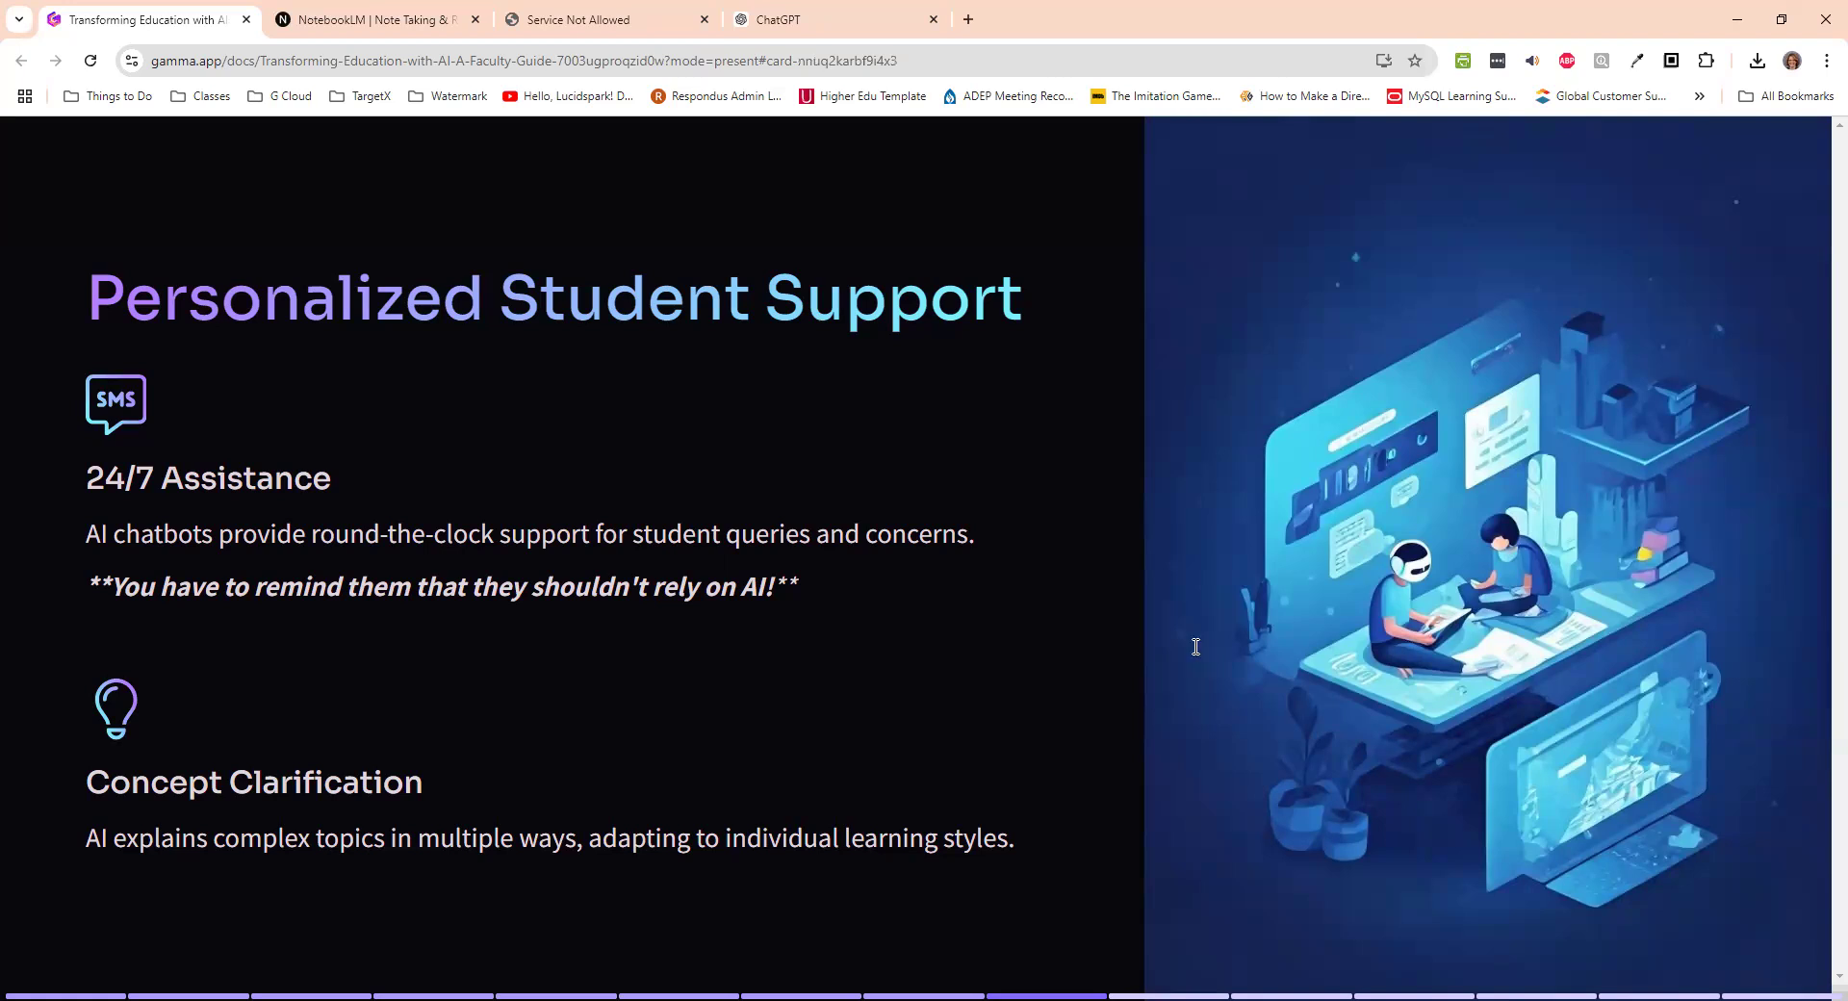
# - Advance to the Streamlining Administrative Tasks card with its grading table
pyautogui.press('Right')
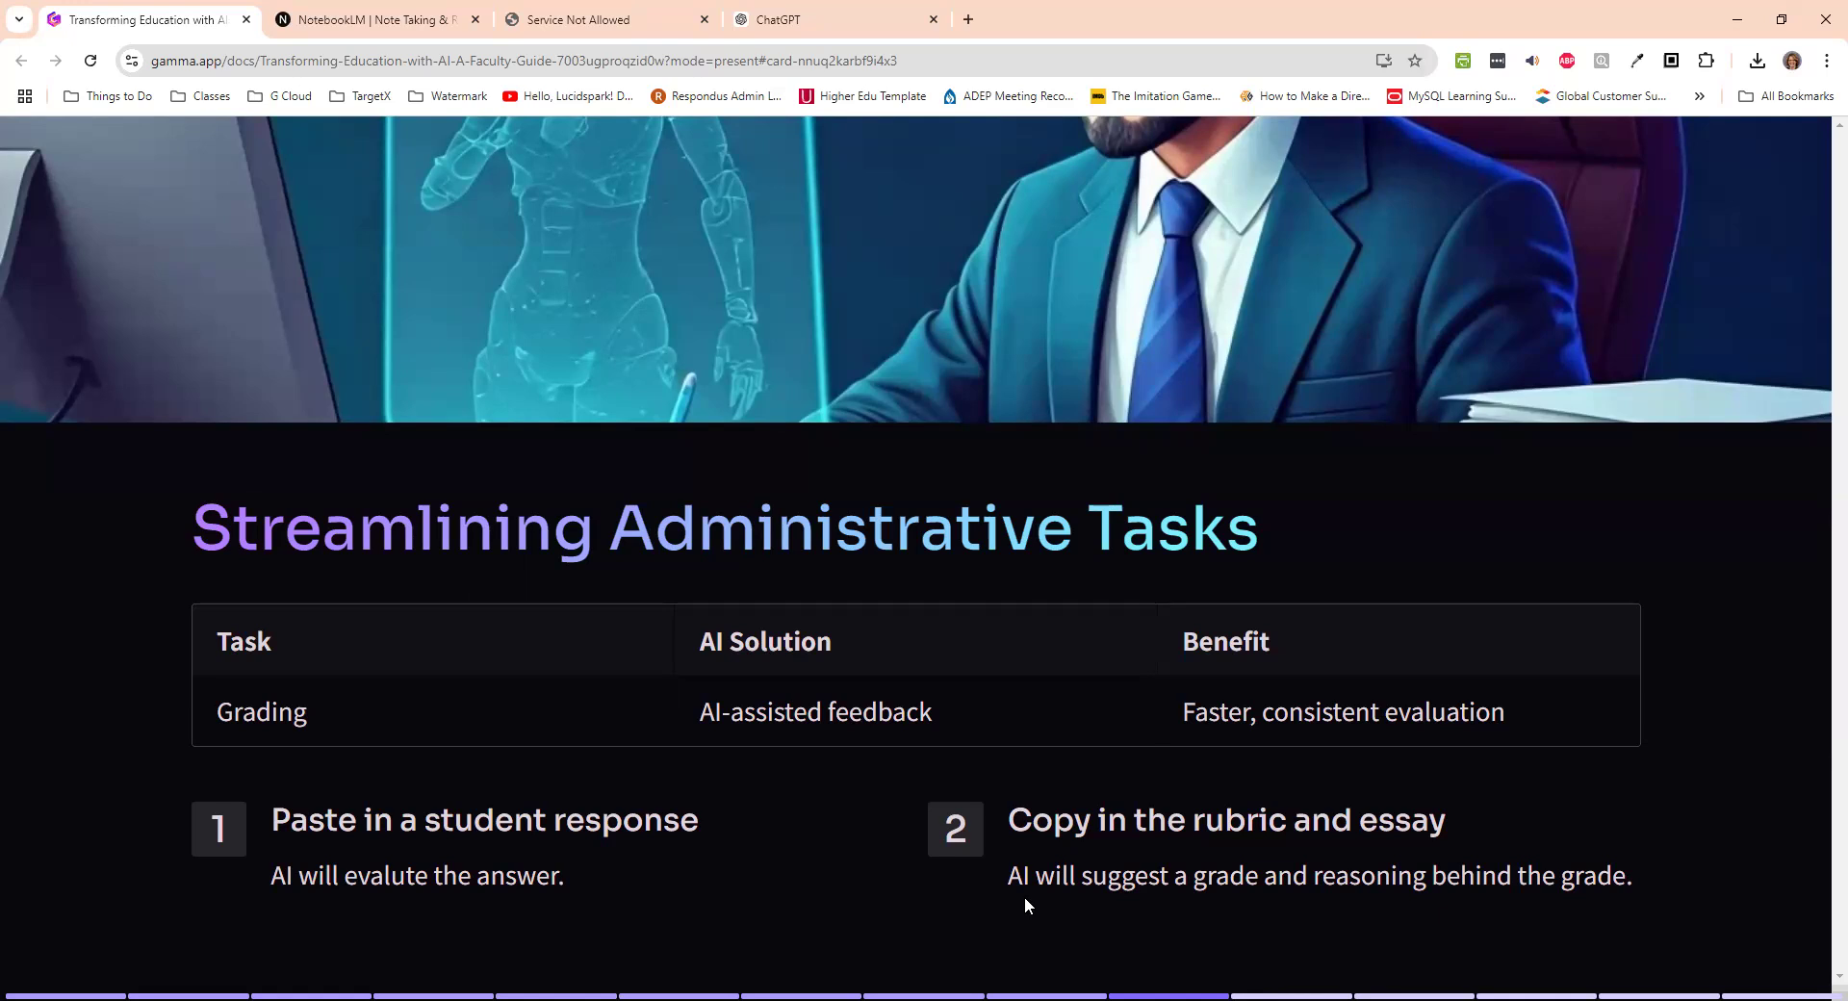
# - Advance to the slide covering Meeting Planning, Content Summarization and PowerPoint Presentations
pyautogui.press('Right')
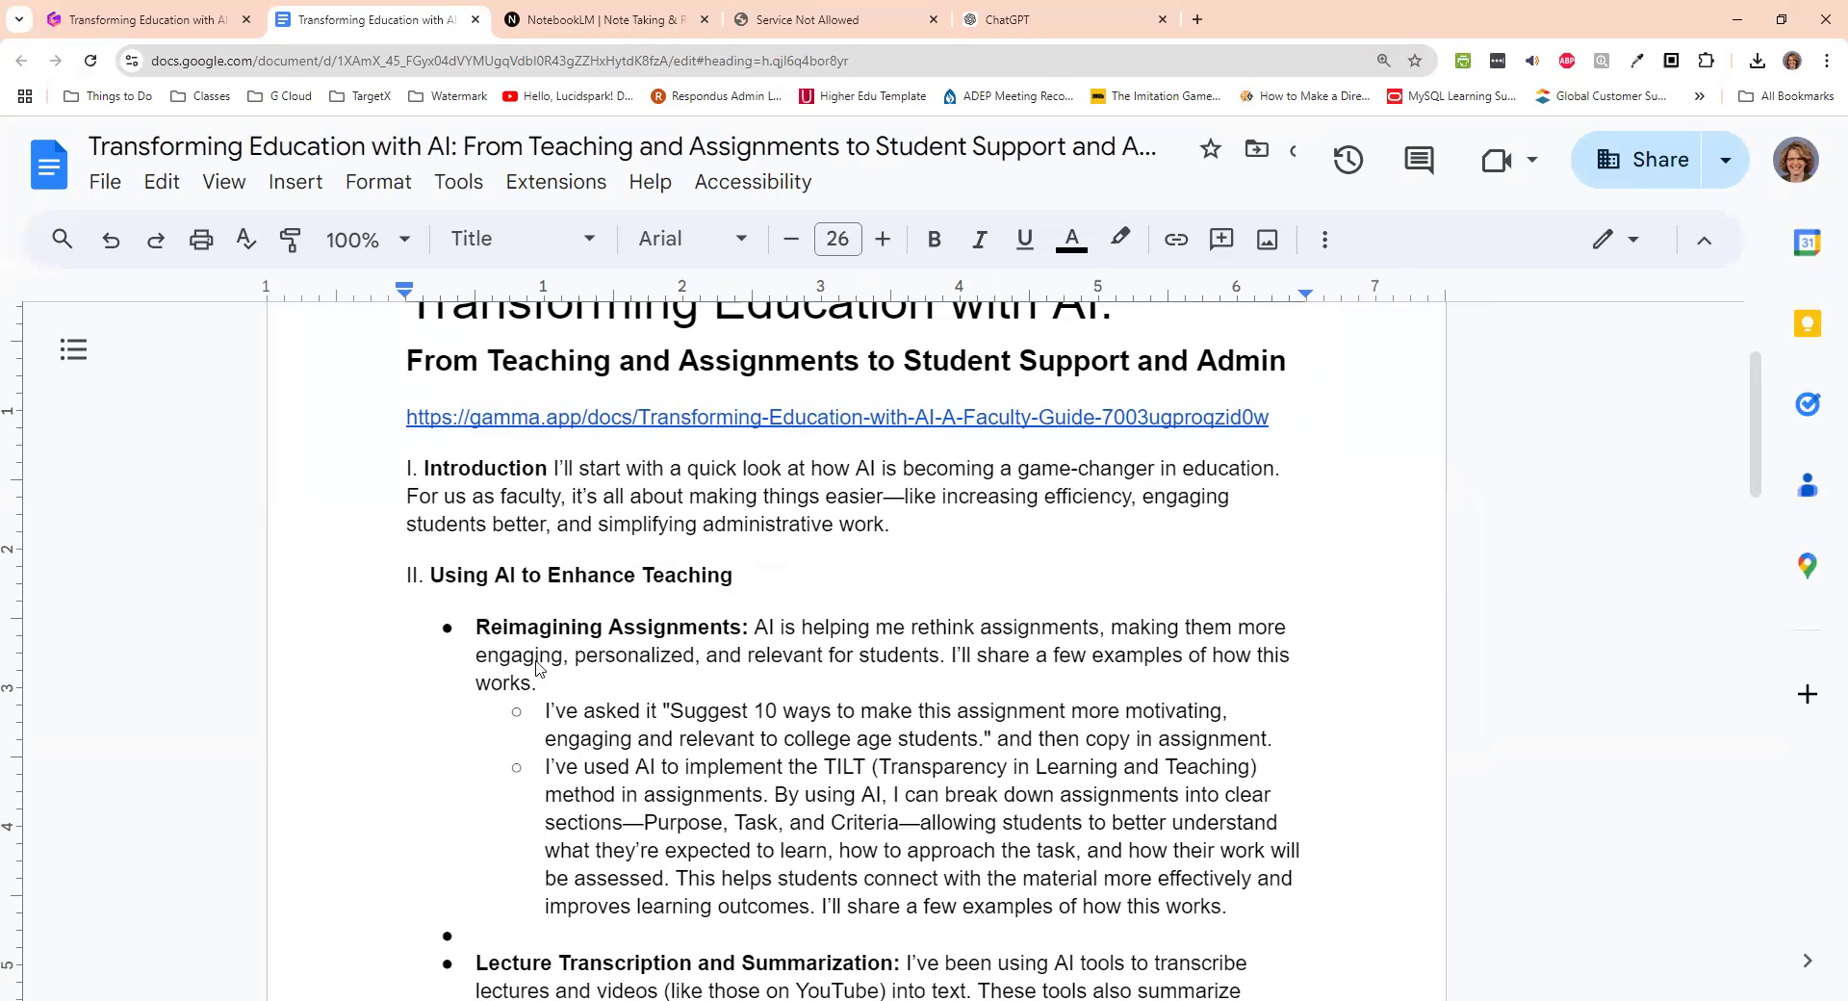
# - Switch back to the tab with the Transforming Education with AI deck in Gamma
pyautogui.click(181, 16)
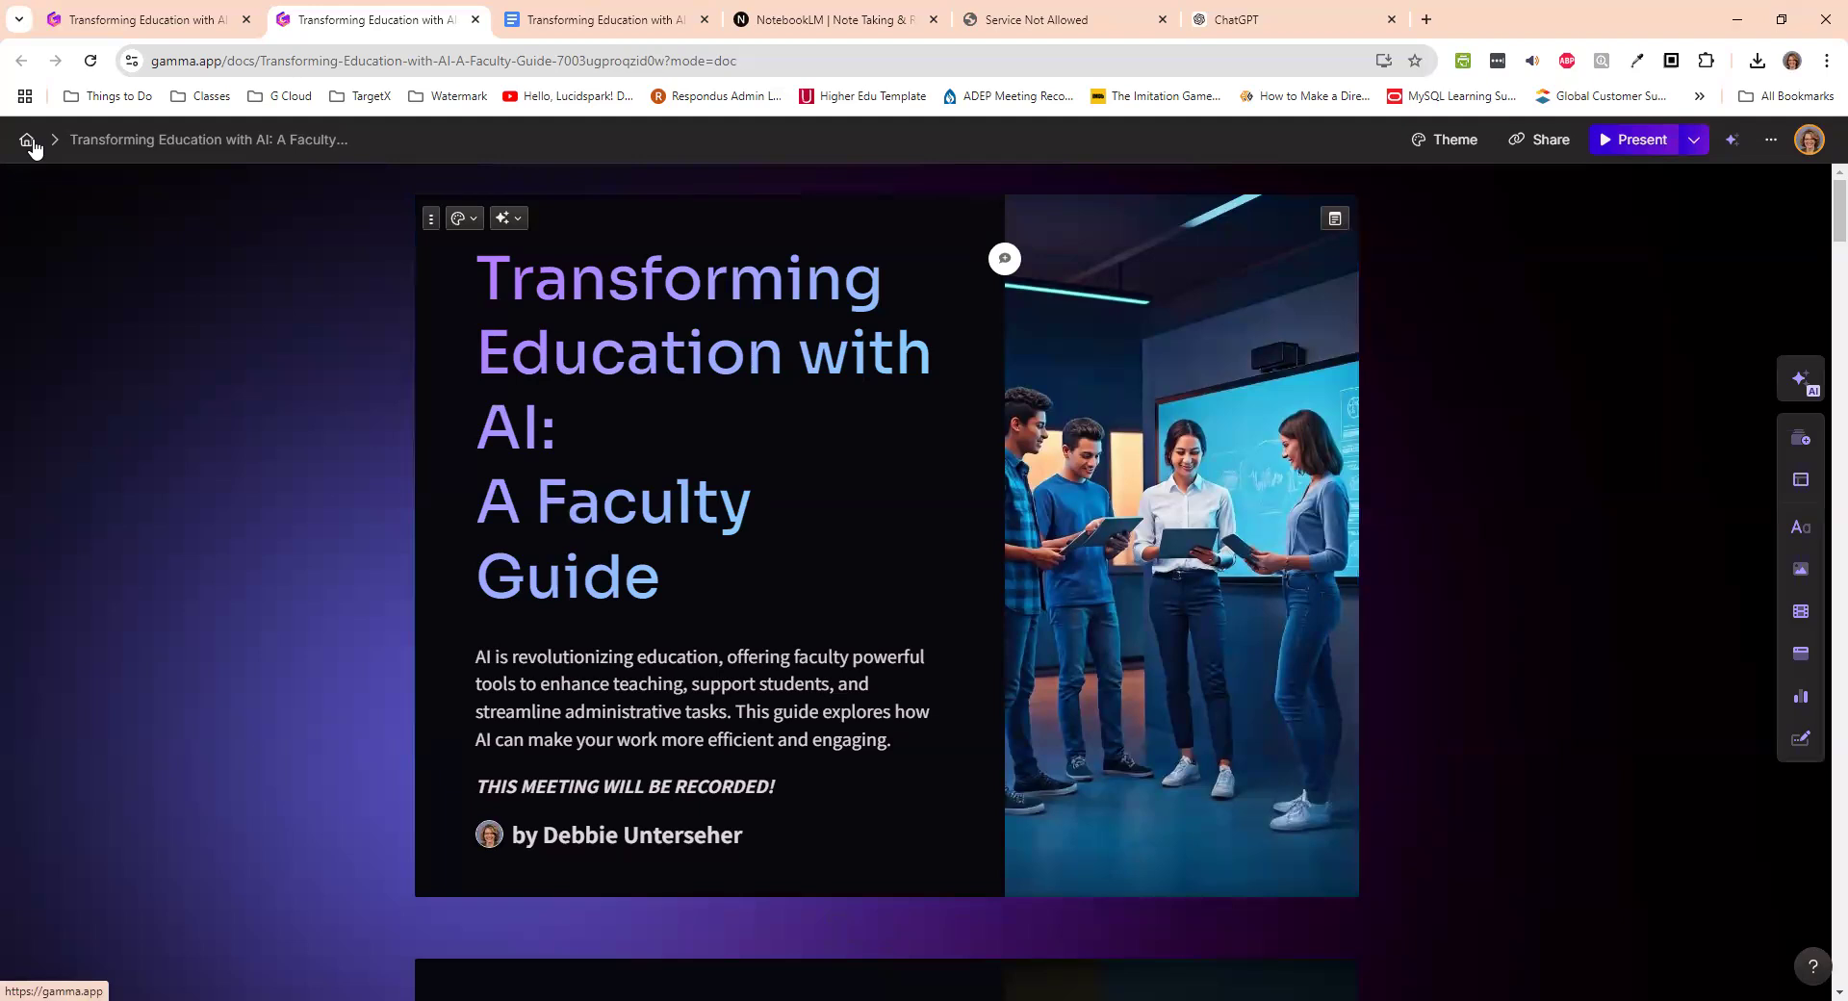
# - Open Gamma's home dashboard of recently viewed gammas, Transforming Education with AI through Gamma Tips & Tricks
pyautogui.click(27, 141)
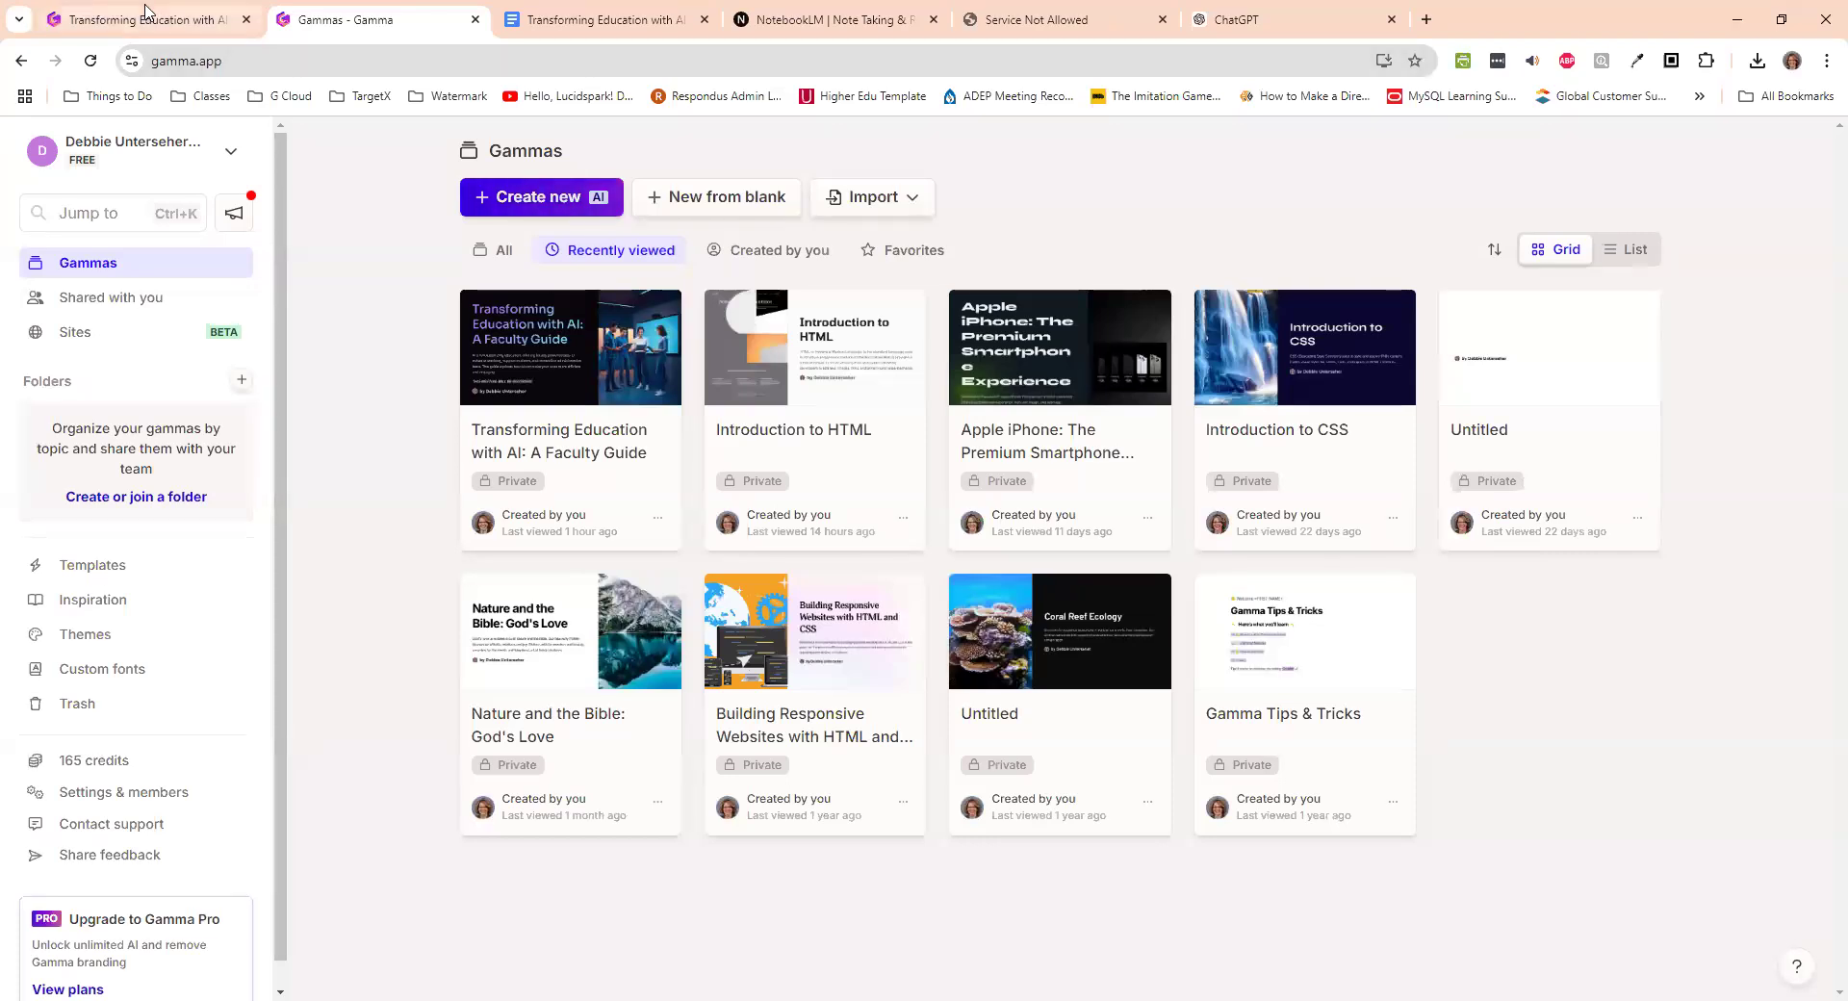
pyautogui.moveTo(146, 12)
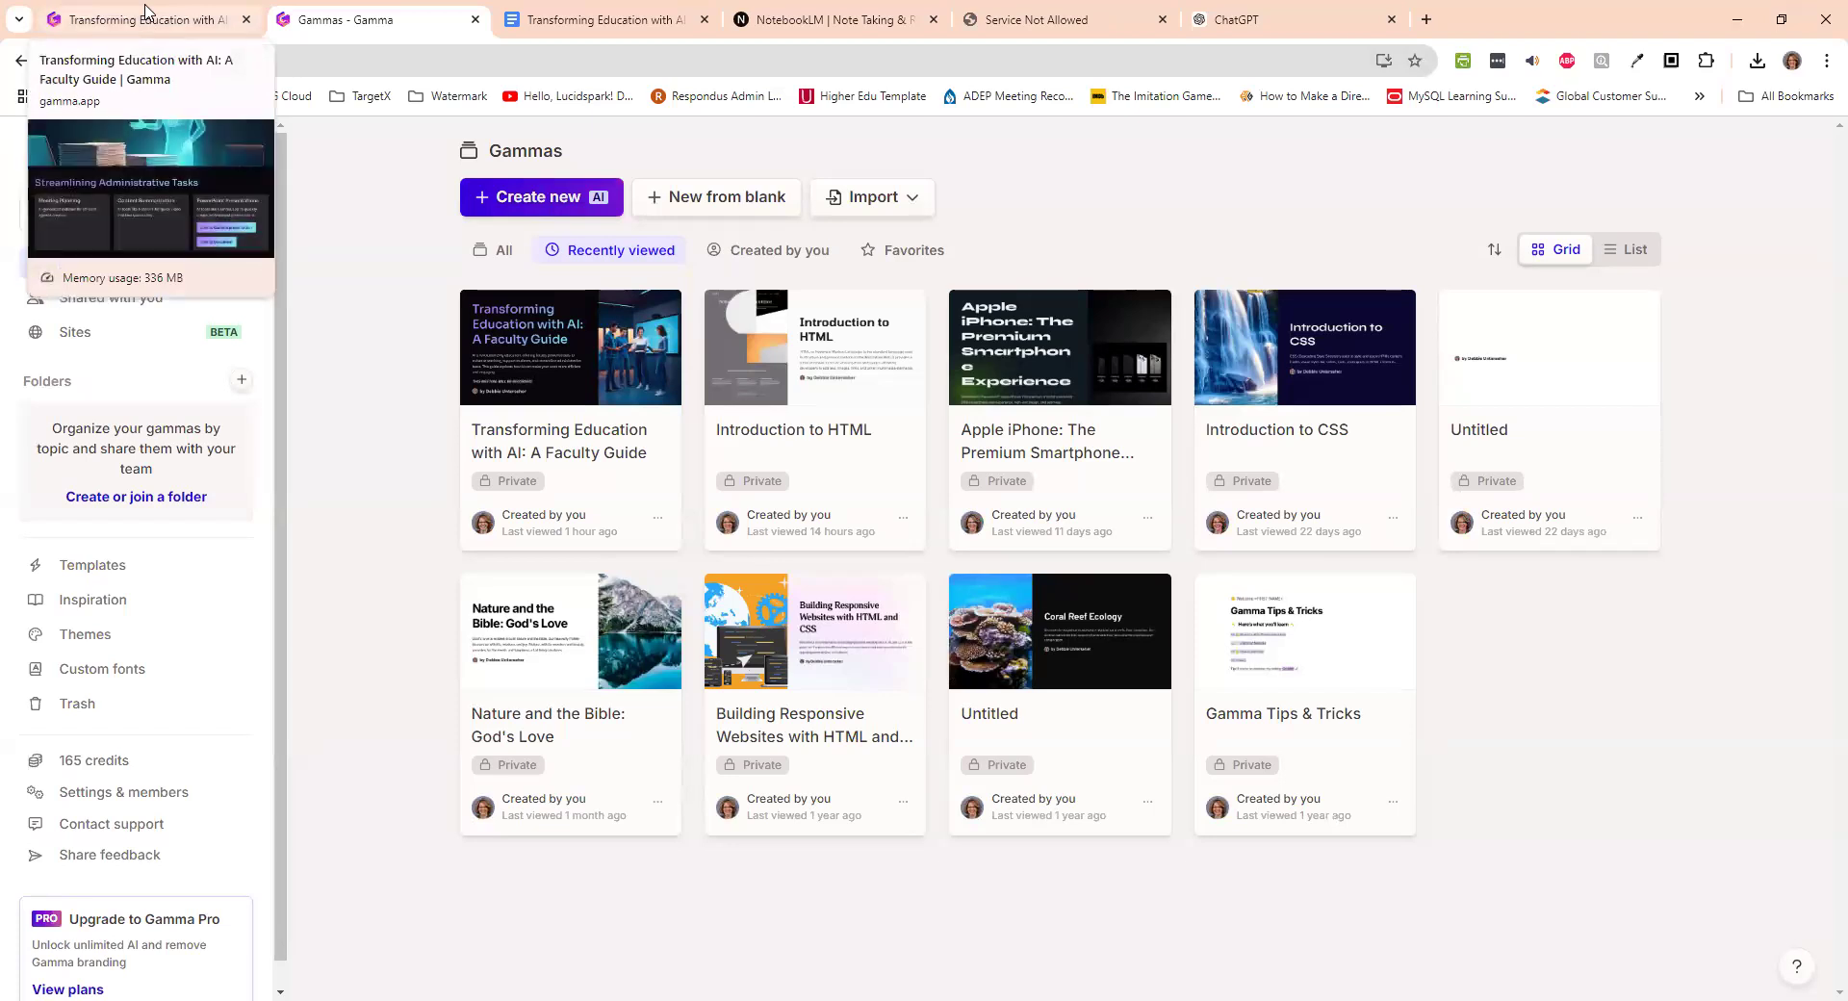
# - Reopen the Transforming Education with AI deck and view, then close, its Share options
pyautogui.click(146, 12)
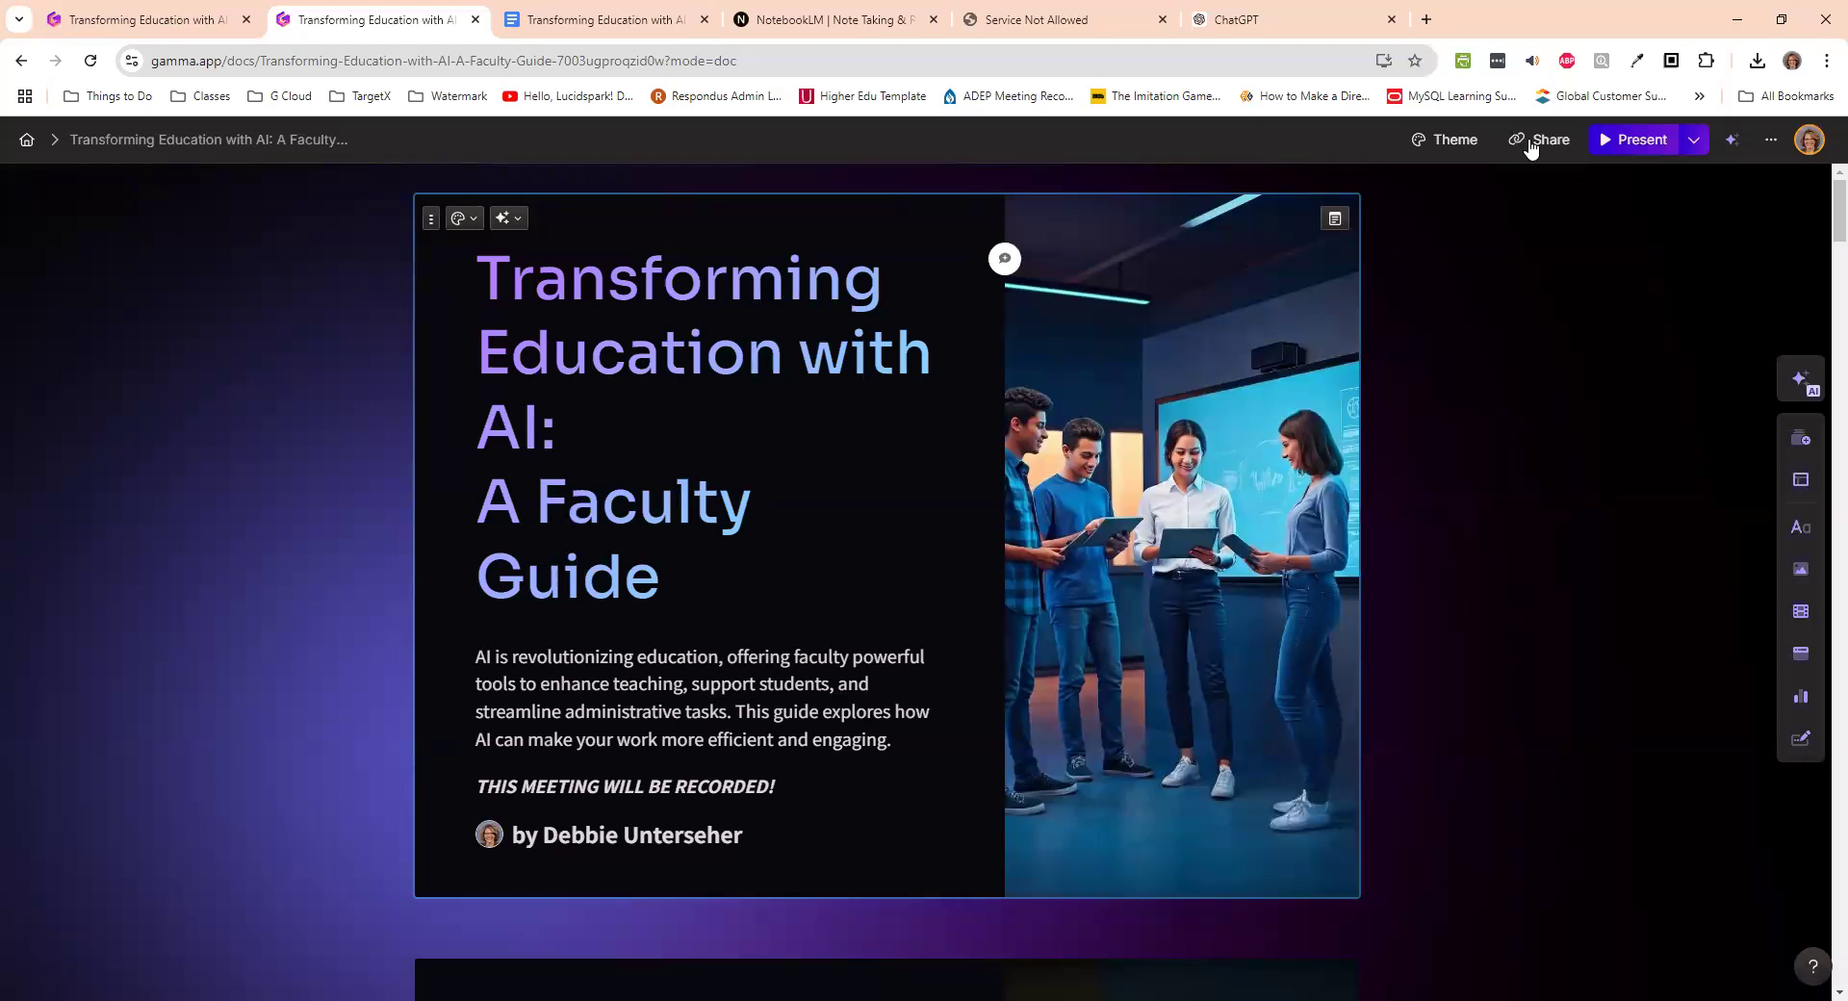
pyautogui.click(1530, 140)
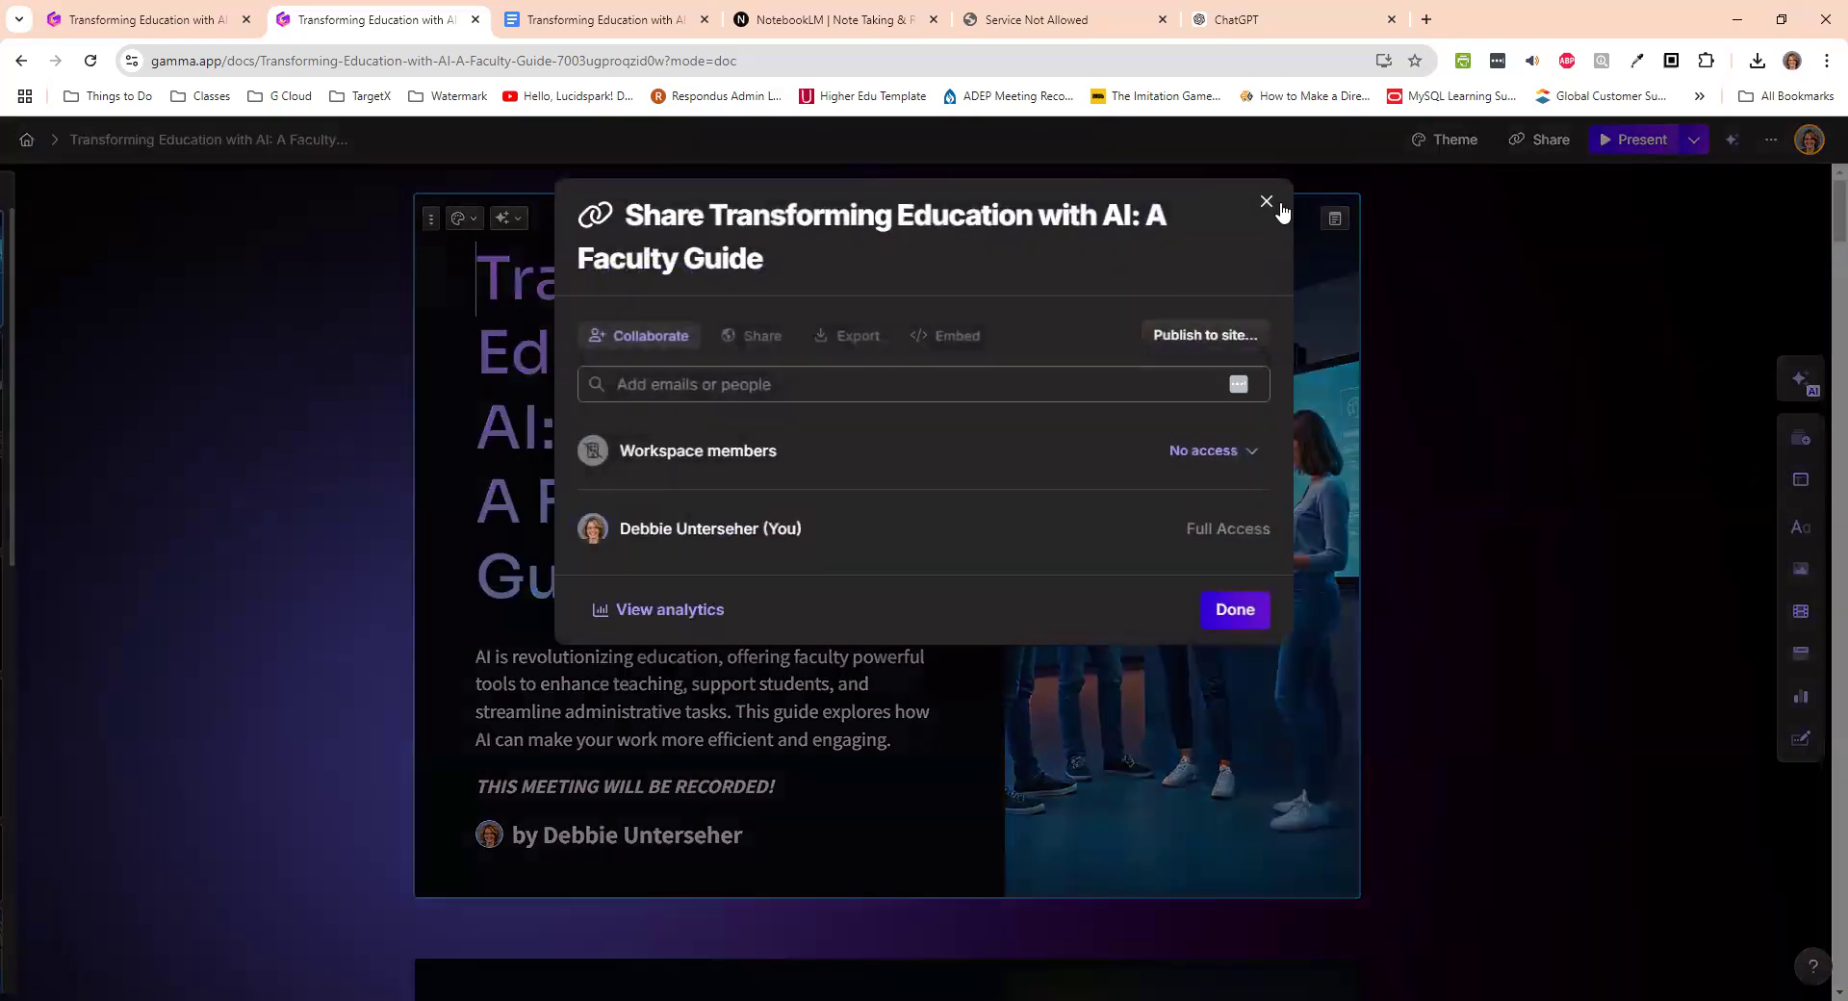
pyautogui.click(1266, 202)
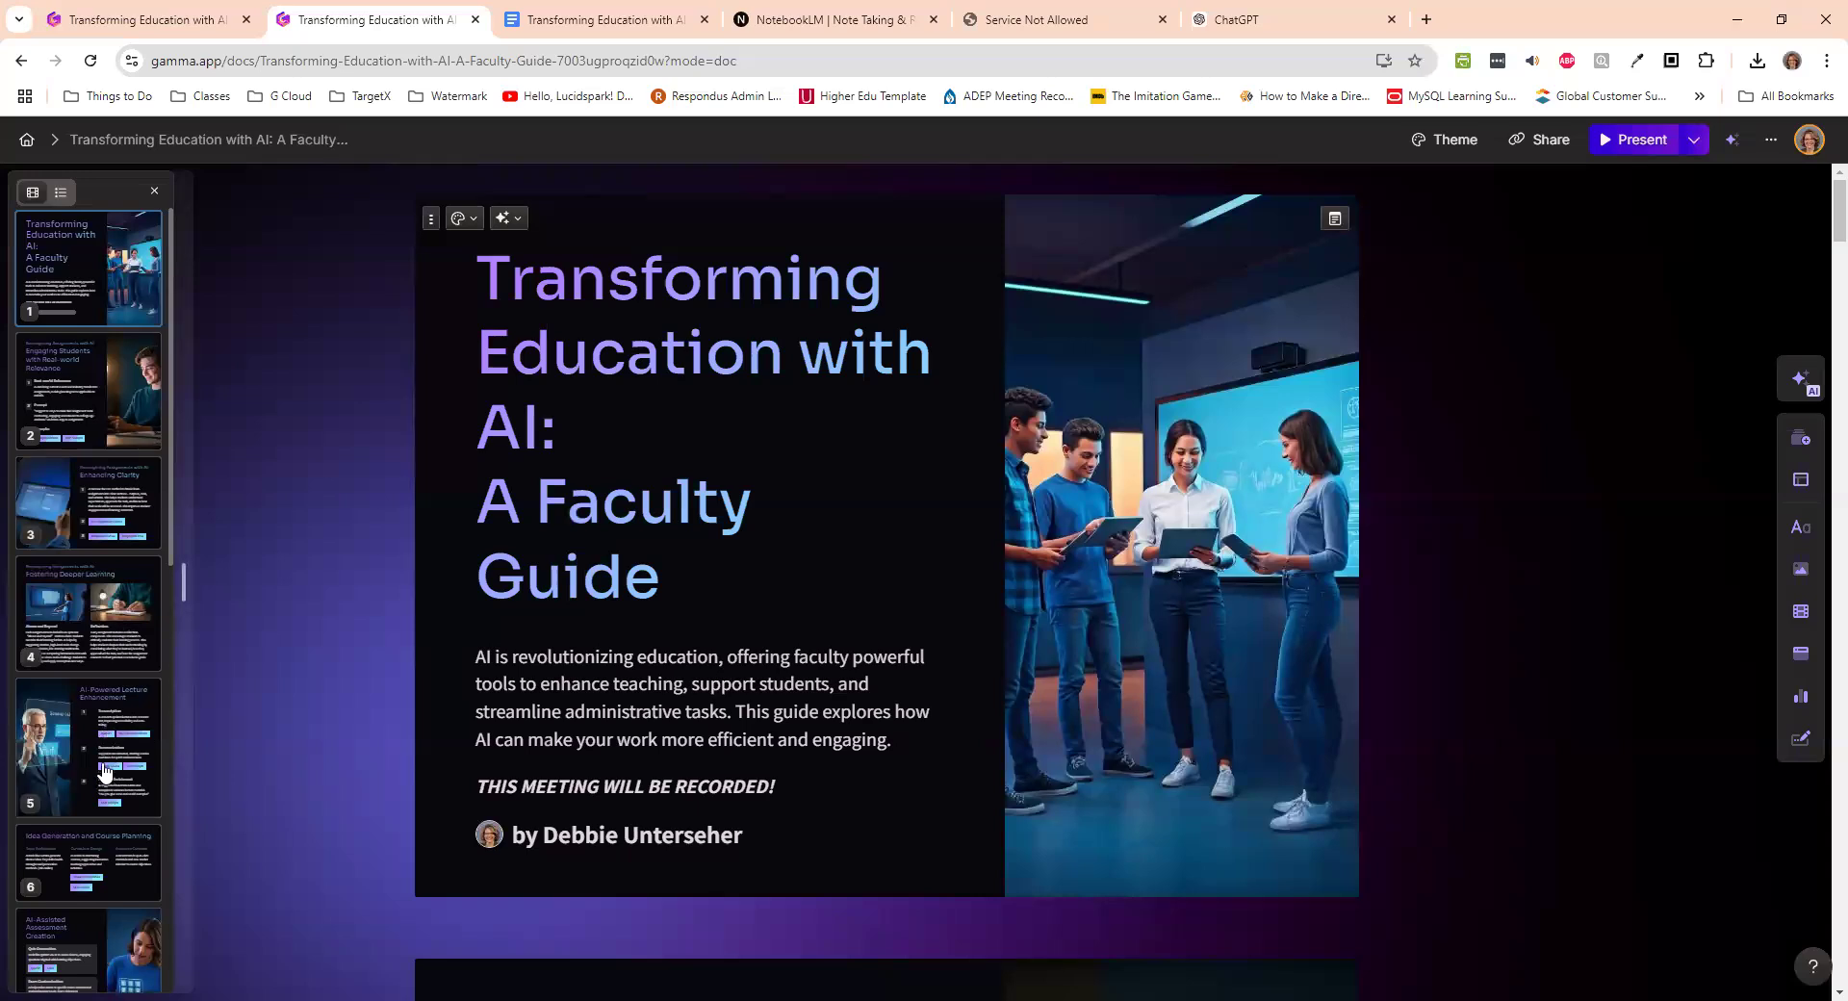
# - Select card 3, Reimagining Assignments with AI: Enhancing Clarity, from the thumbnail panel
pyautogui.scroll(-7, 93, 599)
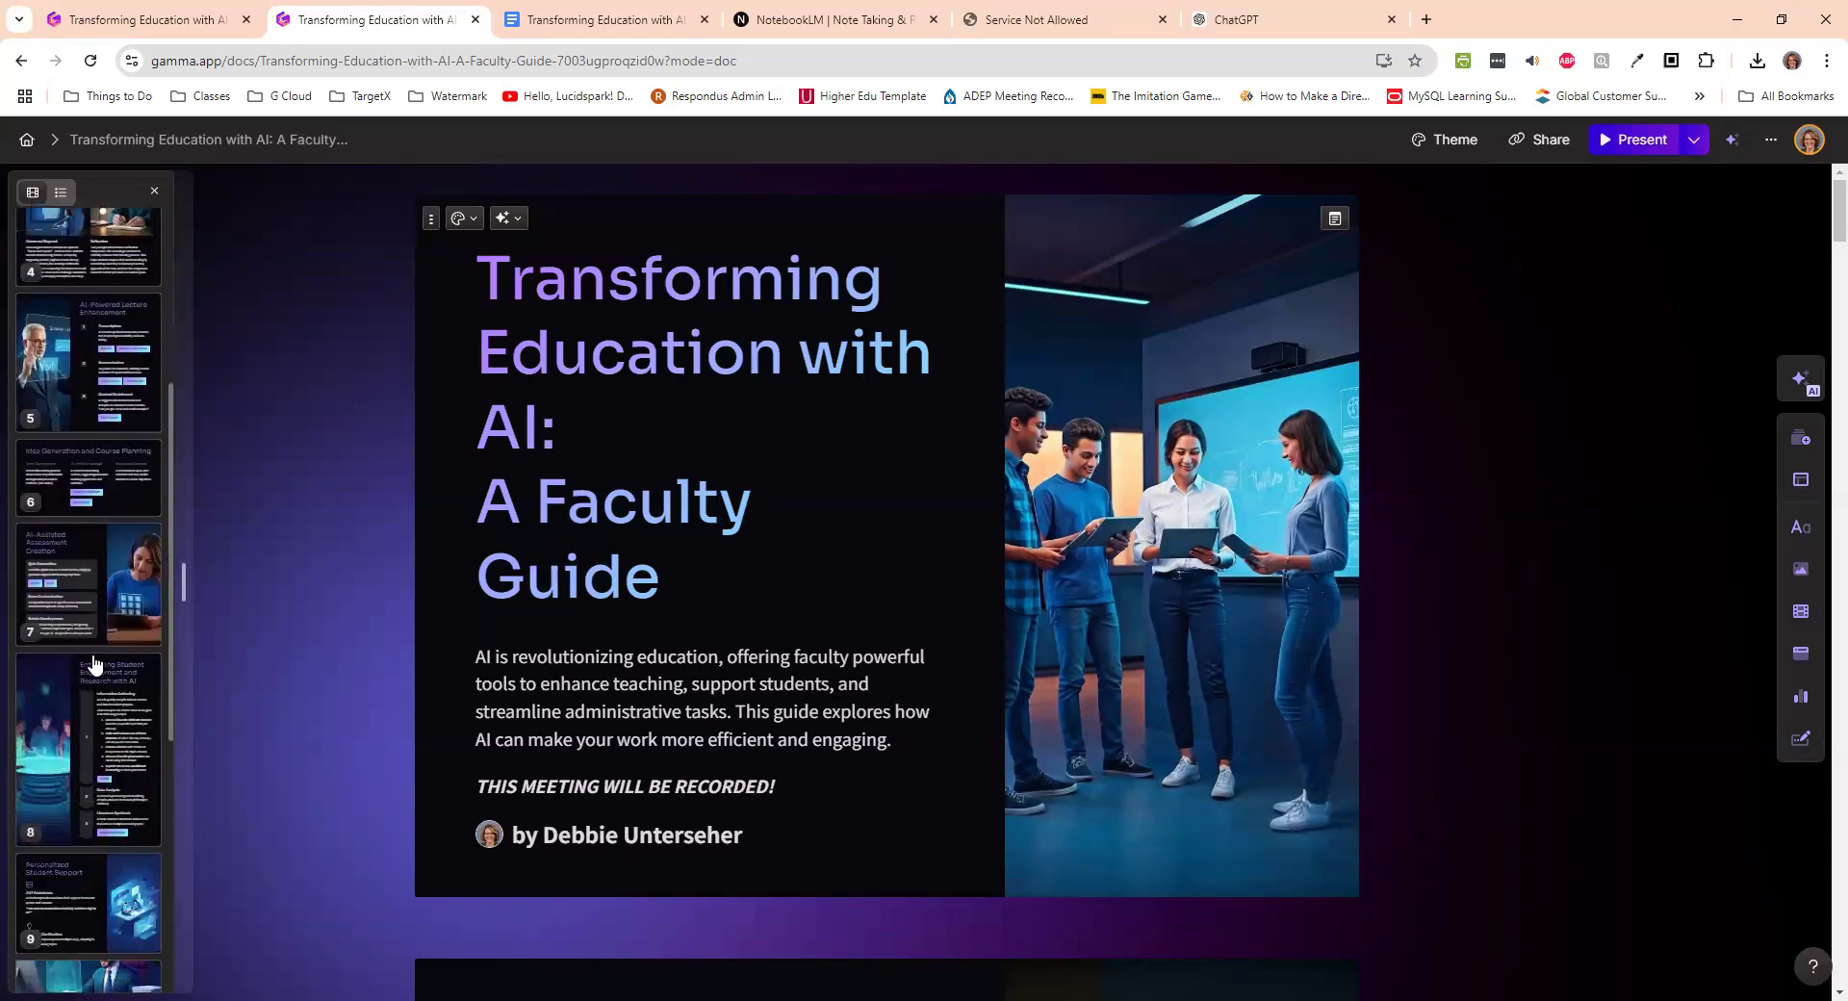
pyautogui.scroll(-3, 96, 741)
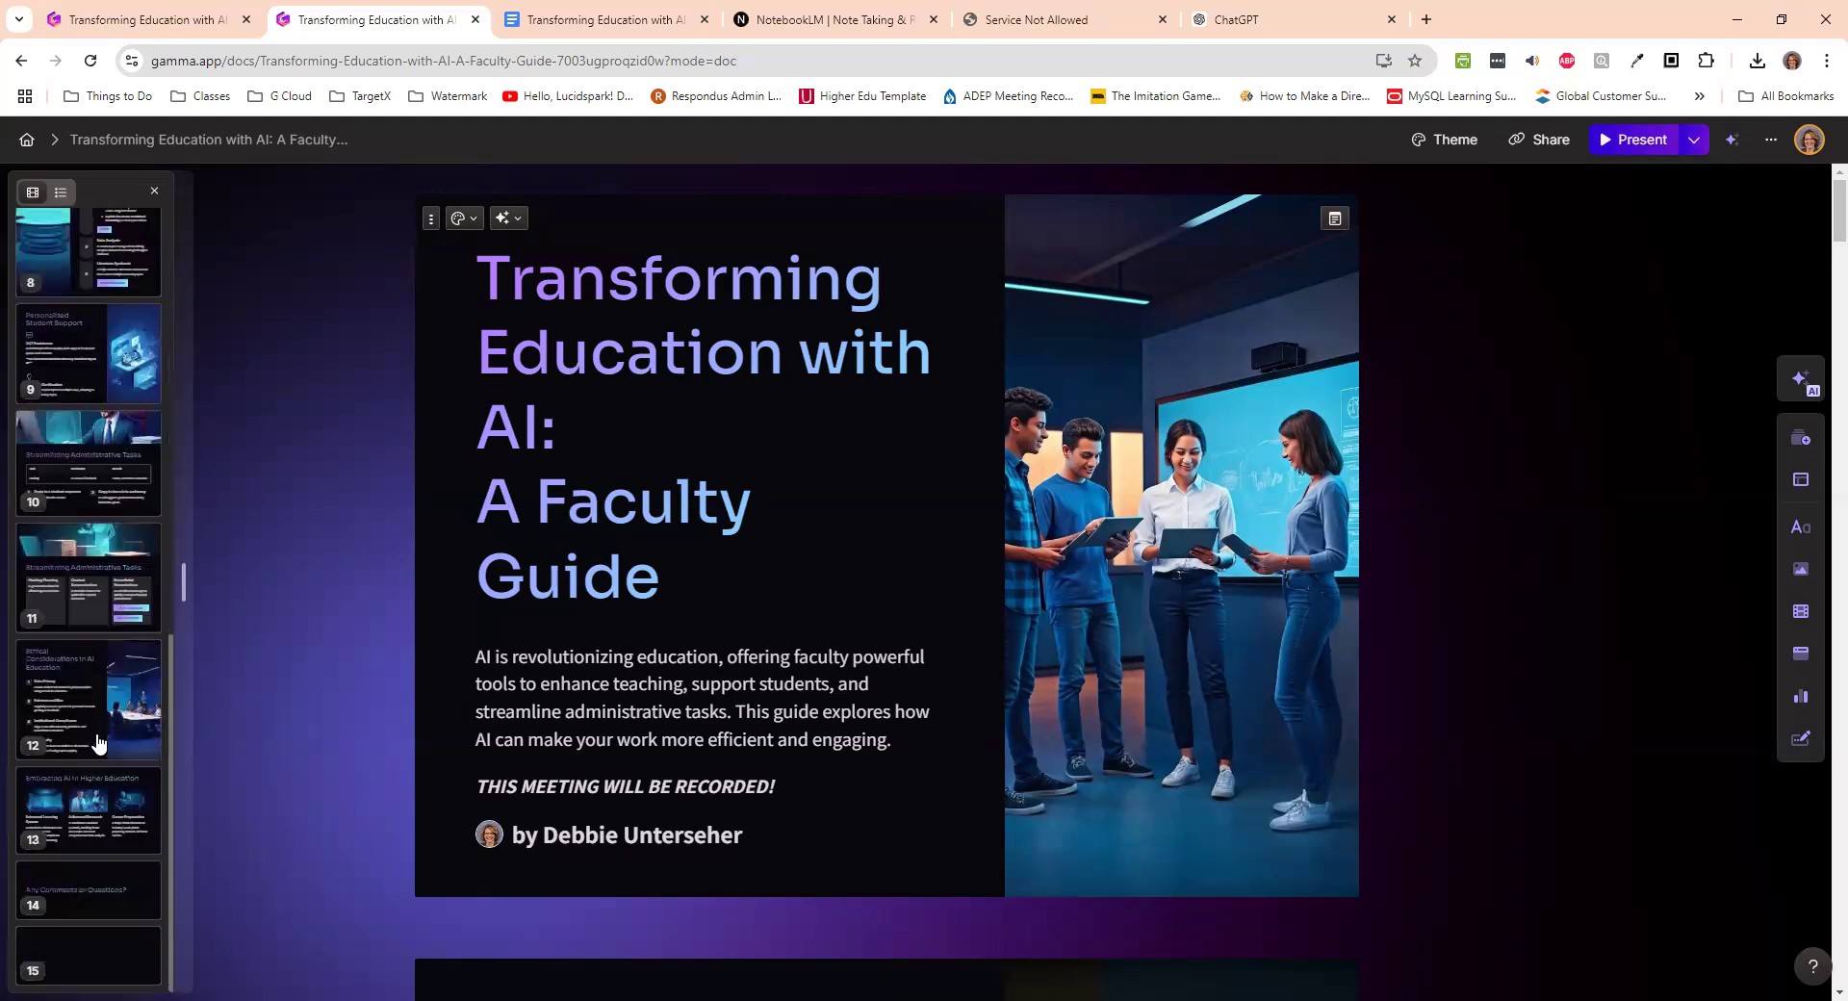
pyautogui.scroll(5, 98, 748)
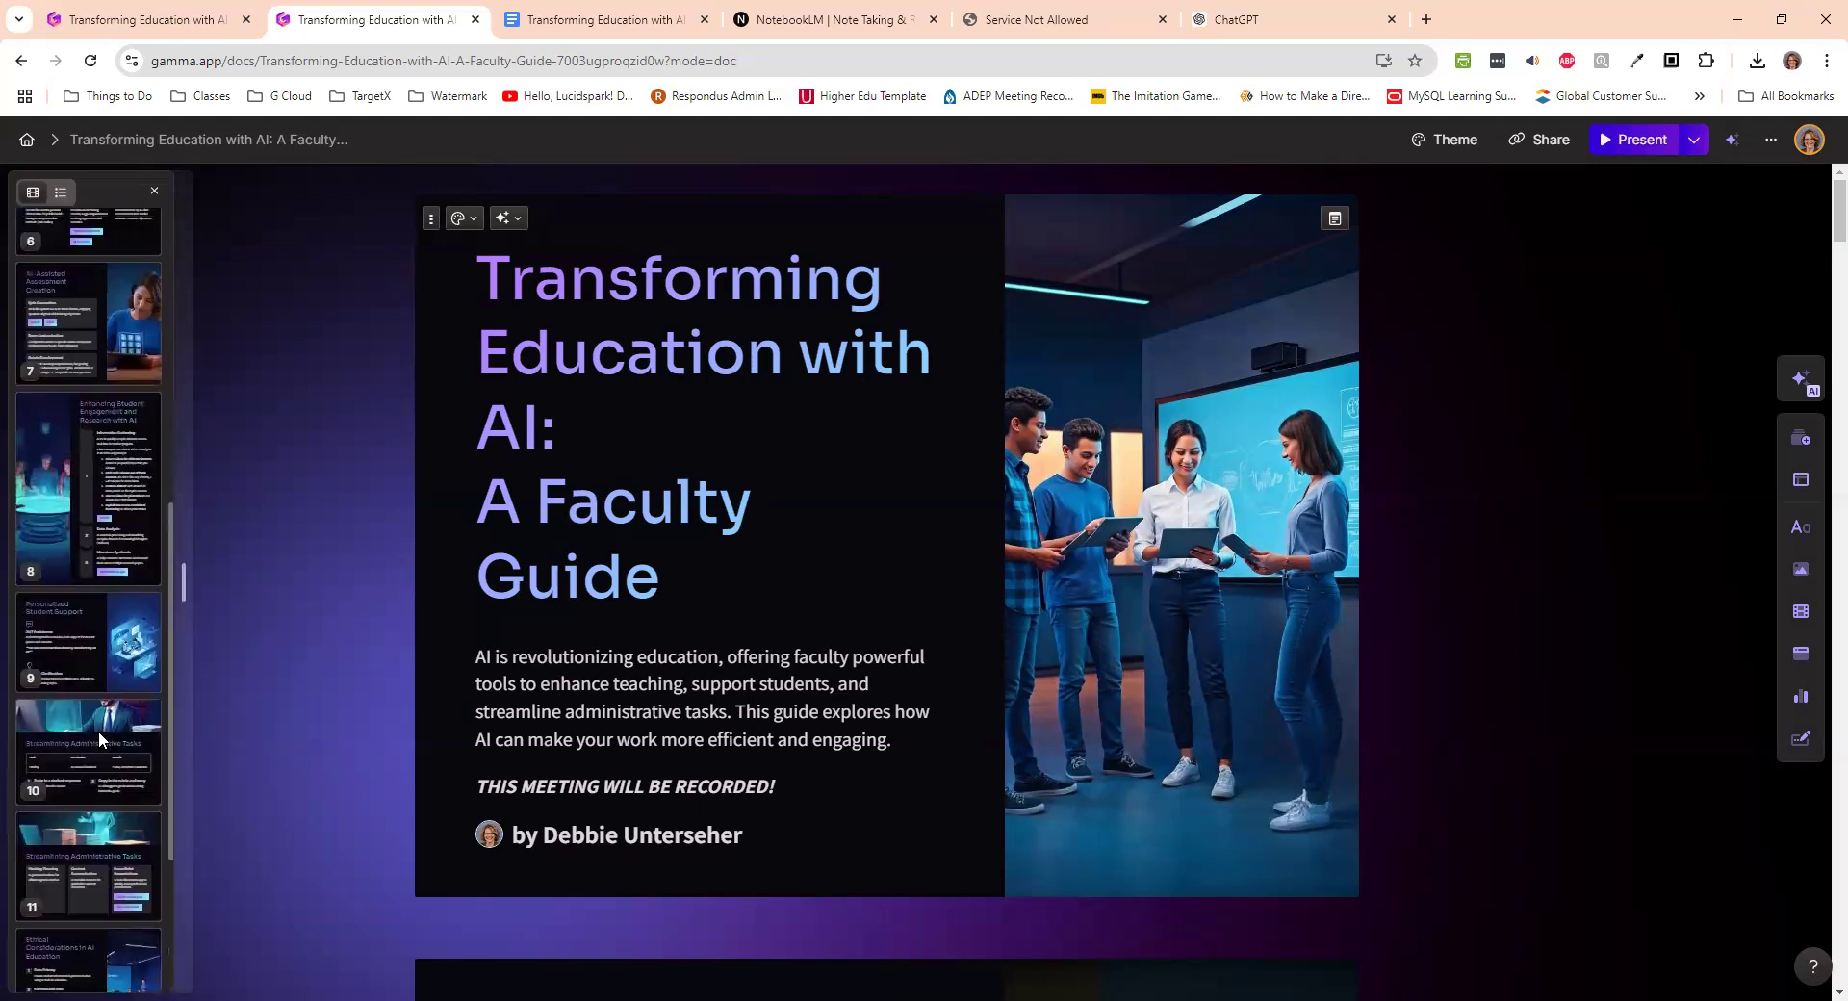
pyautogui.scroll(4, 112, 523)
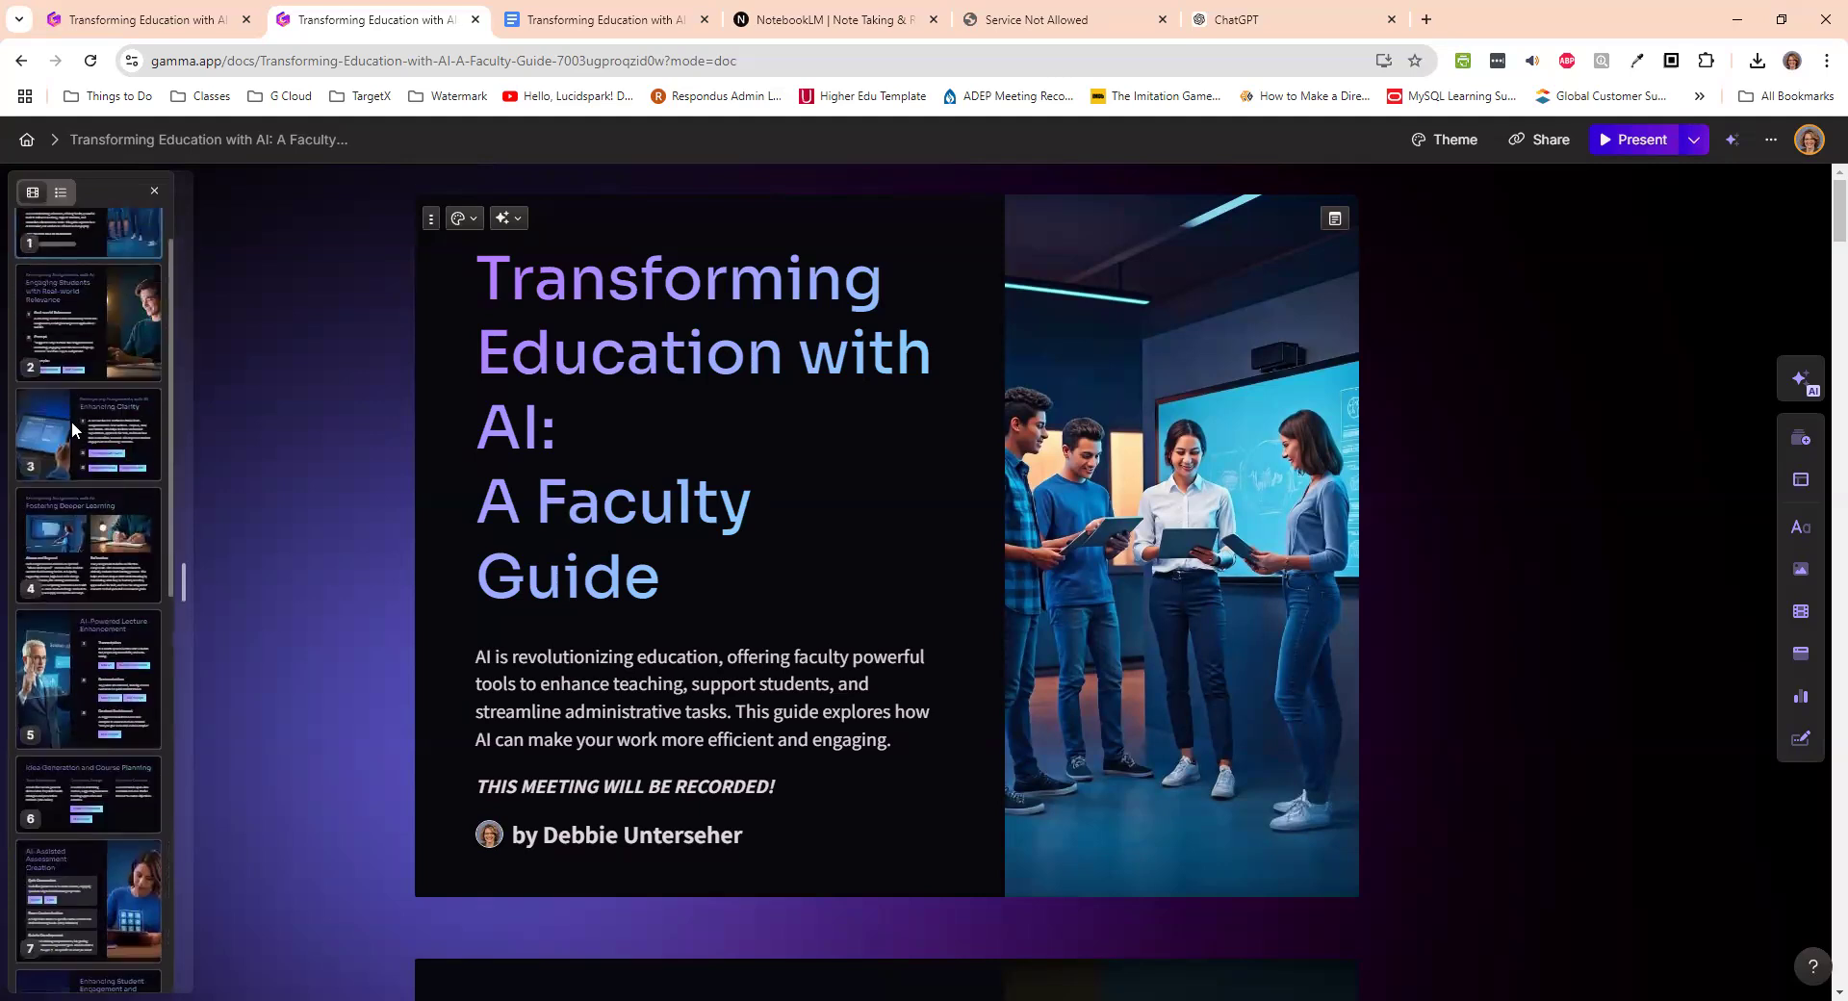
pyautogui.click(71, 420)
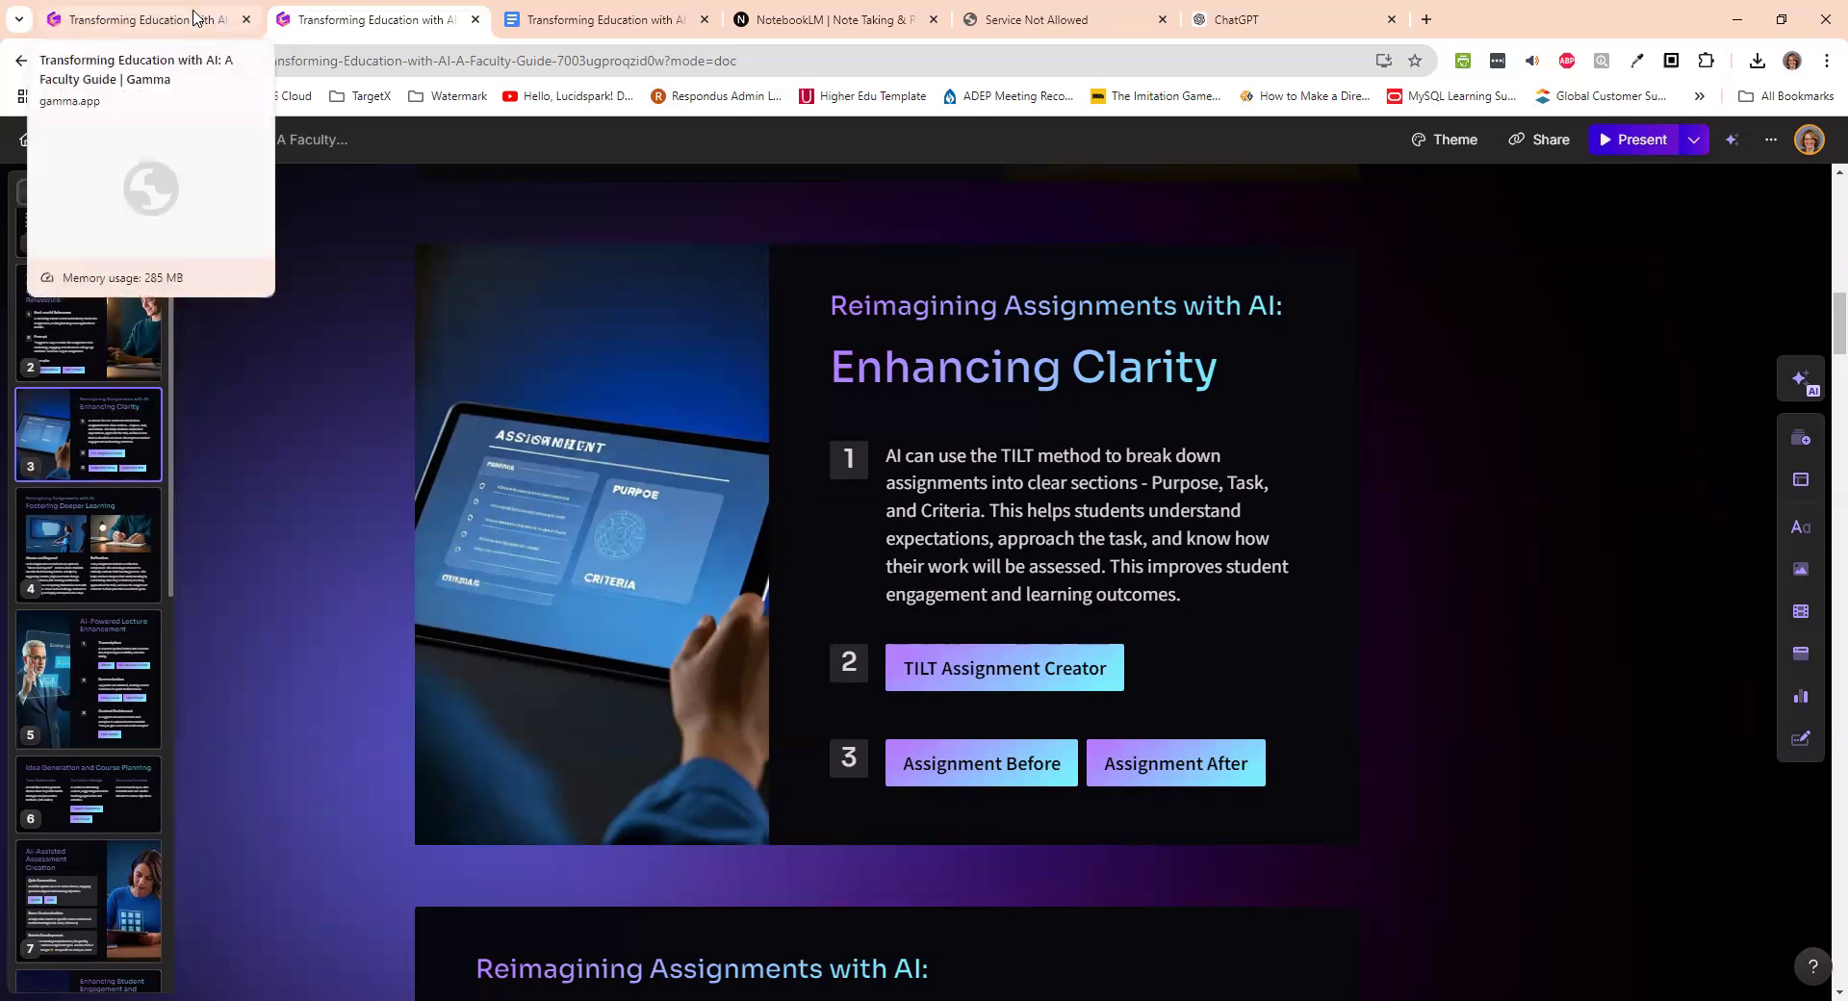
# - Highlight the Inclusivity text, advance to 'Any Comments or Questions?', then return to Ethical Considerations
pyautogui.click(192, 17)
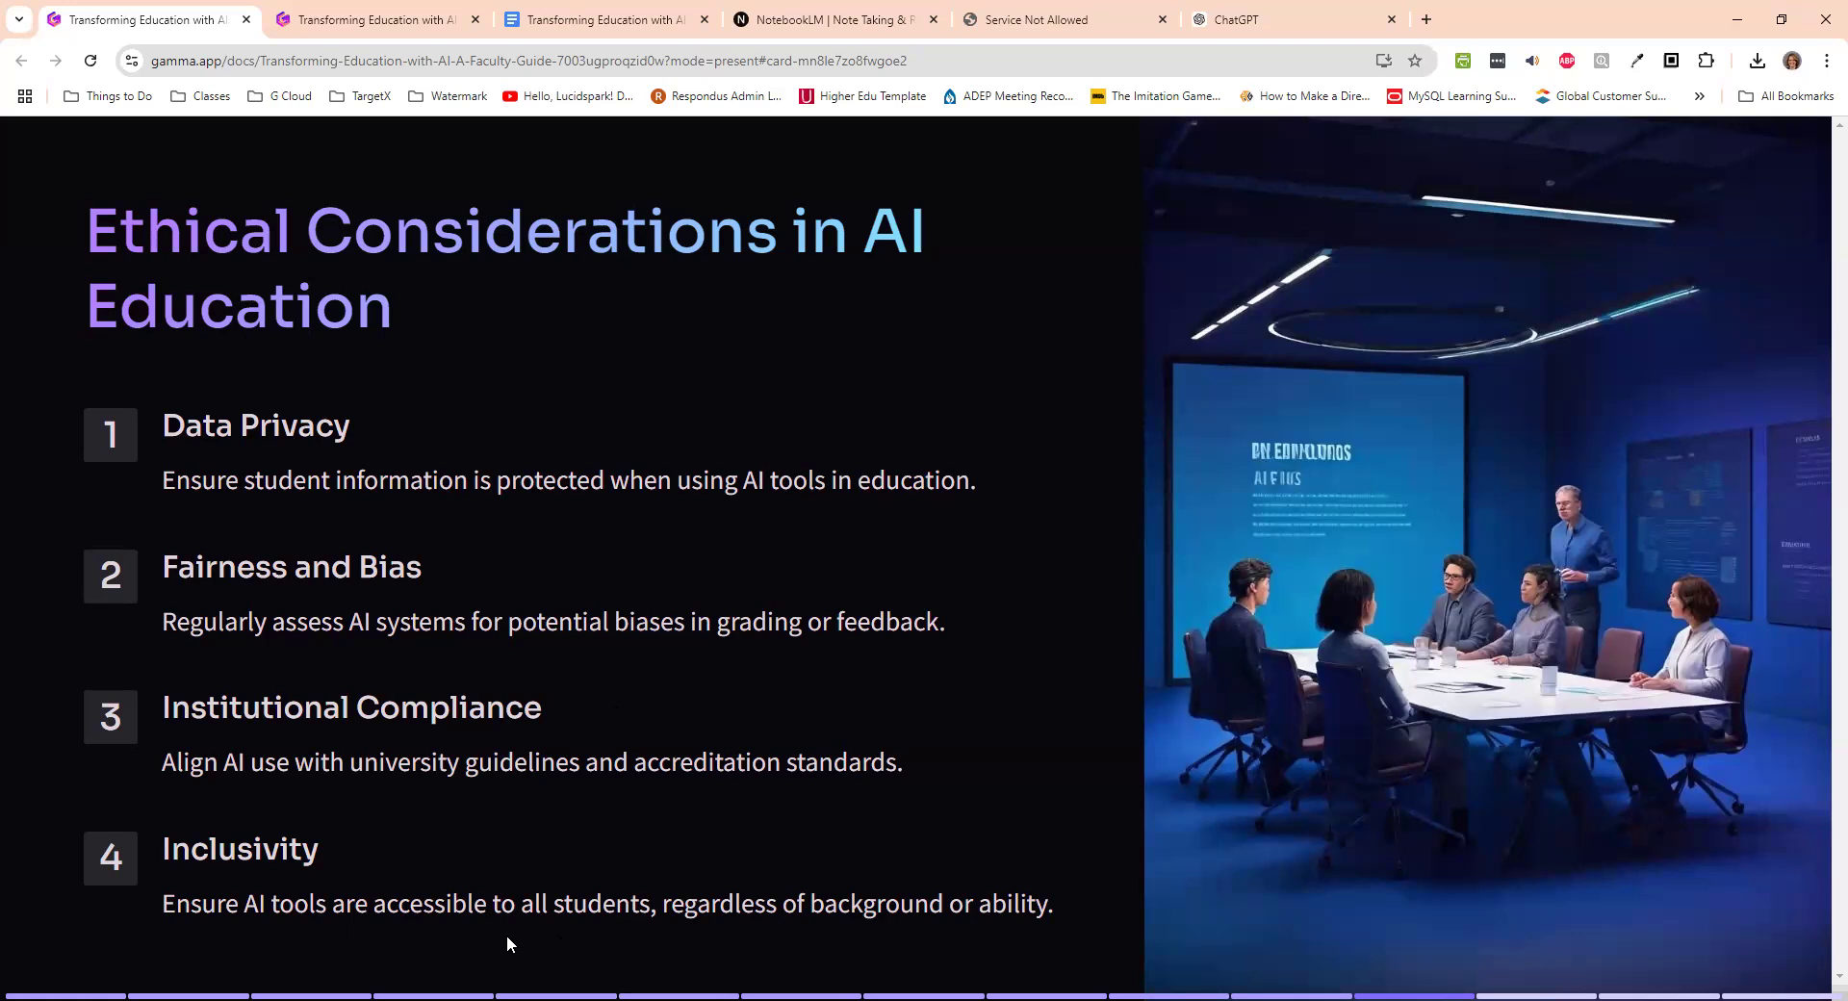
pyautogui.moveTo(258, 902); pyautogui.dragTo(777, 898)
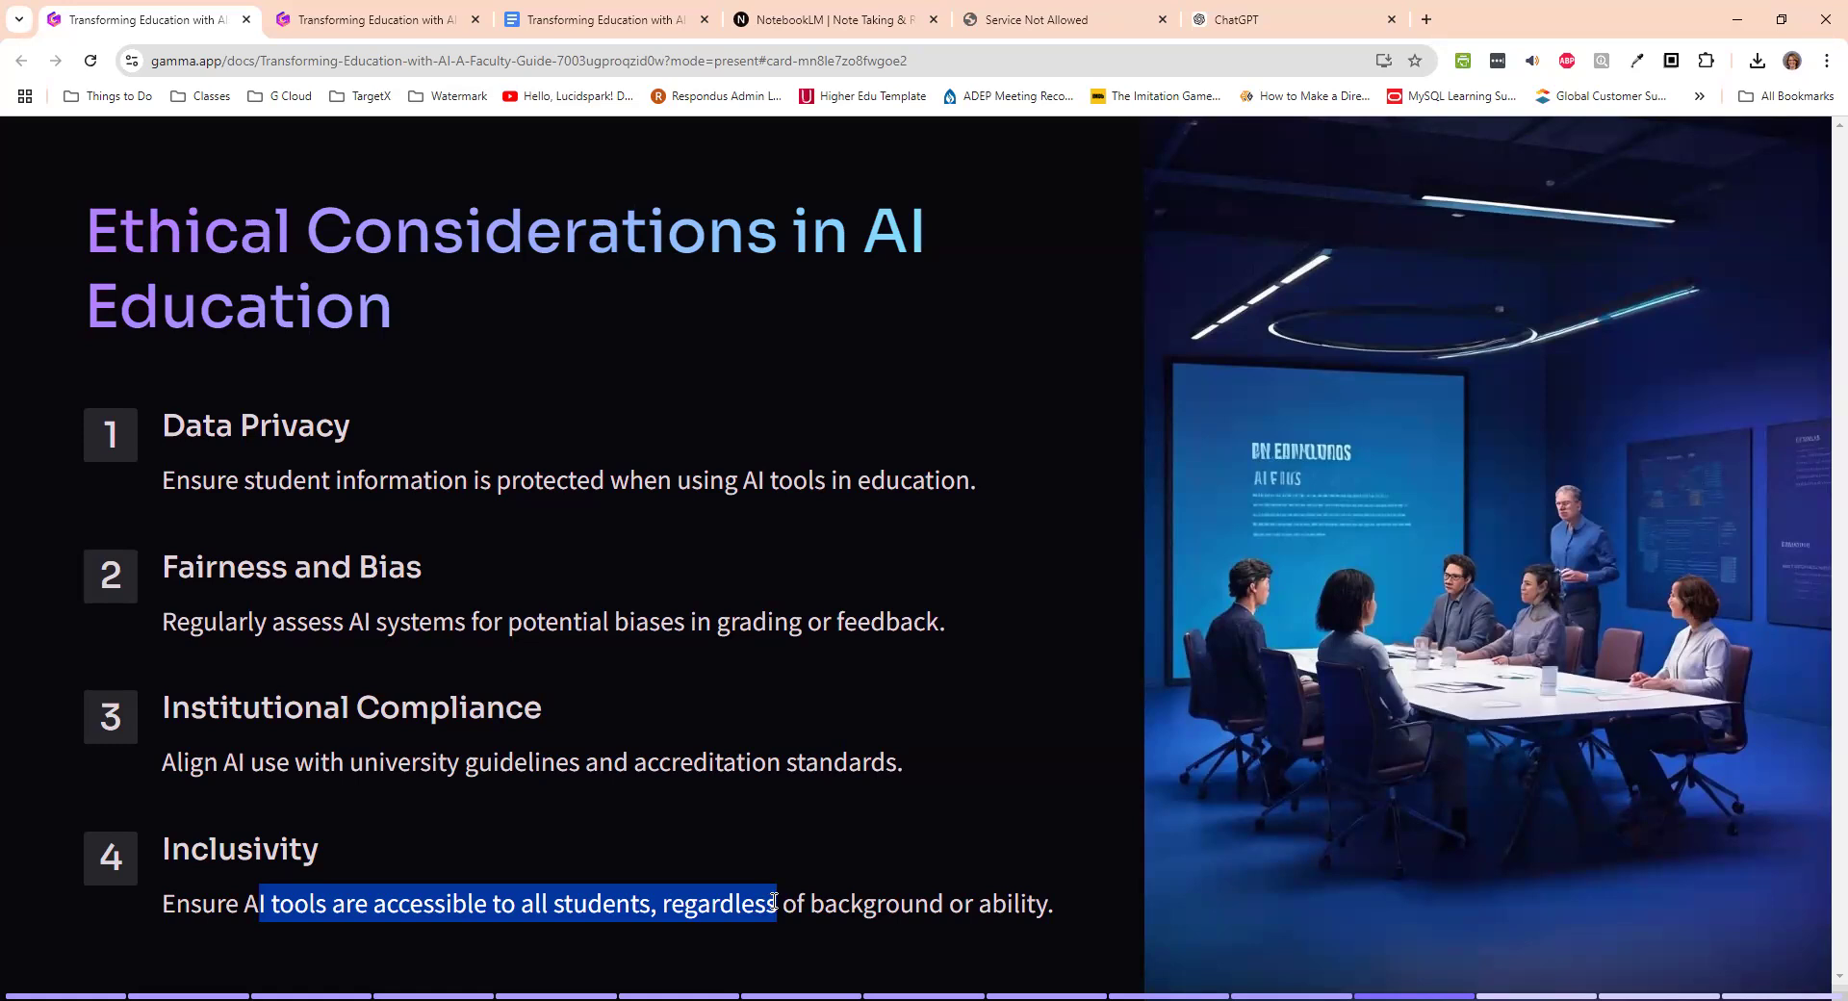
pyautogui.press('Right')
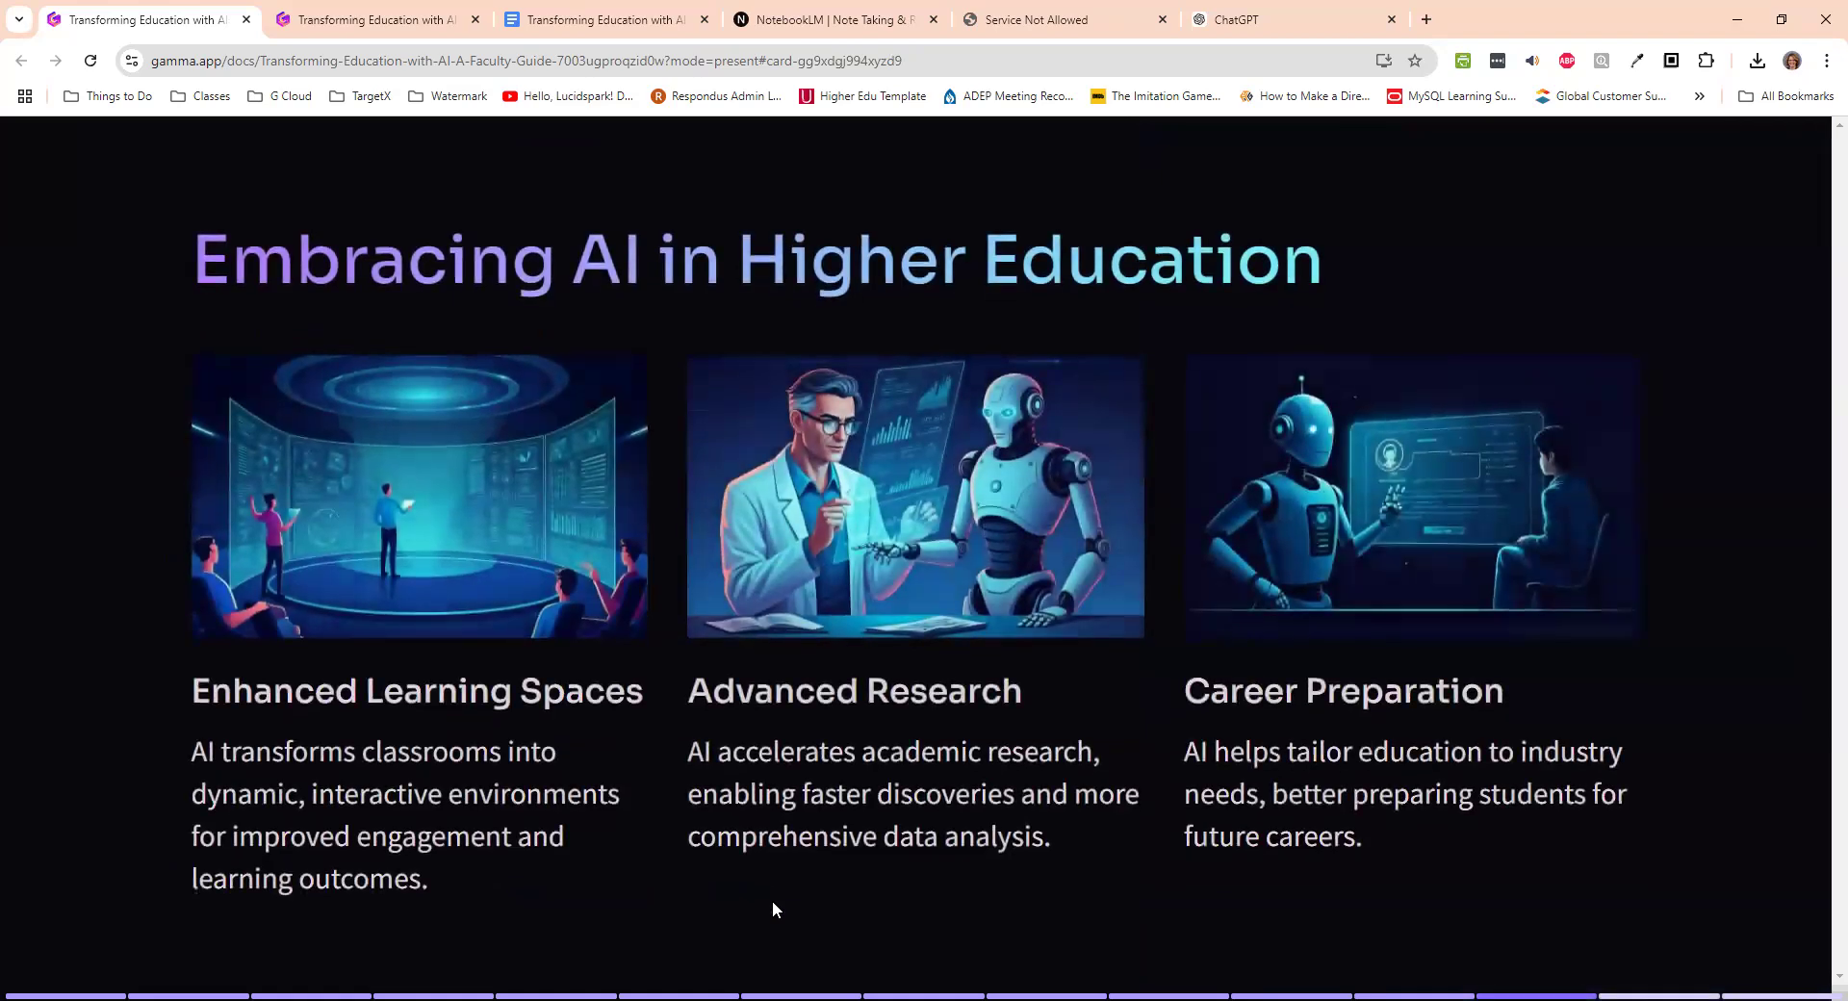
pyautogui.press('Right')
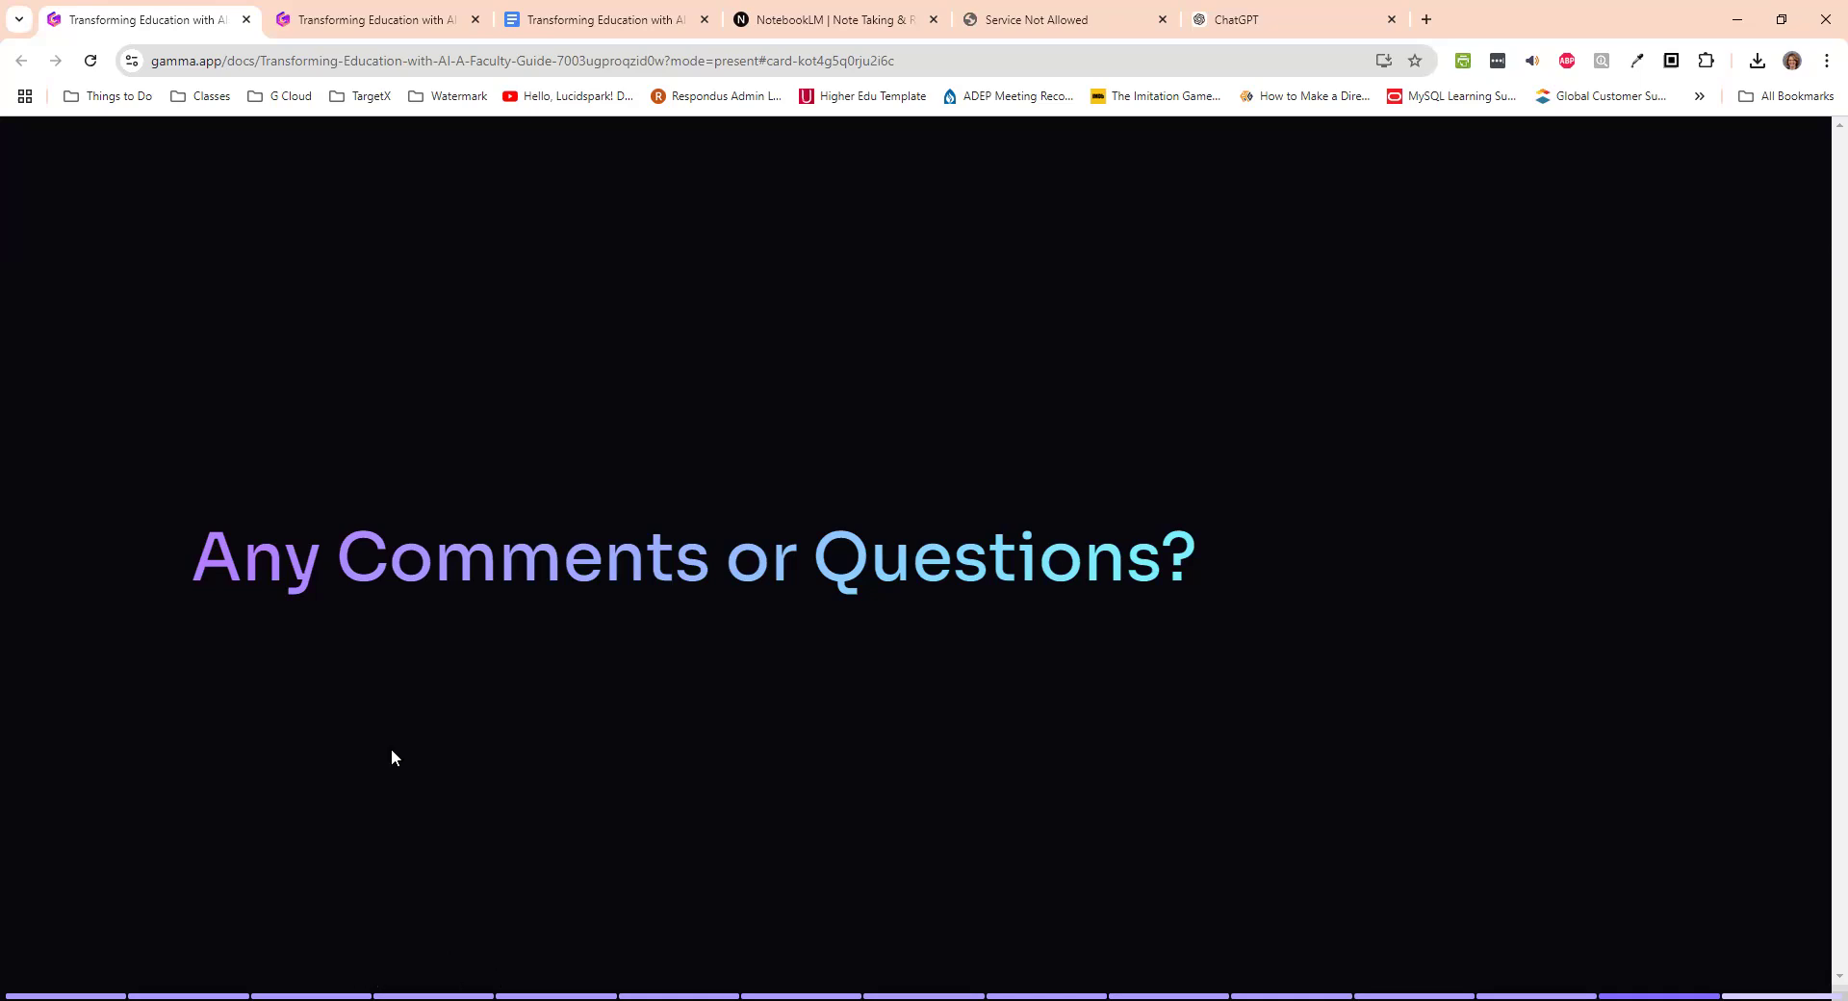
pyautogui.press('Left')
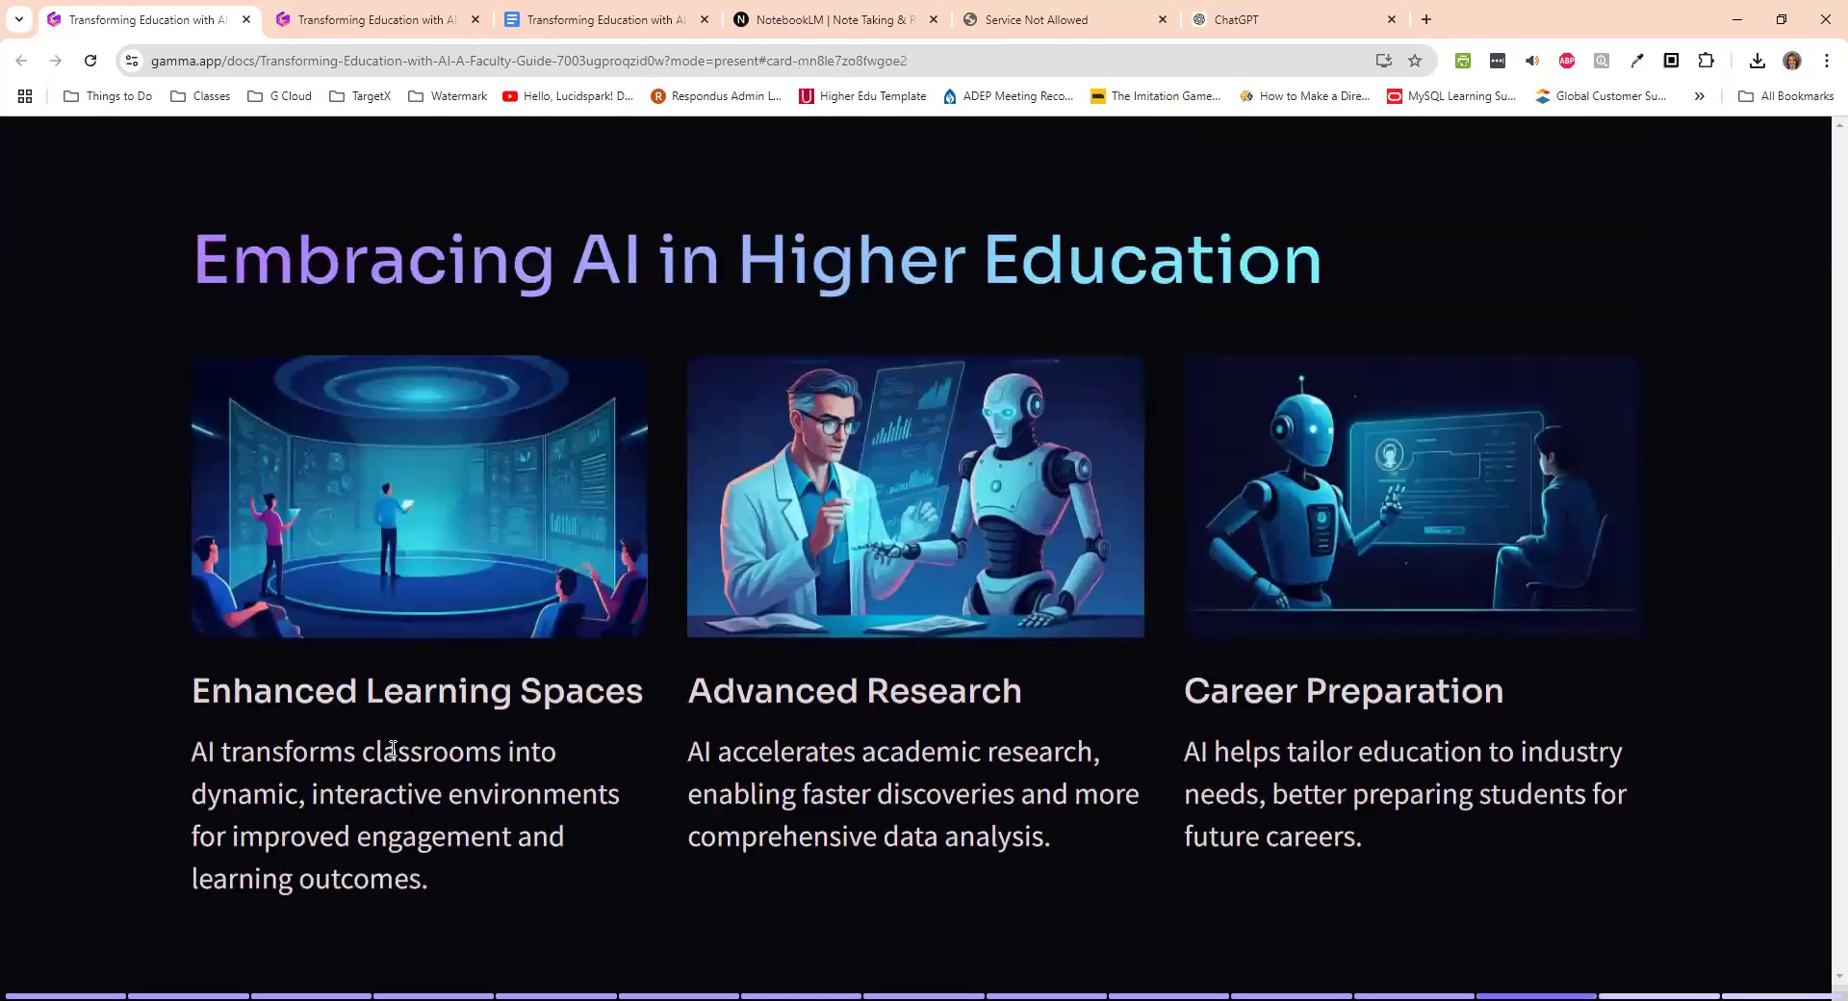
pyautogui.press('Left')
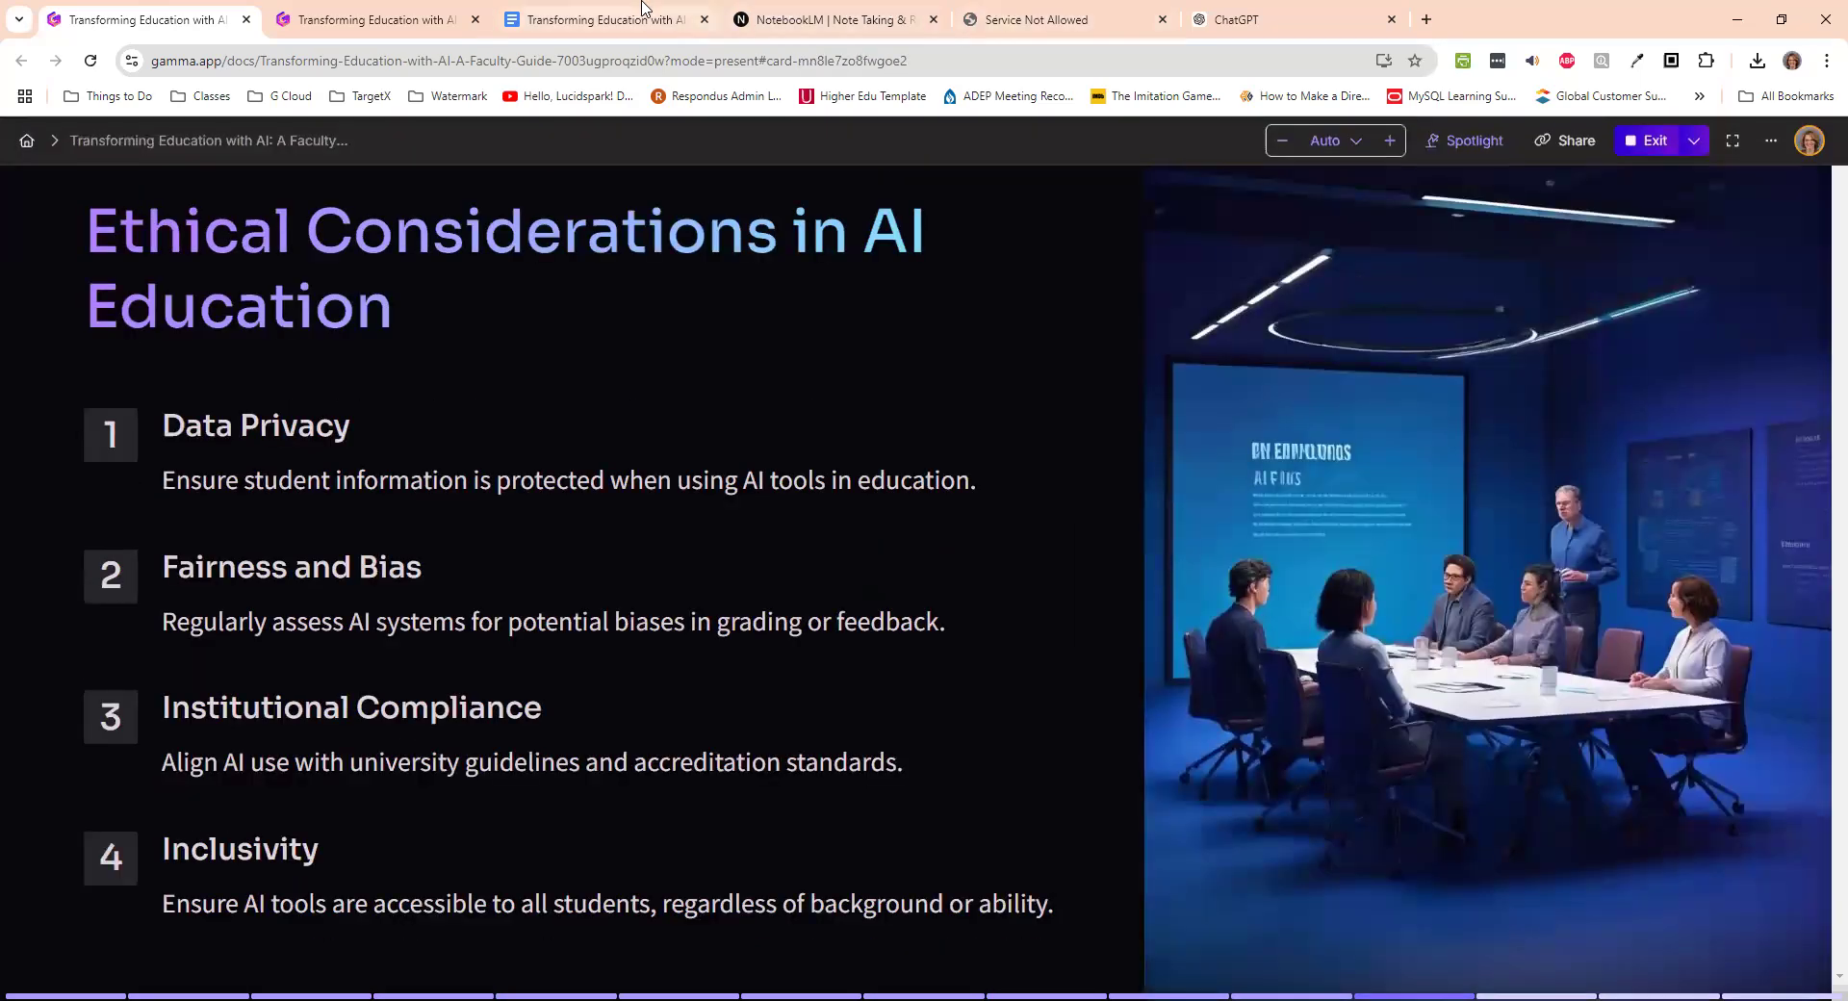
pyautogui.moveTo(643, 8)
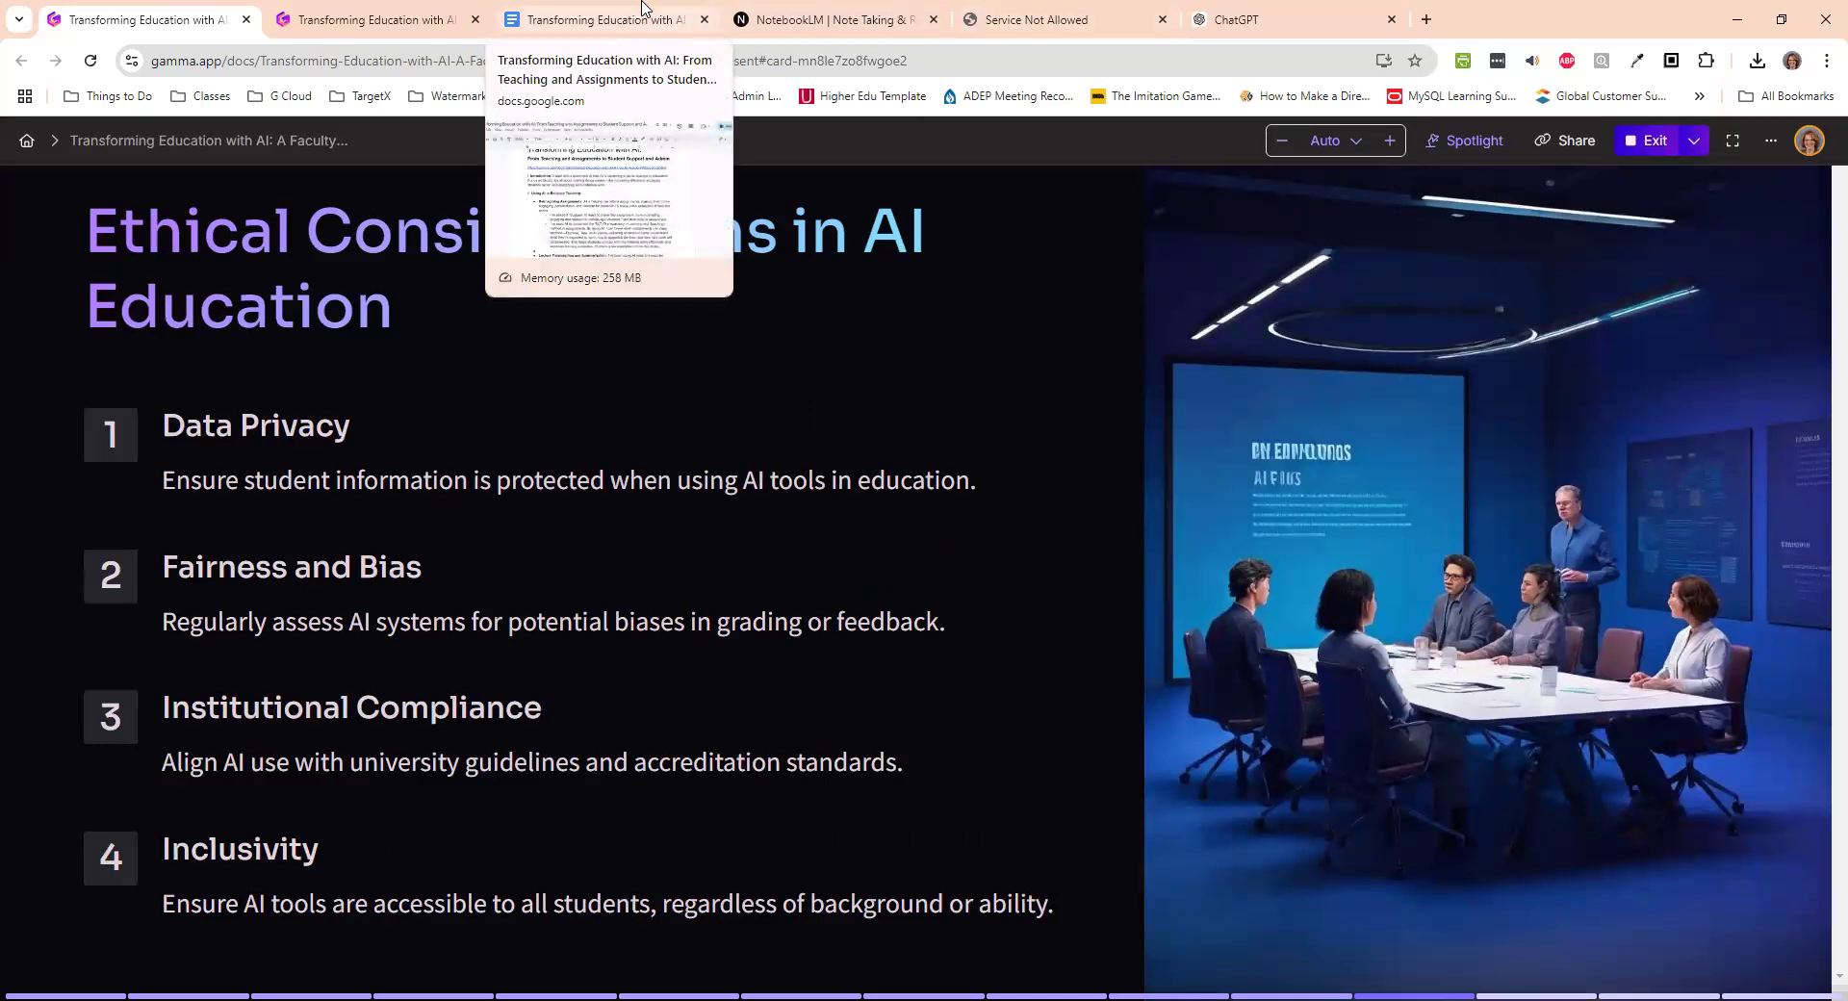
# - Load drive.google.com in the Google Docs tab
pyautogui.click(621, 21)
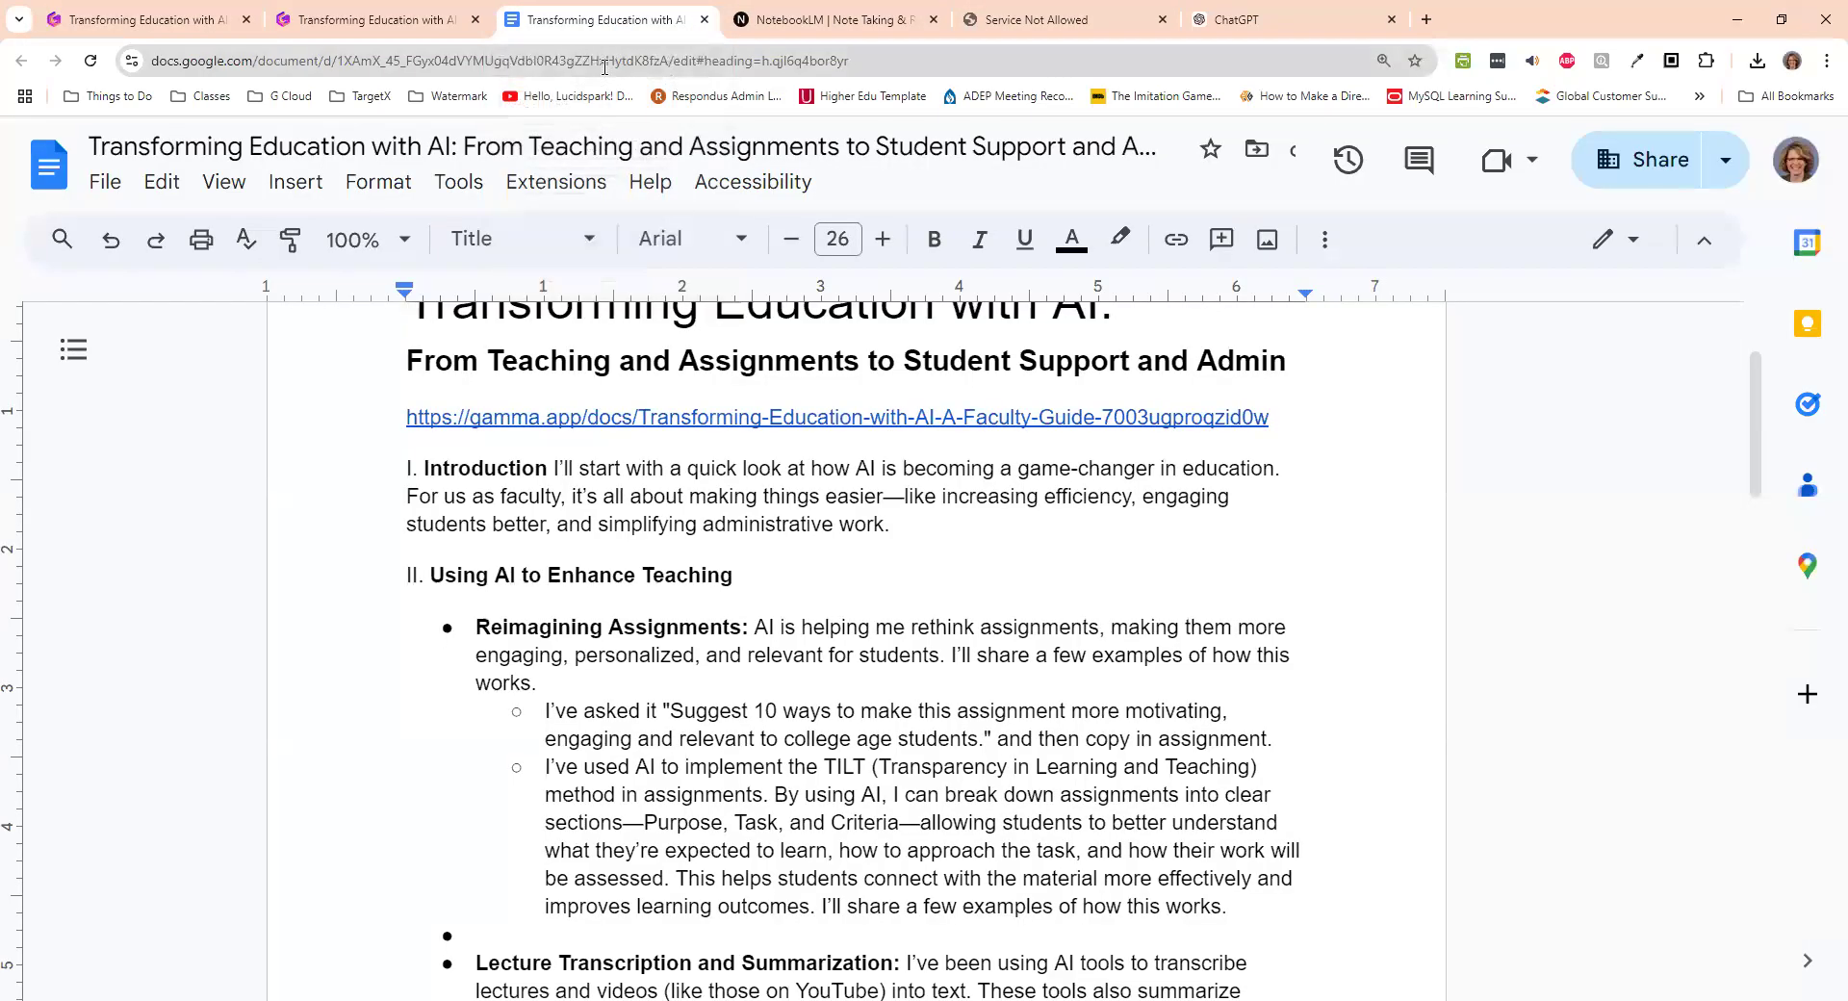
pyautogui.click(605, 60)
pyautogui.write('drive.google.com')
pyautogui.press('Return')
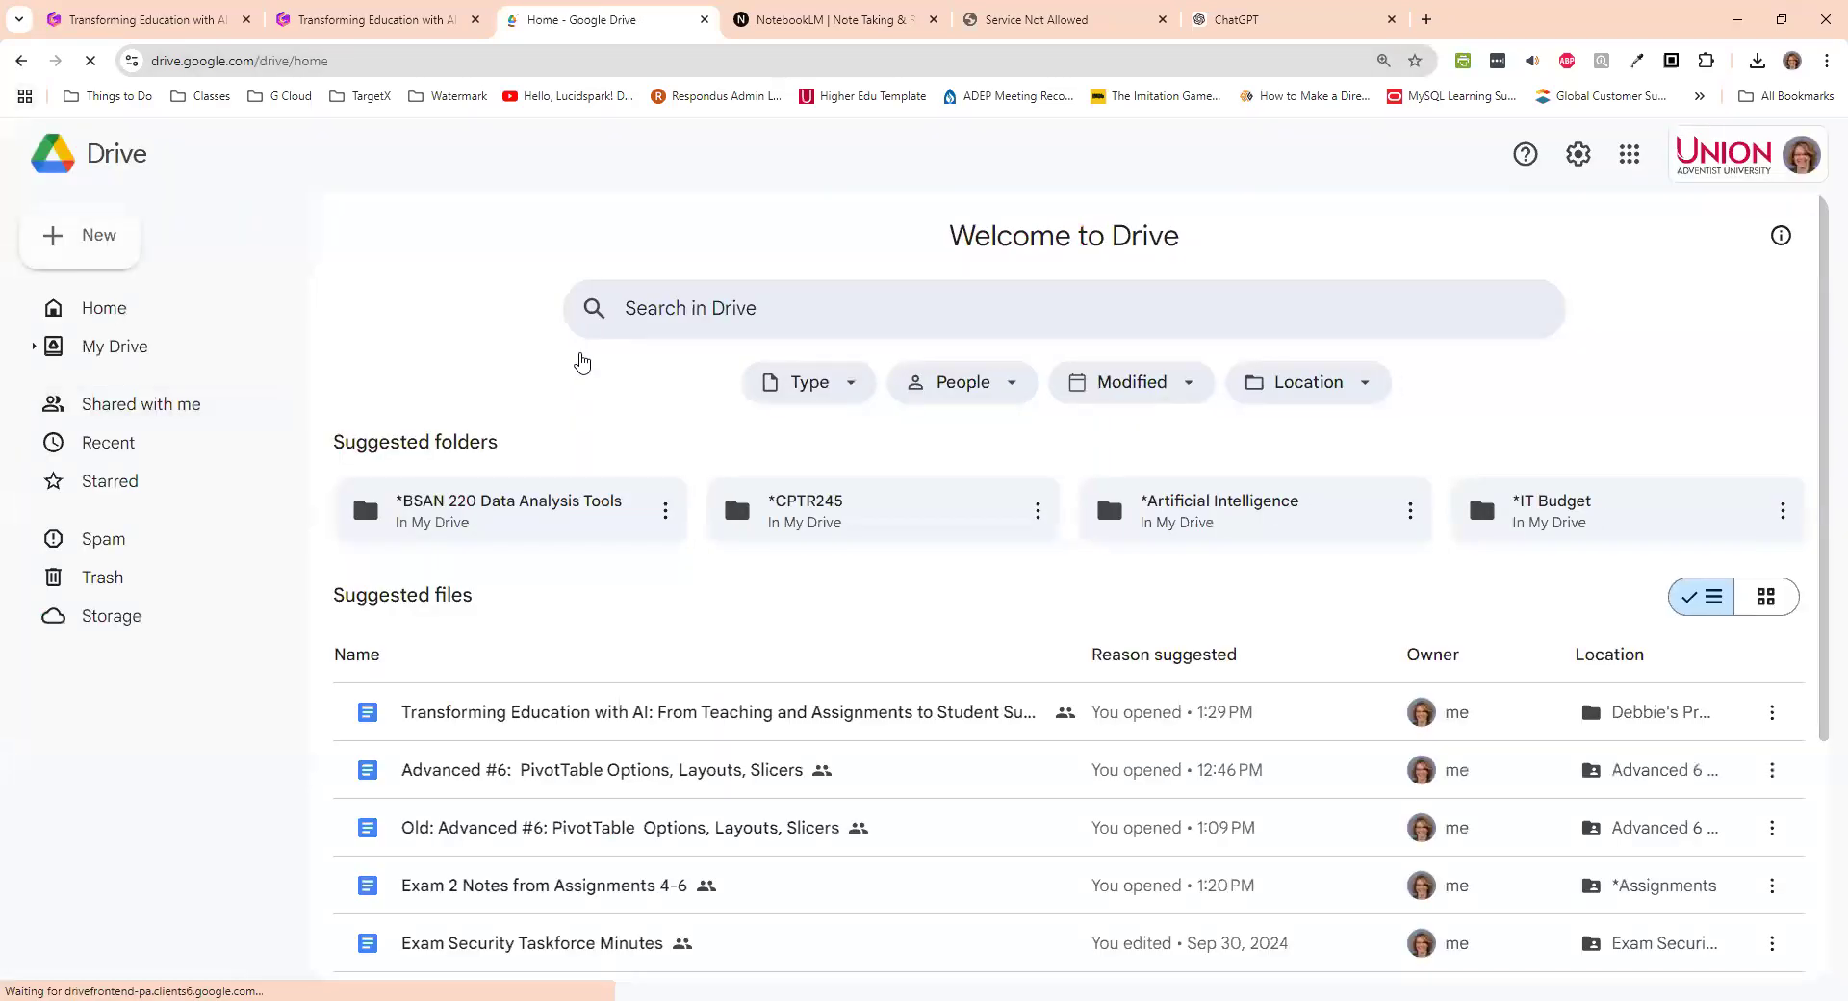
# - Via the AI Excel Assignment bookmark, open 2 Excel > *NEW Excel Assignment (using AI) and preview Excel #1 Overview.pdf
pyautogui.click(202, 96)
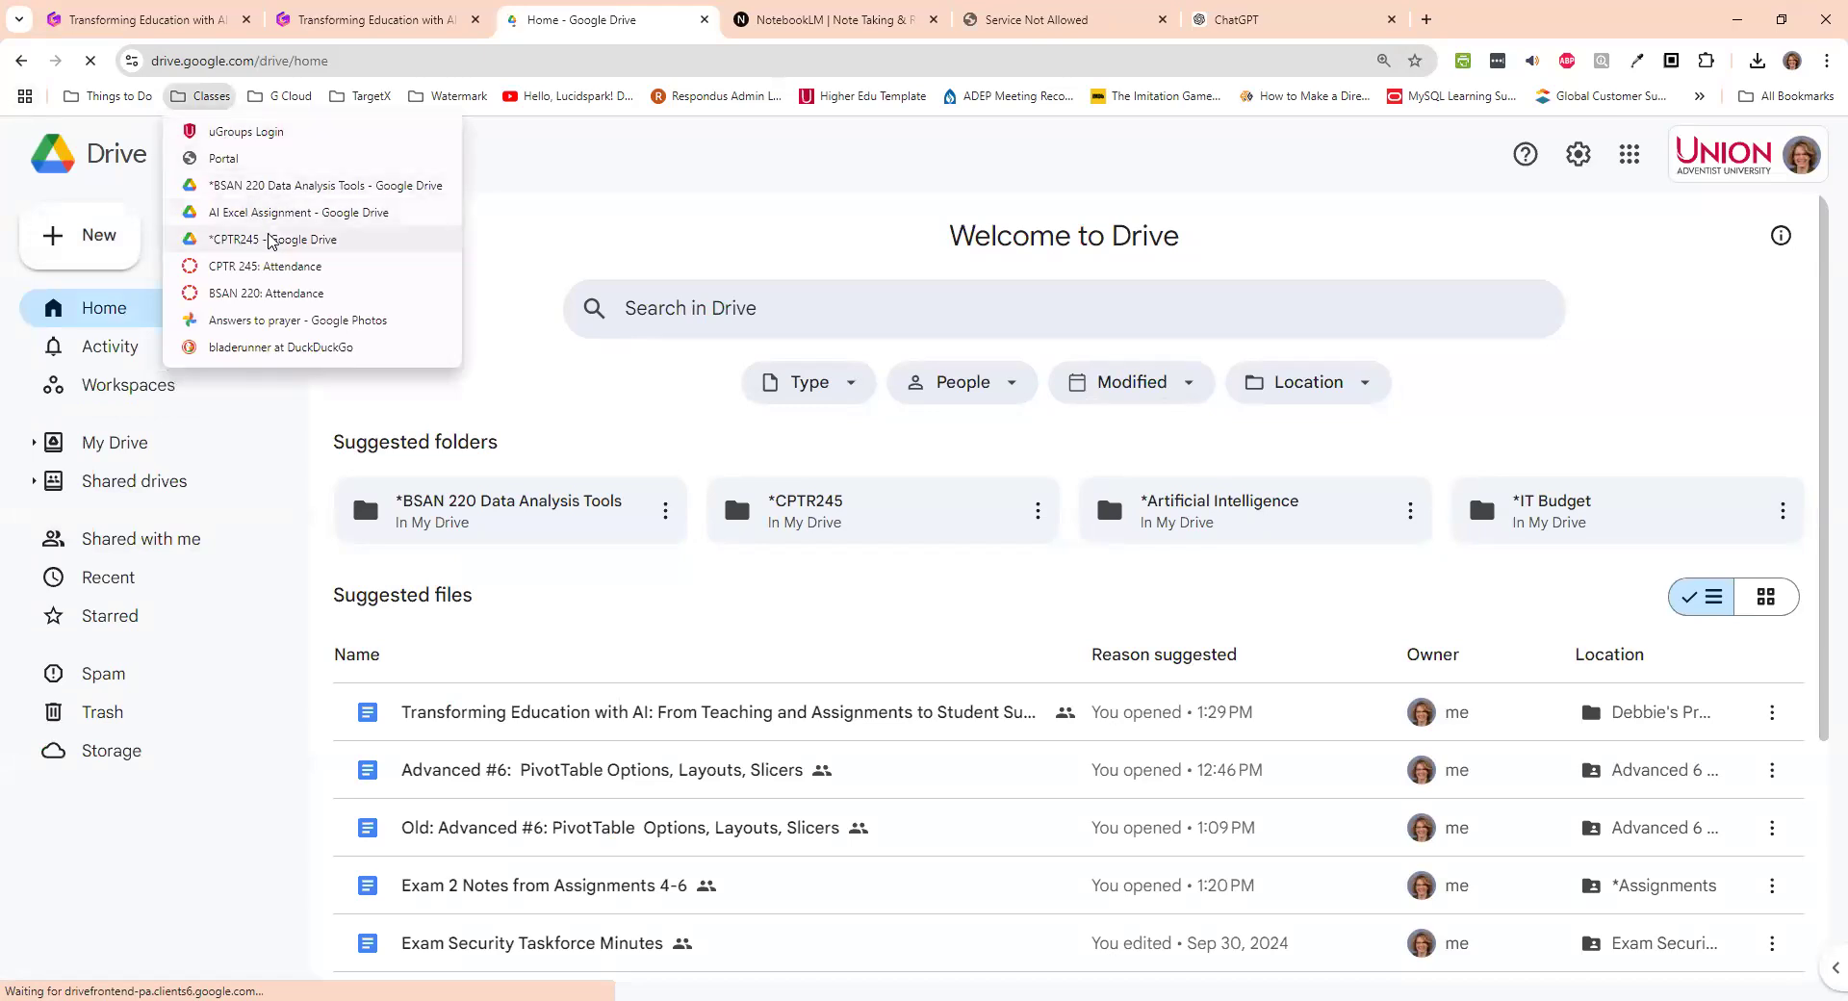
pyautogui.click(276, 208)
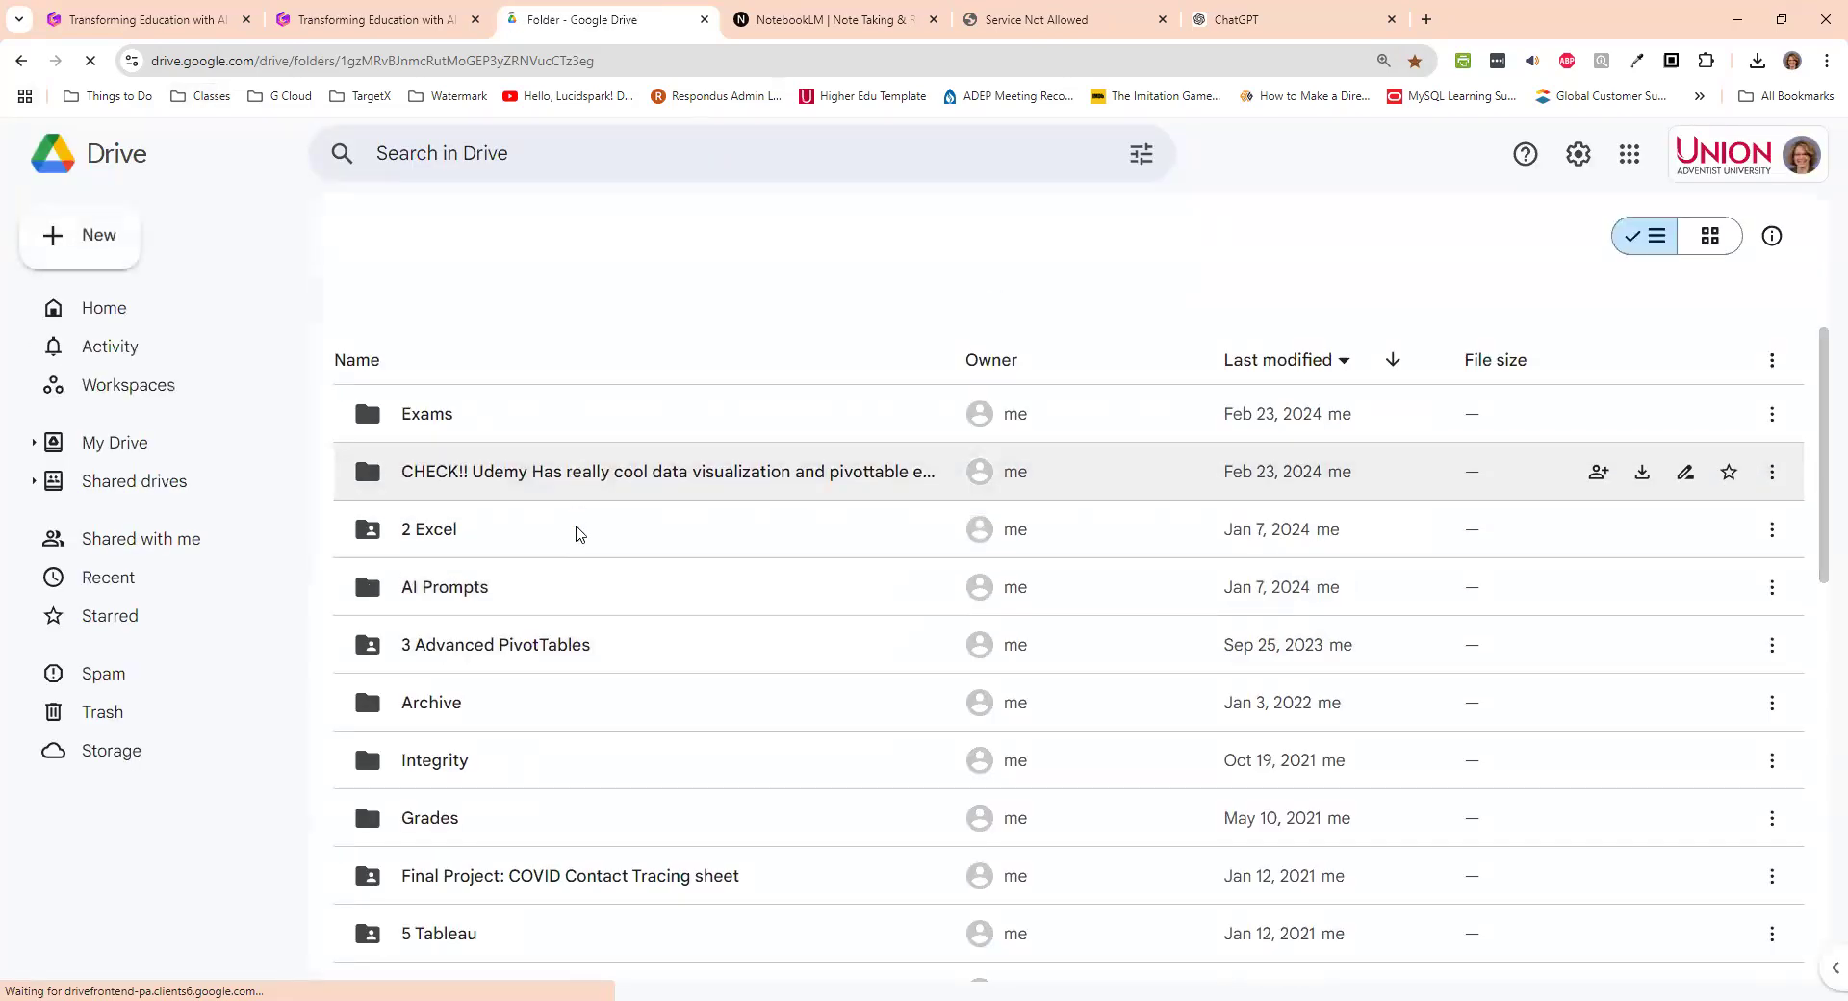
pyautogui.doubleClick(581, 539)
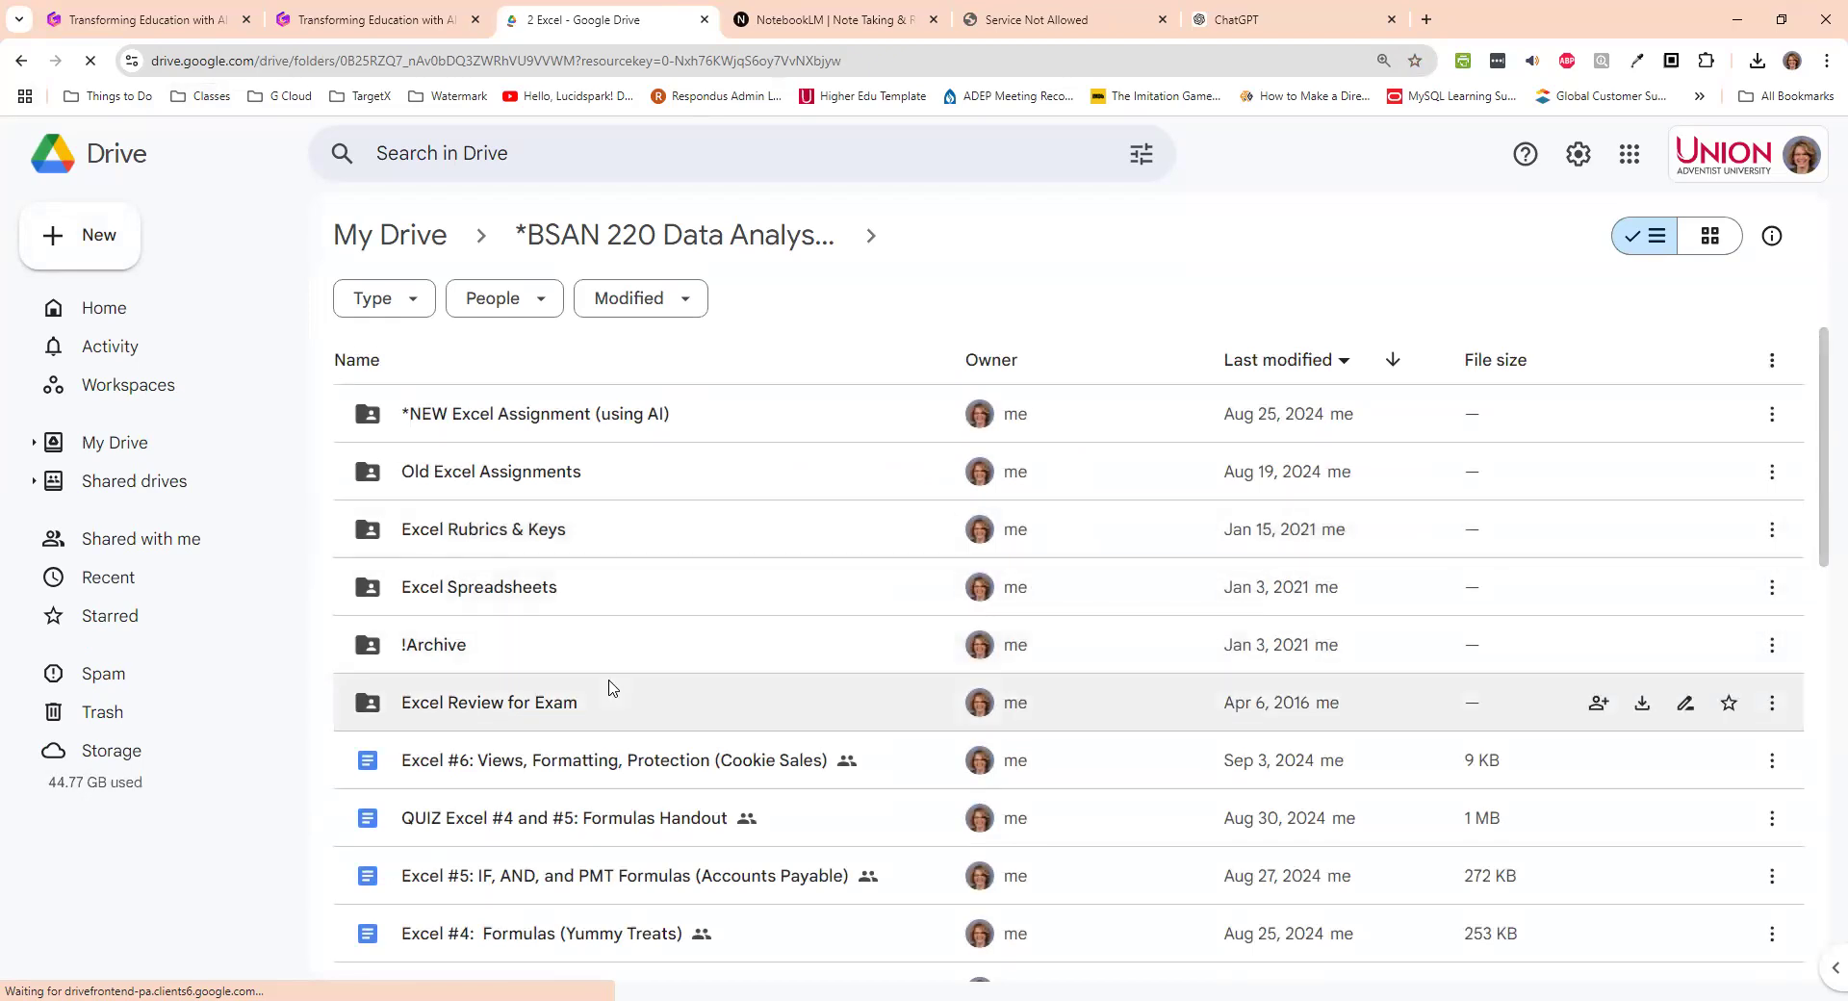
pyautogui.click(590, 420)
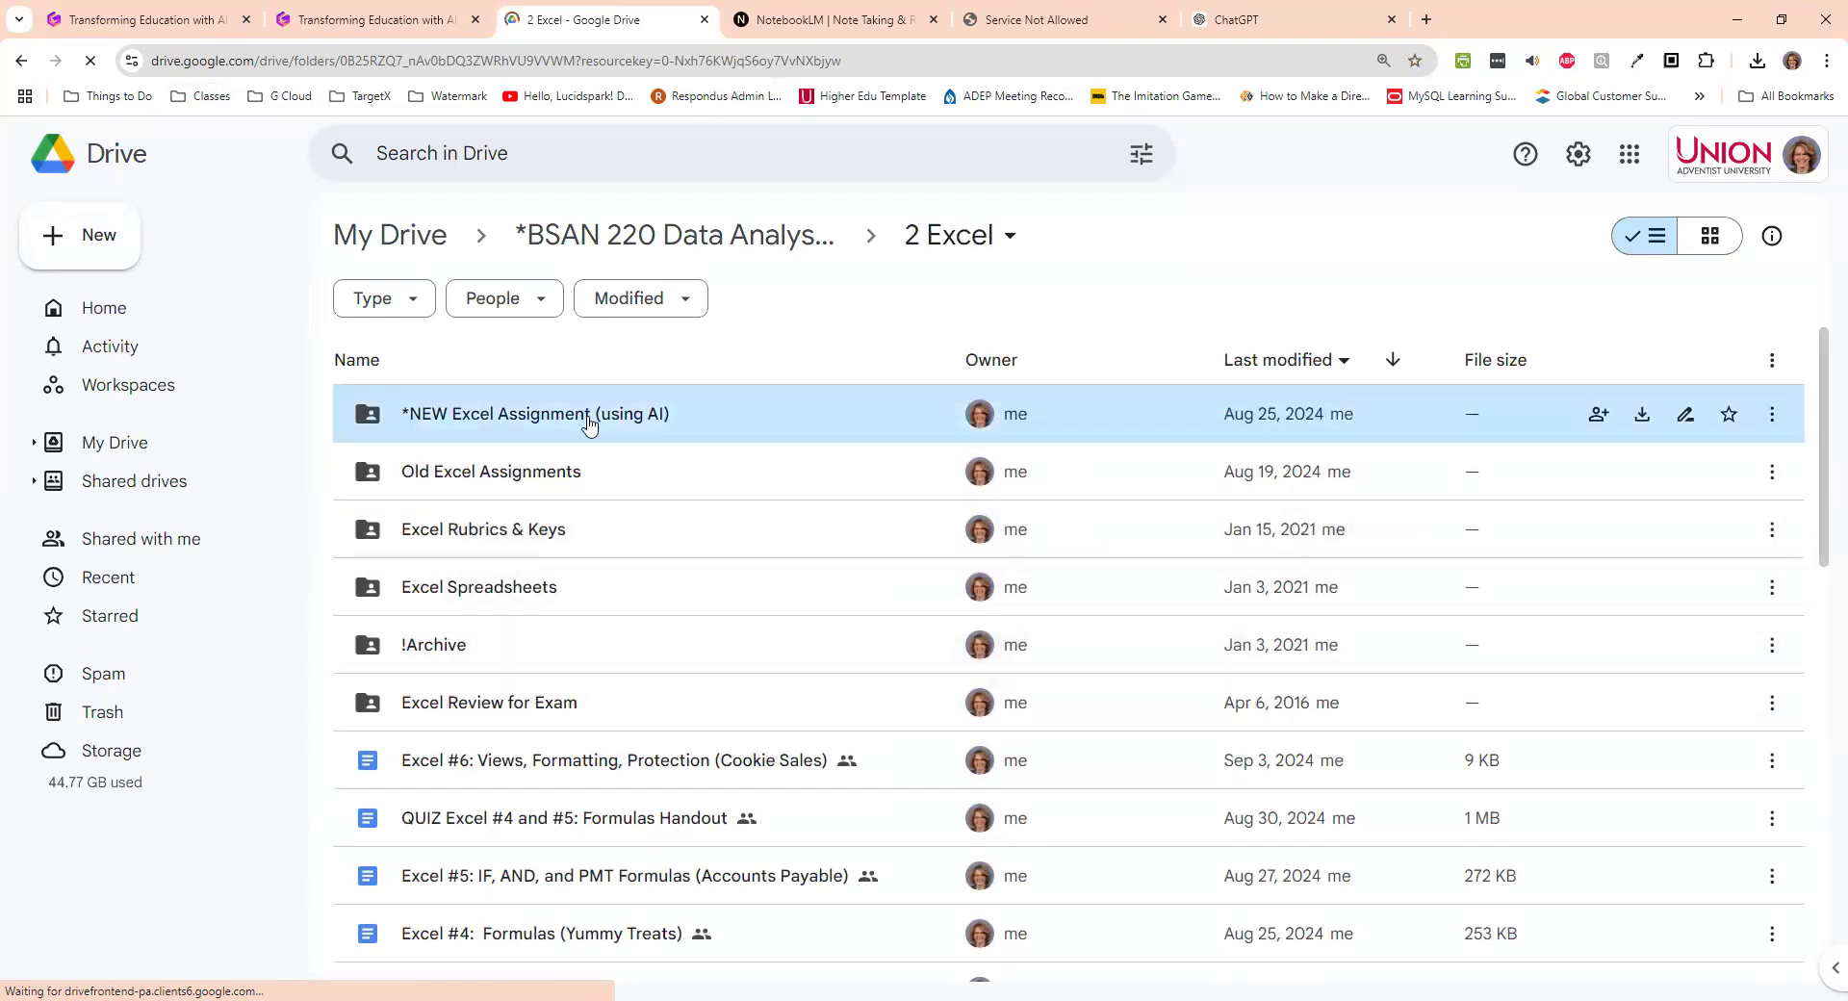
pyautogui.doubleClick(590, 420)
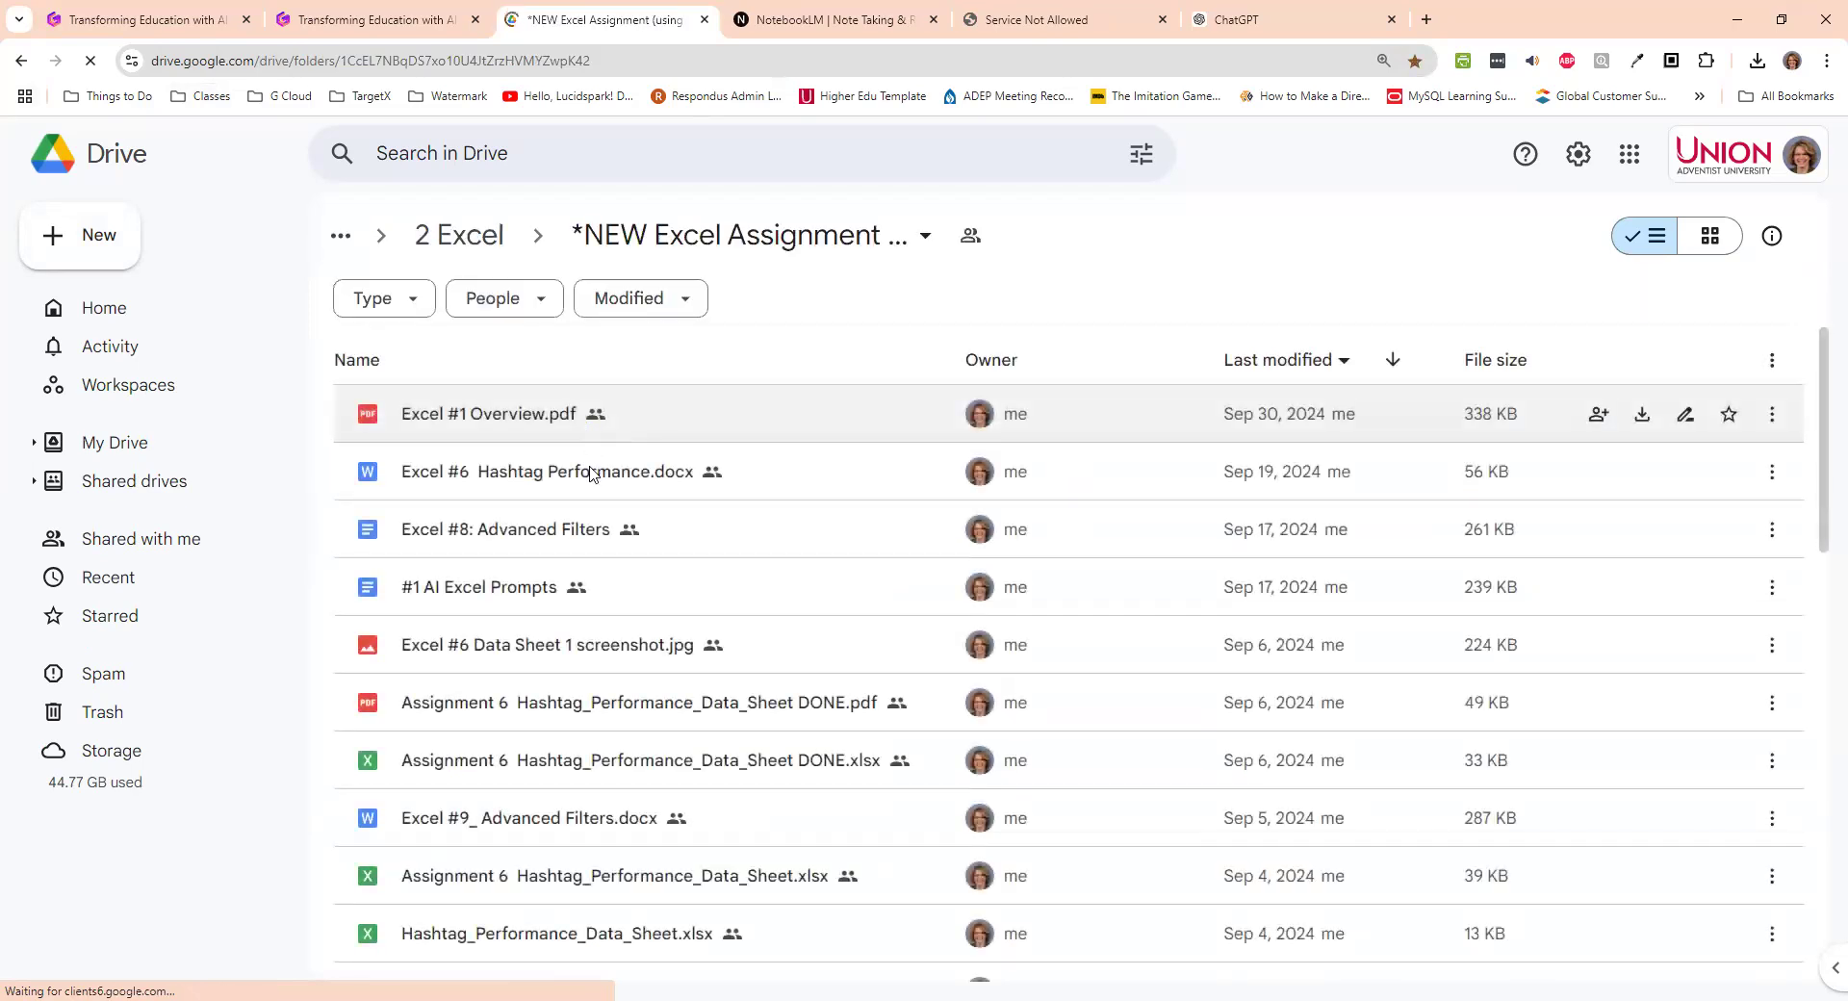
pyautogui.doubleClick(562, 422)
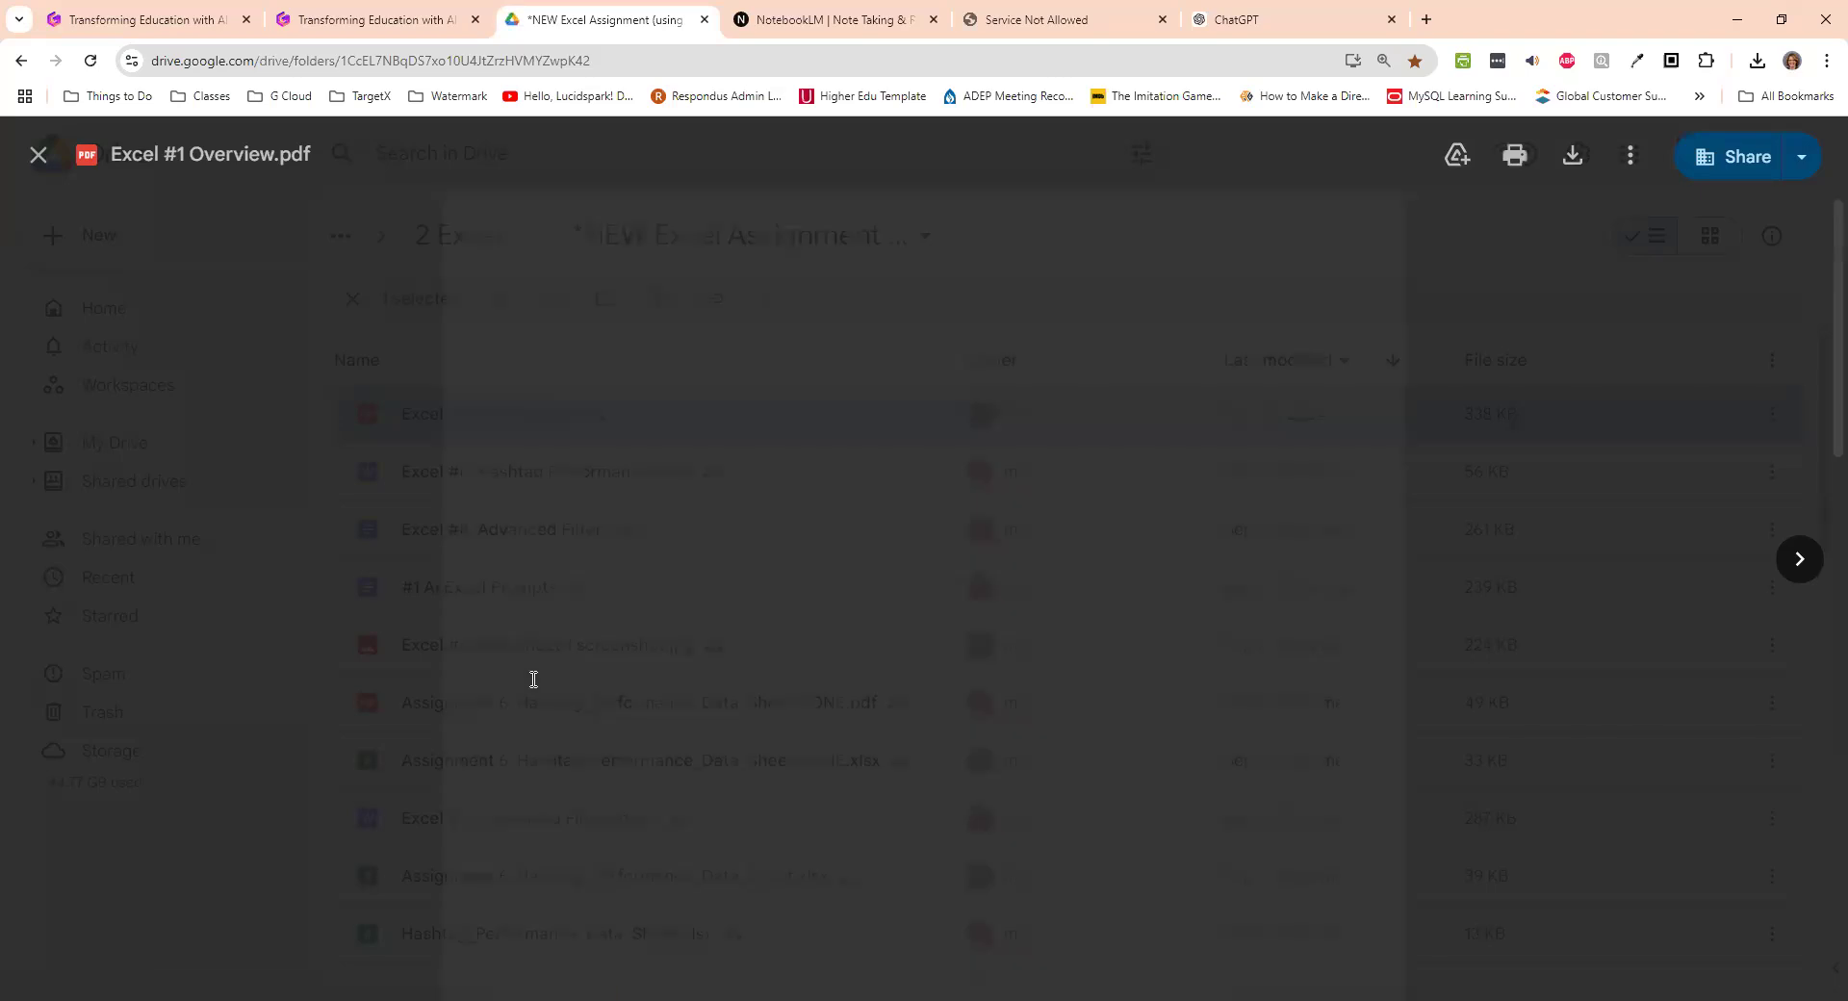
# - Scroll the Excel #1 Overview preview, close it, and browse the folder's file list
pyautogui.scroll(-20, 532, 667)
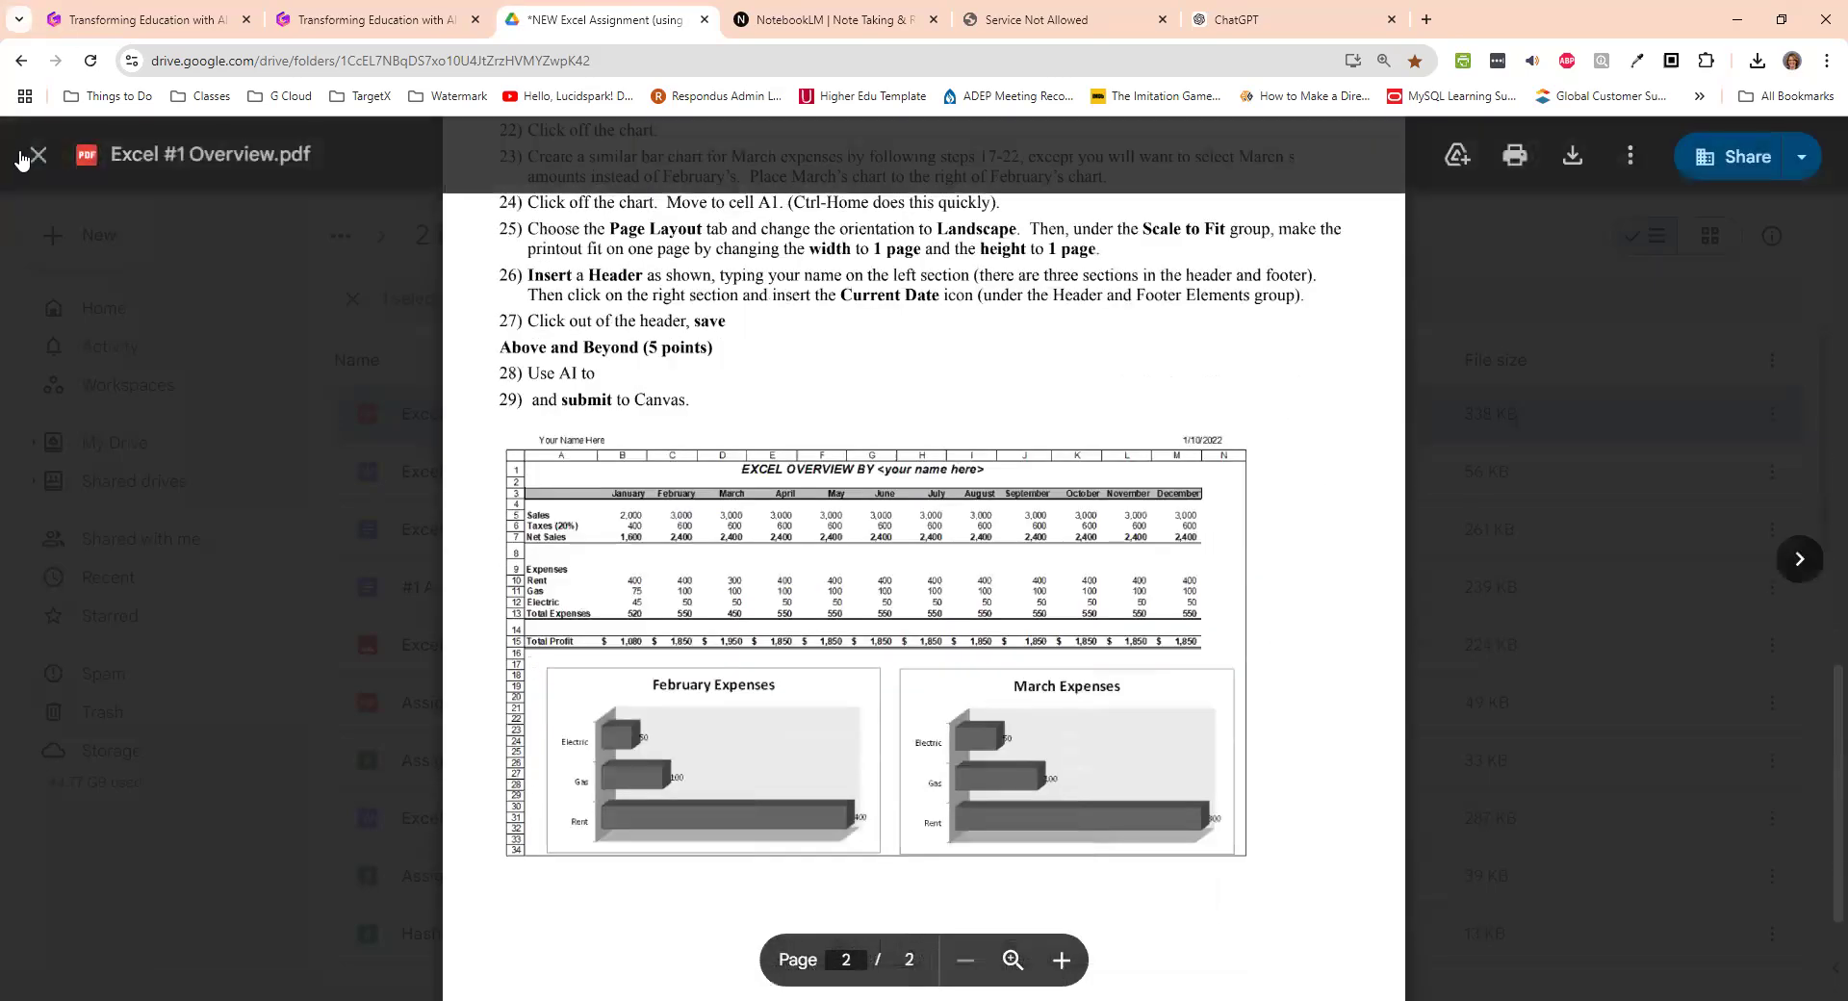
pyautogui.click(36, 155)
pyautogui.scroll(-3, 582, 763)
pyautogui.scroll(-1, 581, 765)
pyautogui.scroll(1, 580, 763)
pyautogui.scroll(2, 580, 768)
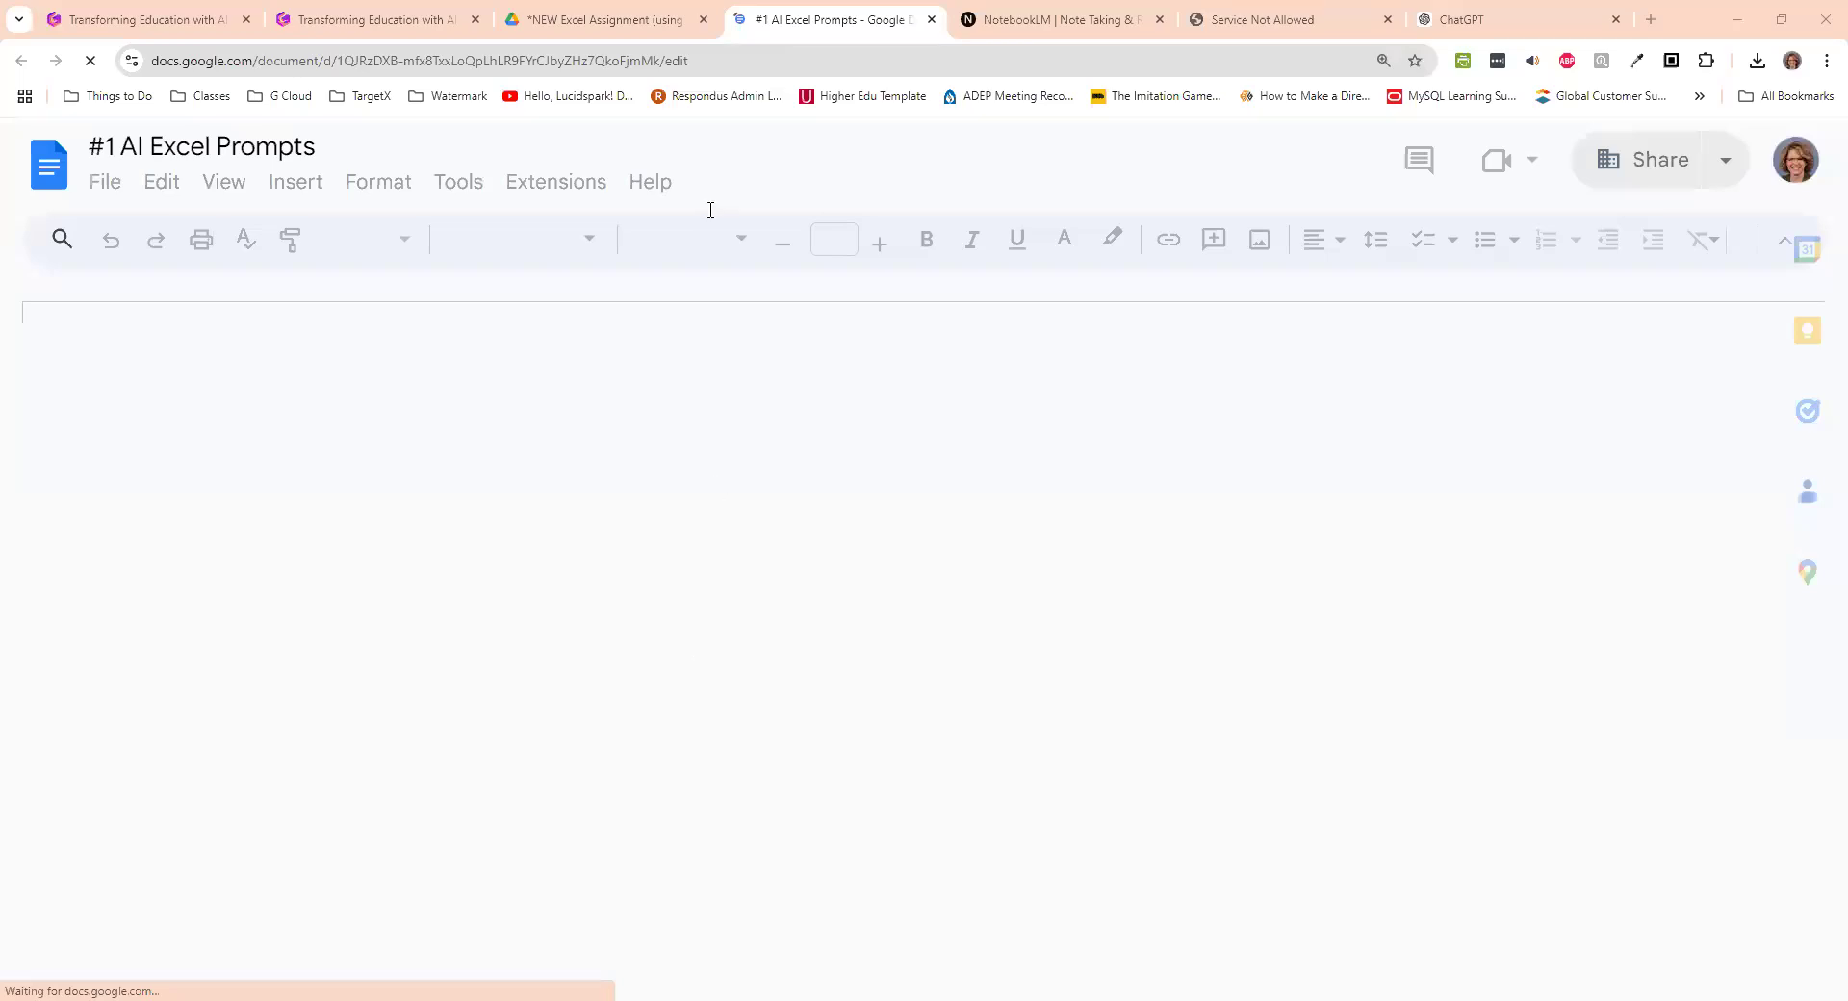
# - Return to the Excel assignment folder and sort its files by name
pyautogui.click(612, 19)
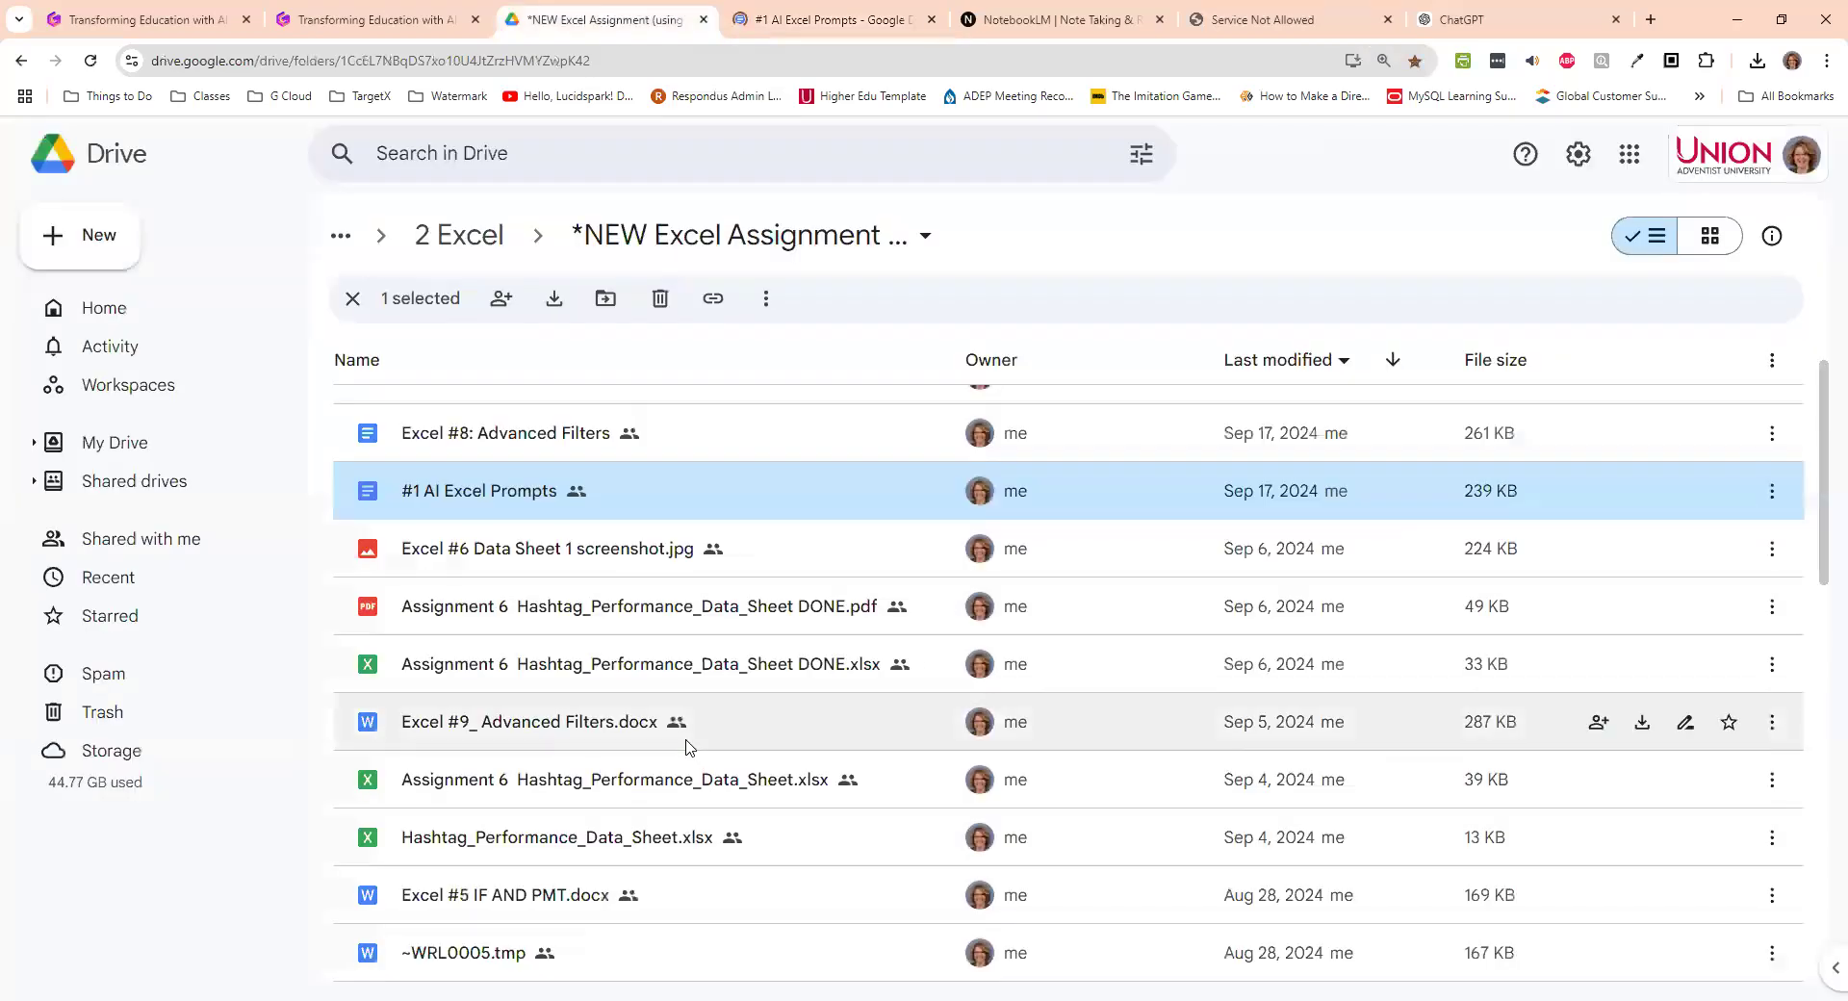
pyautogui.scroll(1, 686, 739)
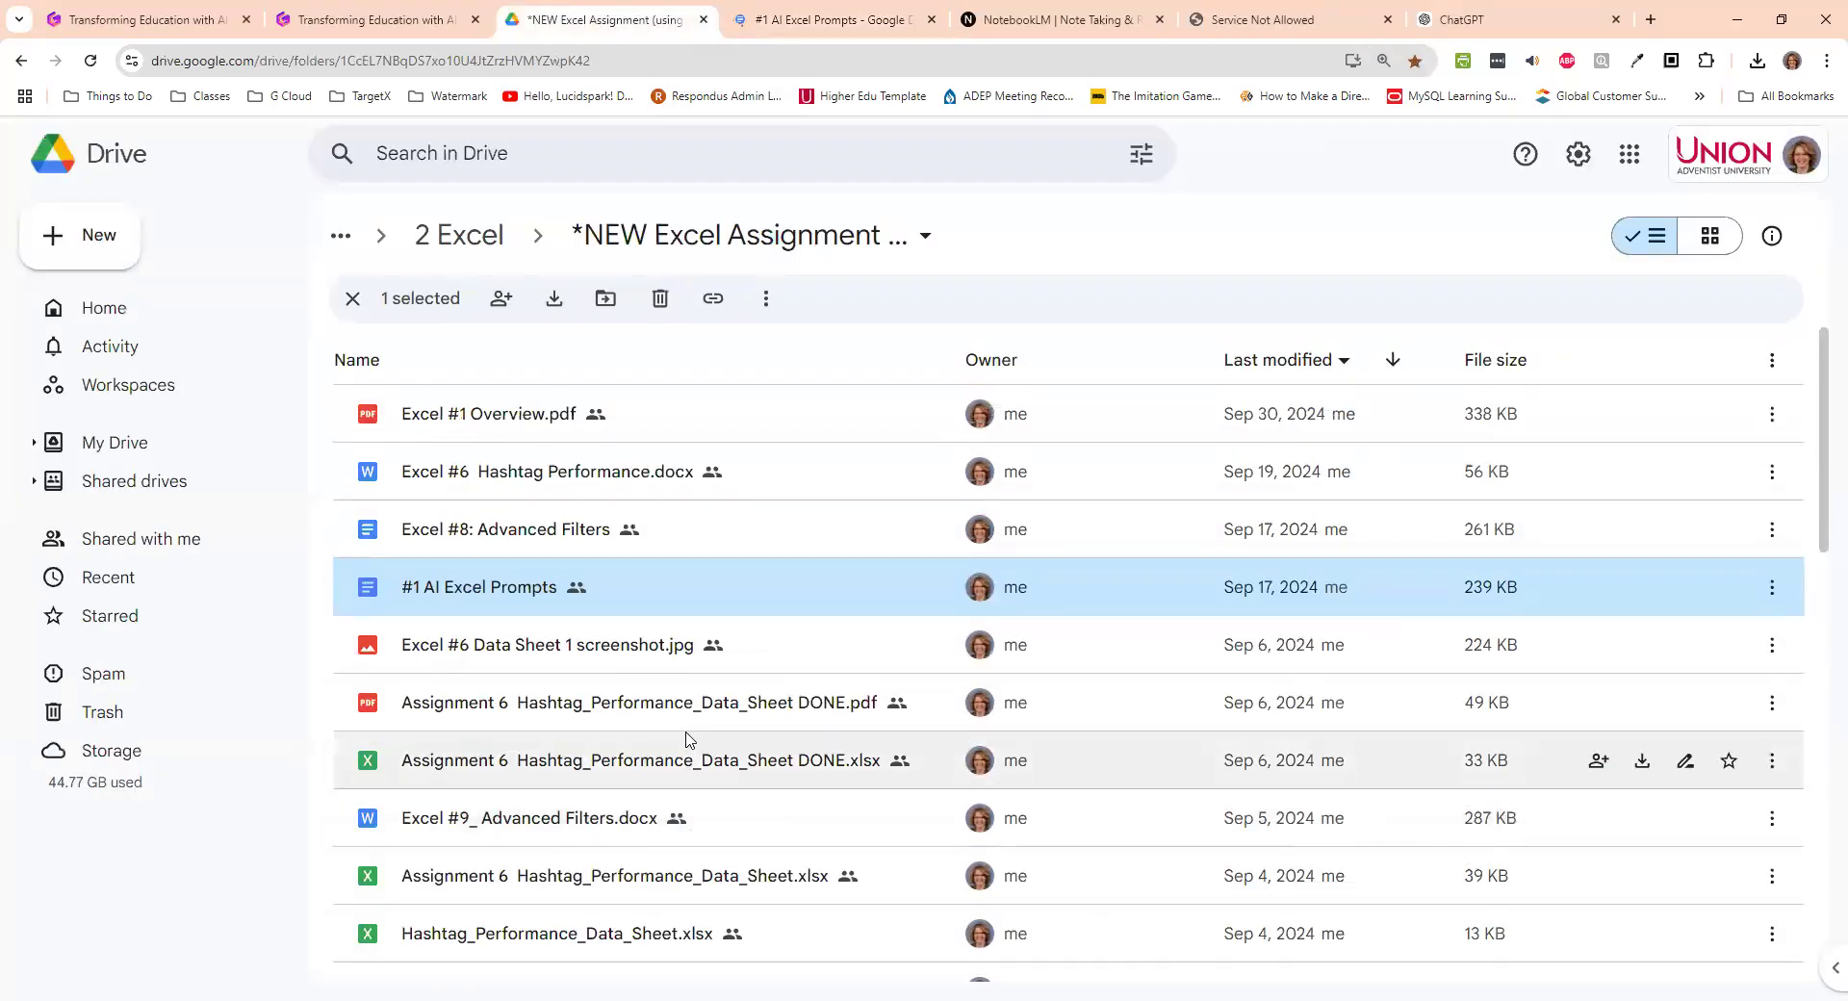
pyautogui.scroll(-2, 686, 738)
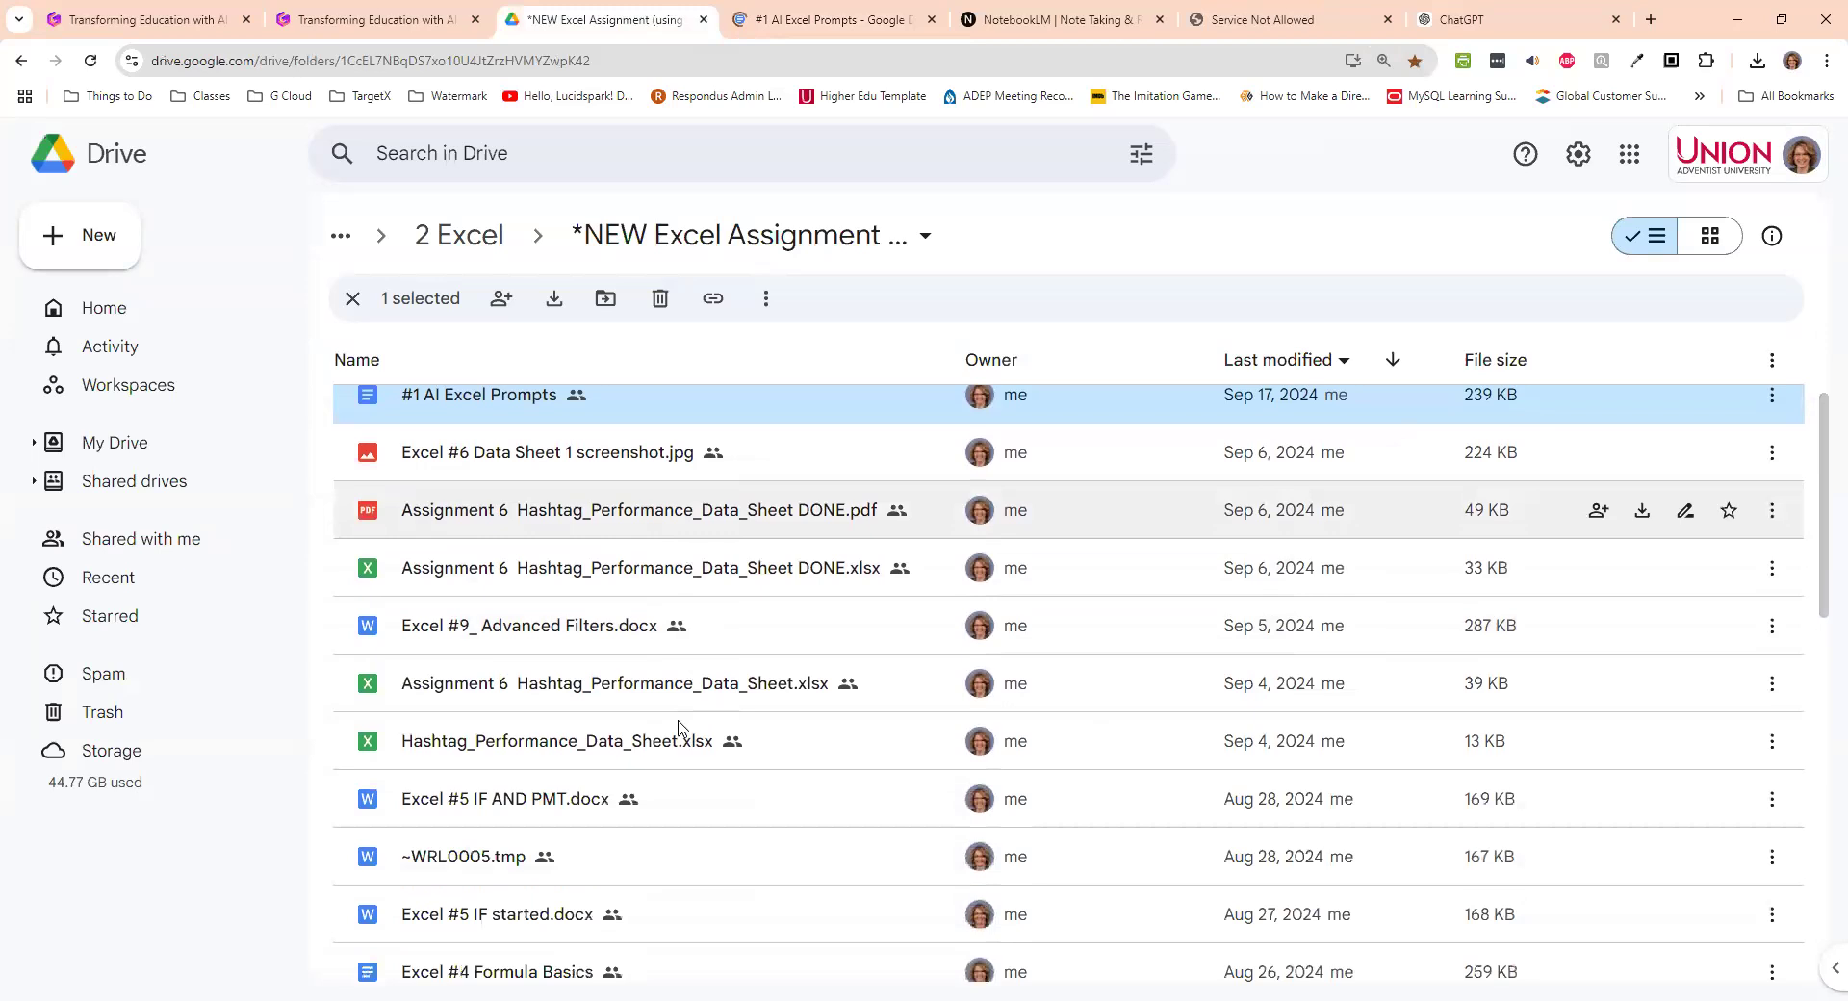
pyautogui.click(607, 383)
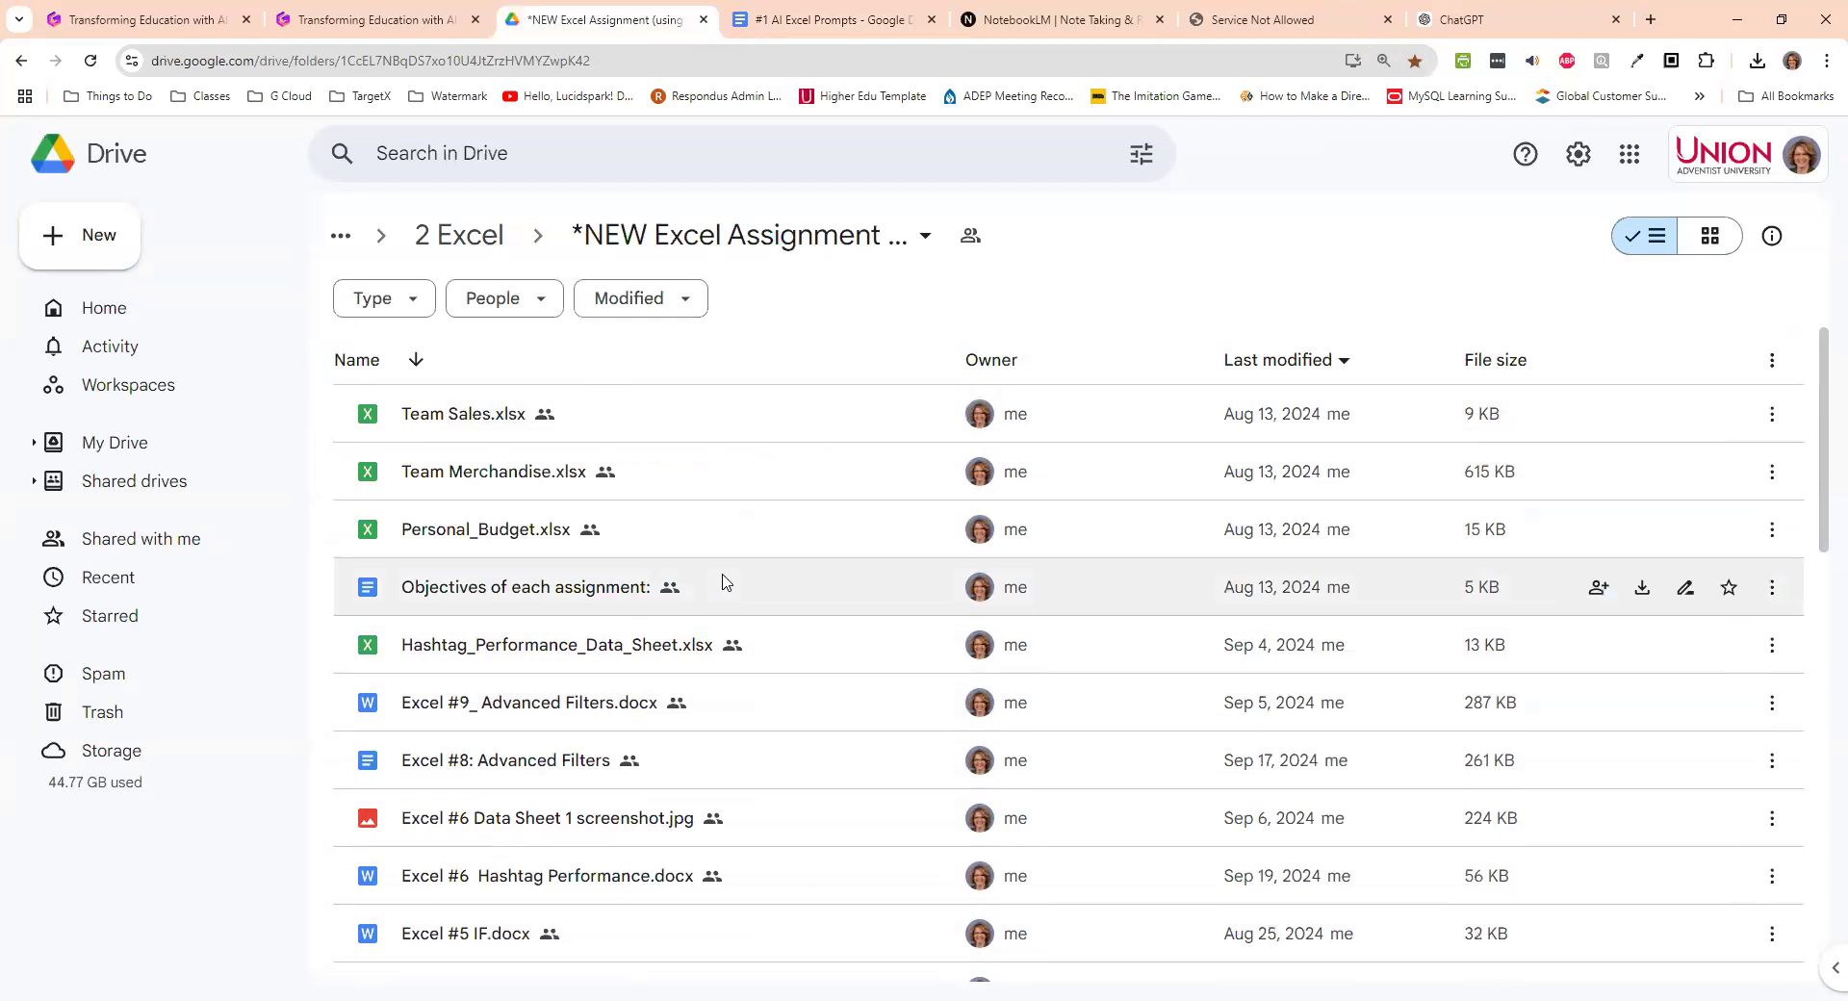
# - Scroll down the sorted list and preview Excel #1 Personal Budget.pdf
pyautogui.scroll(-4, 712, 578)
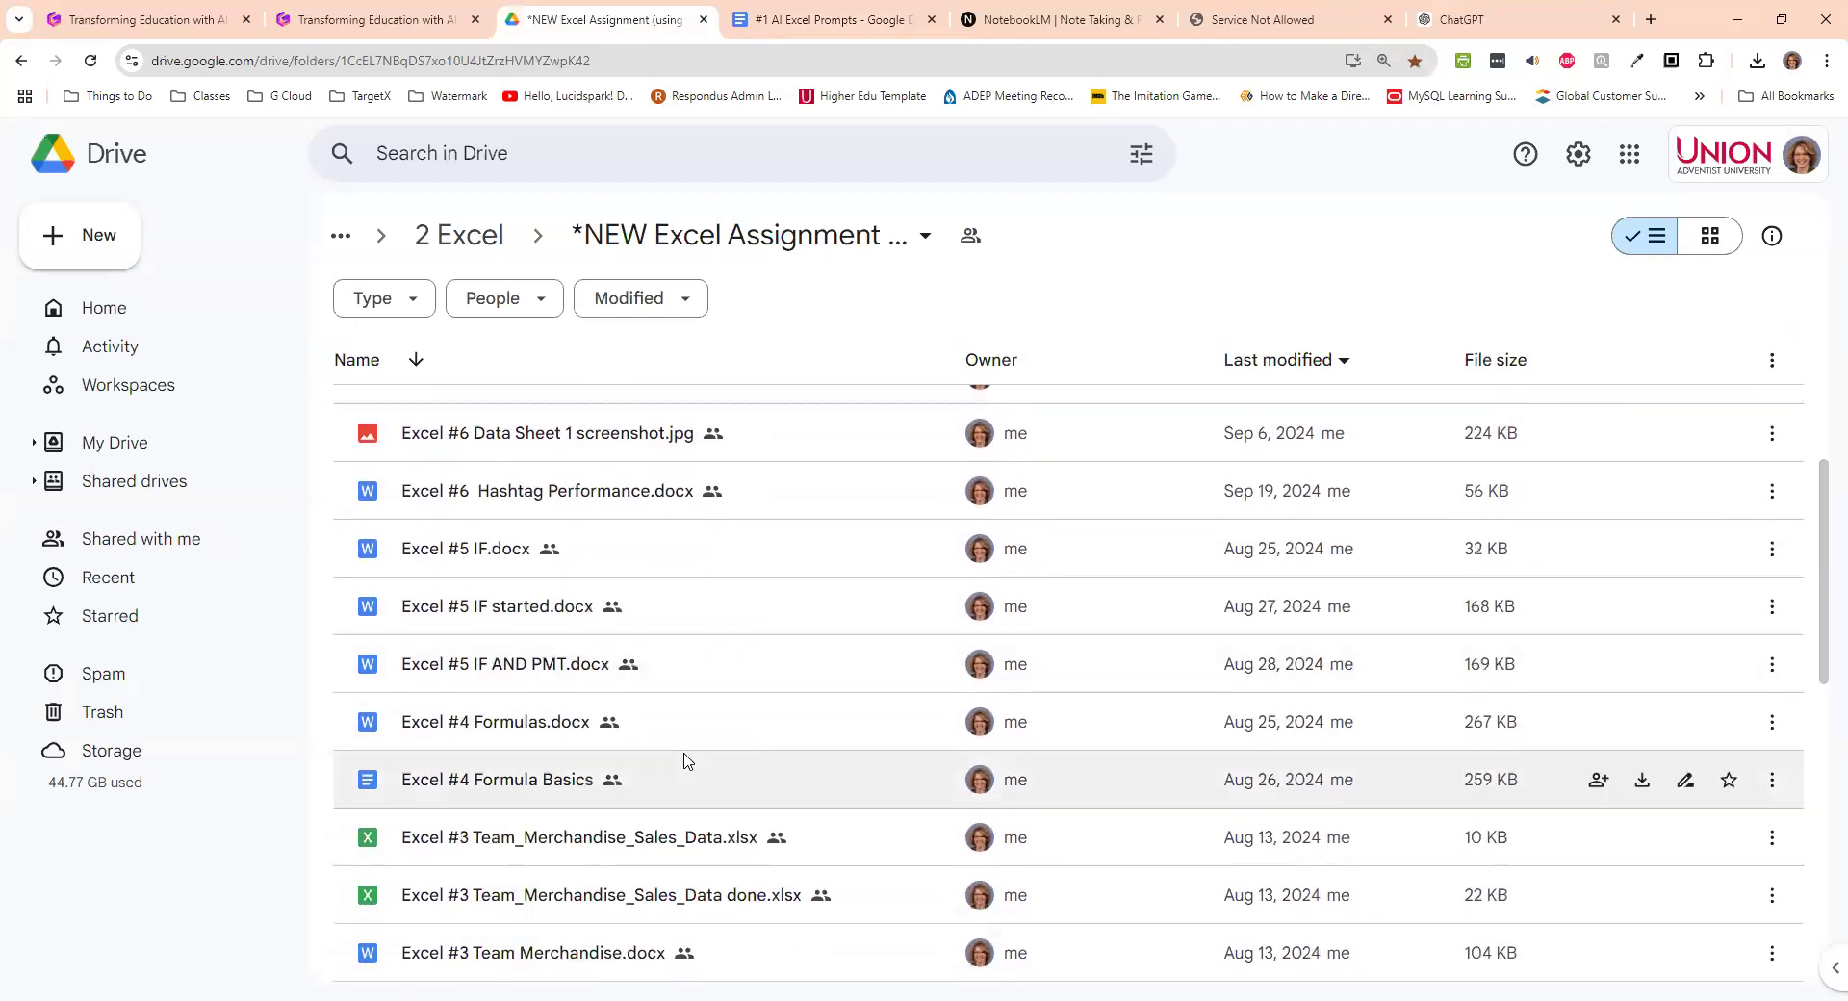
pyautogui.scroll(-4, 683, 770)
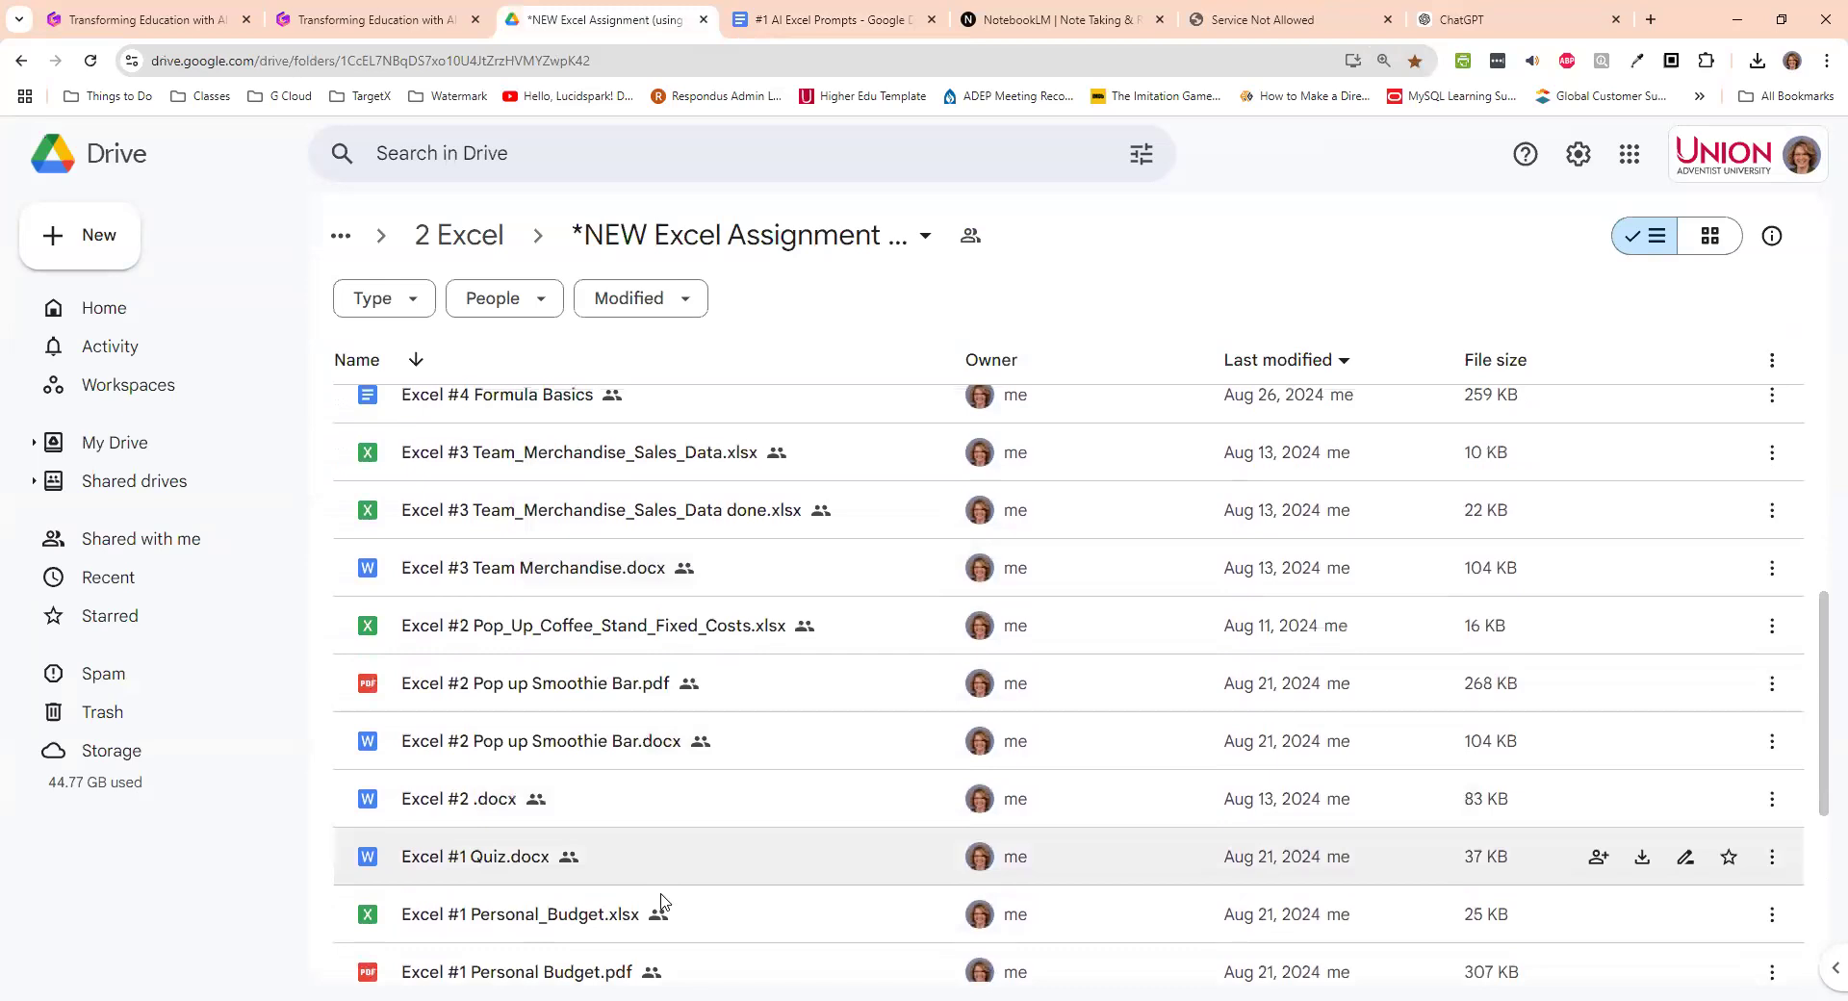
pyautogui.scroll(-2, 565, 961)
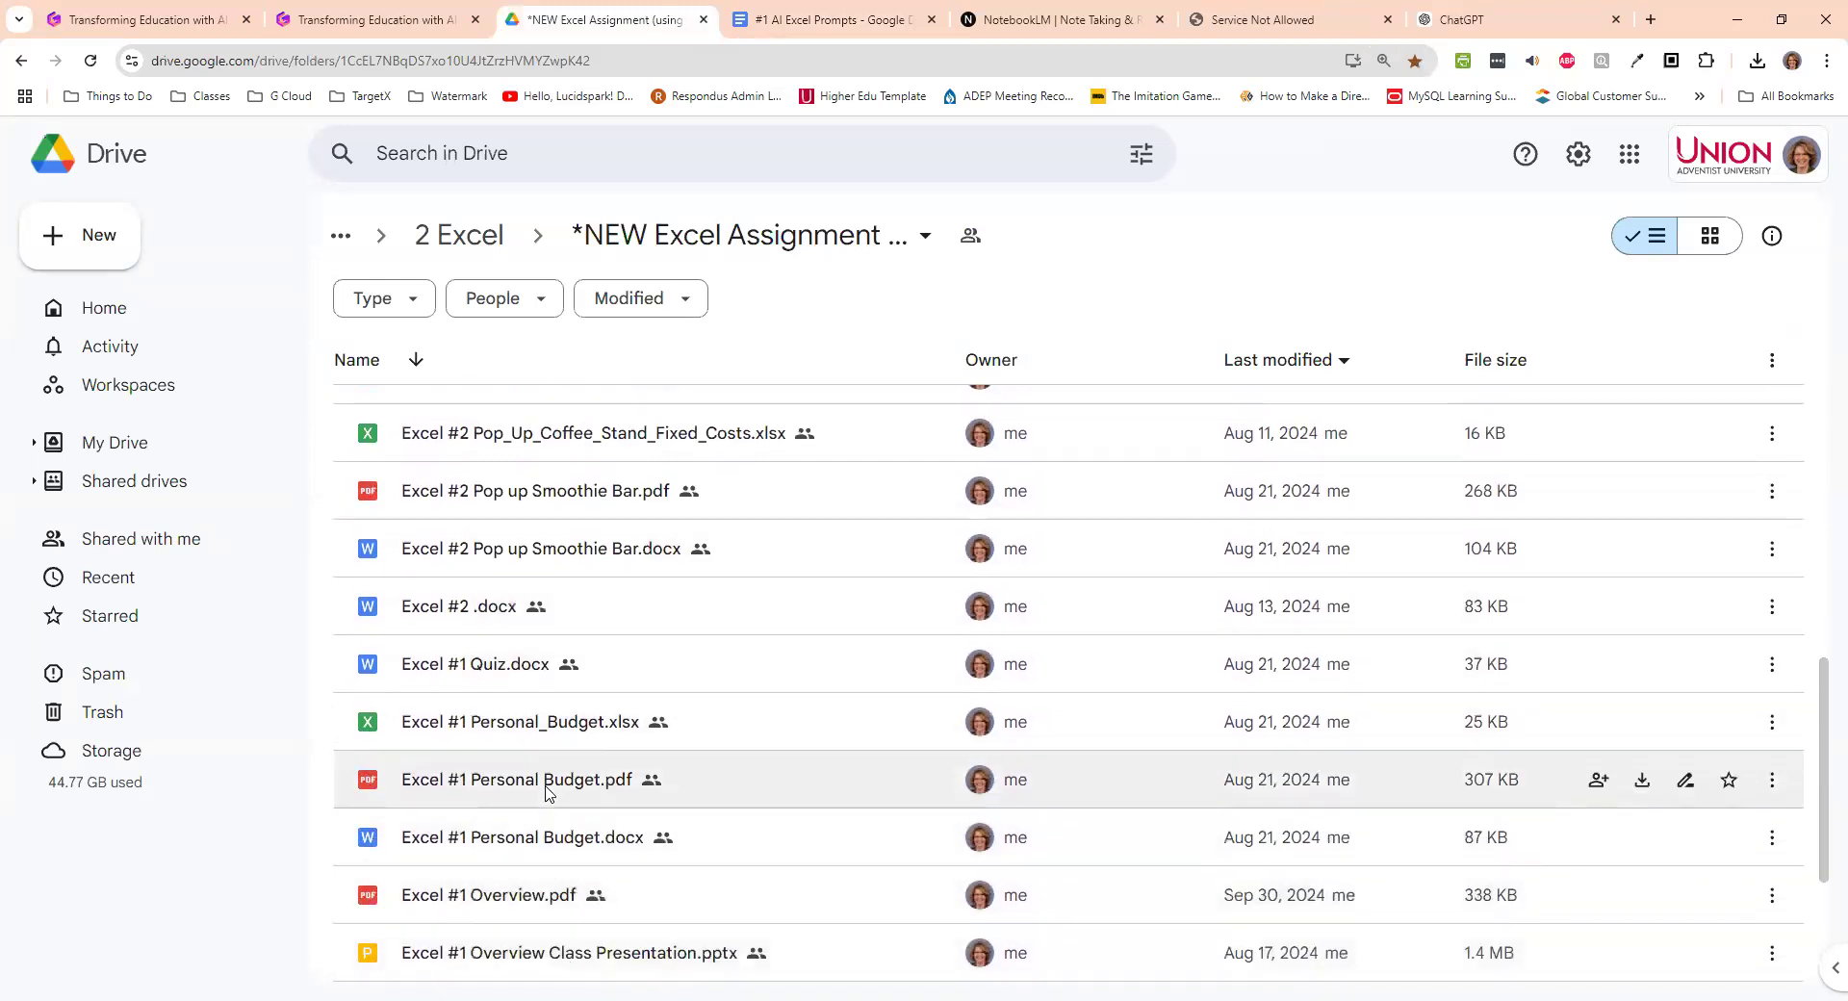
pyautogui.press('Up')
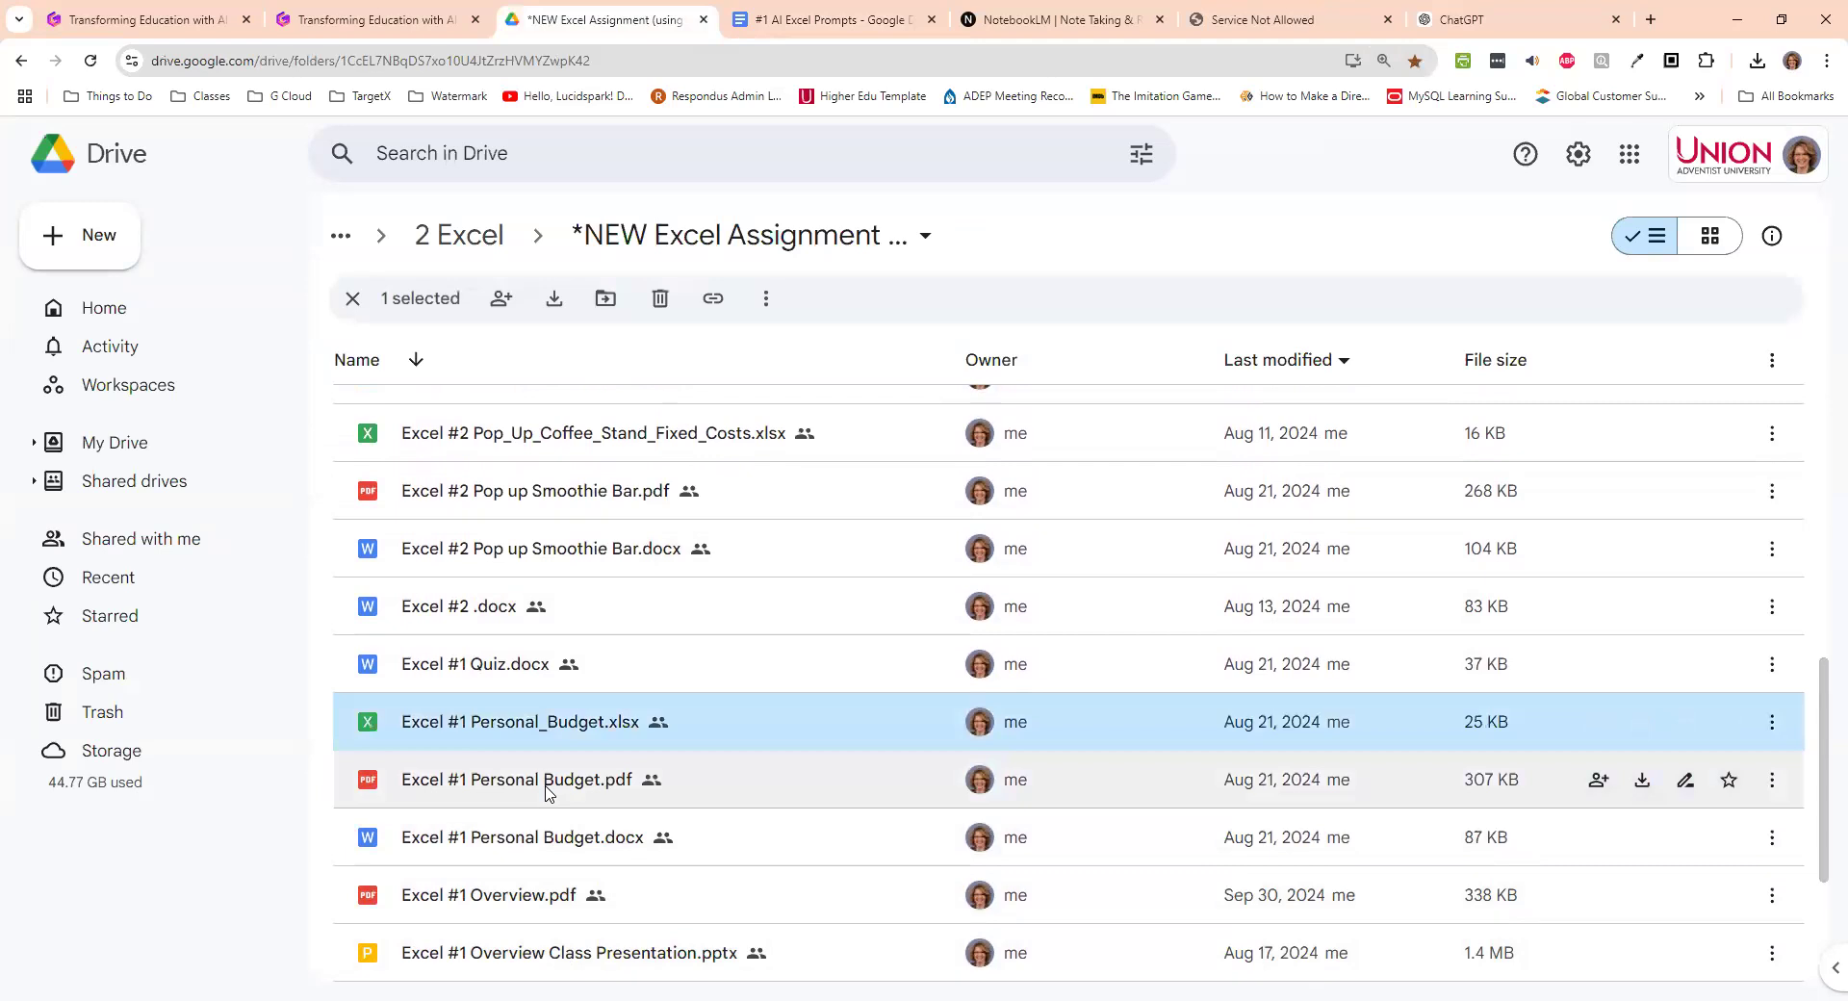
pyautogui.doubleClick(546, 781)
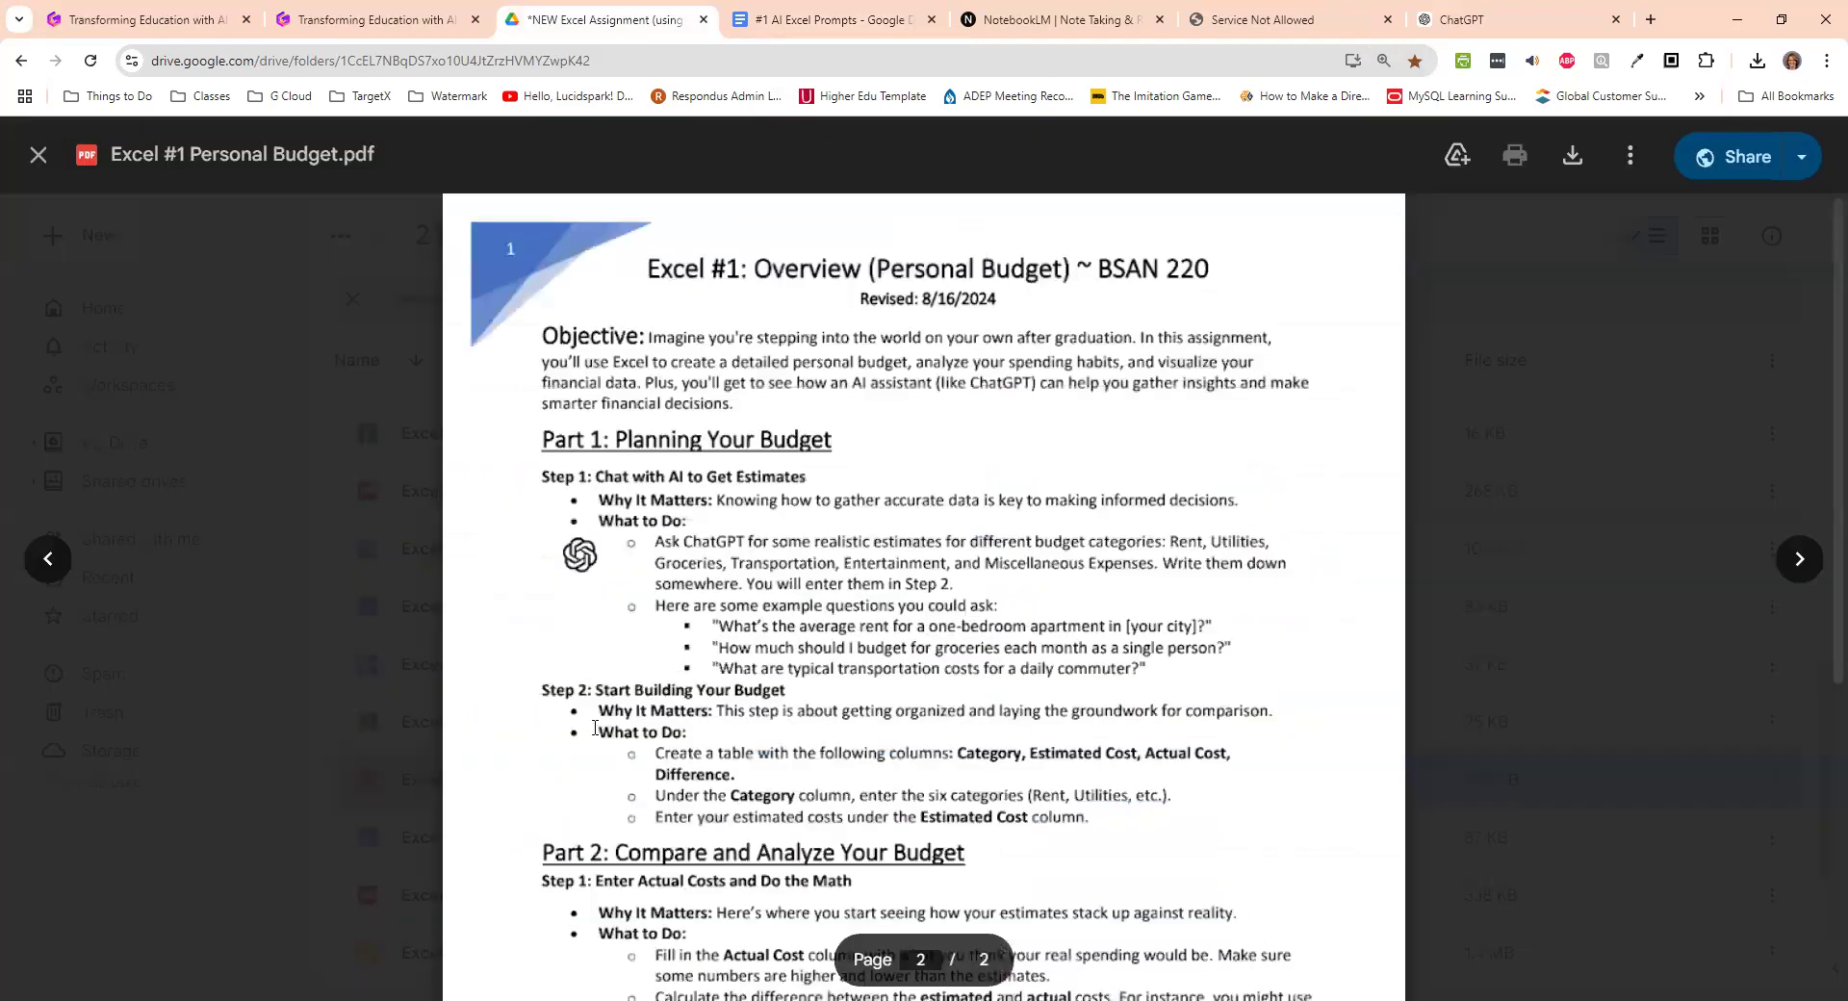
# - Zoom the Personal Budget PDF to 150% and scroll to Part 5: Above and Beyond and Part 6
pyautogui.scroll(-3, 618, 675)
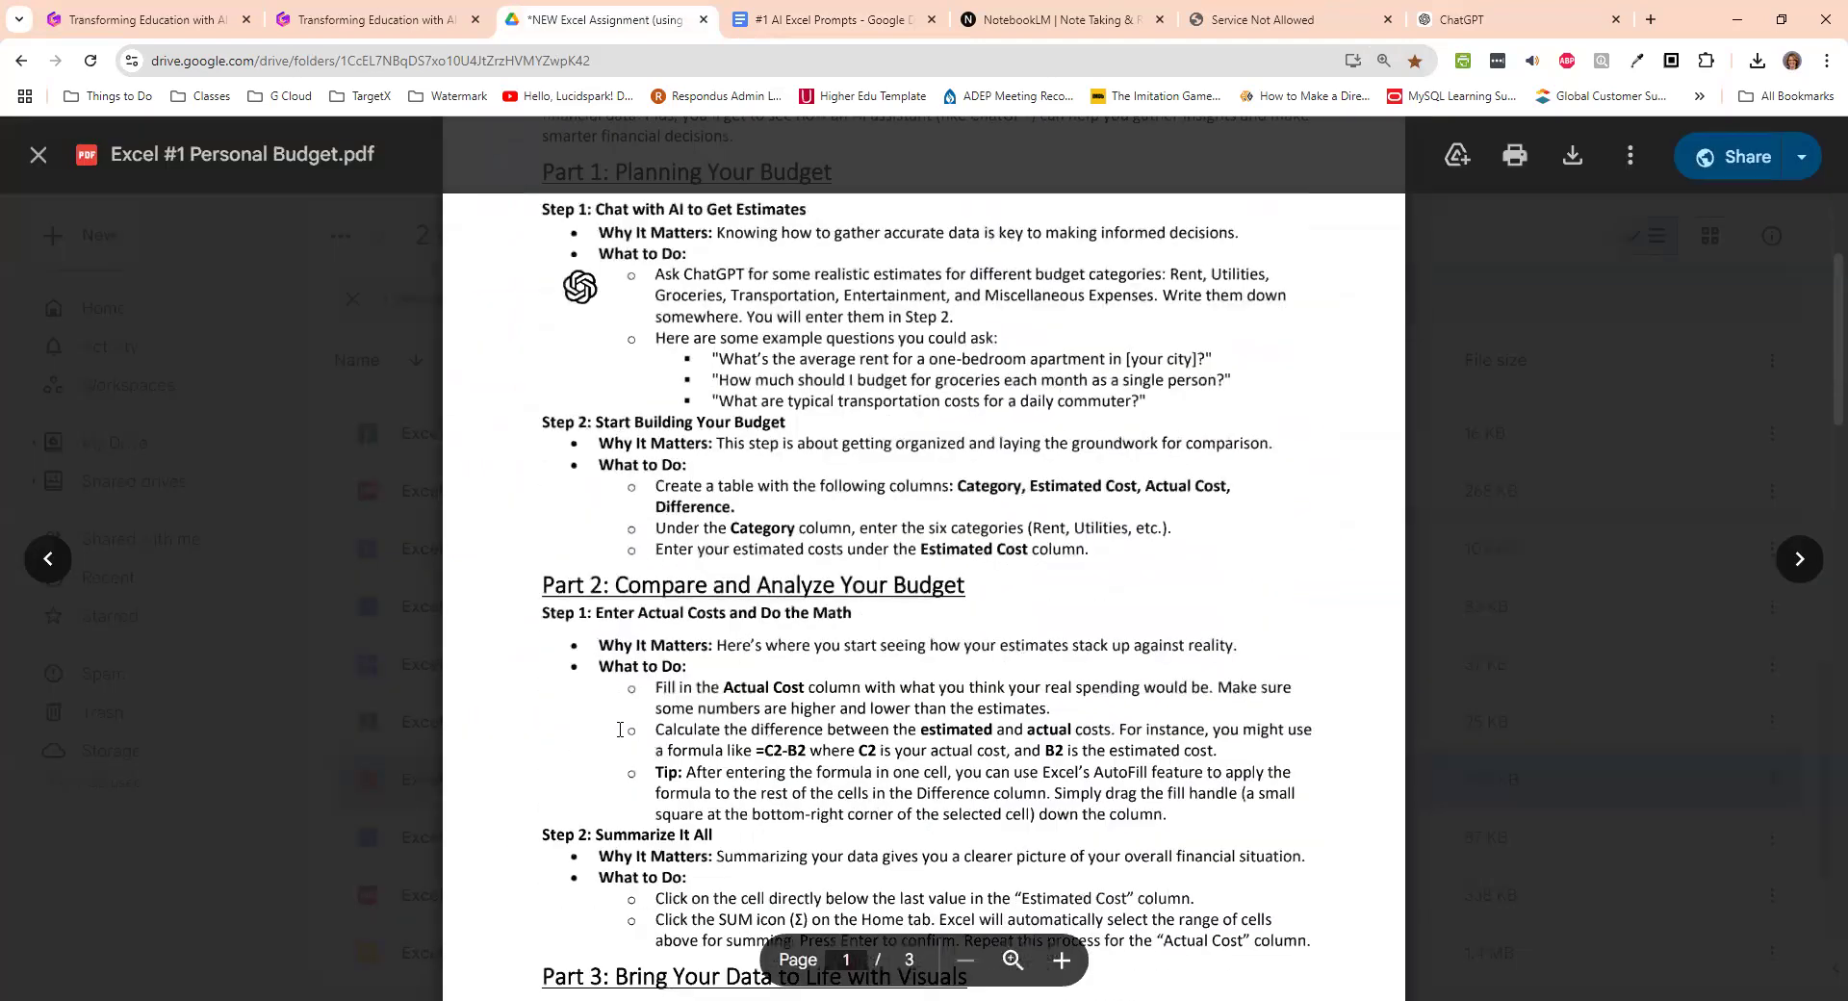
pyautogui.scroll(-9, 620, 757)
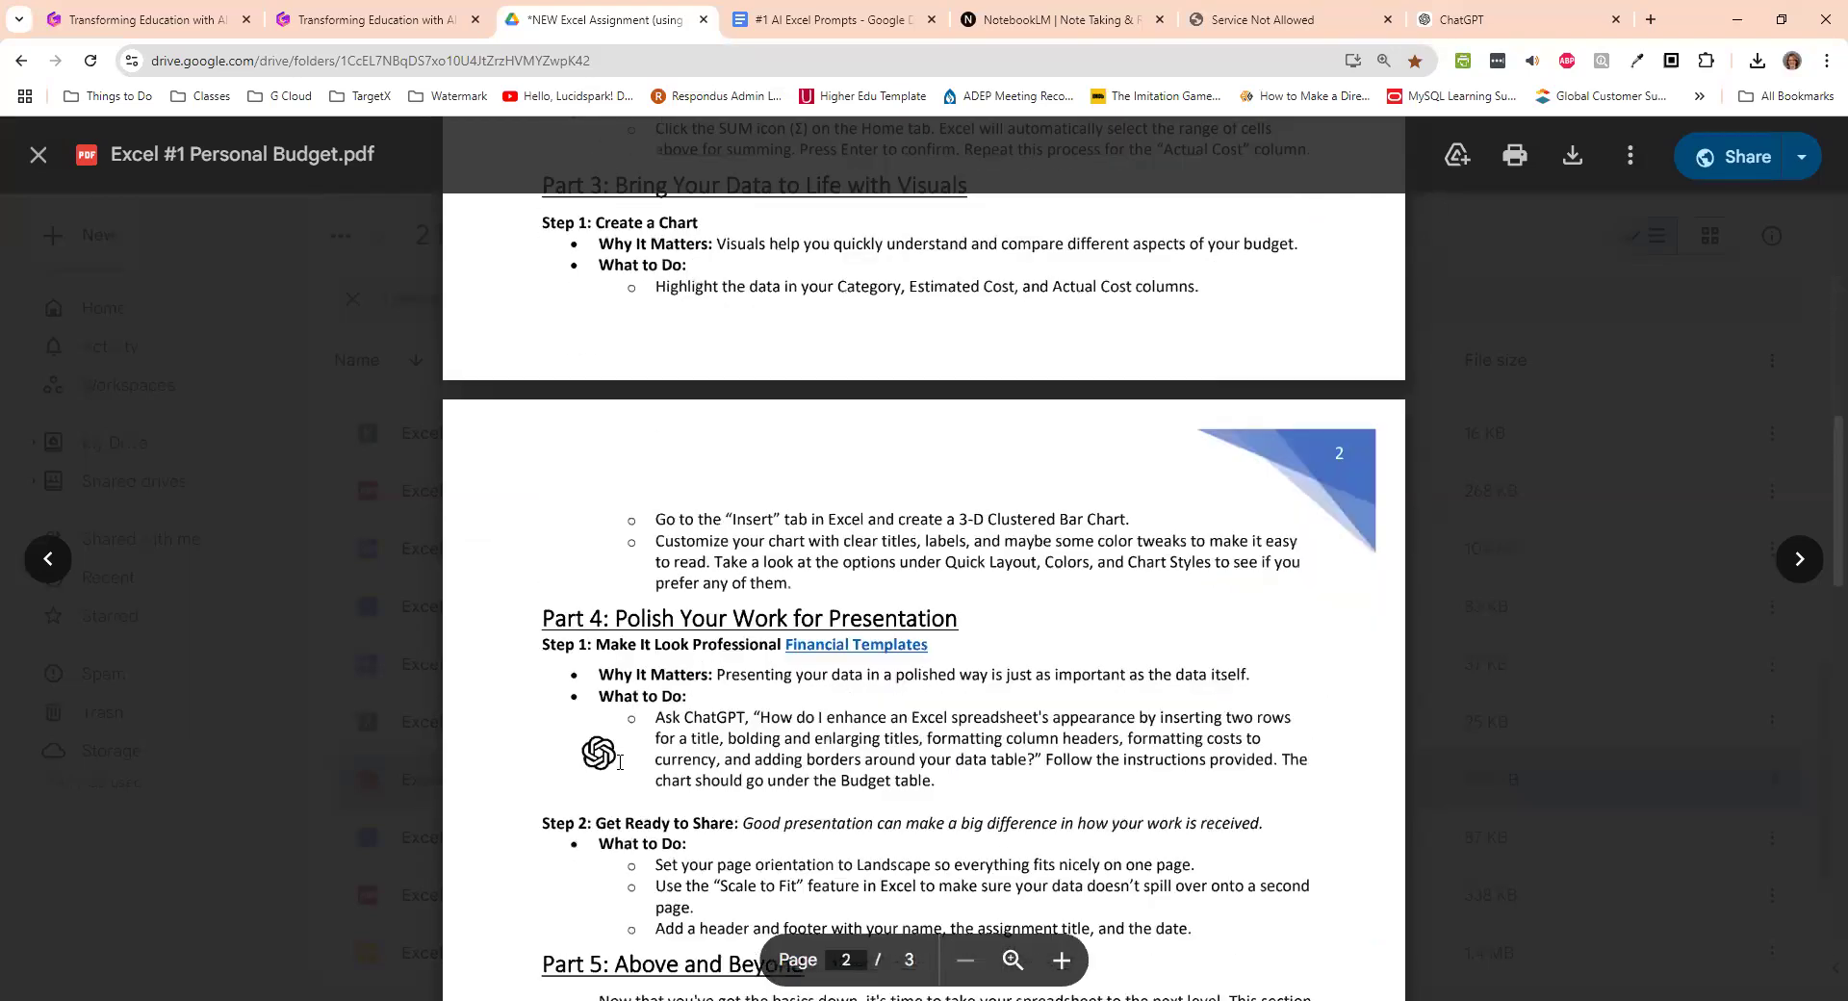
pyautogui.scroll(-1, 619, 762)
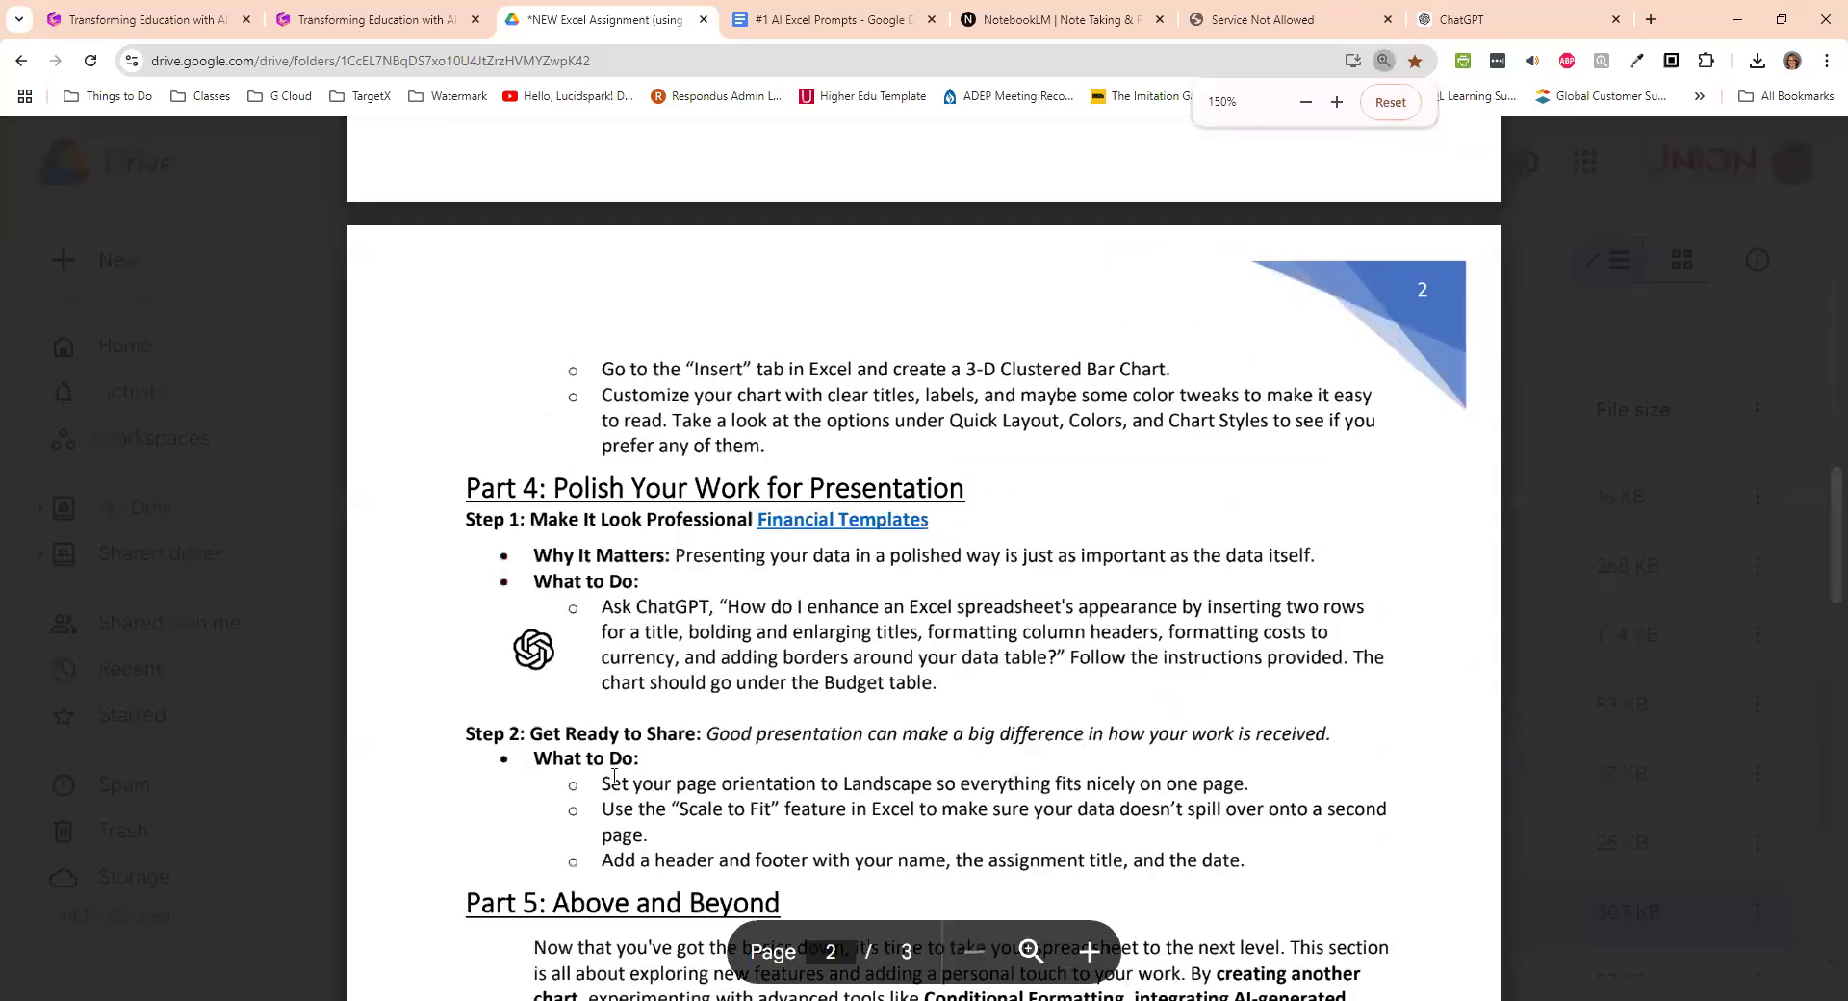
pyautogui.hotkey('ctrl', '+')
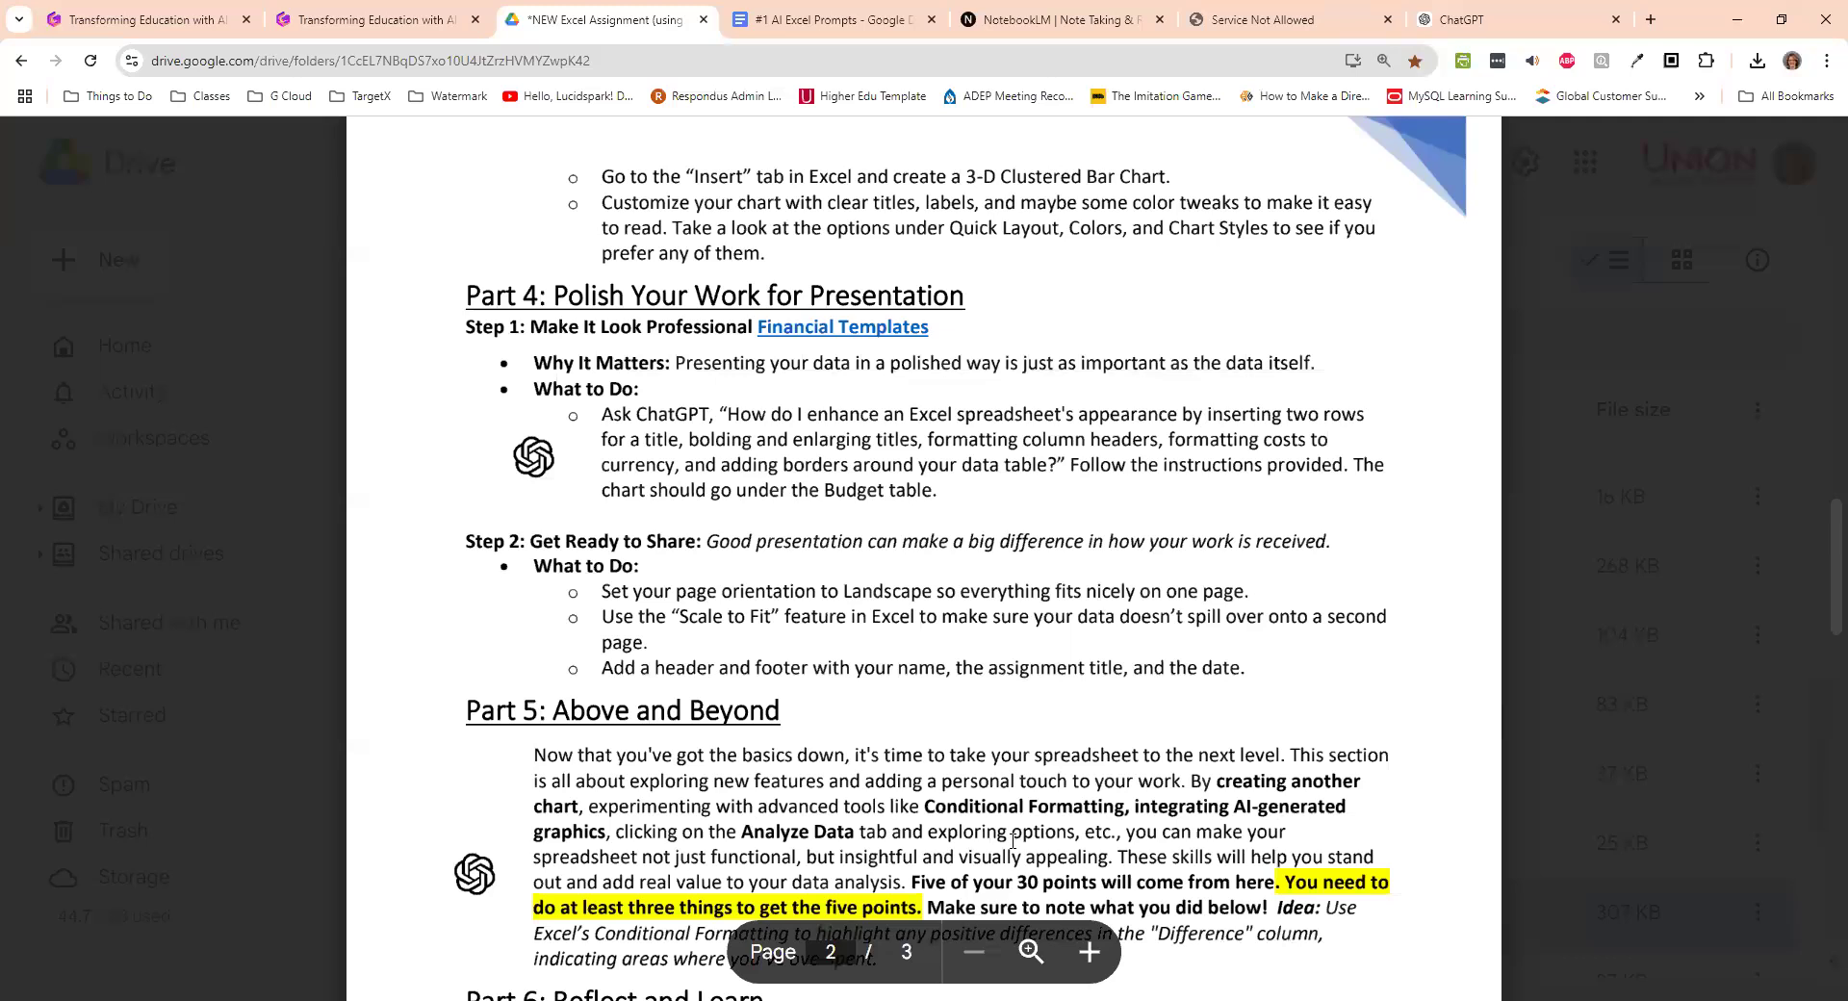
pyautogui.scroll(-1, 1012, 841)
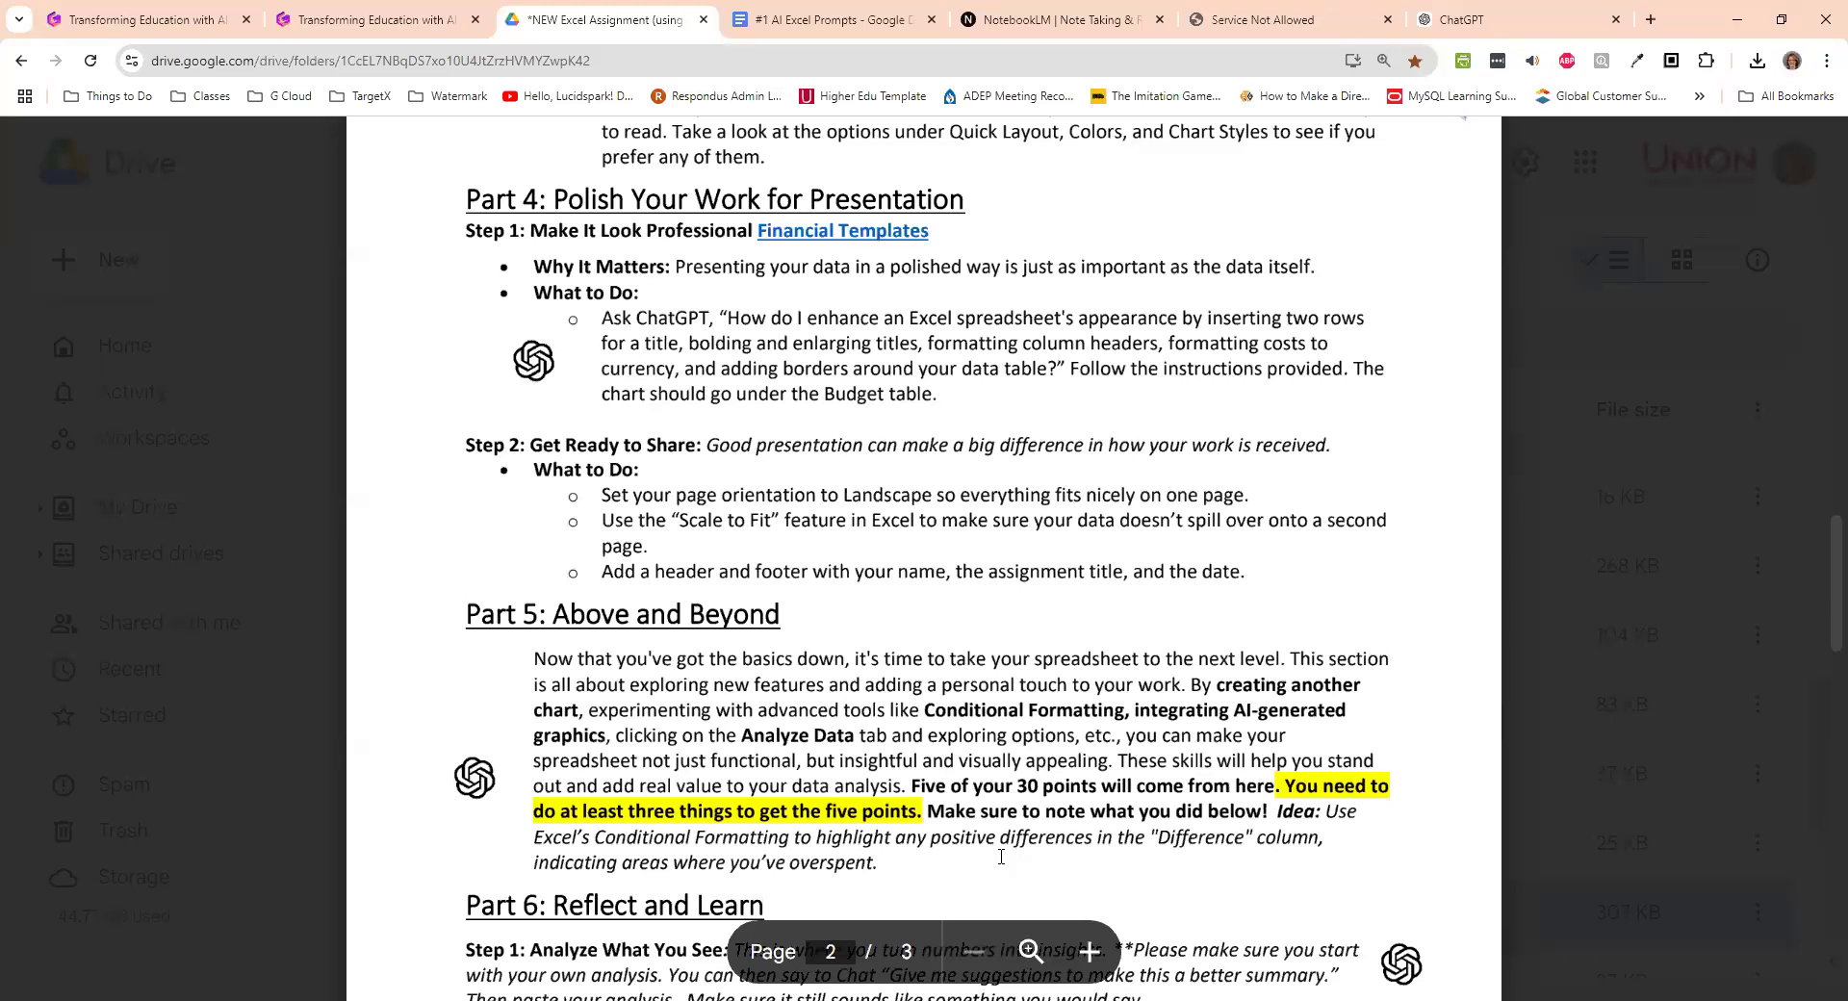
pyautogui.scroll(-2, 1001, 857)
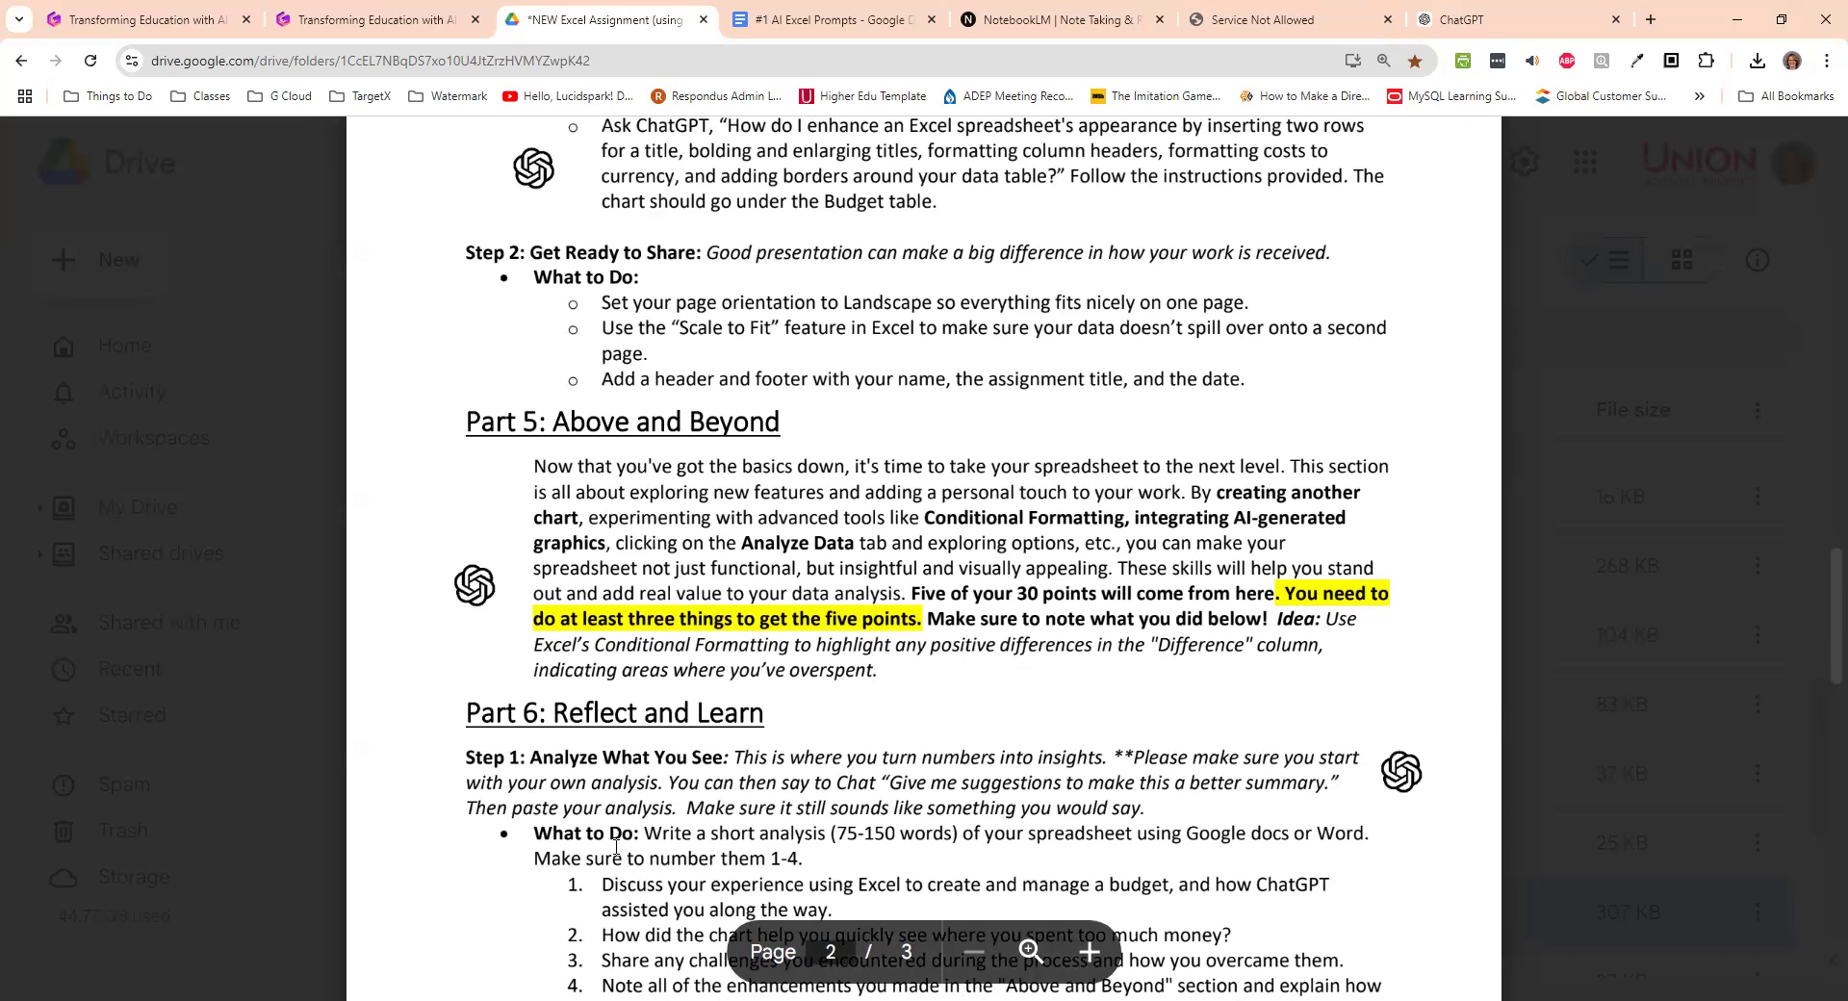
# - Review the Part 6 reflection items, selecting and then deselecting text in item 4
pyautogui.scroll(-1, 596, 835)
pyautogui.scroll(1, 596, 833)
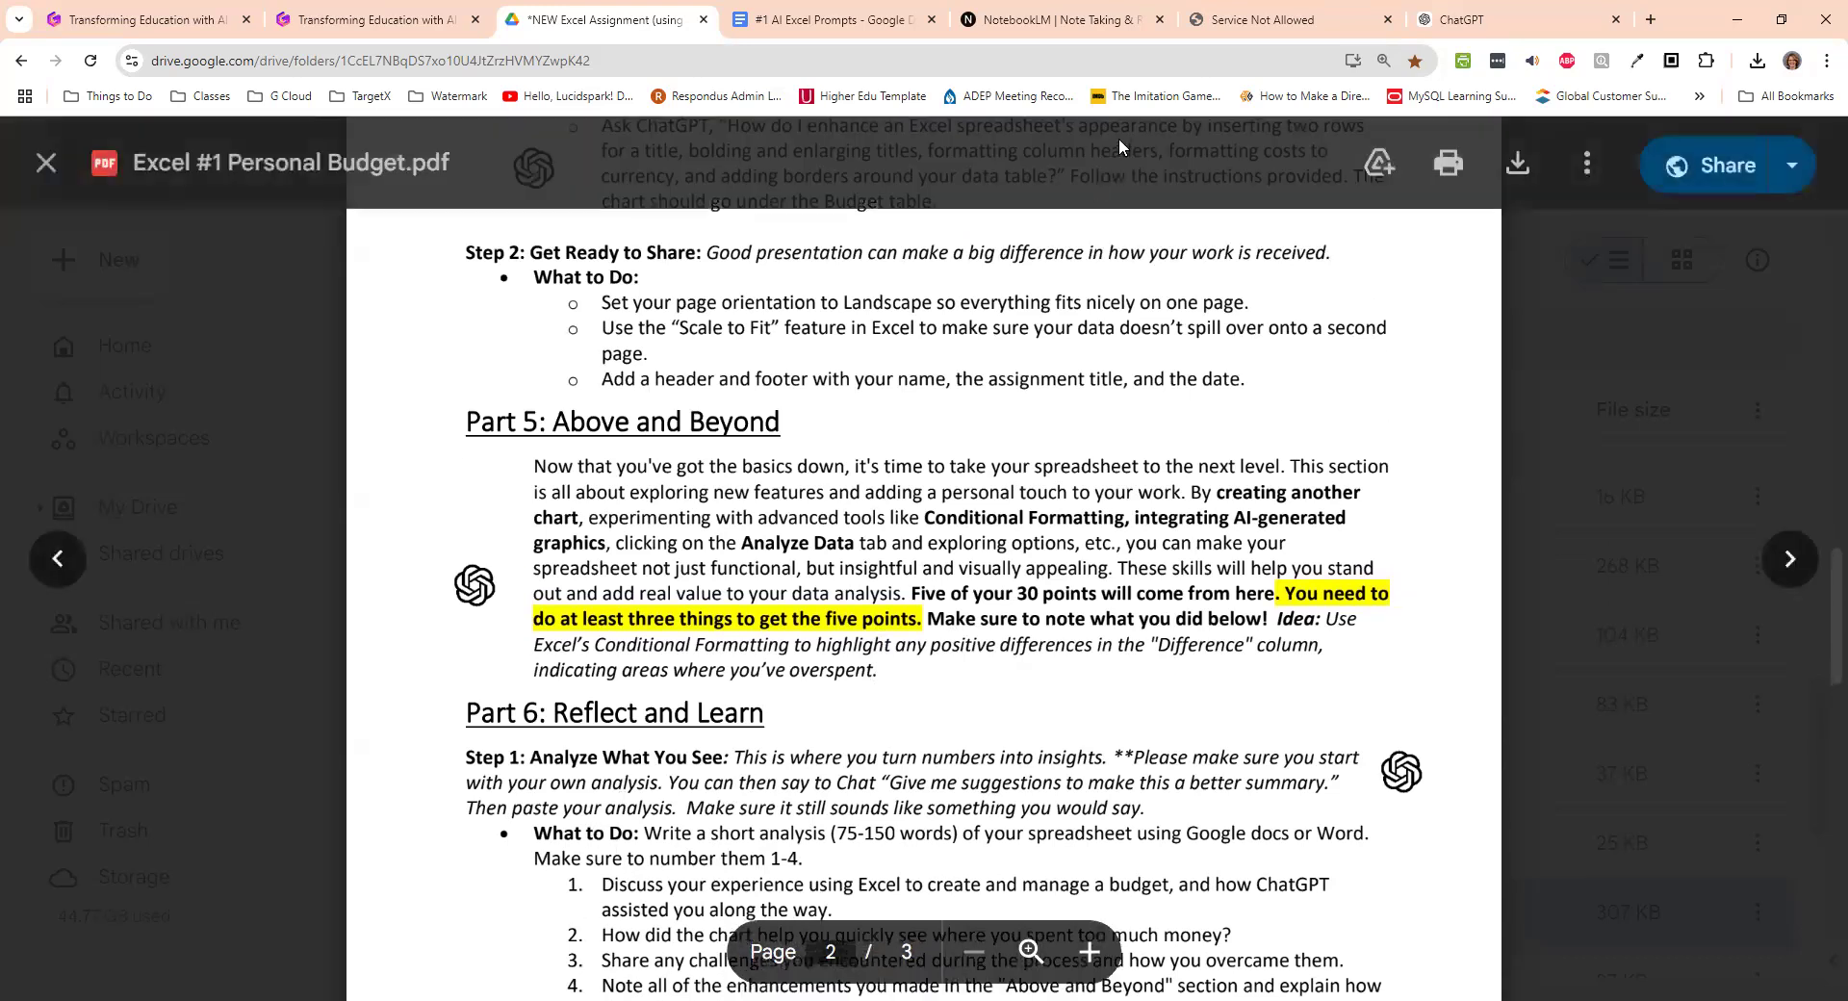
pyautogui.scroll(-3, 799, 550)
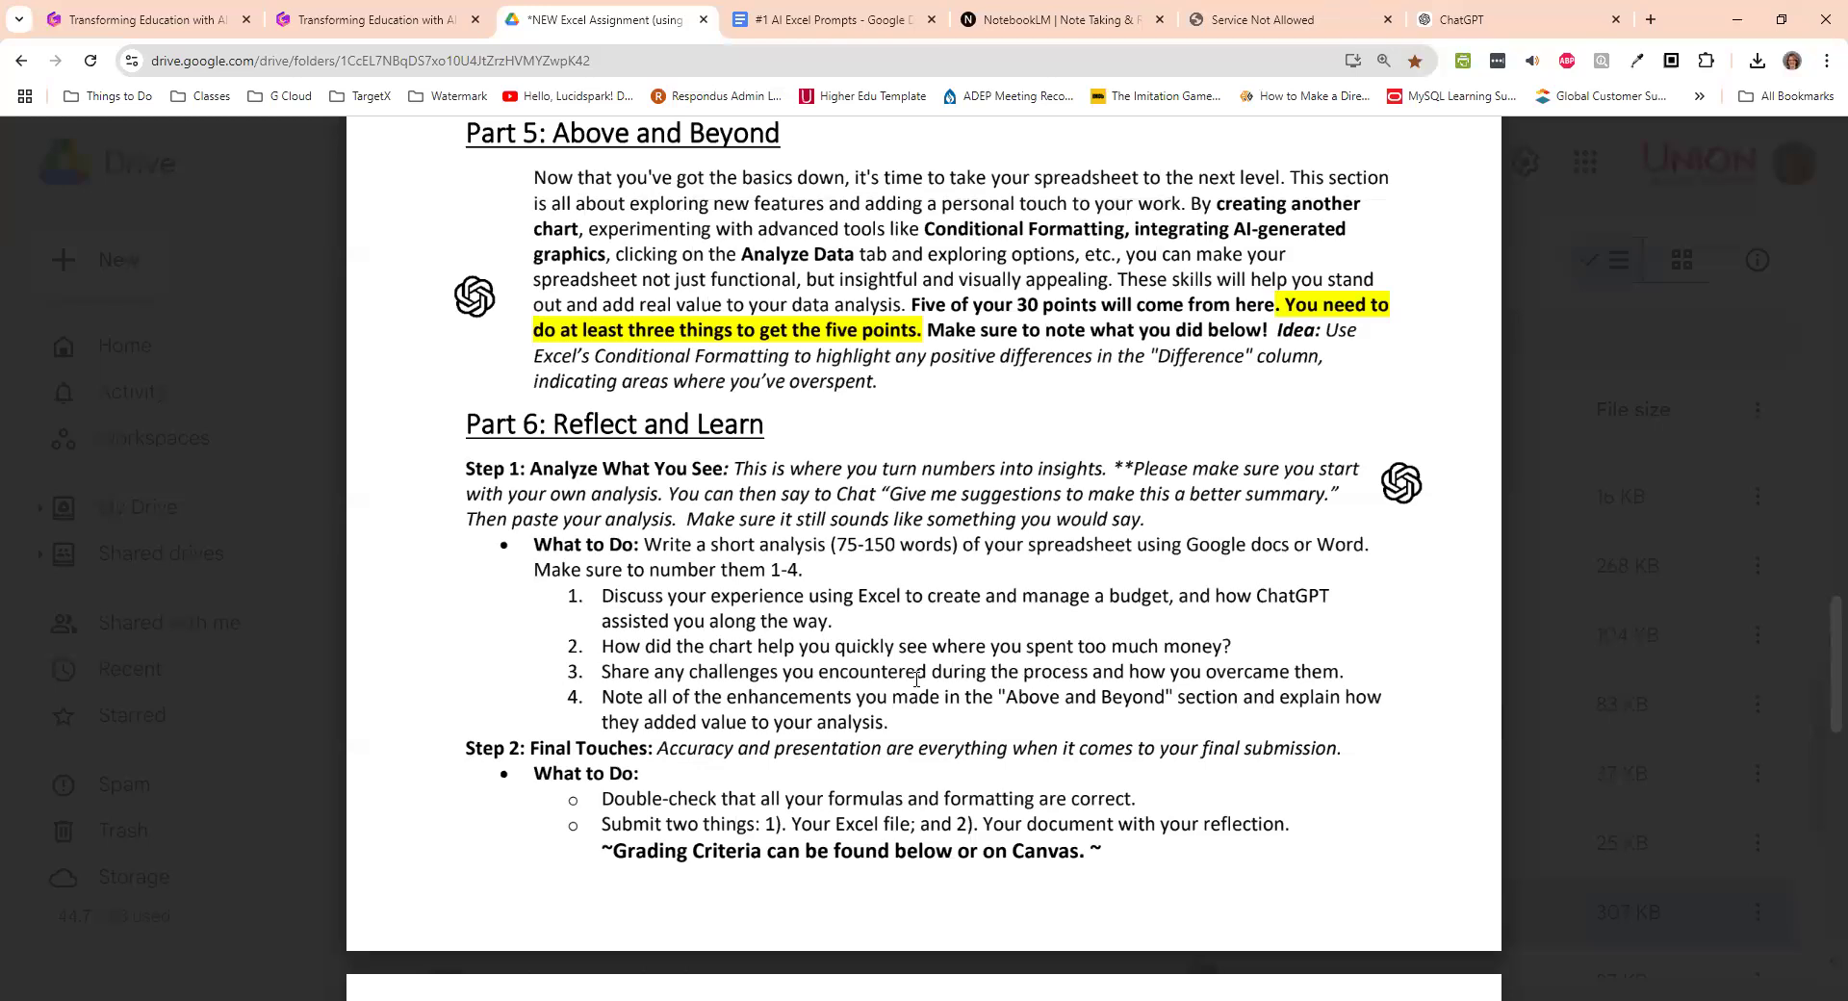
pyautogui.moveTo(940, 698); pyautogui.dragTo(874, 709)
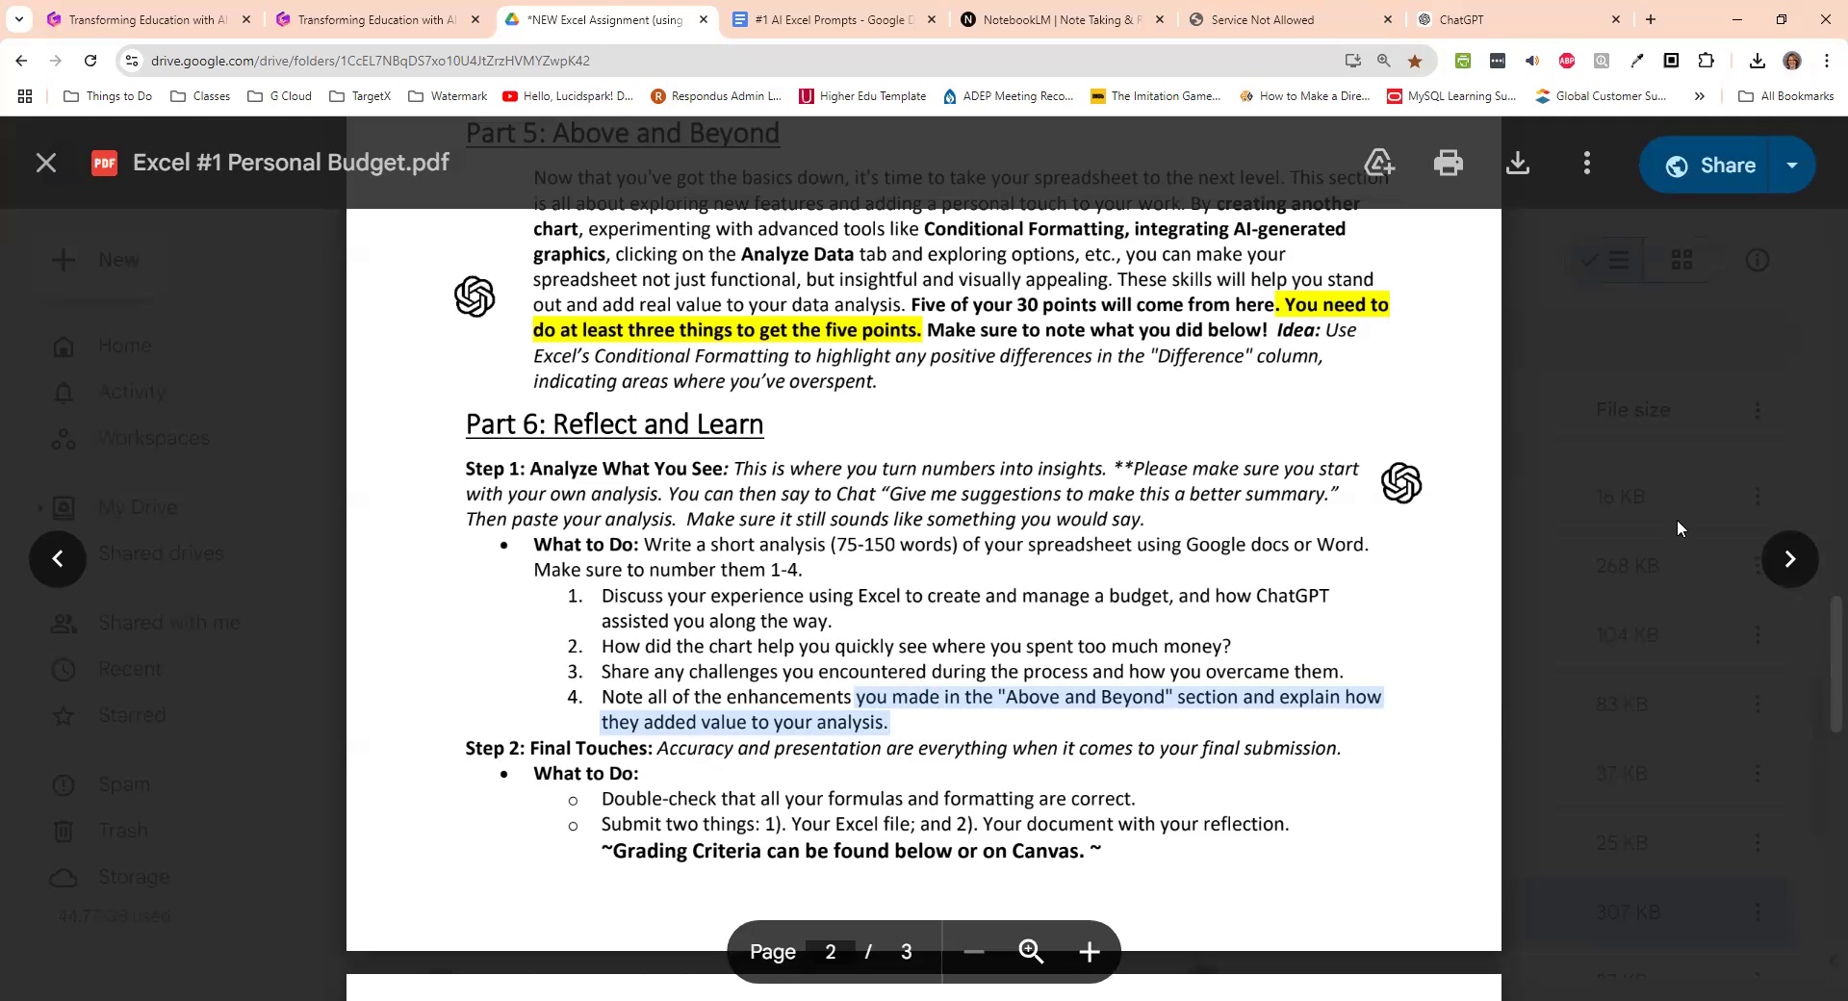
pyautogui.click(747, 702)
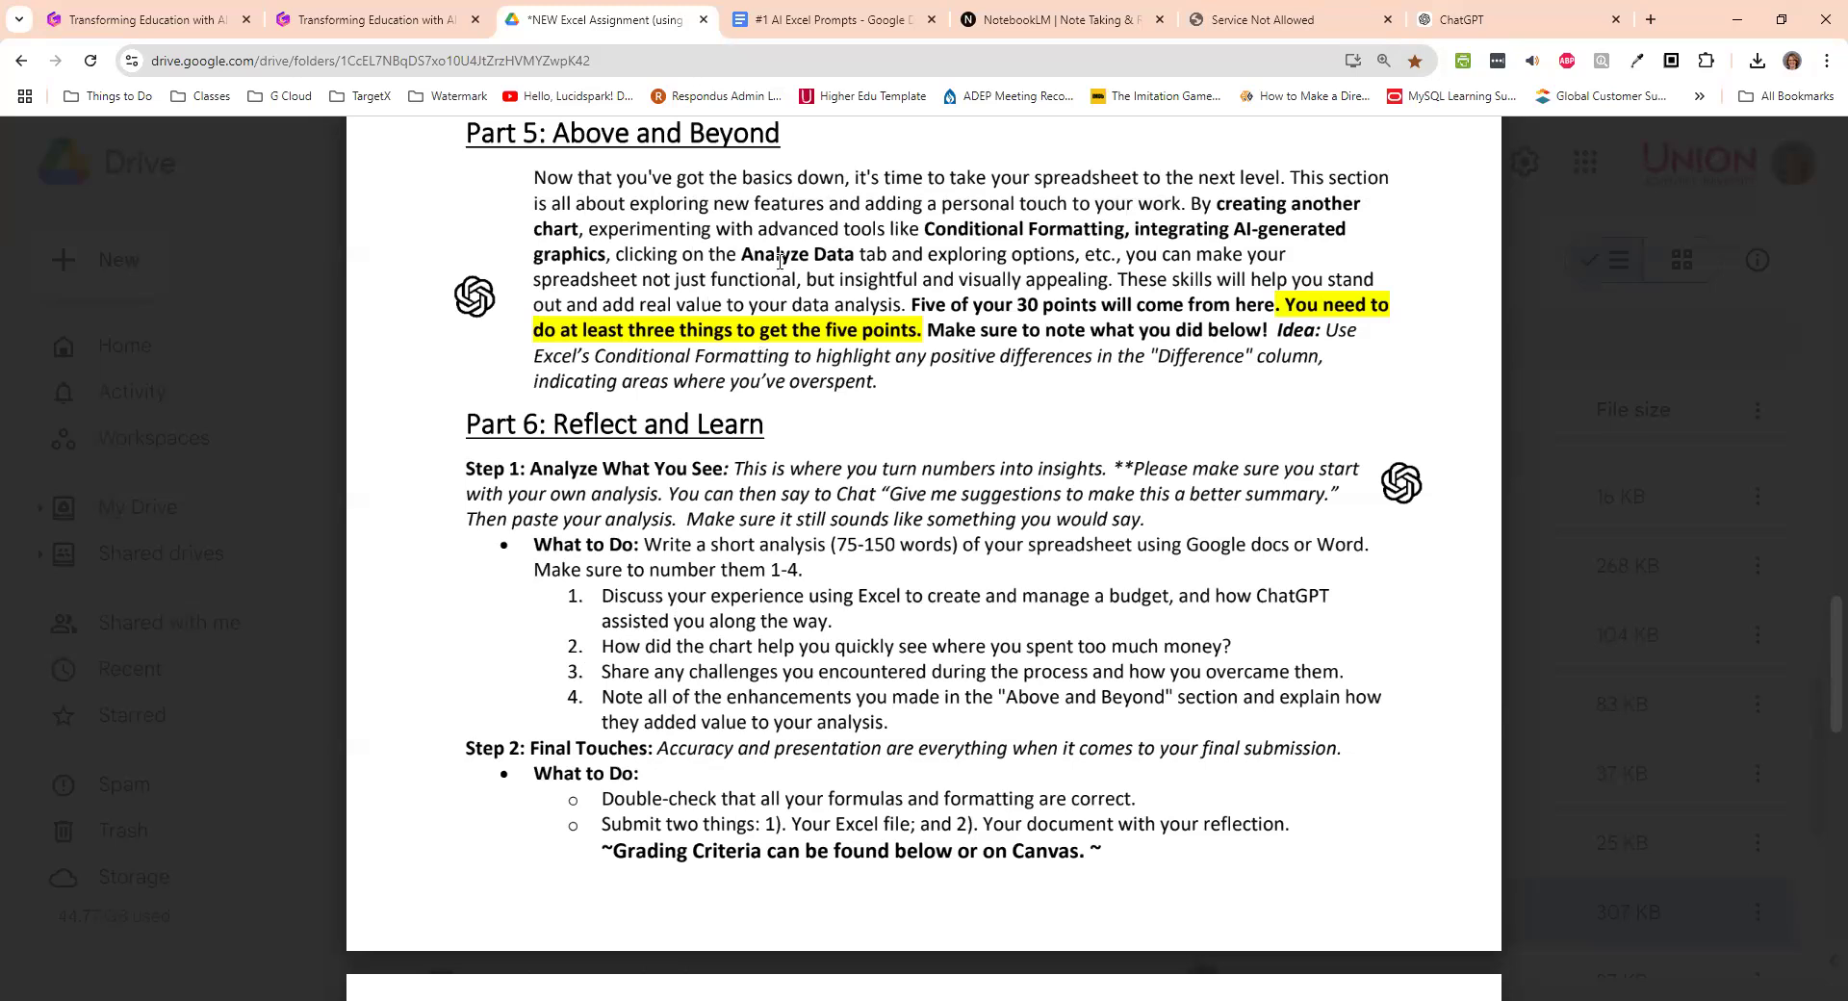
pyautogui.scroll(3, 793, 380)
pyautogui.scroll(2, 793, 380)
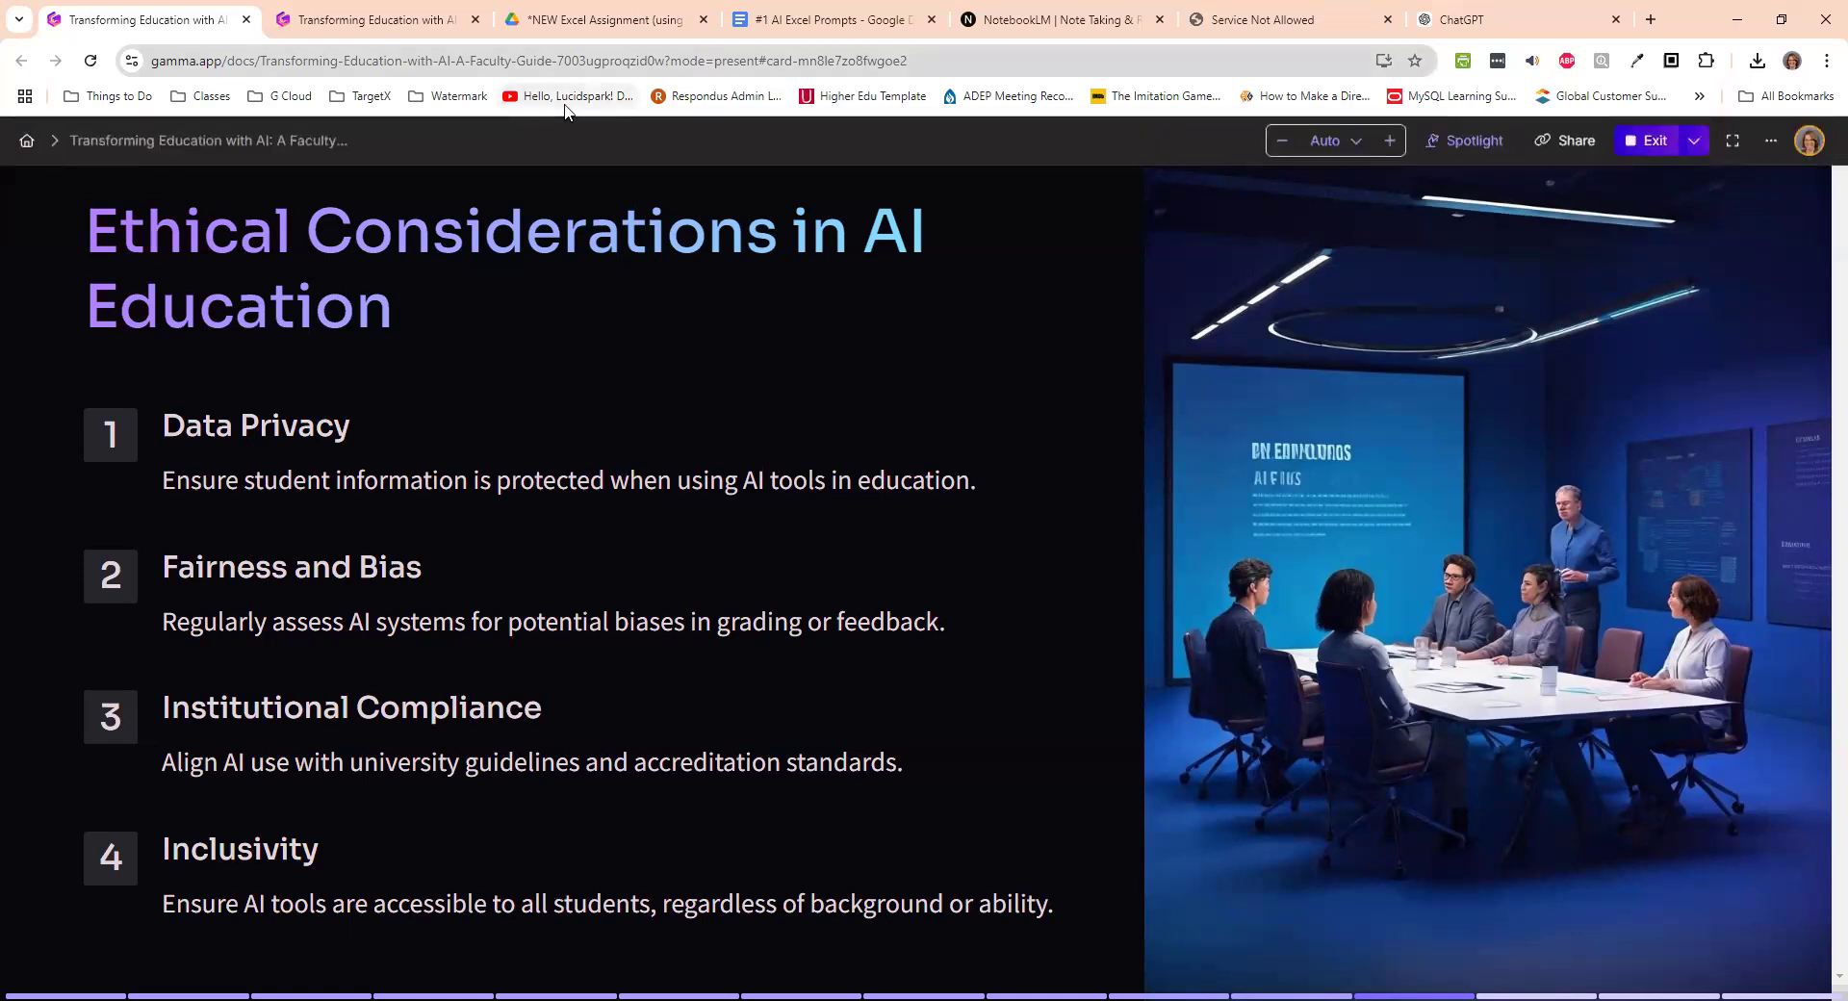
# - Page back through the Gamma cards past Personalized Student Support to AI-Assisted Assessment Creation
pyautogui.press('Left')
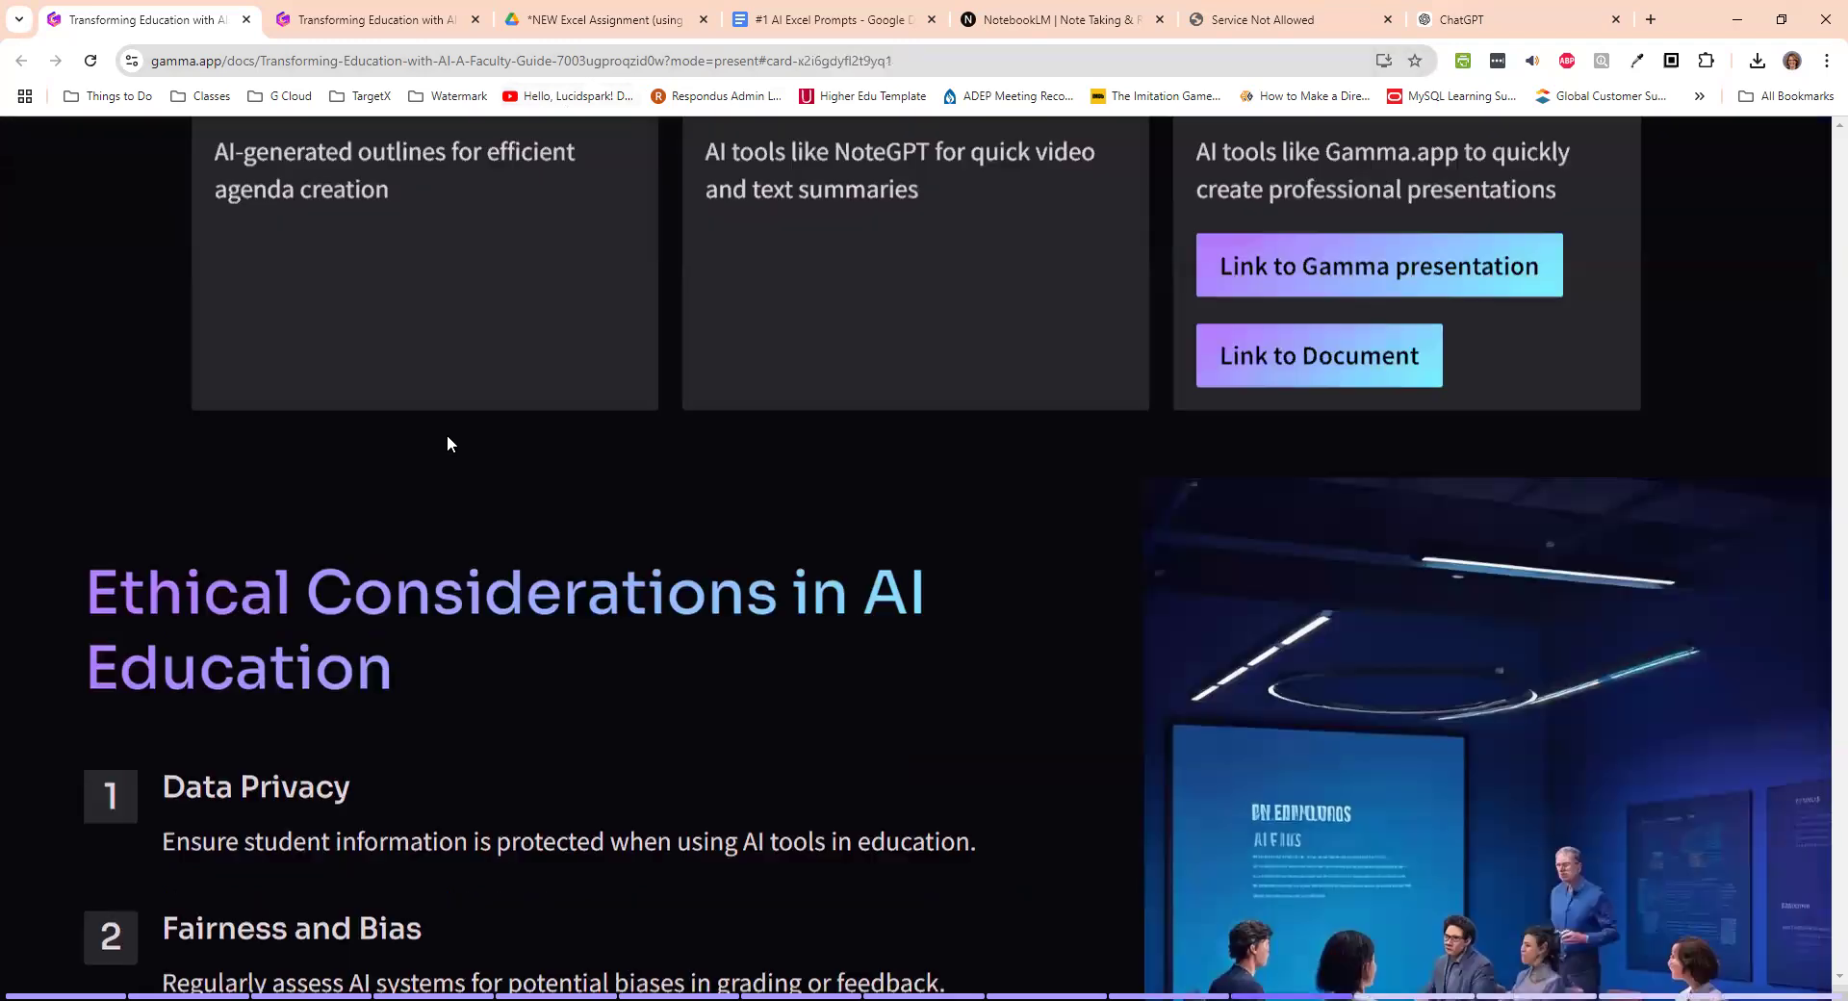
pyautogui.press('Left')
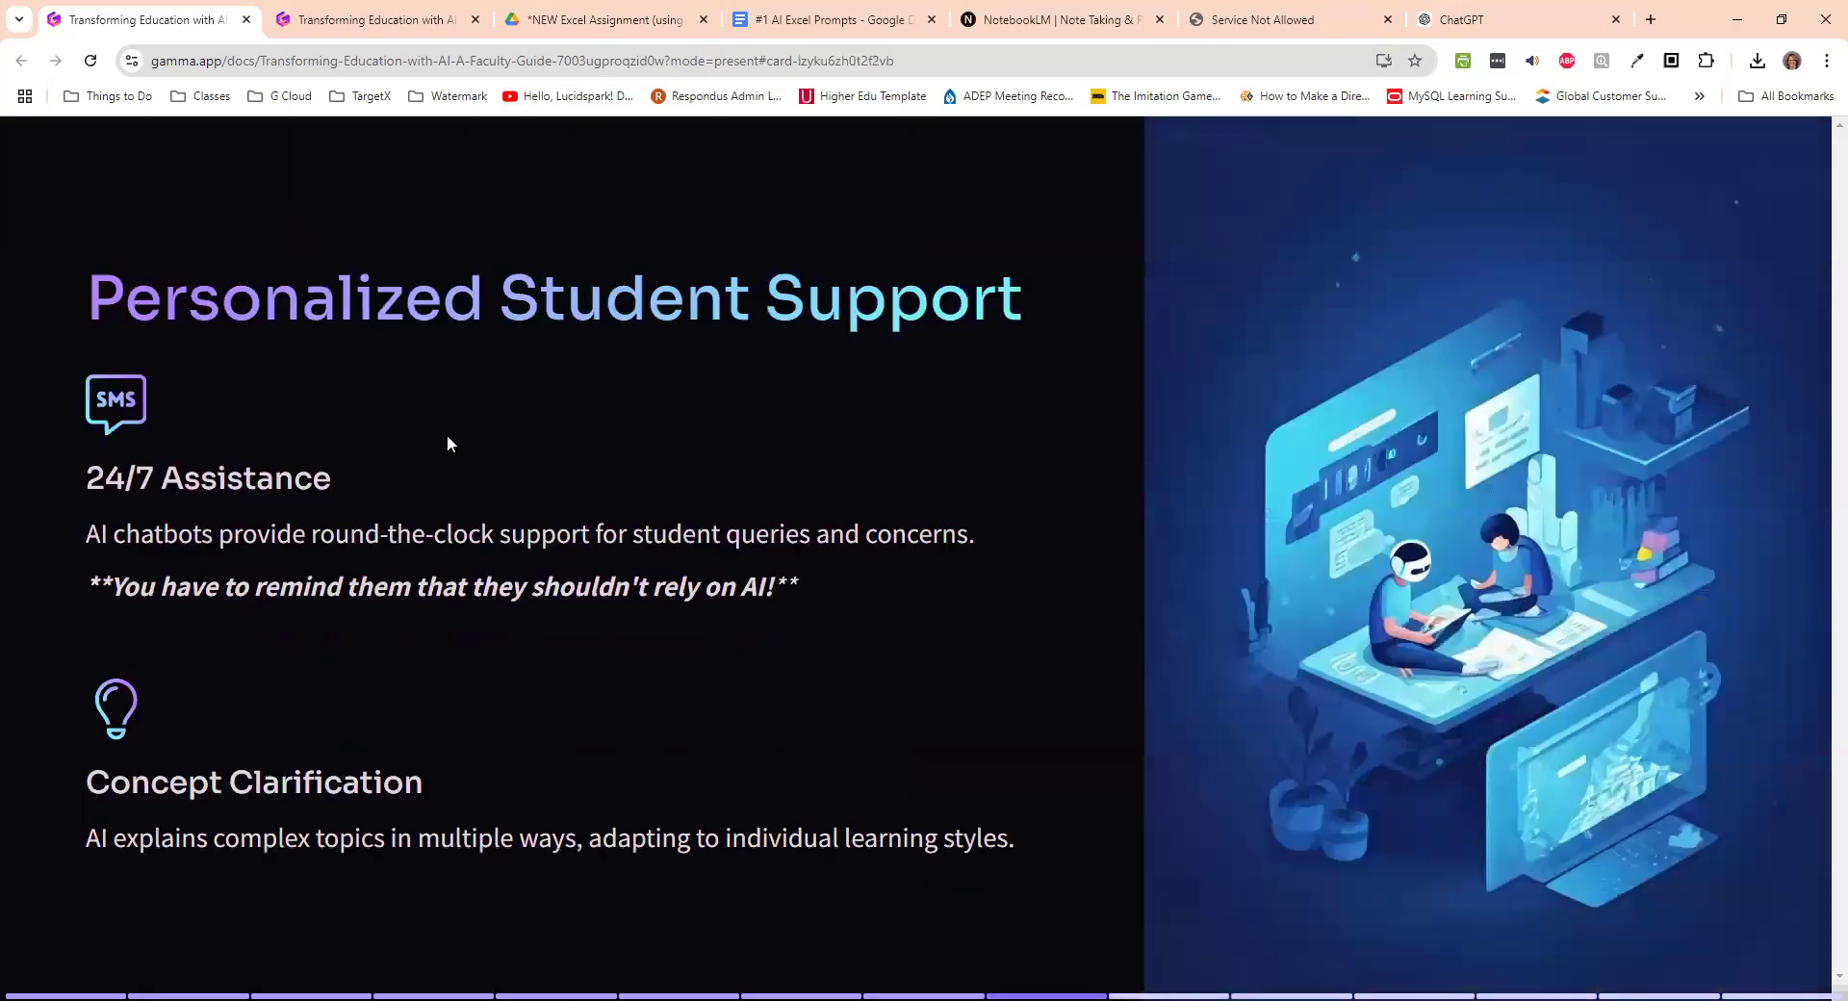
pyautogui.press('Left')
pyautogui.press('Left')
pyautogui.press('Left')
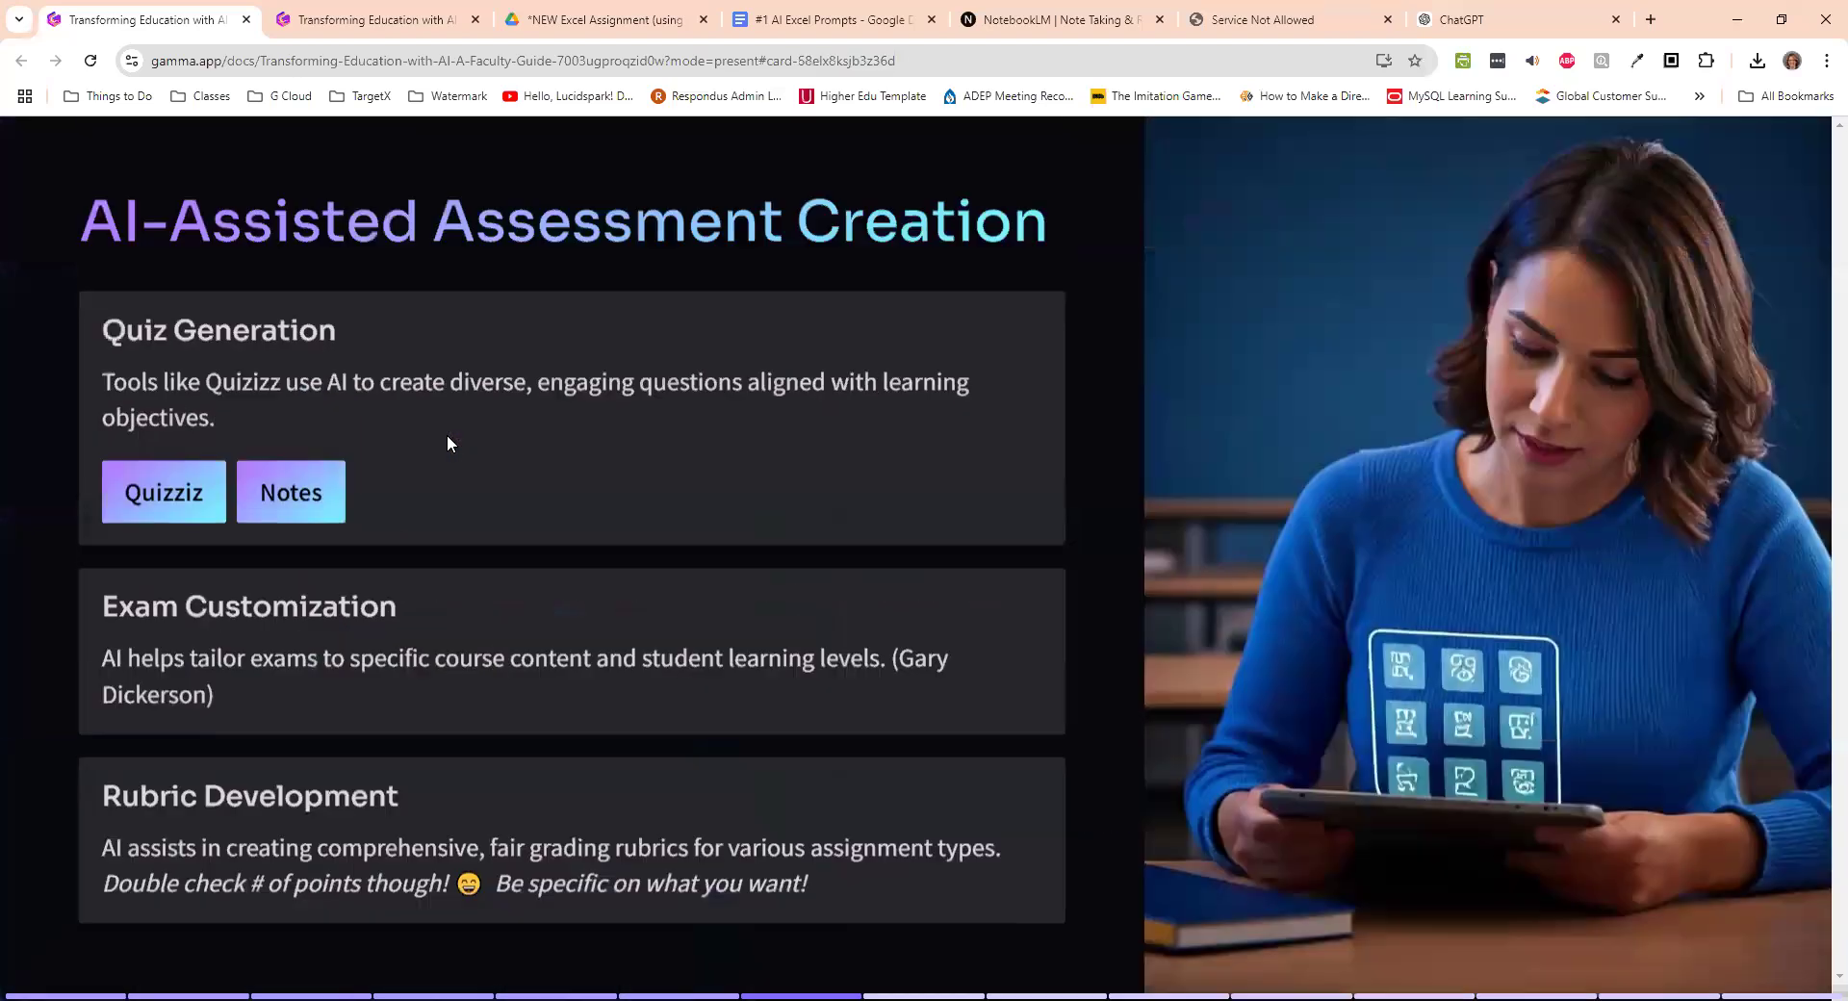
pyautogui.press('Left')
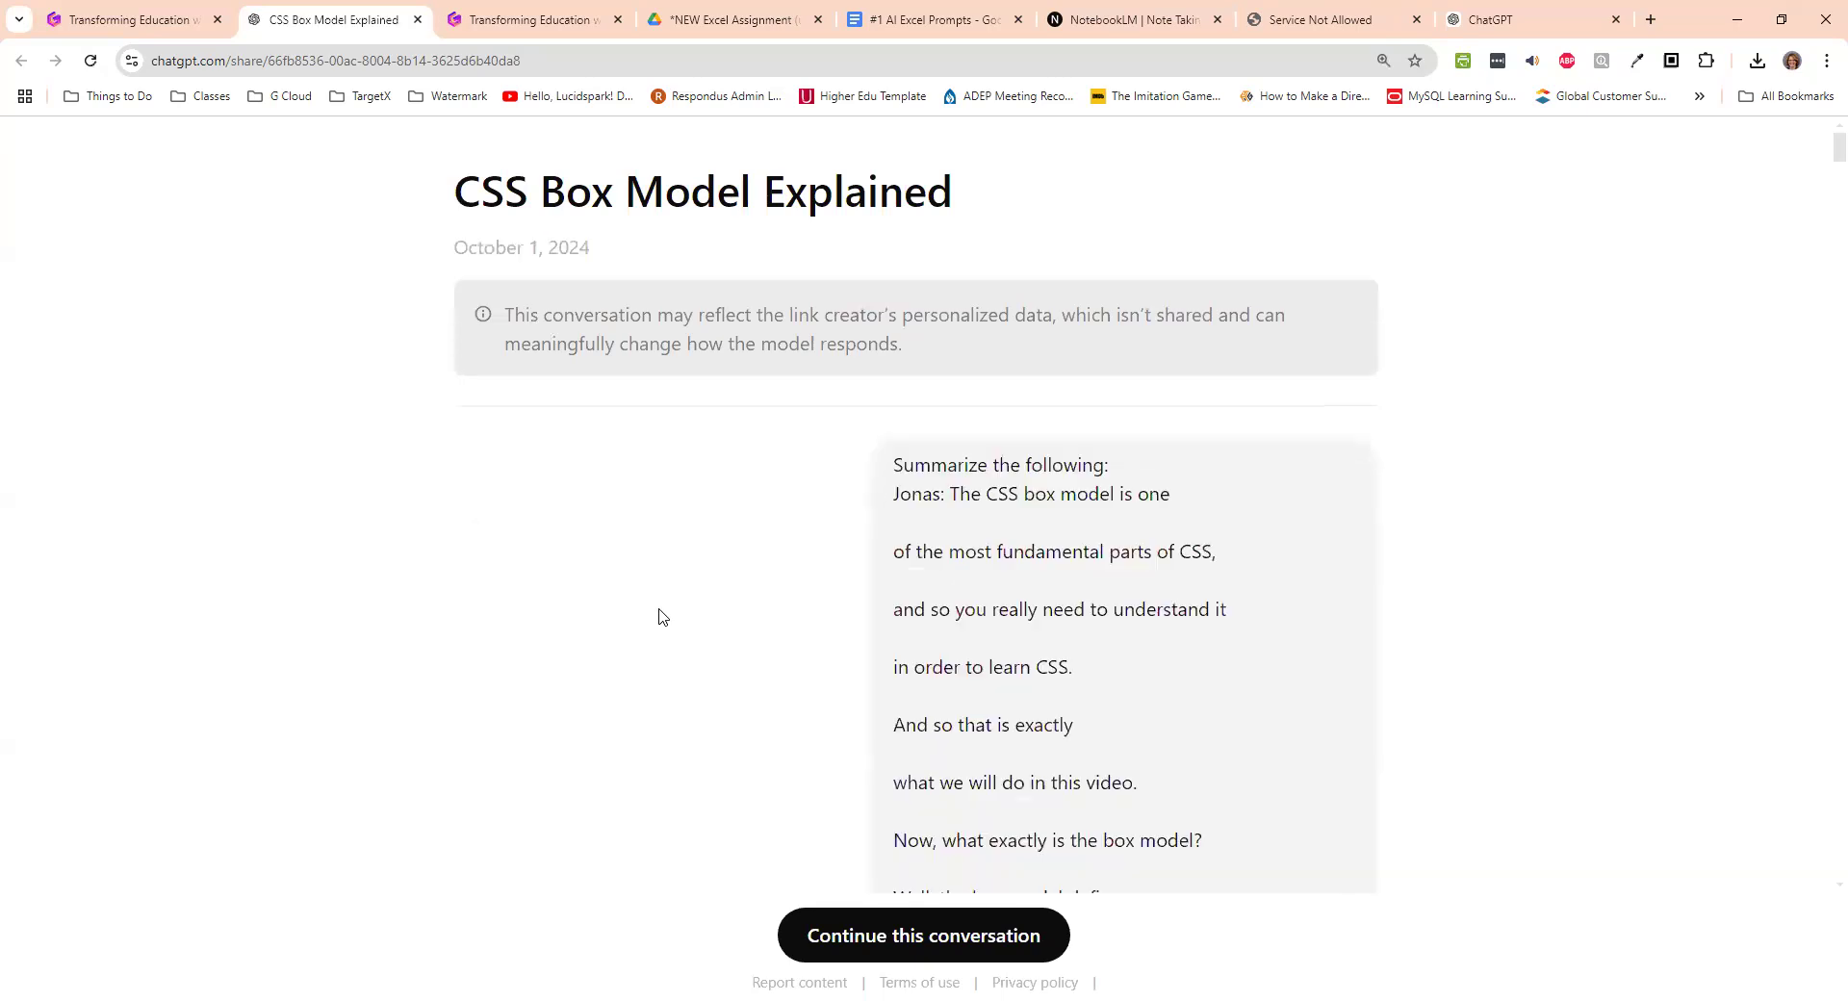
# - Scroll the shared CSS Box Model Explained chat to the student notes with examples and CSS properties
pyautogui.scroll(-15, 662, 616)
pyautogui.scroll(-20, 662, 602)
pyautogui.scroll(-20, 691, 545)
pyautogui.scroll(2, 689, 529)
pyautogui.scroll(-8, 685, 534)
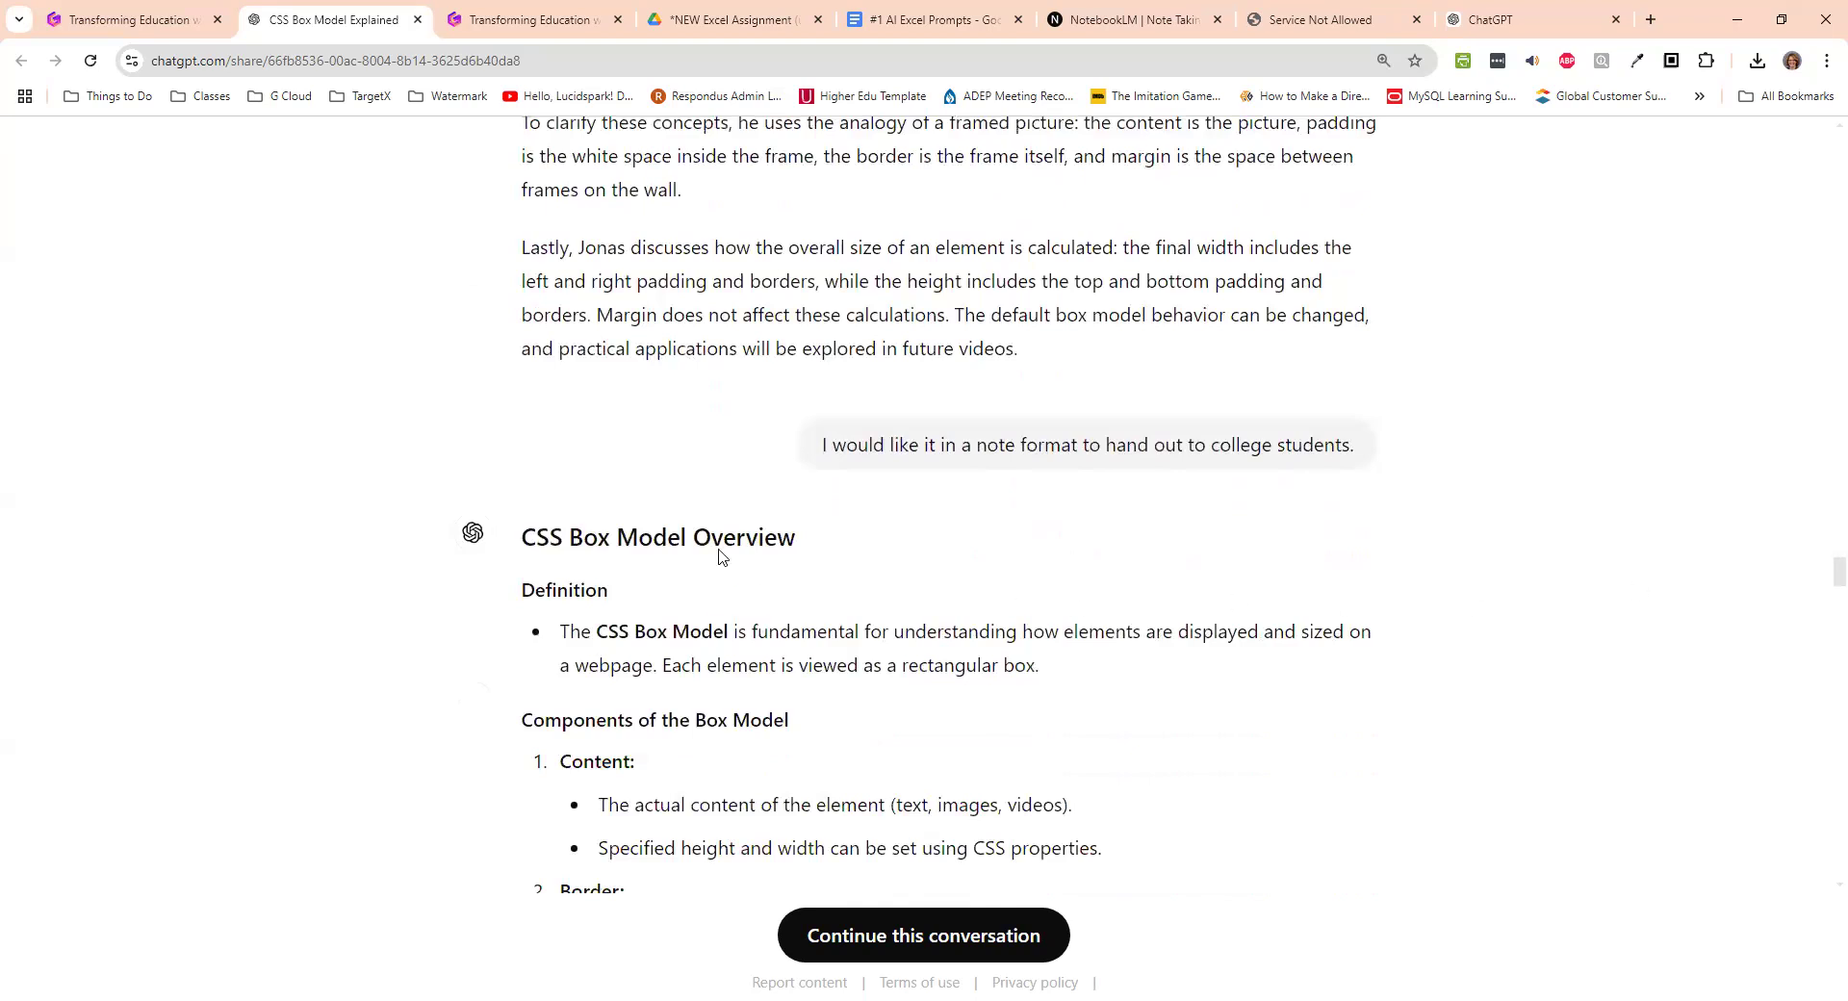
pyautogui.scroll(-8, 809, 520)
pyautogui.scroll(-8, 804, 577)
pyautogui.scroll(-5, 1064, 639)
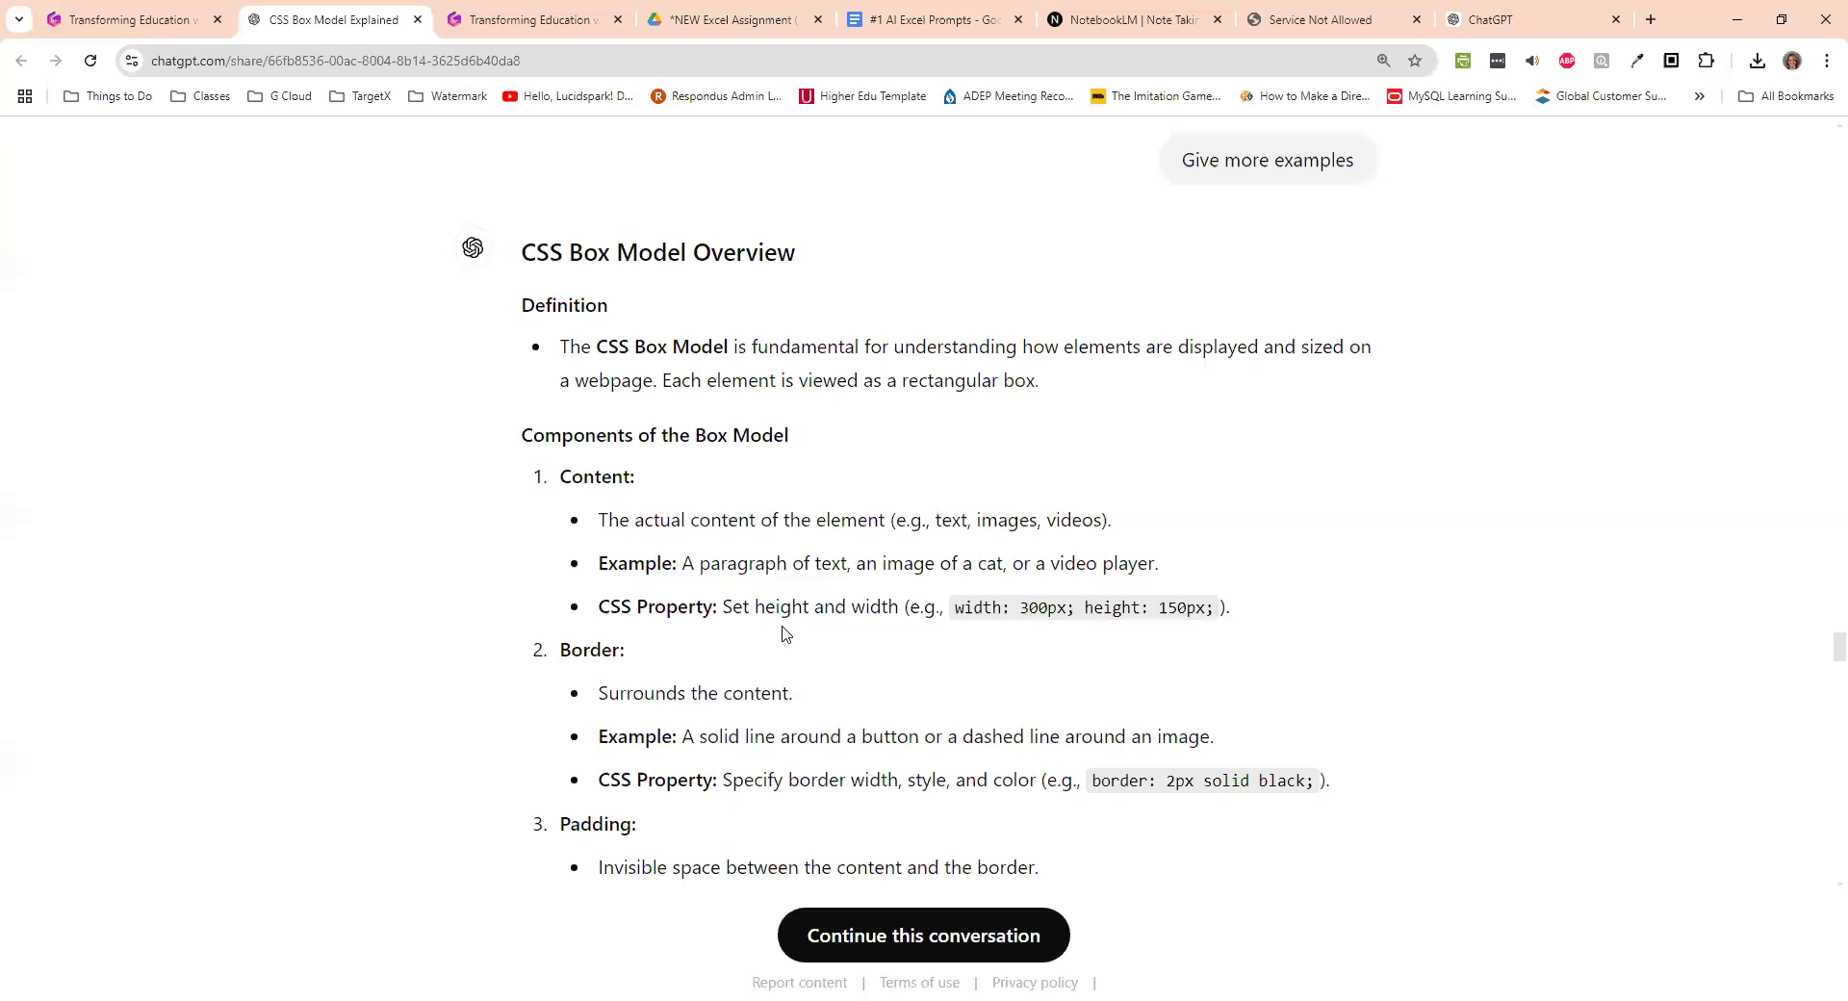